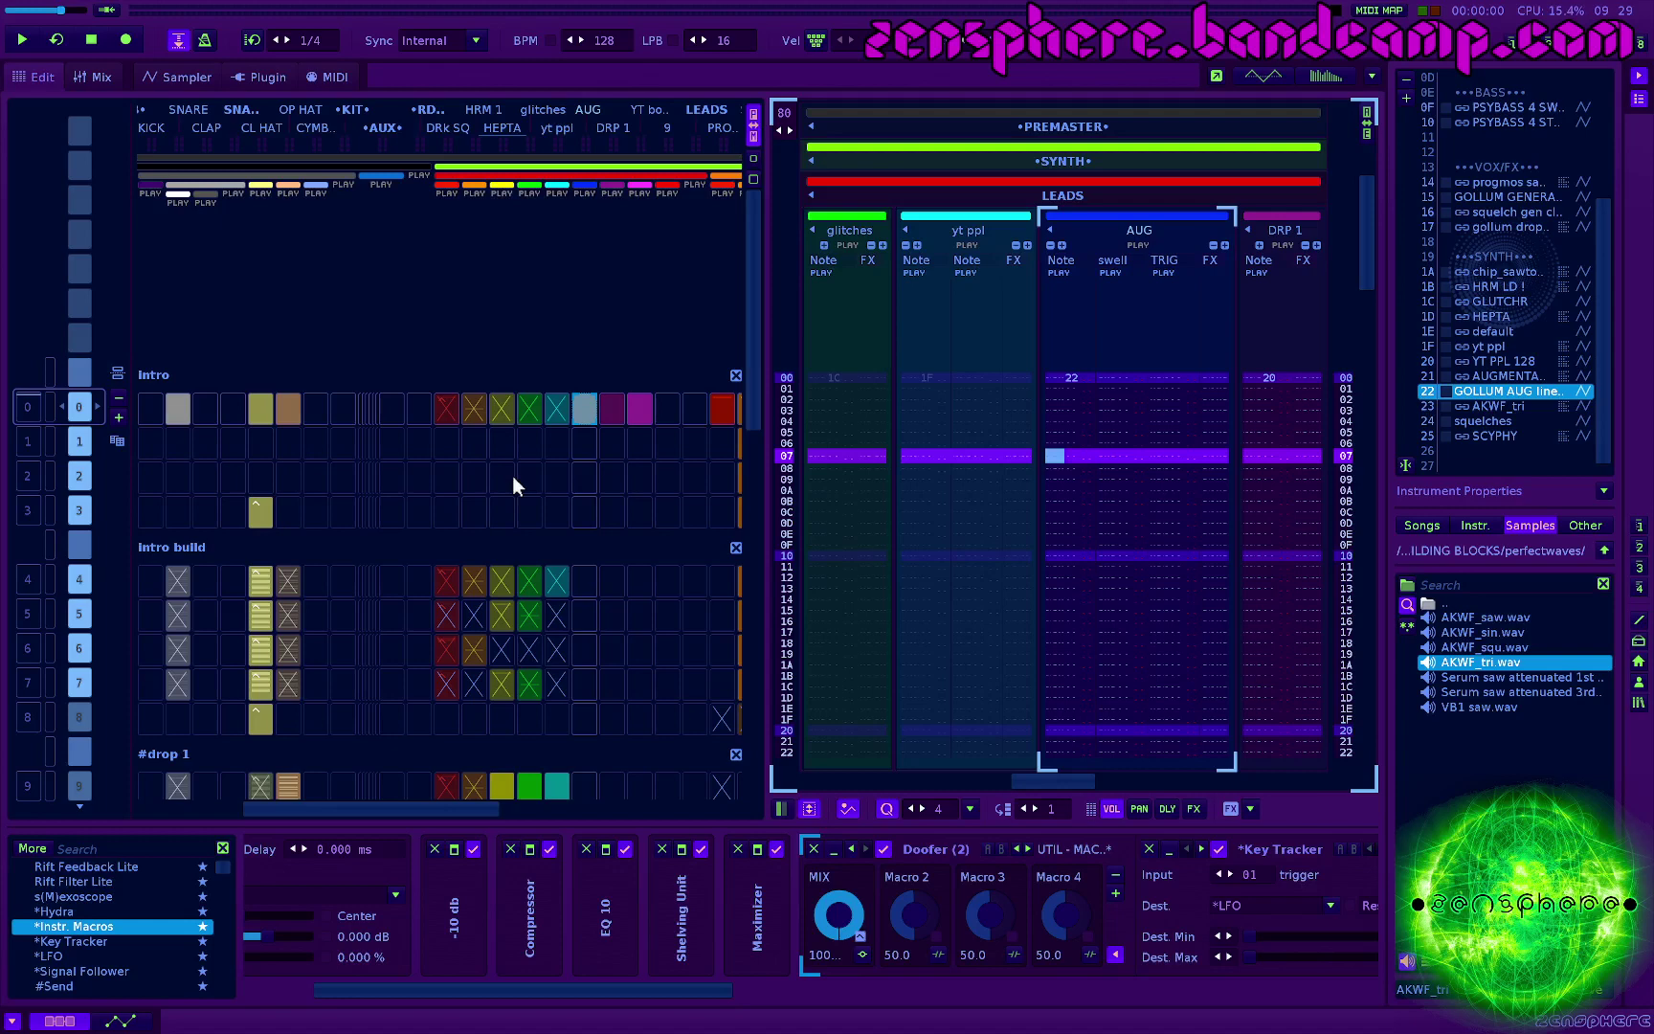
Step: Duplicate sequence slots 29–32 (#drop 2) so a copy follows, extending the song to position 36
{"action": "key", "text": "space"}
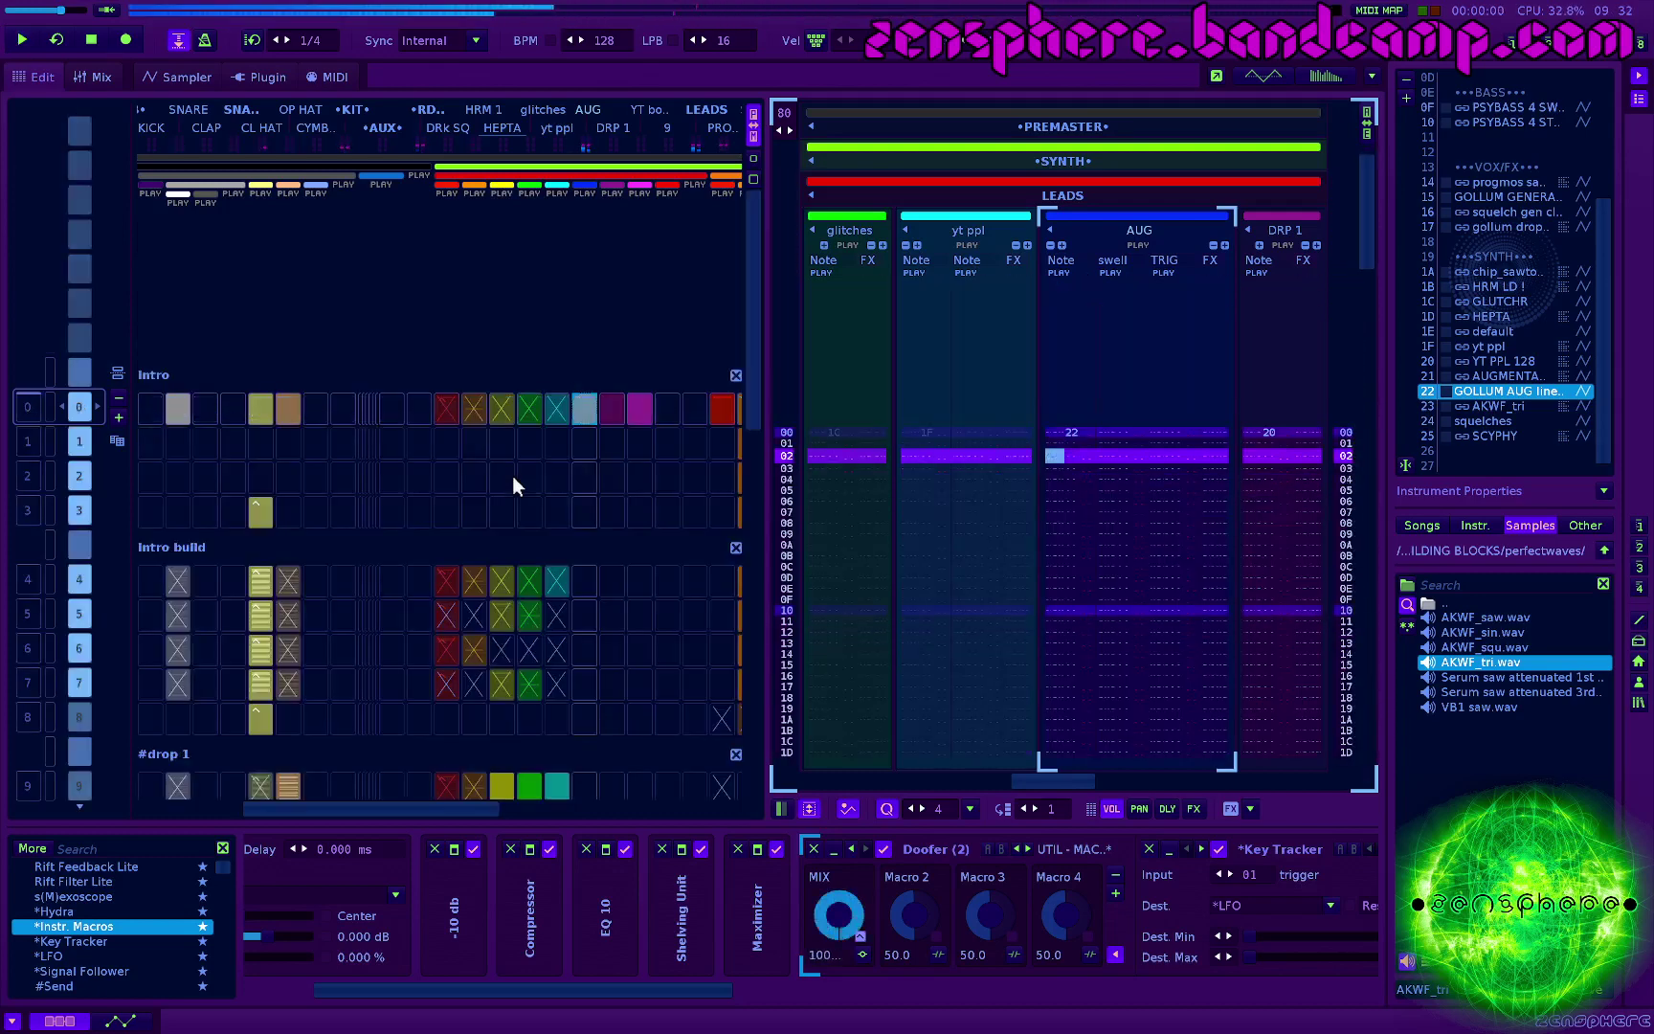
{"action": "scroll", "coordinate": [451, 594], "scroll_direction": "down", "scroll_amount": 20}
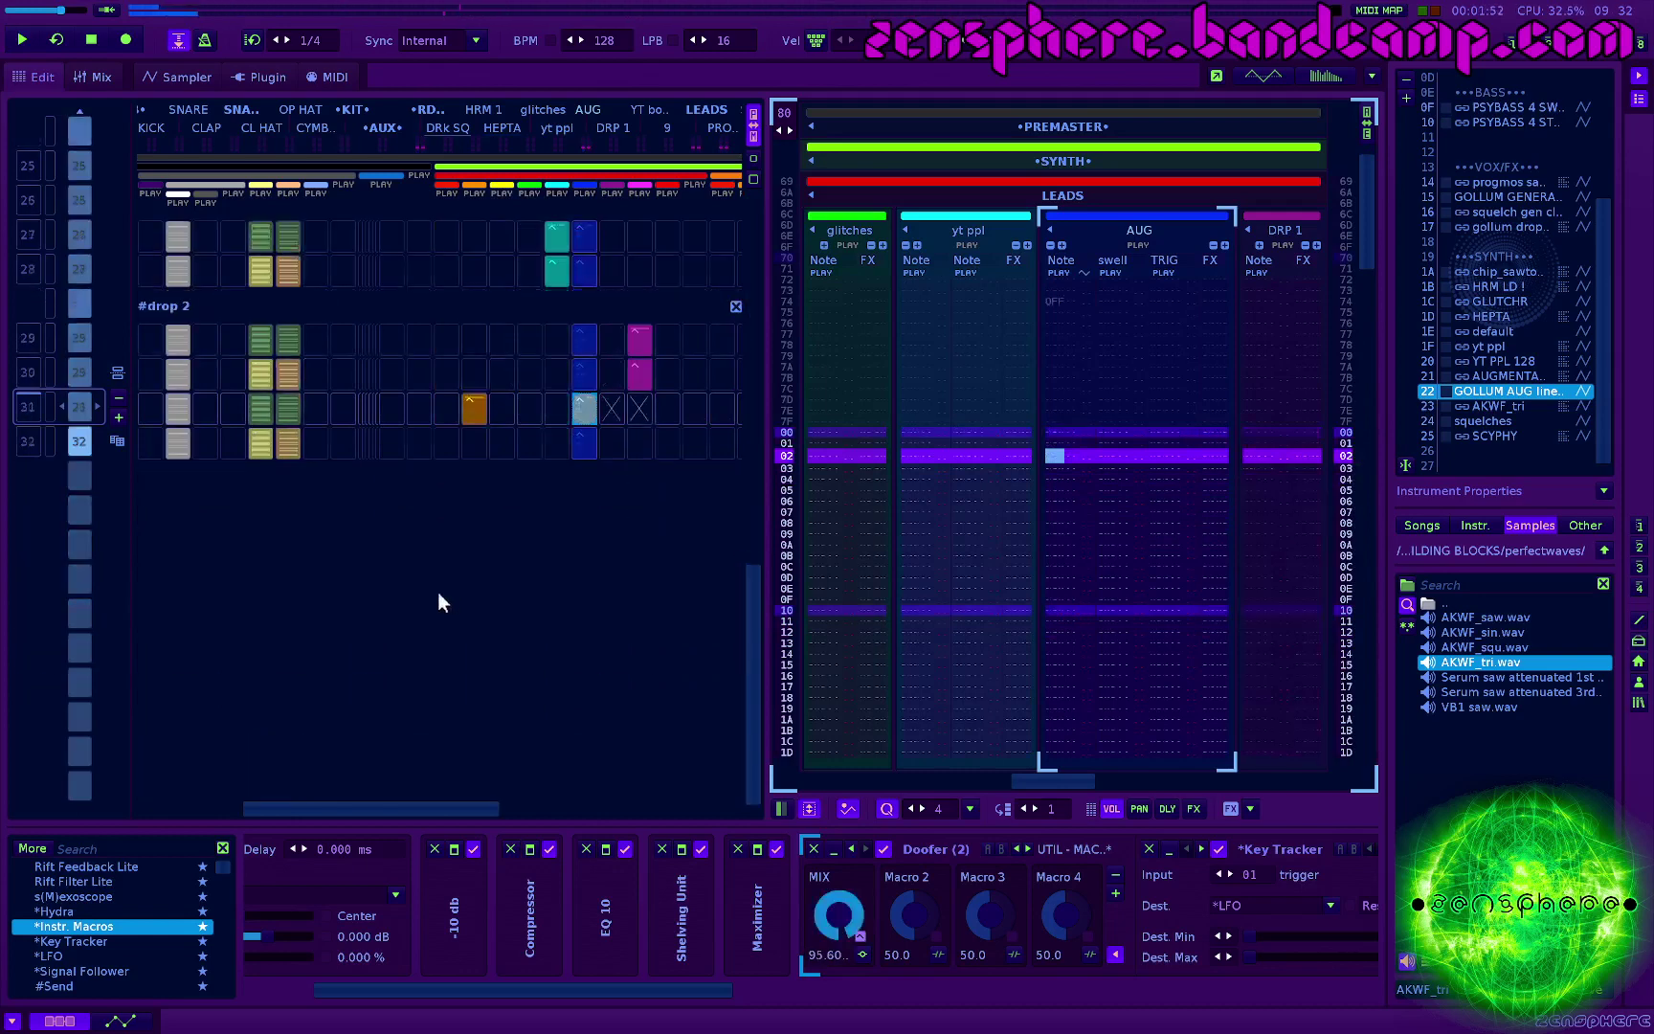
{"action": "scroll", "coordinate": [421, 584], "scroll_direction": "up", "scroll_amount": 6}
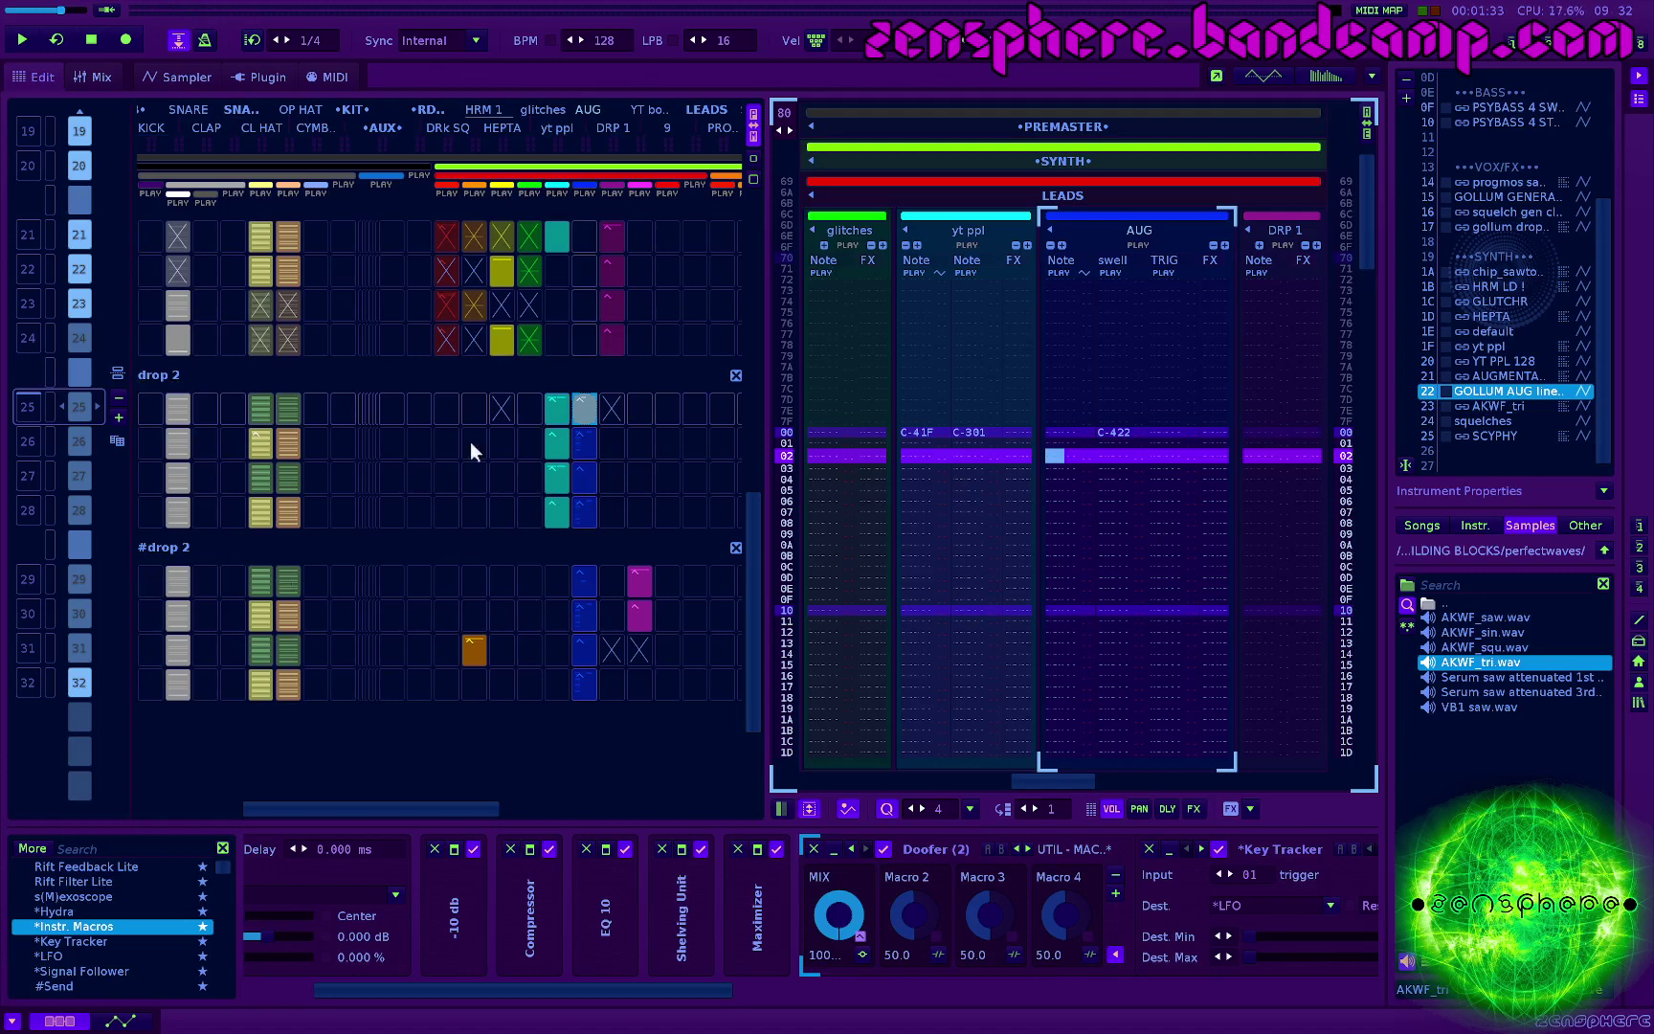
{"action": "key", "text": "Down"}
{"action": "key", "text": "Down"}
{"action": "key", "text": "Down"}
{"action": "key", "text": "Down"}
{"action": "key", "text": "Down"}
{"action": "key", "text": "Down"}
{"action": "key", "text": "Down"}
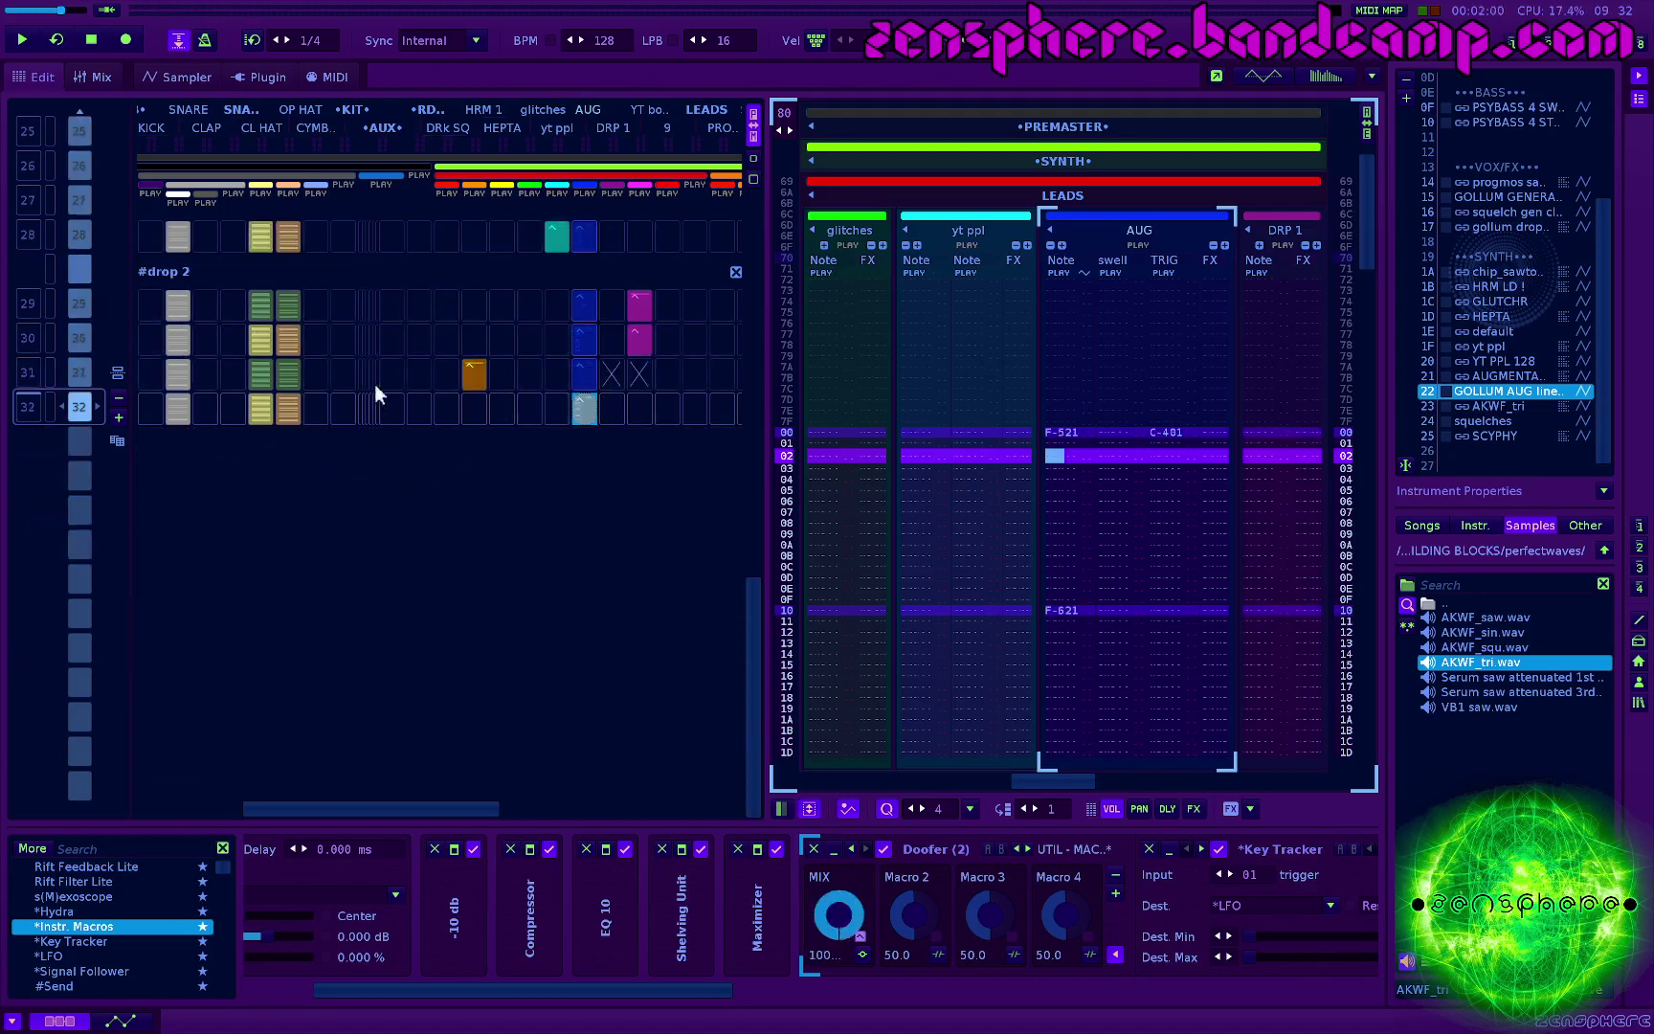
{"action": "scroll", "coordinate": [355, 373], "scroll_direction": "left", "scroll_amount": 3}
{"action": "key", "text": "Up"}
{"action": "key", "text": "Up"}
{"action": "key", "text": "Up"}
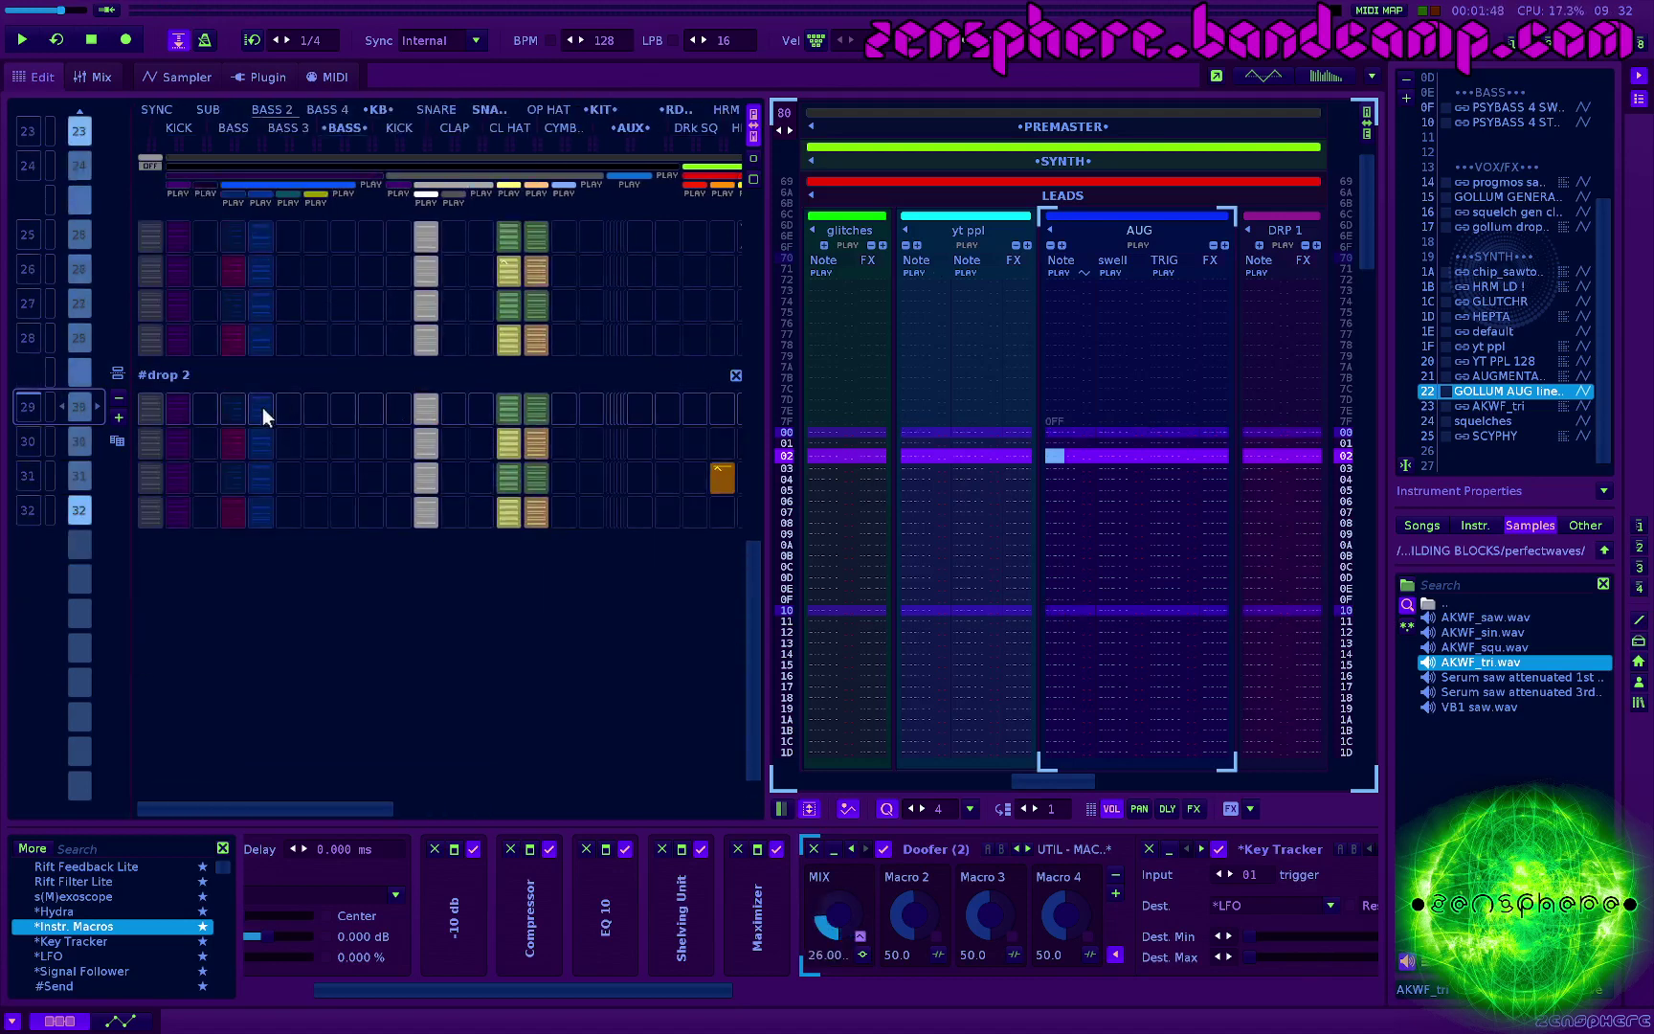
{"action": "left_click", "coordinate": [80, 371]}
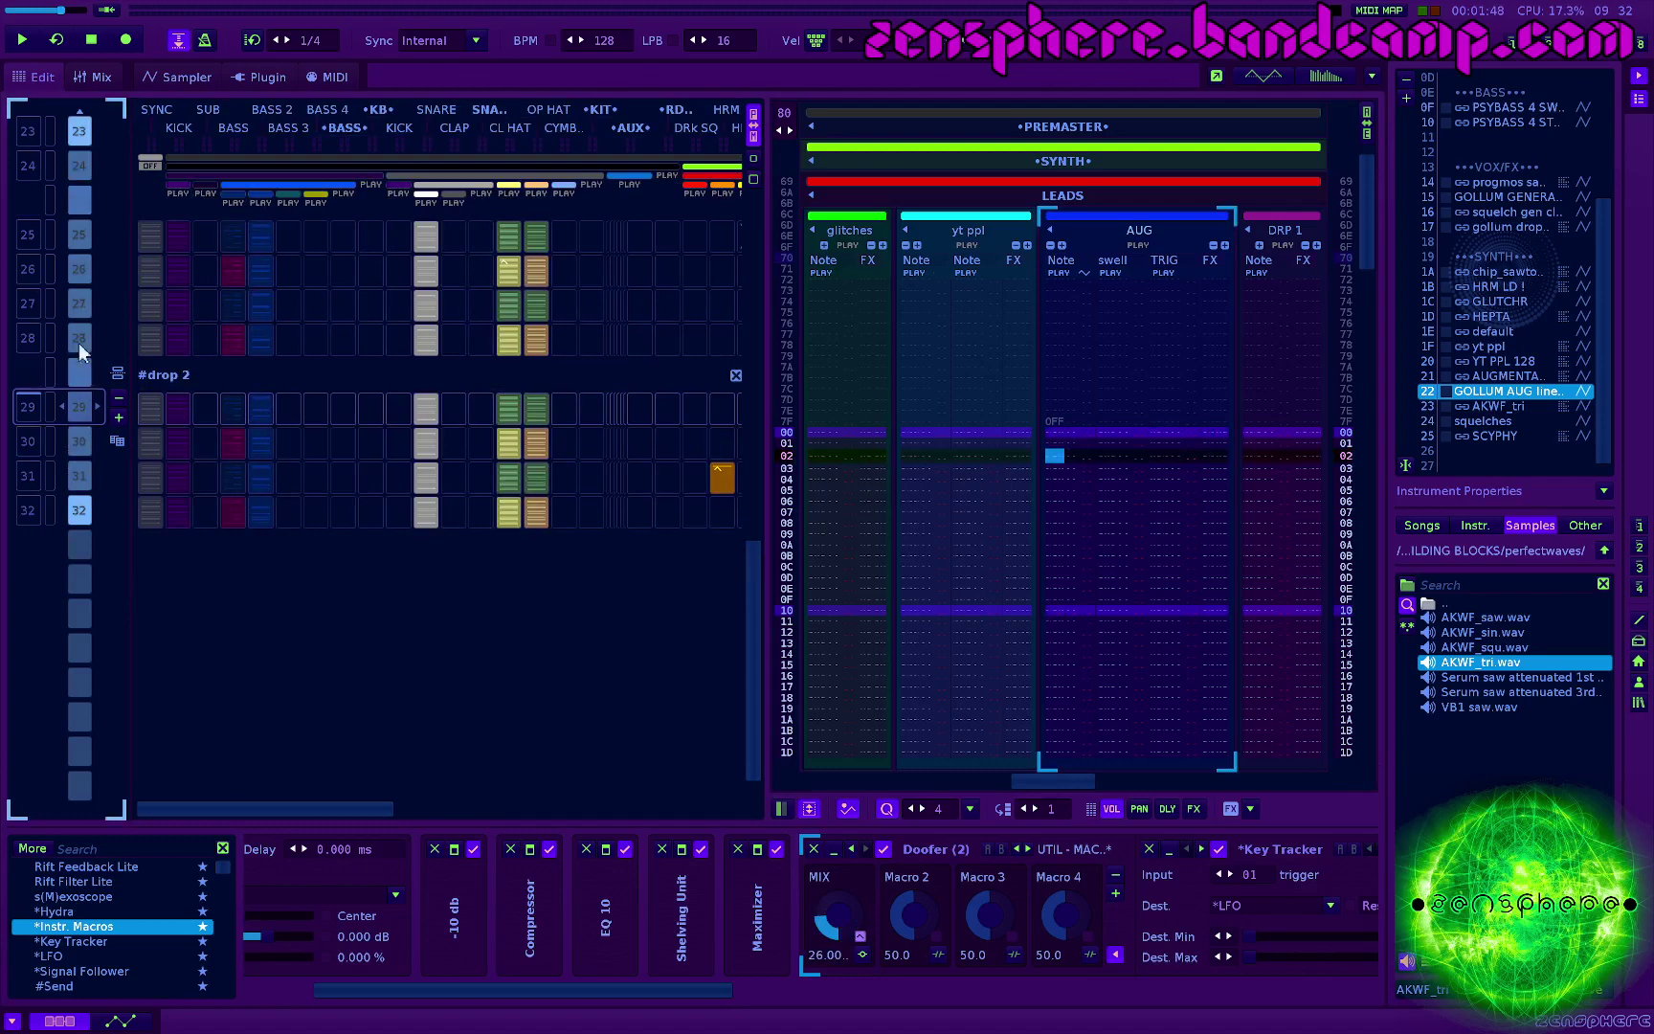
{"action": "key", "text": "ctrl+k"}
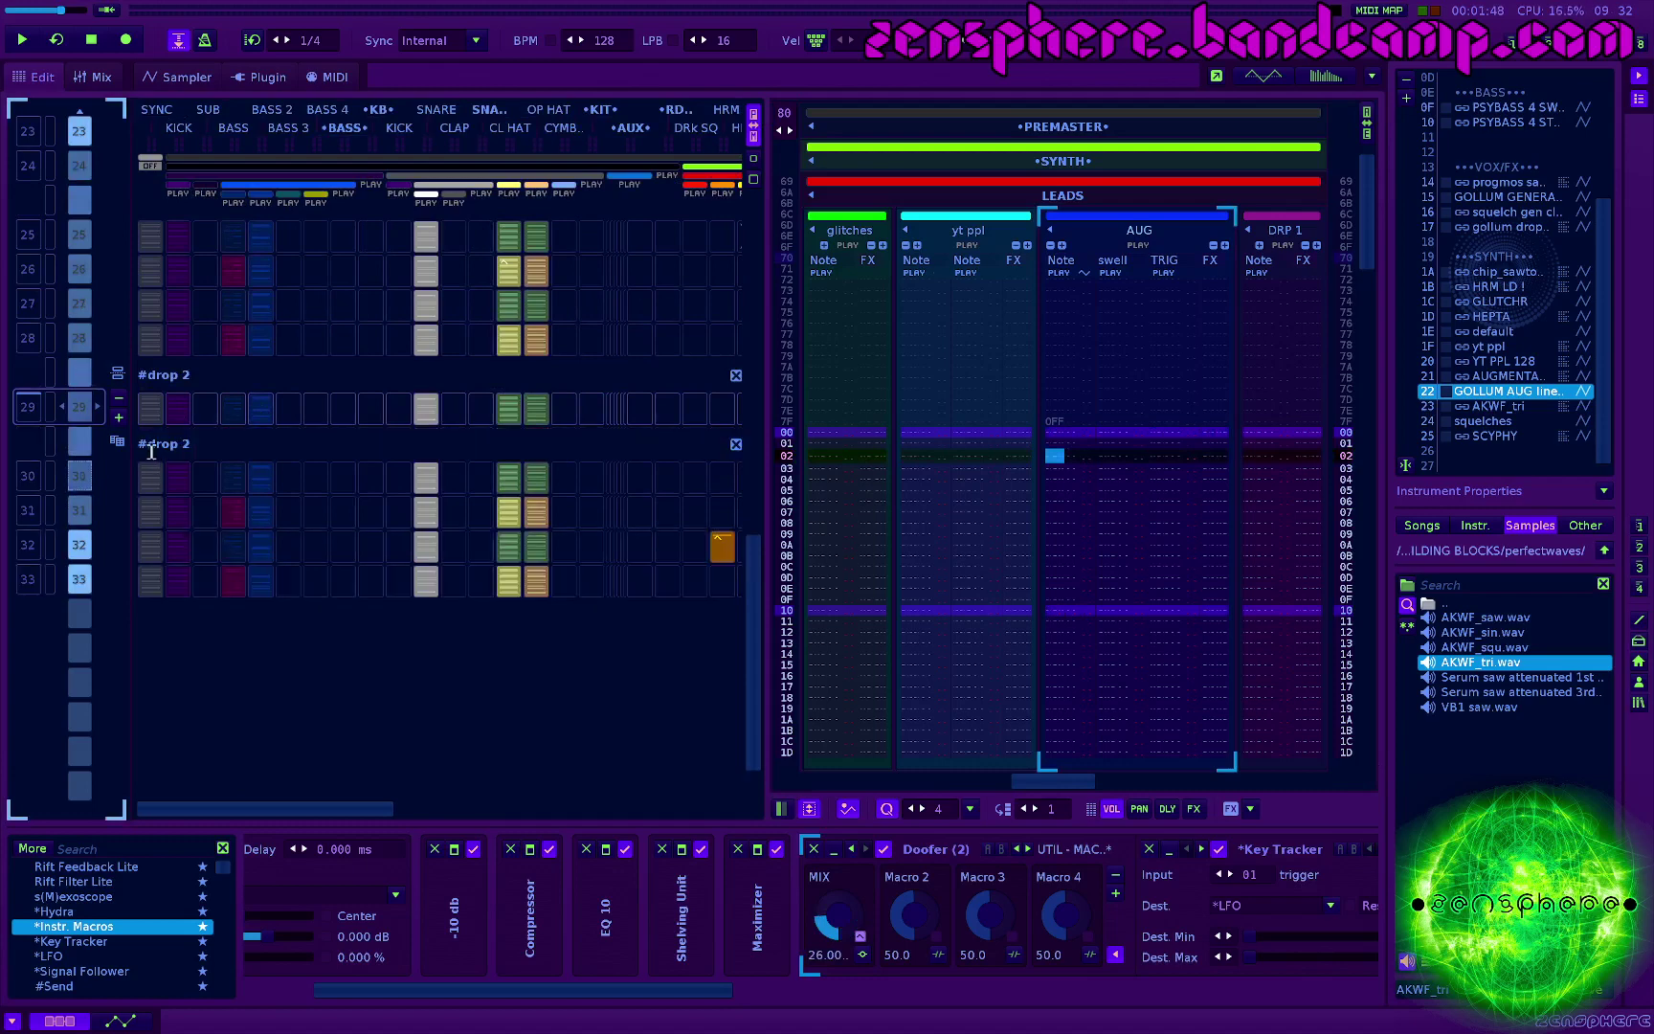
{"action": "key", "text": "ctrl+z"}
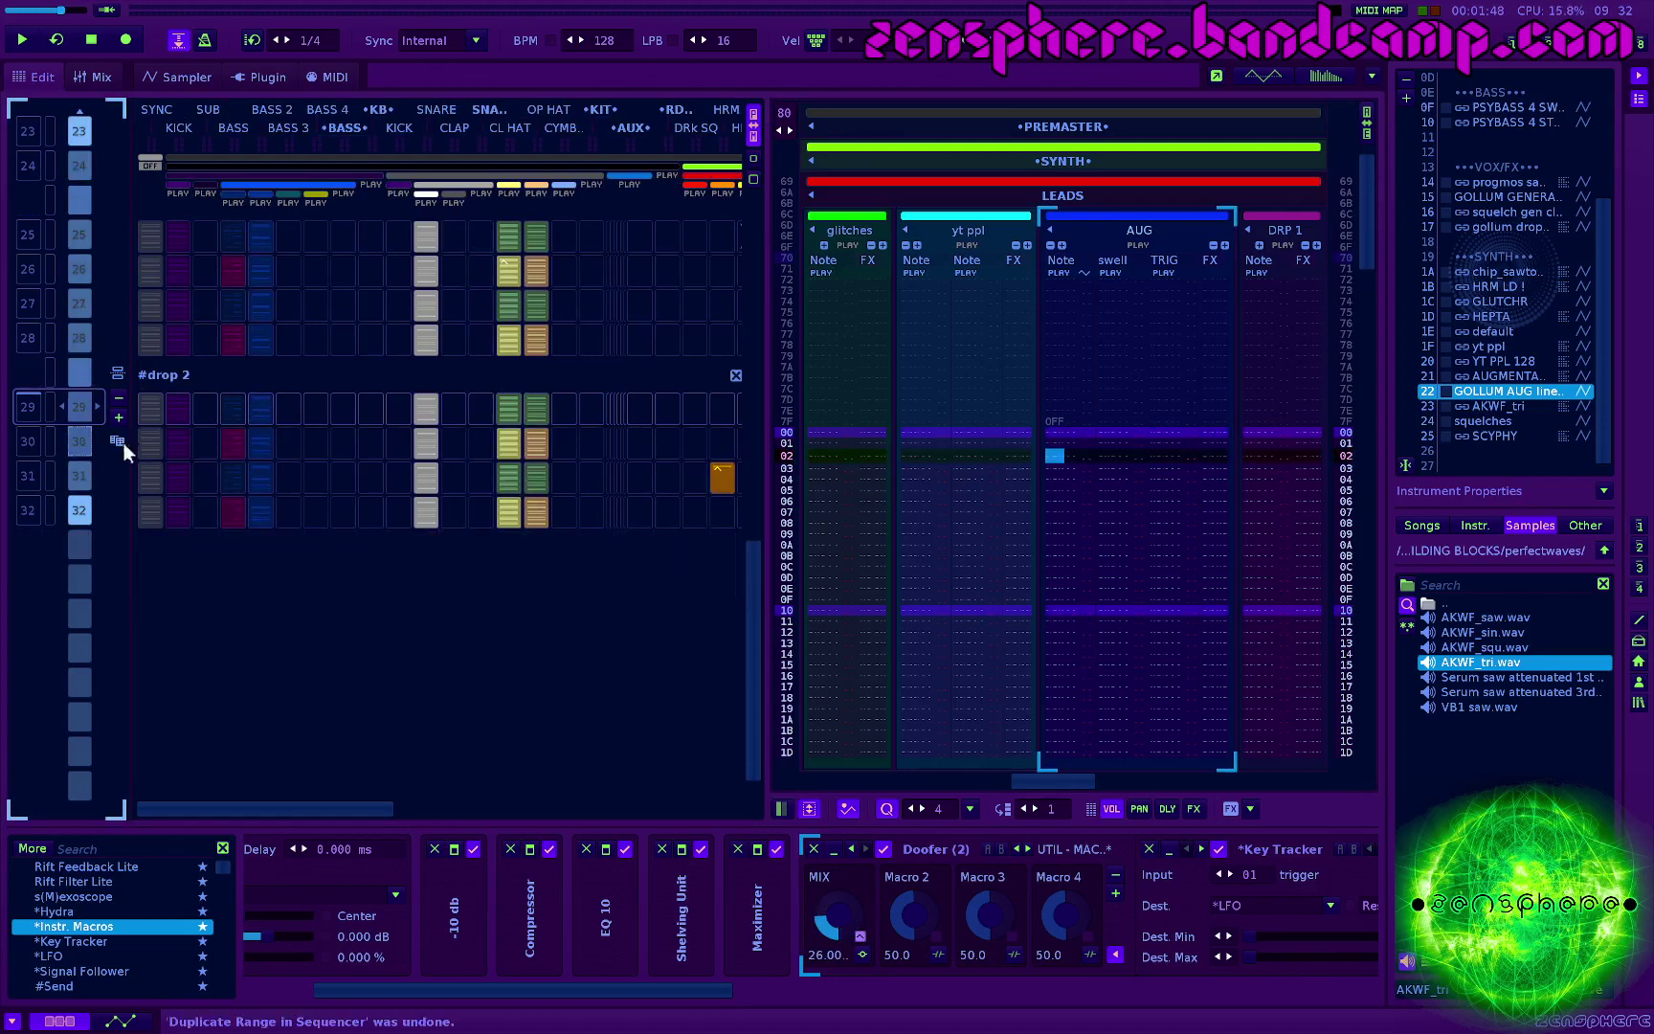
{"action": "key", "text": "shift+Down"}
{"action": "key", "text": "shift+Down"}
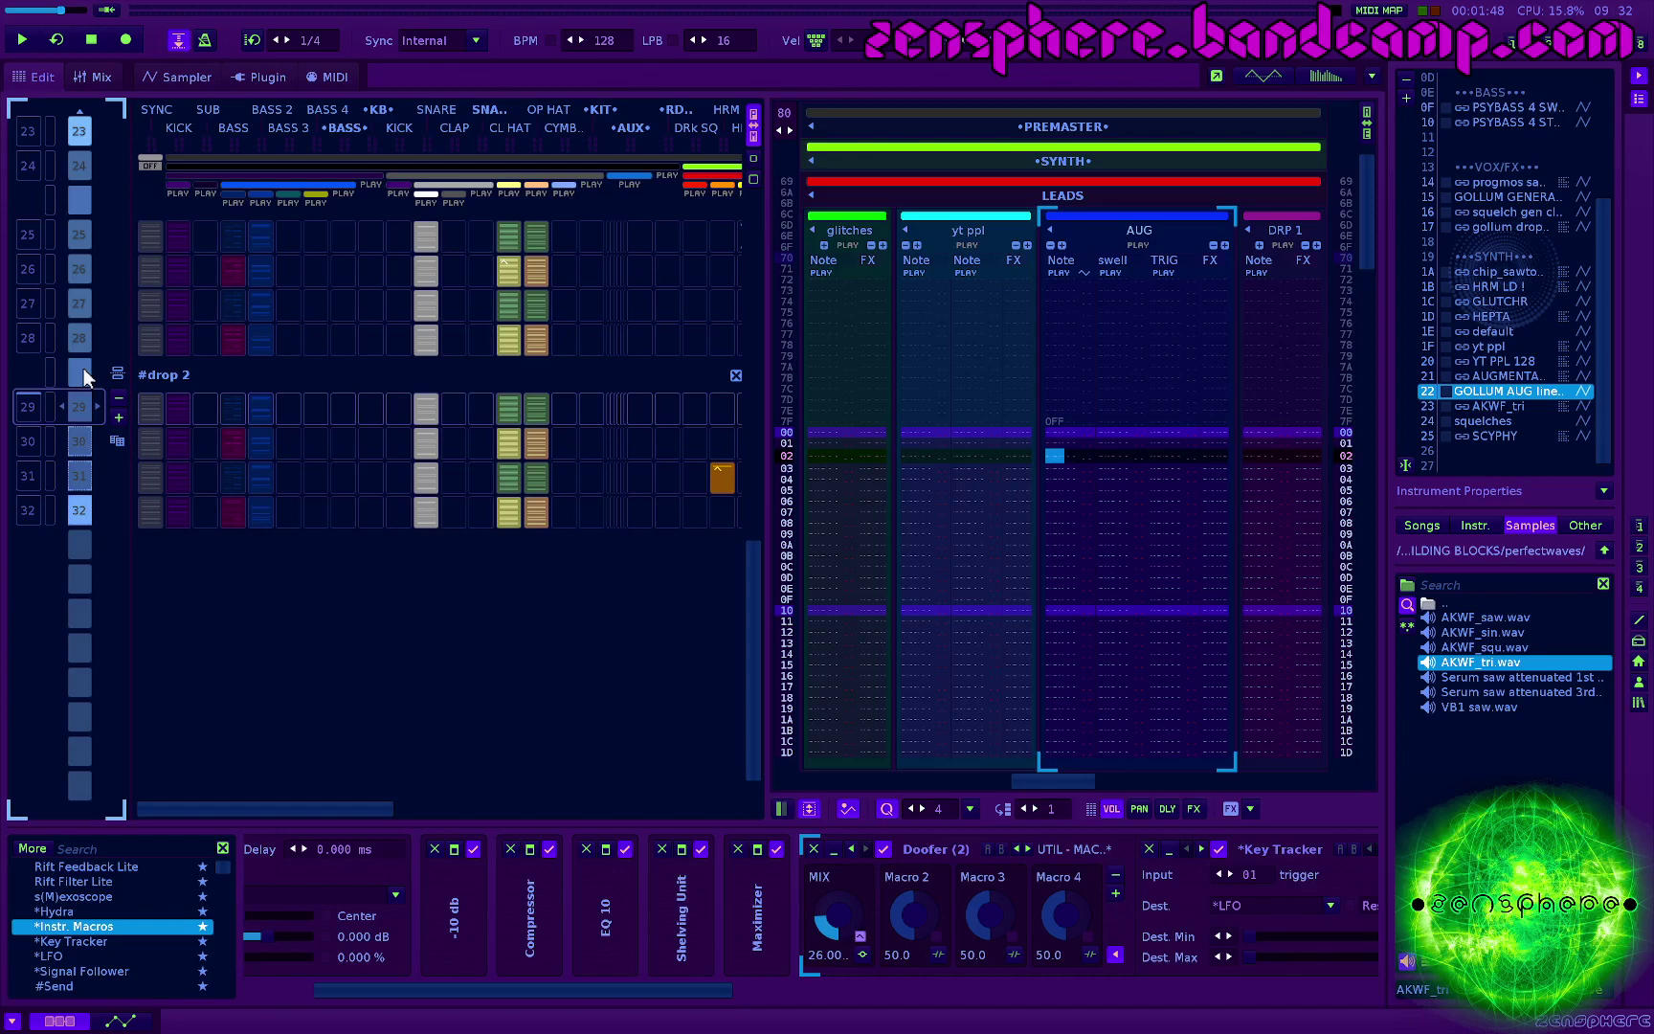
{"action": "key", "text": "ctrl+k"}
Step: Rename the copied section's label to 'drop 3'
{"action": "scroll", "coordinate": [232, 525], "scroll_direction": "down", "scroll_amount": 2}
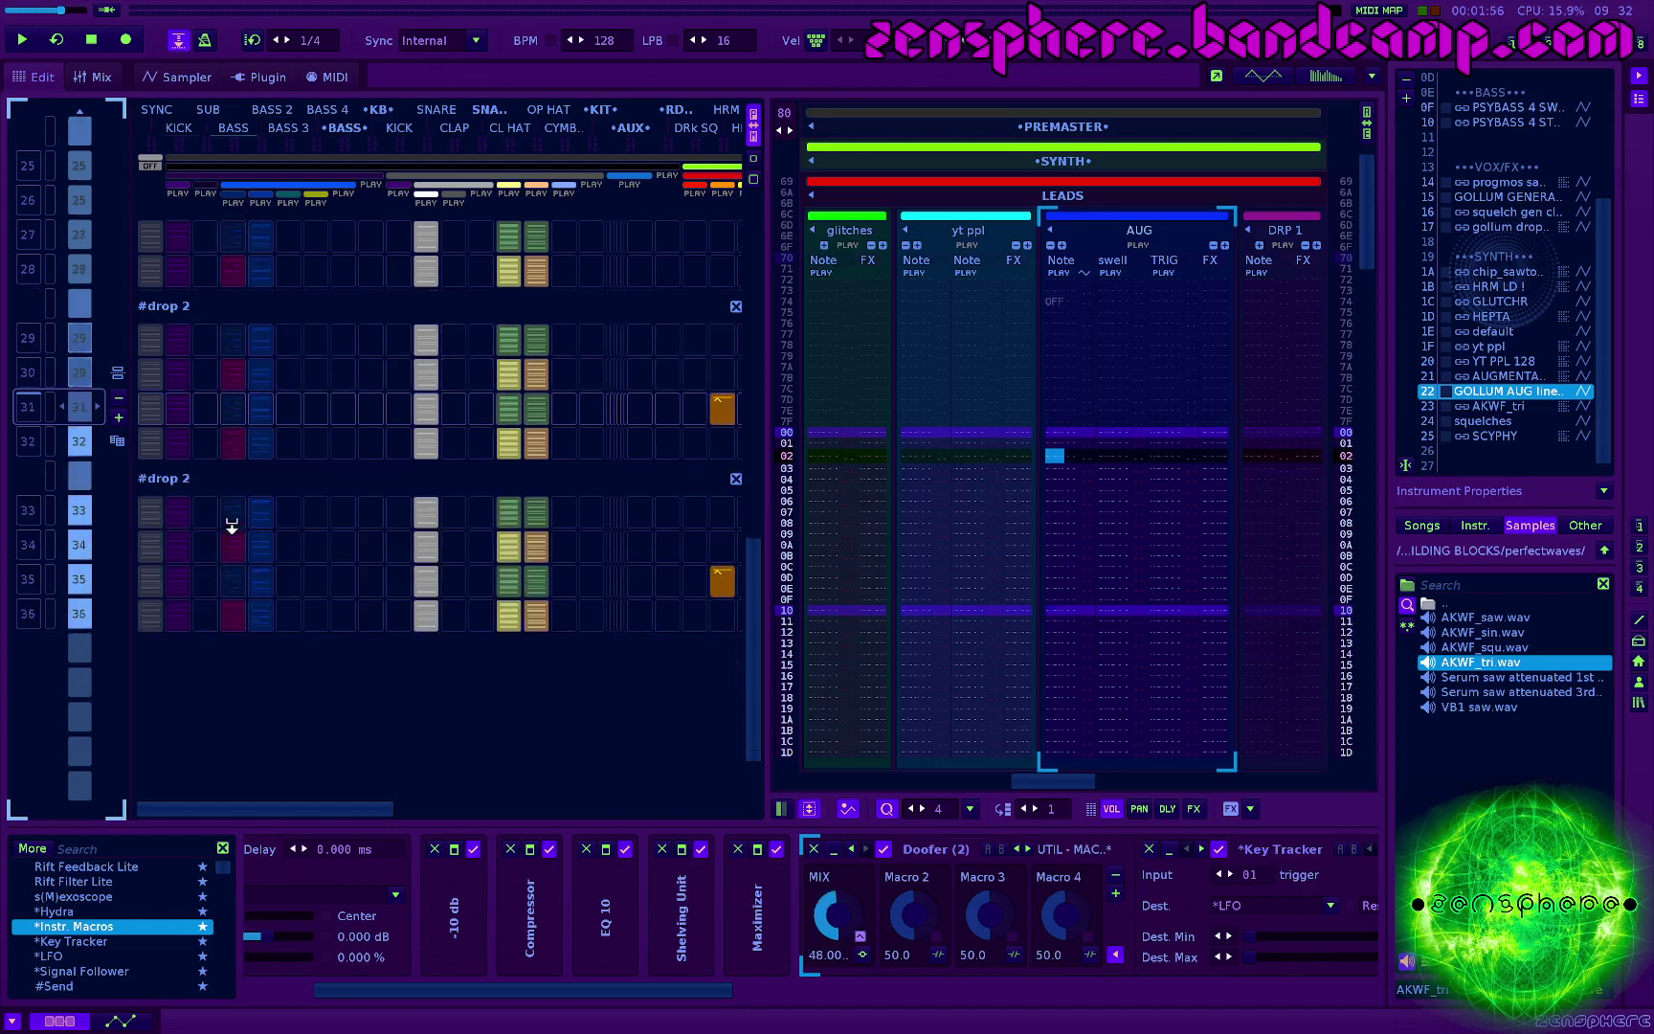
{"action": "scroll", "coordinate": [231, 525], "scroll_direction": "down", "scroll_amount": 1}
{"action": "double_click", "coordinate": [225, 442]}
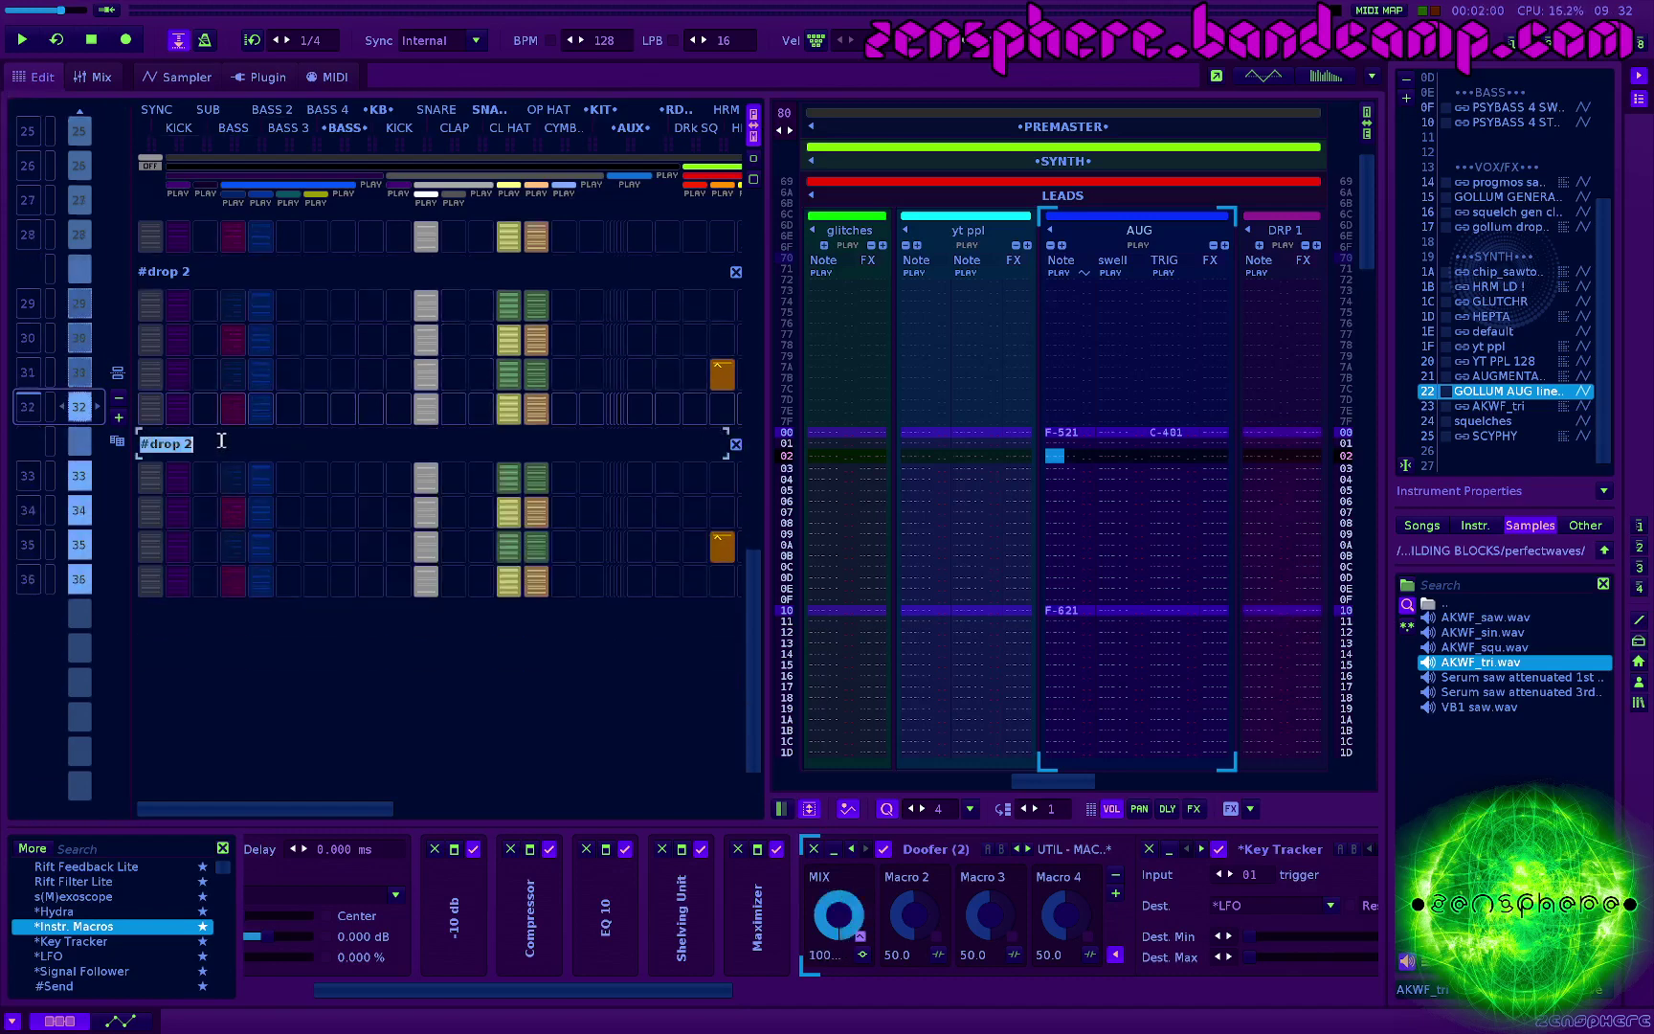
{"action": "type", "text": "dr"}
{"action": "key", "text": "Return"}
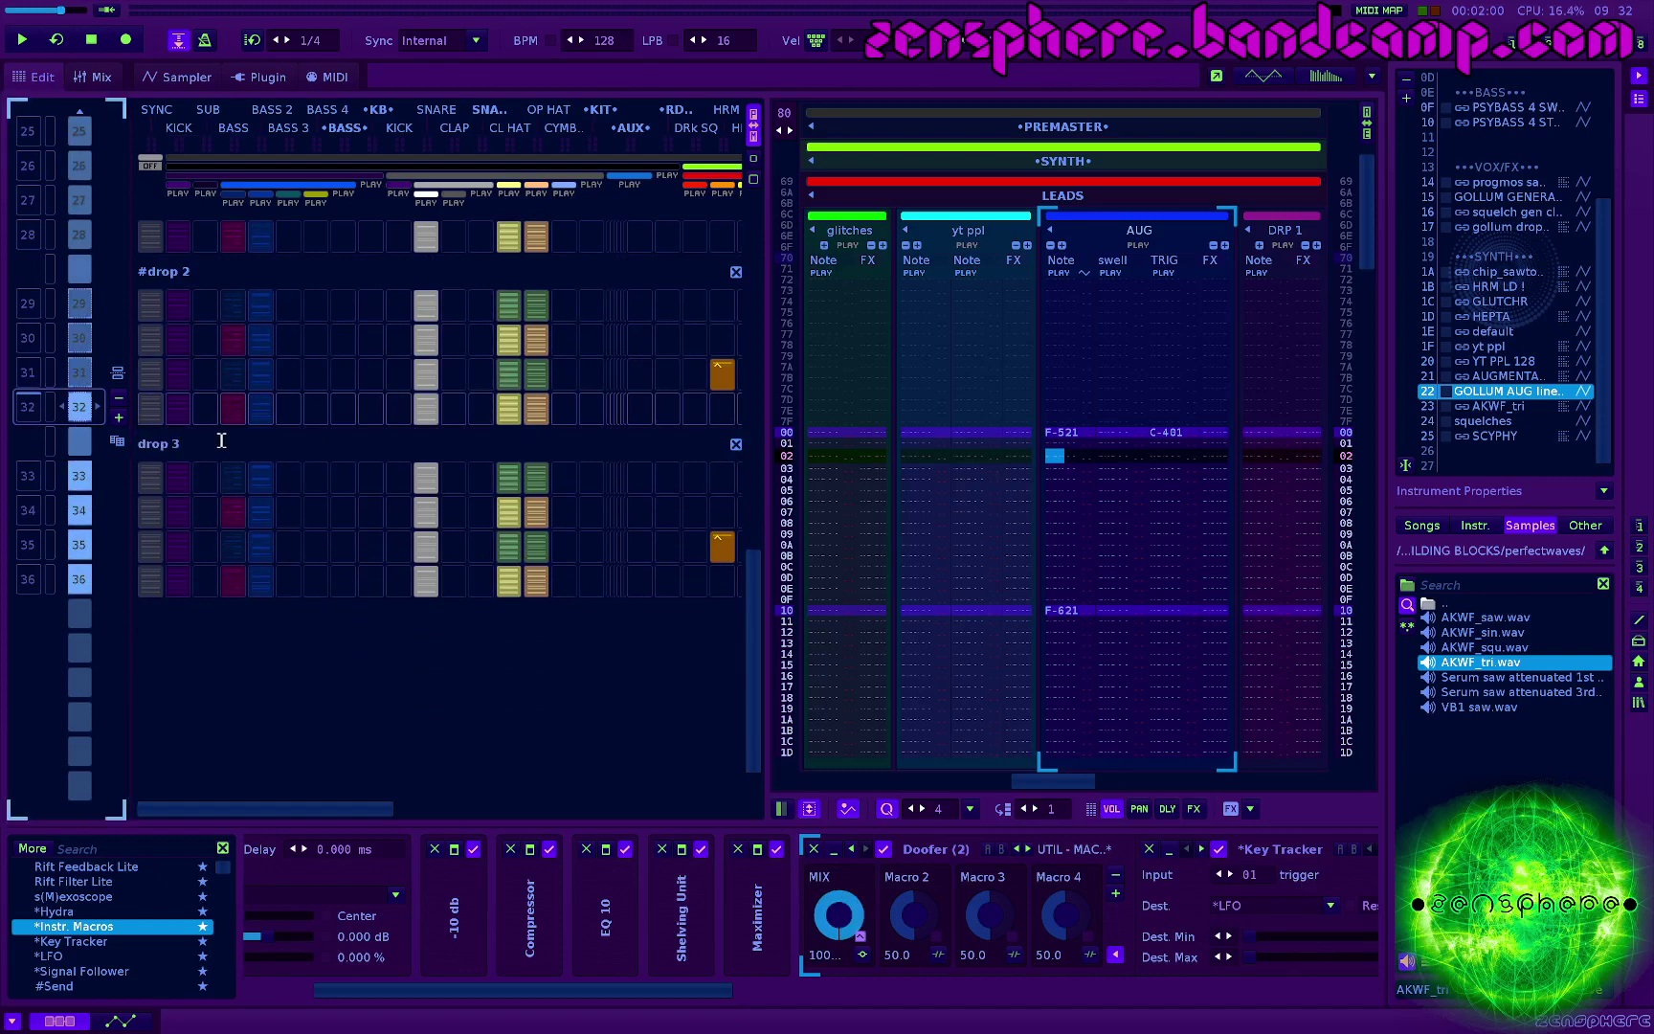
Step: Clear the lead-track patterns and some bass slots in the drop 3 section
{"action": "scroll", "coordinate": [238, 479], "scroll_direction": "right", "scroll_amount": 10}
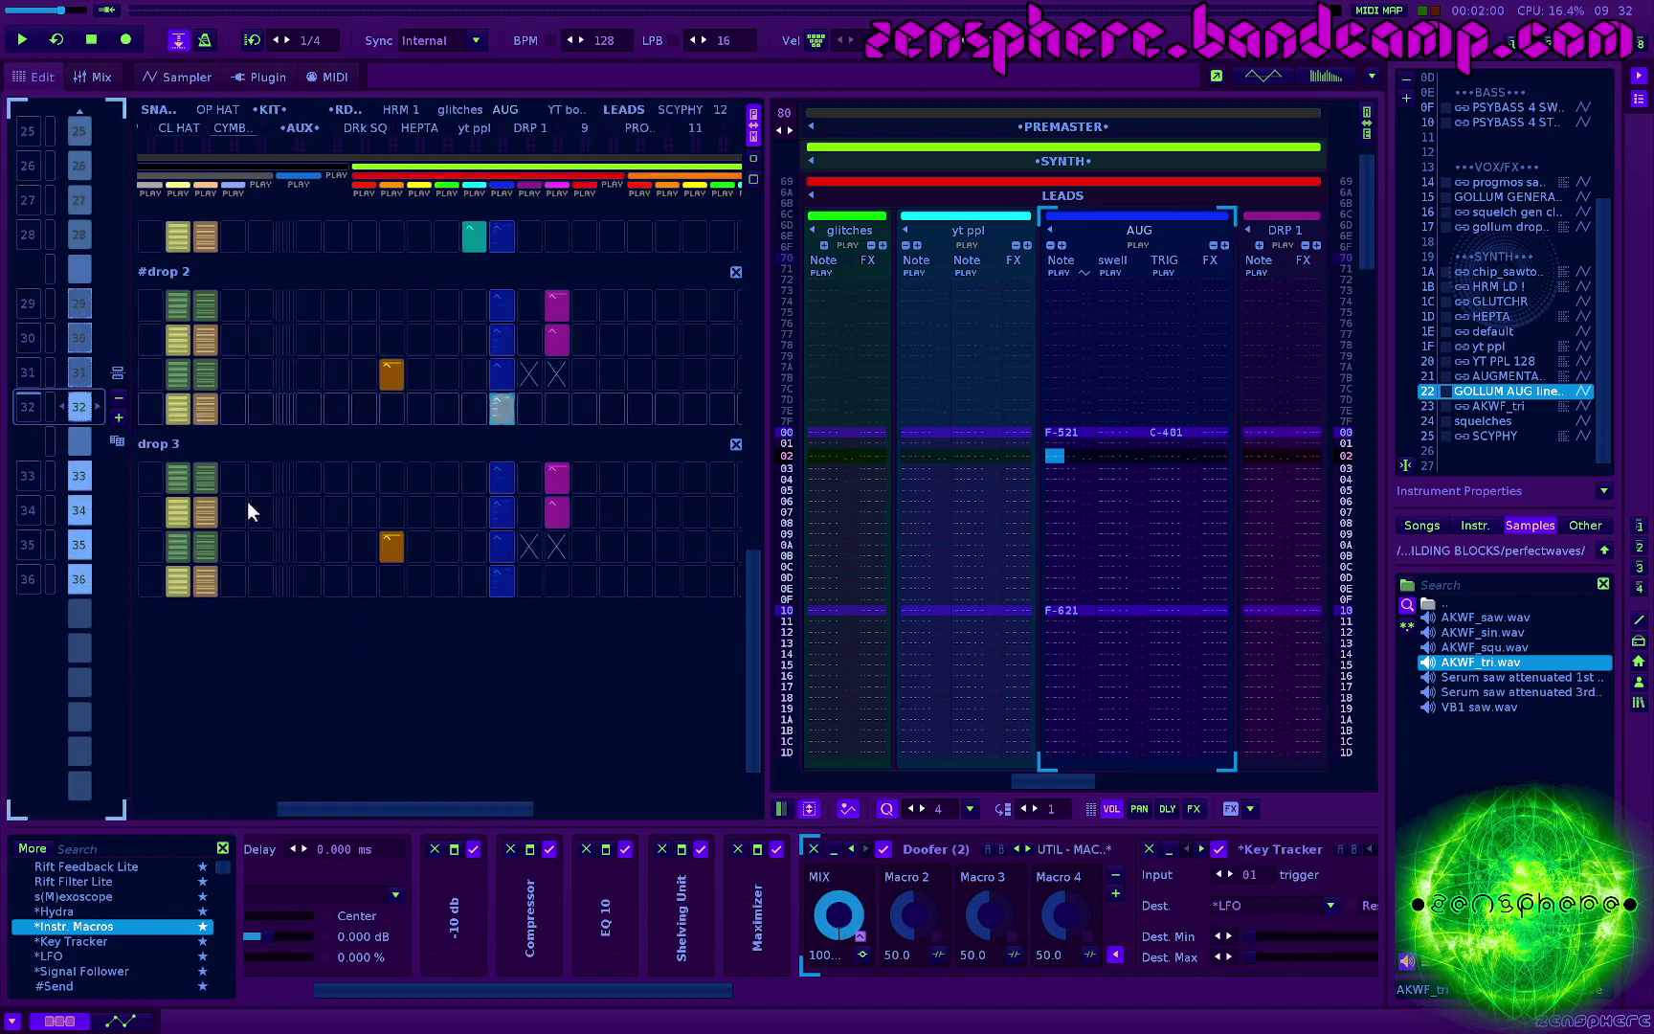
{"action": "left_click_drag", "start_coordinate": [632, 464], "coordinate": [348, 623]}
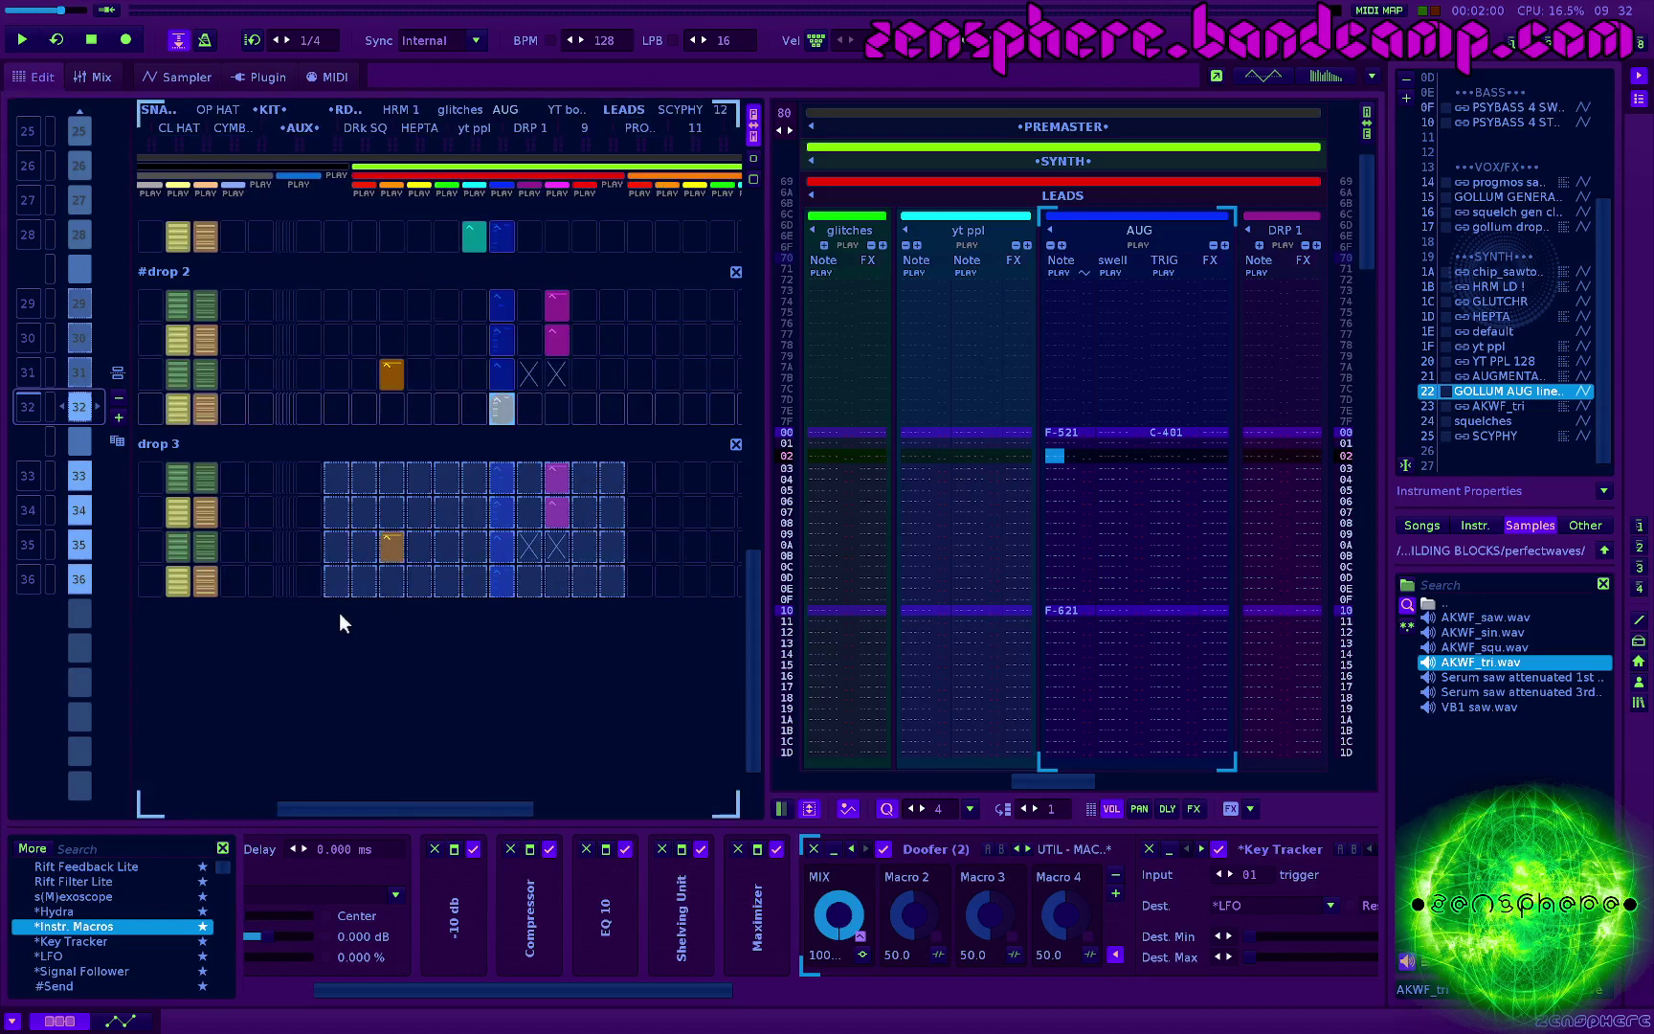
{"action": "key", "text": "Delete"}
{"action": "scroll", "coordinate": [339, 593], "scroll_direction": "left", "scroll_amount": 7}
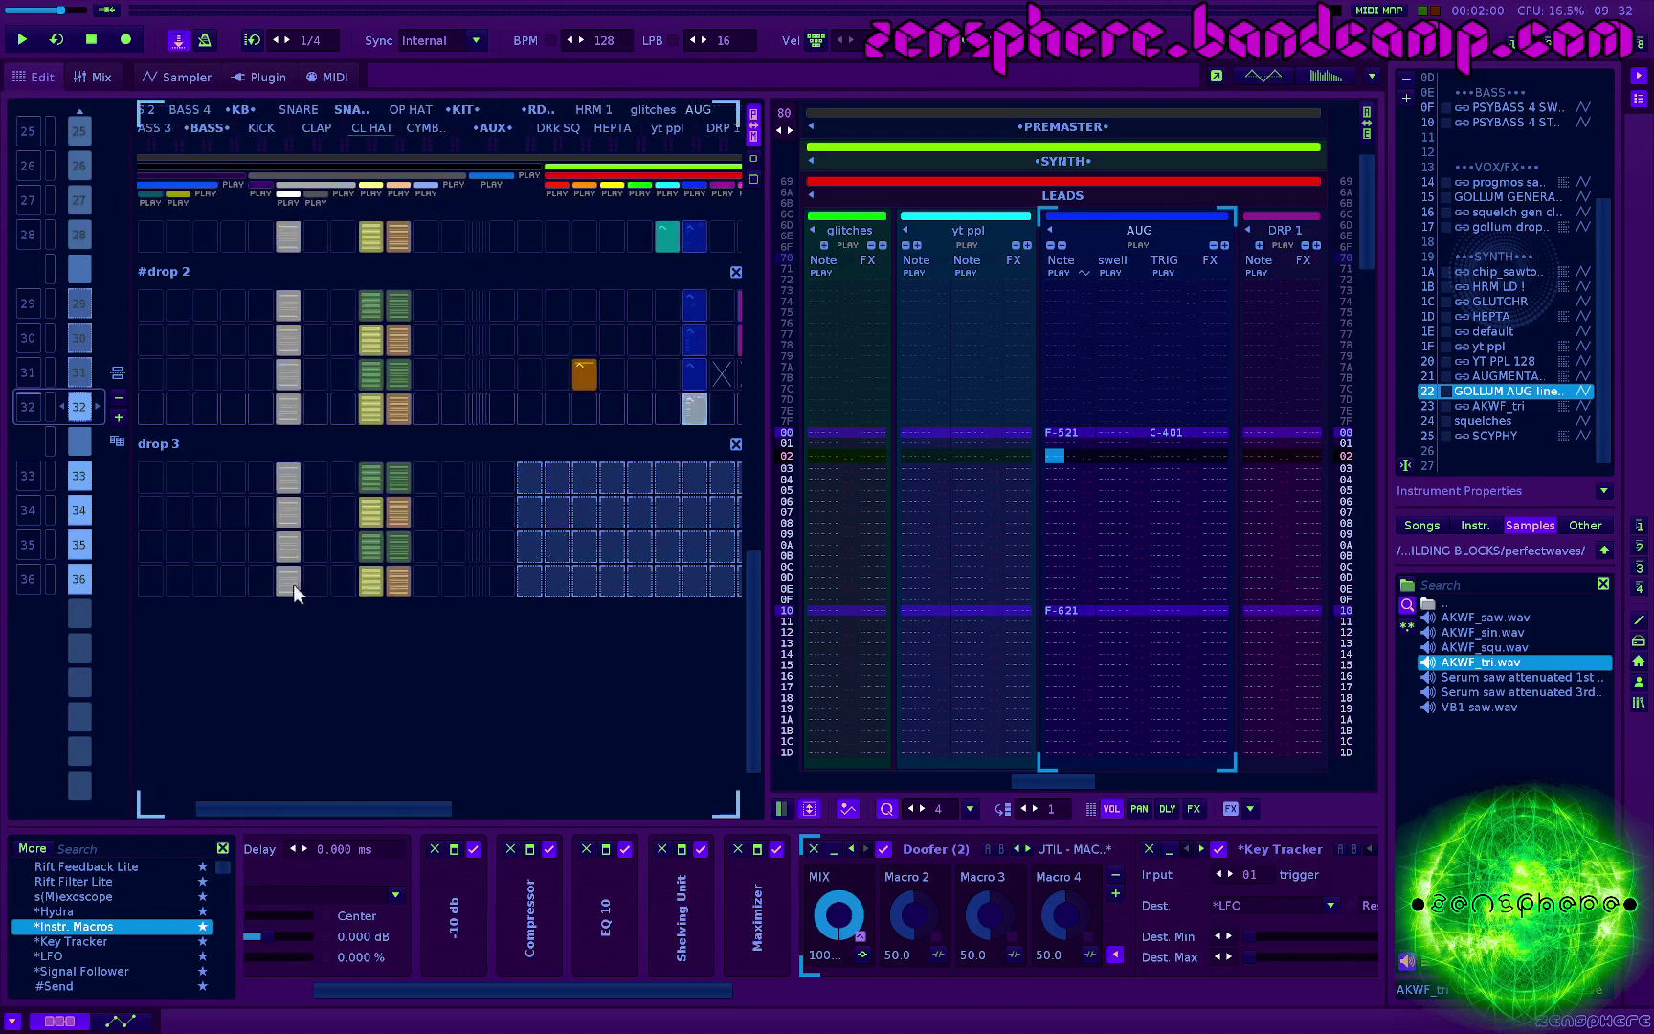
{"action": "scroll", "coordinate": [287, 582], "scroll_direction": "left", "scroll_amount": 5}
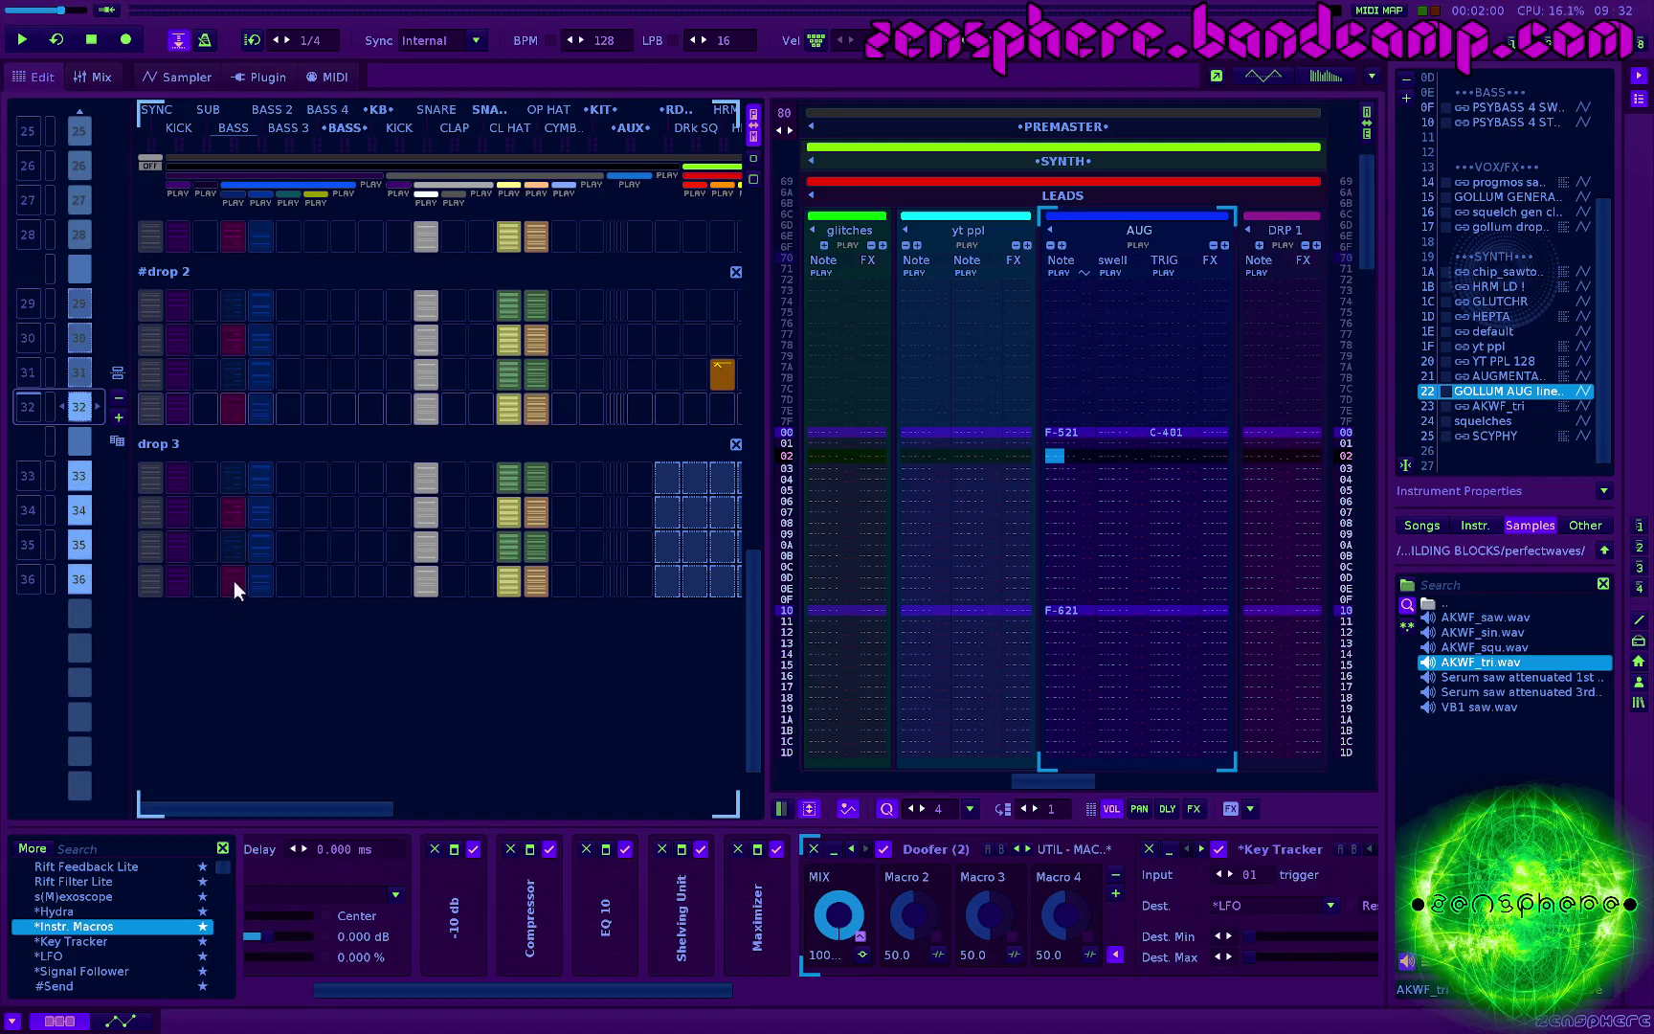
{"action": "left_click_drag", "start_coordinate": [234, 580], "coordinate": [231, 481]}
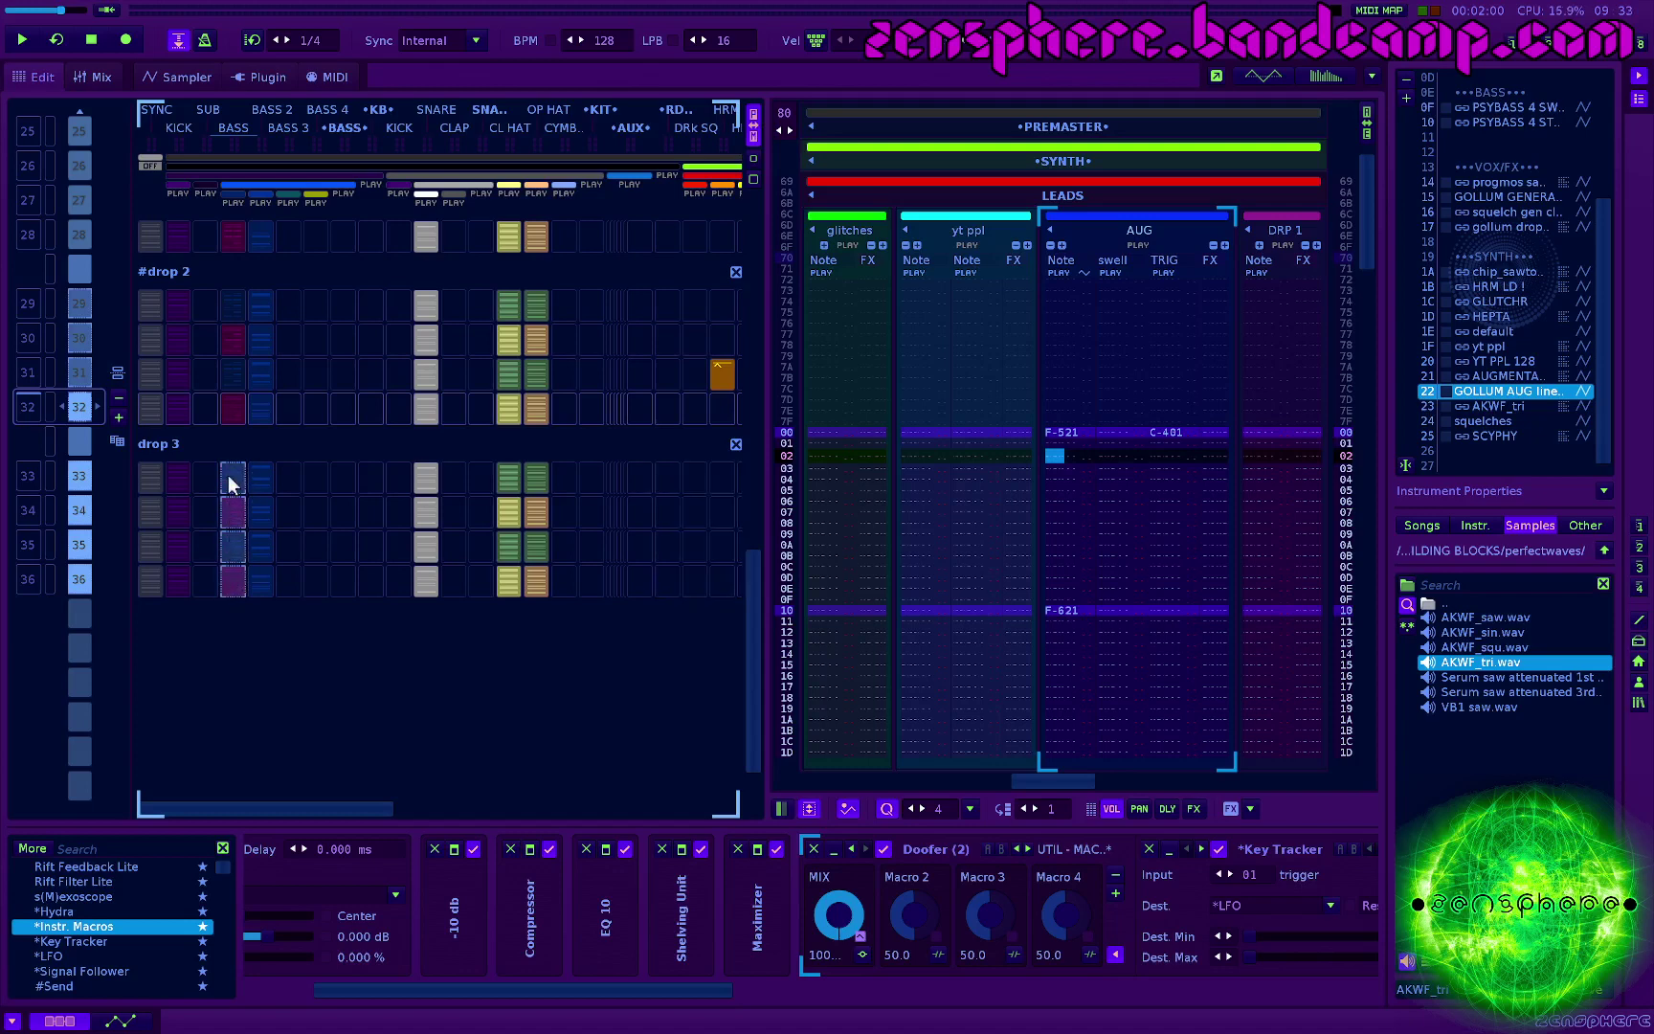
{"action": "scroll", "coordinate": [270, 542], "scroll_direction": "down", "scroll_amount": 2}
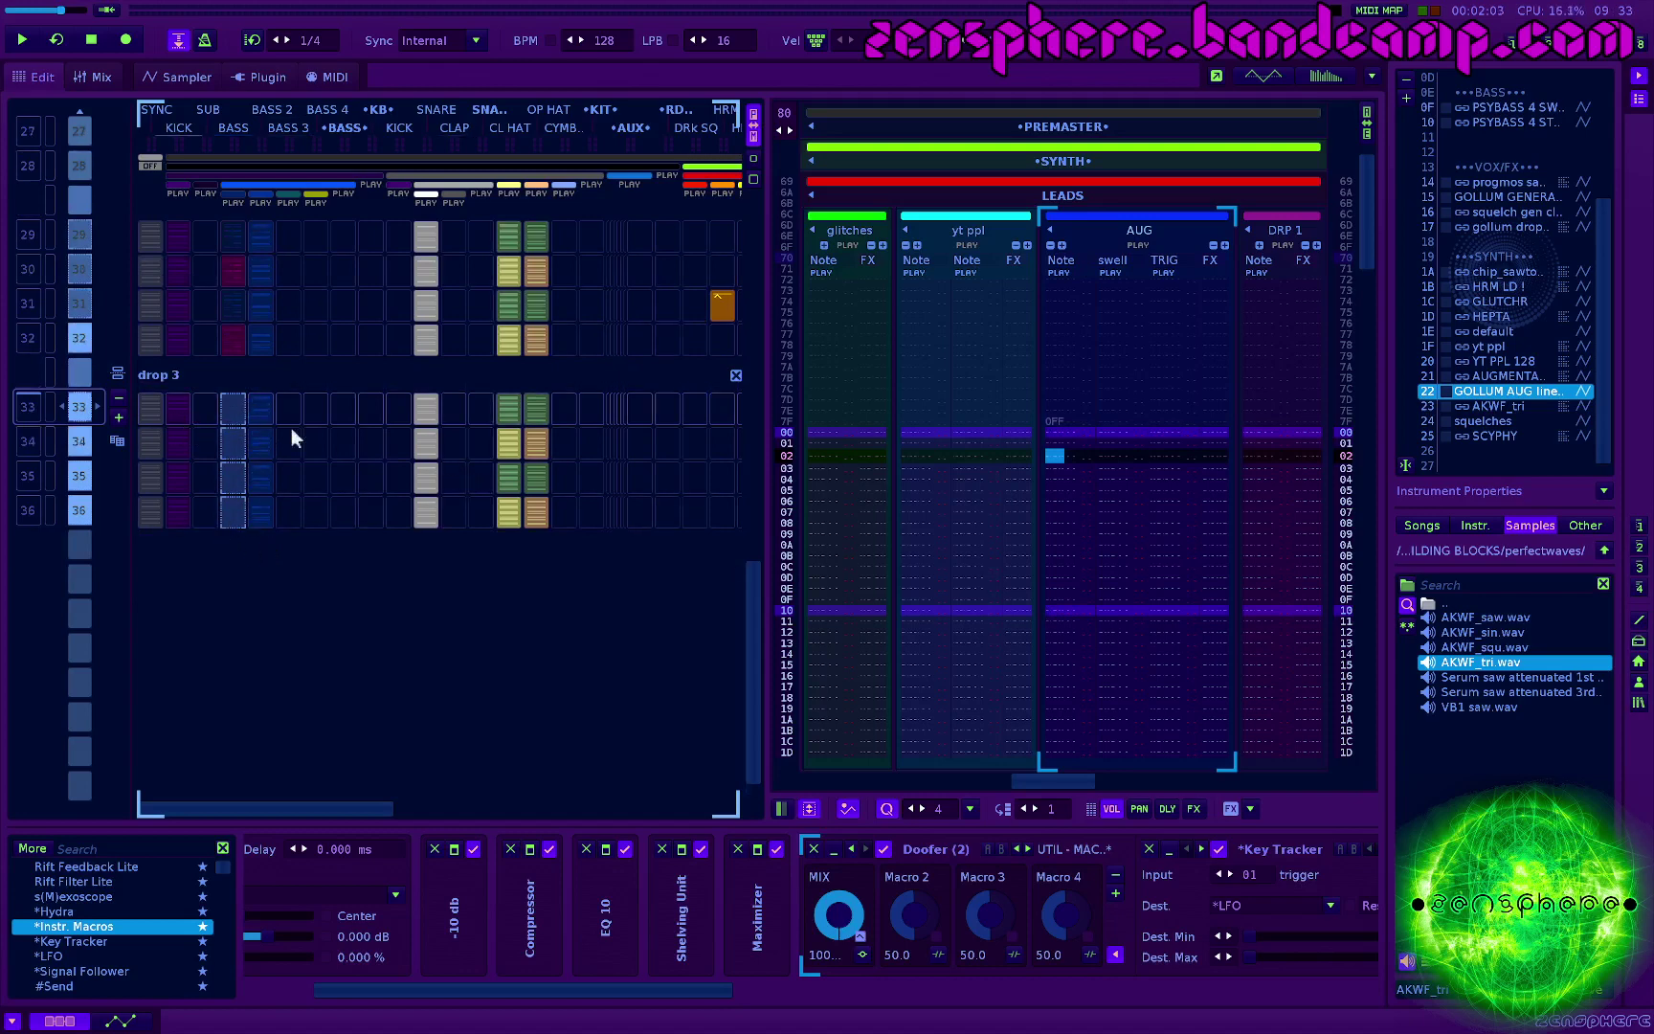
Step: Open drop 3's BASS 2 pattern and select its bass notes in rows 40–4F
{"action": "key", "text": "space"}
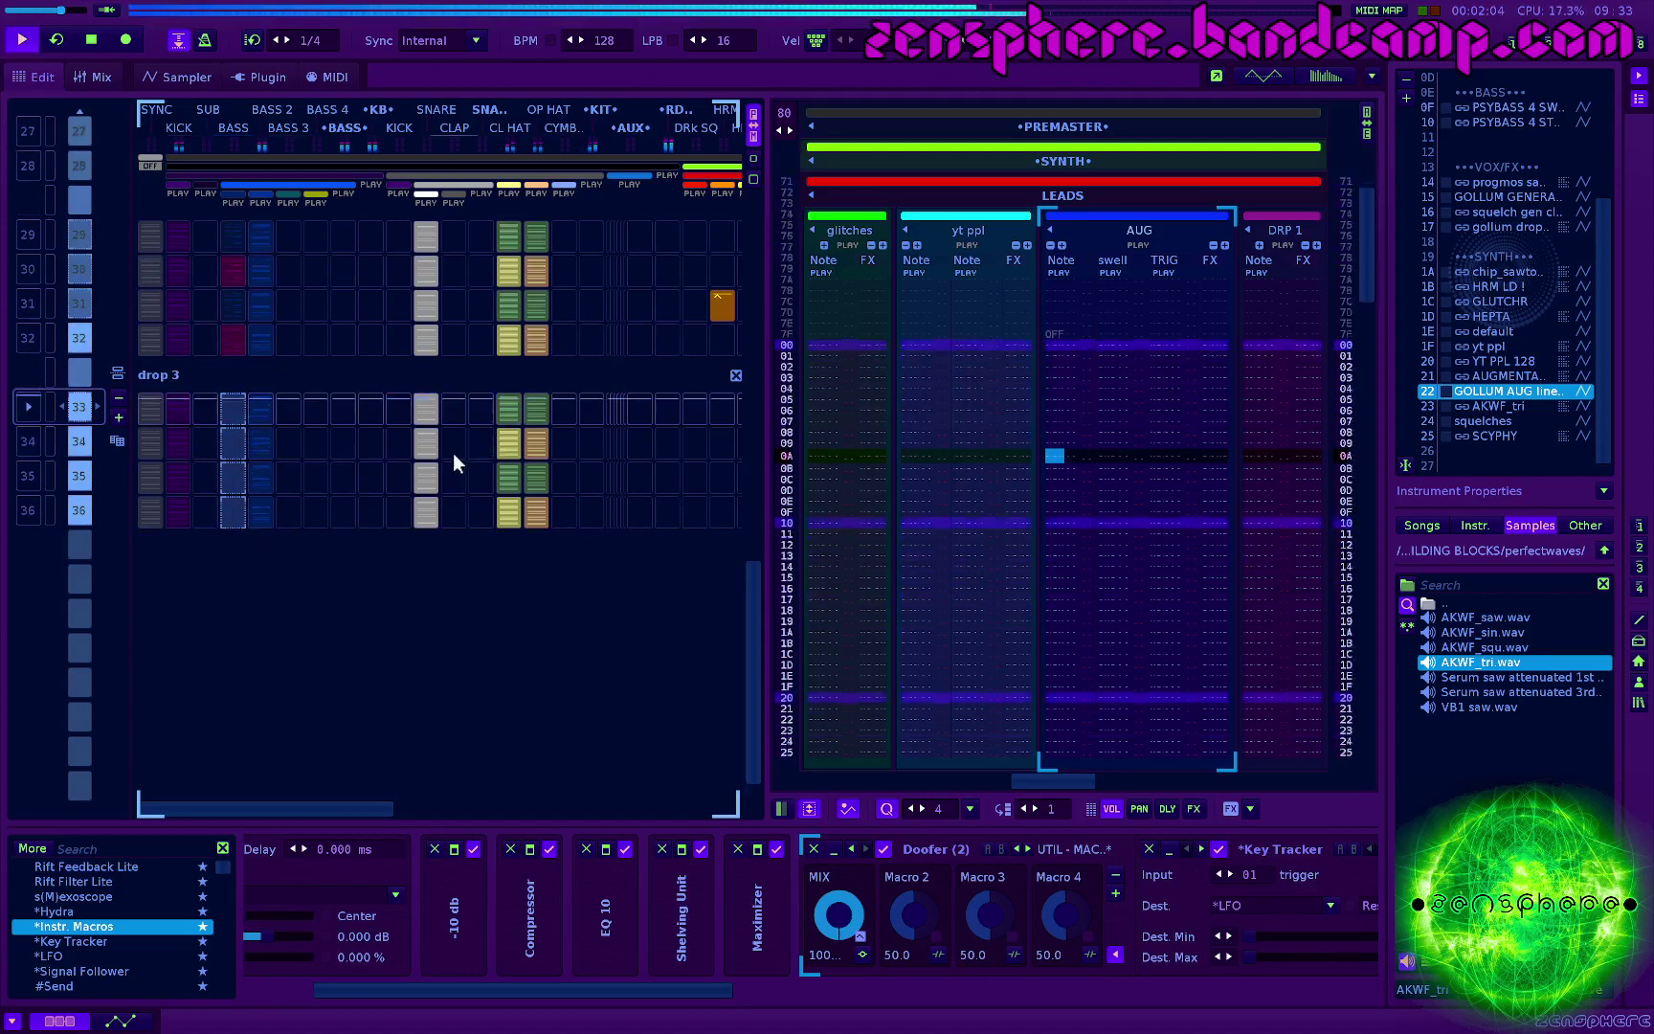
{"action": "left_click", "coordinate": [256, 410]}
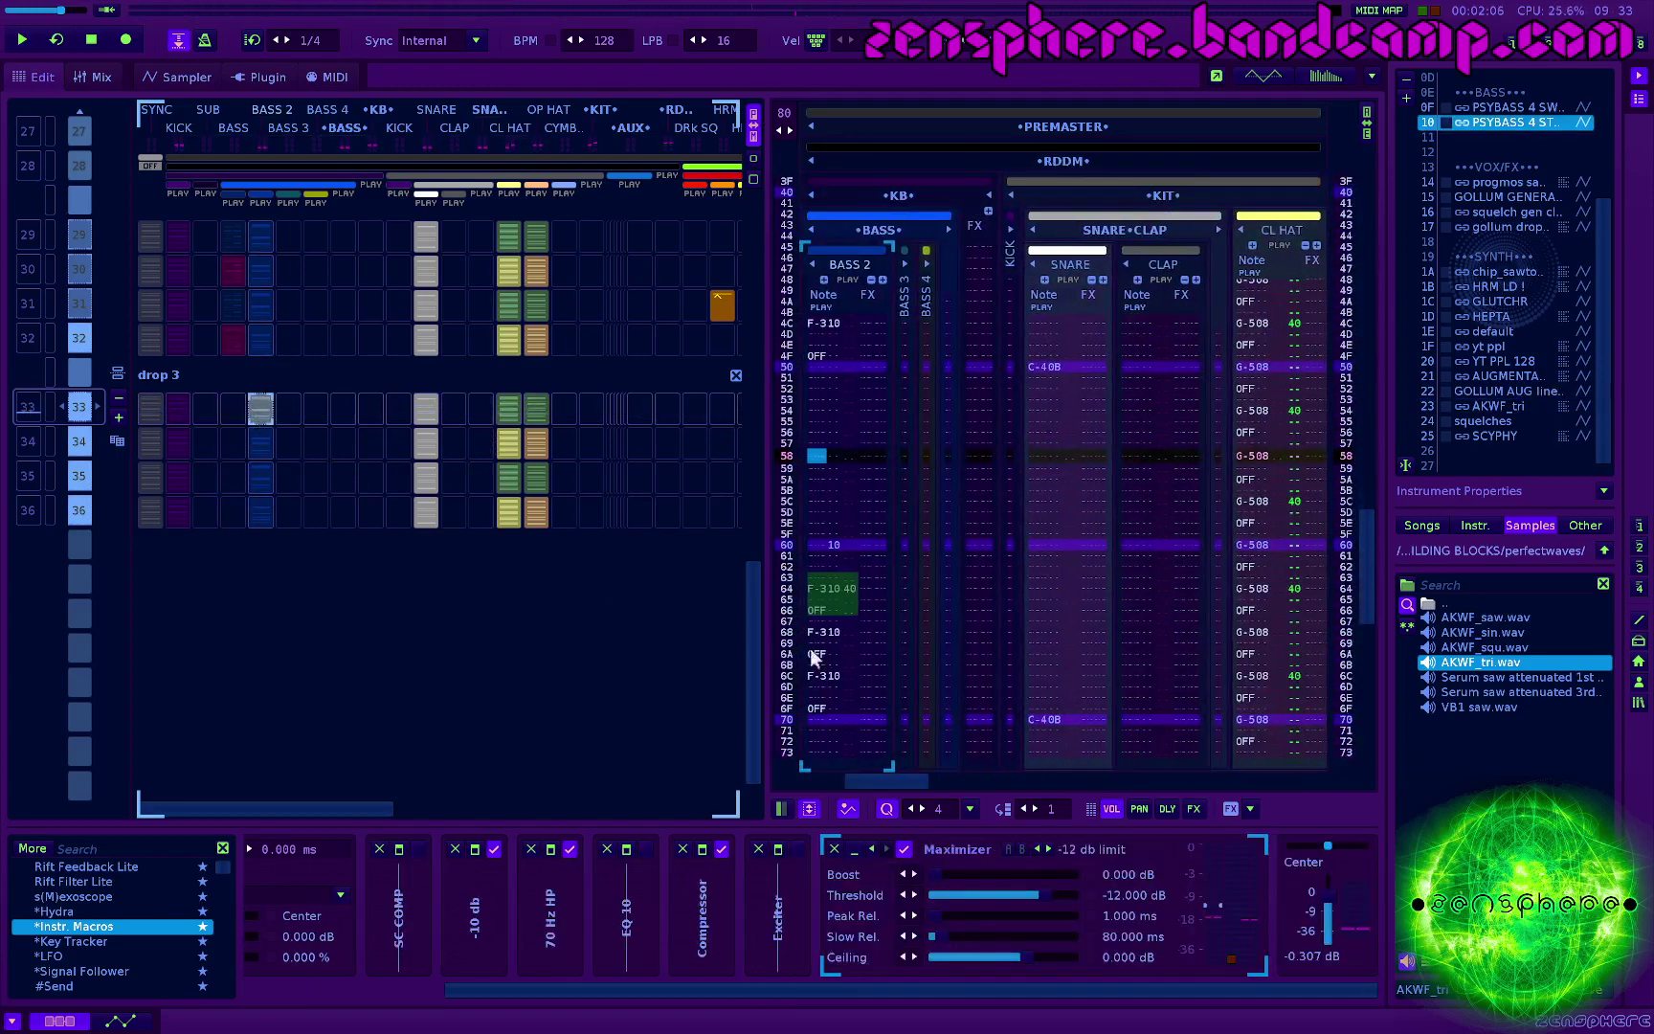
{"action": "scroll", "coordinate": [920, 576], "scroll_direction": "left", "scroll_amount": 3}
{"action": "scroll", "coordinate": [914, 581], "scroll_direction": "right", "scroll_amount": 2}
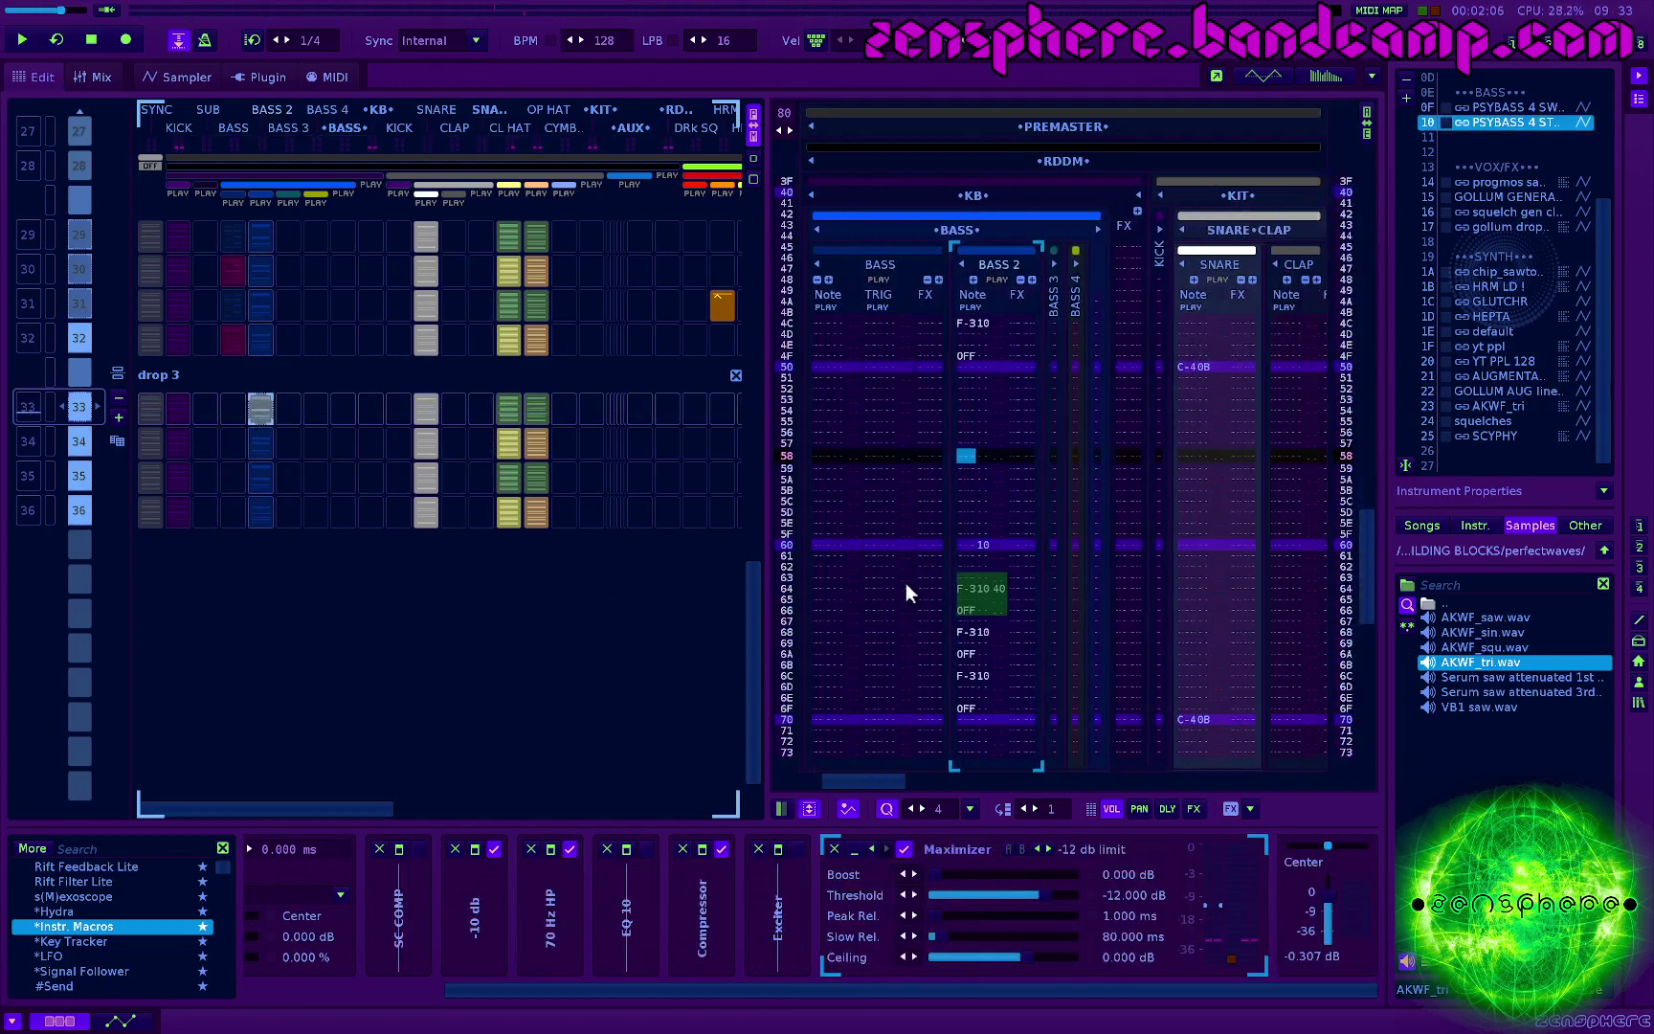
{"action": "scroll", "coordinate": [993, 580], "scroll_direction": "up", "scroll_amount": 3}
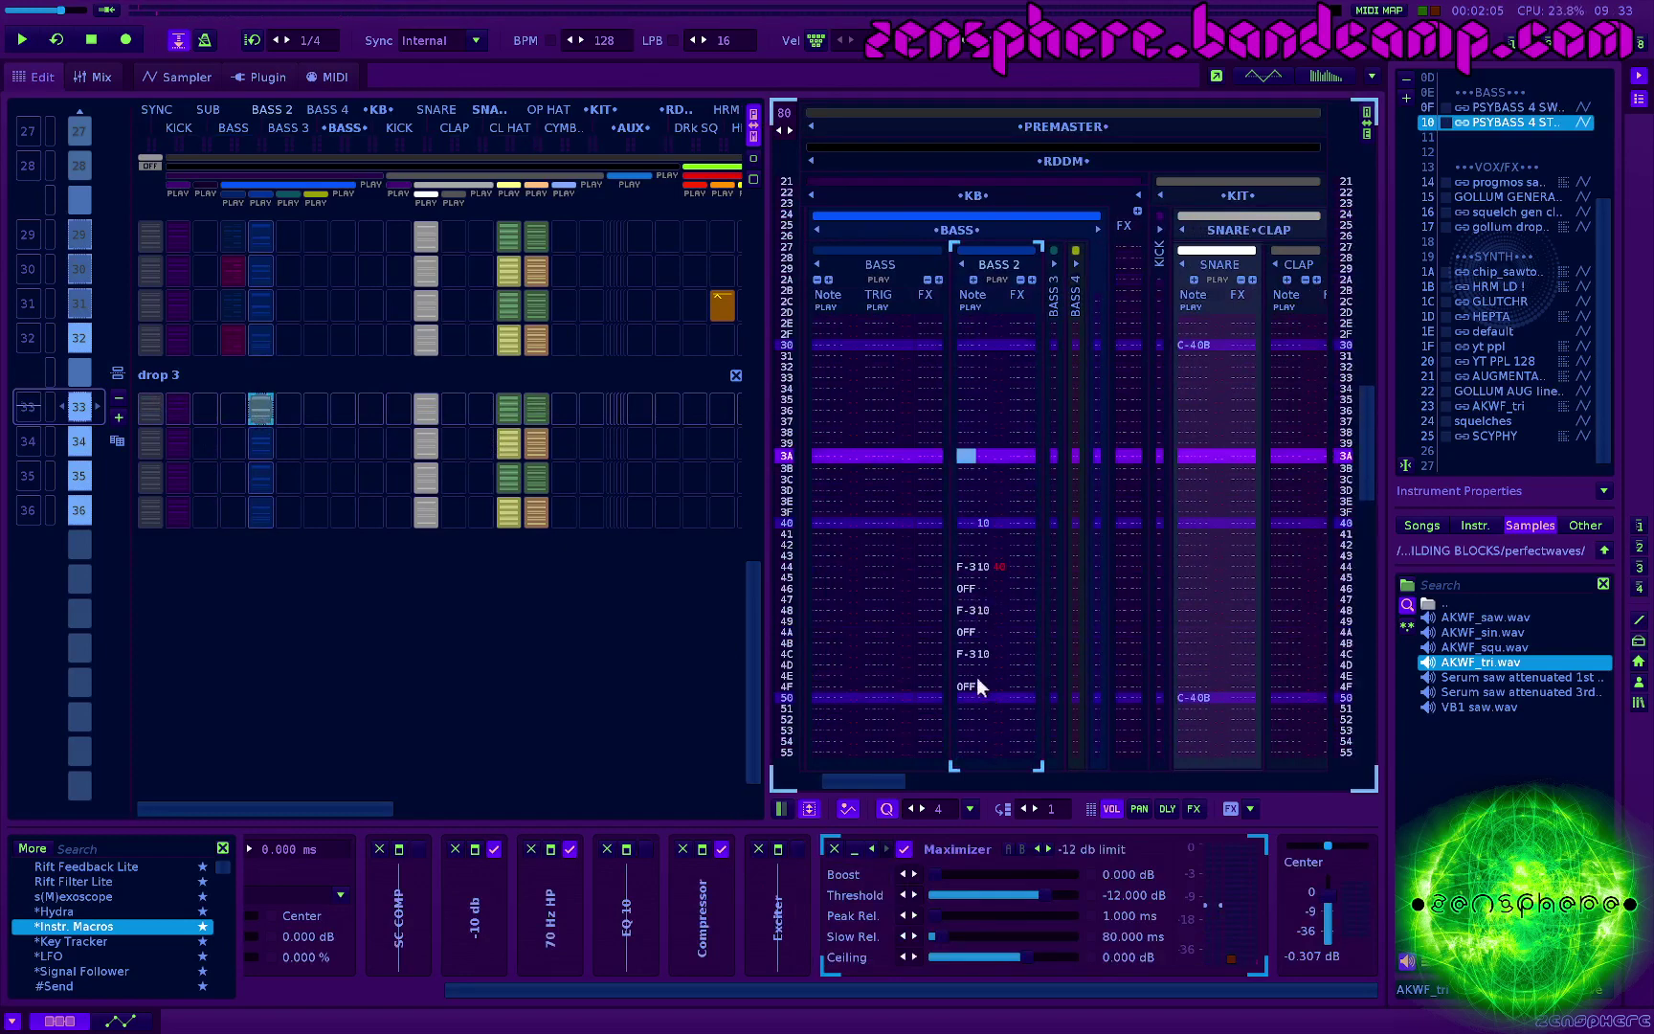
{"action": "left_click_drag", "start_coordinate": [977, 683], "coordinate": [963, 524]}
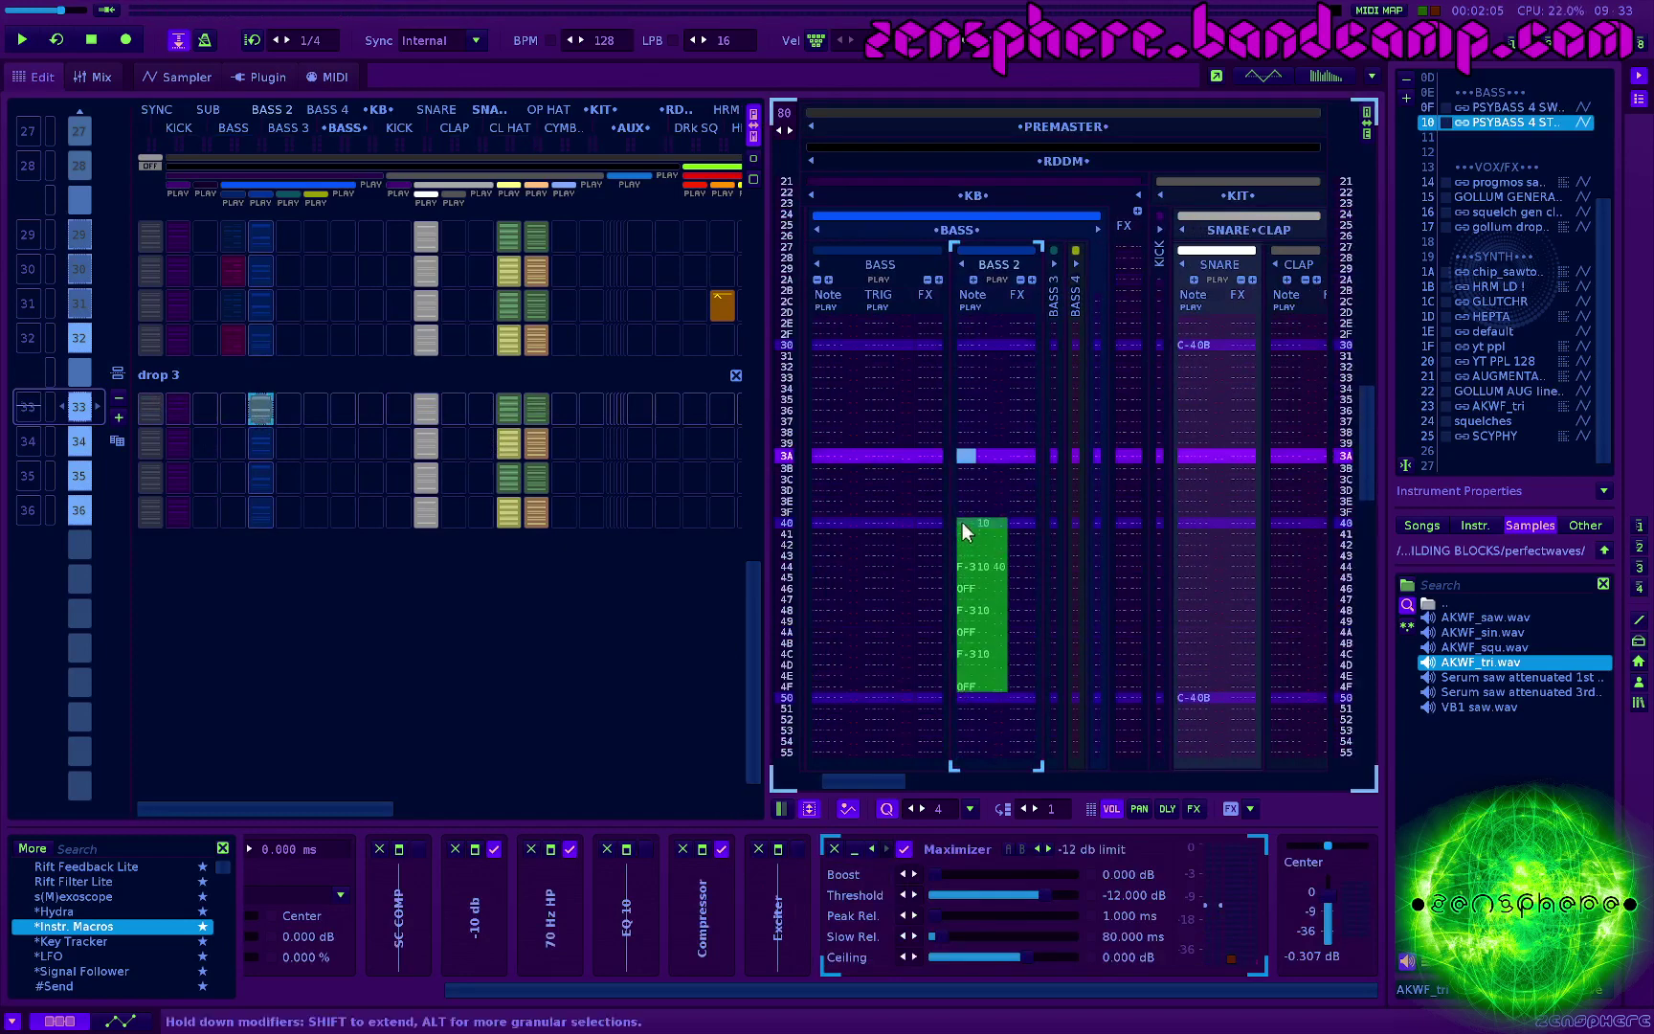
{"action": "scroll", "coordinate": [977, 590], "scroll_direction": "up", "scroll_amount": 4}
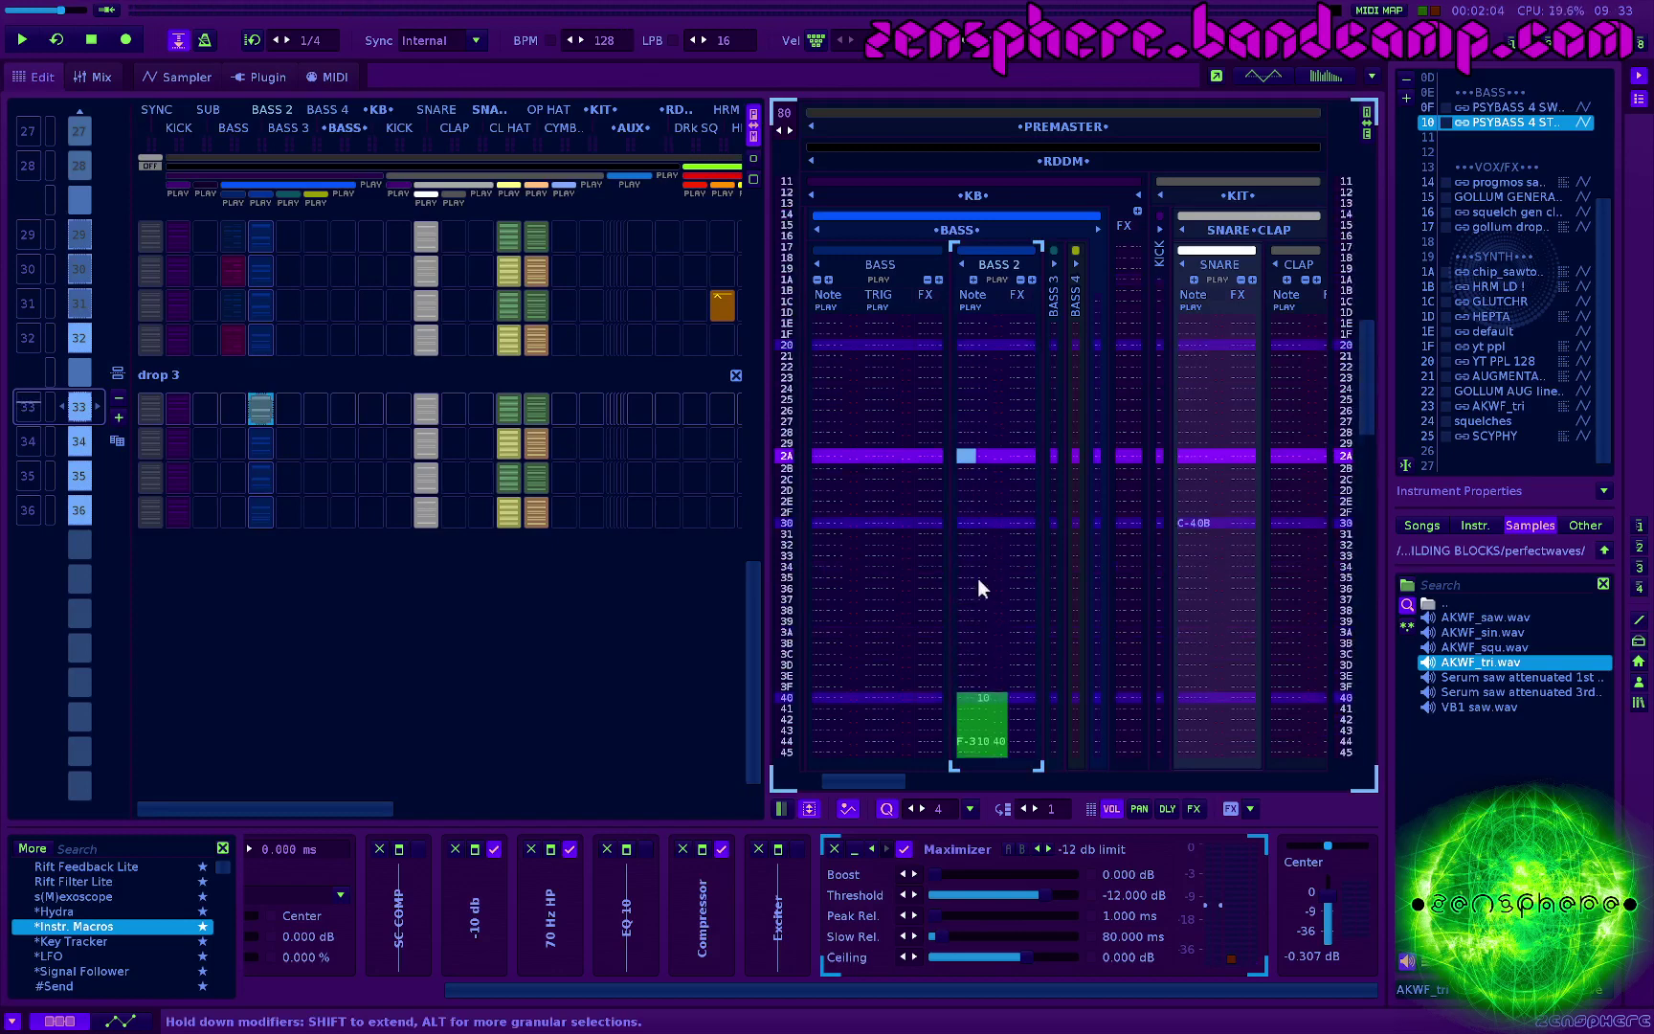
{"action": "scroll", "coordinate": [977, 577], "scroll_direction": "up", "scroll_amount": 10}
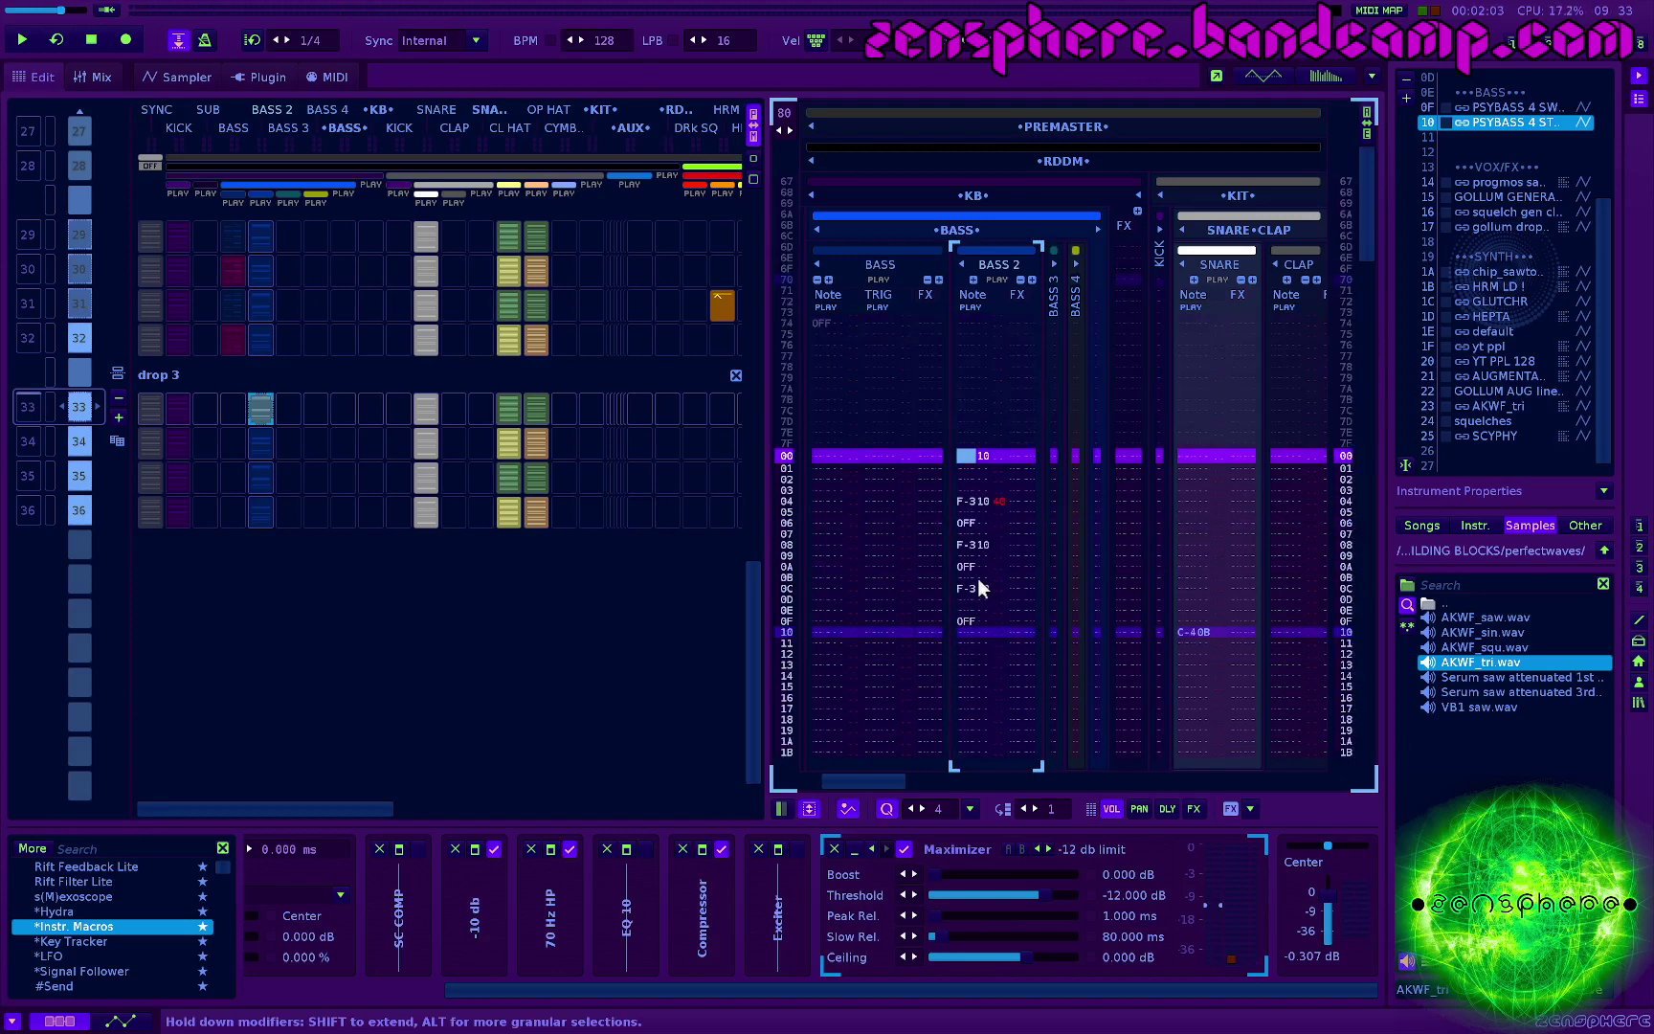
Step: Play back drop 3 to audition the repeated F-310 bass line
{"action": "key", "text": "space"}
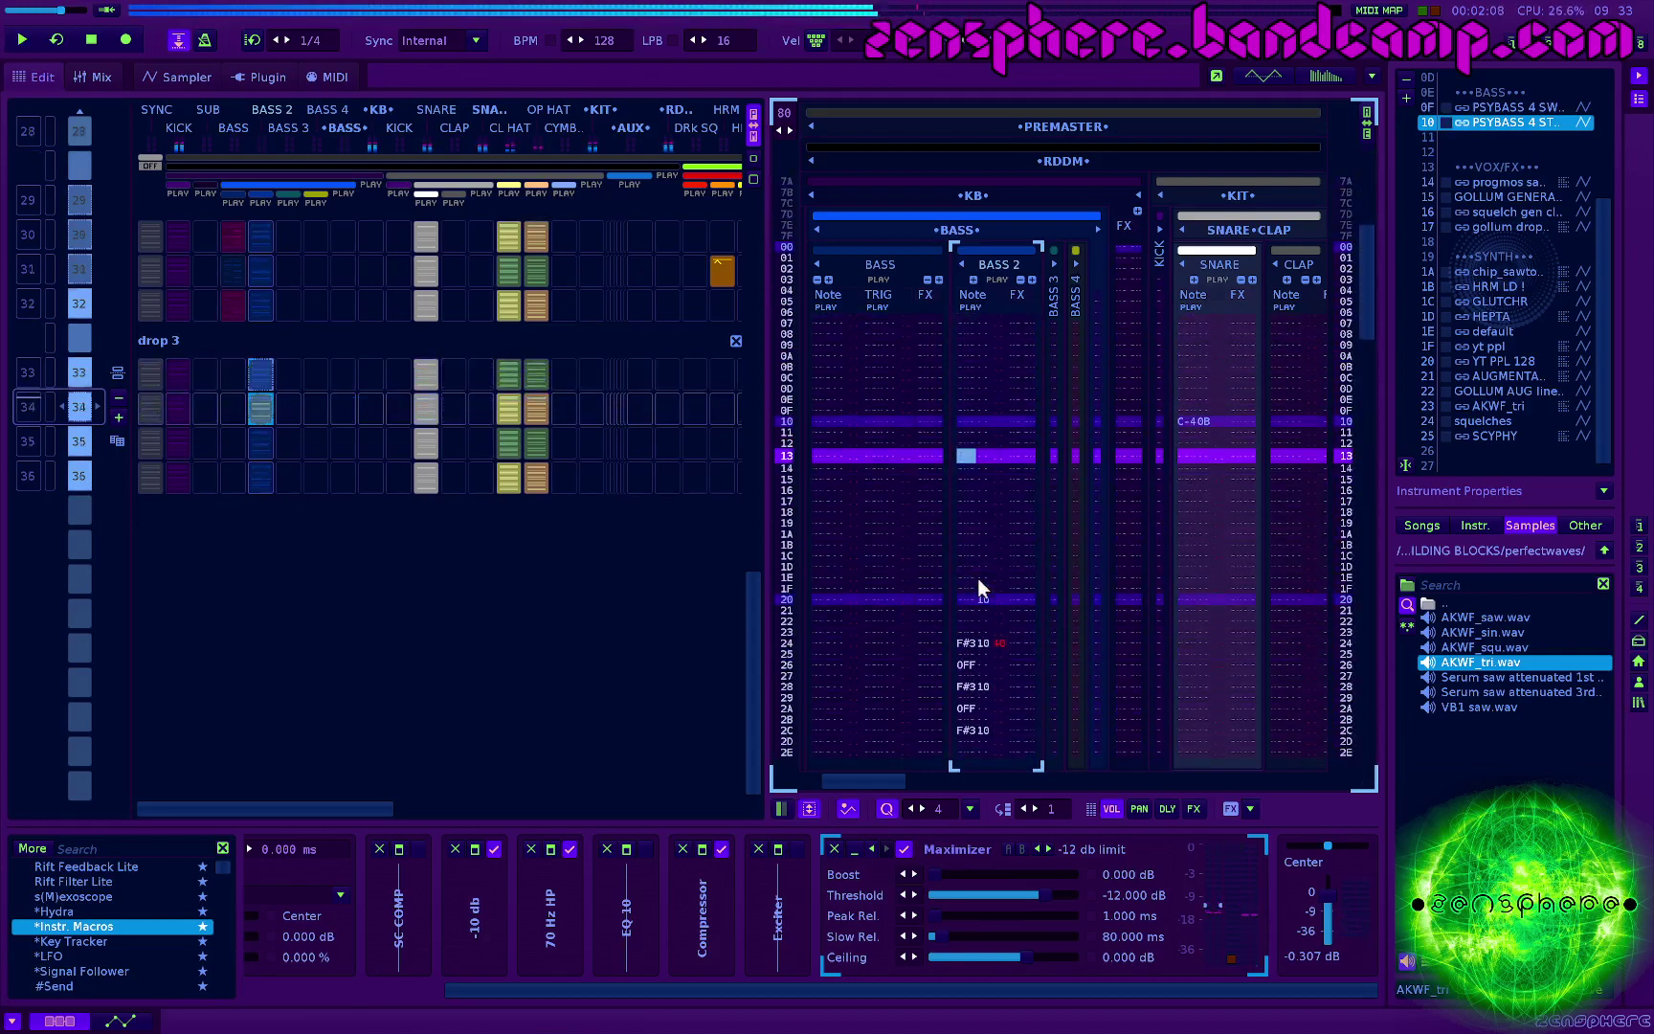
{"action": "scroll", "coordinate": [532, 712], "scroll_direction": "up", "scroll_amount": 7}
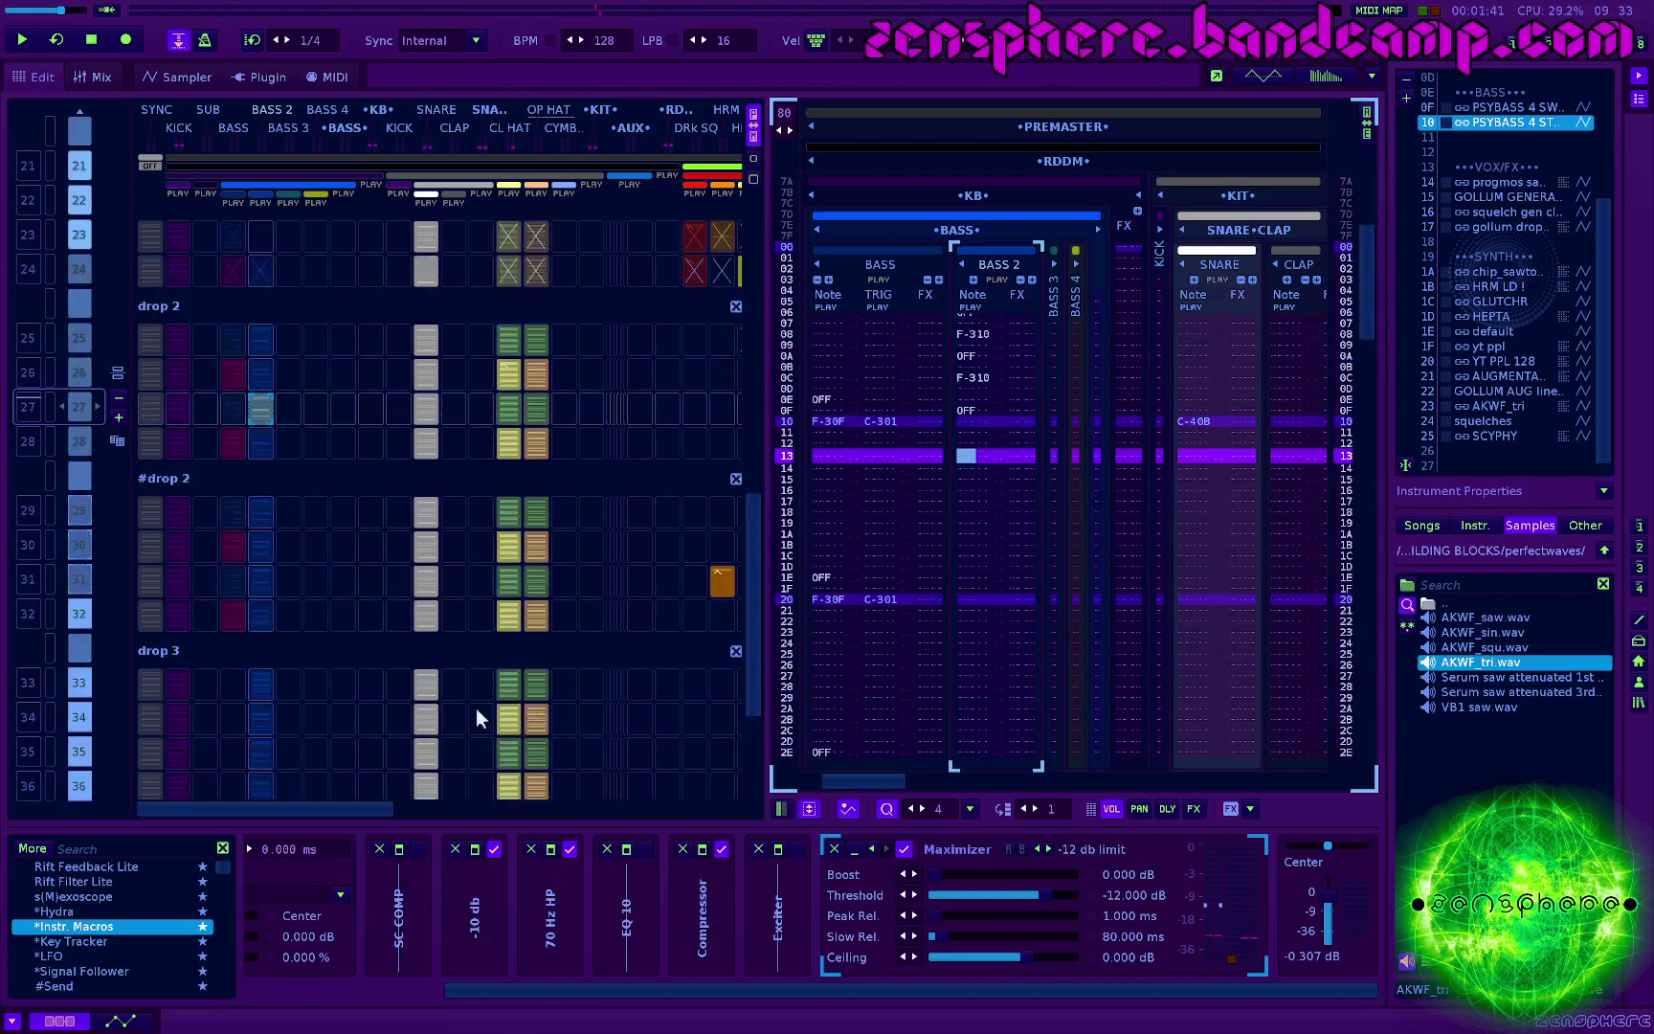
{"action": "scroll", "coordinate": [470, 728], "scroll_direction": "down", "scroll_amount": 9}
{"action": "scroll", "coordinate": [474, 720], "scroll_direction": "up", "scroll_amount": 4}
{"action": "key", "text": "space"}
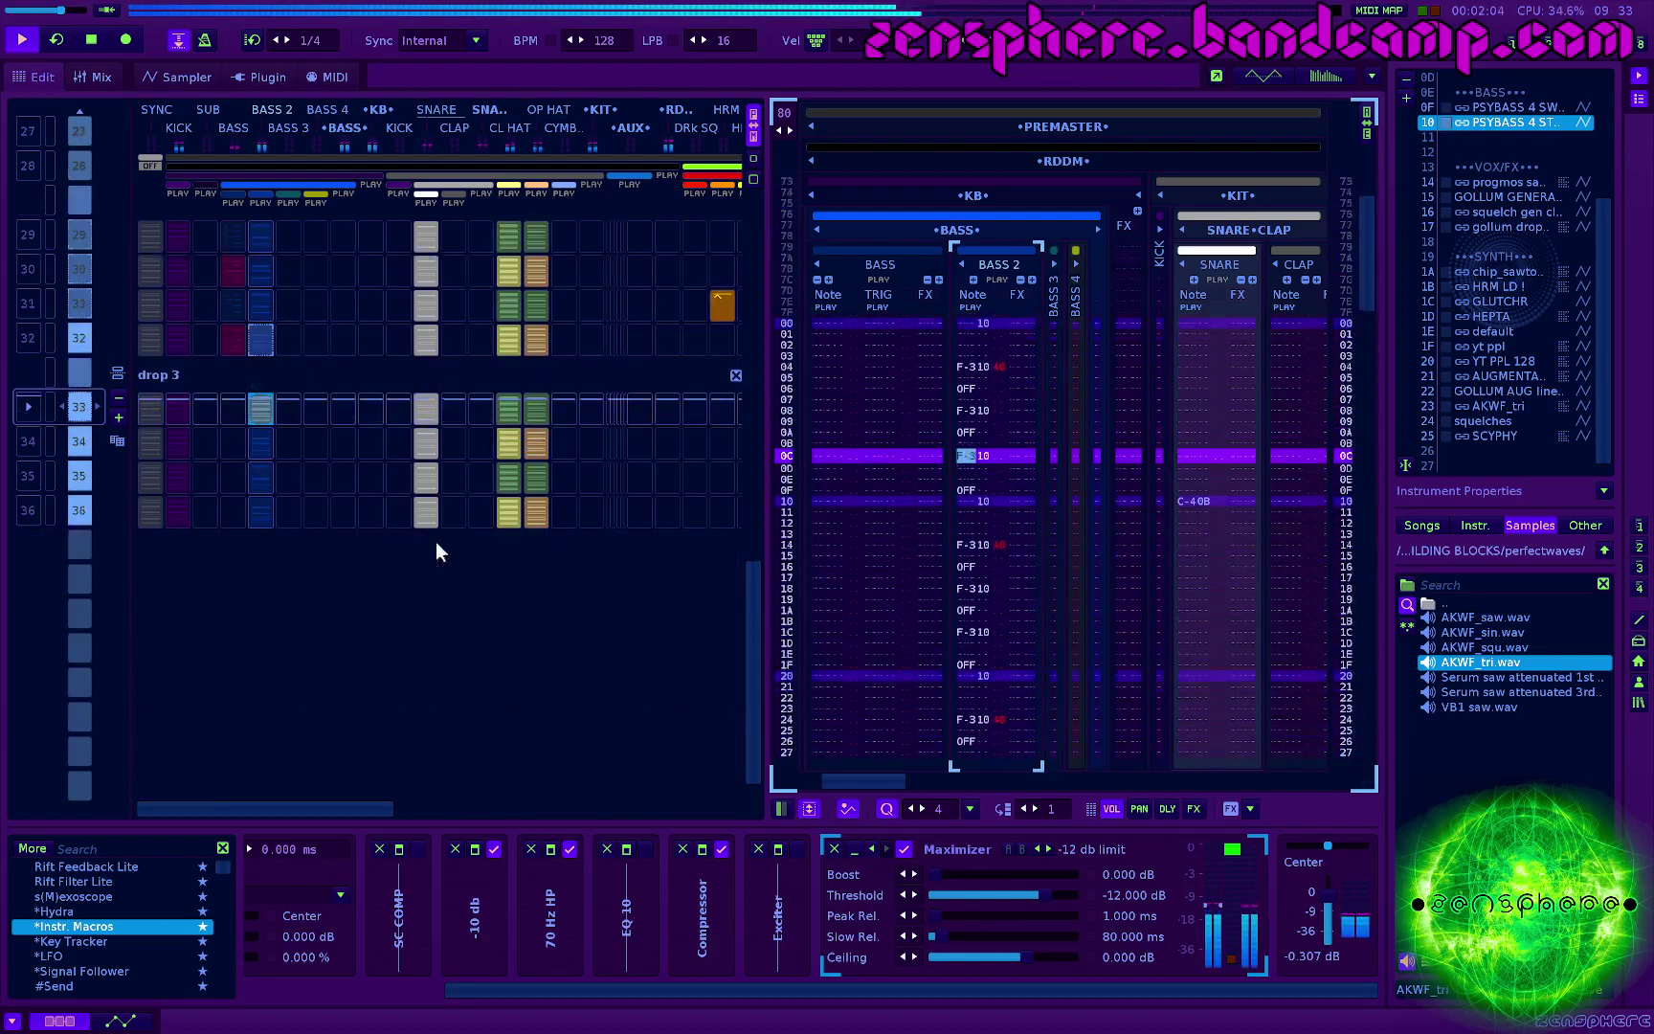
{"action": "key", "text": "space"}
{"action": "scroll", "coordinate": [1012, 571], "scroll_direction": "up", "scroll_amount": 5}
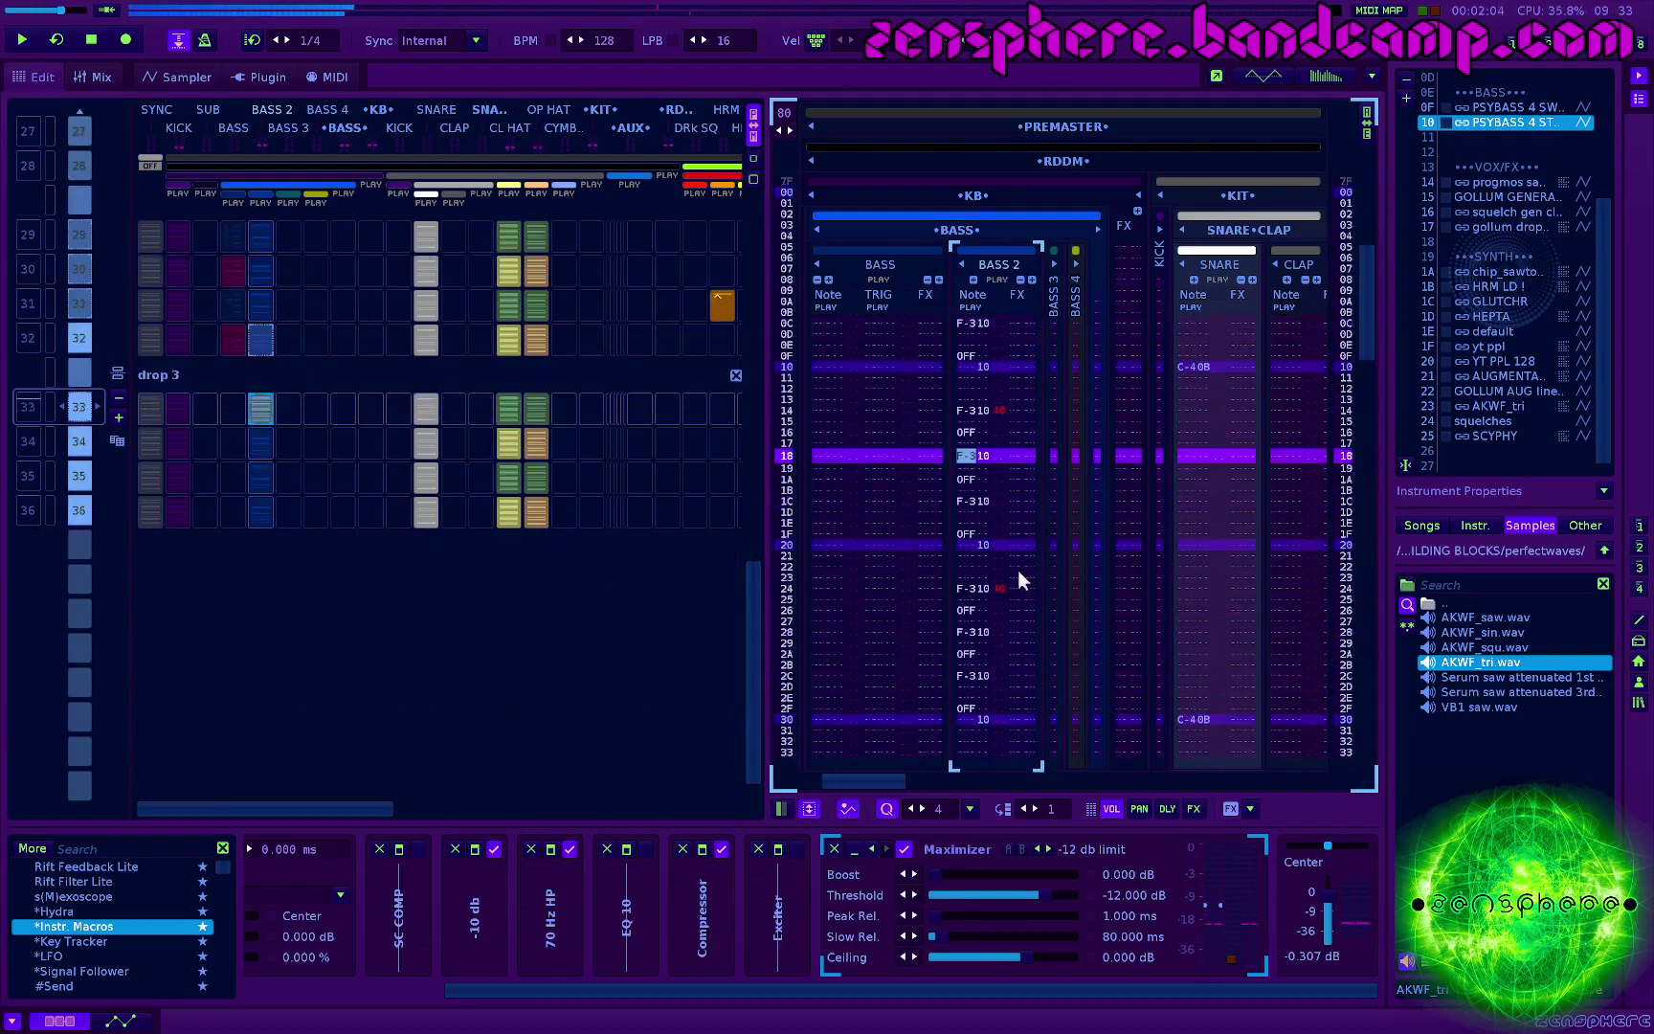
Step: Transpose the BASS 2 notes in rows 00–0F down one semitone to D#3 and audition
{"action": "scroll", "coordinate": [985, 555], "scroll_direction": "up", "scroll_amount": 1}
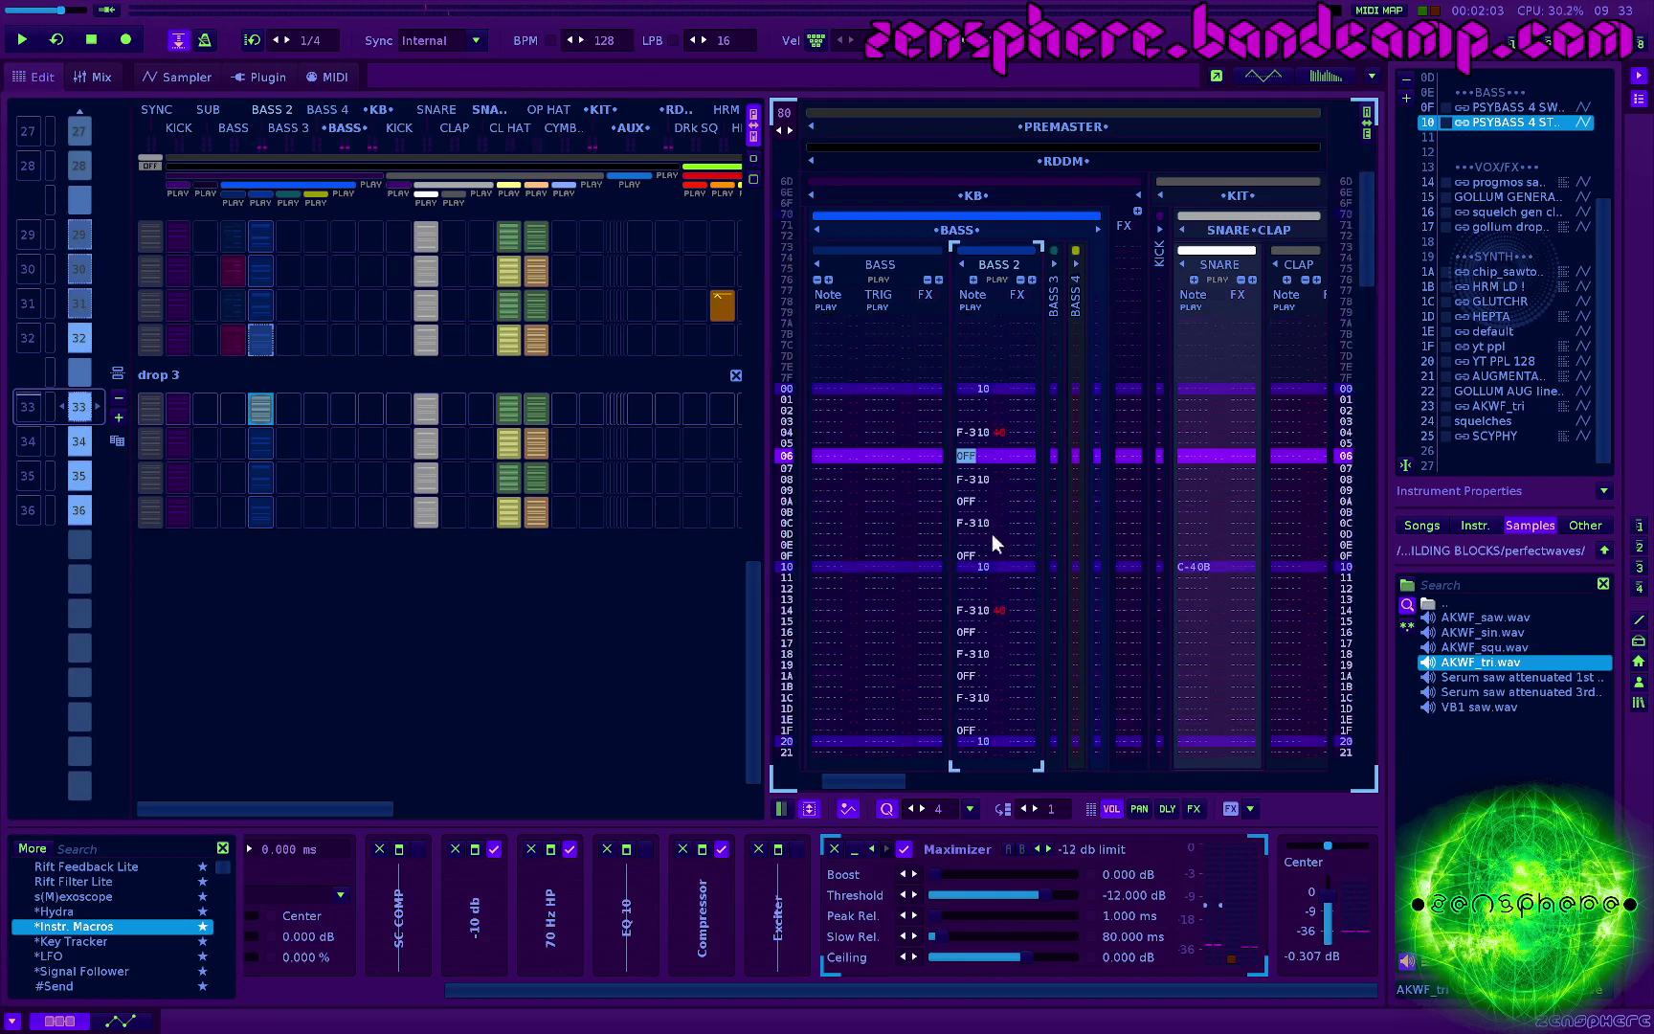
{"action": "left_click_drag", "start_coordinate": [983, 555], "coordinate": [981, 397]}
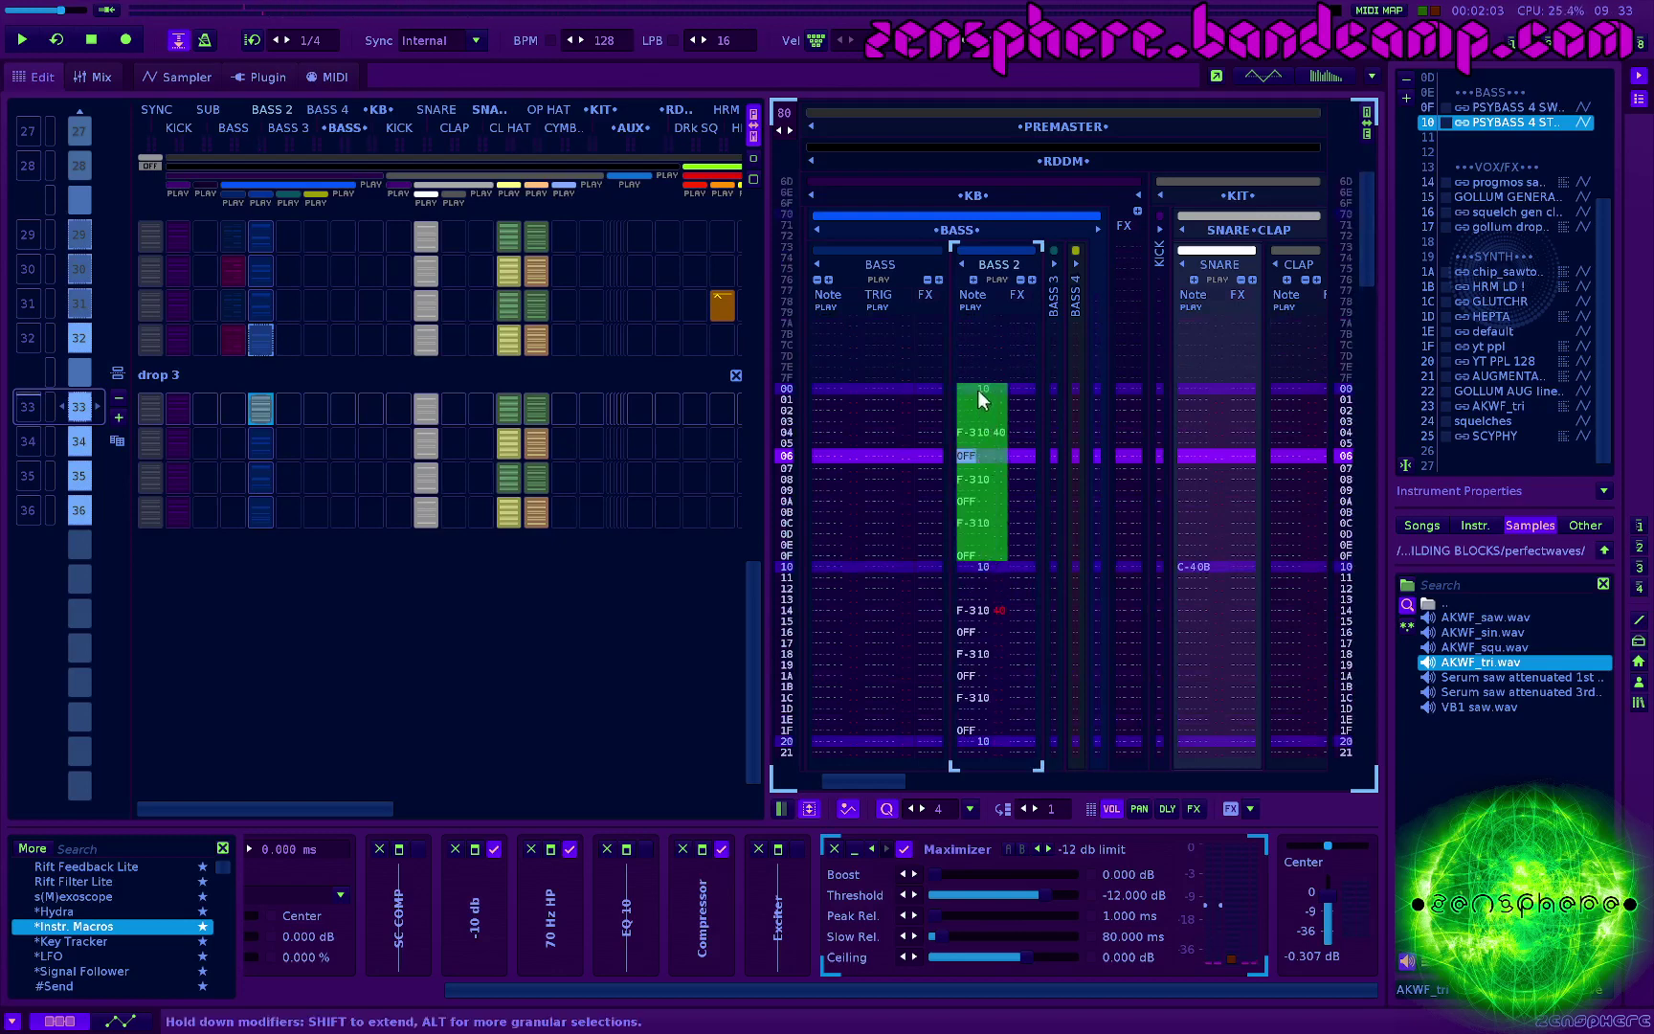
{"action": "left_click", "coordinate": [1017, 533]}
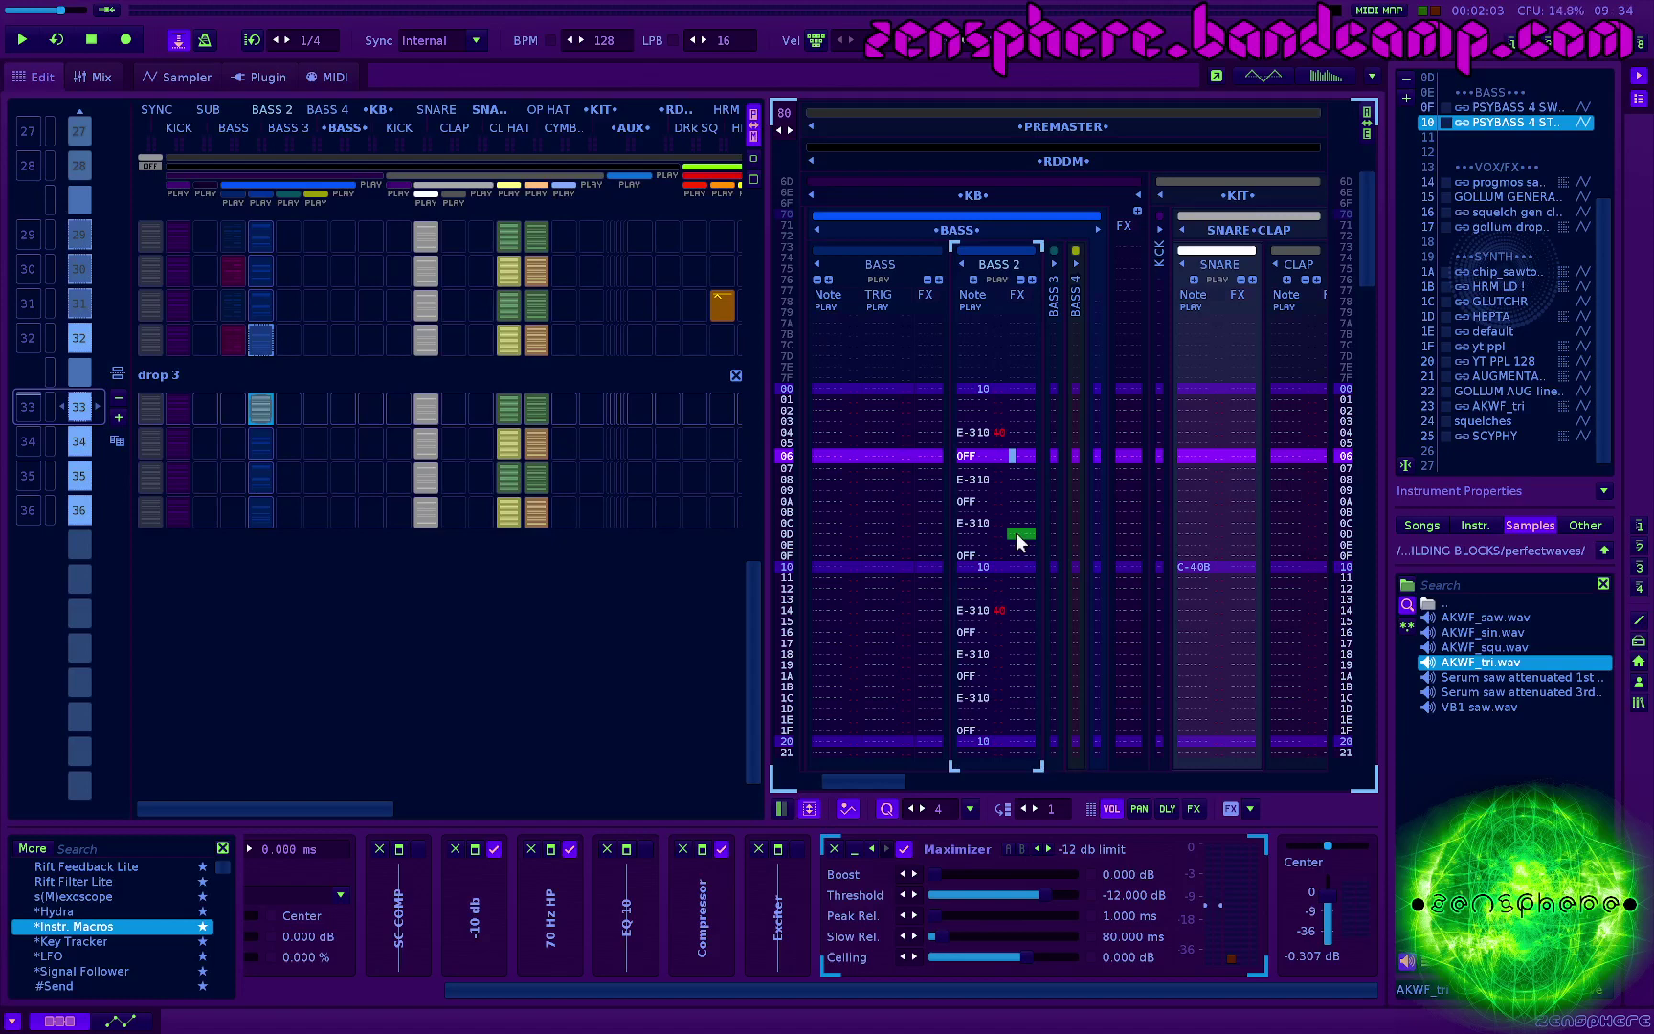
{"action": "key", "text": "shift+F1"}
{"action": "key", "text": "ctrl+Up"}
{"action": "key", "text": "space"}
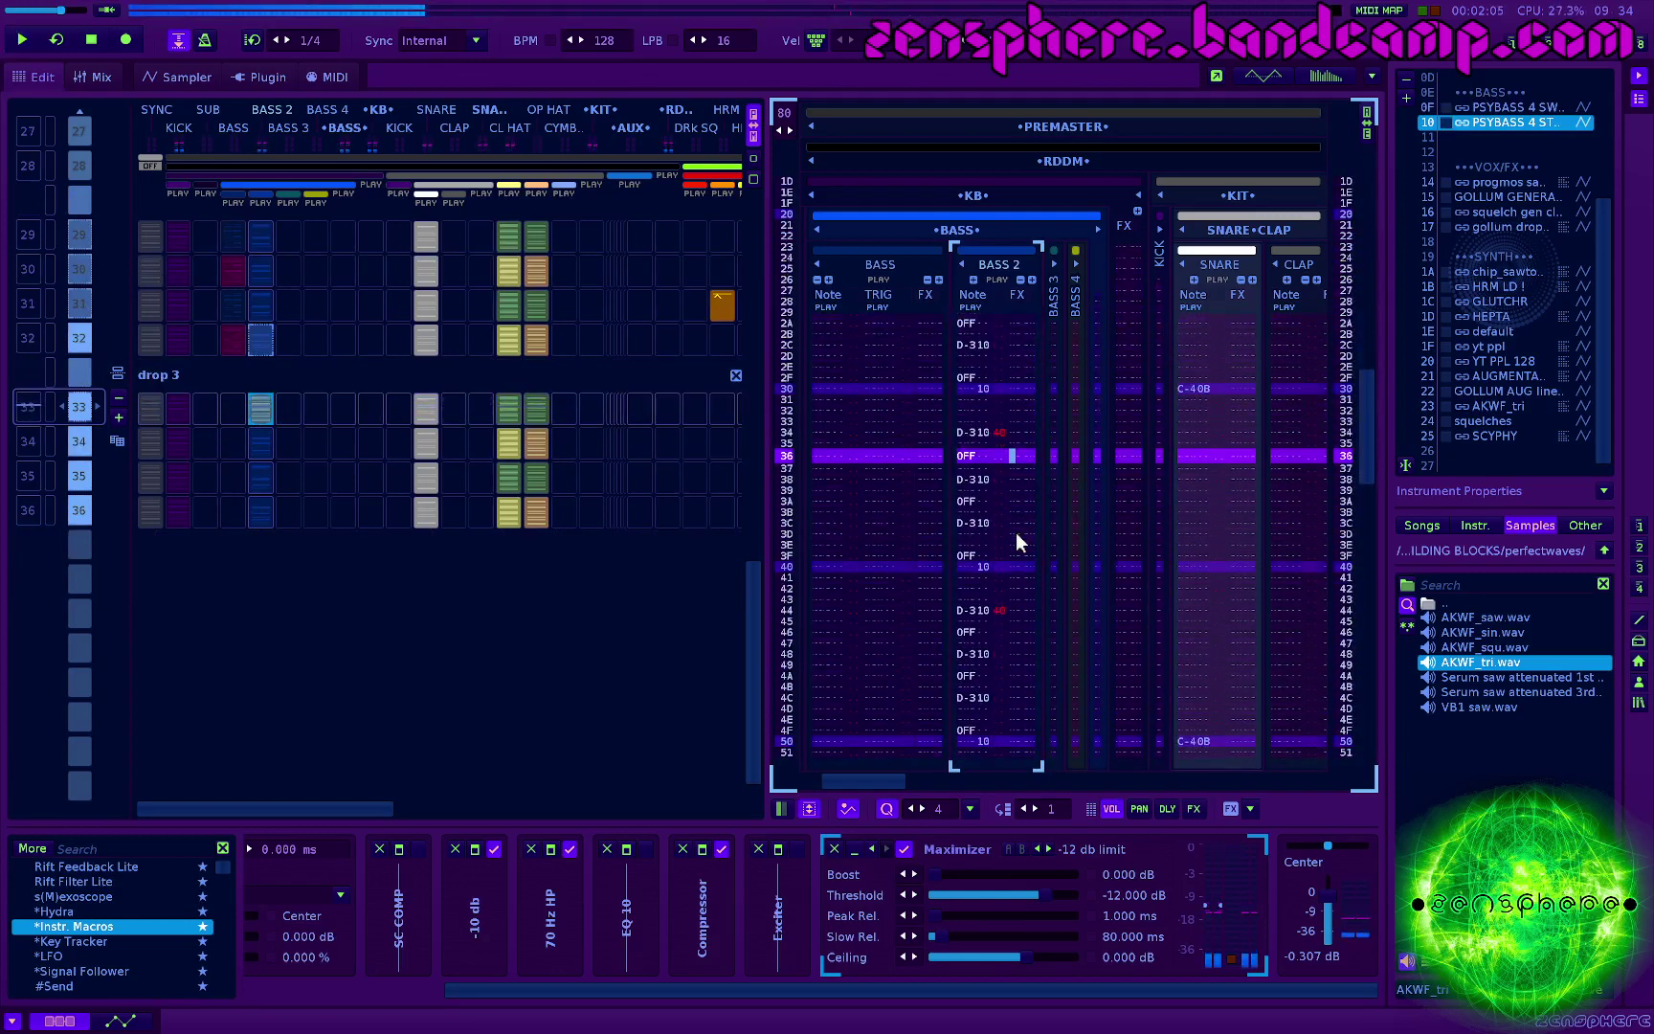
Step: Compare against the original pitch by transposing up a semitone and replaying from sequence 32
{"action": "key", "text": "ctrl+F2"}
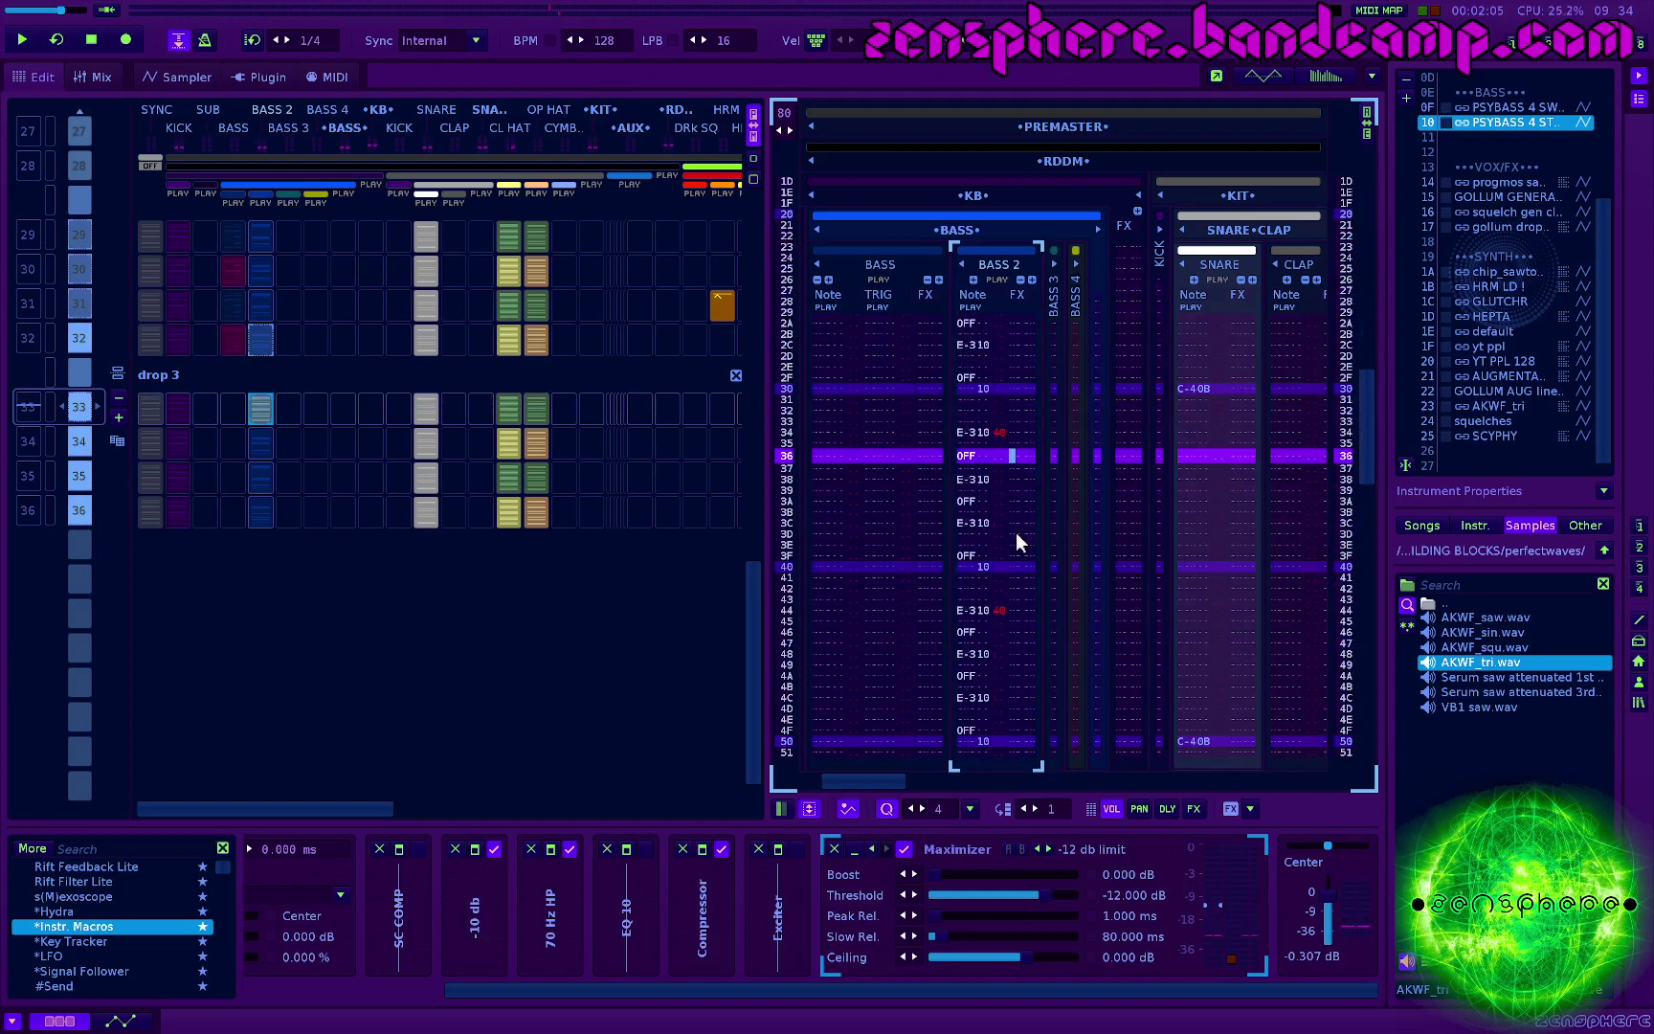
{"action": "key", "text": "ctrl+Up"}
{"action": "key", "text": "space"}
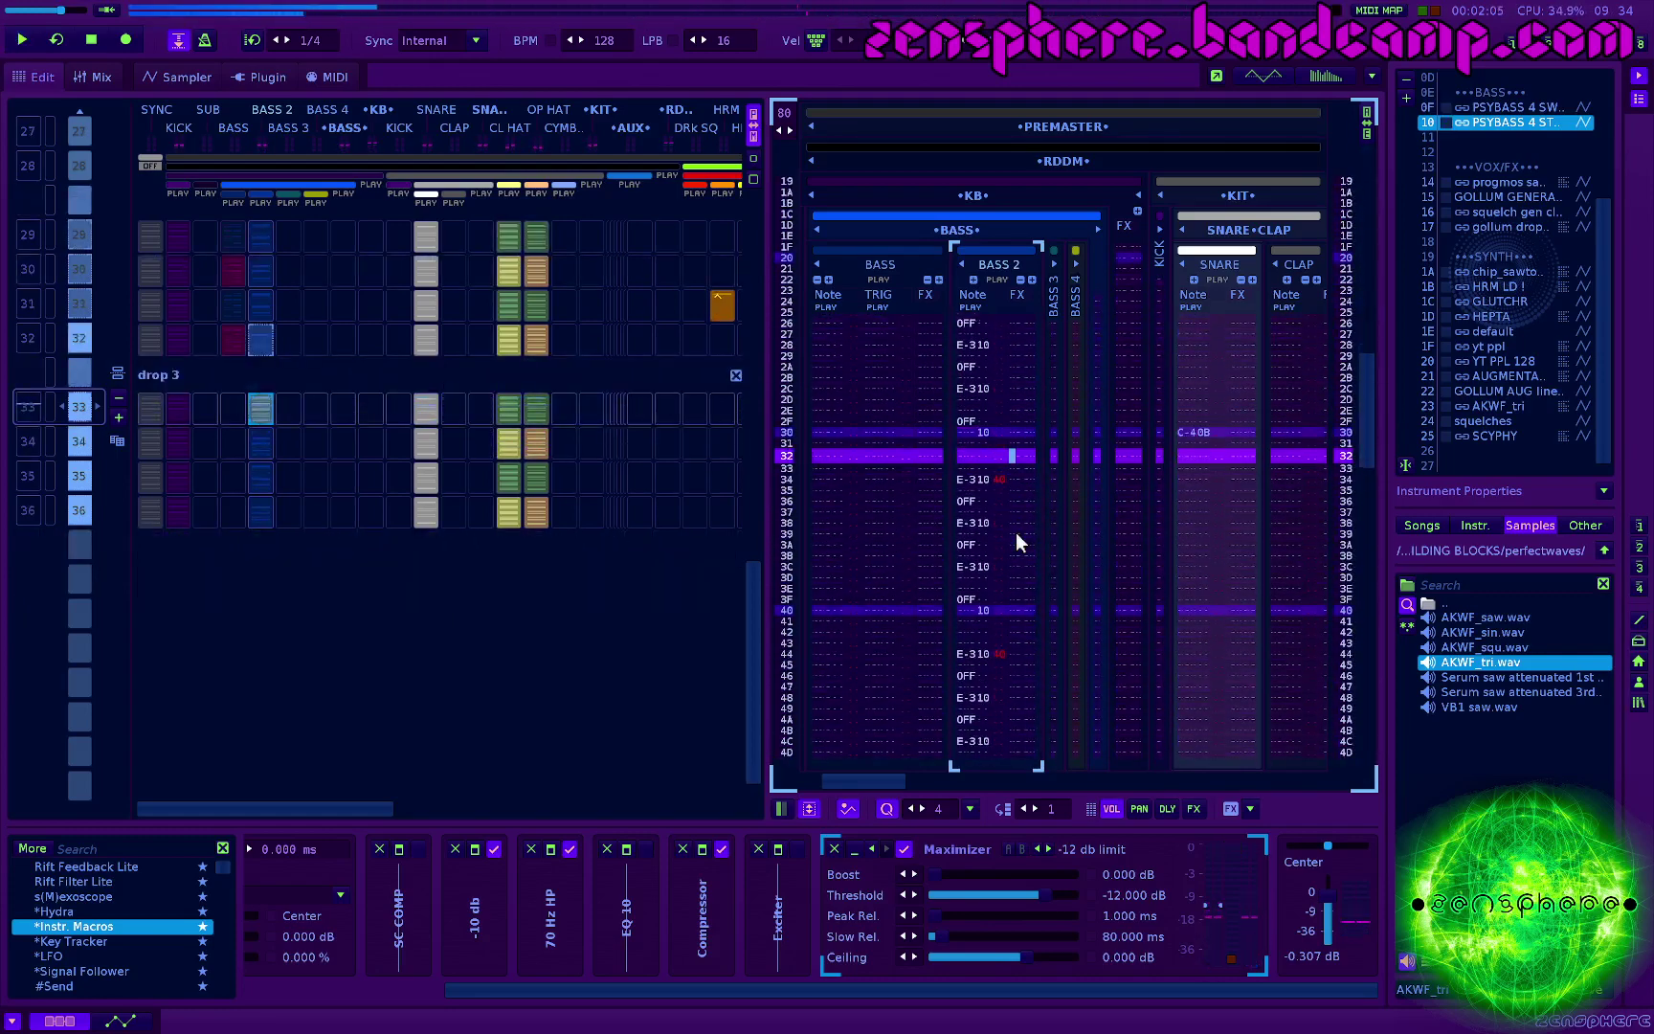
{"action": "key", "text": "space"}
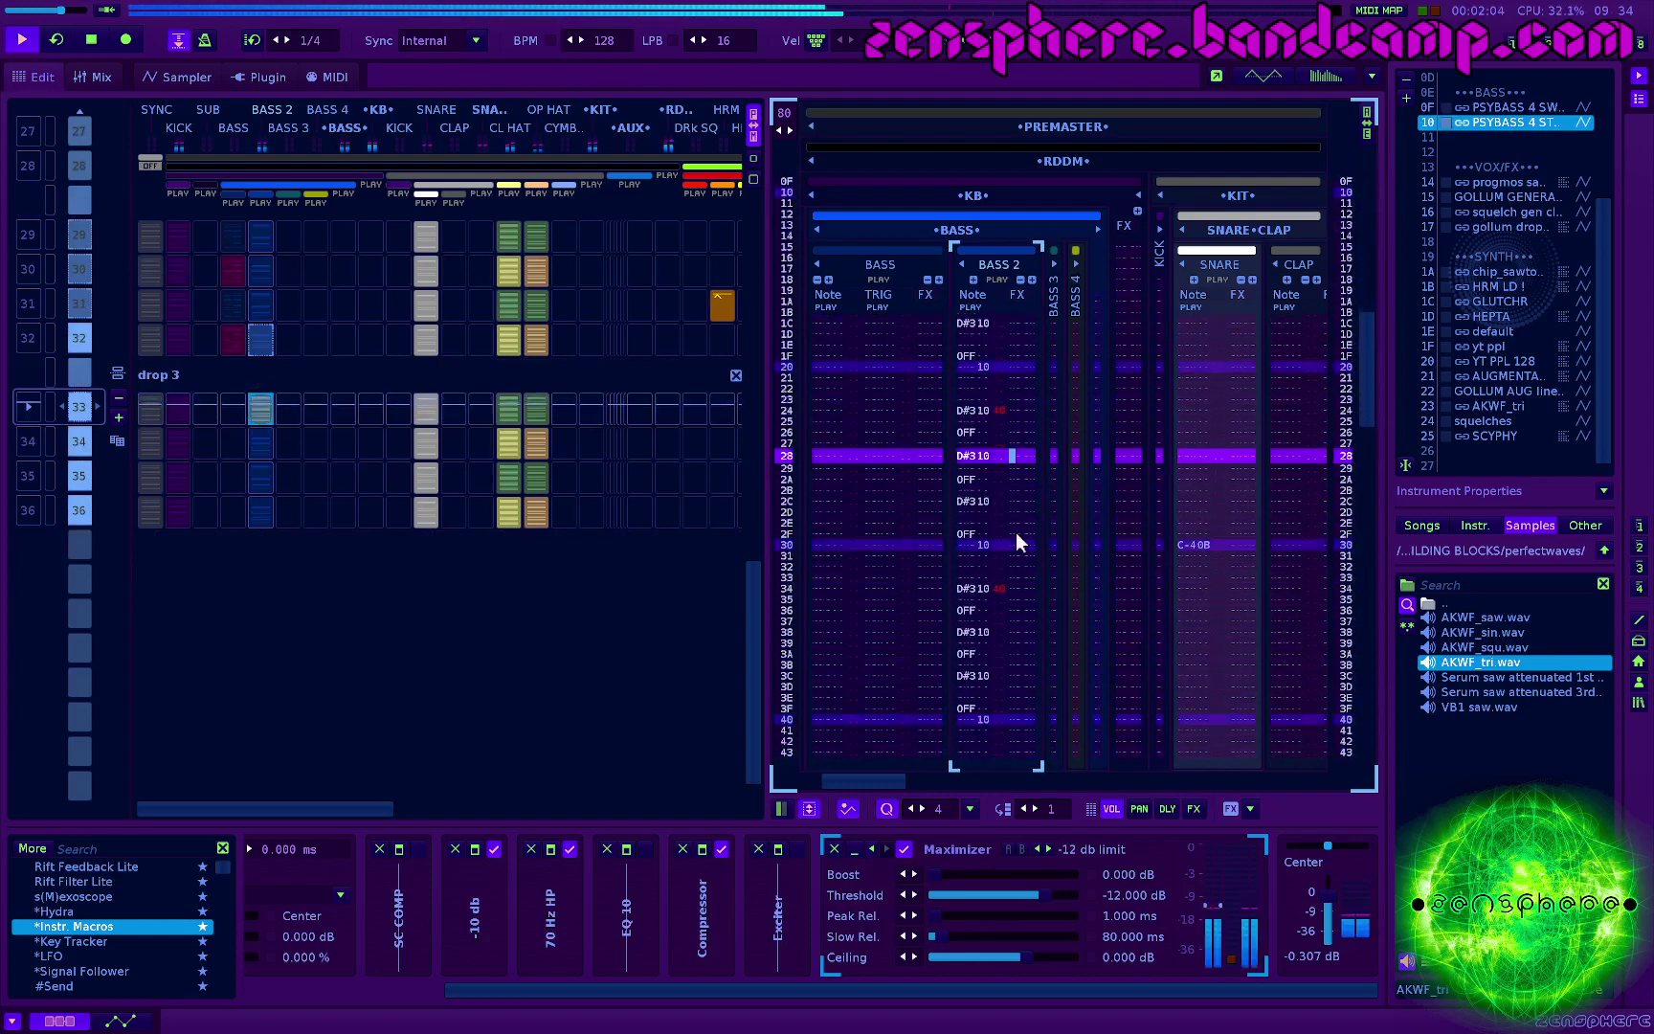
{"action": "key", "text": "space"}
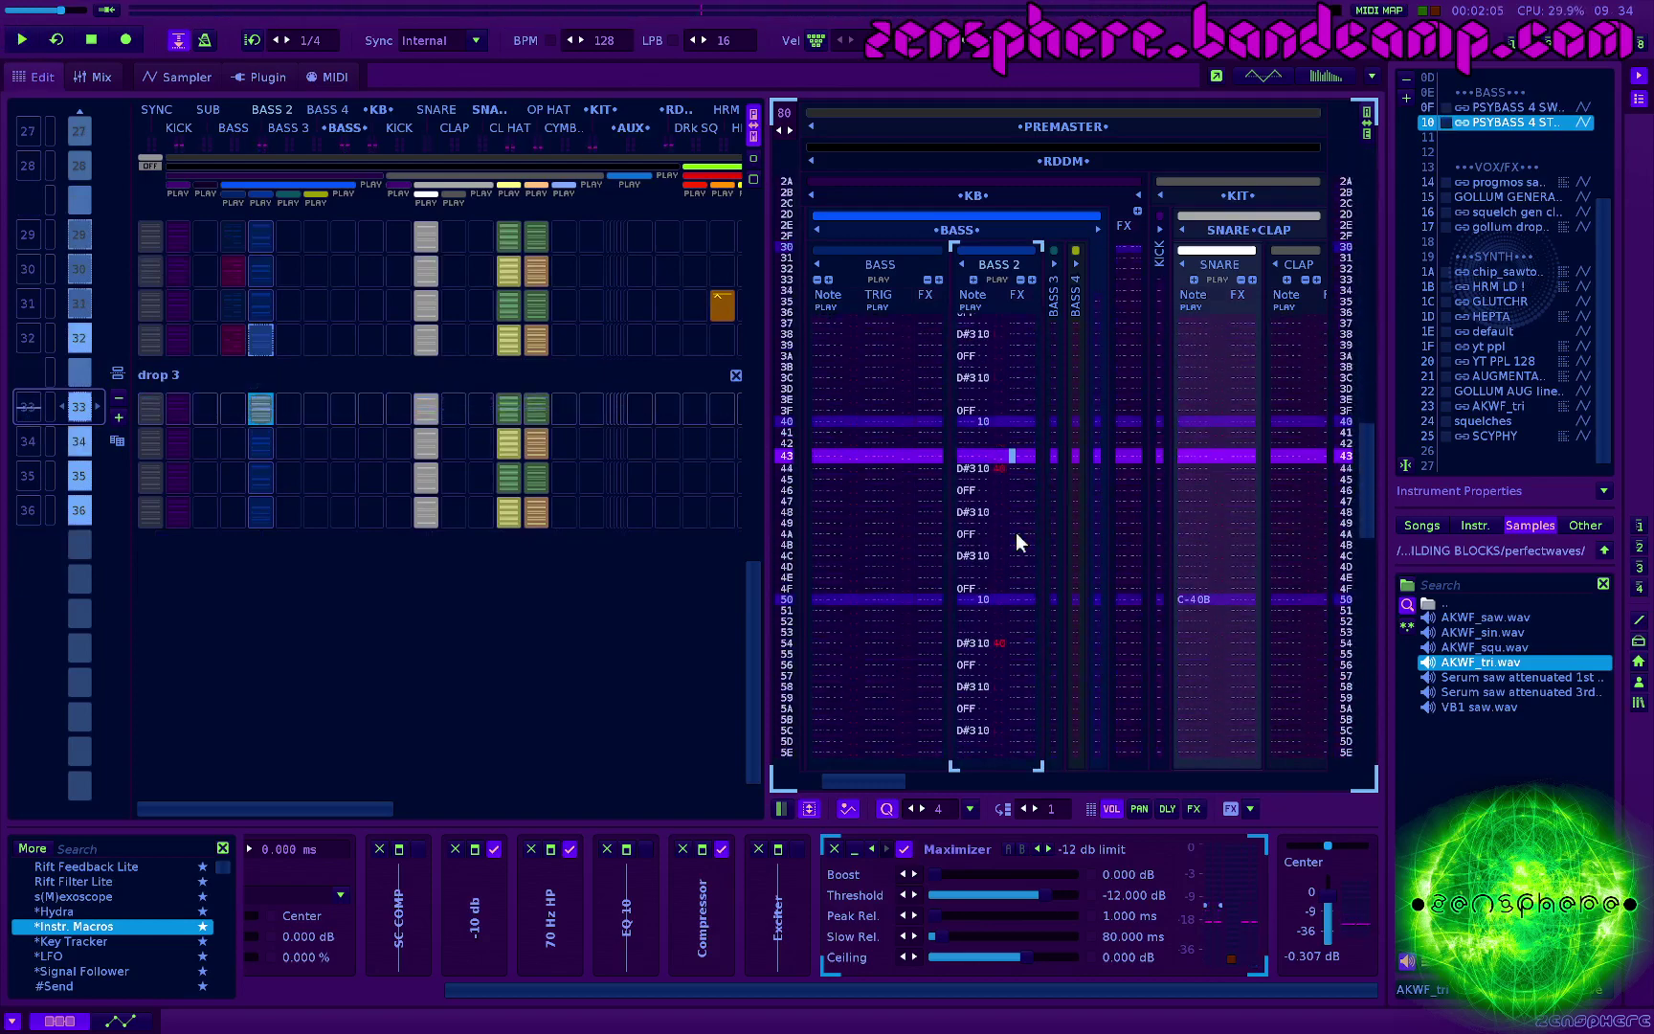
{"action": "key", "text": "ctrl+Up"}
{"action": "key", "text": "space"}
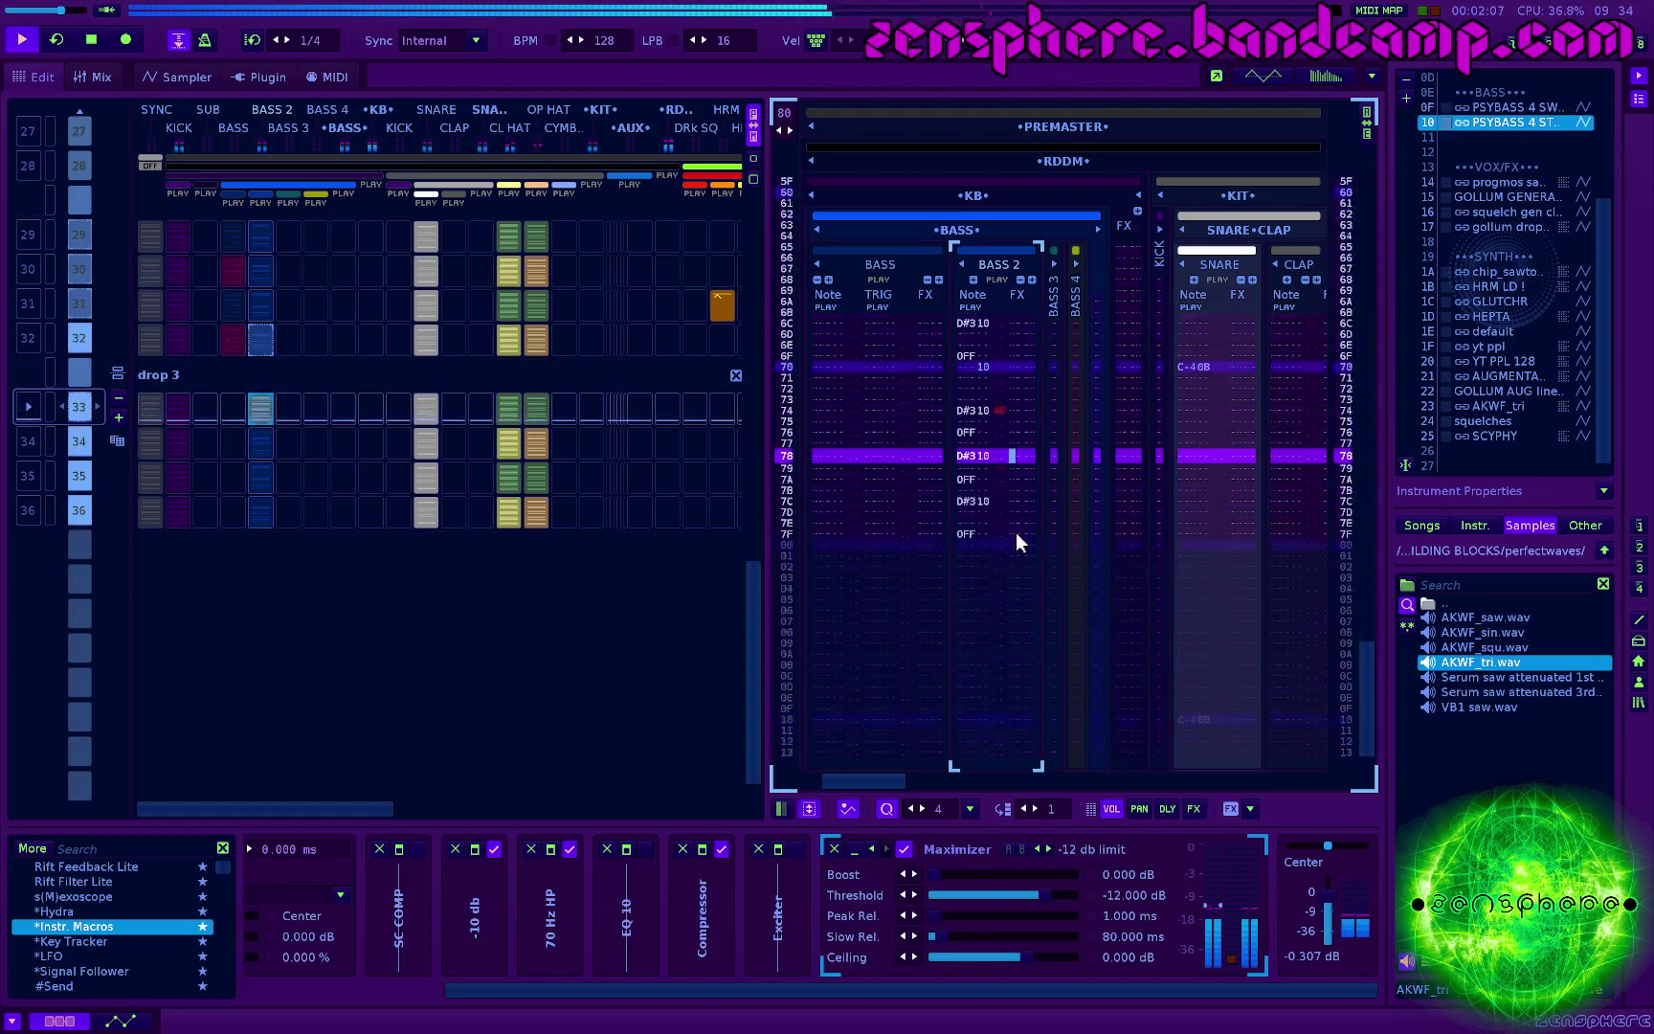
{"action": "key", "text": "space"}
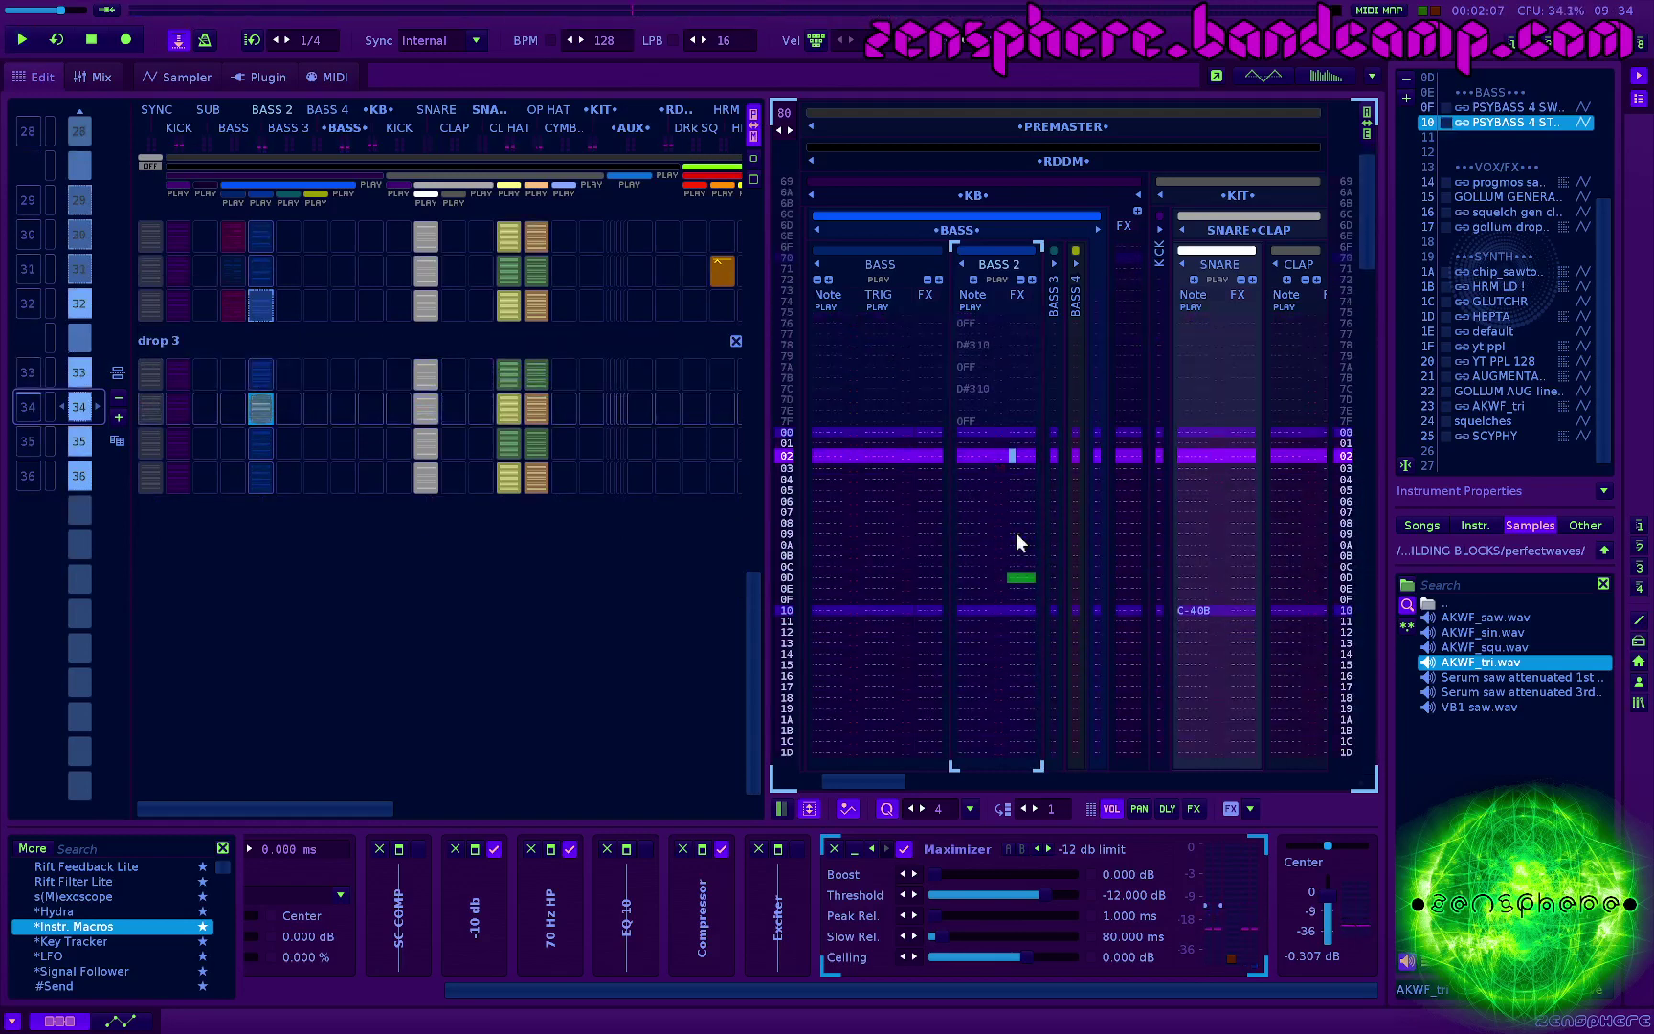
Step: Drag drop 3's bass pattern from BASS 2 into BASS 3 and delete the leftover BASS 2 slots
{"action": "scroll", "coordinate": [258, 574], "scroll_direction": "up", "scroll_amount": 4}
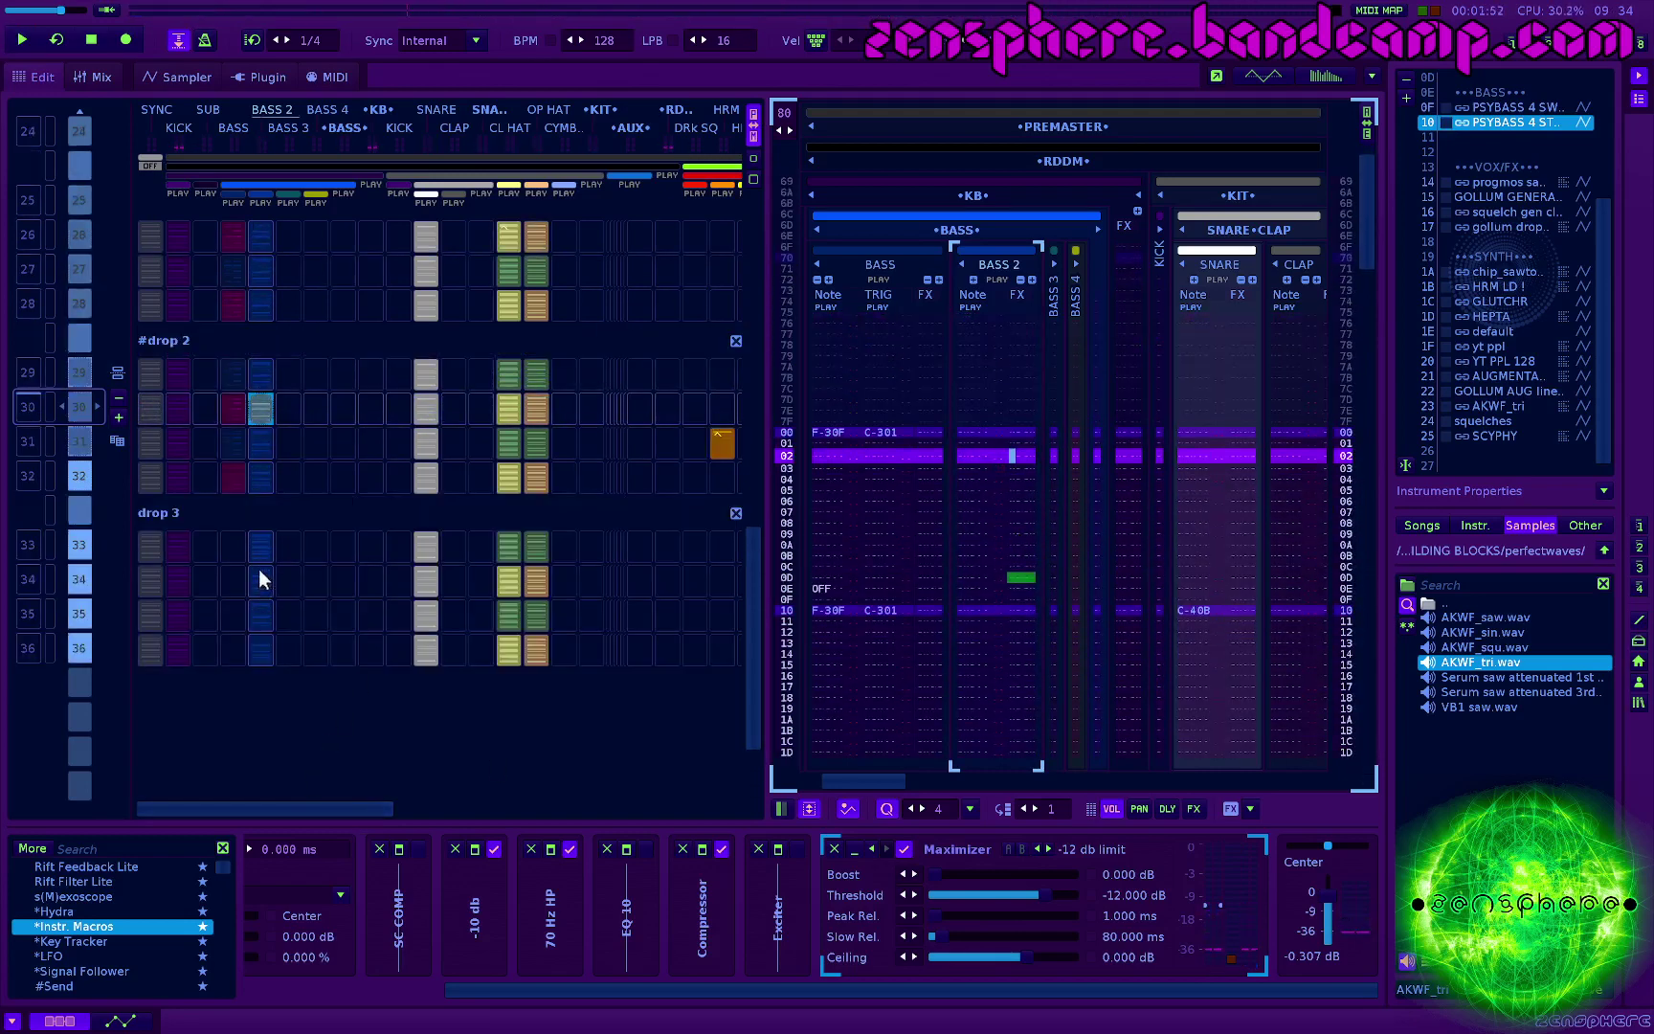
{"action": "left_click_drag", "start_coordinate": [261, 547], "coordinate": [283, 547]}
{"action": "left_click_drag", "start_coordinate": [260, 650], "coordinate": [263, 577]}
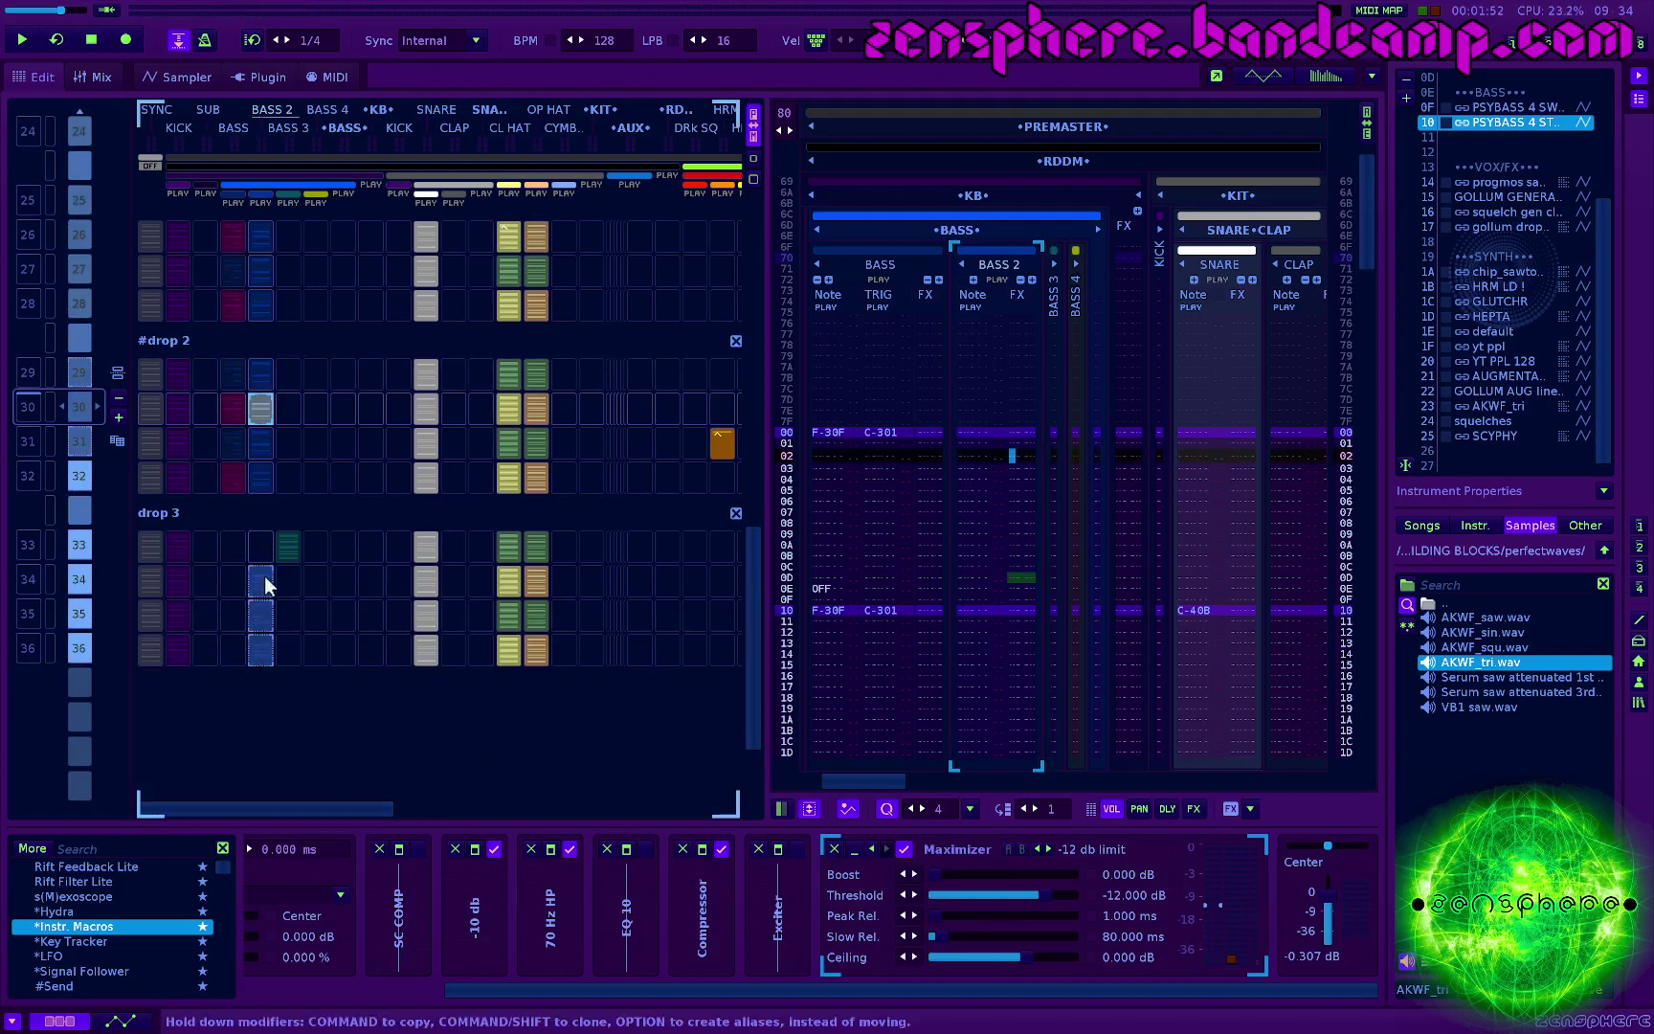
{"action": "key", "text": "Delete"}
{"action": "scroll", "coordinate": [281, 617], "scroll_direction": "down", "scroll_amount": 1}
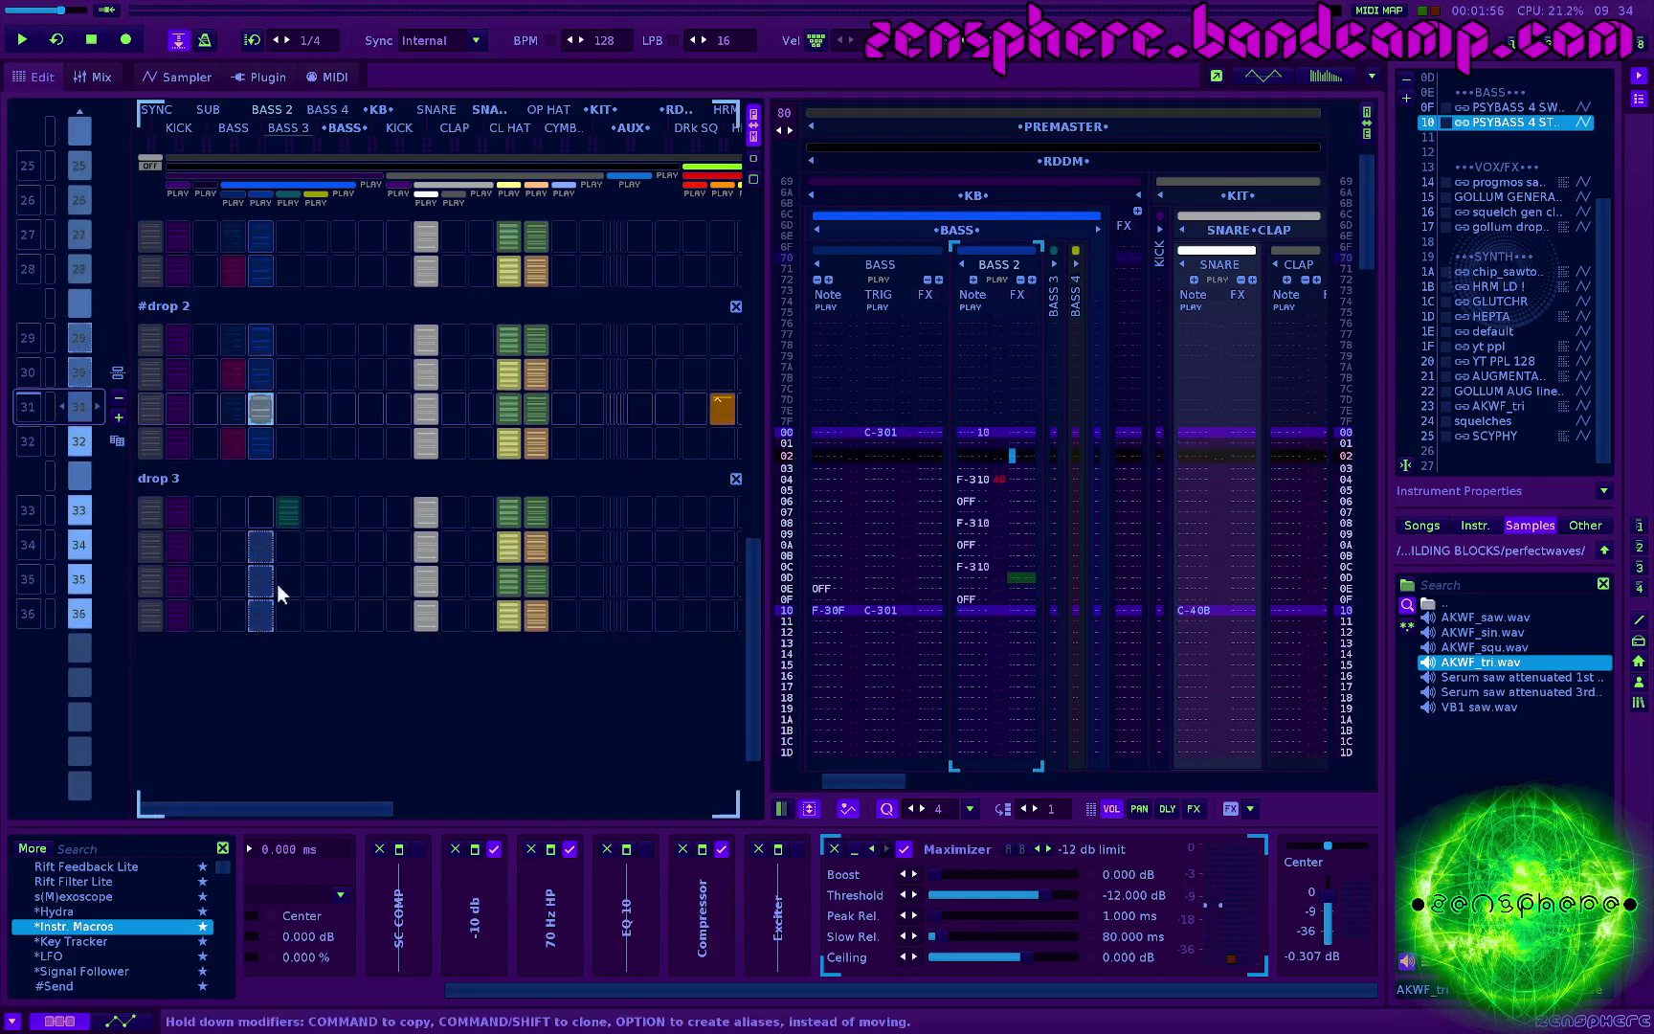
{"action": "left_click_drag", "start_coordinate": [279, 585], "coordinate": [293, 513]}
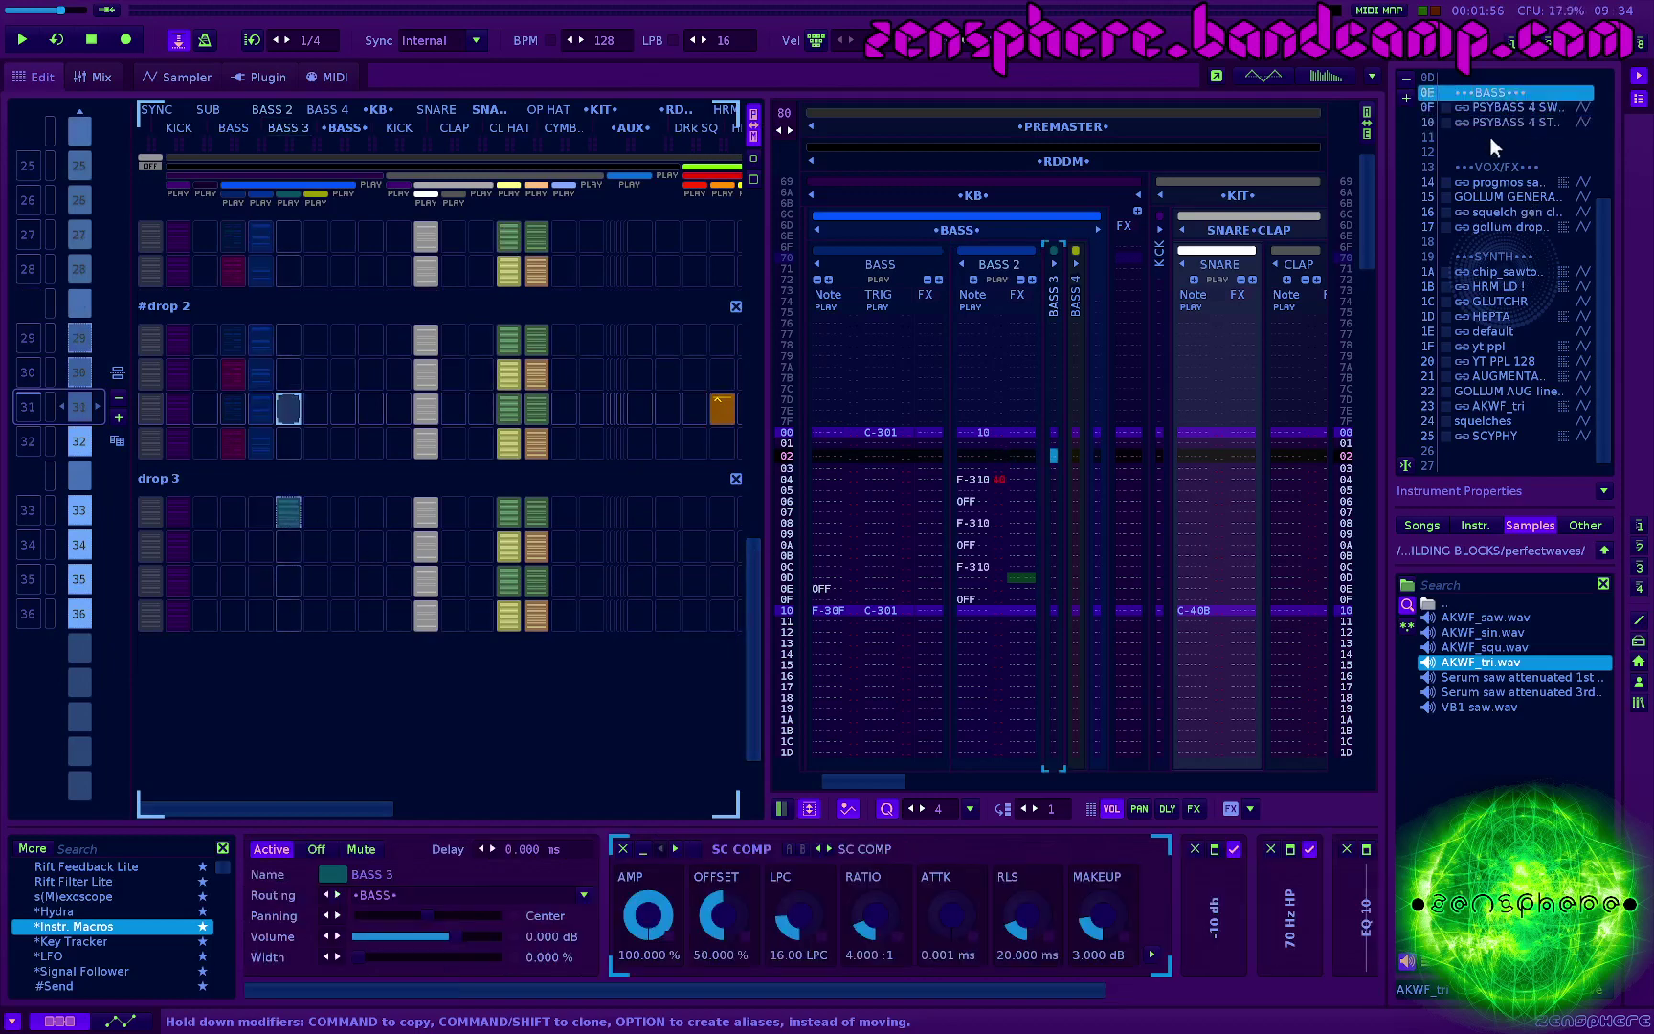
Step: Duplicate instrument 10 into slot 11 and rename the copy 'DARK PSYBASS'
{"action": "left_click", "coordinate": [1491, 122]}
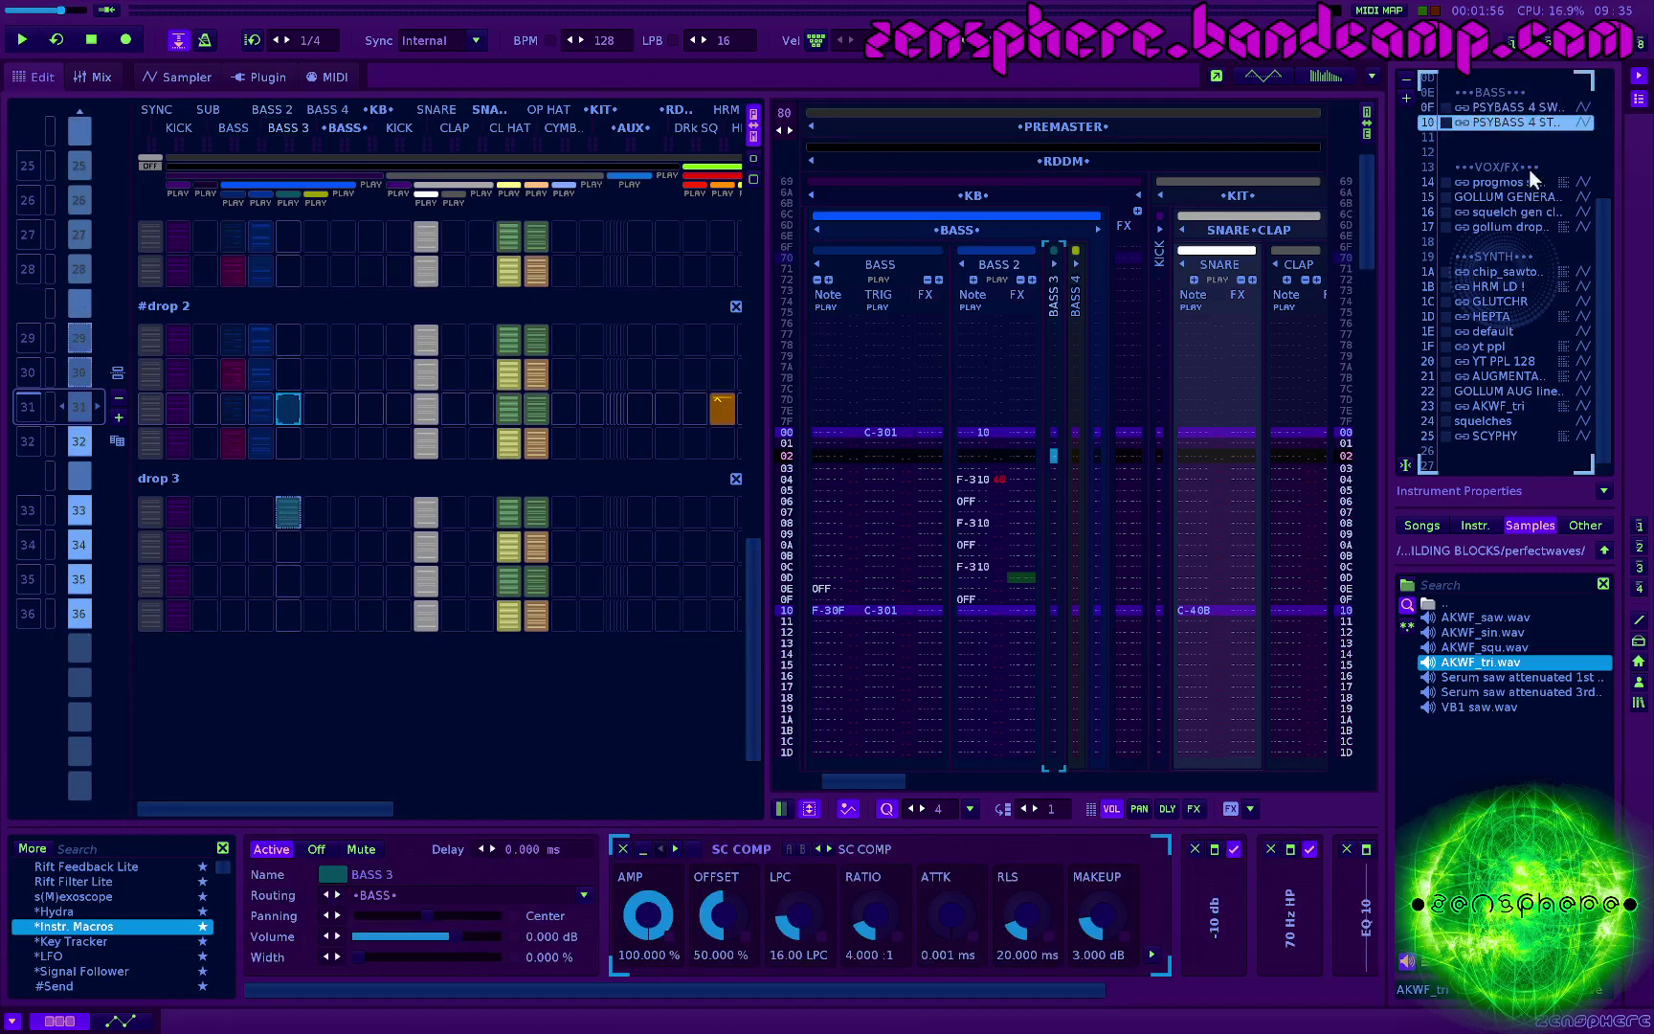
{"action": "key", "text": "ctrl+d"}
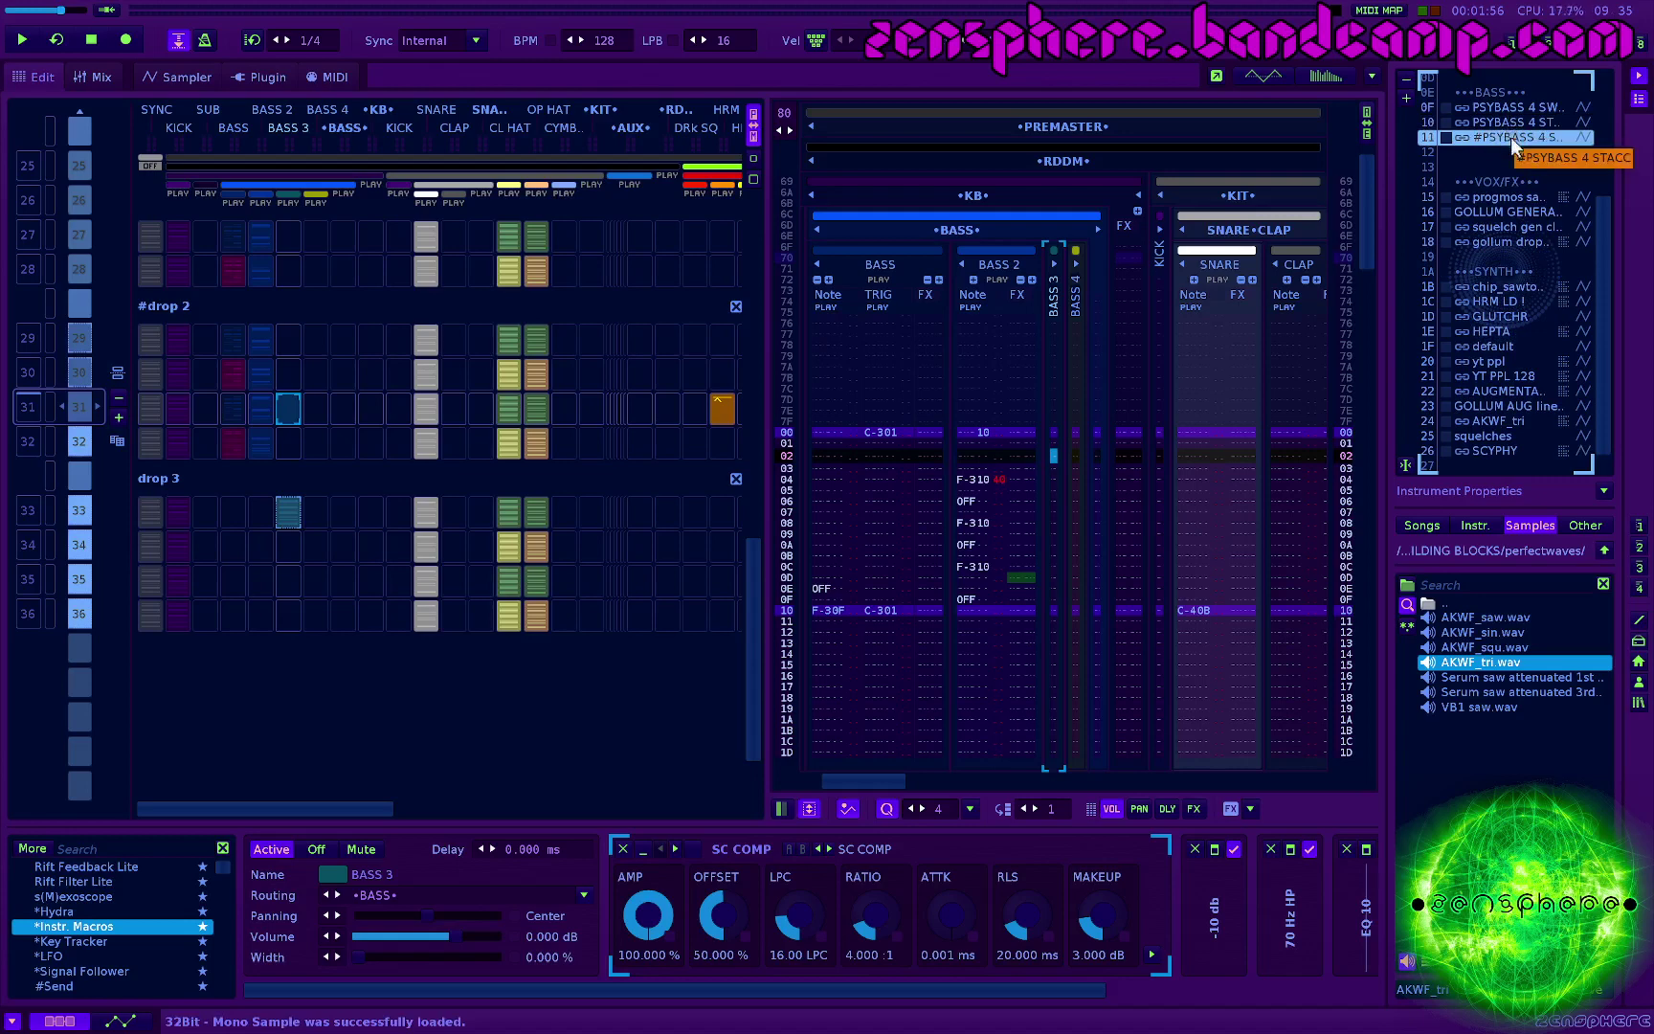
{"action": "double_click", "coordinate": [1510, 137]}
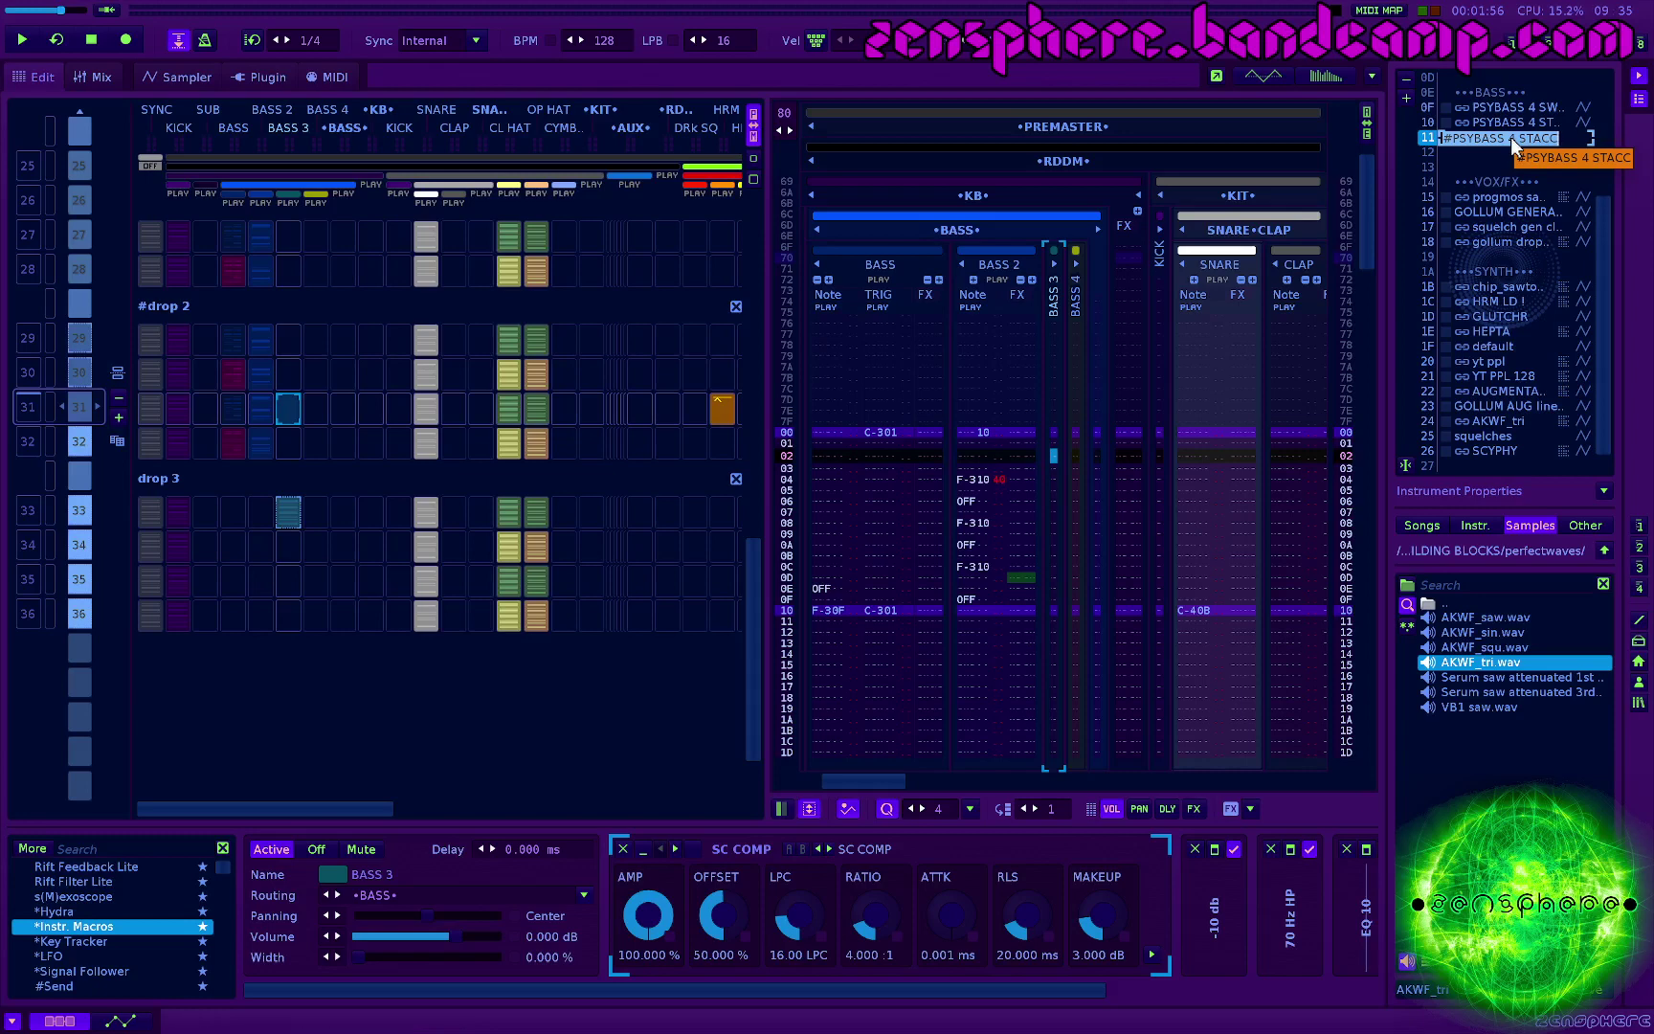
{"action": "type", "text": "DARK PSYBASS"}
{"action": "key", "text": "Return"}
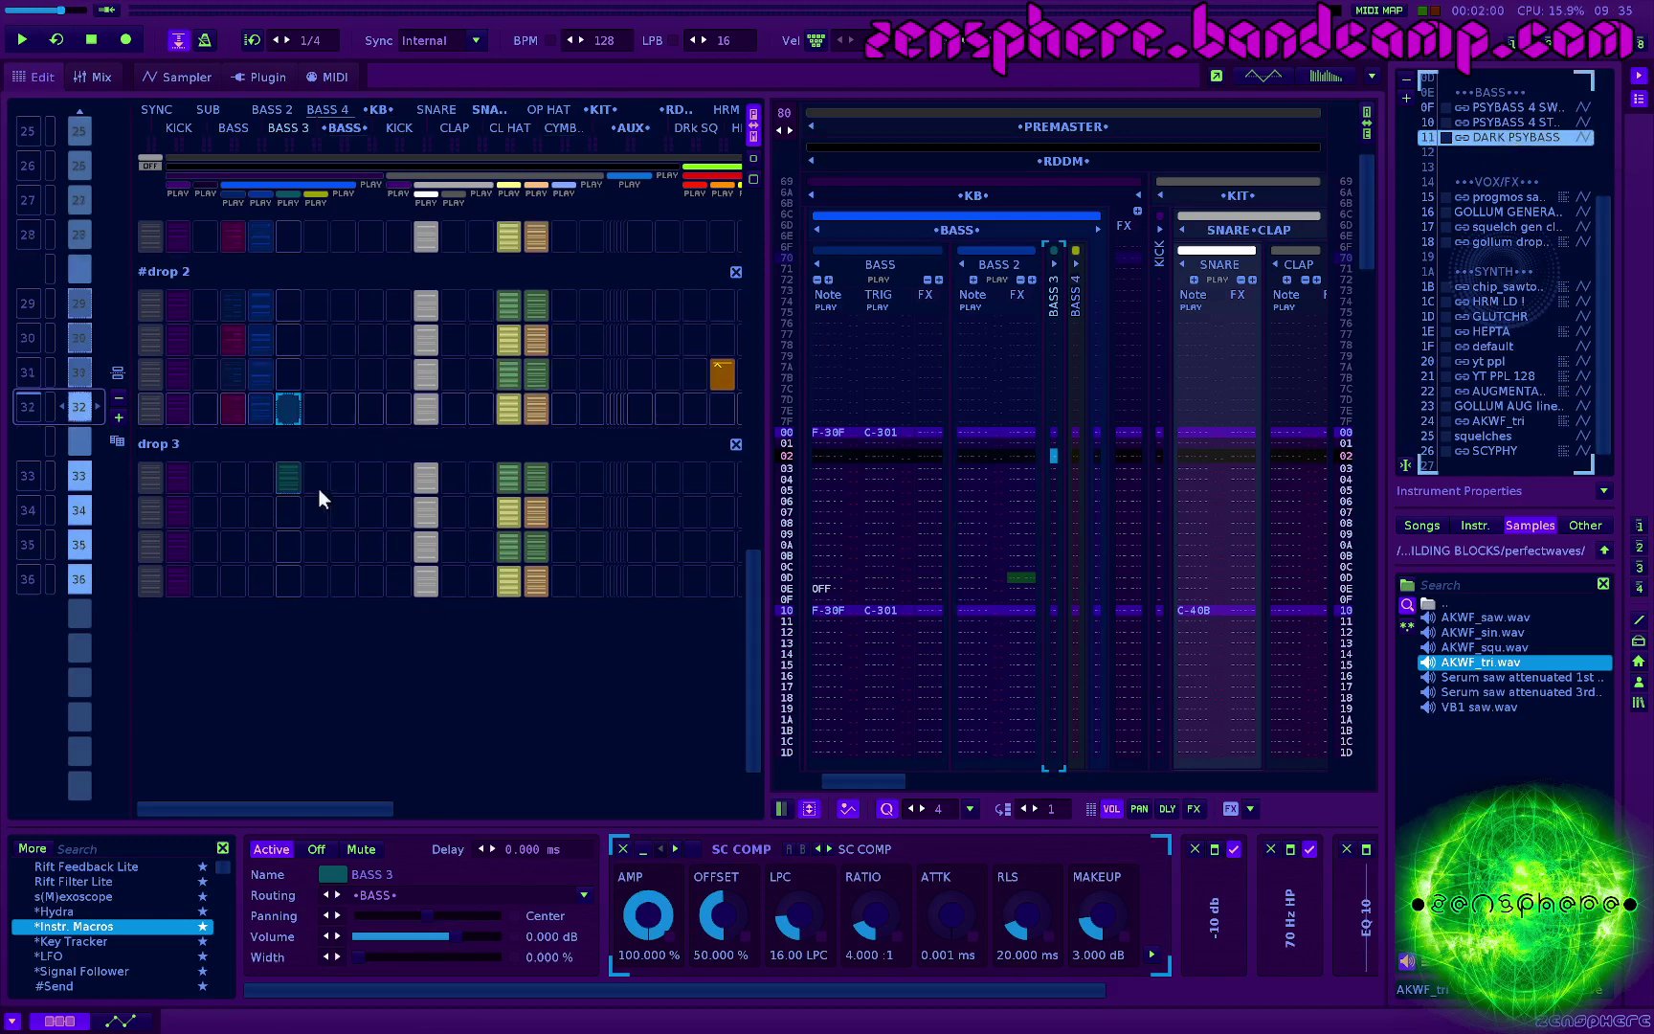
Step: Switch to the wide pattern-editing layout and expand the BASS 3 track for editing
{"action": "left_click", "coordinate": [279, 406]}
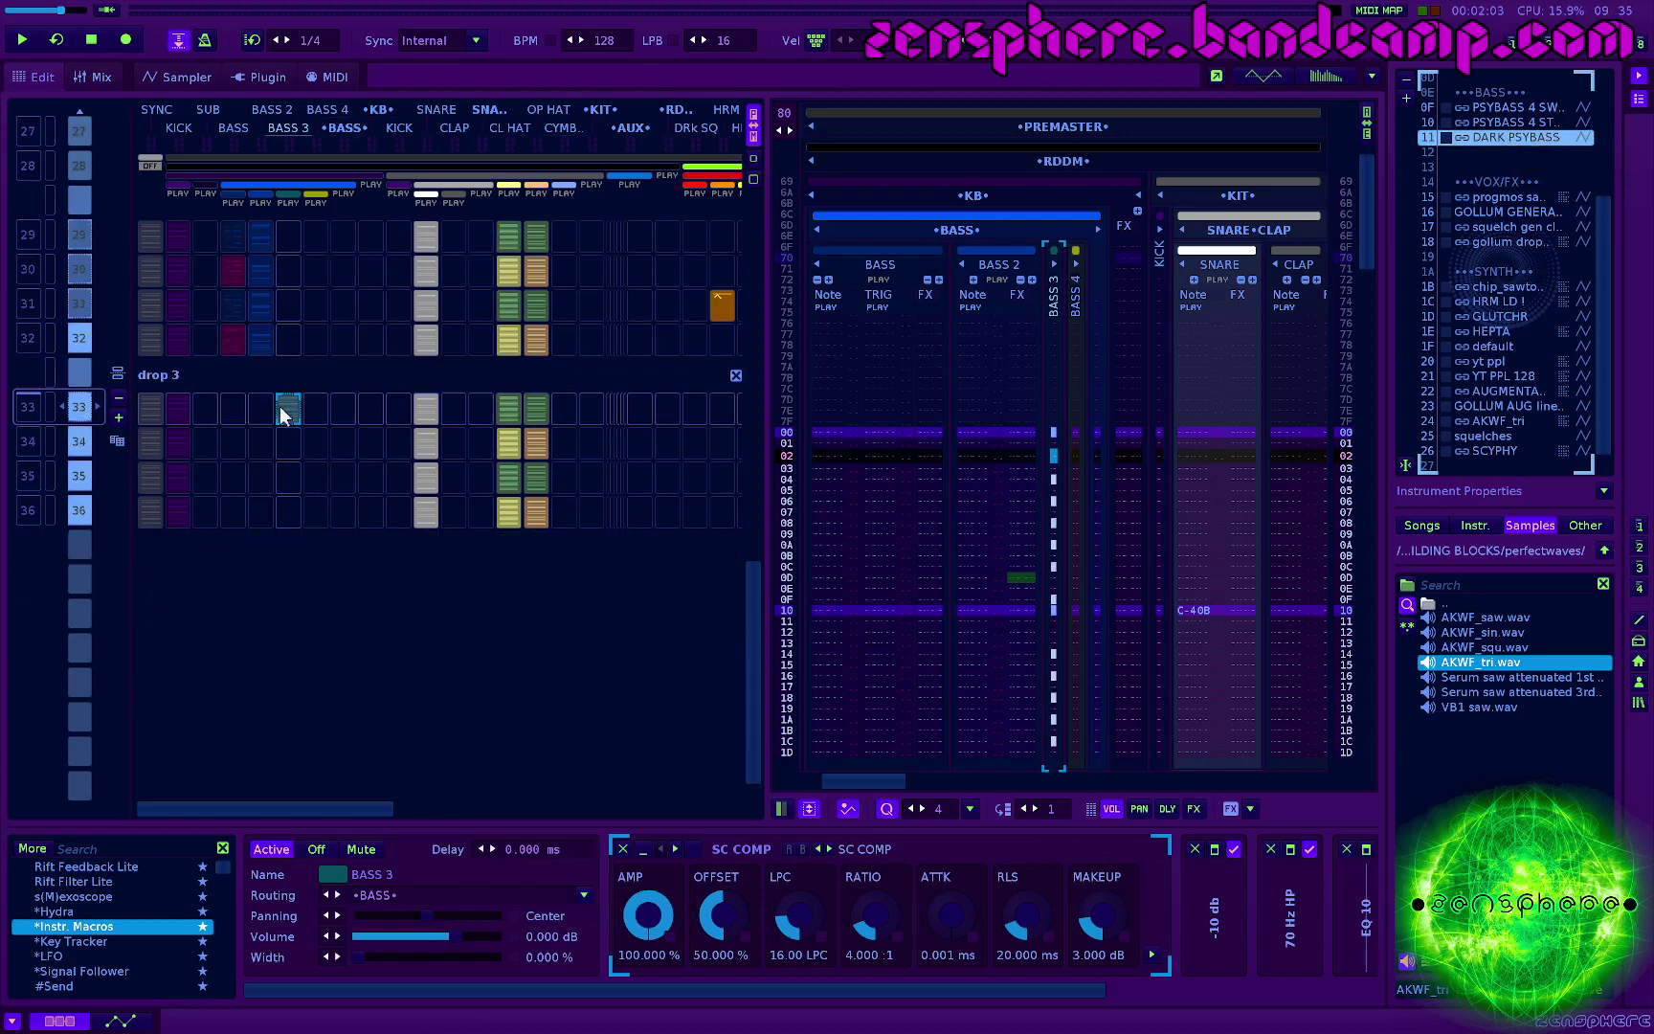
{"action": "key", "text": "F2"}
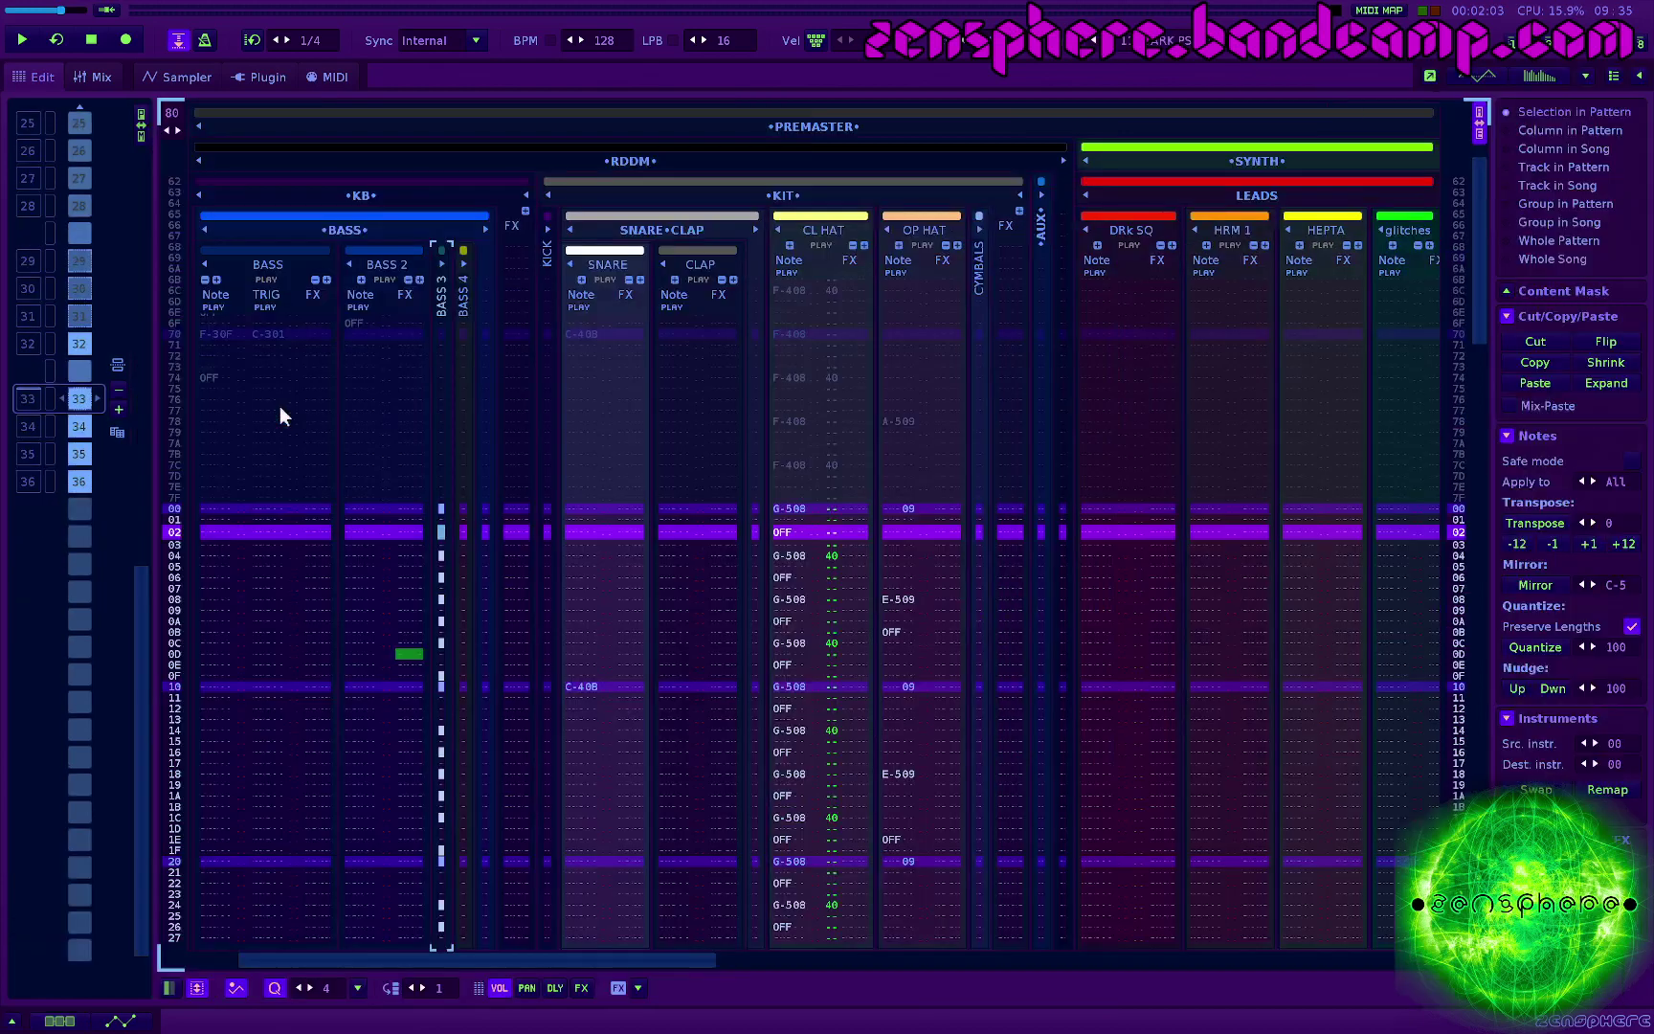
{"action": "left_click", "coordinate": [1479, 123]}
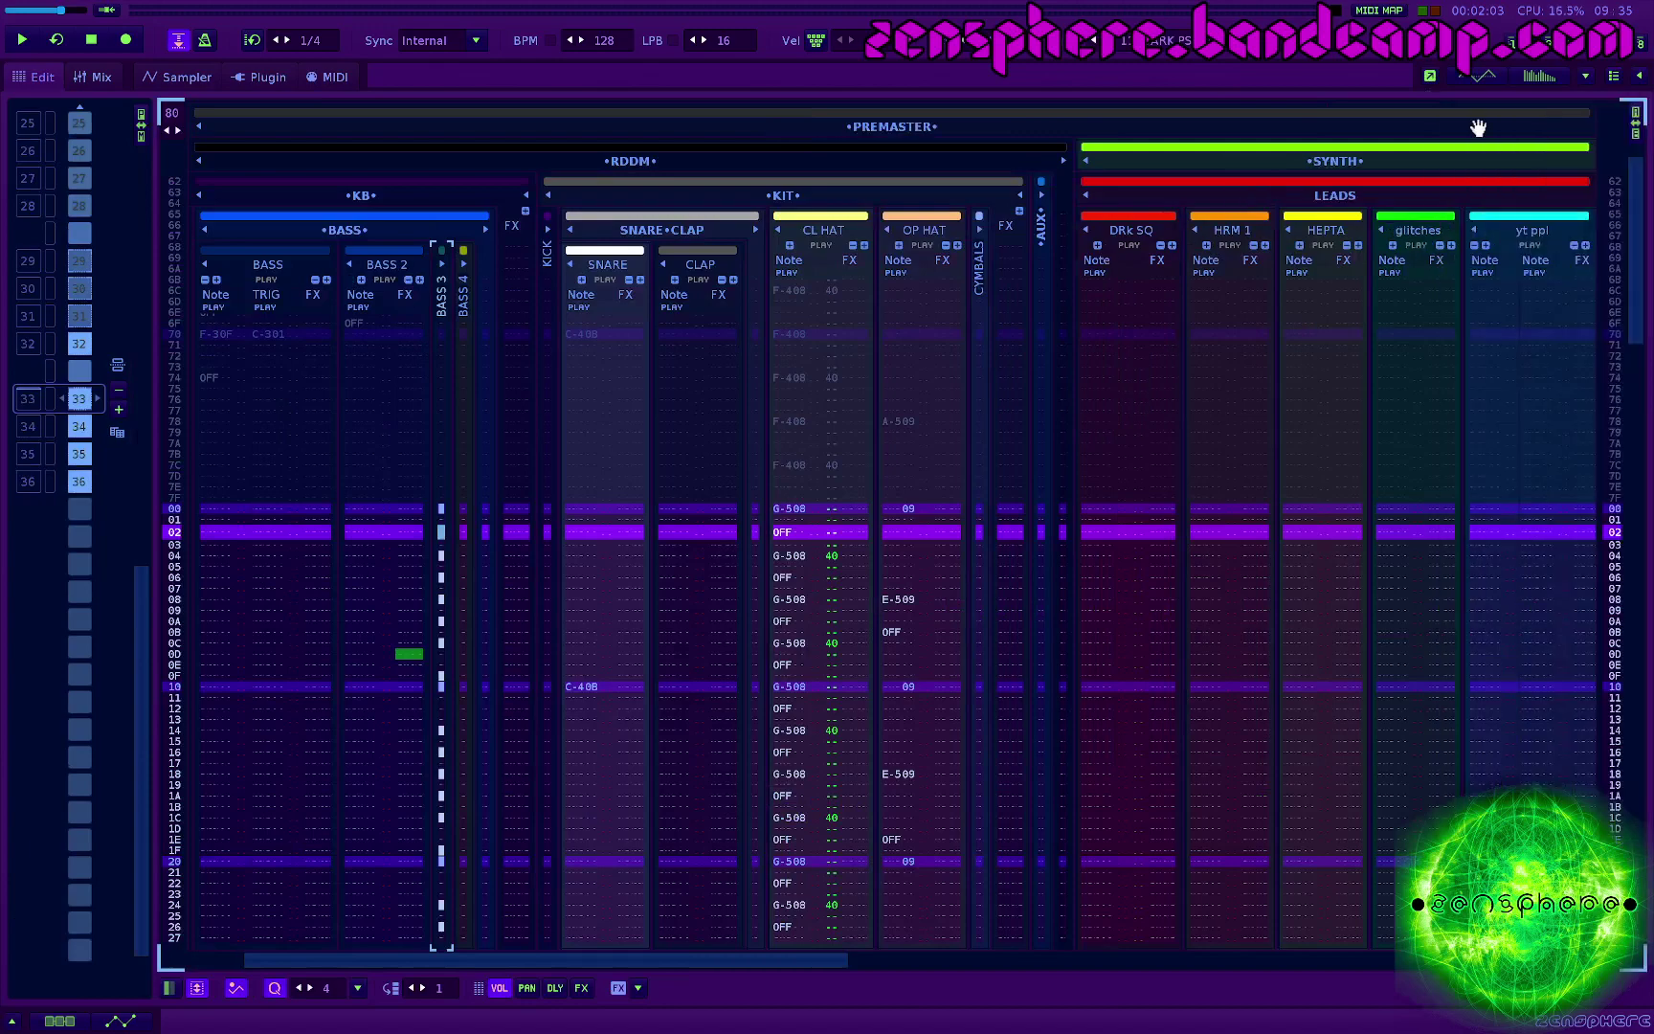
{"action": "left_click", "coordinate": [1634, 119]}
{"action": "scroll", "coordinate": [1142, 513], "scroll_direction": "right", "scroll_amount": 5}
{"action": "scroll", "coordinate": [1146, 509], "scroll_direction": "left", "scroll_amount": 6}
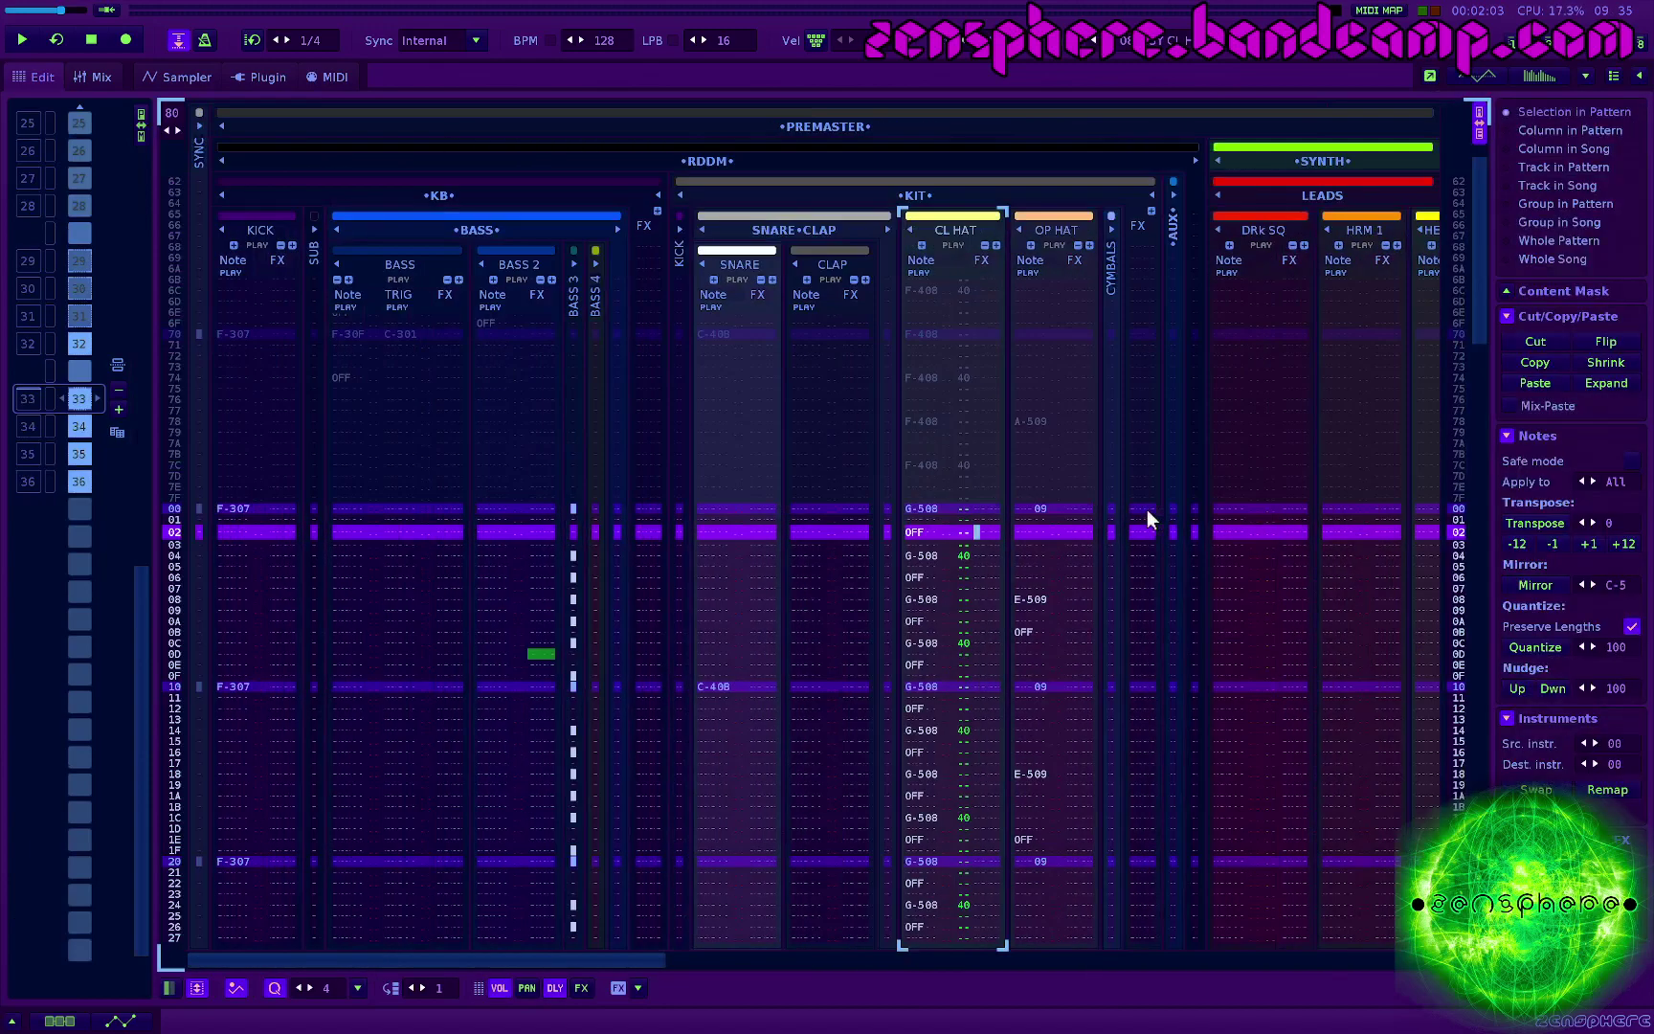
{"action": "left_click", "coordinate": [571, 262]}
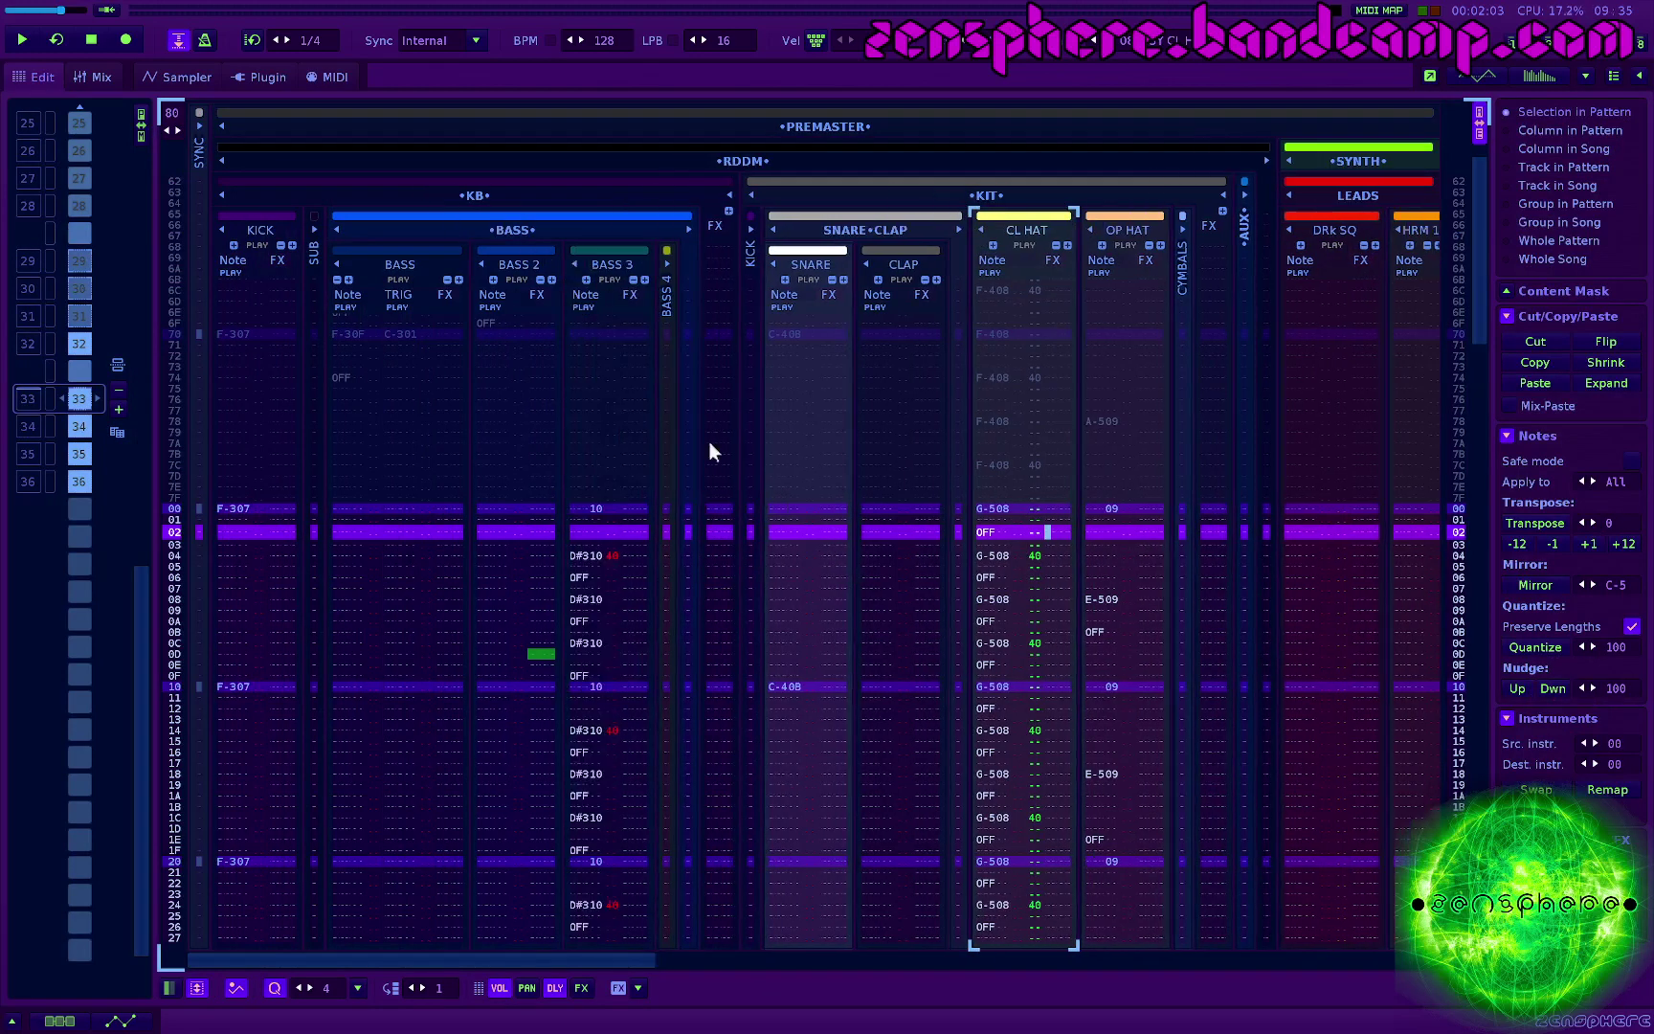
{"action": "left_click", "coordinate": [627, 573]}
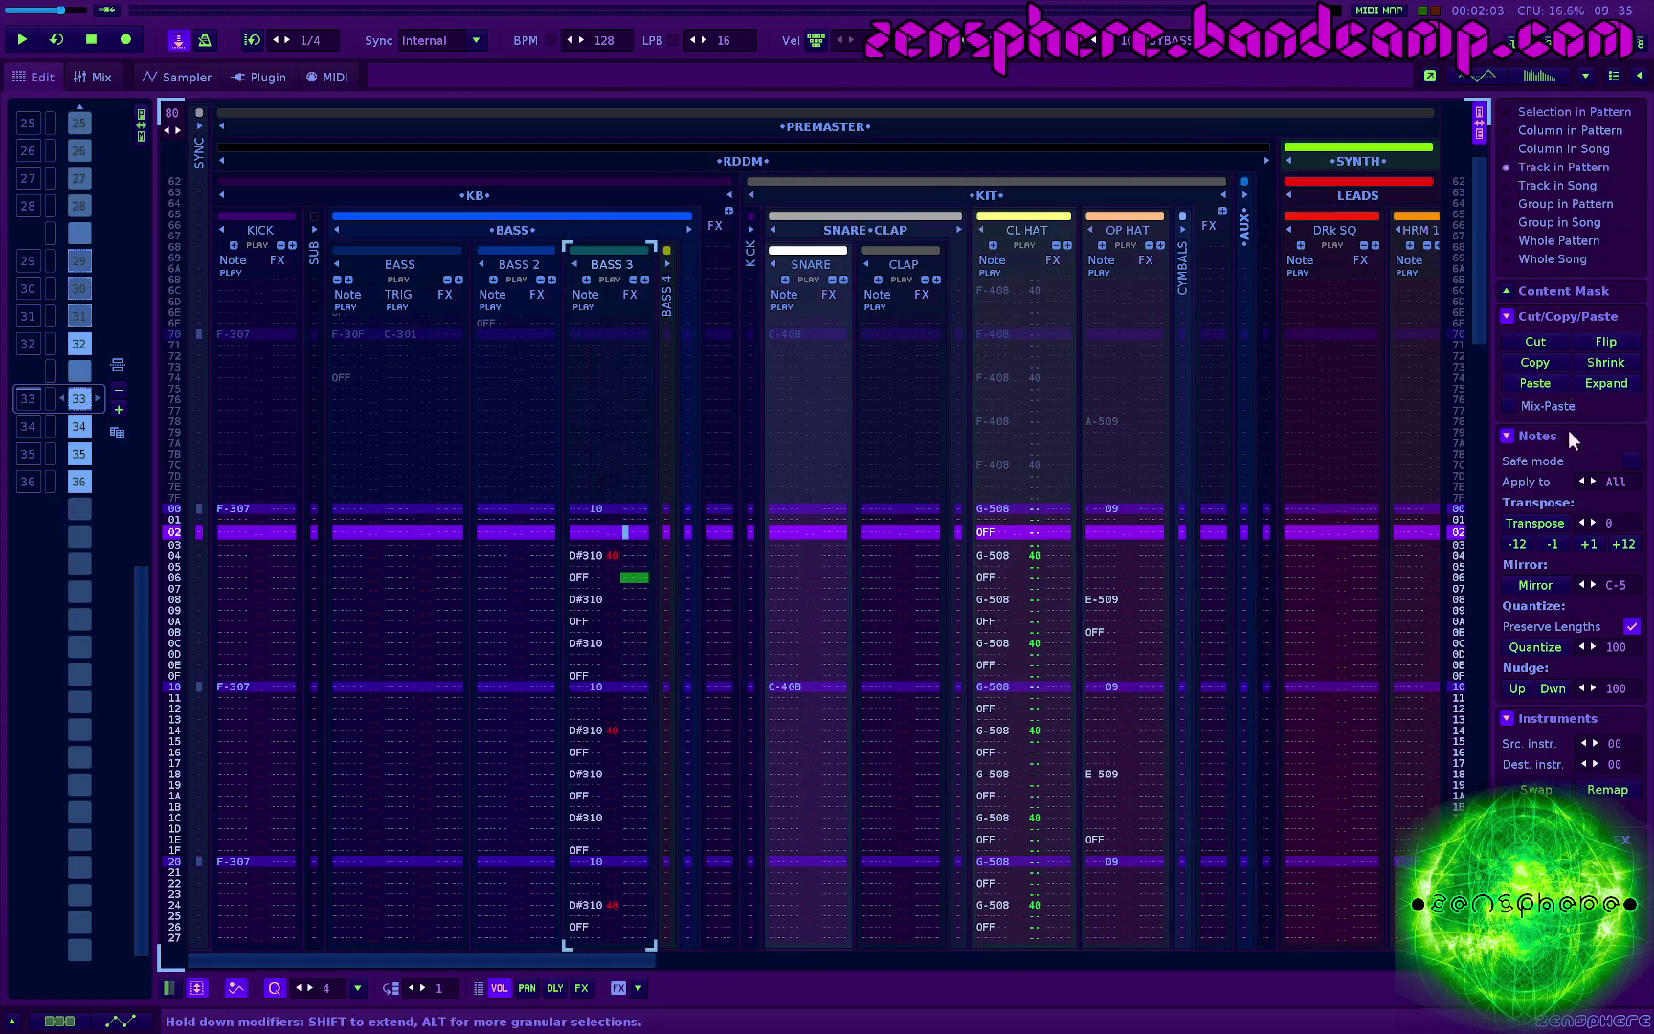
Step: Remap BASS 3's notes from source instrument 10 to instrument 11 in Advanced Edit
{"action": "double_click", "coordinate": [1617, 744]}
{"action": "type", "text": "10"}
{"action": "key", "text": "Return"}
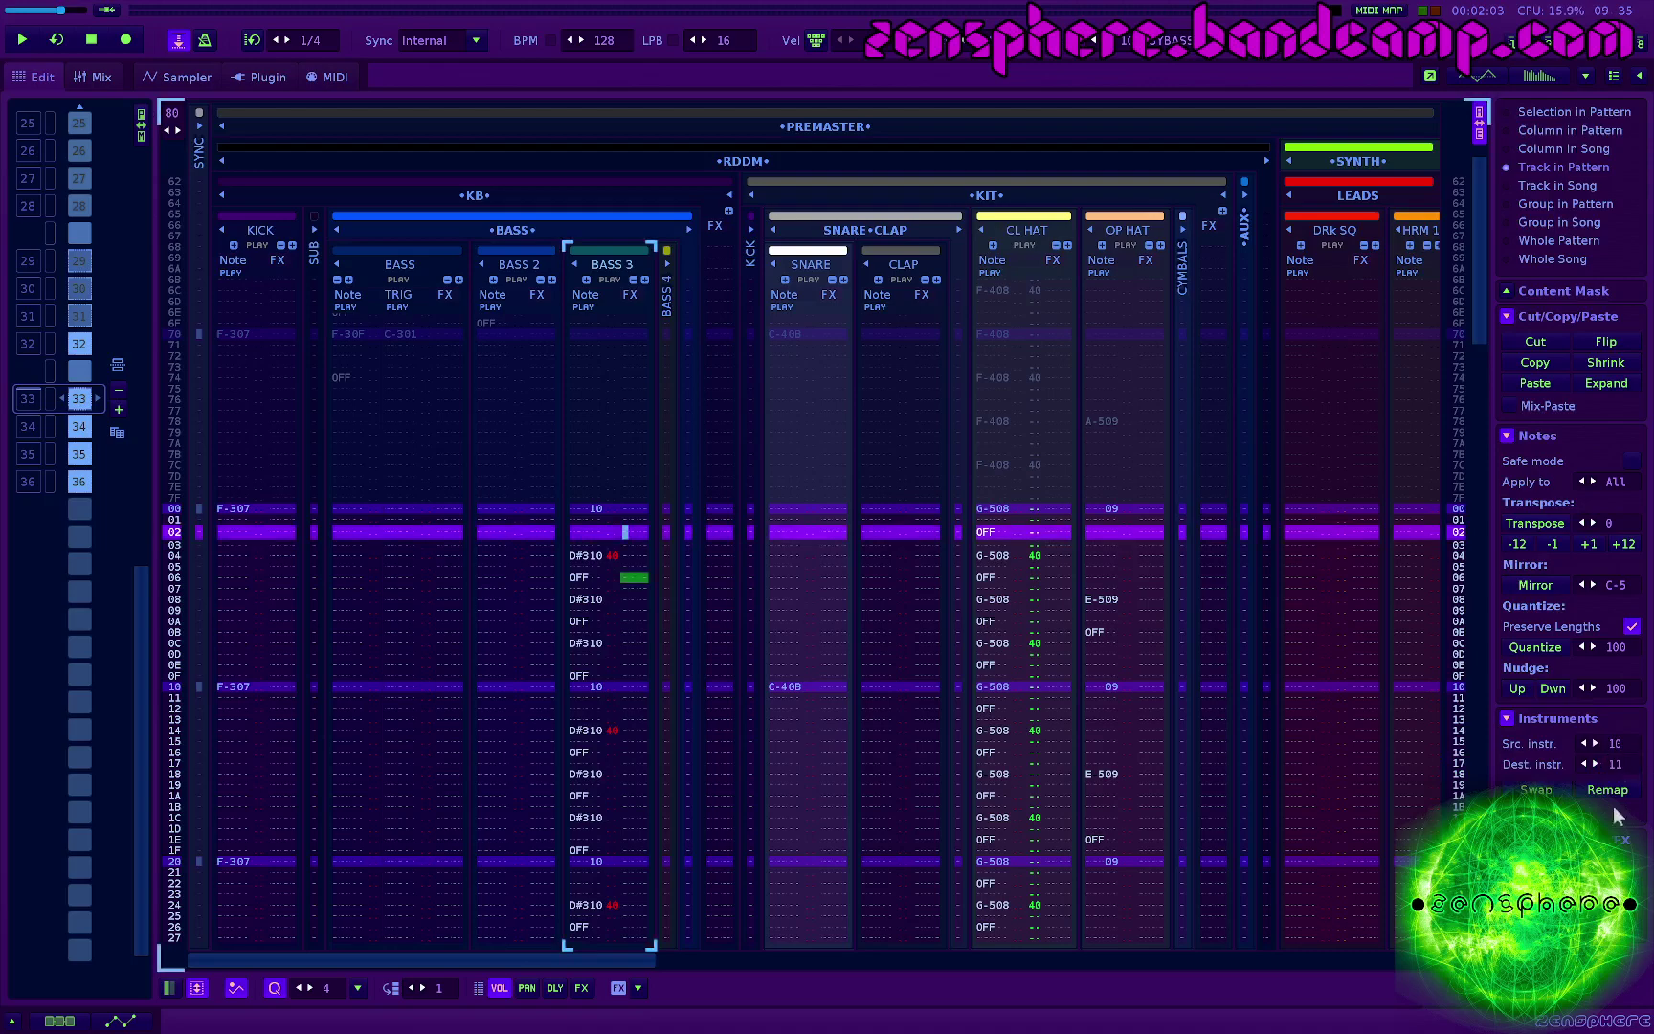
{"action": "left_click", "coordinate": [1617, 794]}
Step: Audition the new bass, then select DARK PSYBASS and open its instrument settings
{"action": "key", "text": "space"}
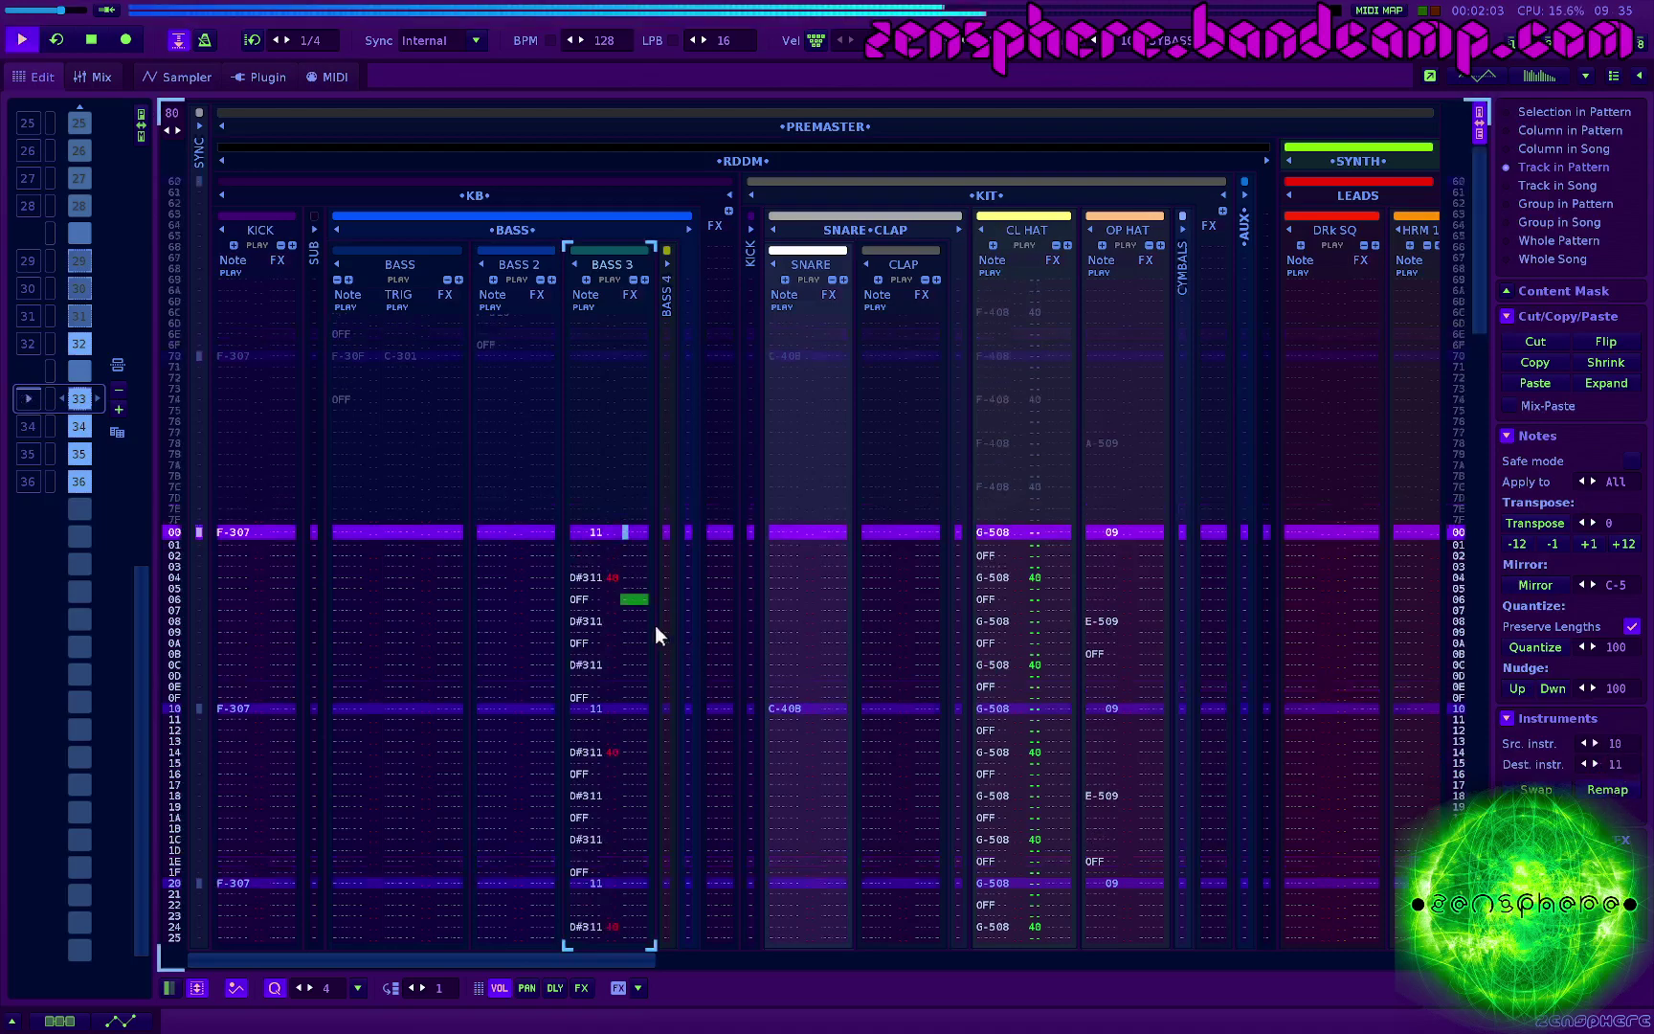
{"action": "key", "text": "space"}
{"action": "key", "text": "F1"}
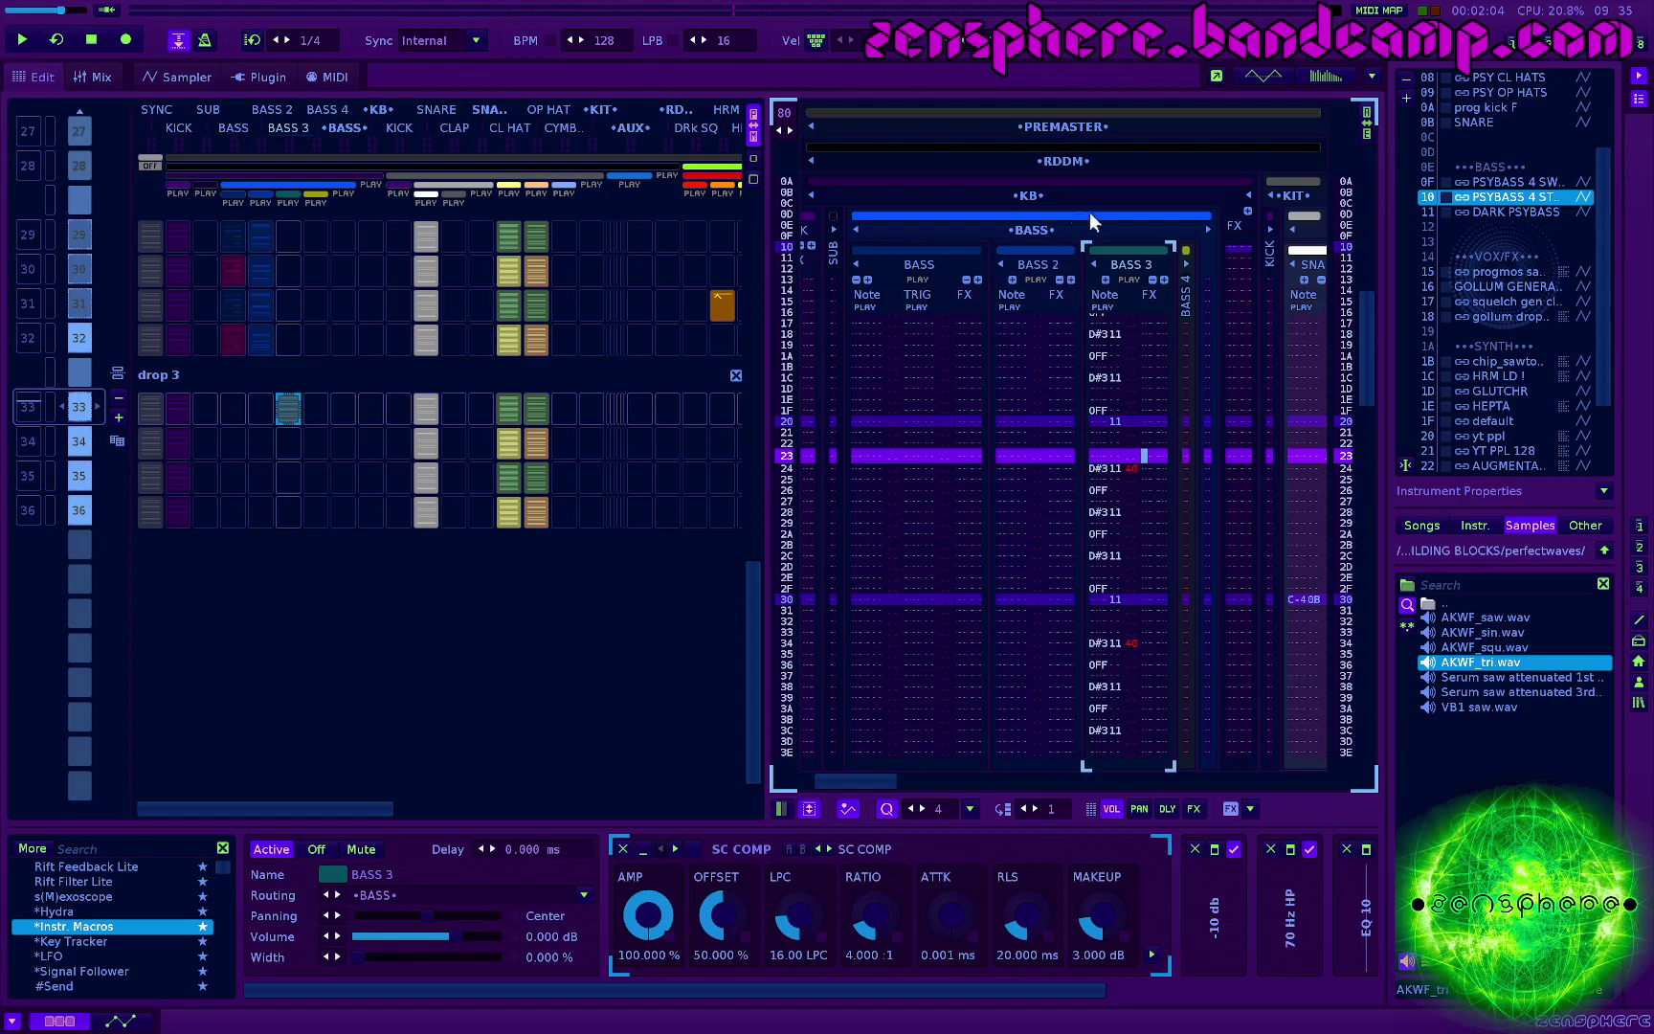
{"action": "key", "text": "space"}
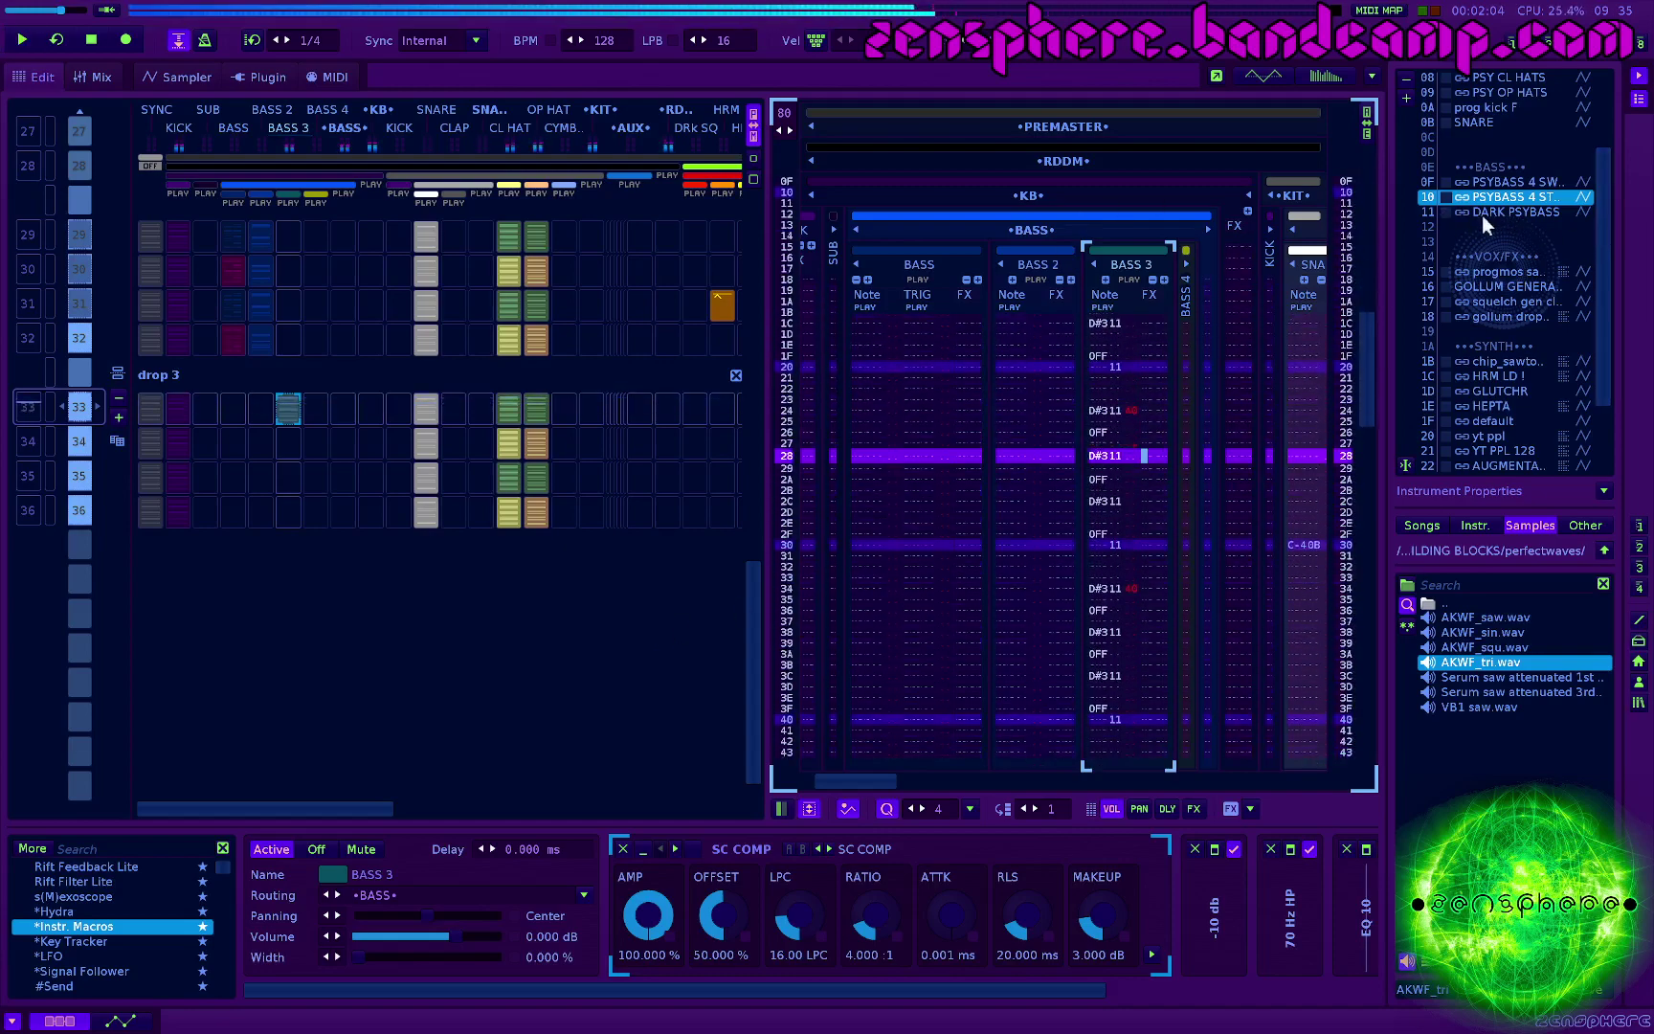
{"action": "left_click", "coordinate": [1482, 213]}
{"action": "key", "text": "space"}
{"action": "key", "text": "F3"}
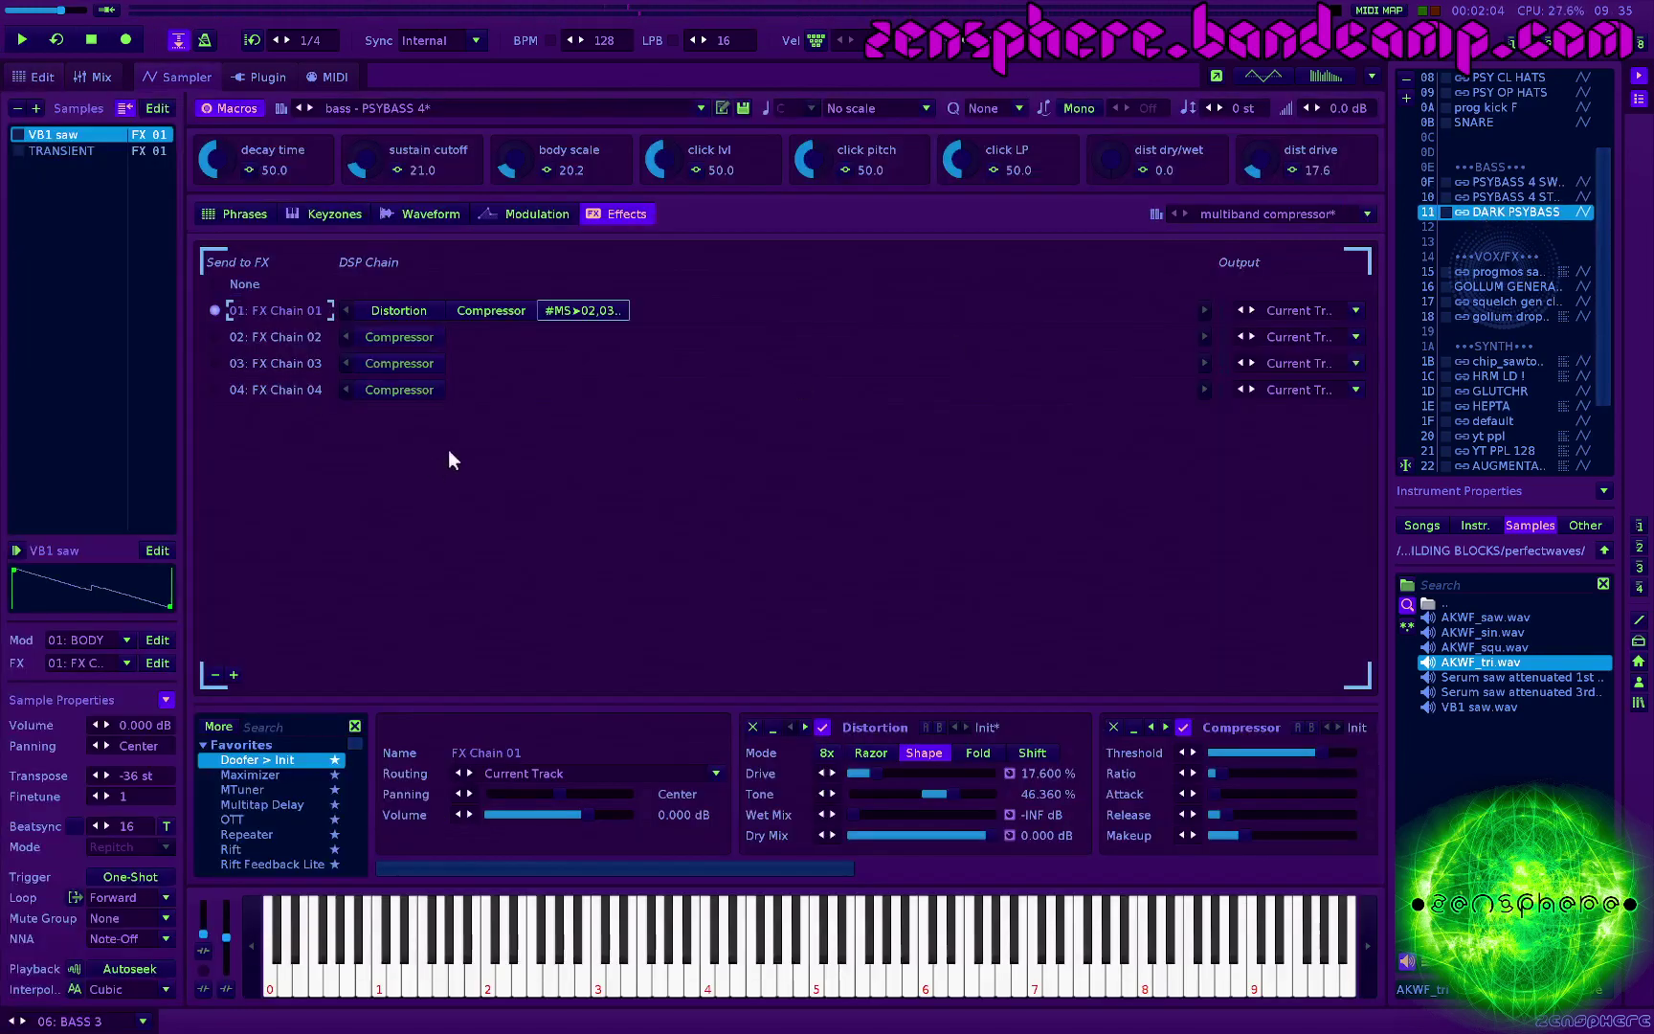
Step: Bring up DARK PSYBASS's modulation settings showing the BODY filter cutoff modulation
{"action": "key", "text": "F1"}
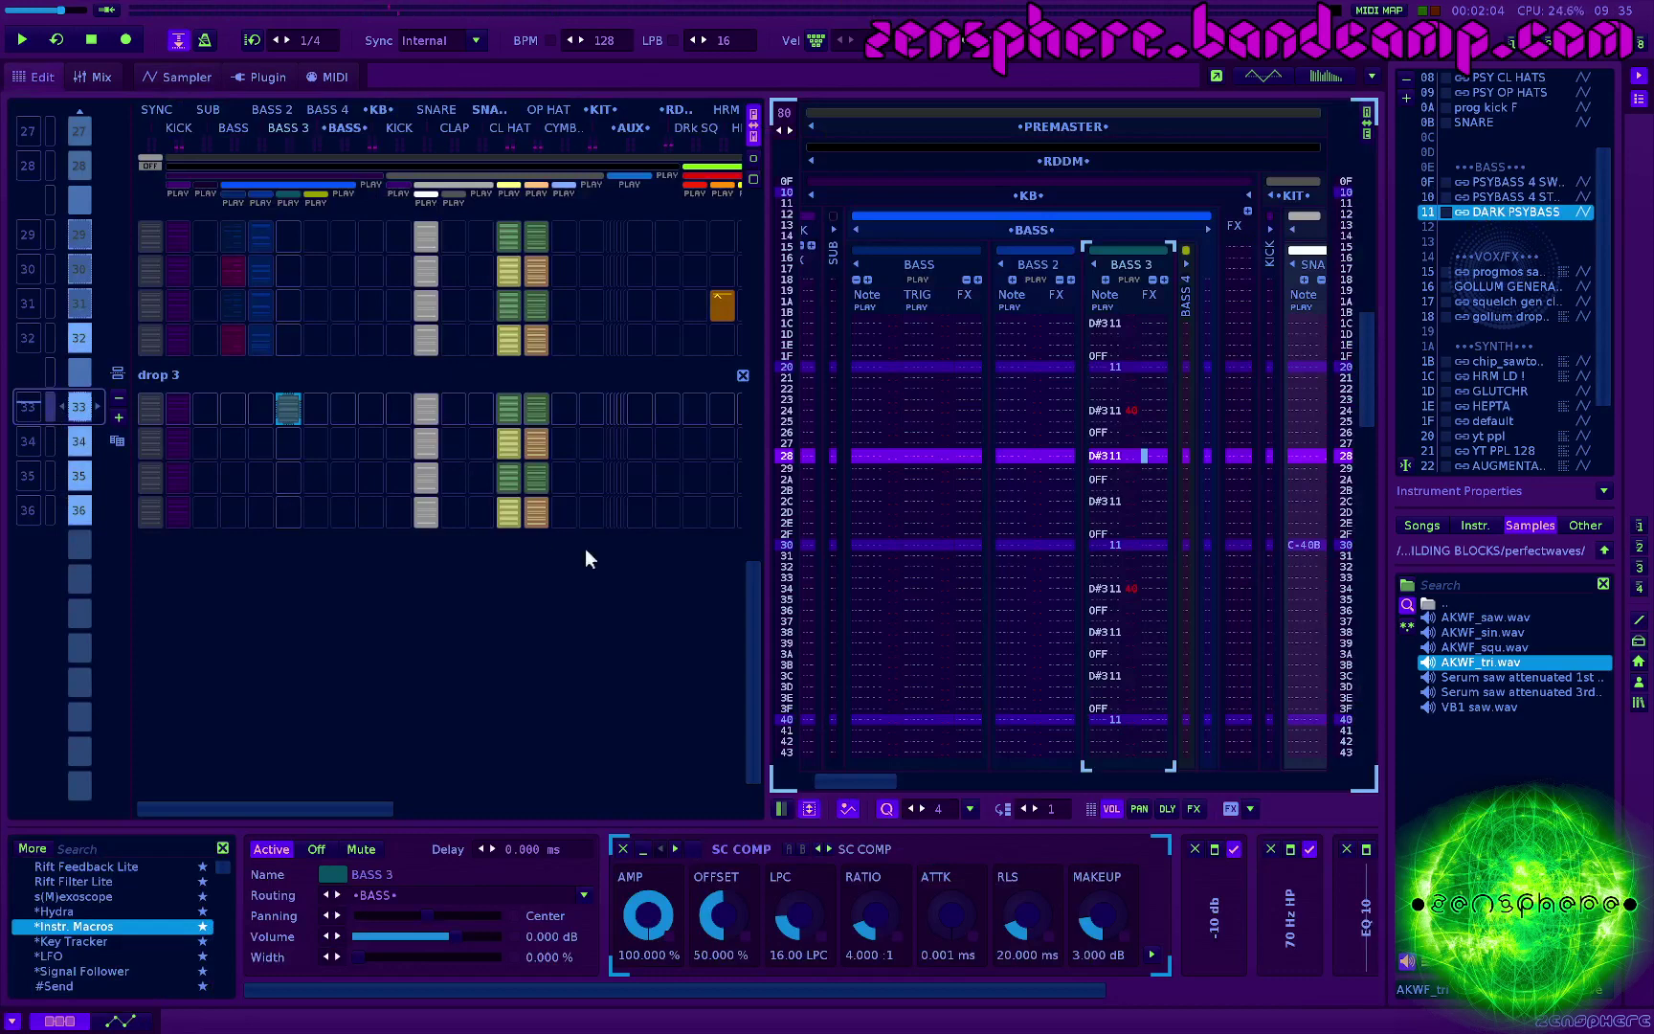
{"action": "key", "text": "F3"}
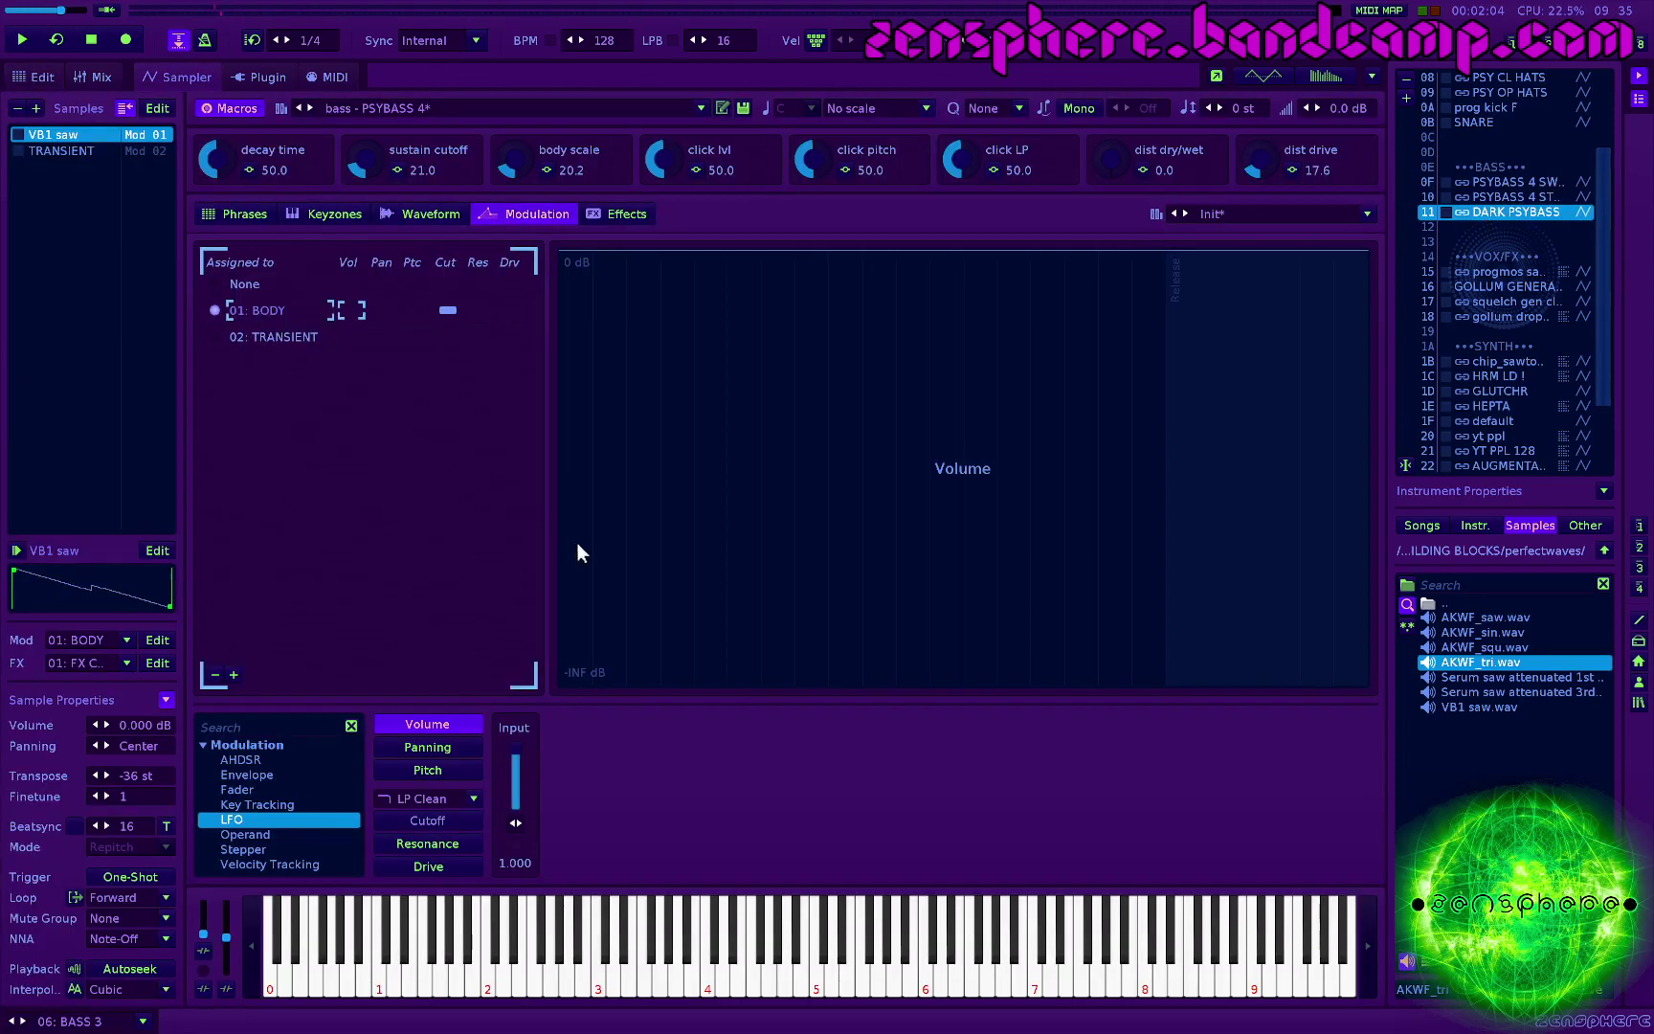
{"action": "key", "text": "F3"}
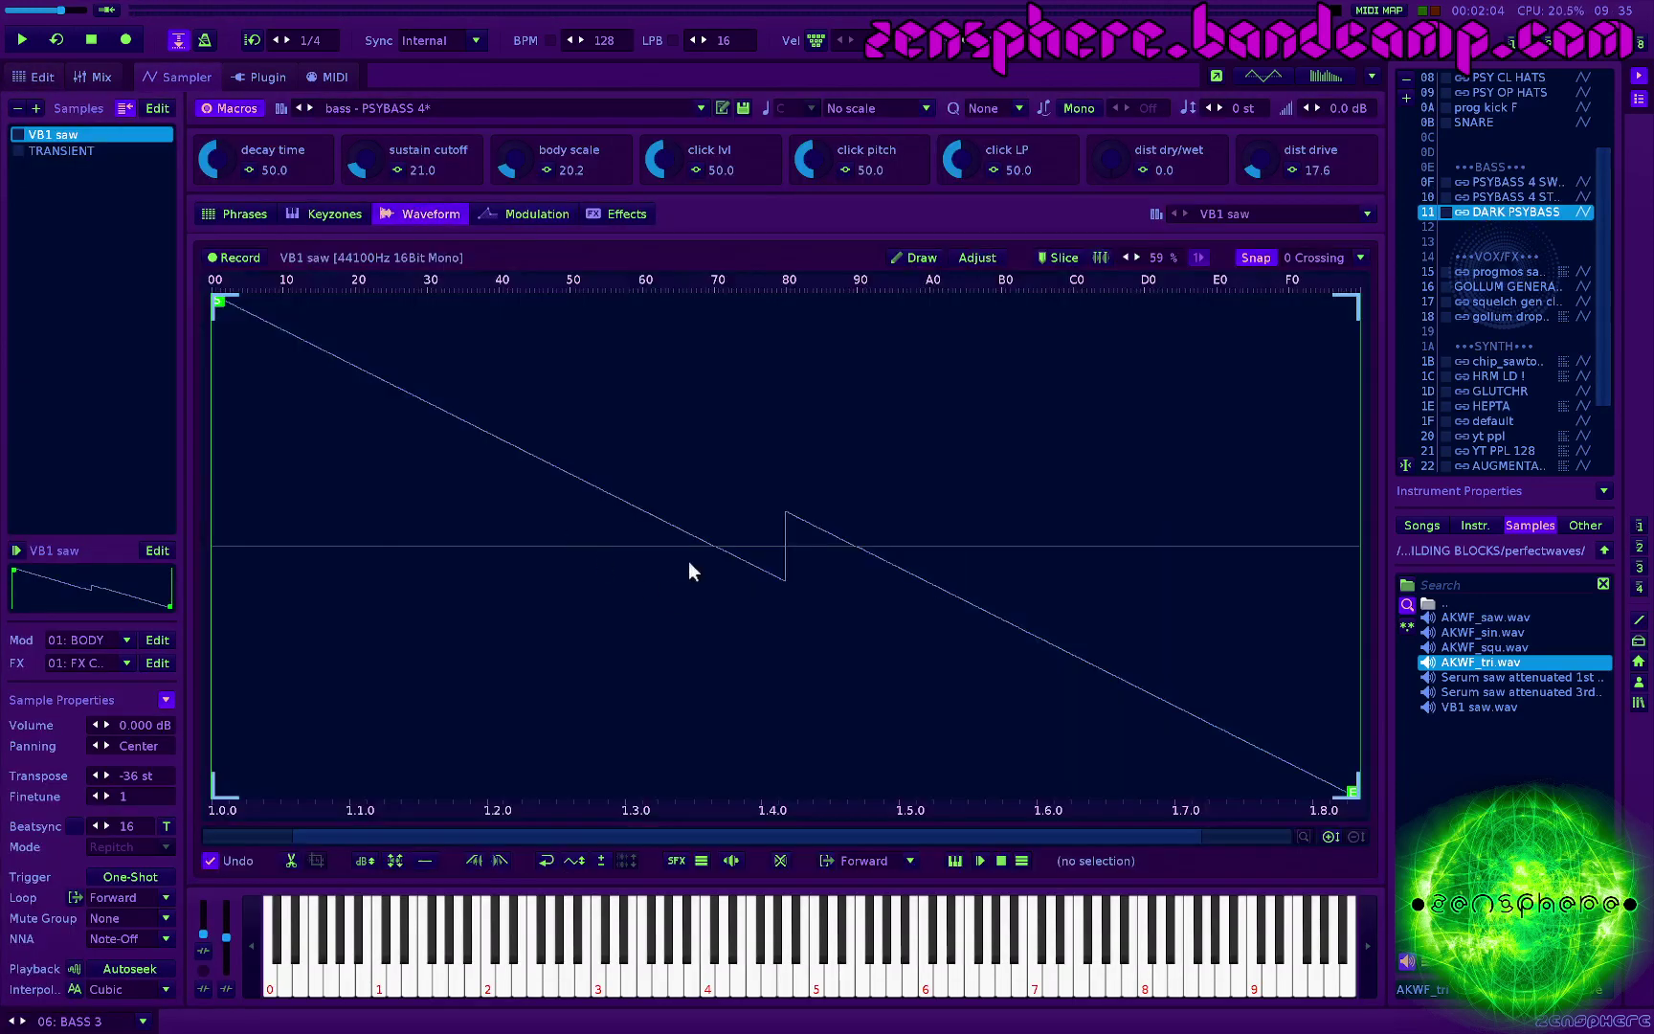
{"action": "key", "text": "space"}
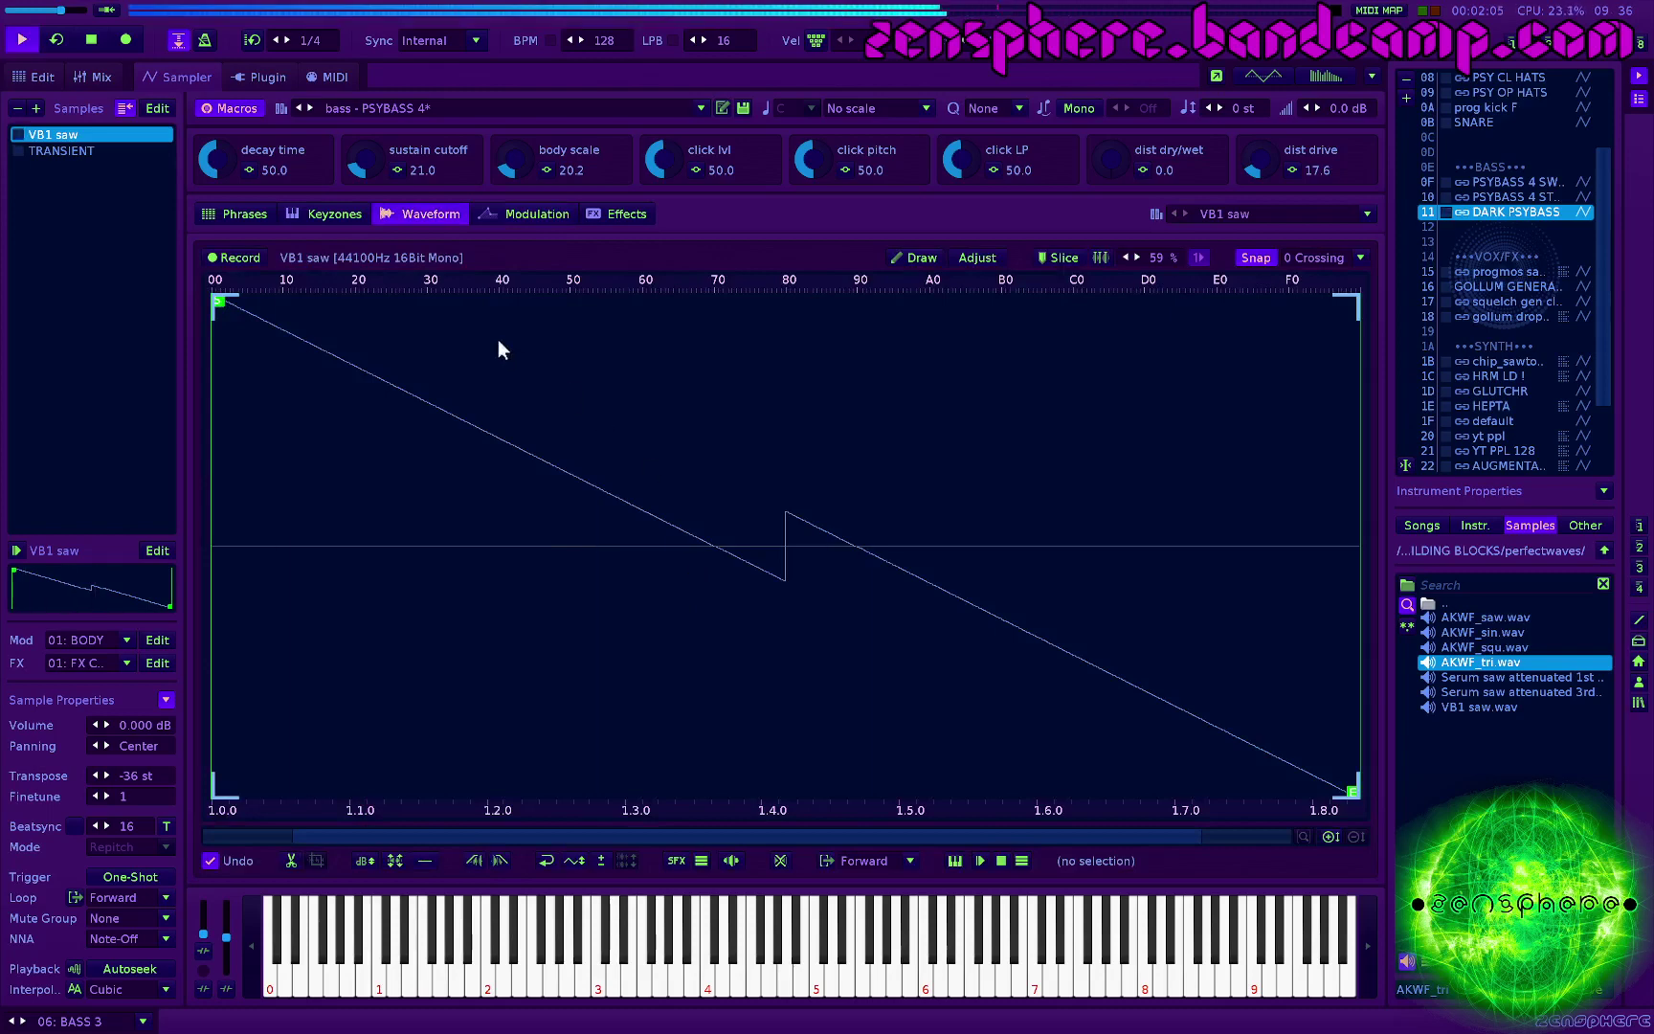
{"action": "key", "text": "space"}
{"action": "left_click", "coordinate": [538, 213]}
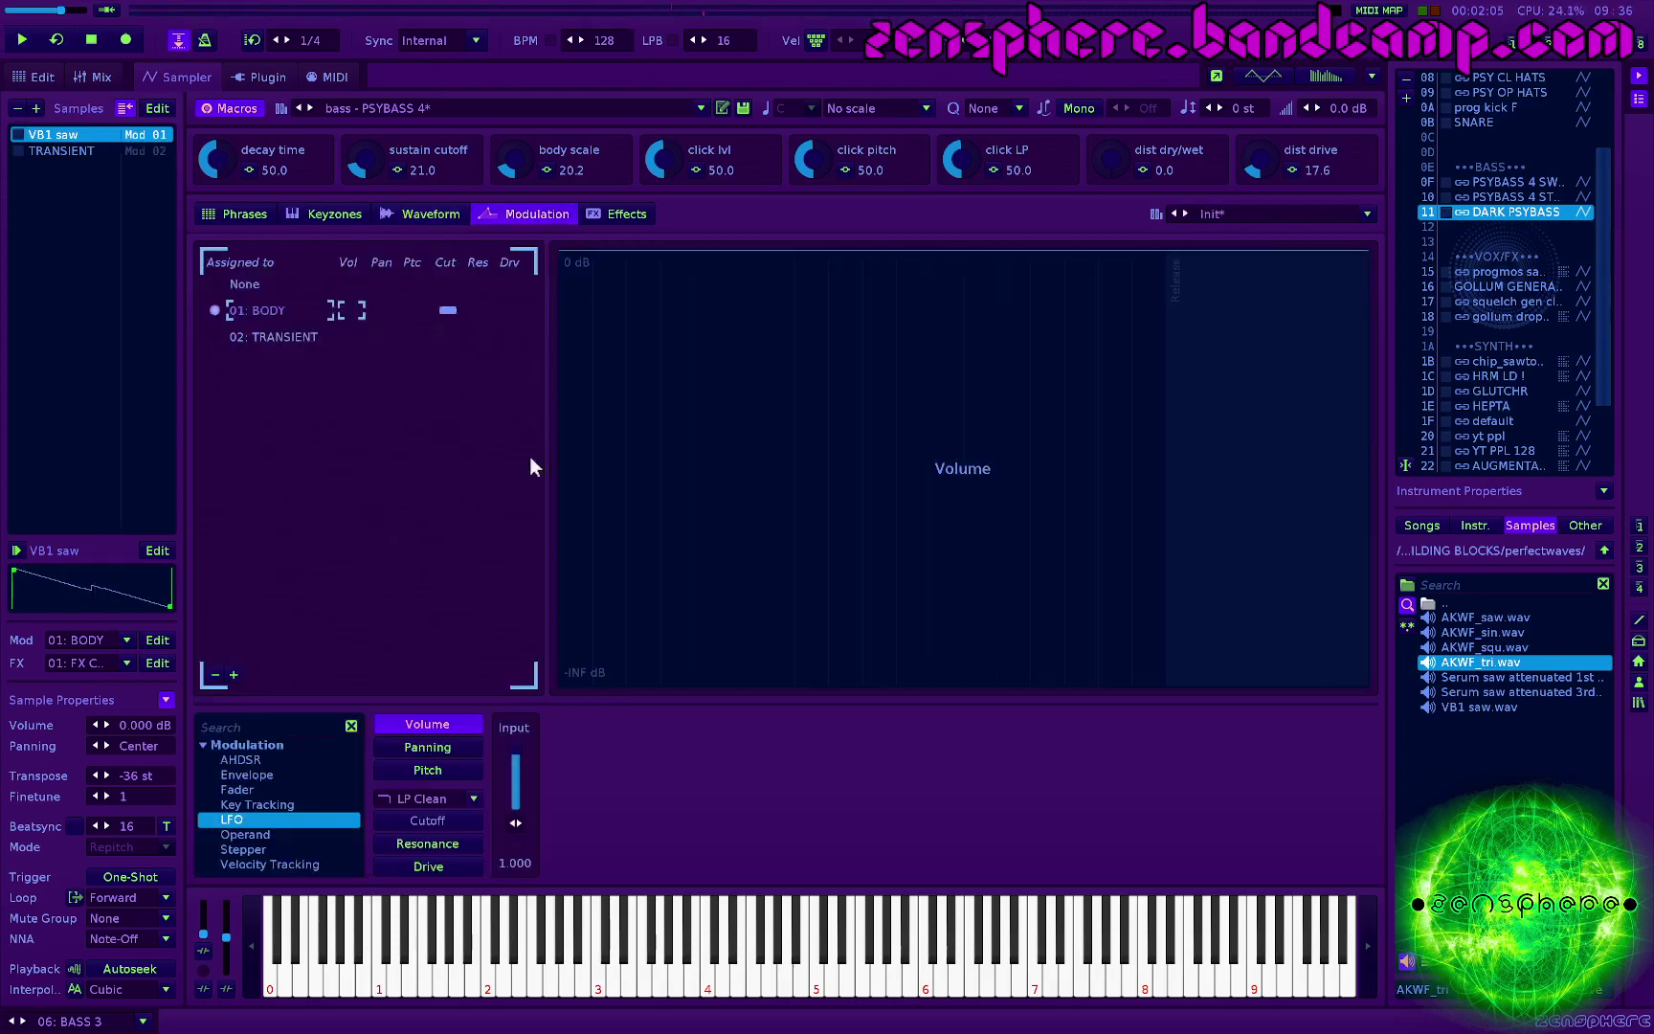
{"action": "left_click", "coordinate": [442, 819]}
Step: Tune body scale to 14.2, the sustain cutoff, and decay time to 59.6 while auditioning
{"action": "left_click_drag", "start_coordinate": [542, 177], "coordinate": [542, 212]}
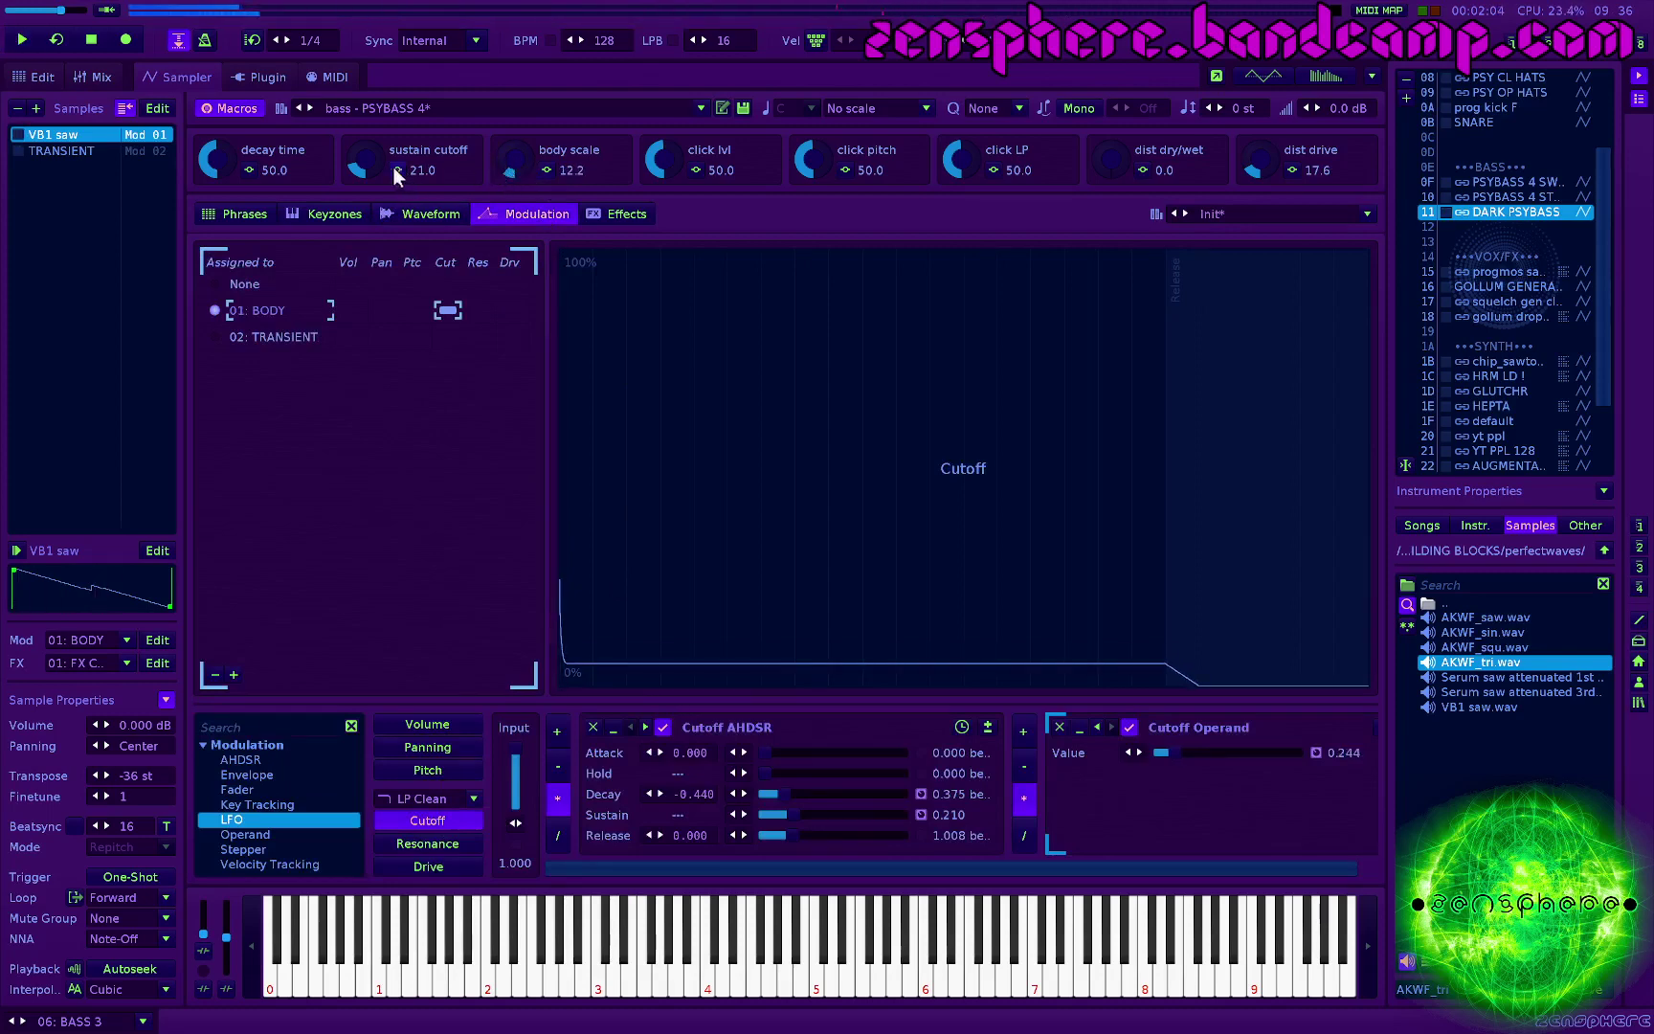
{"action": "left_click_drag", "start_coordinate": [512, 167], "coordinate": [512, 131]}
{"action": "key", "text": "space"}
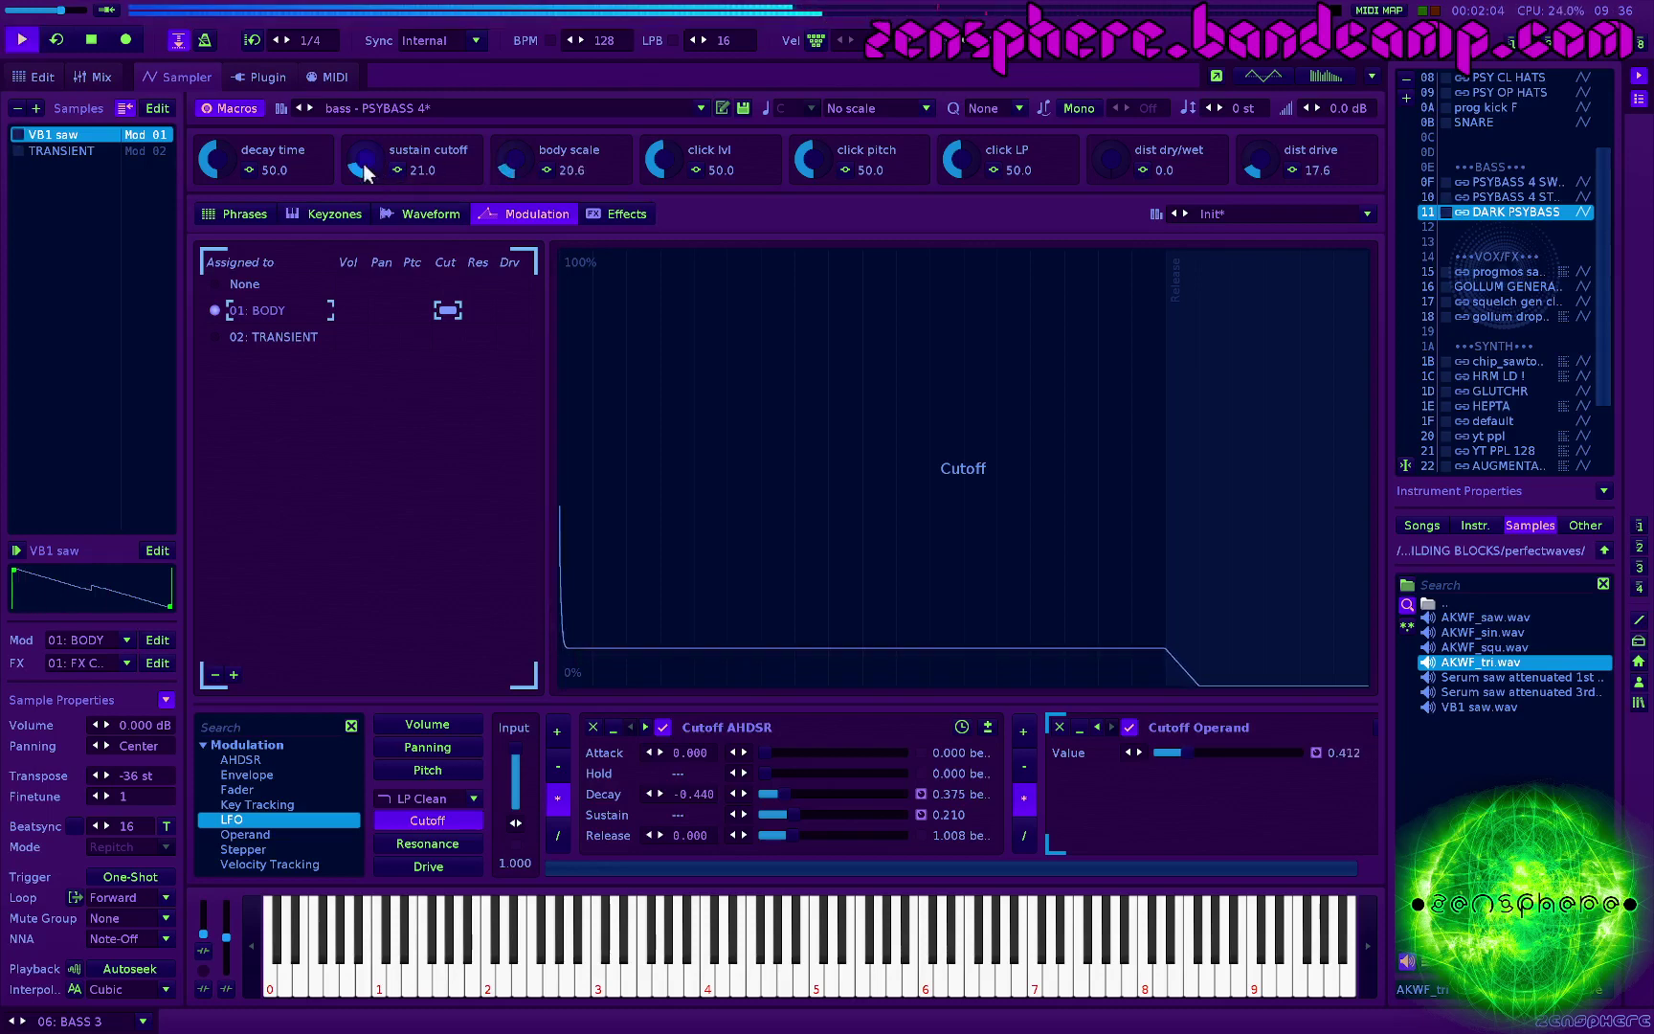
{"action": "left_click_drag", "start_coordinate": [362, 171], "coordinate": [363, 234]}
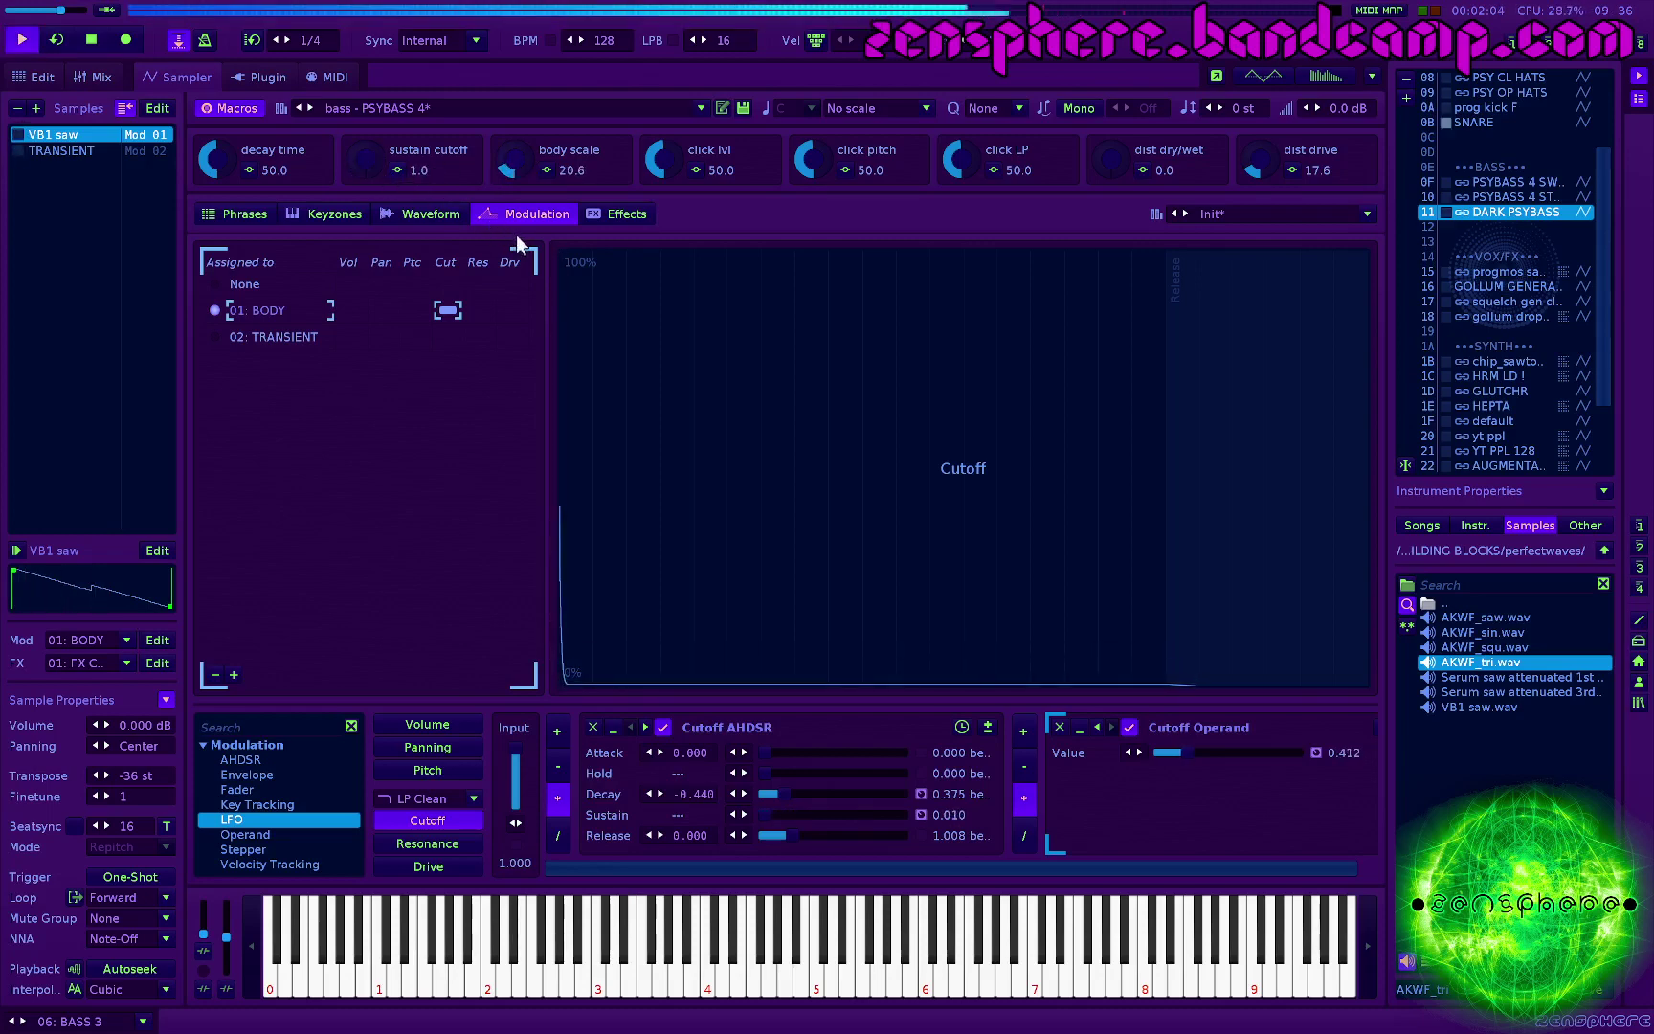
{"action": "key", "text": "space"}
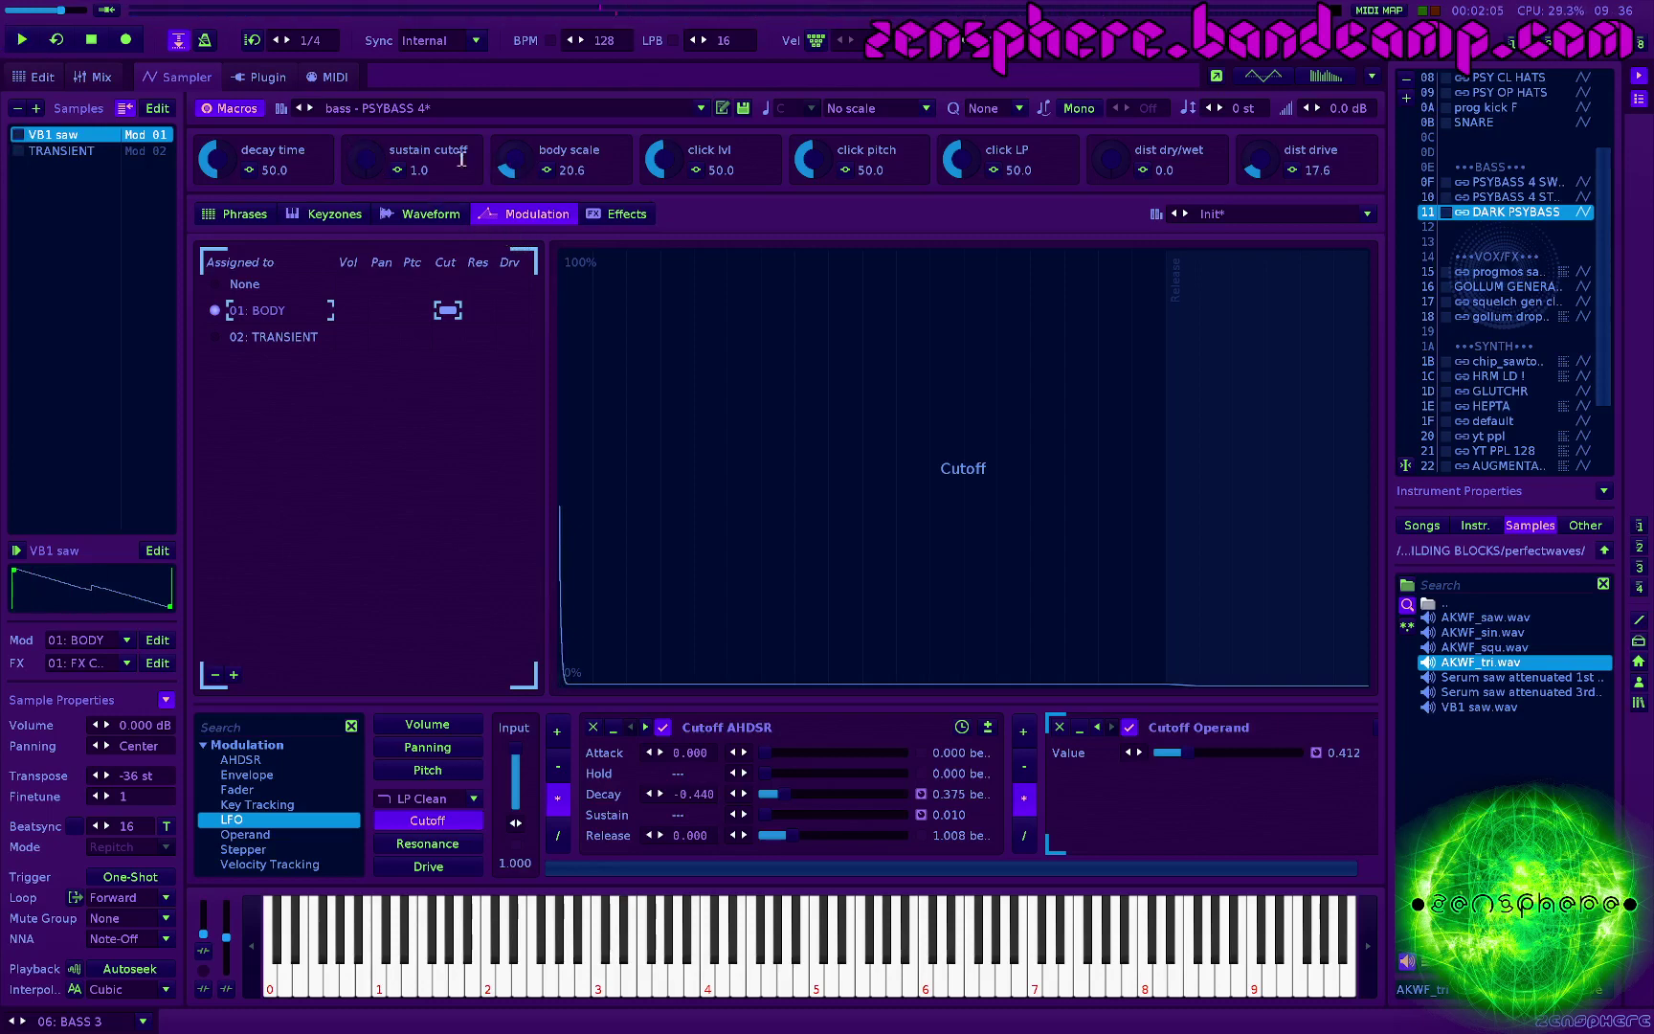
{"action": "left_click_drag", "start_coordinate": [521, 168], "coordinate": [522, 178]}
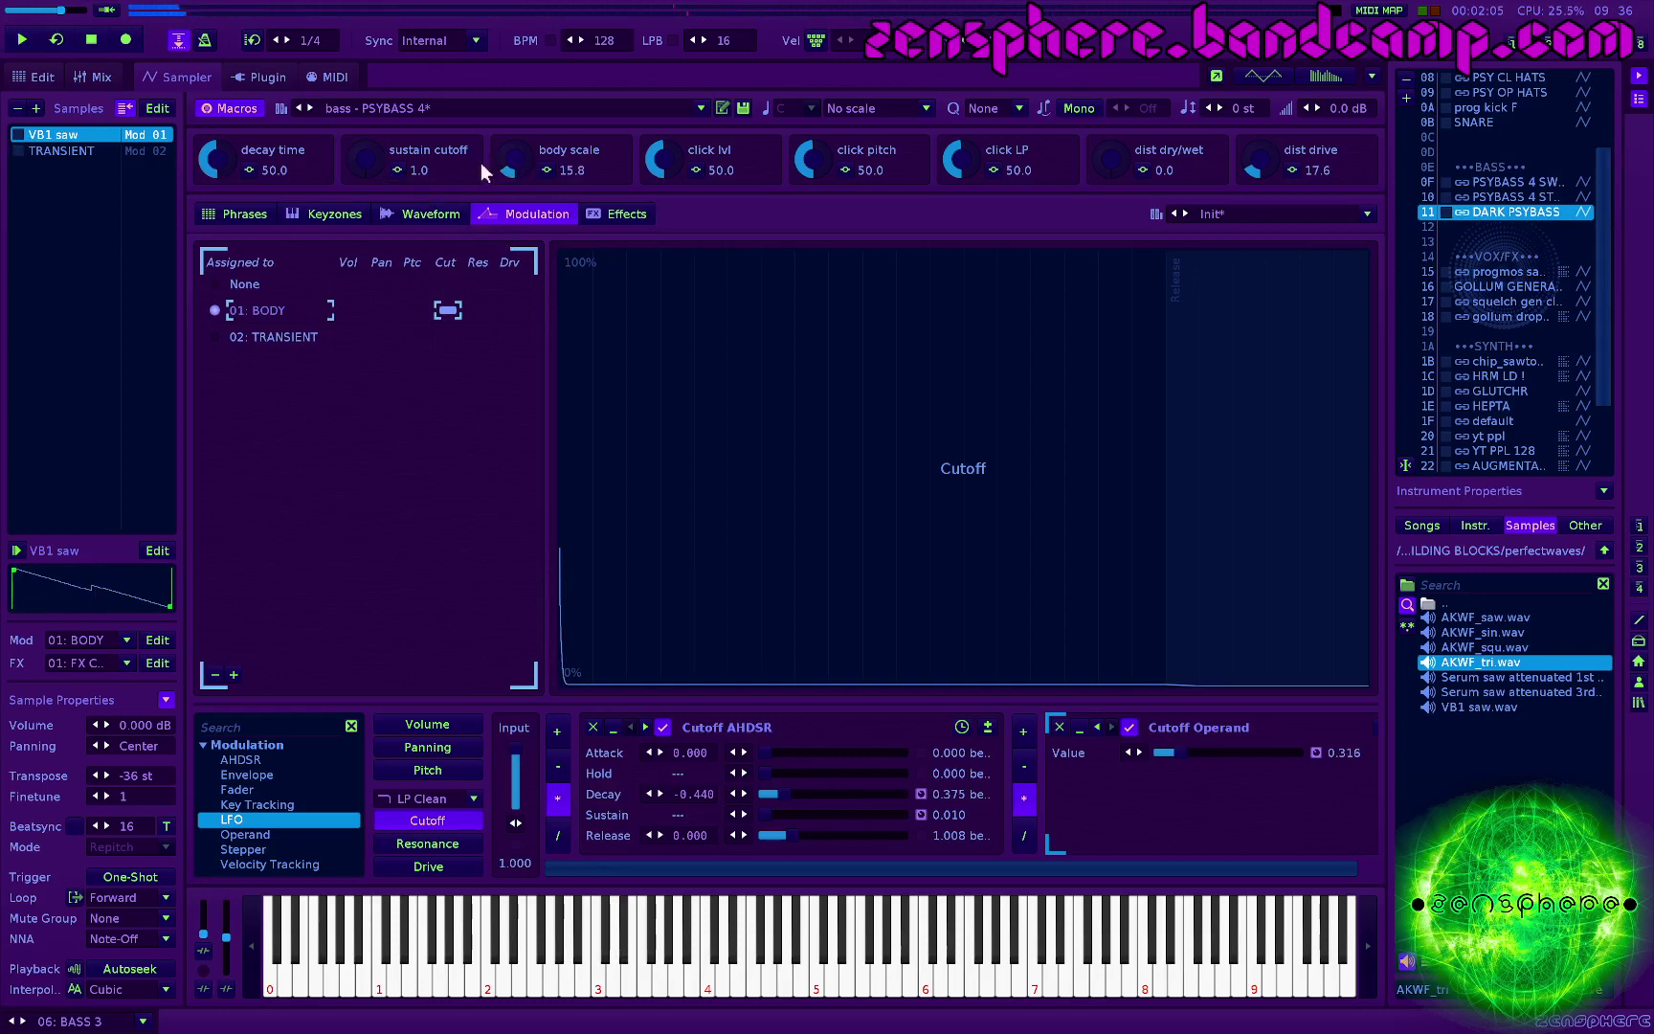
{"action": "left_click_drag", "start_coordinate": [366, 170], "coordinate": [366, 96]}
{"action": "key", "text": "space"}
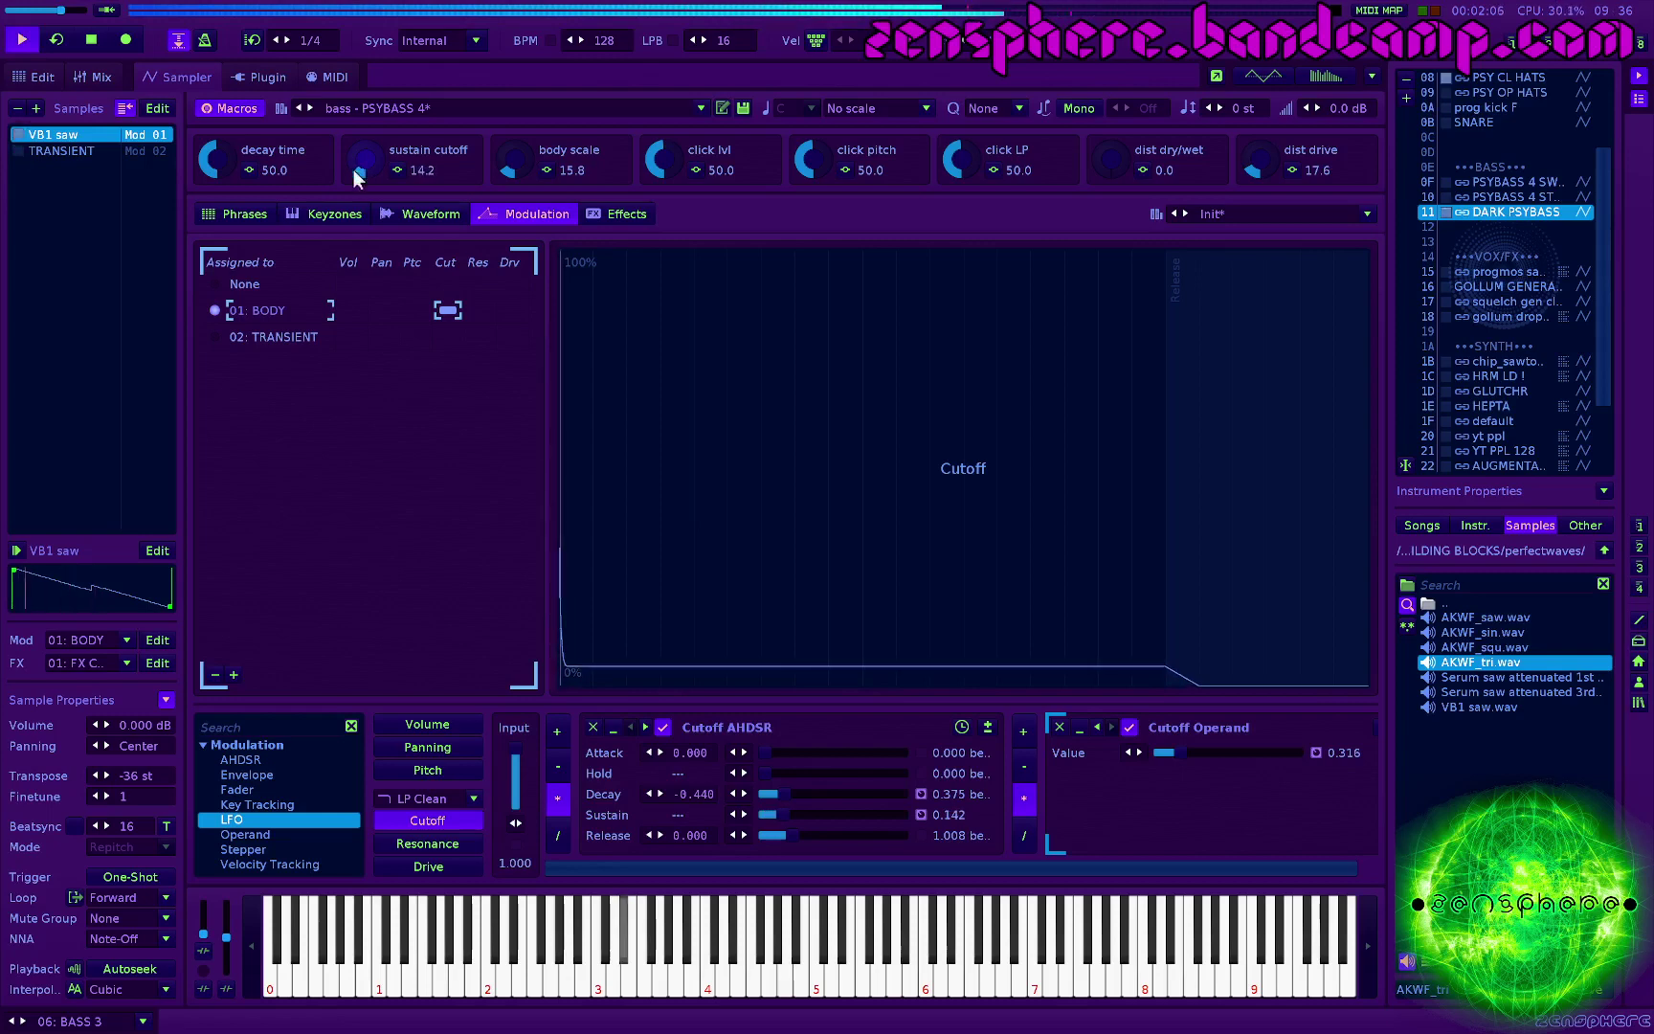
{"action": "left_click_drag", "start_coordinate": [215, 163], "coordinate": [216, 147]}
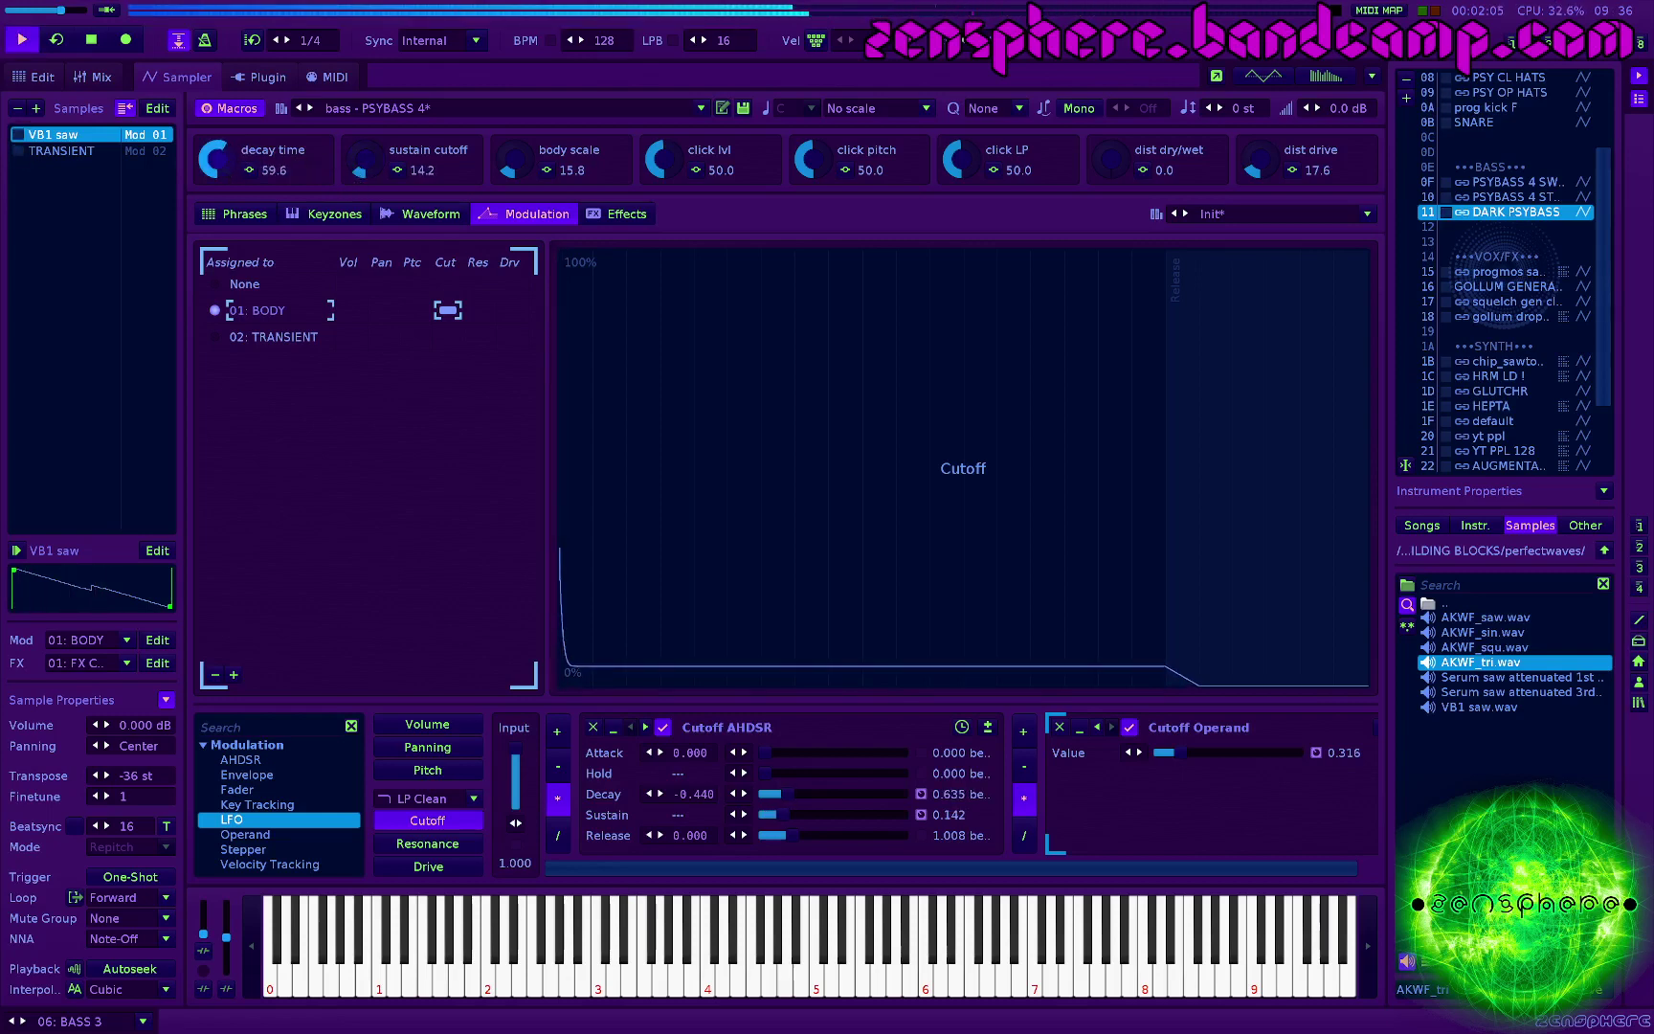
{"action": "key", "text": "space"}
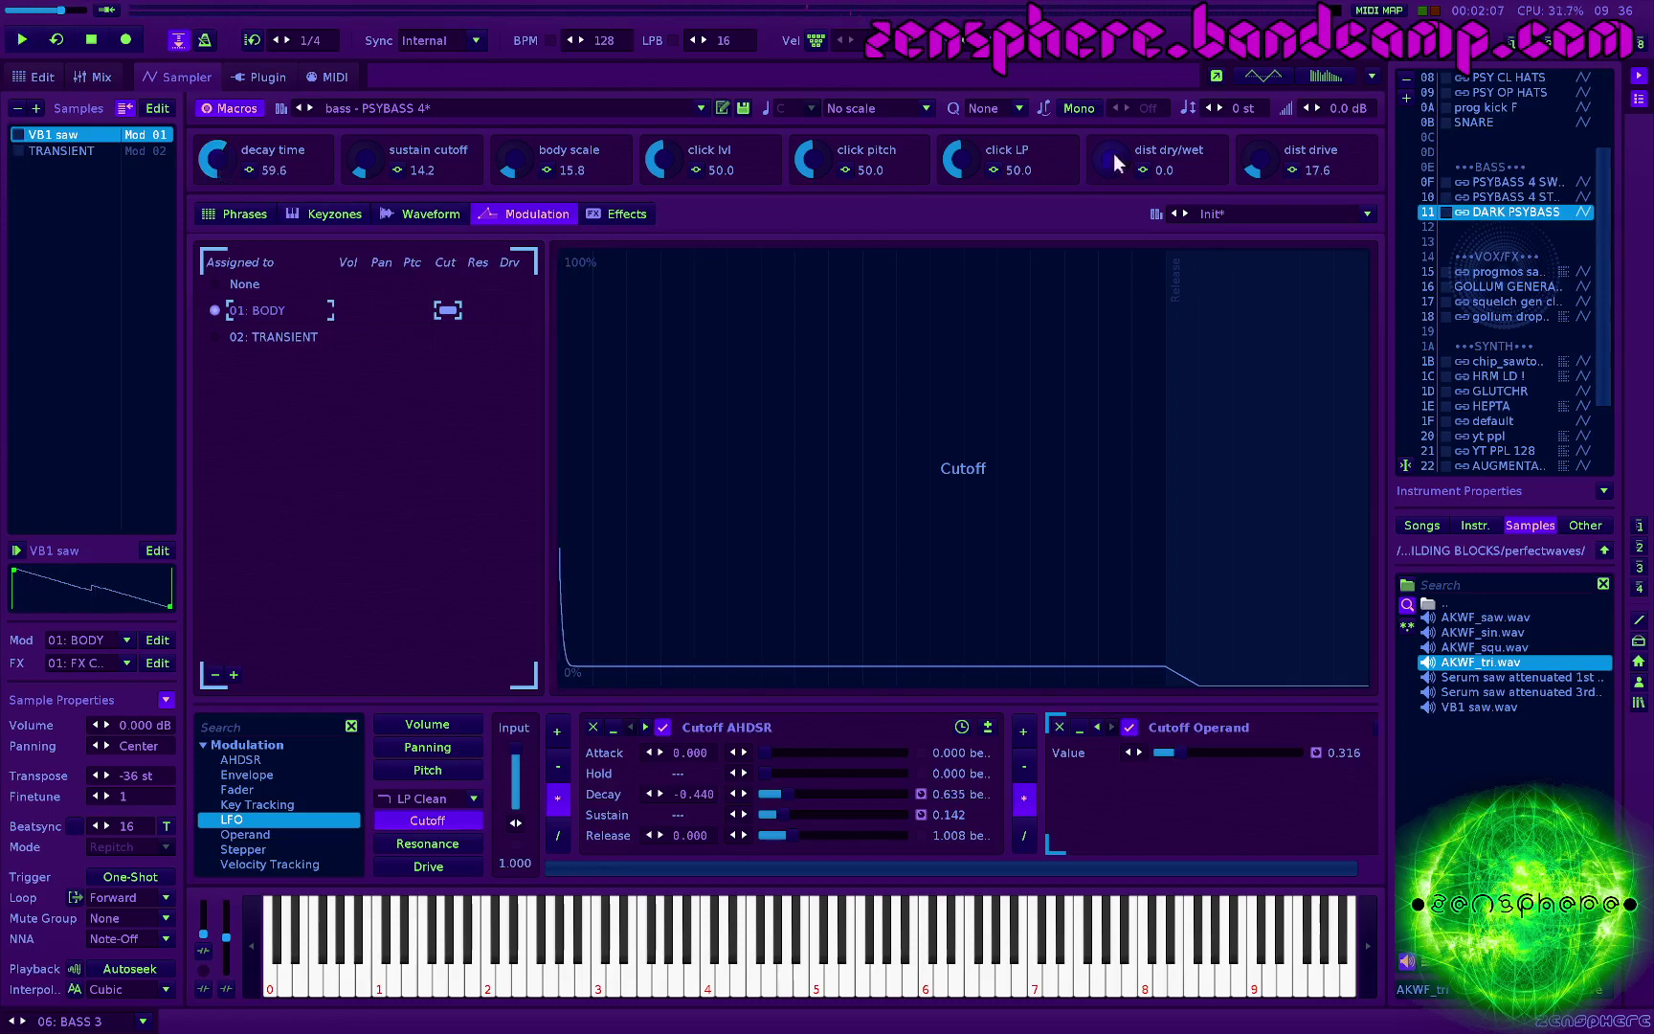
Step: Blend in distortion with dry/wet 15.2 and audition the distorted bass
{"action": "left_click_drag", "start_coordinate": [1113, 157], "coordinate": [1126, 163]}
{"action": "key", "text": "space"}
{"action": "key", "text": "space"}
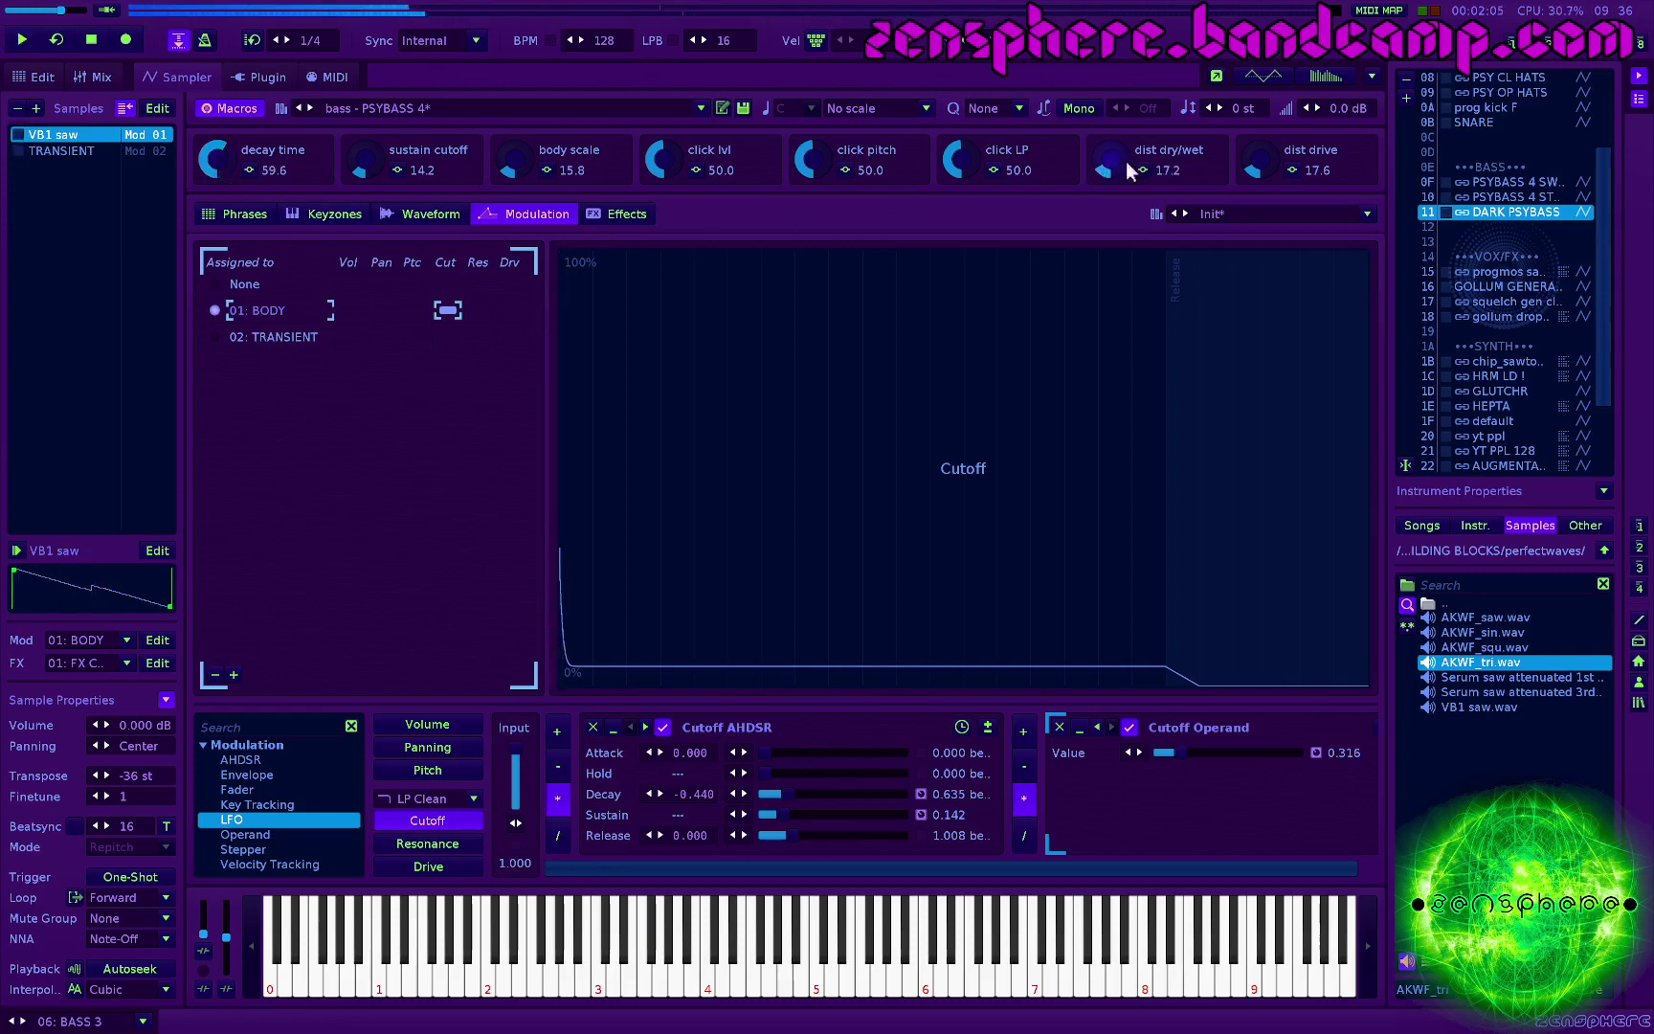
{"action": "key", "text": "space"}
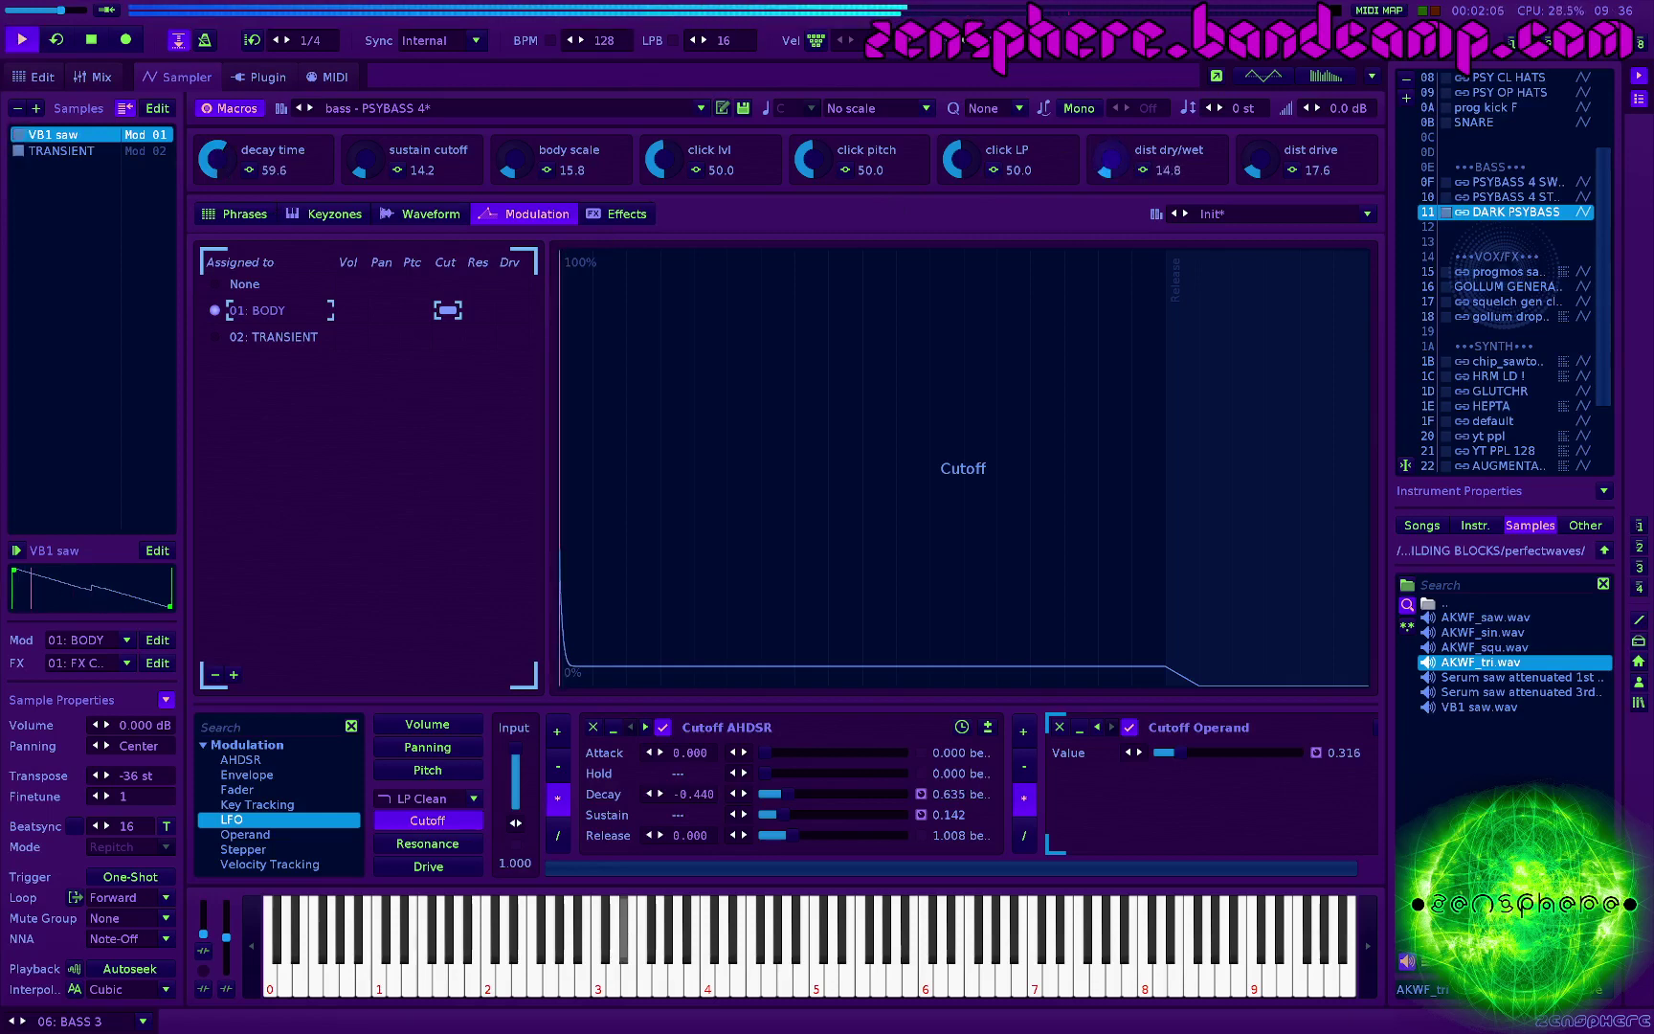
{"action": "key", "text": "space"}
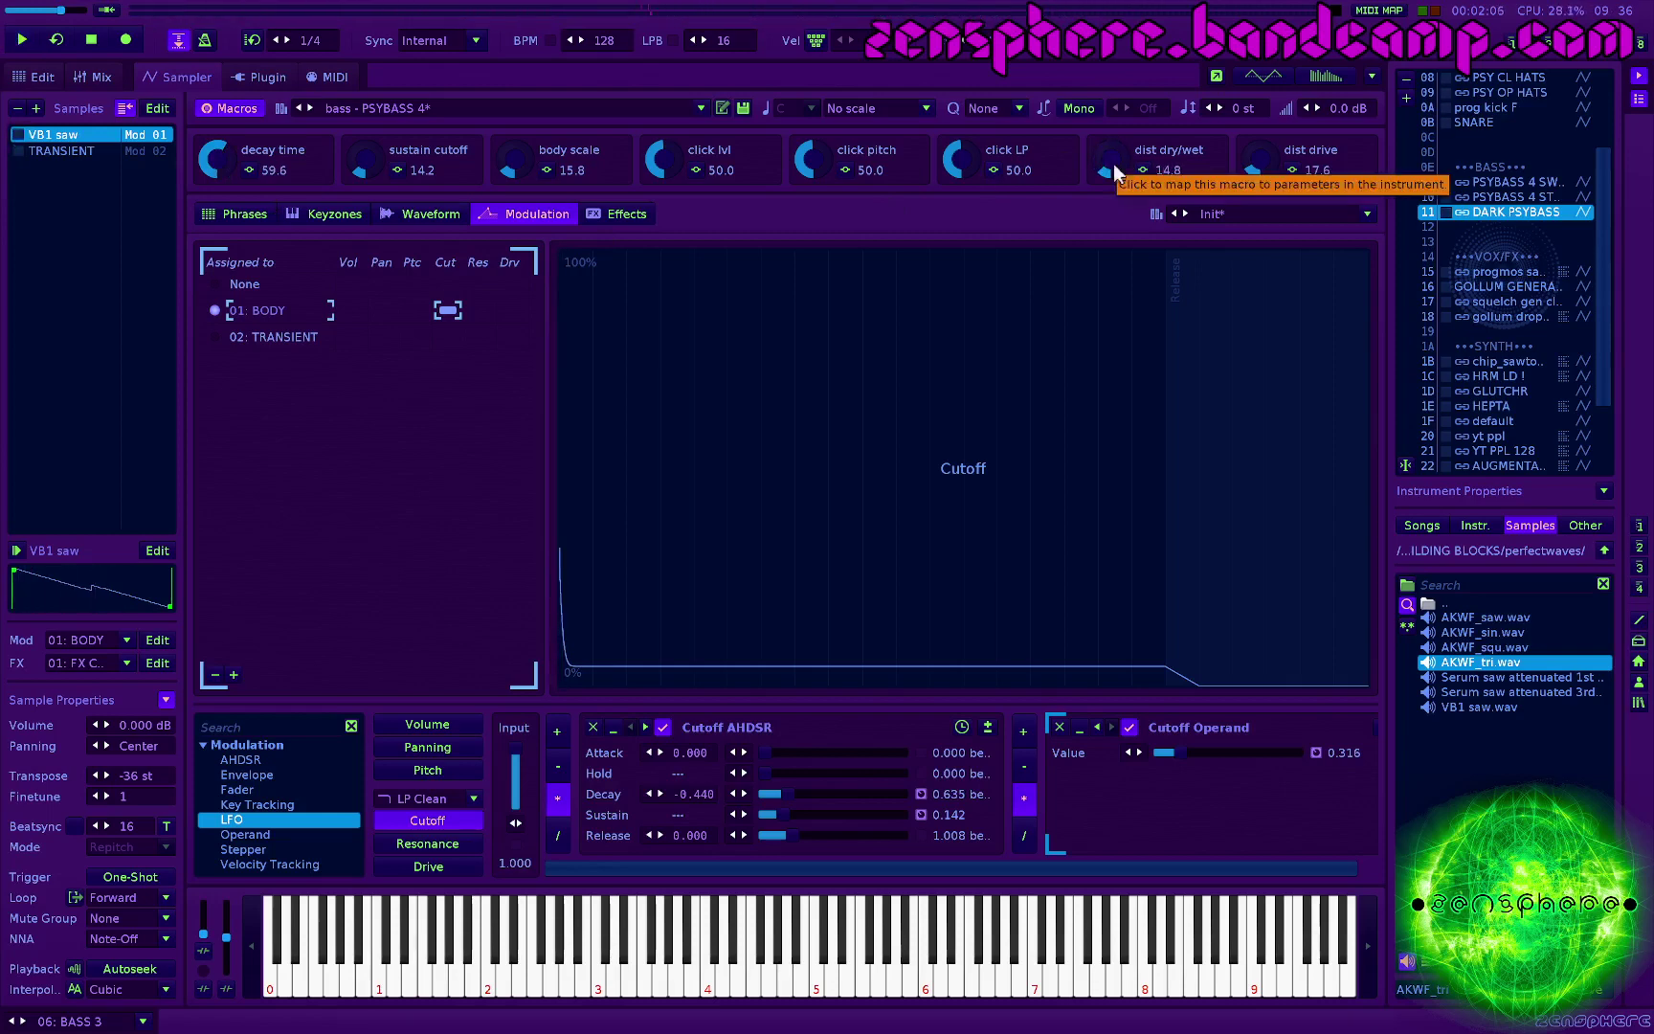
{"action": "key", "text": "space"}
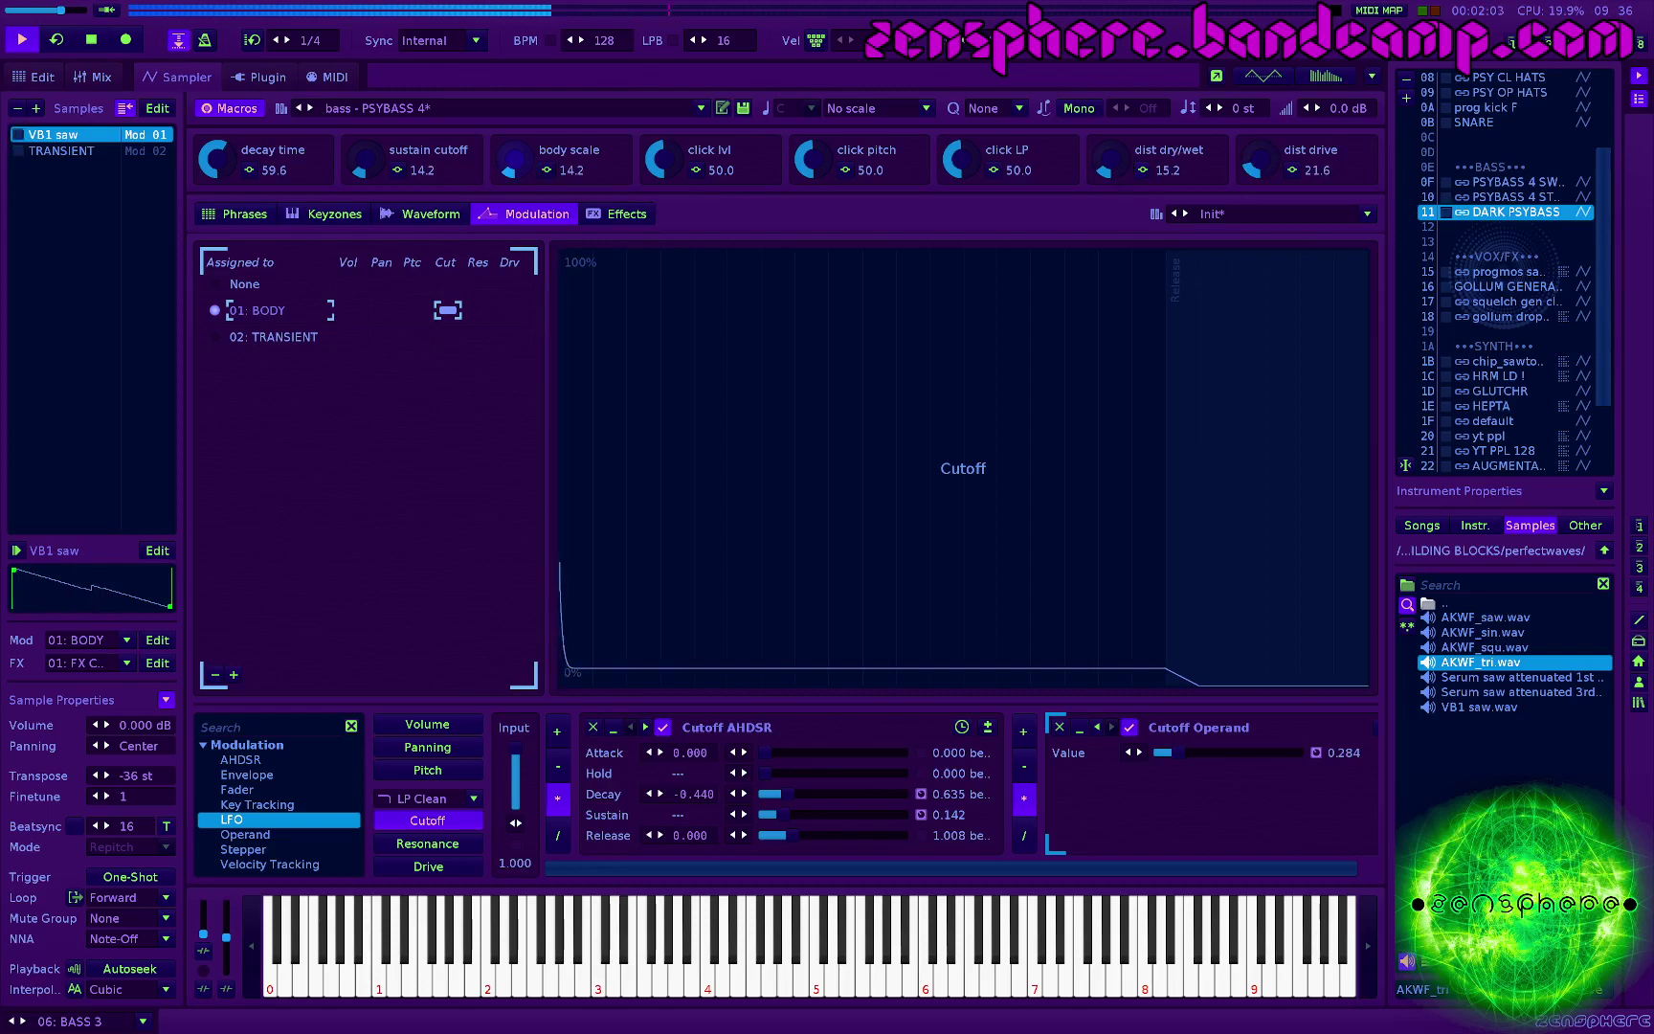
Step: Lower Amount 2 of FX Chain 01's #Multiband Send to -12.48 dB
{"action": "left_click", "coordinate": [625, 215]}
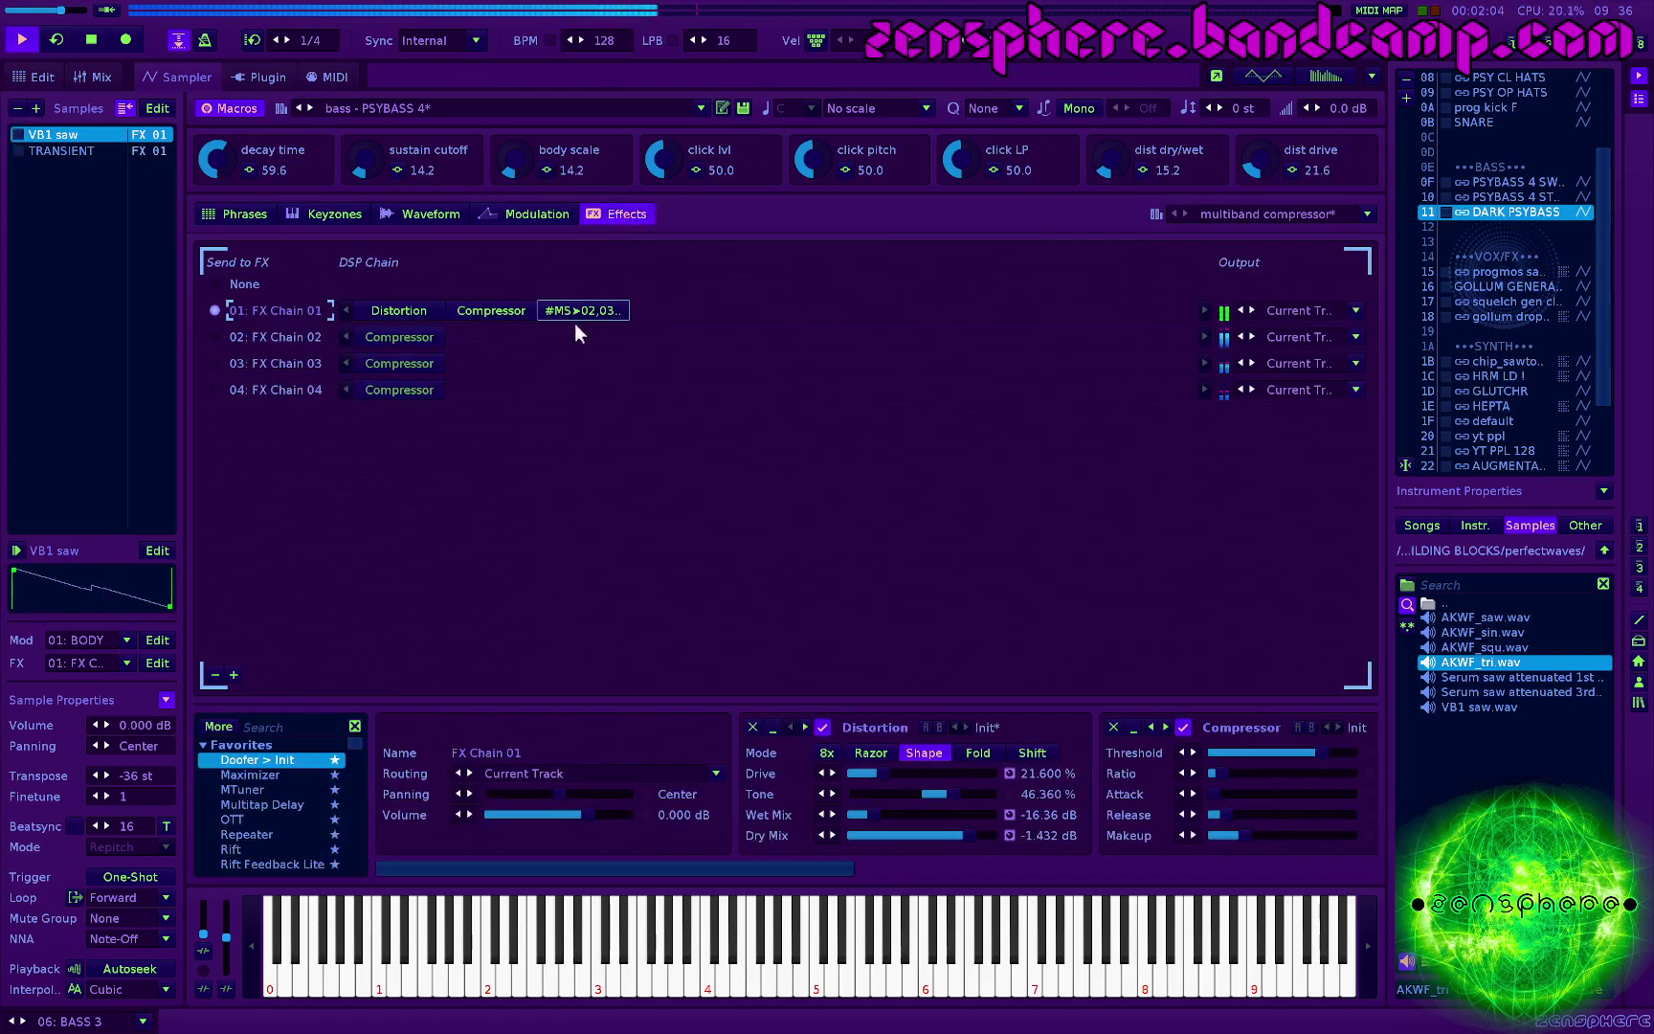
{"action": "left_click", "coordinate": [408, 341]}
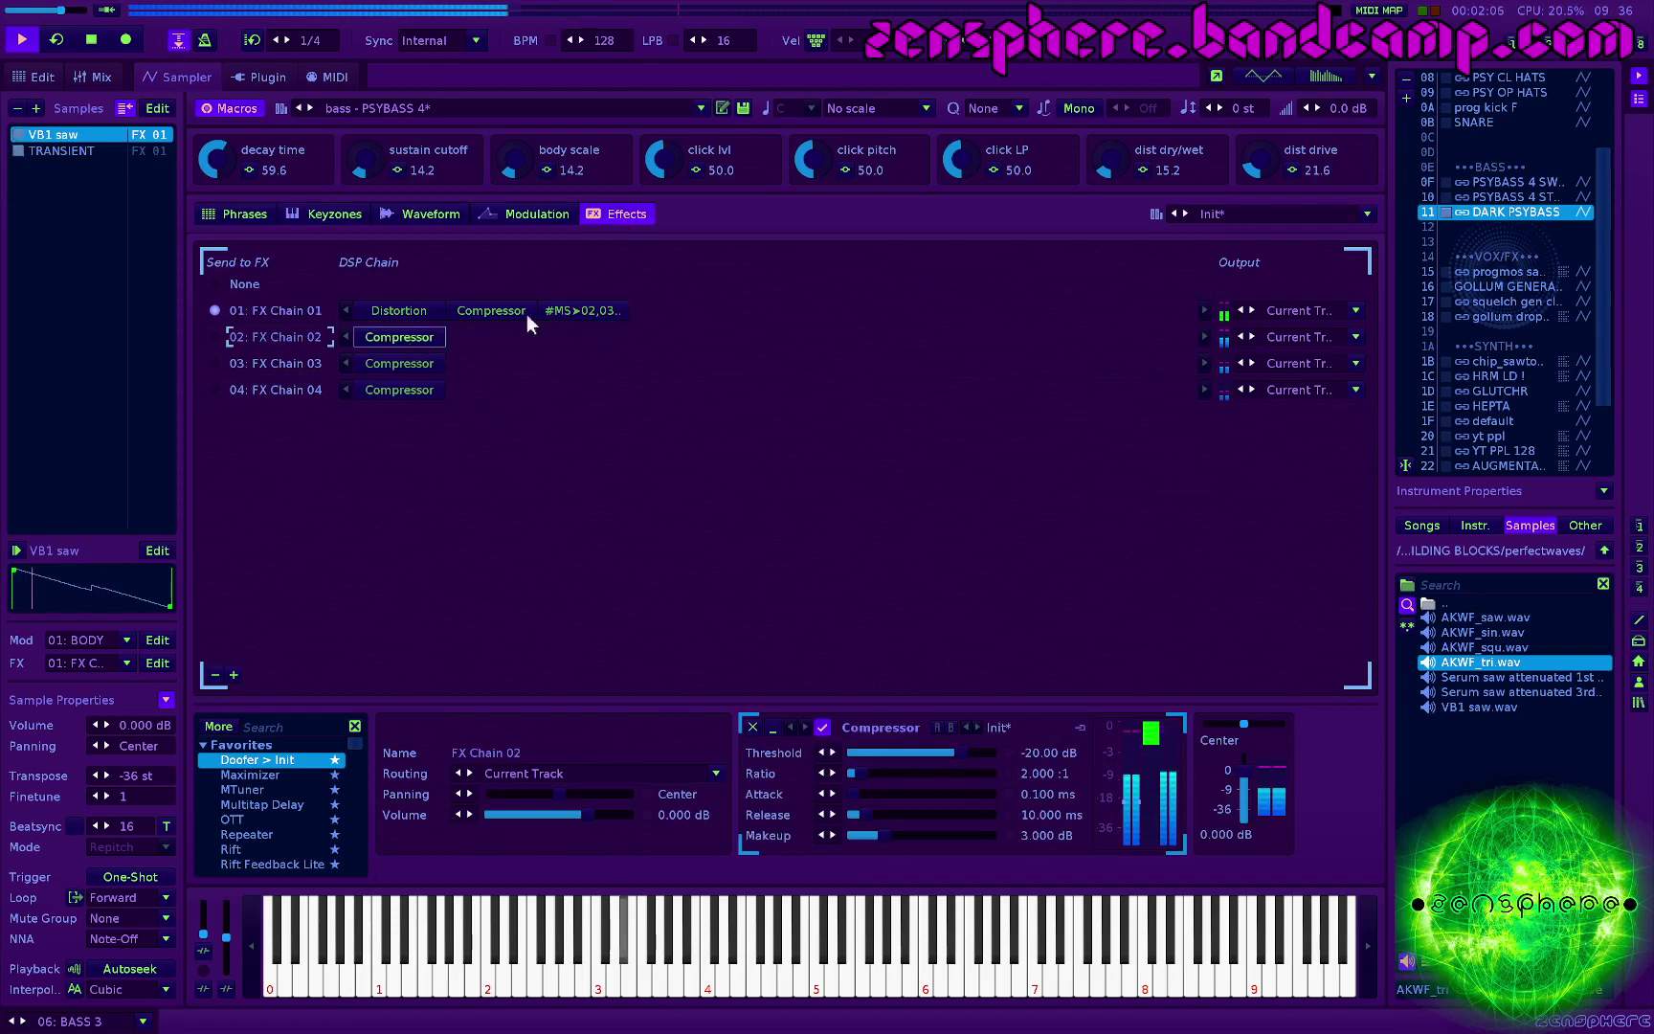
{"action": "left_click", "coordinate": [570, 310]}
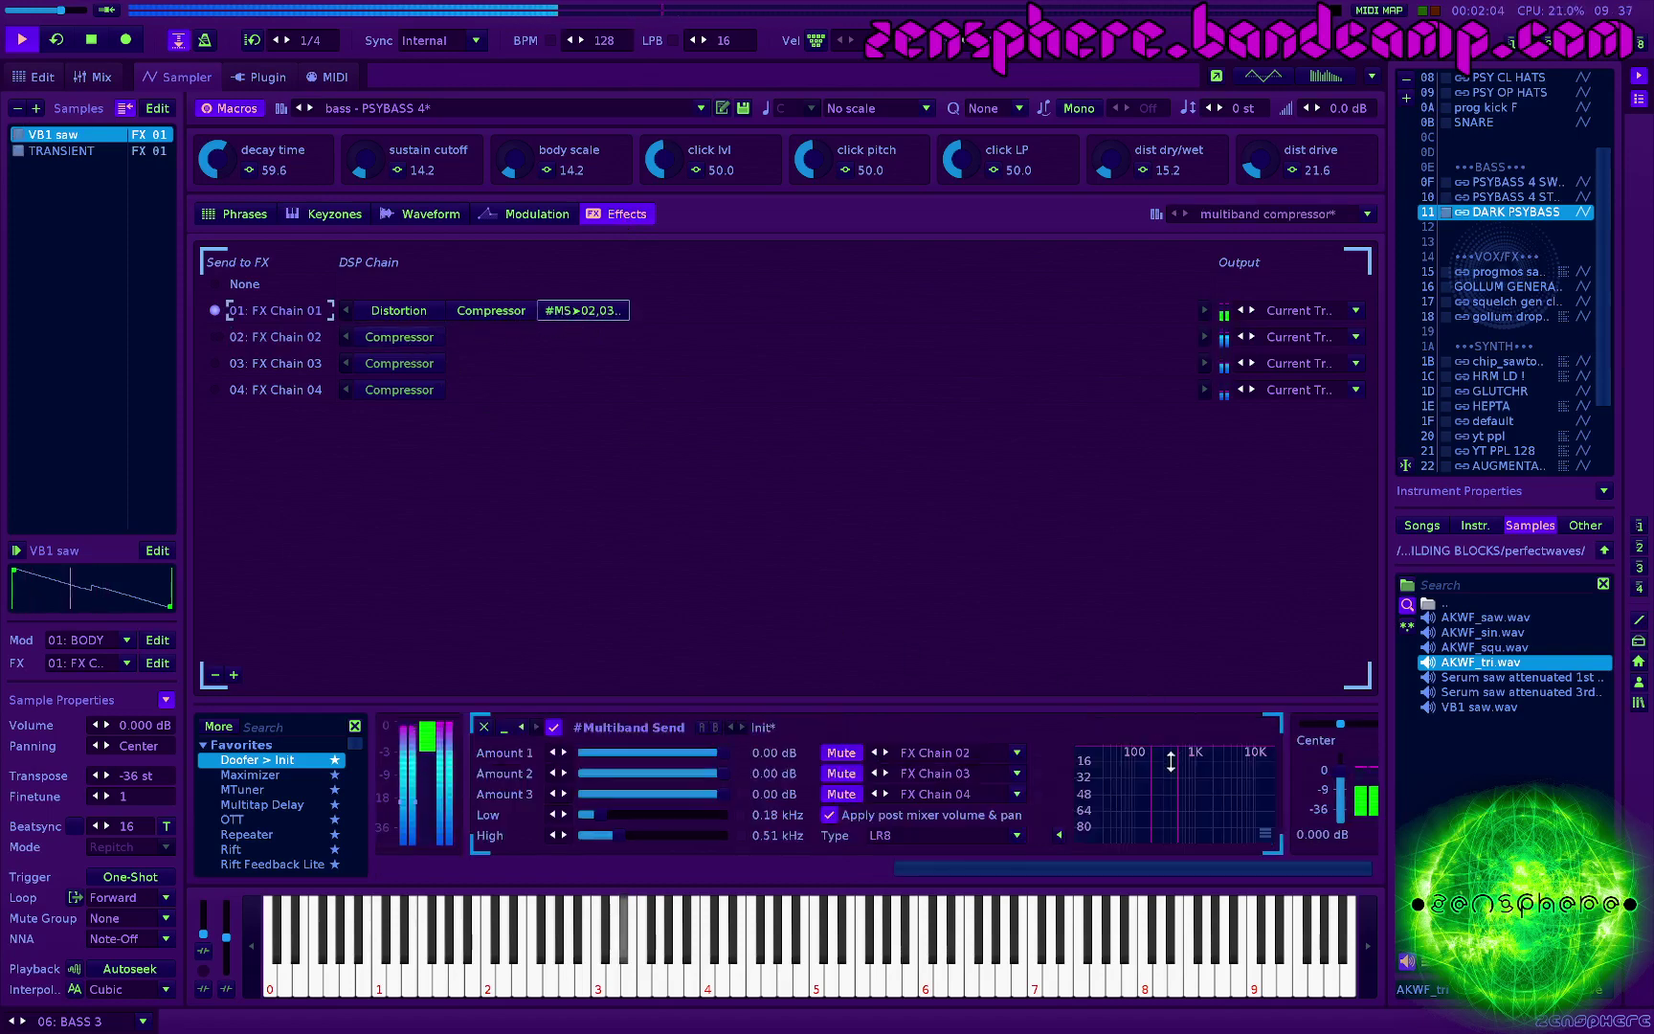
{"action": "key", "text": "F1"}
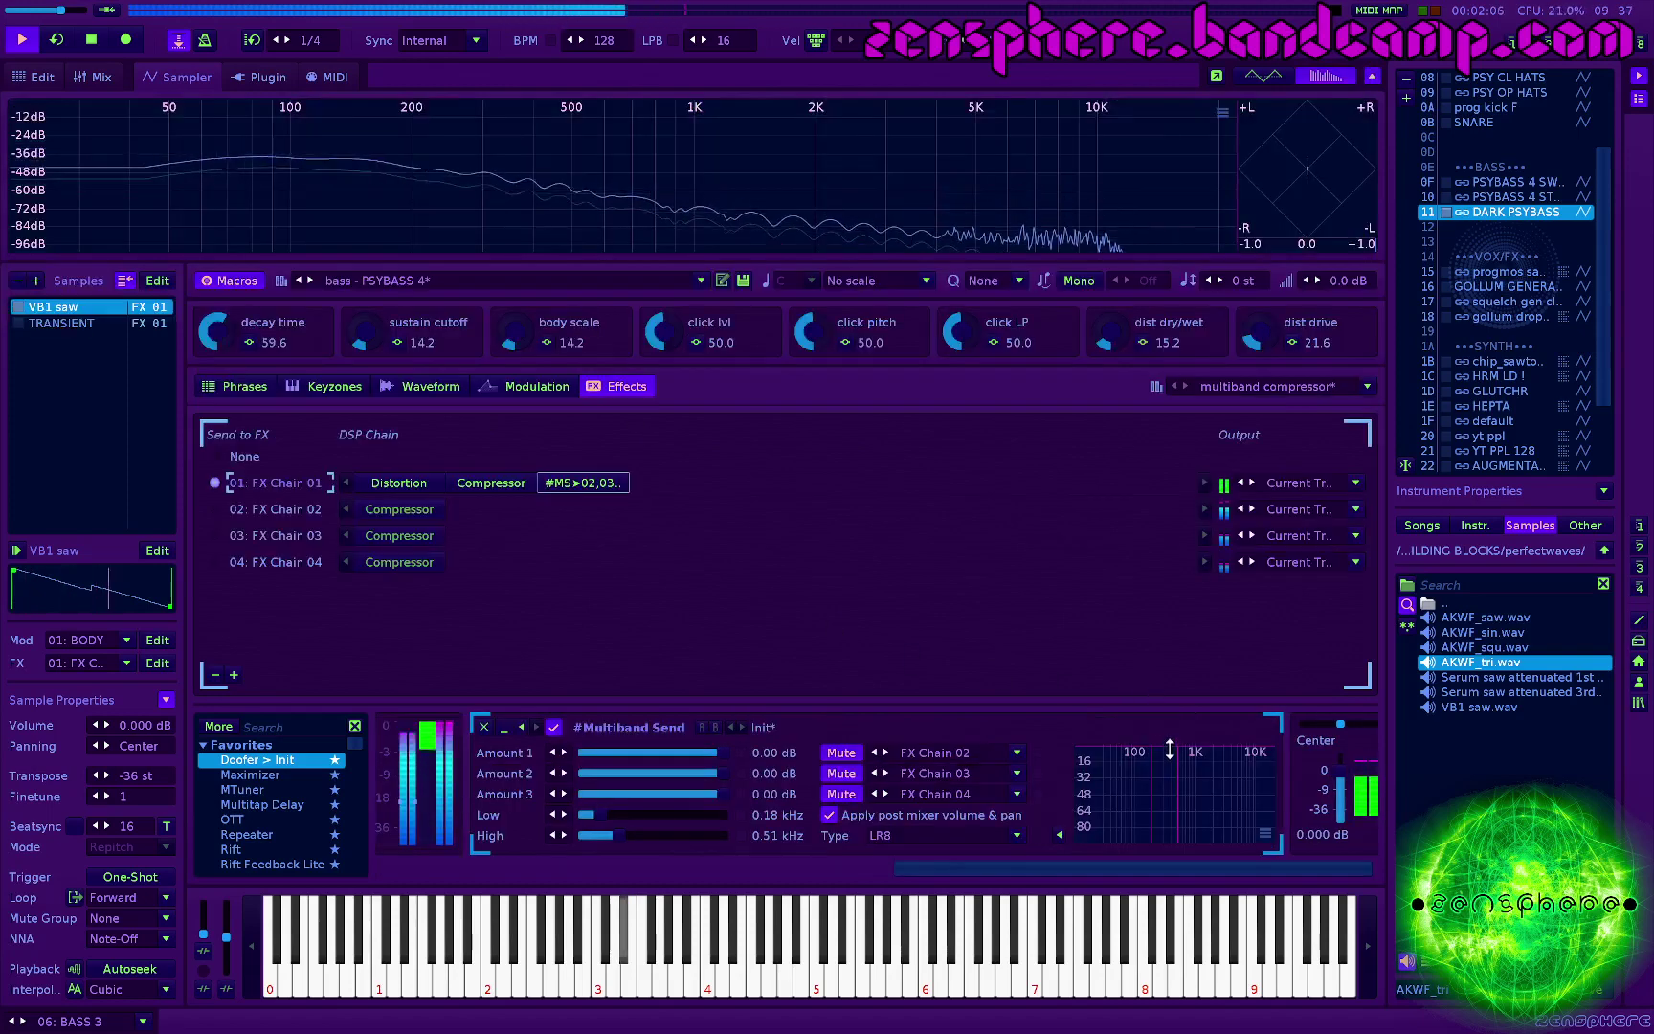
{"action": "left_click_drag", "start_coordinate": [1168, 746], "coordinate": [1161, 772]}
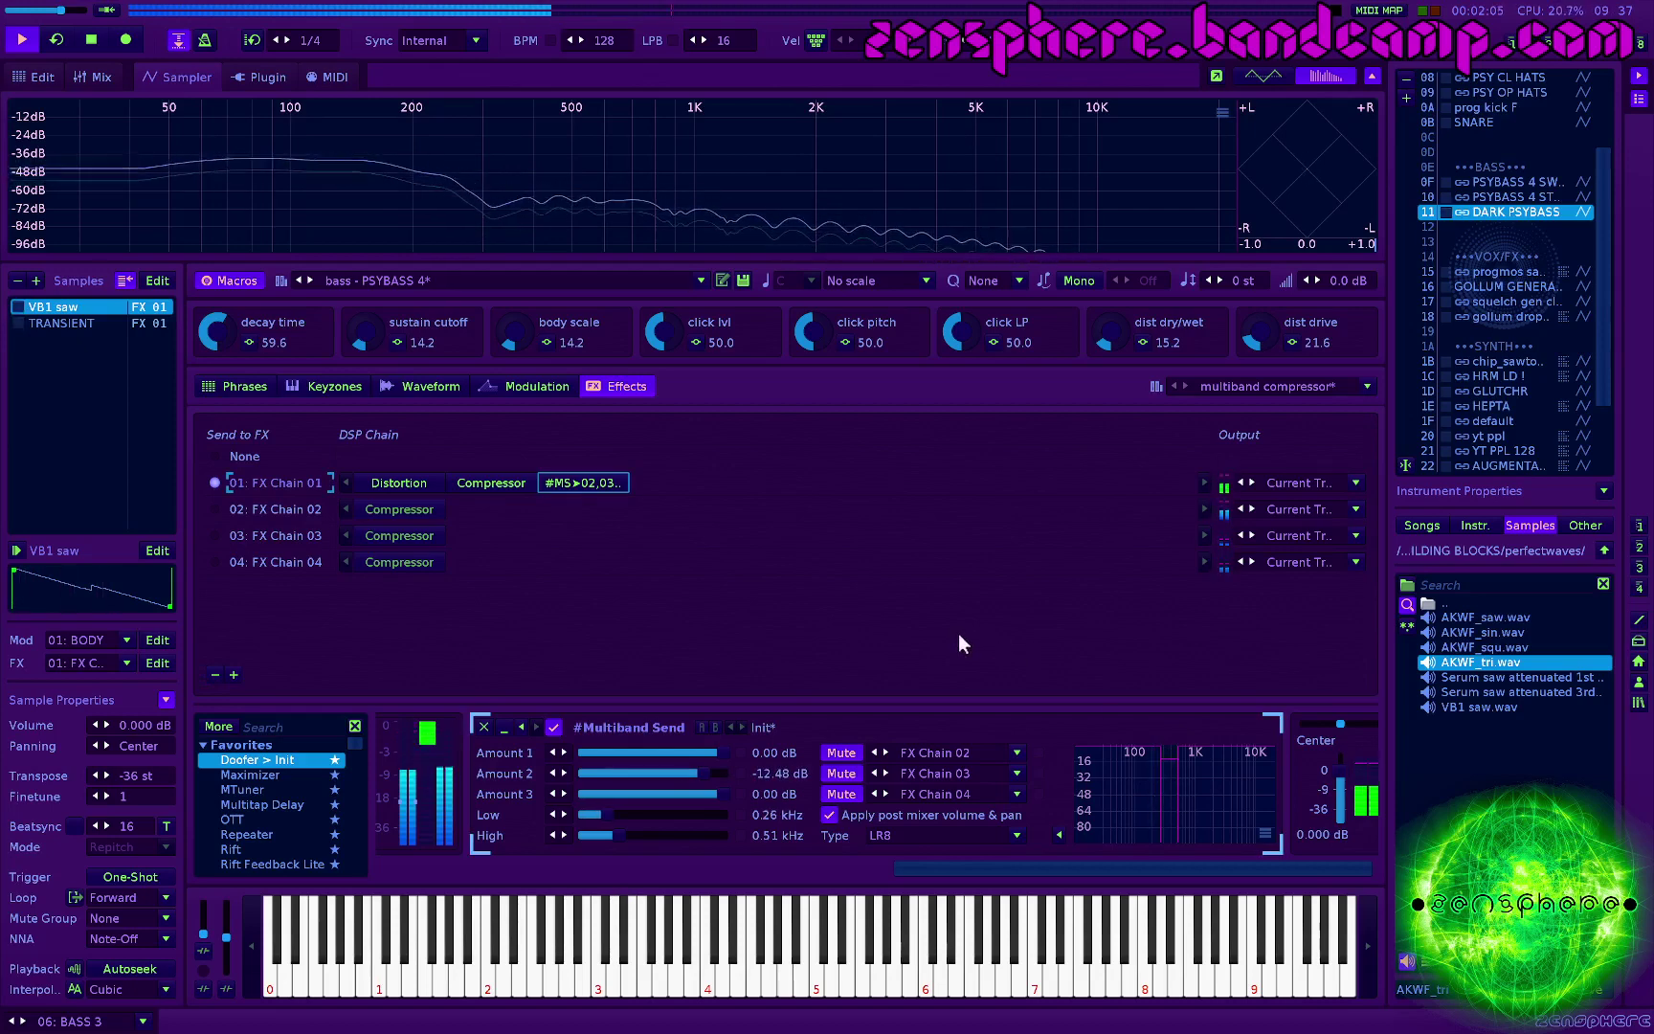
{"action": "key", "text": "F3"}
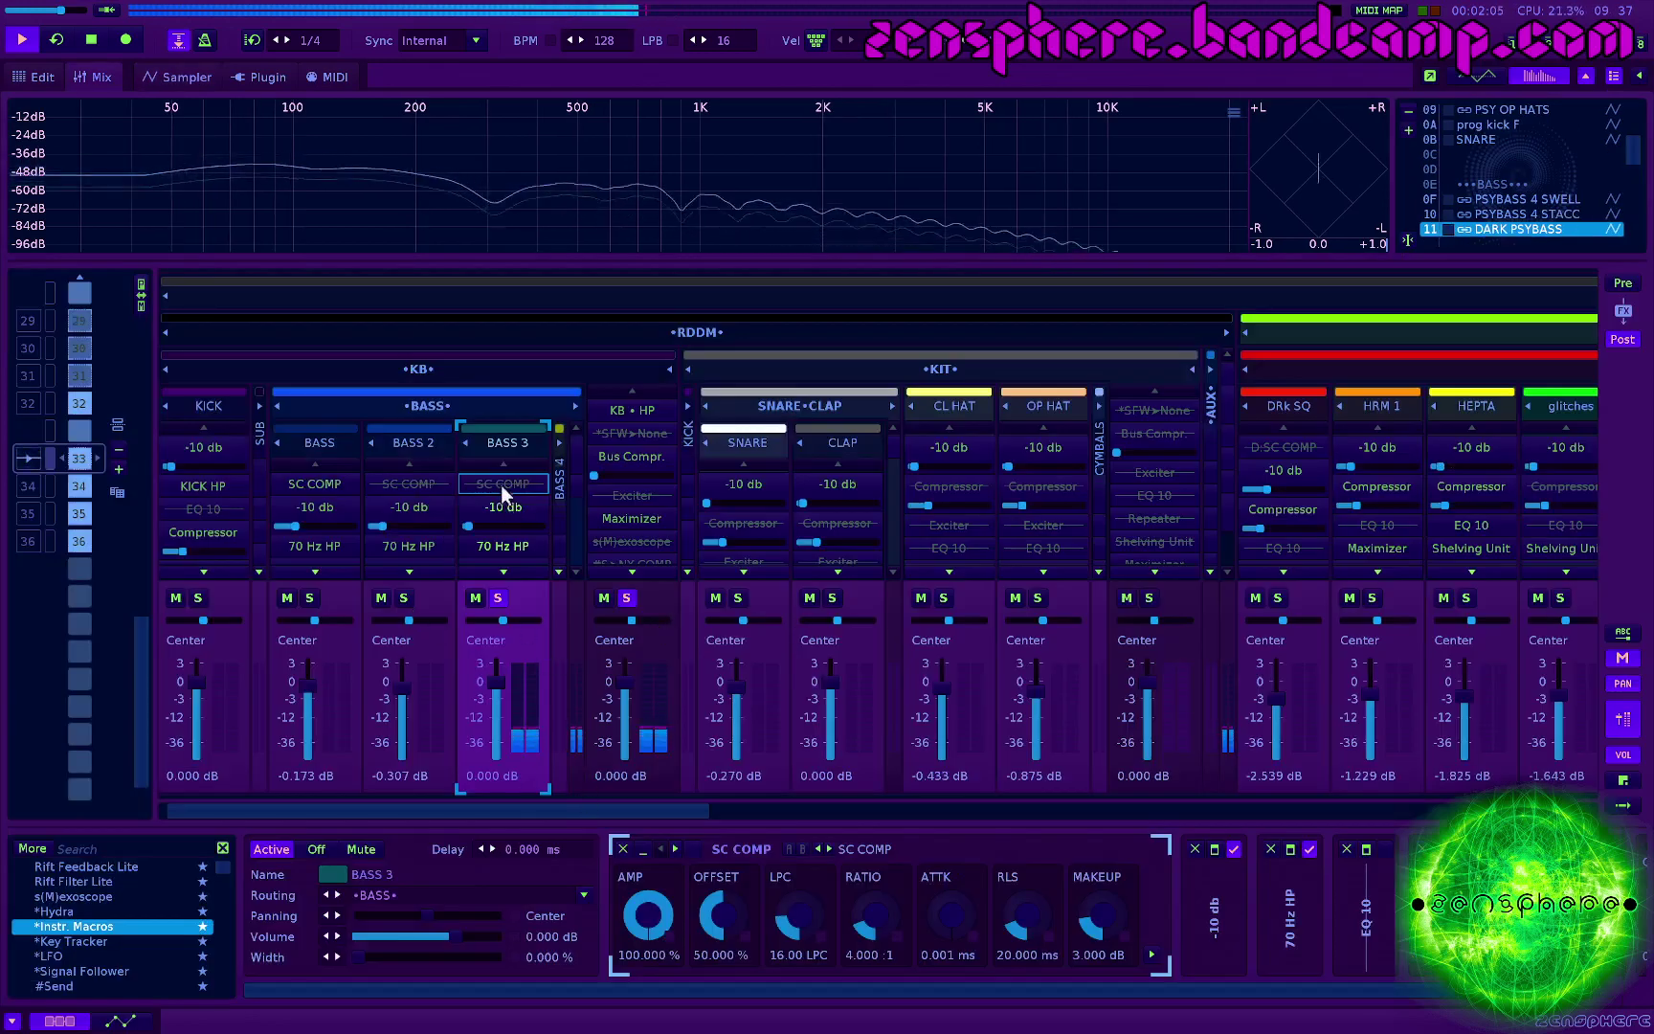
Step: Raise the BASS 3 compressor's ratio to 5.463:1 while auditioning
{"action": "left_click_drag", "start_coordinate": [468, 527], "coordinate": [475, 526]}
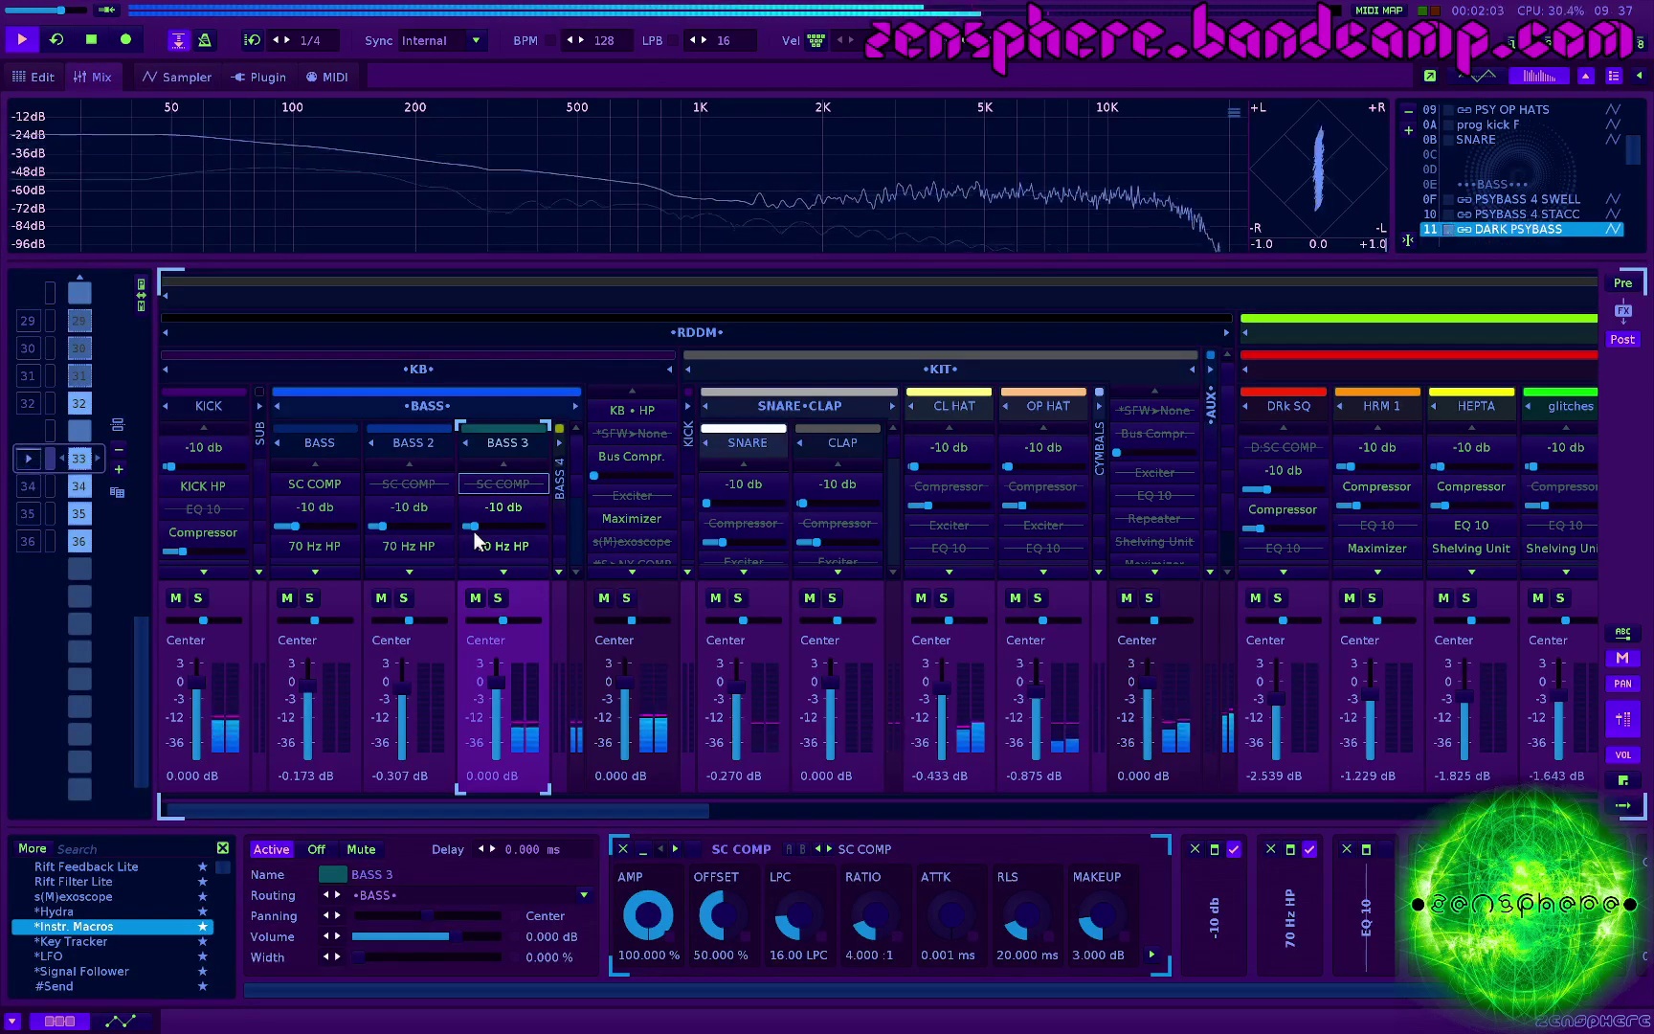
{"action": "key", "text": "ctrl+Tab"}
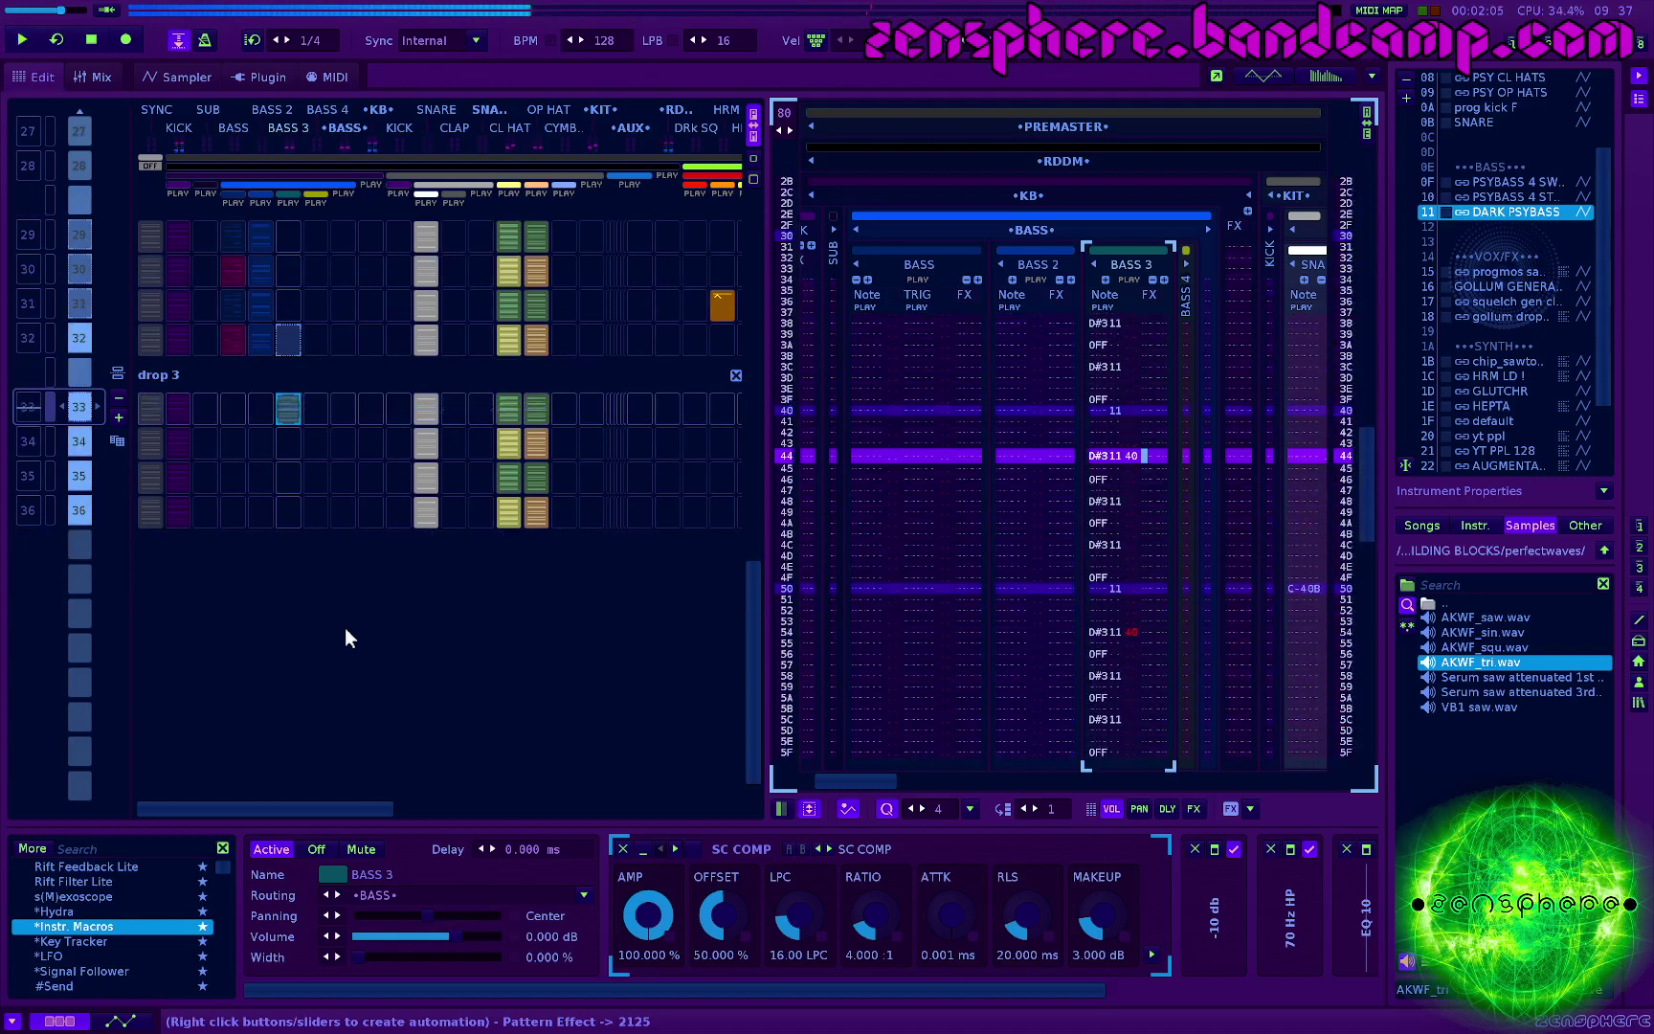
{"action": "key", "text": "ctrl+Tab"}
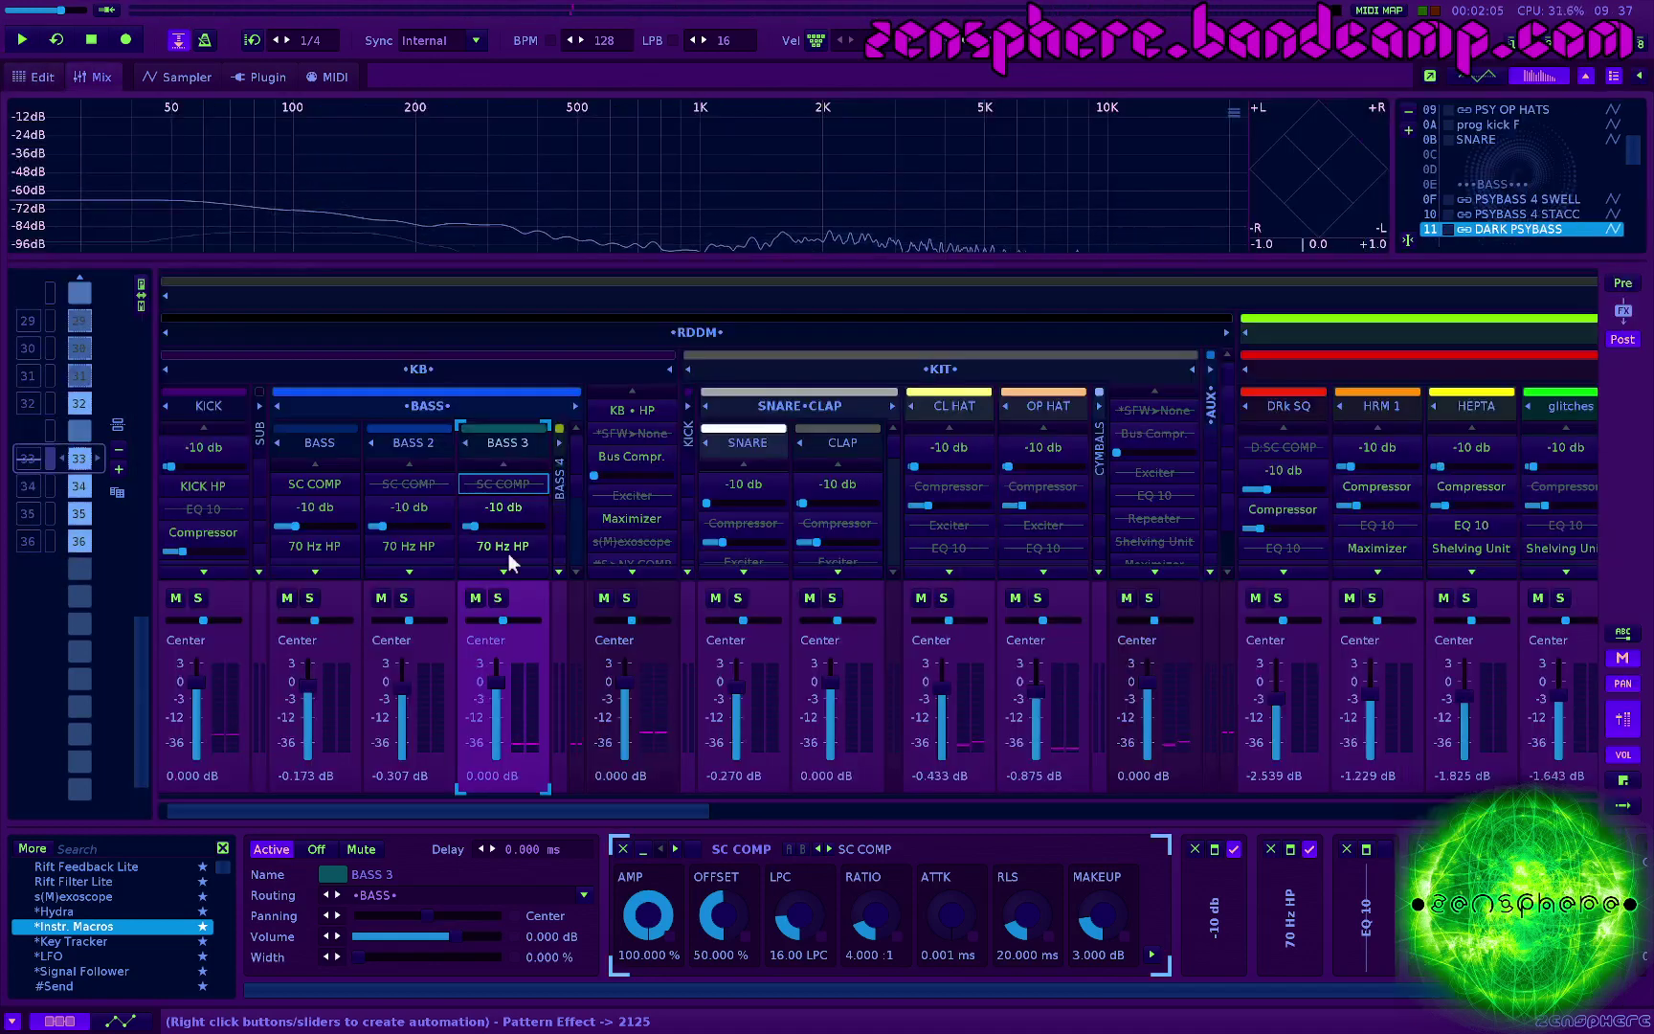
{"action": "scroll", "coordinate": [495, 536], "scroll_direction": "down", "scroll_amount": 2}
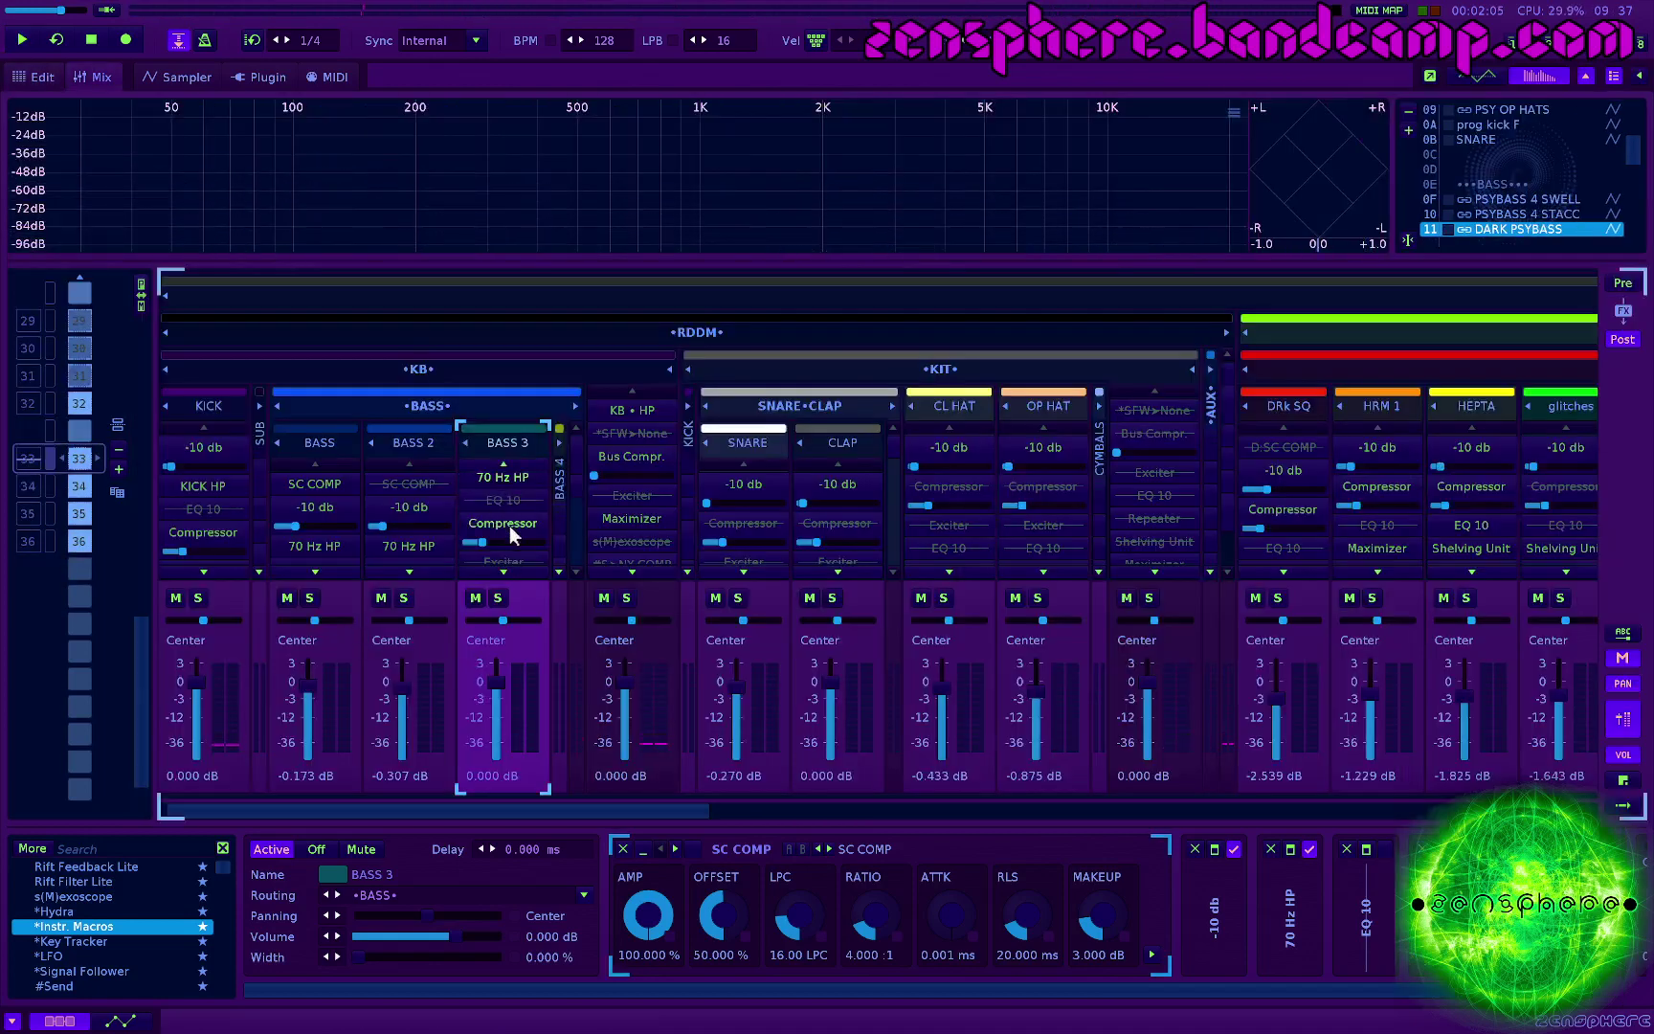
{"action": "left_click", "coordinate": [509, 525]}
{"action": "key", "text": "space"}
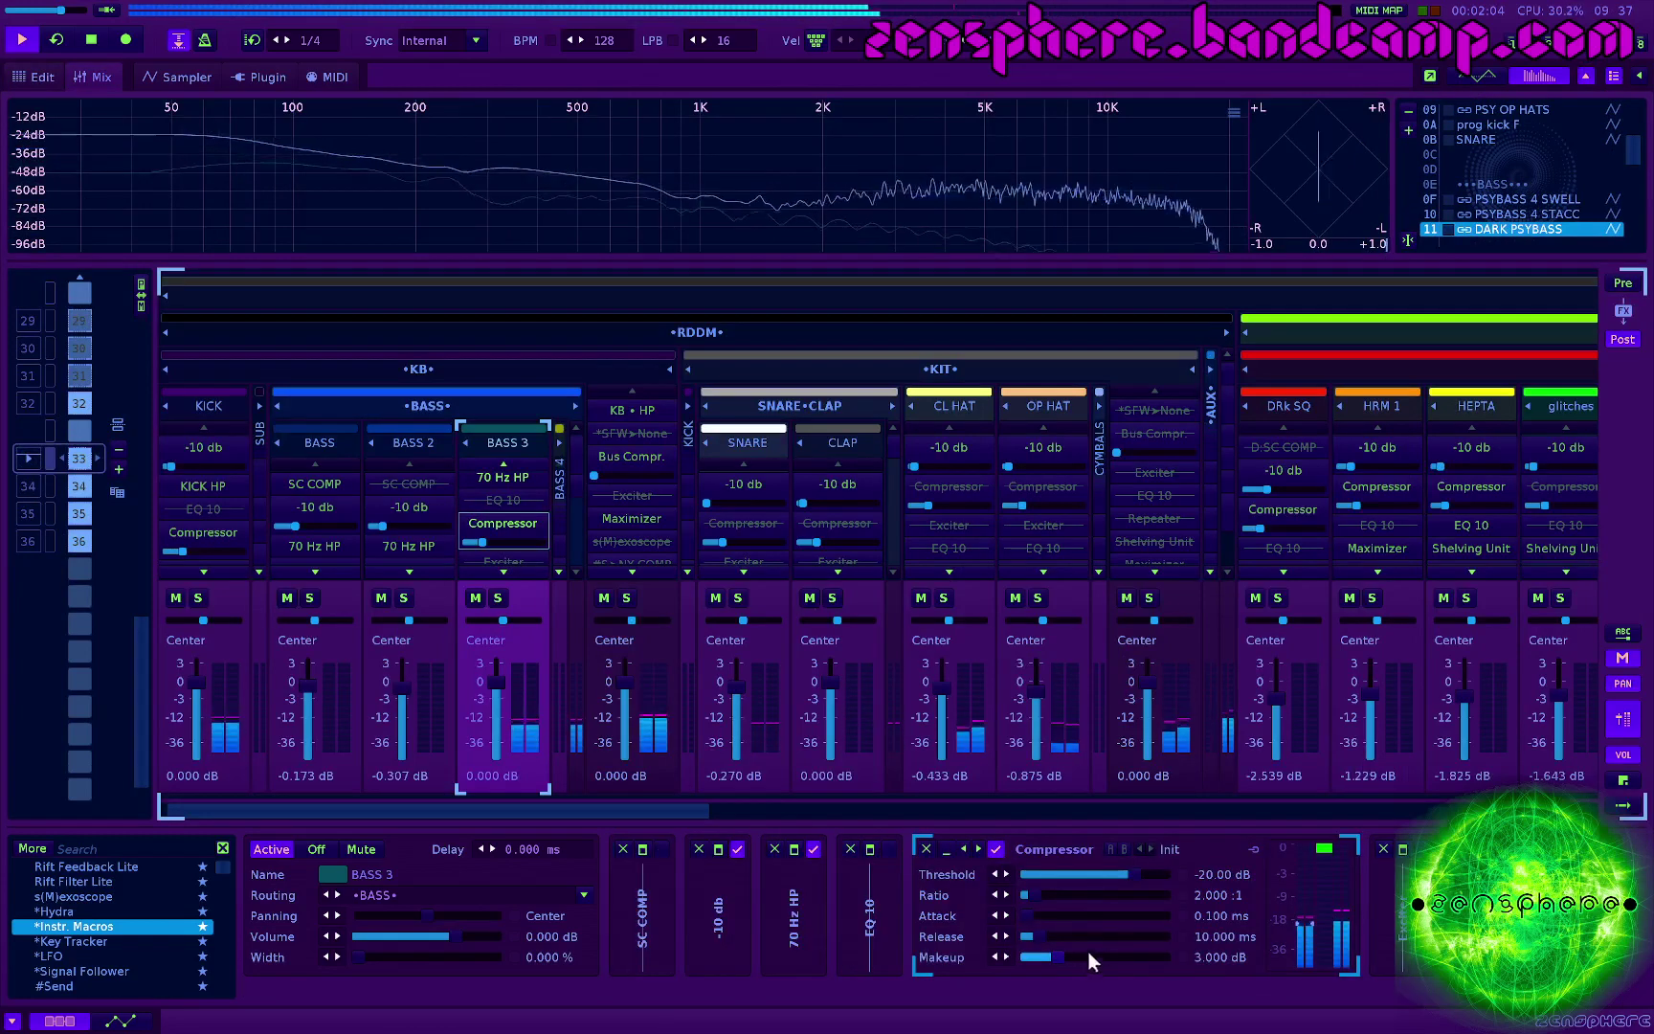
{"action": "left_click_drag", "start_coordinate": [1071, 892], "coordinate": [1034, 917]}
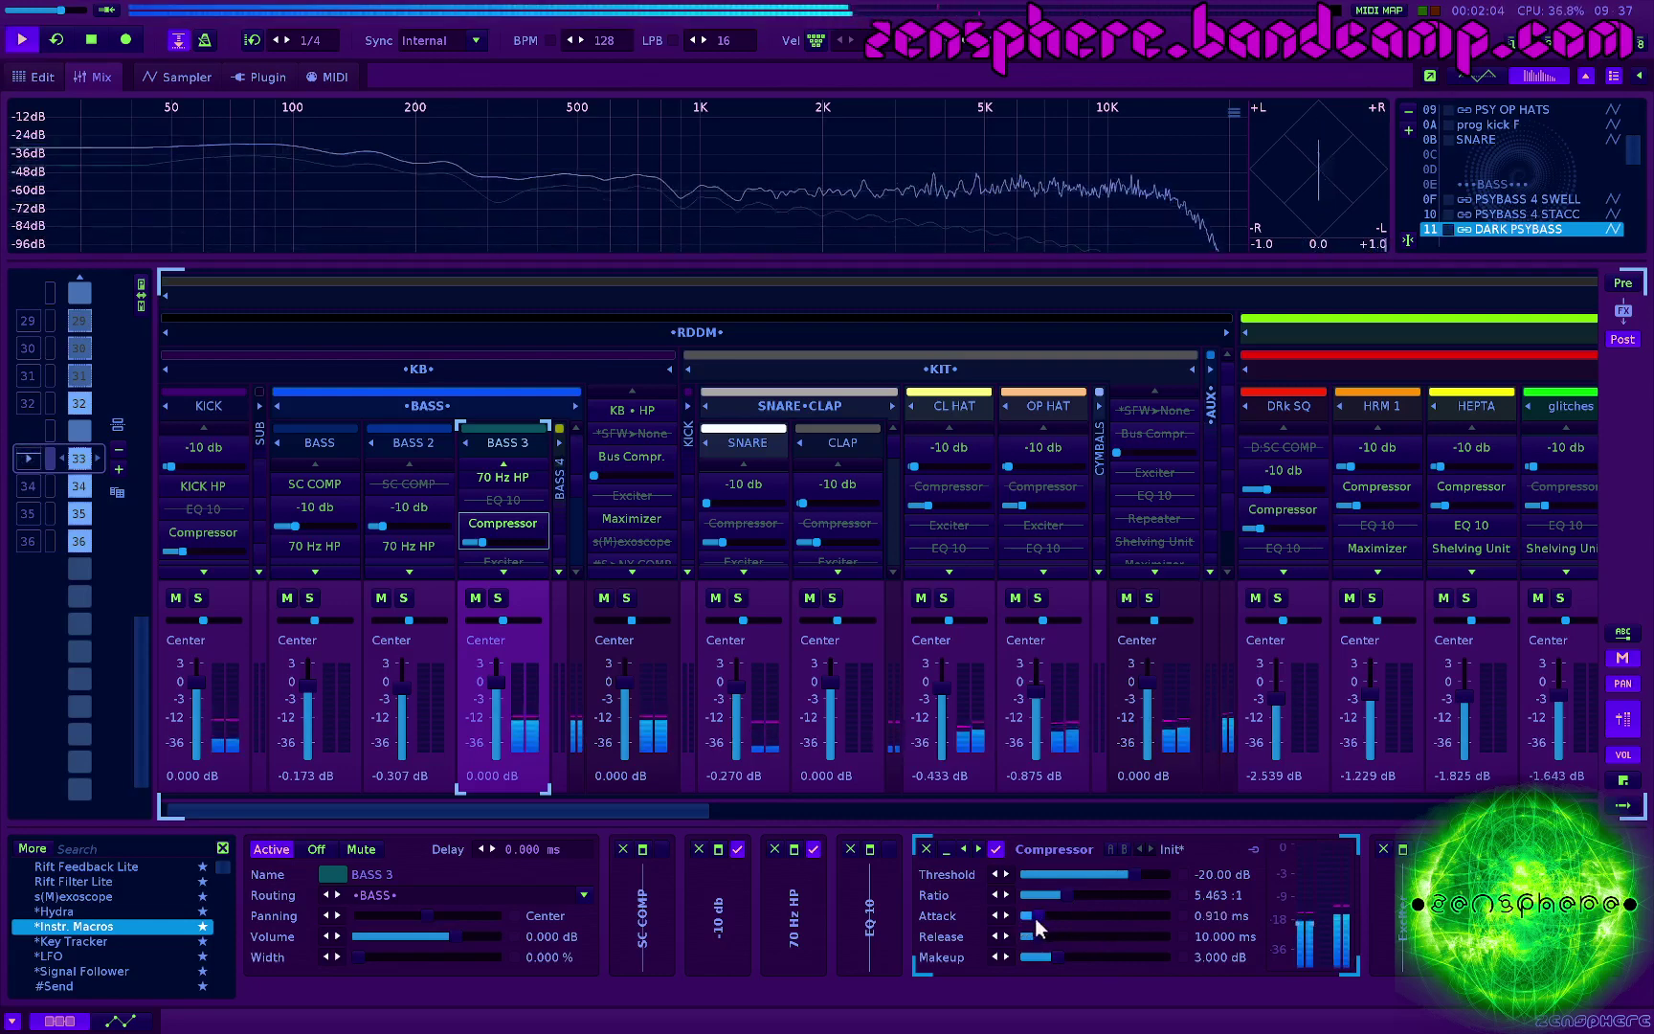
{"action": "key", "text": "space"}
Step: Set compressor attack 0.950 ms, release 18.183 ms, makeup 3.843 dB, then play from sequence 32
{"action": "left_click_drag", "start_coordinate": [1036, 918], "coordinate": [1076, 957]}
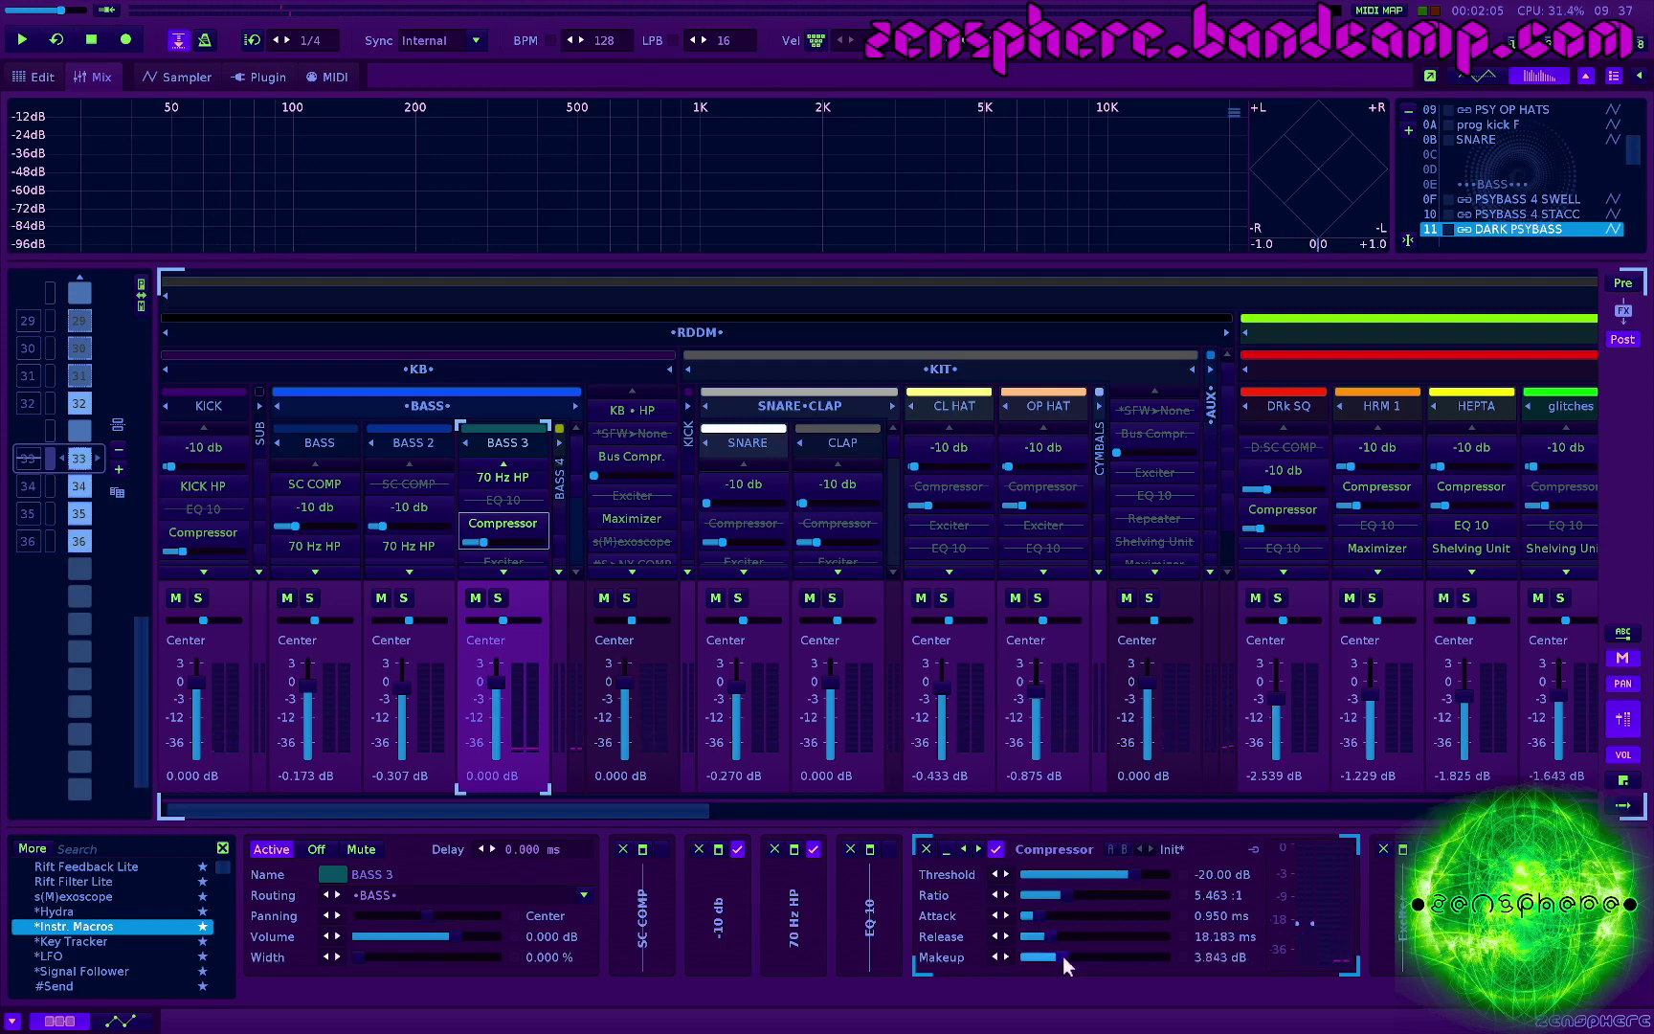
{"action": "key", "text": "space"}
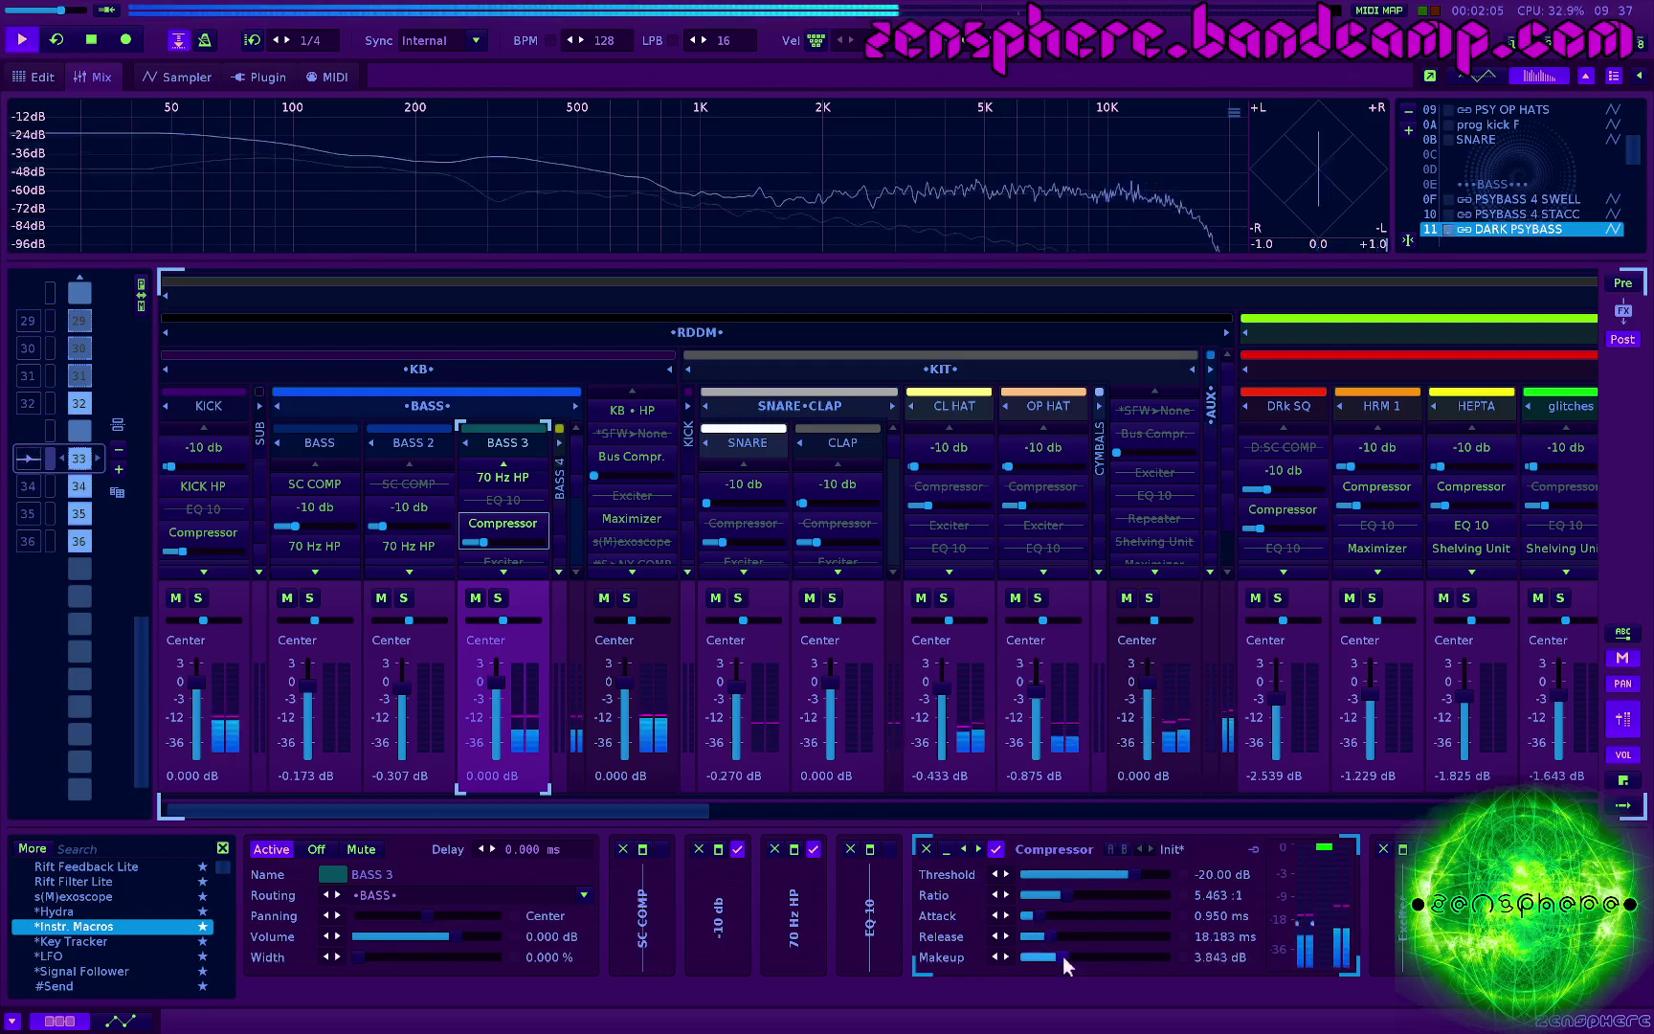
{"action": "key", "text": "space"}
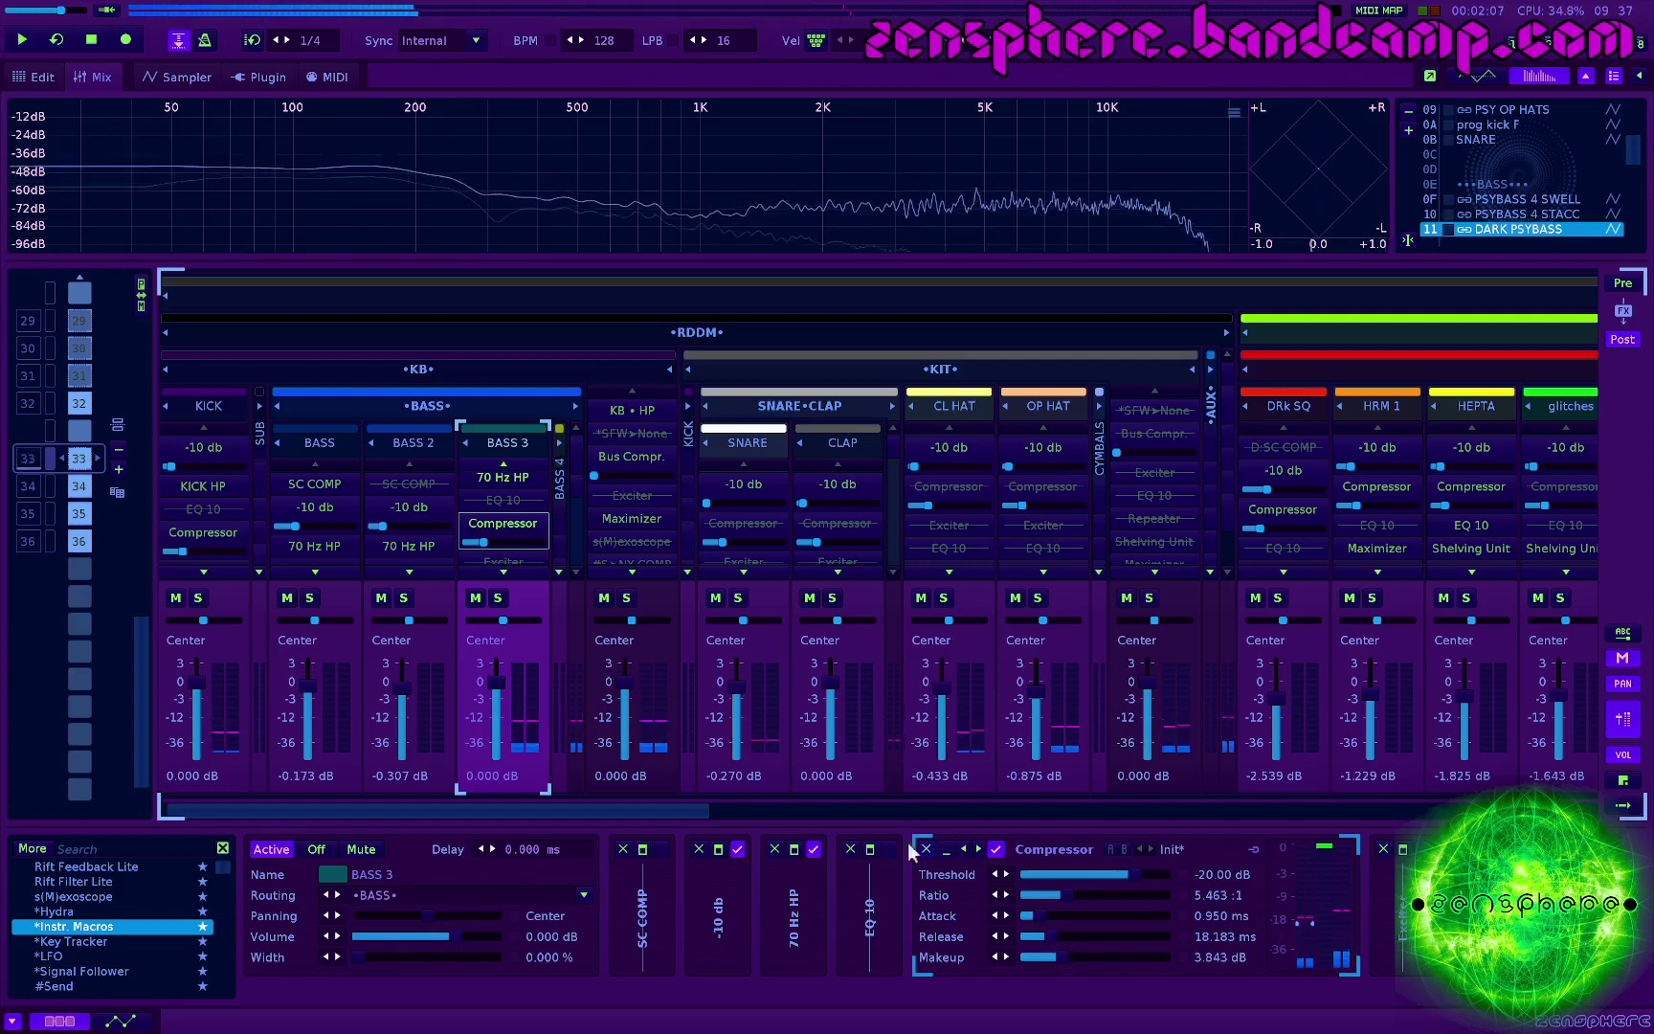
{"action": "key", "text": "F1"}
{"action": "key", "text": "space"}
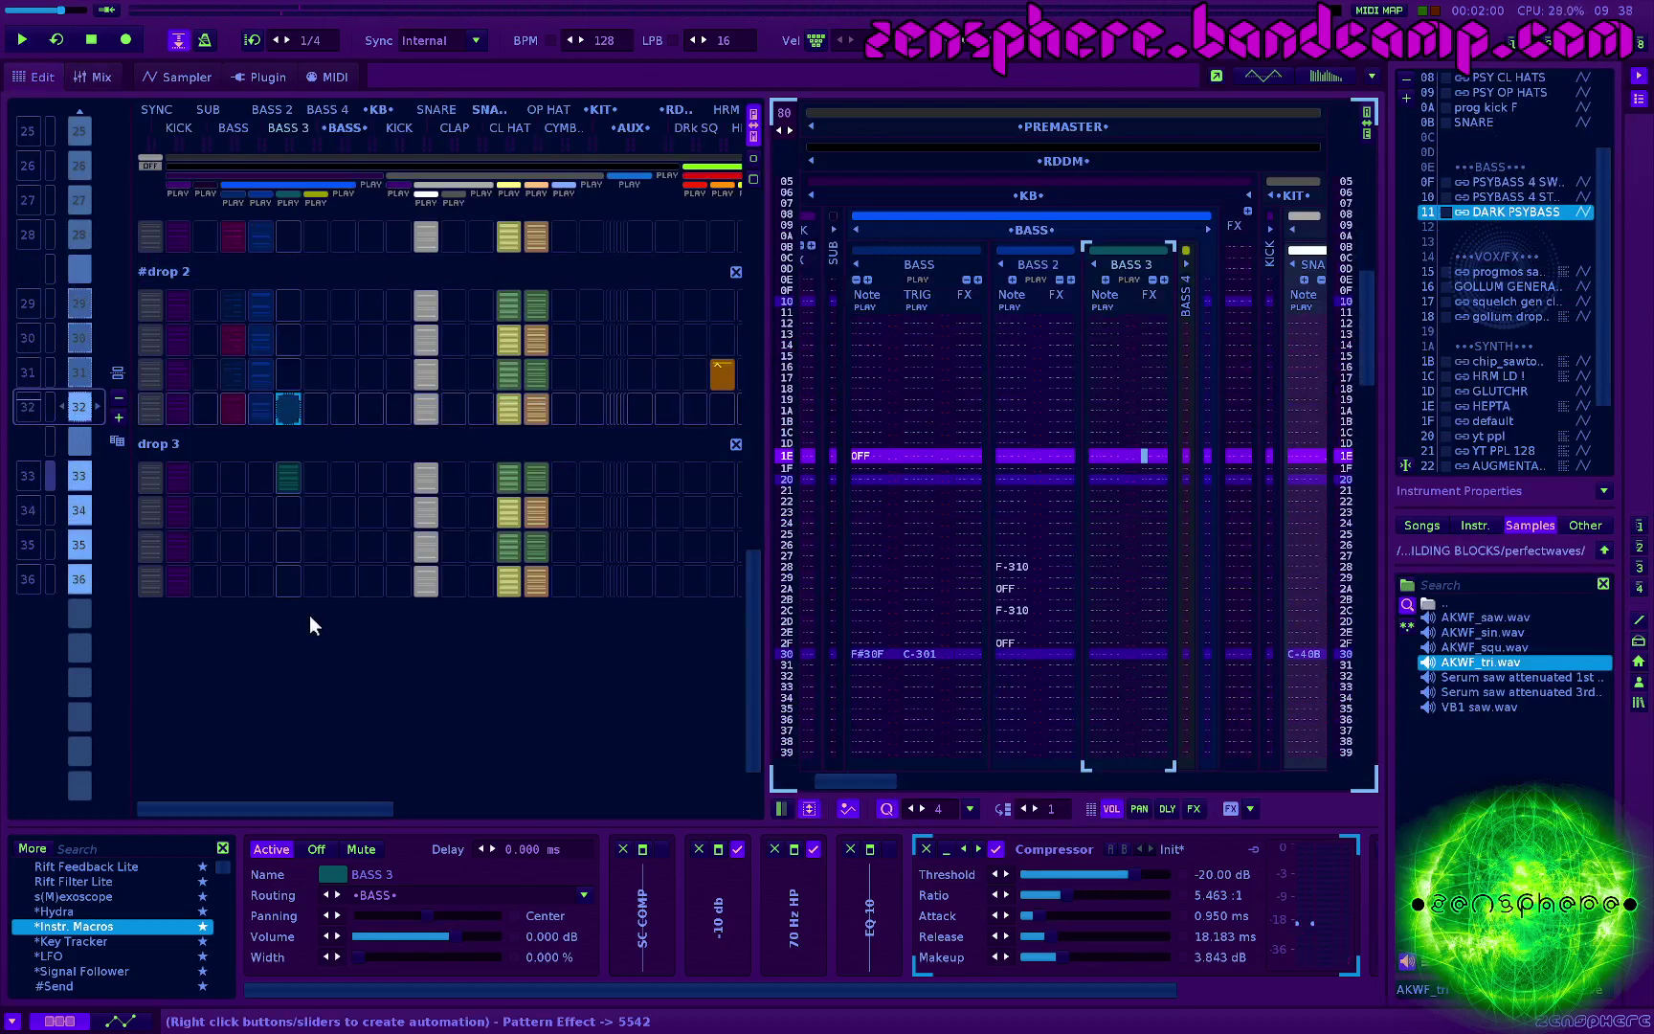
Step: Play the drop sections from sequence 32, then show the VB1 saw sample's waveform
{"action": "key", "text": "space"}
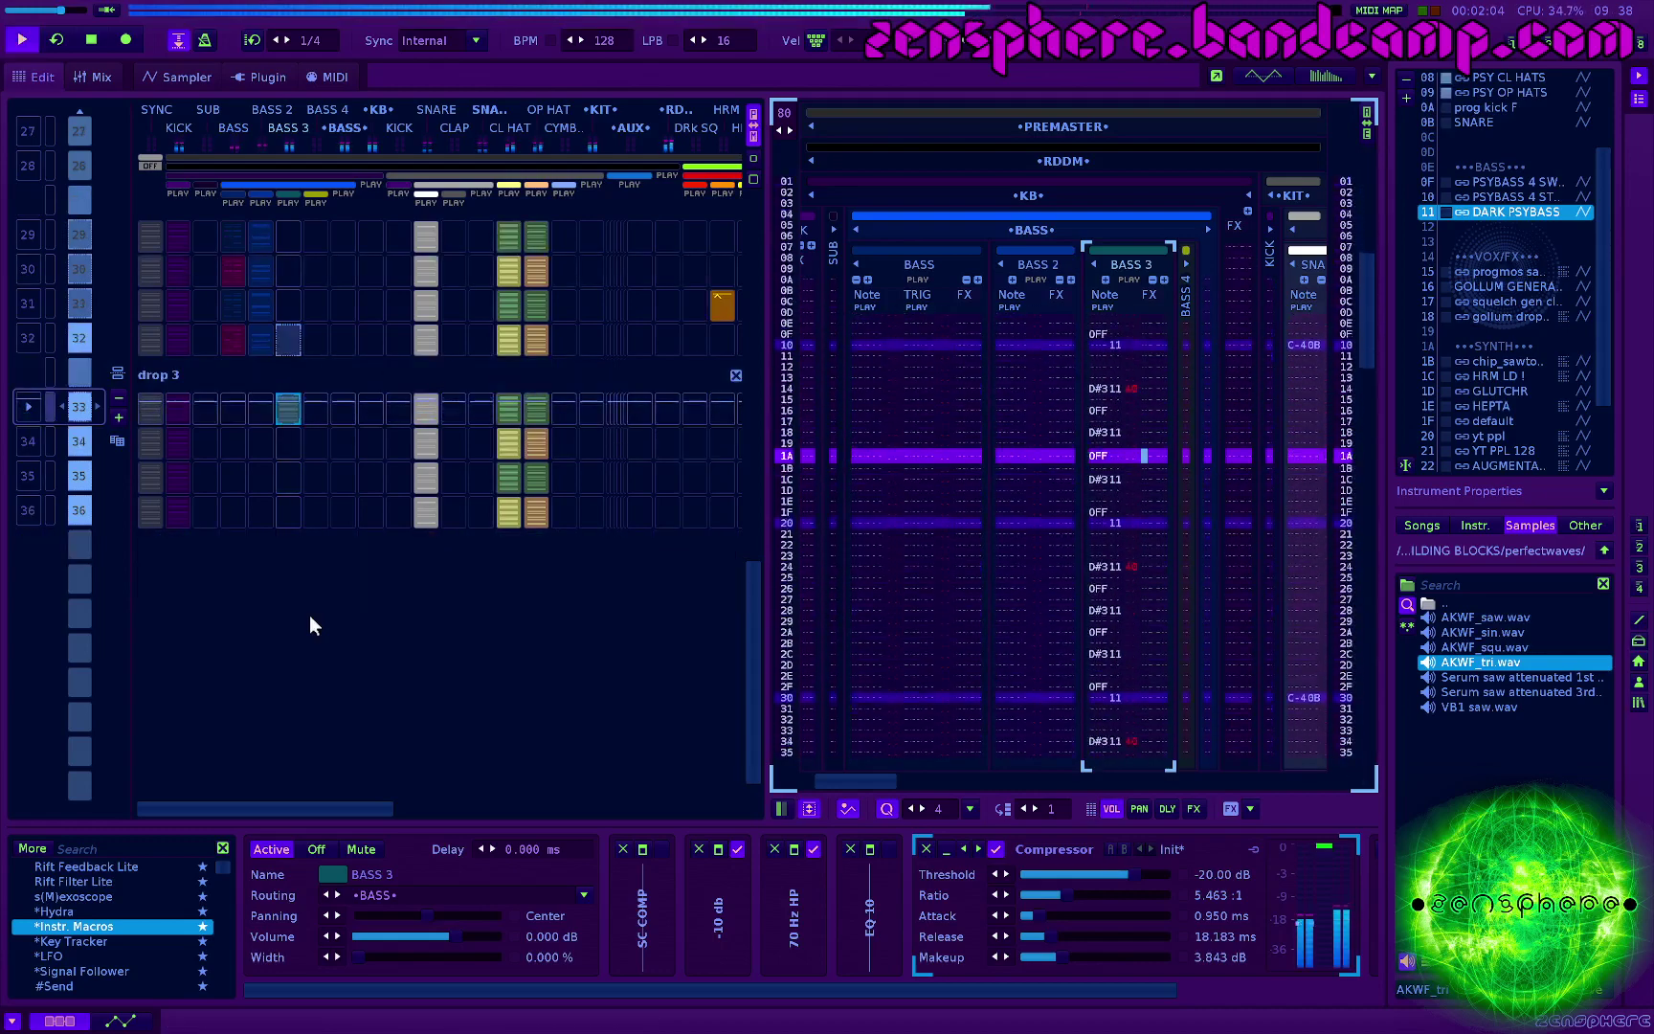
{"action": "key", "text": "space"}
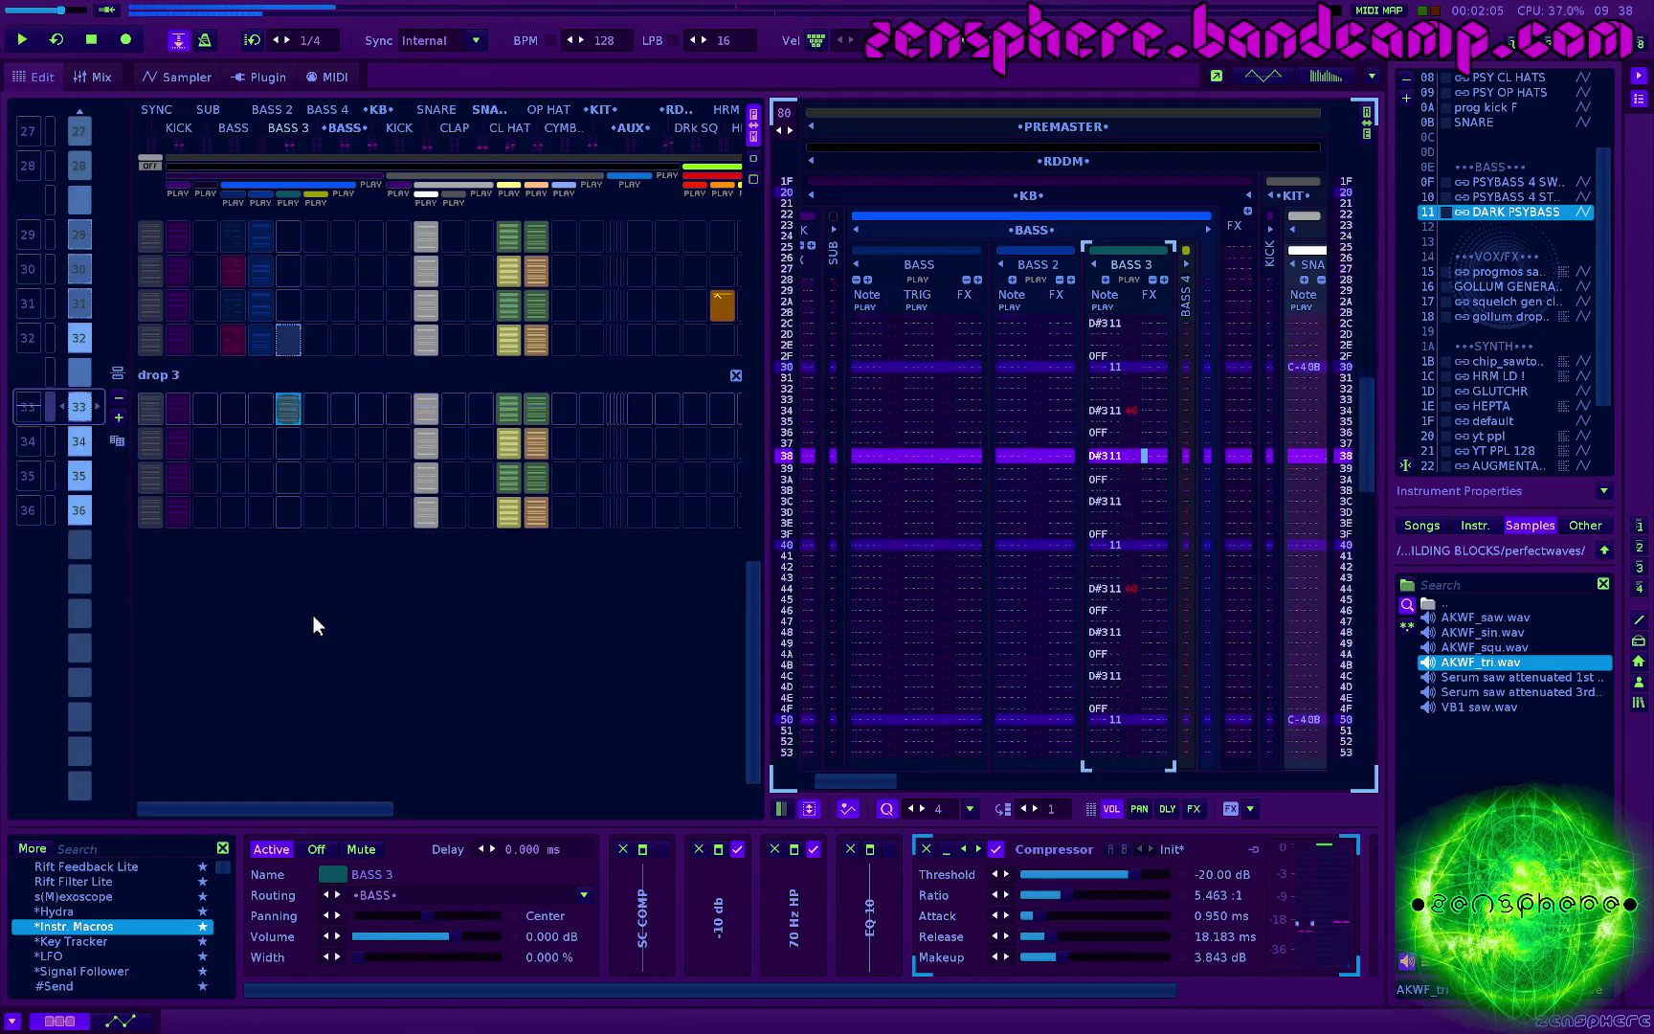
{"action": "key", "text": "F3"}
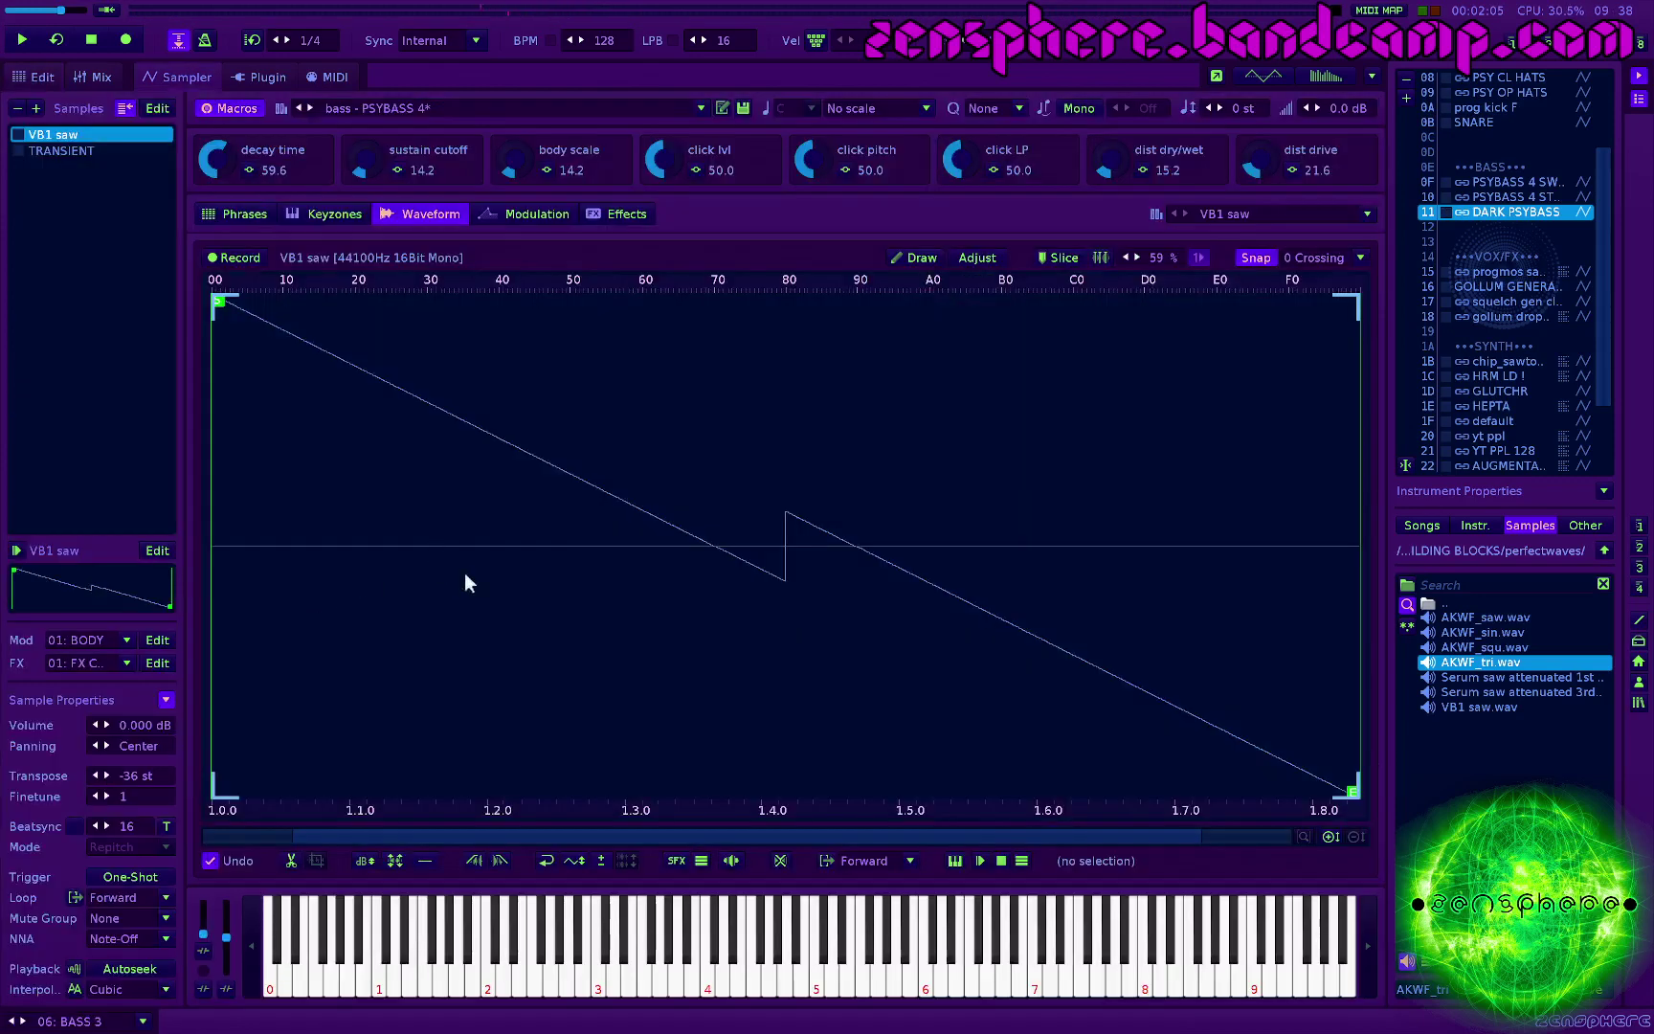
Step: Retune the bass macros: shorter decay time, dist drive 24.8, body scale 14.6, sustain cutoff 11.0
{"action": "left_click", "coordinate": [532, 216]}
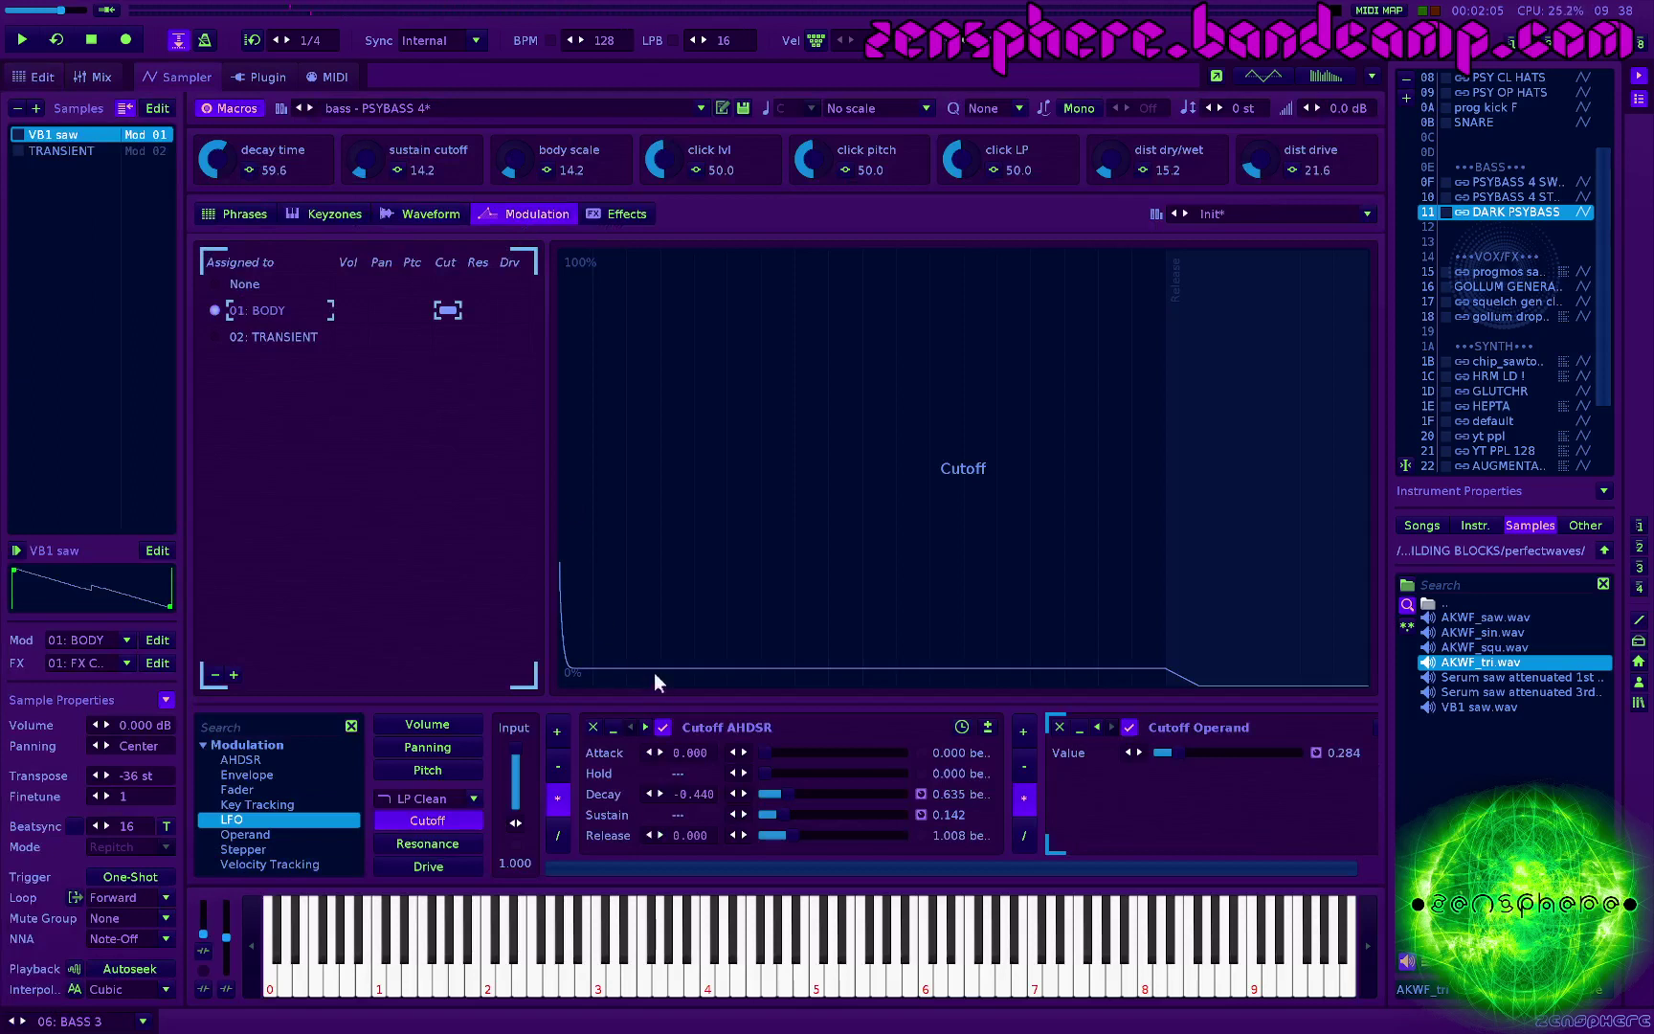
{"action": "key", "text": "space"}
{"action": "key", "text": "space"}
{"action": "key", "text": "space"}
{"action": "left_click_drag", "start_coordinate": [217, 159], "coordinate": [218, 172]}
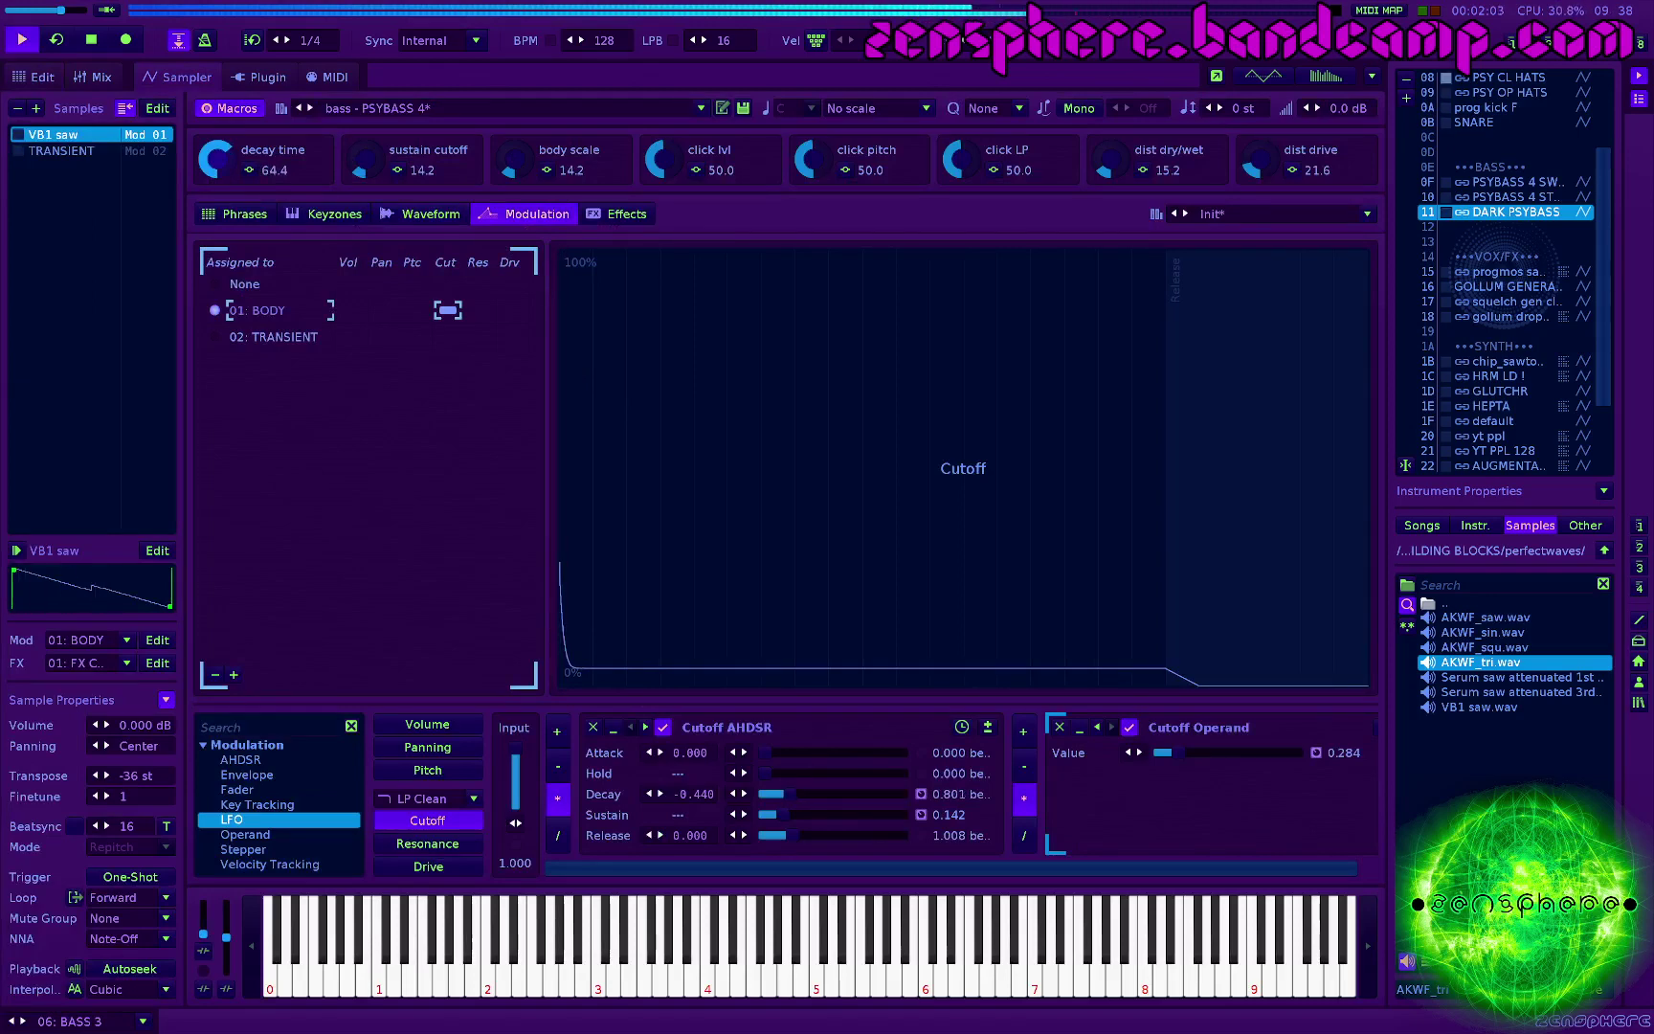
{"action": "left_click_drag", "start_coordinate": [1261, 164], "coordinate": [1261, 150]}
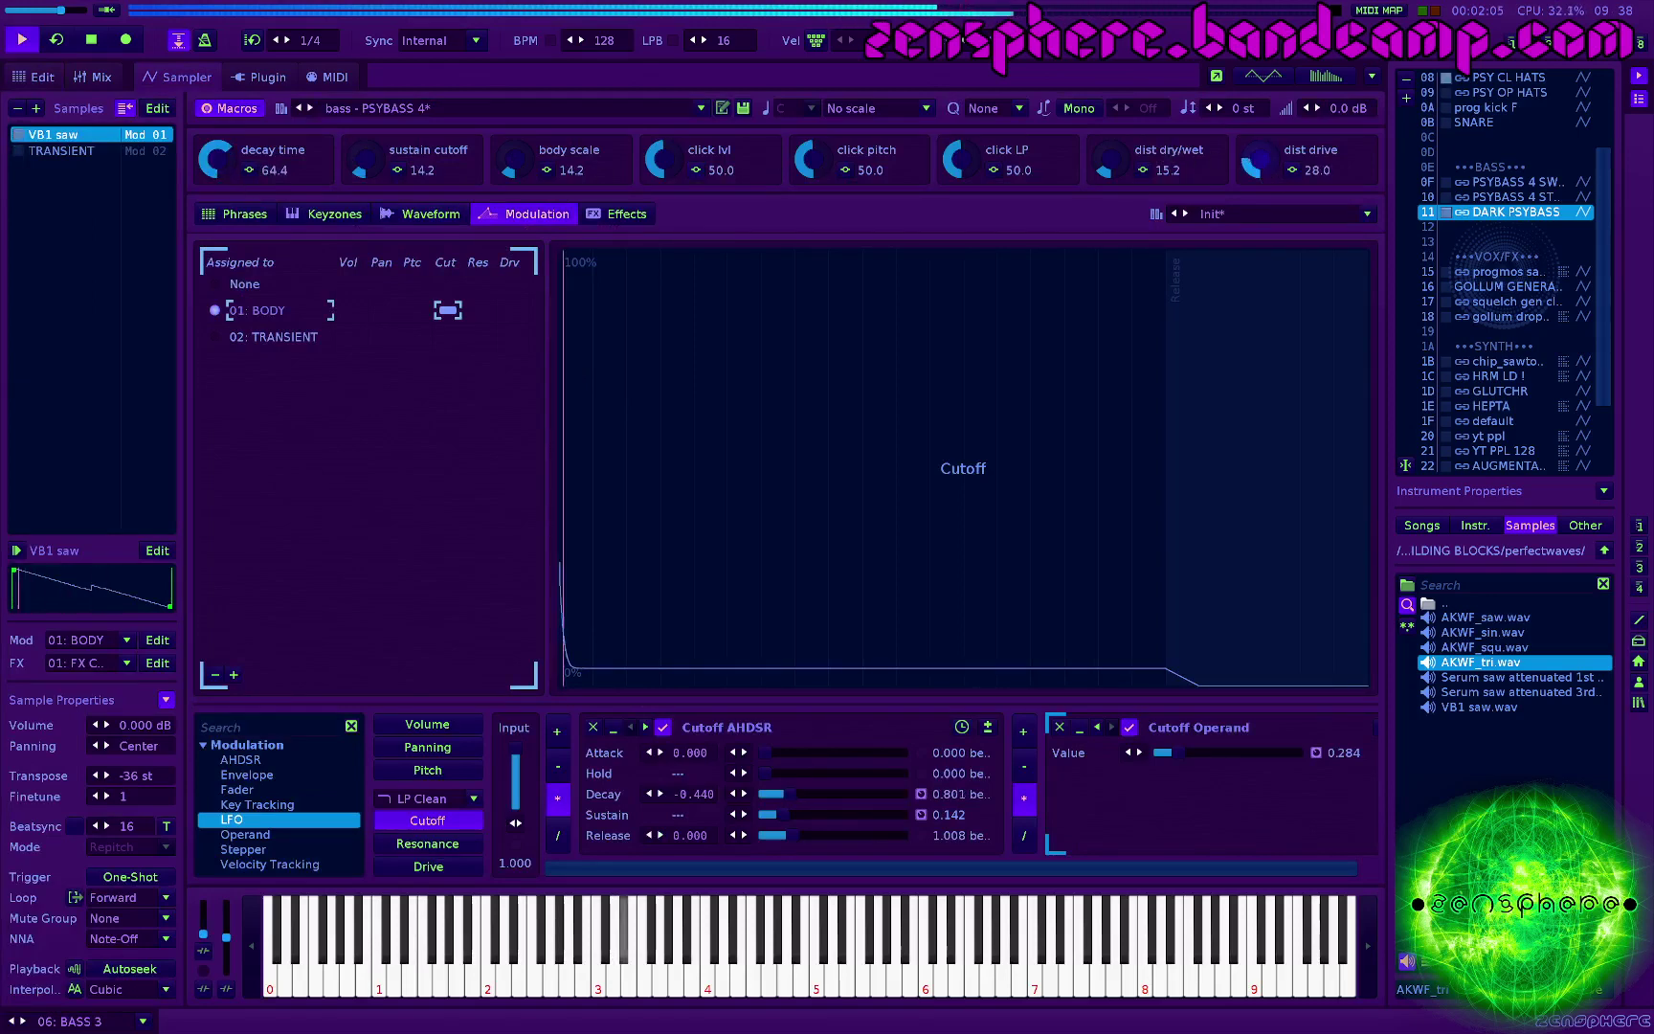
{"action": "scroll", "coordinate": [1254, 163], "scroll_direction": "down", "scroll_amount": 3}
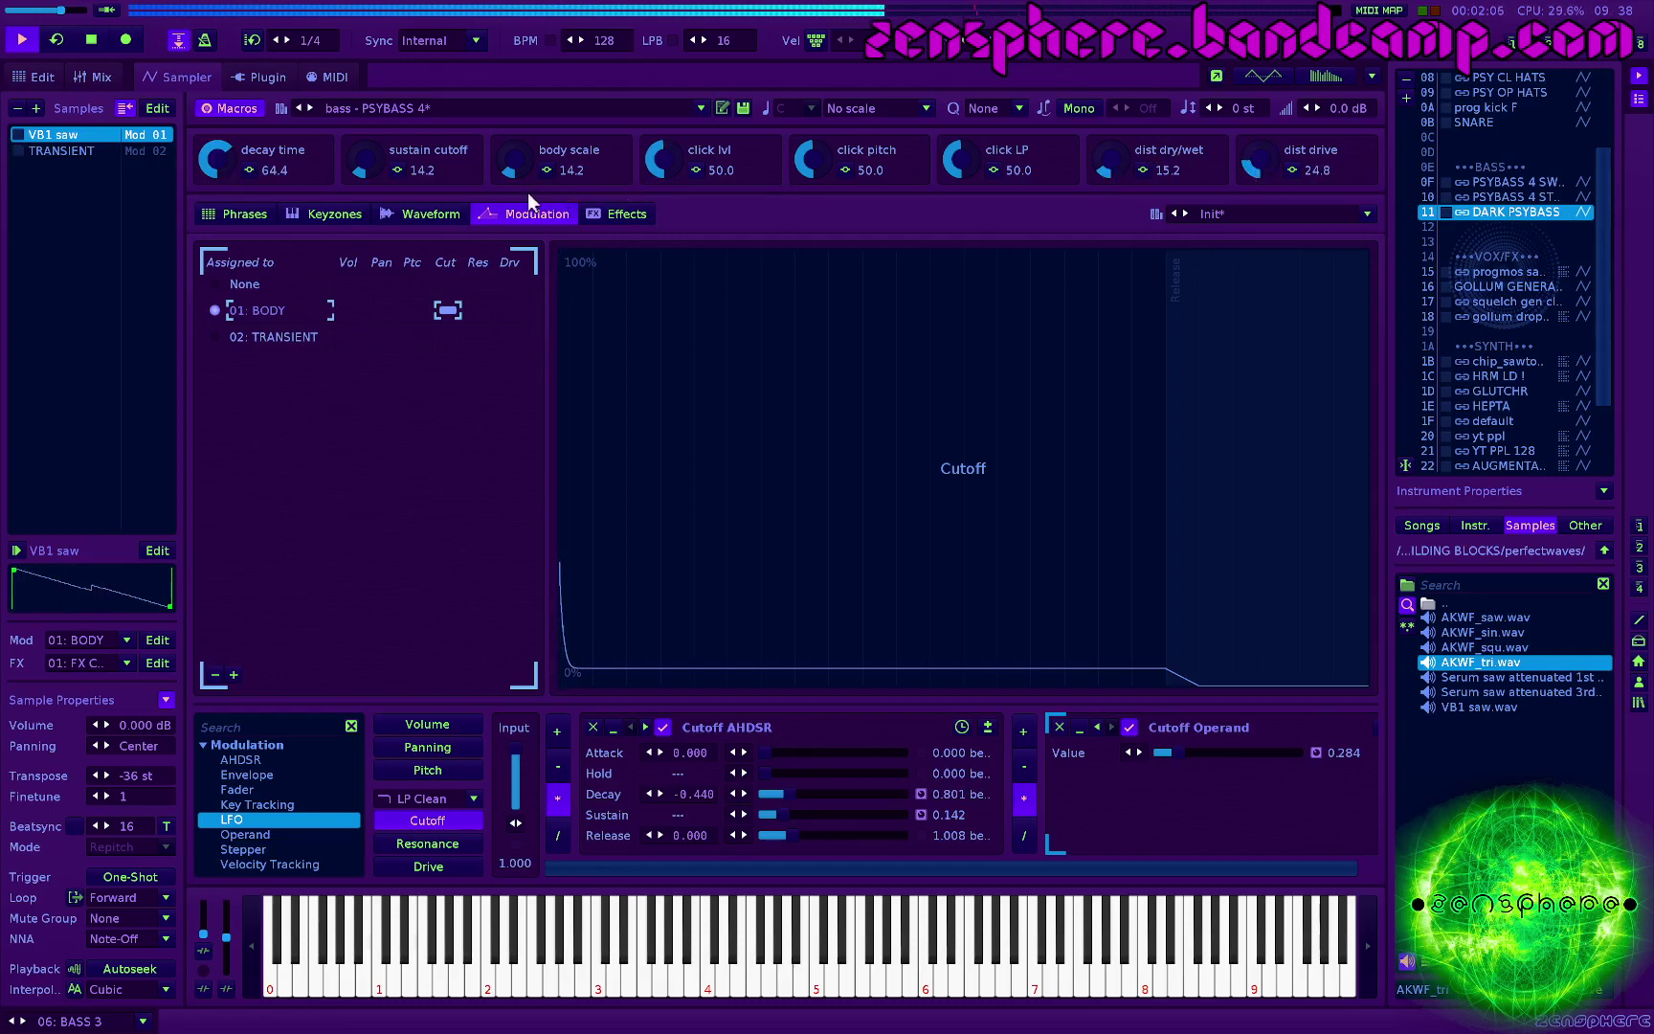
{"action": "left_click_drag", "start_coordinate": [515, 168], "coordinate": [514, 160]}
{"action": "scroll", "coordinate": [517, 163], "scroll_direction": "down", "scroll_amount": 4}
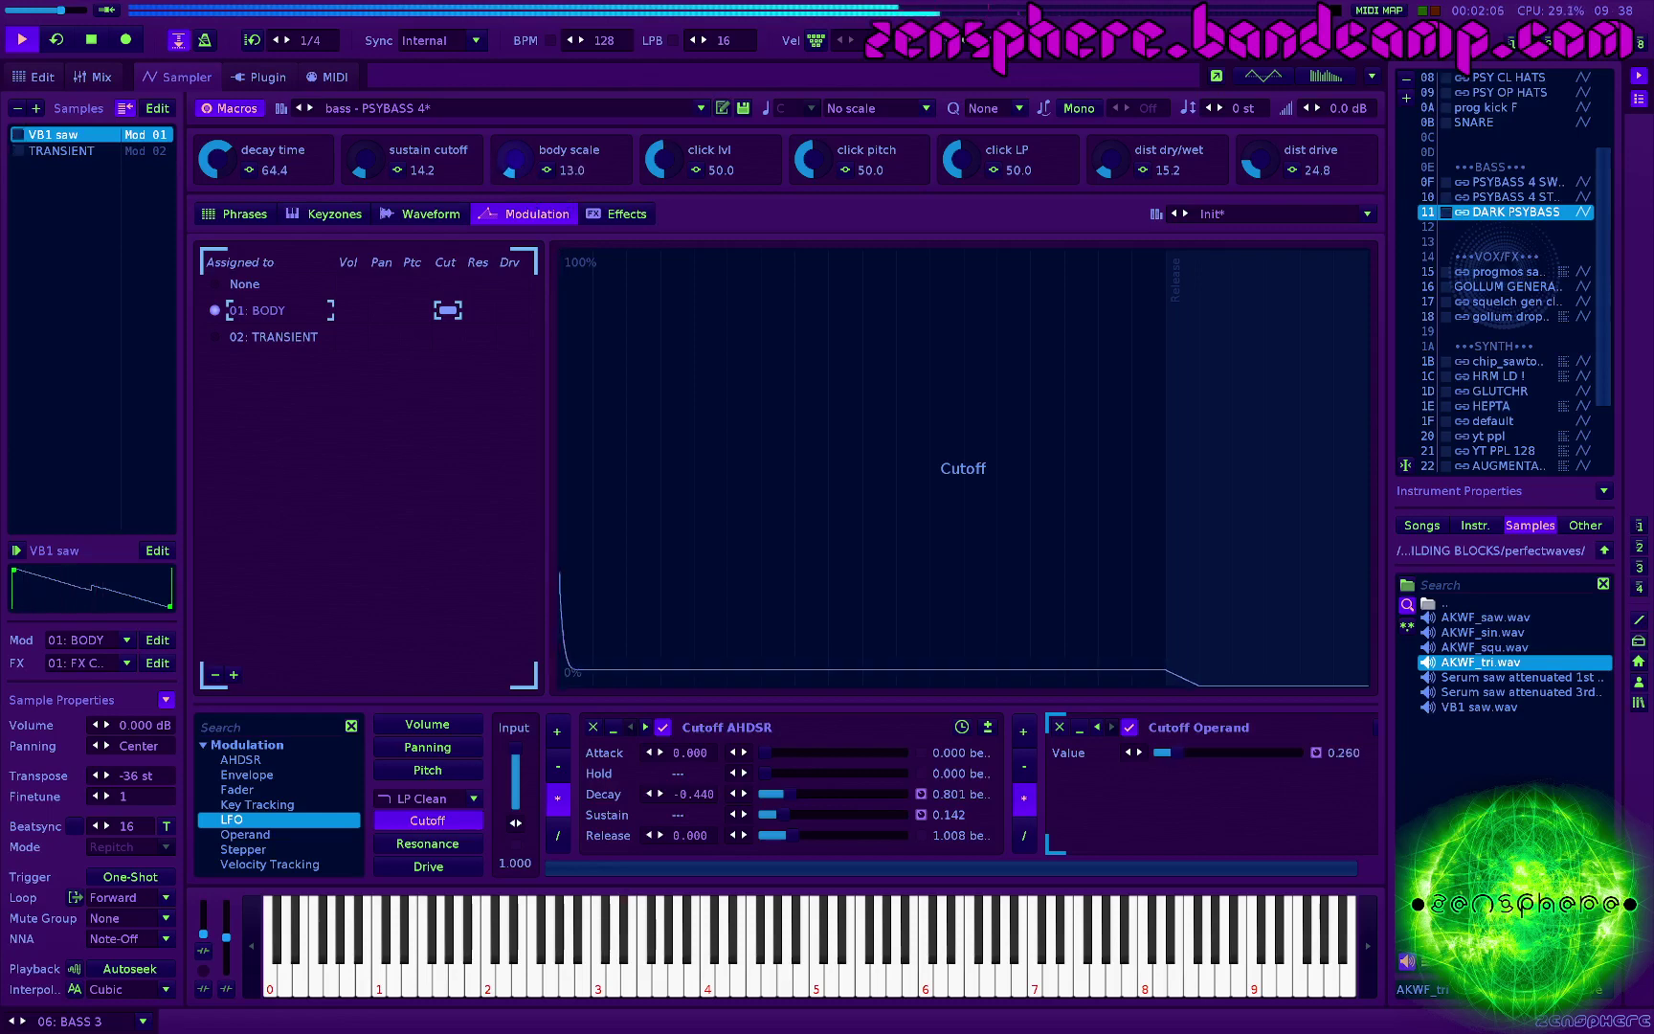
{"action": "scroll", "coordinate": [527, 172], "scroll_direction": "up", "scroll_amount": 1}
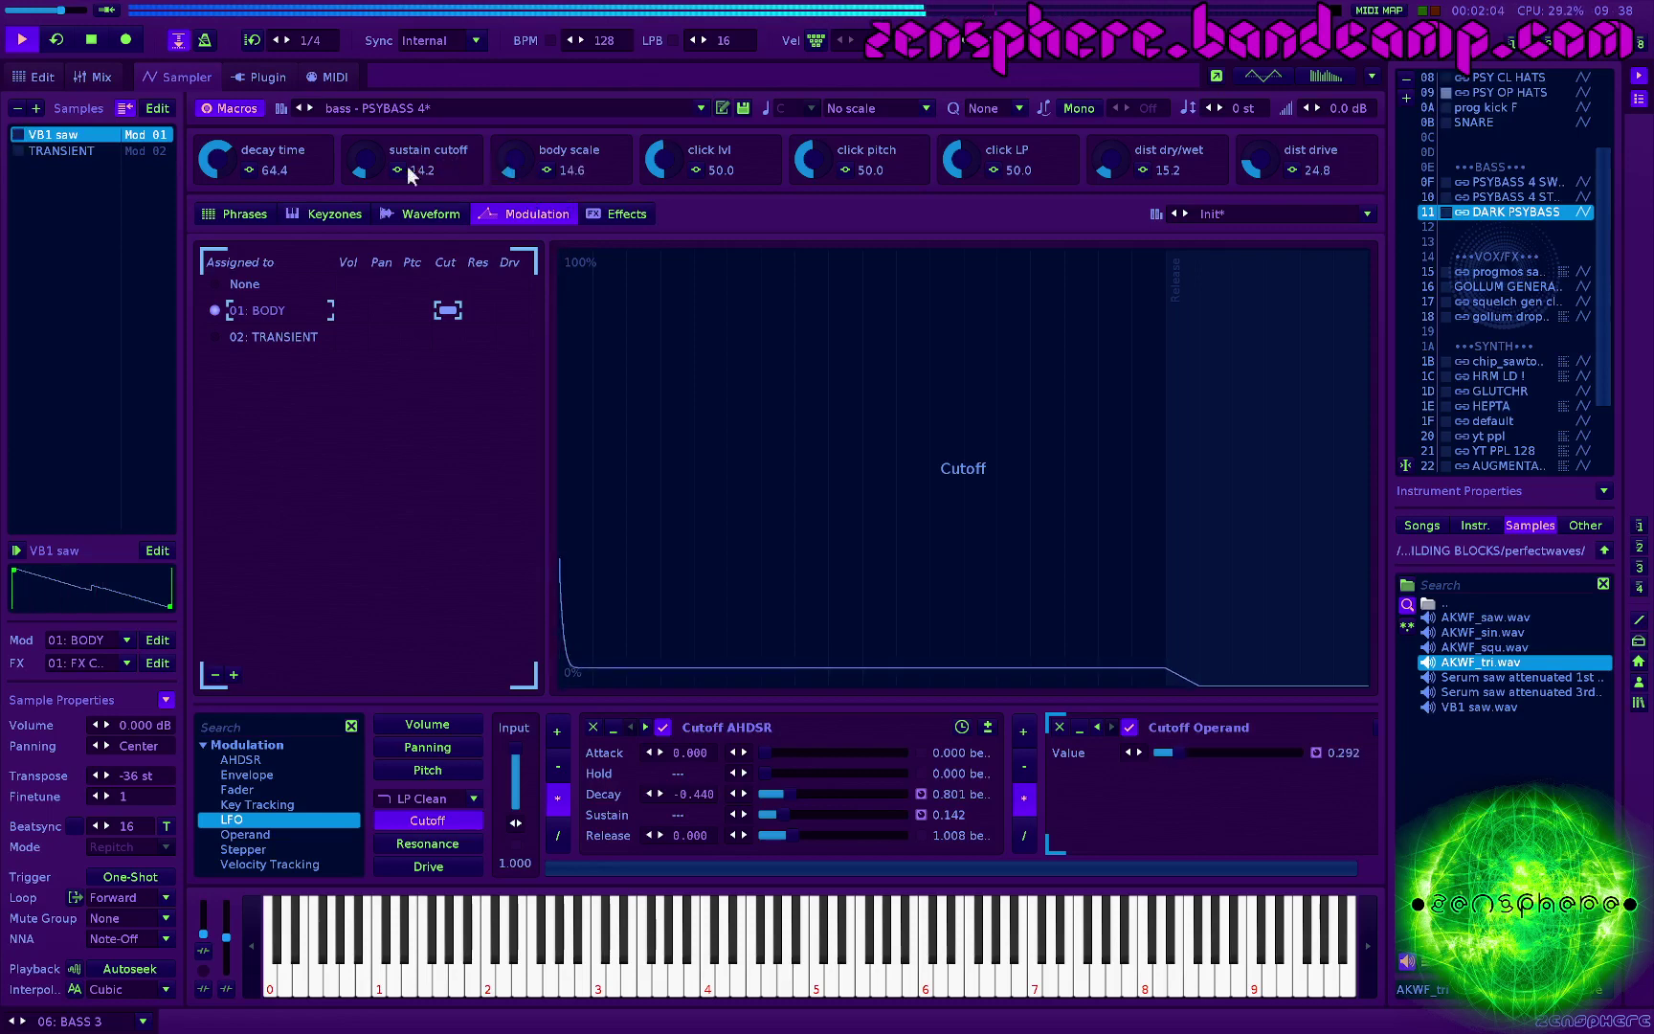
{"action": "scroll", "coordinate": [366, 161], "scroll_direction": "down", "scroll_amount": 6}
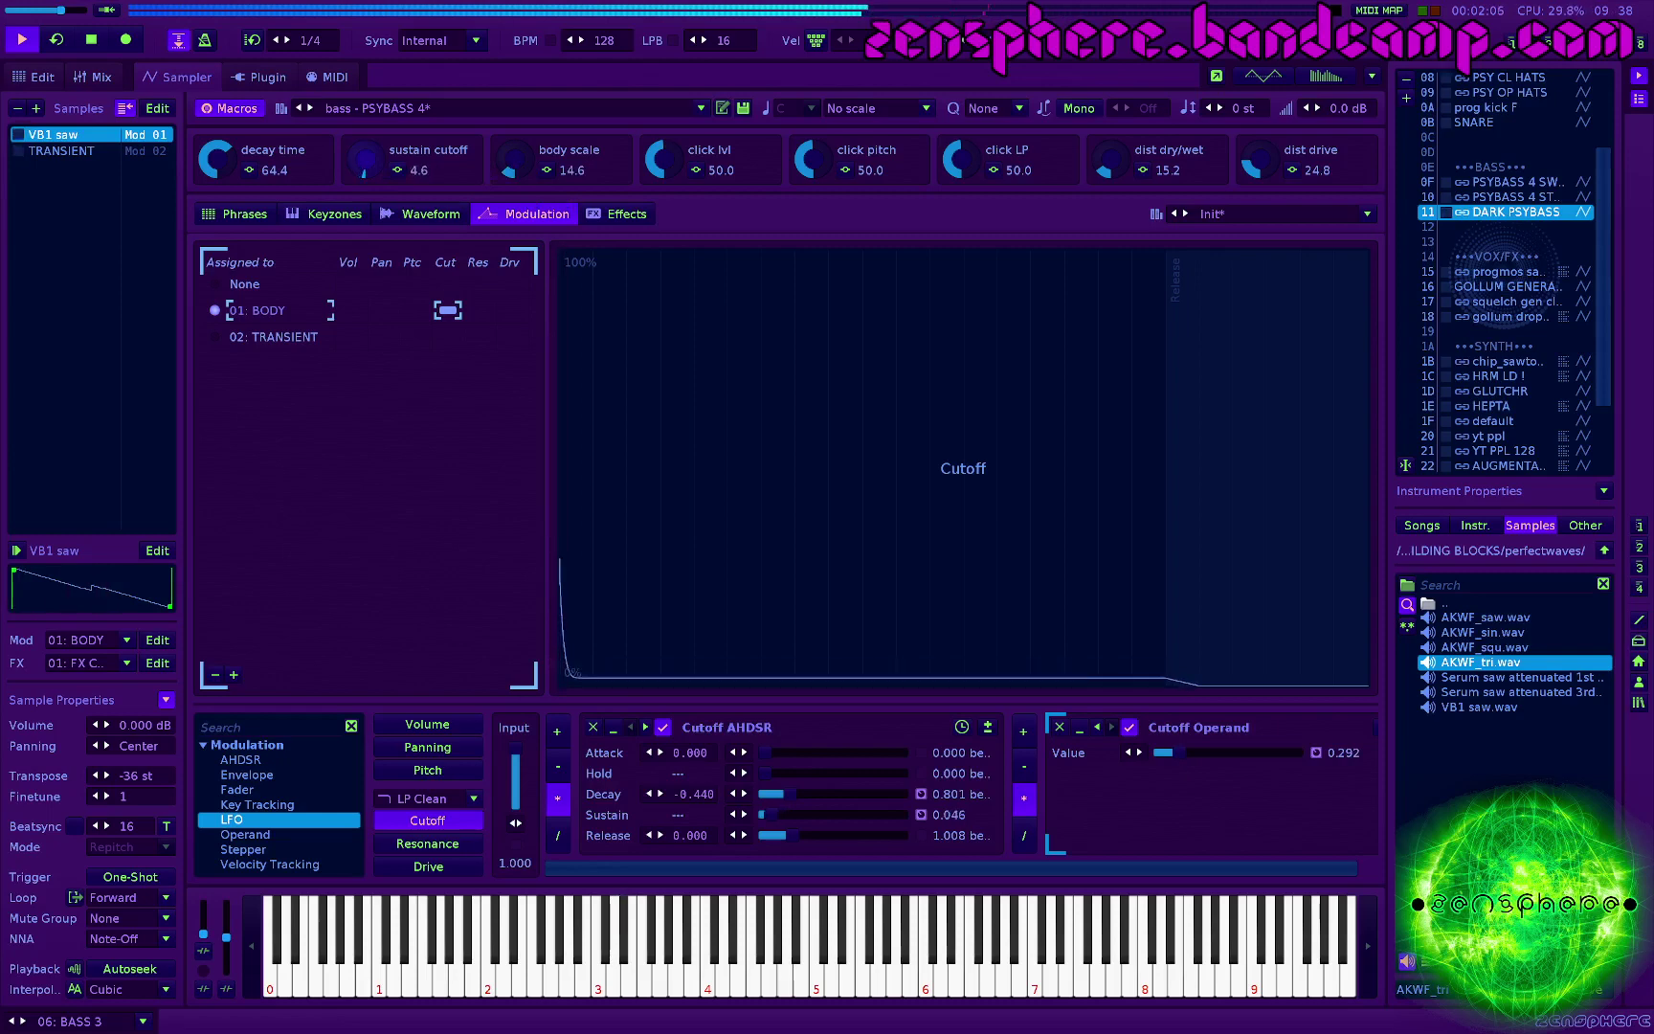
{"action": "scroll", "coordinate": [364, 161], "scroll_direction": "up", "scroll_amount": 4}
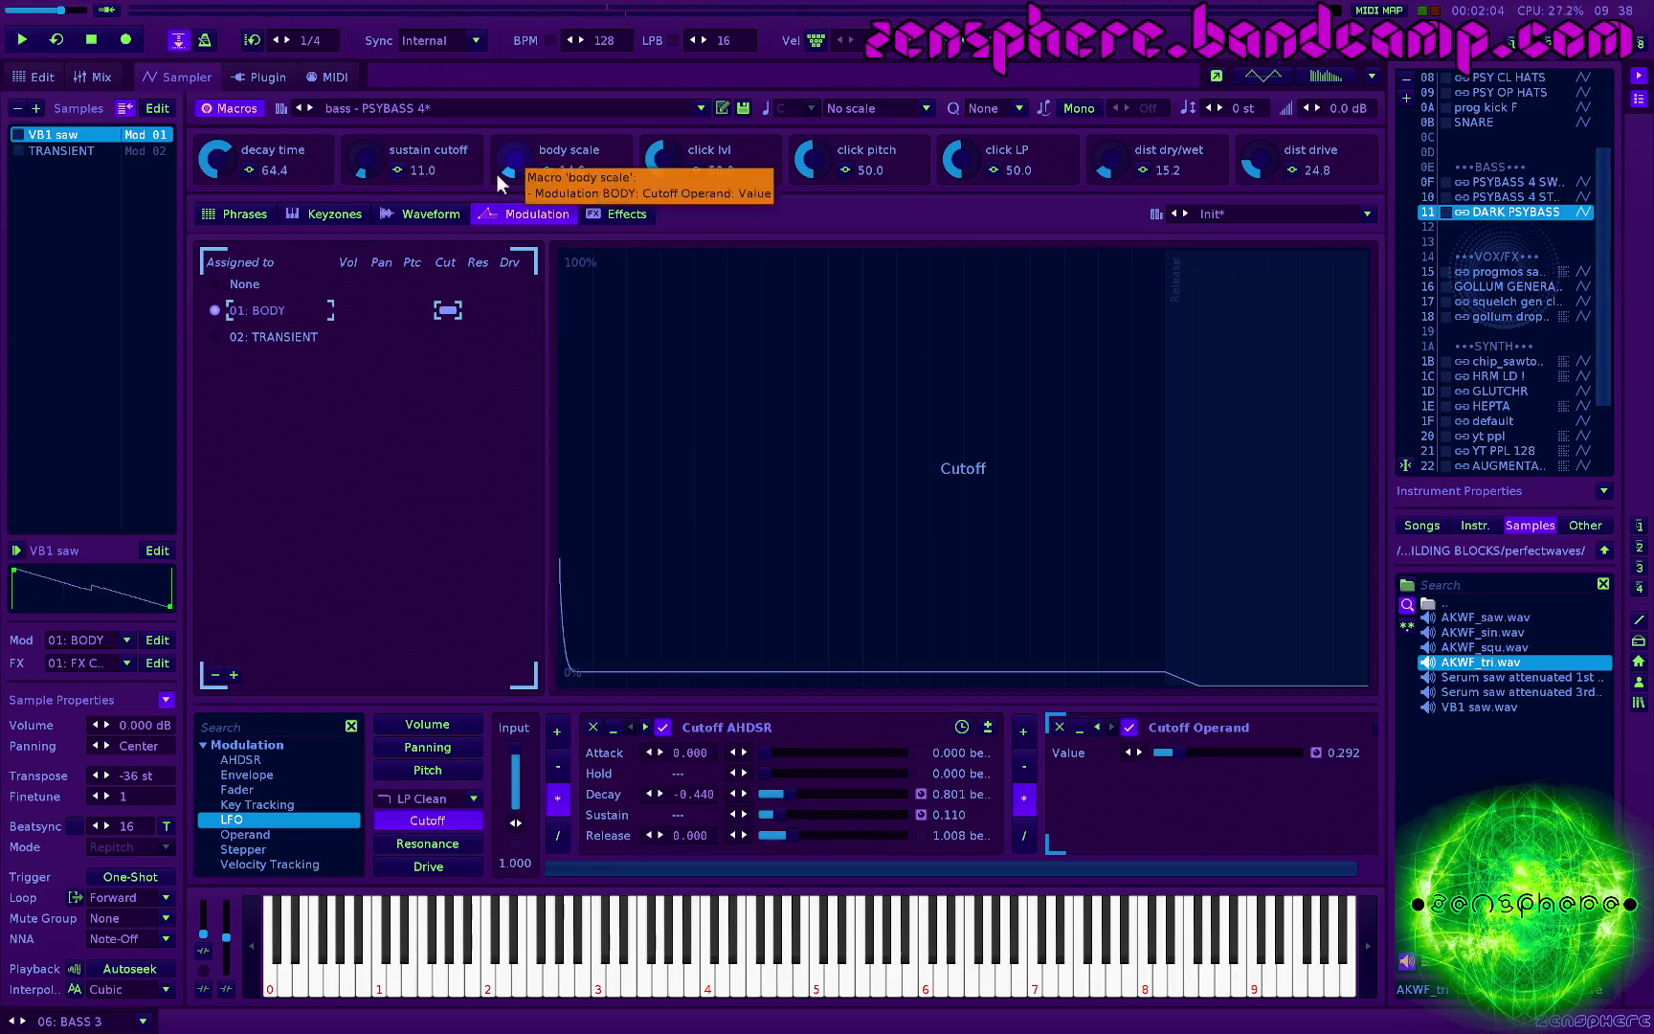
Step: Return to the pattern editor and play the song to audition the retuned bass
{"action": "key", "text": "F1"}
{"action": "key", "text": "space"}
{"action": "key", "text": "space"}
{"action": "scroll", "coordinate": [392, 470], "scroll_direction": "up", "scroll_amount": 1}
{"action": "key", "text": "space"}
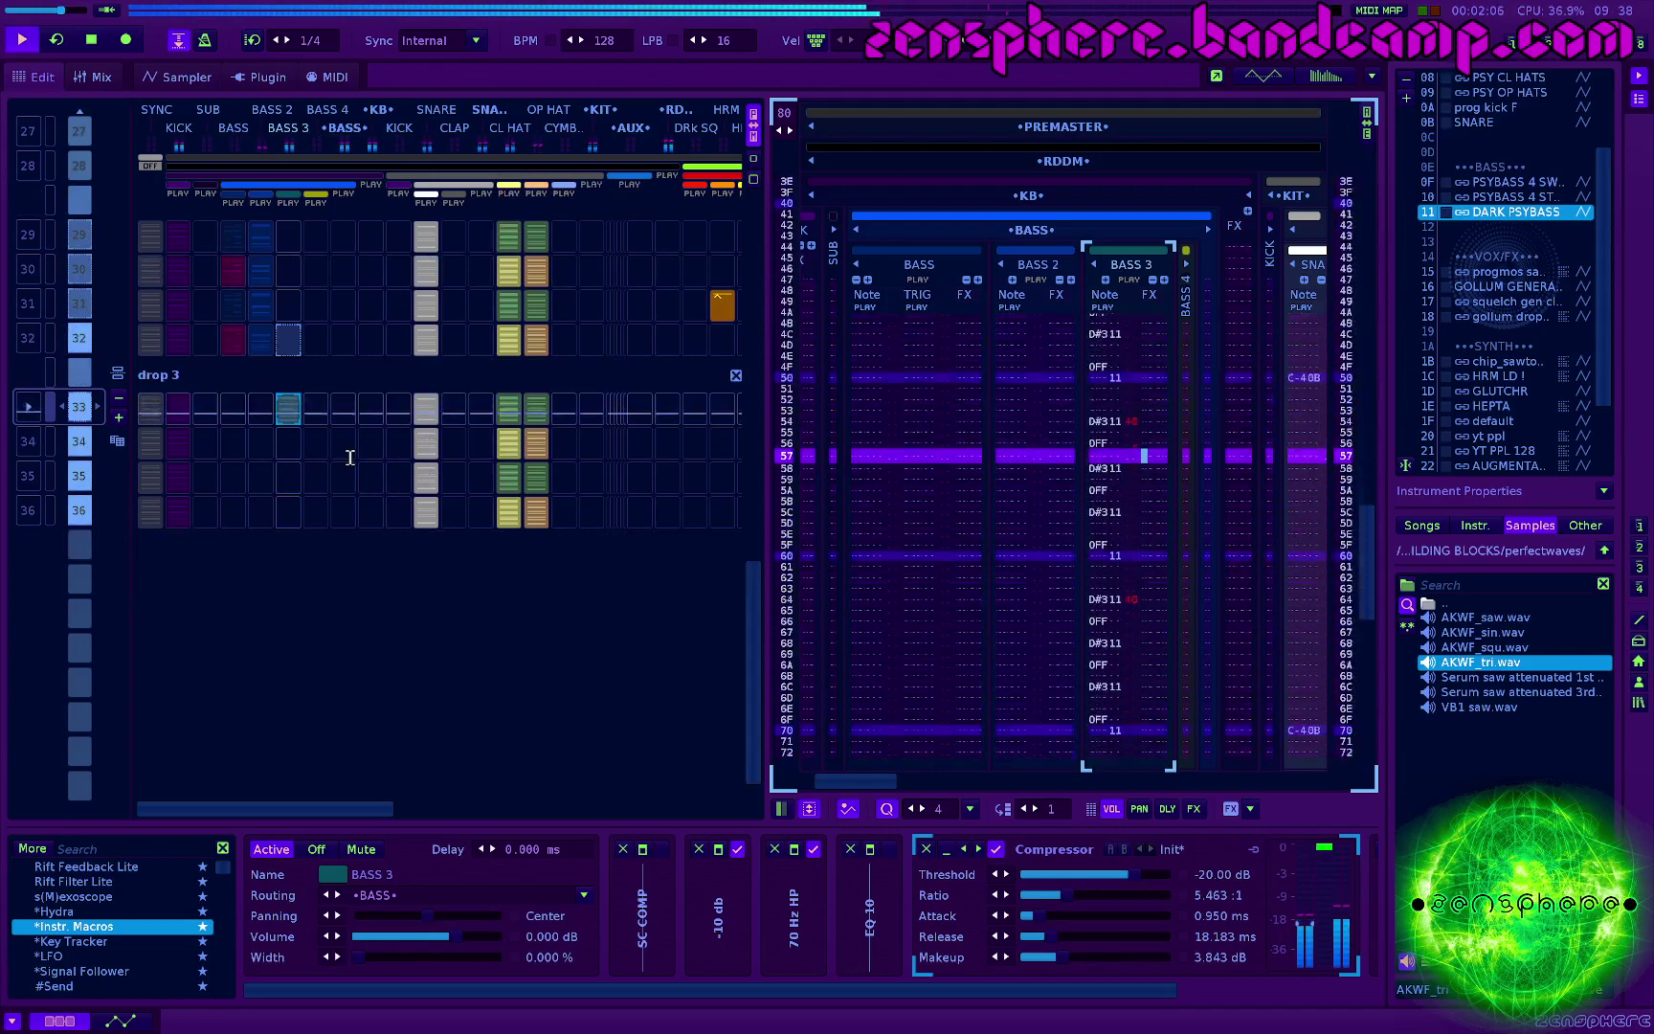
Step: Glance at the mixer, then go back to the pattern editor and listen
{"action": "key", "text": "space"}
{"action": "key", "text": "F3"}
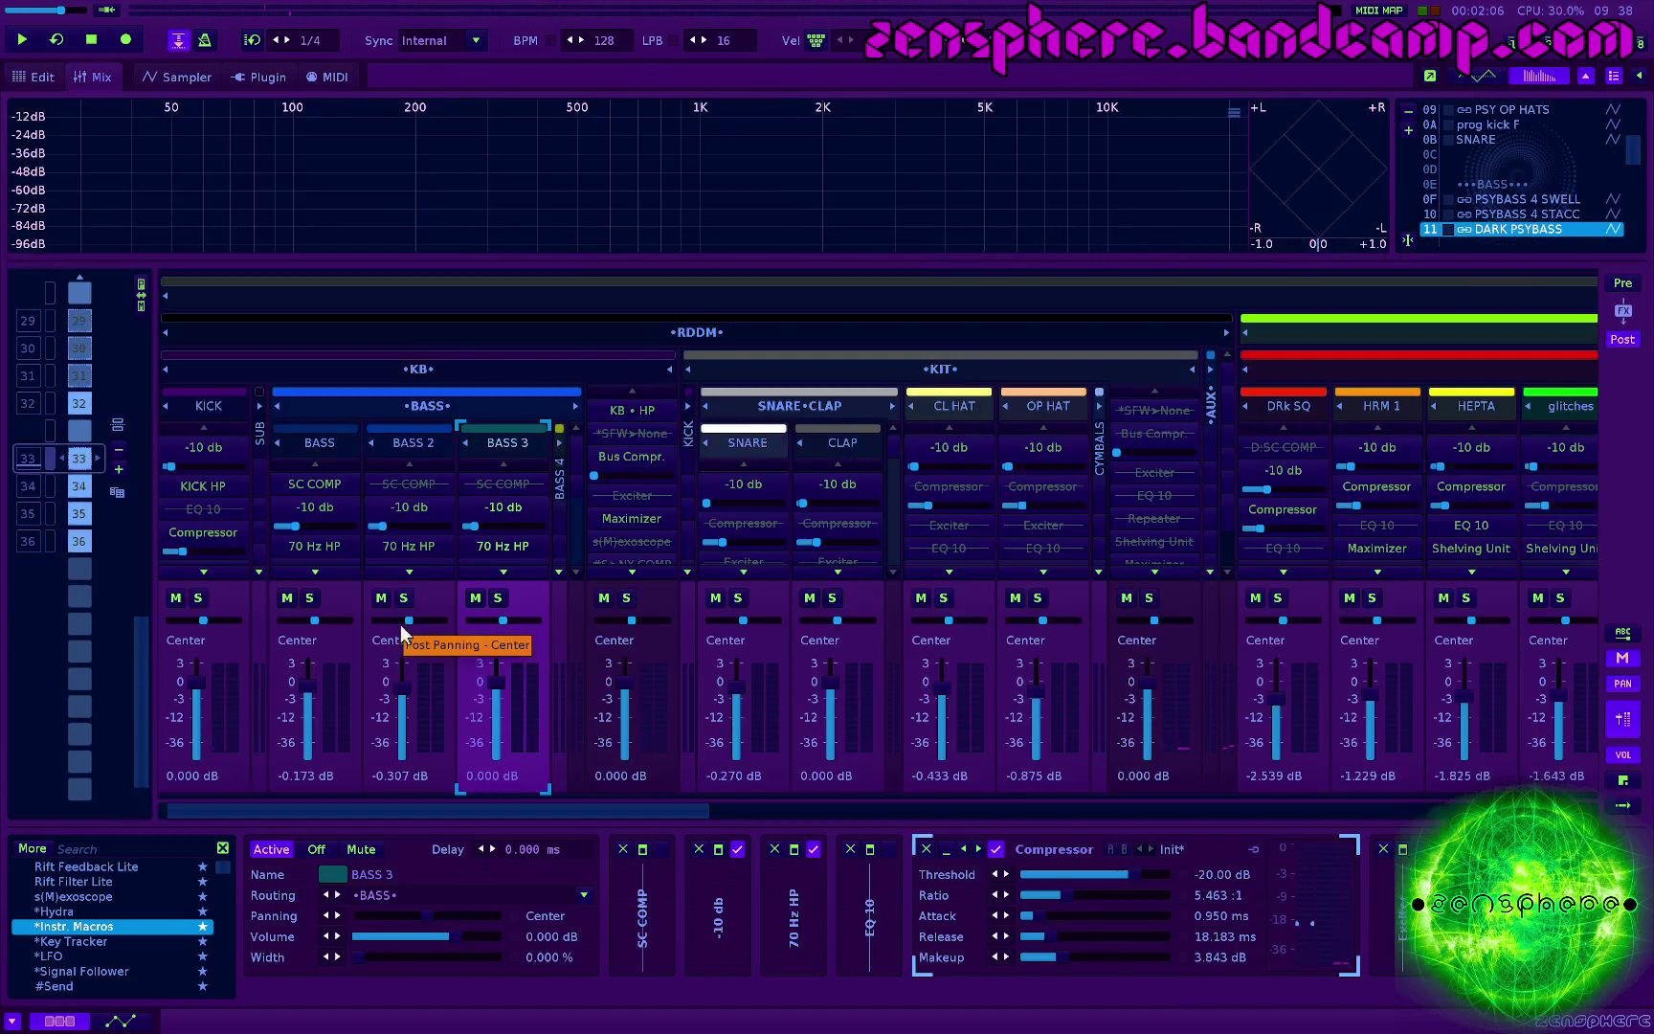
{"action": "key", "text": "F2"}
{"action": "key", "text": "space"}
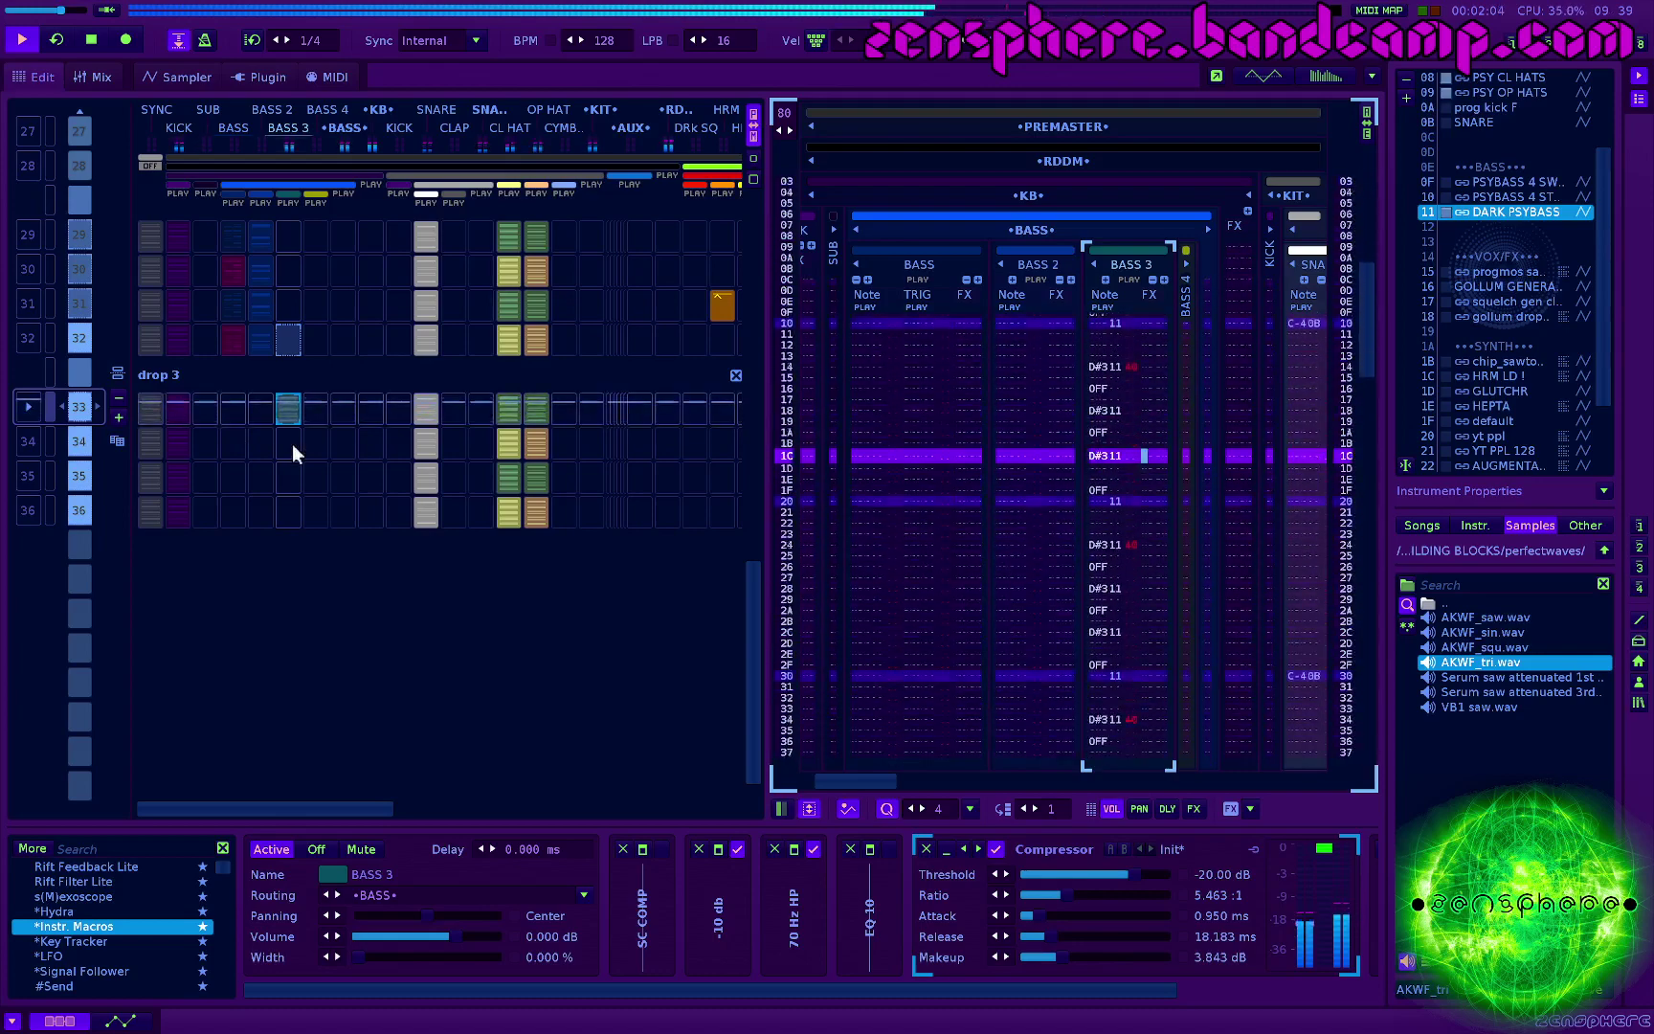
{"action": "key", "text": "space"}
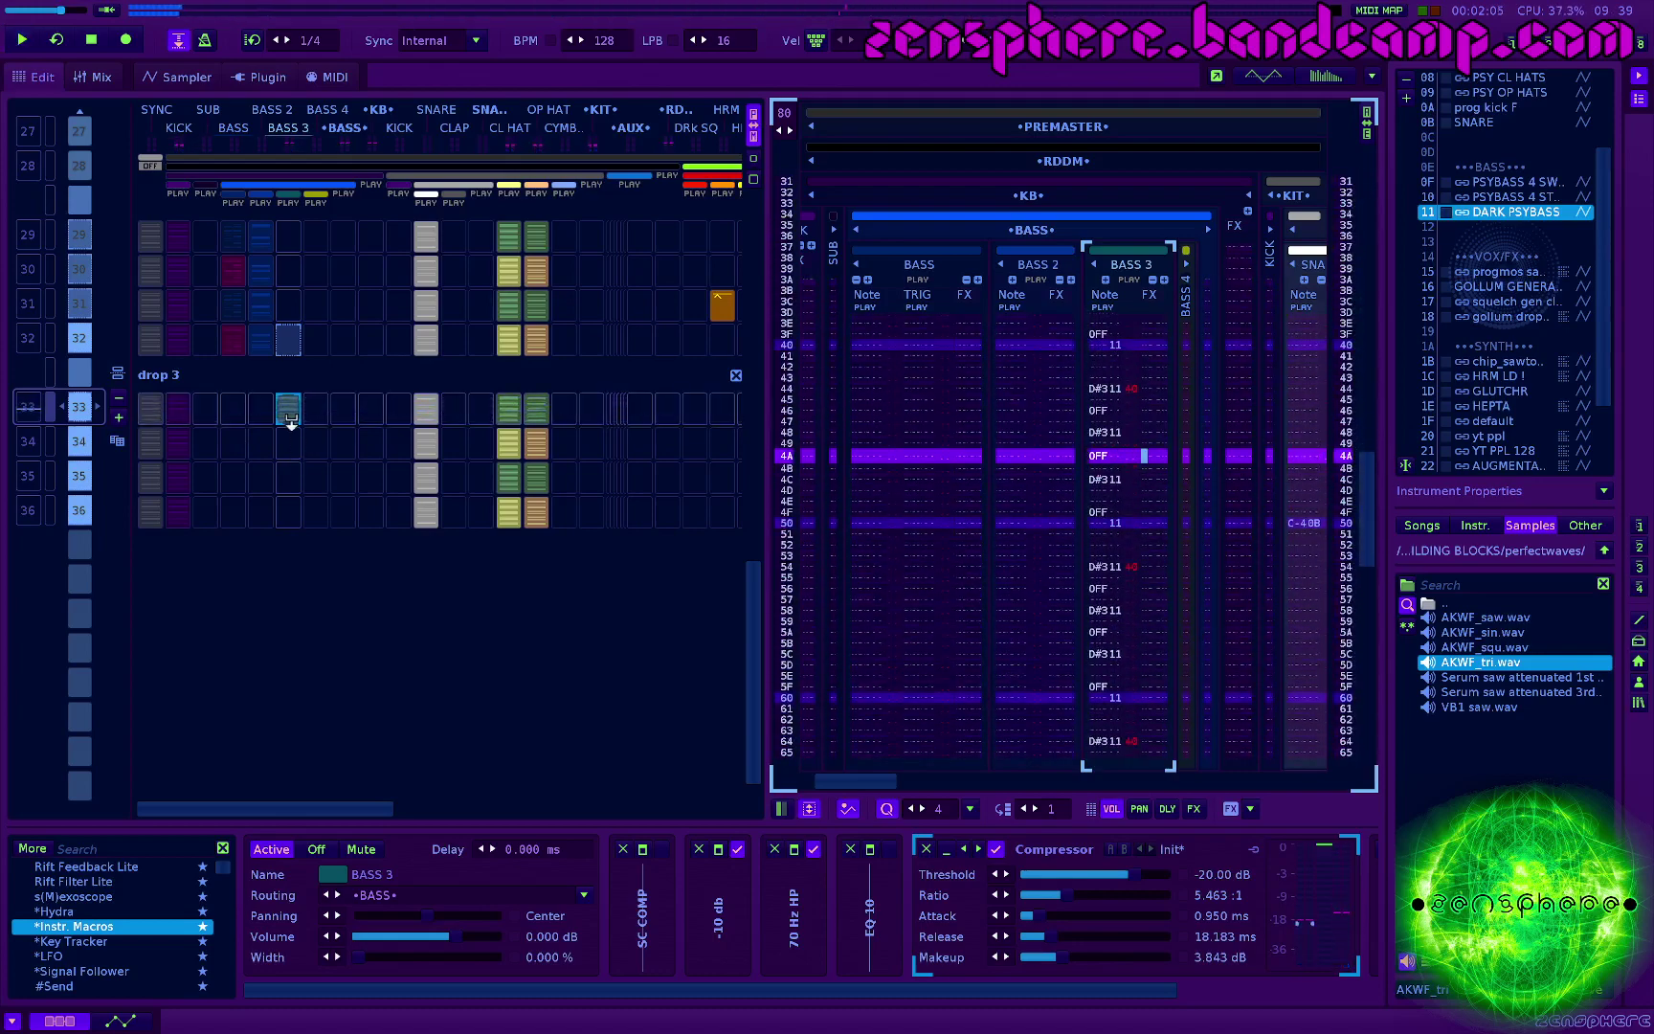
Step: Copy the BASS 3 slot from sequence 33 into sequences 34–36 and play it back
{"action": "left_click_drag", "start_coordinate": [288, 407], "coordinate": [300, 598]}
{"action": "key", "text": "space"}
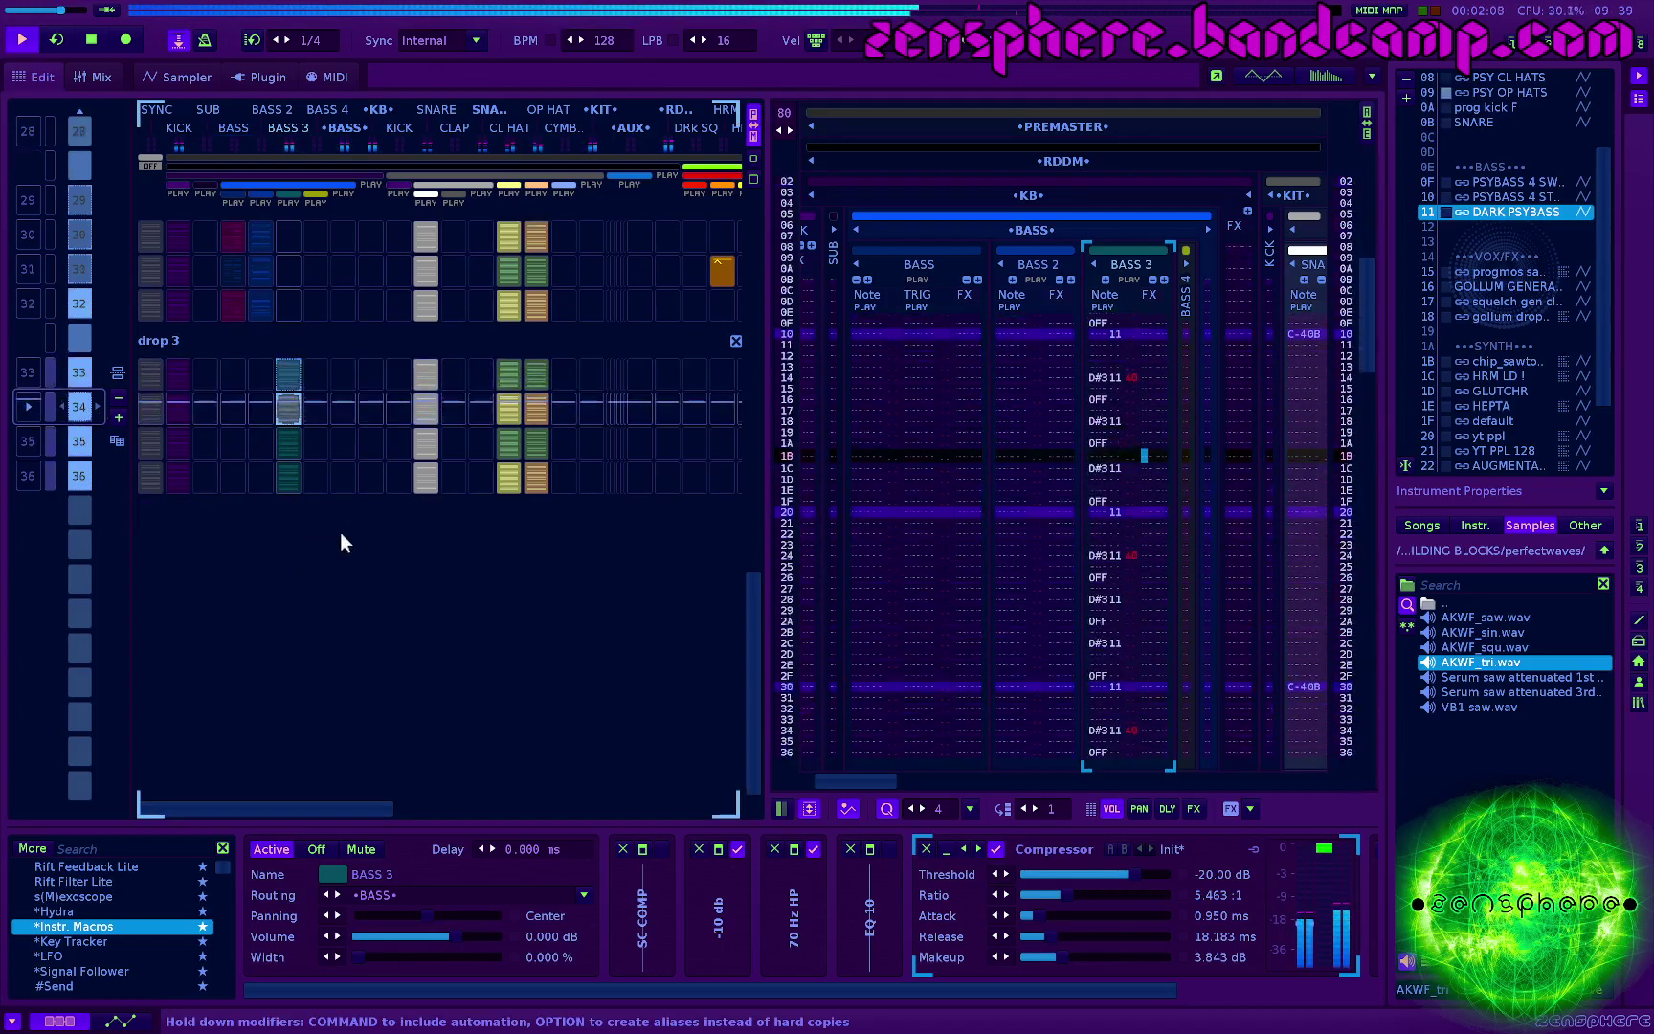
{"action": "key", "text": "space"}
{"action": "scroll", "coordinate": [346, 534], "scroll_direction": "right", "scroll_amount": 1}
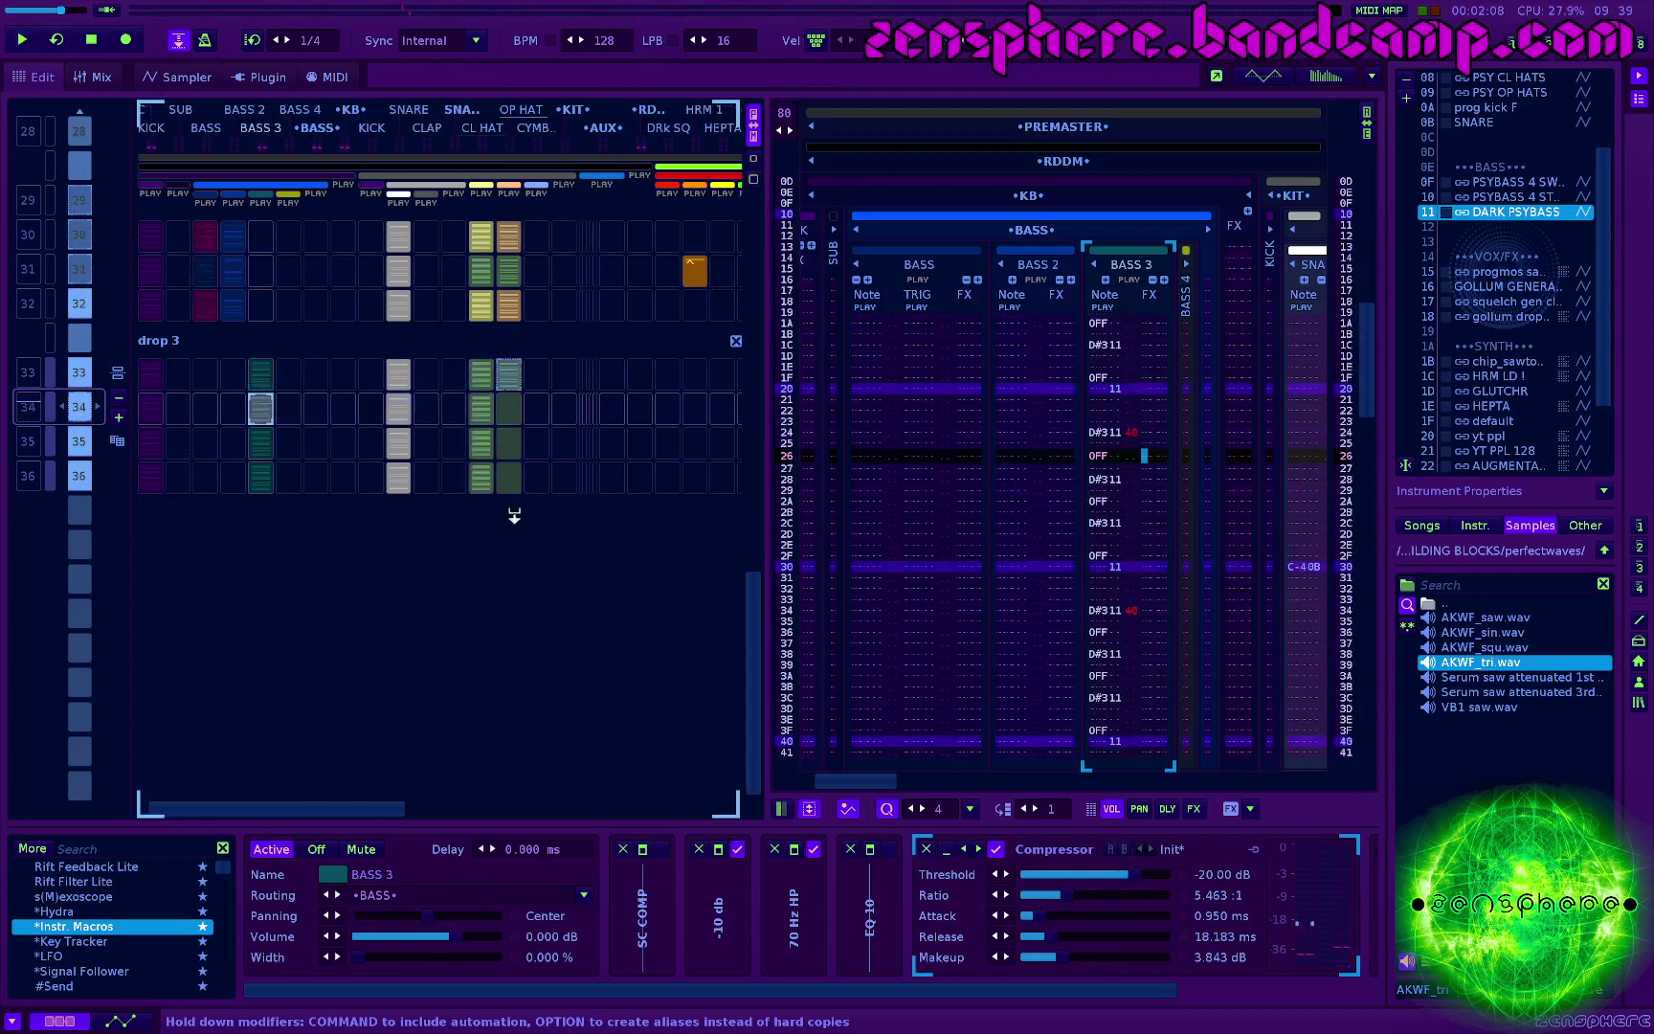
{"action": "key", "text": "space"}
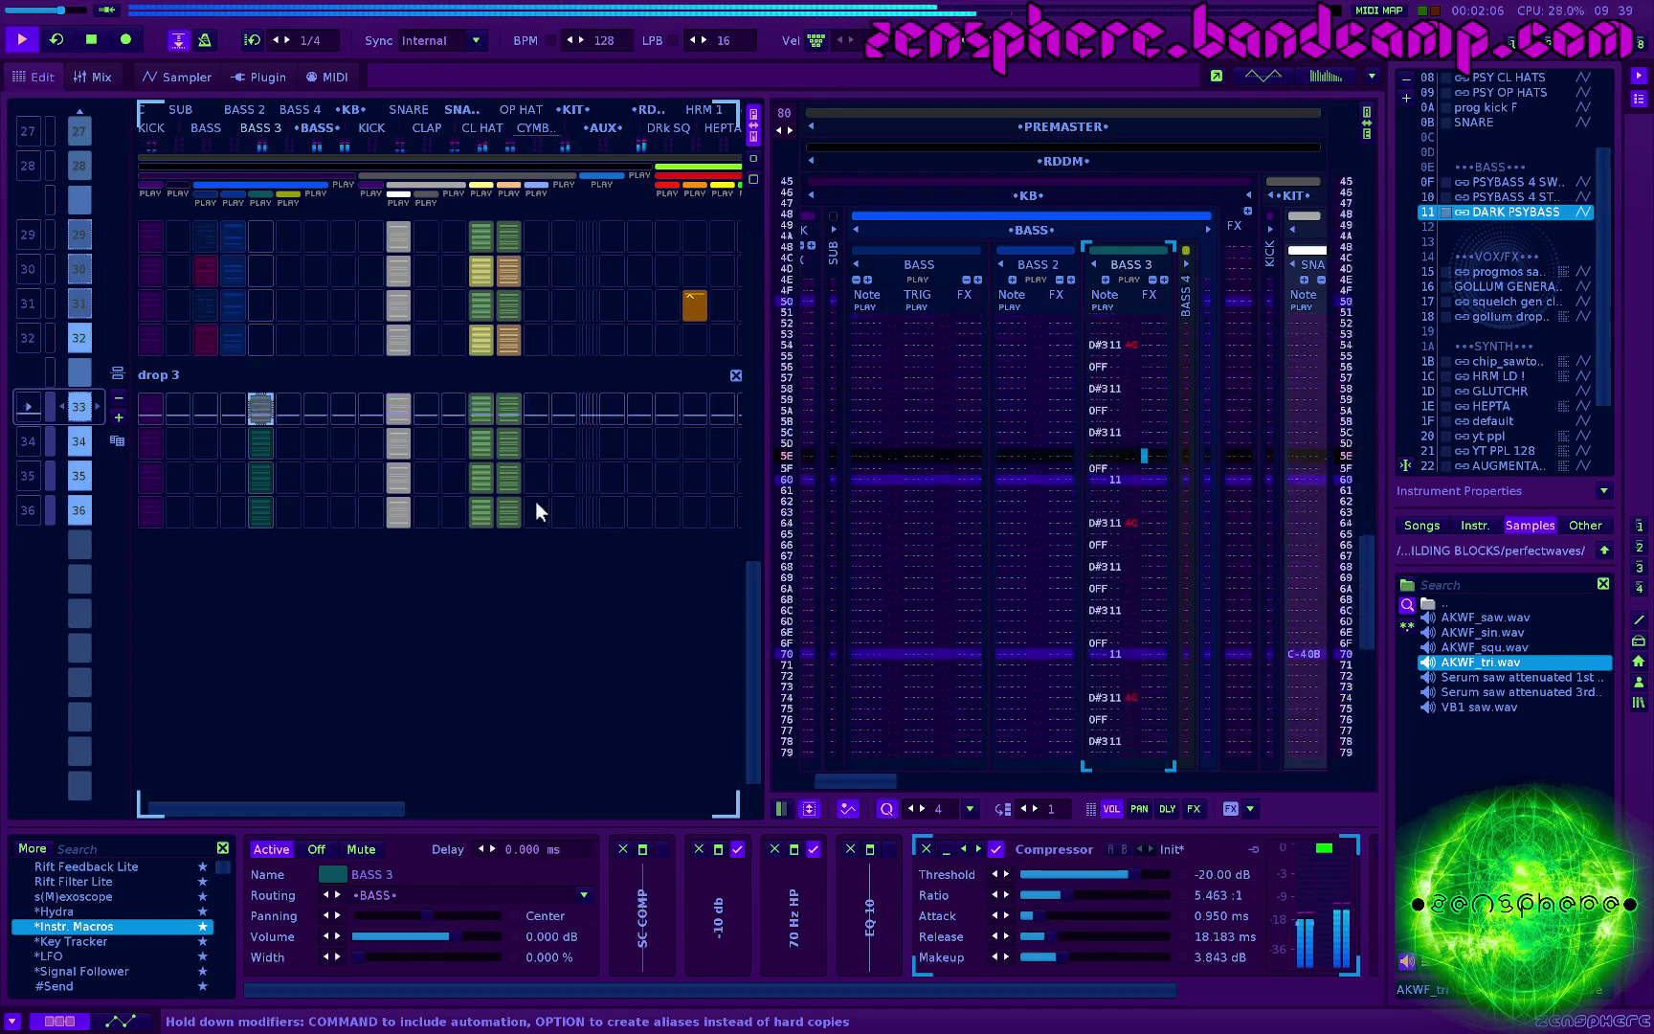
Step: Select the OP HAT slot in sequence 33 and play it to listen
{"action": "left_click", "coordinate": [509, 412]}
{"action": "scroll", "coordinate": [604, 619], "scroll_direction": "right", "scroll_amount": 1}
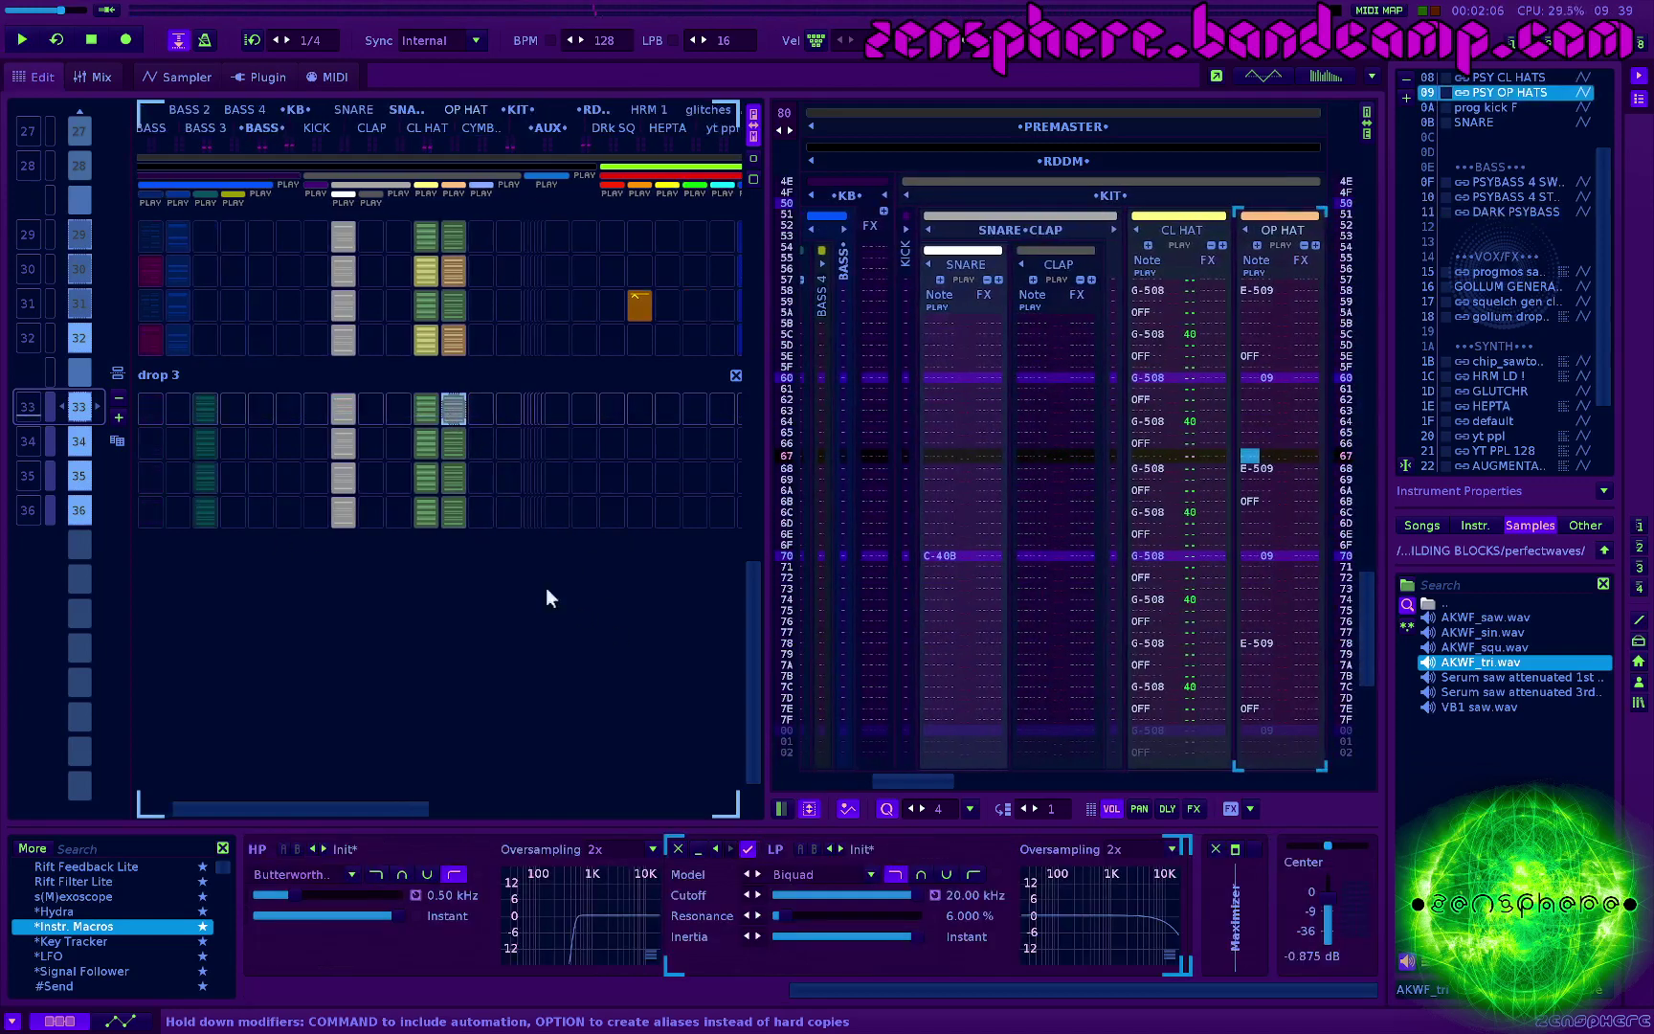
{"action": "scroll", "coordinate": [1090, 580], "scroll_direction": "right", "scroll_amount": 3}
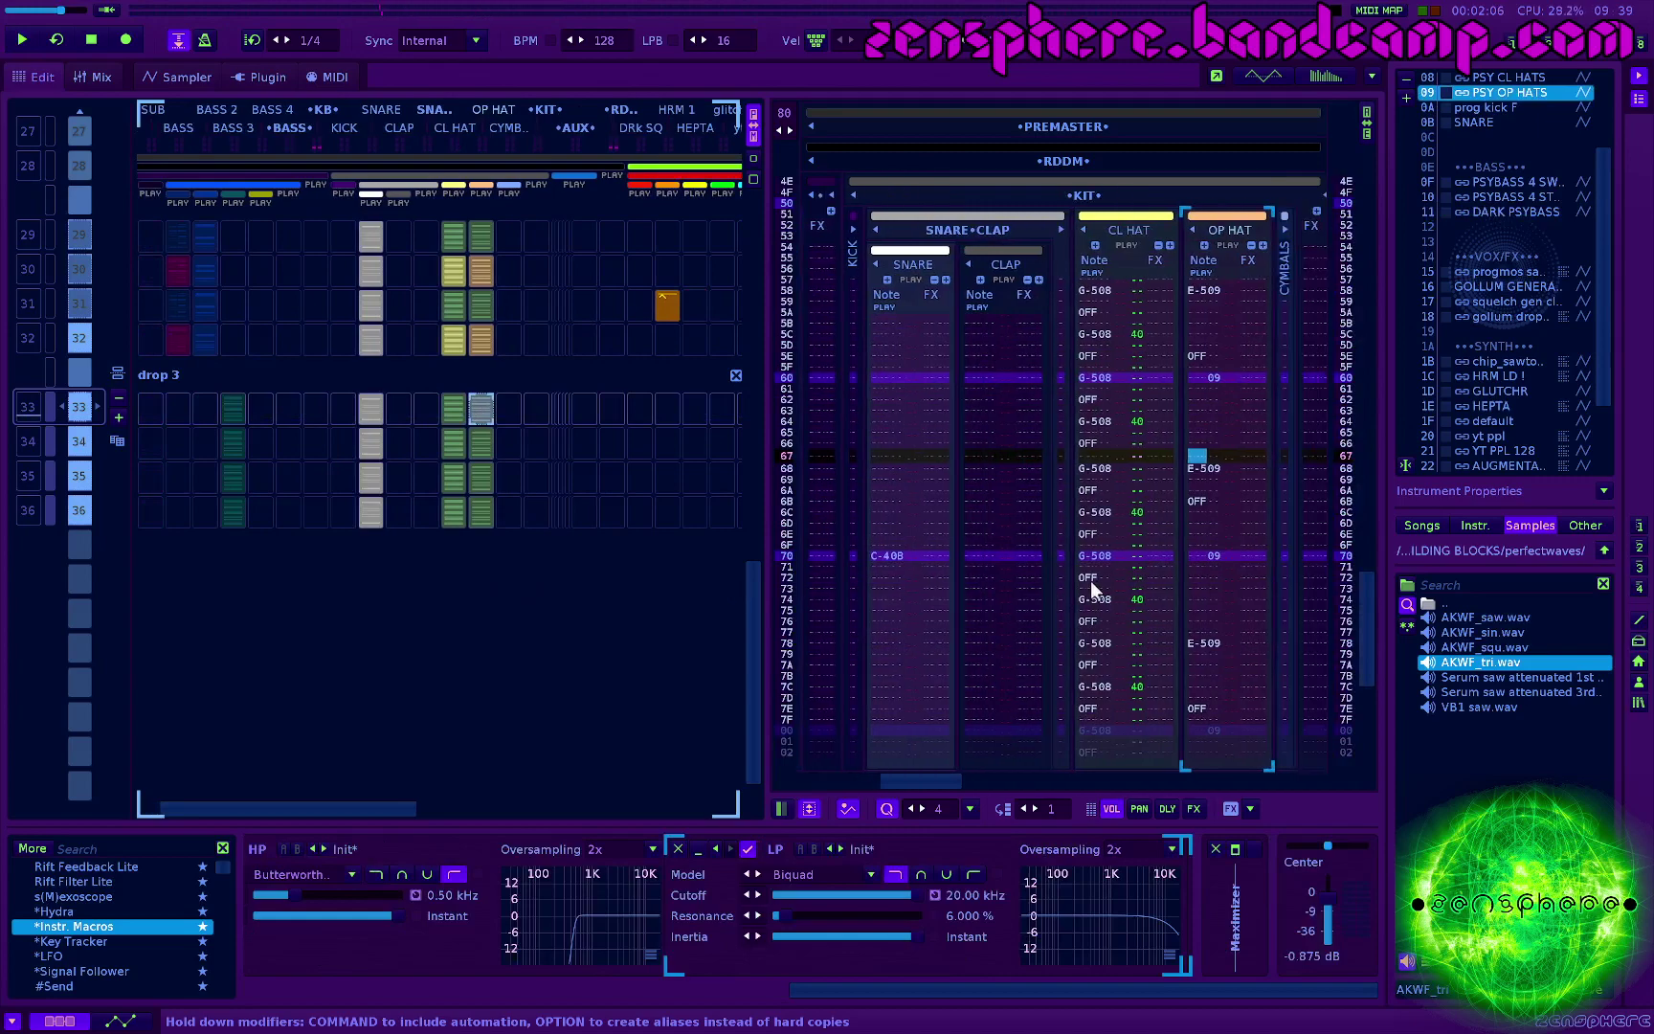
{"action": "key", "text": "space"}
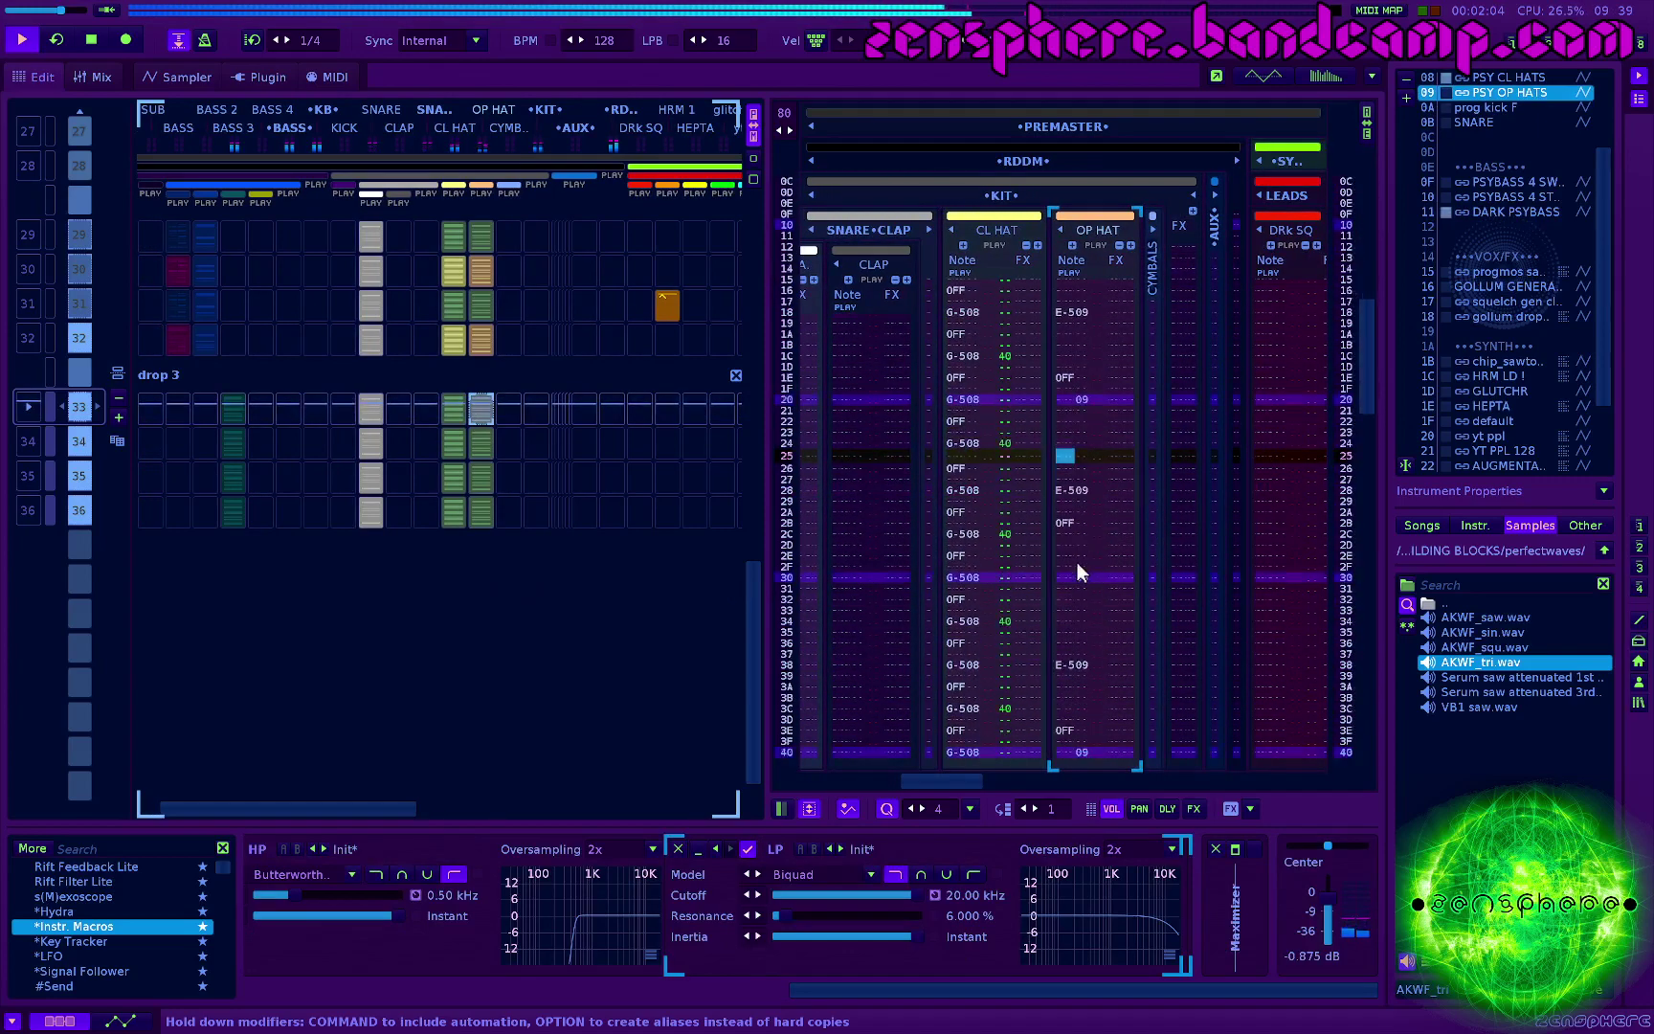
{"action": "key", "text": "space"}
{"action": "scroll", "coordinate": [1074, 561], "scroll_direction": "up", "scroll_amount": 1}
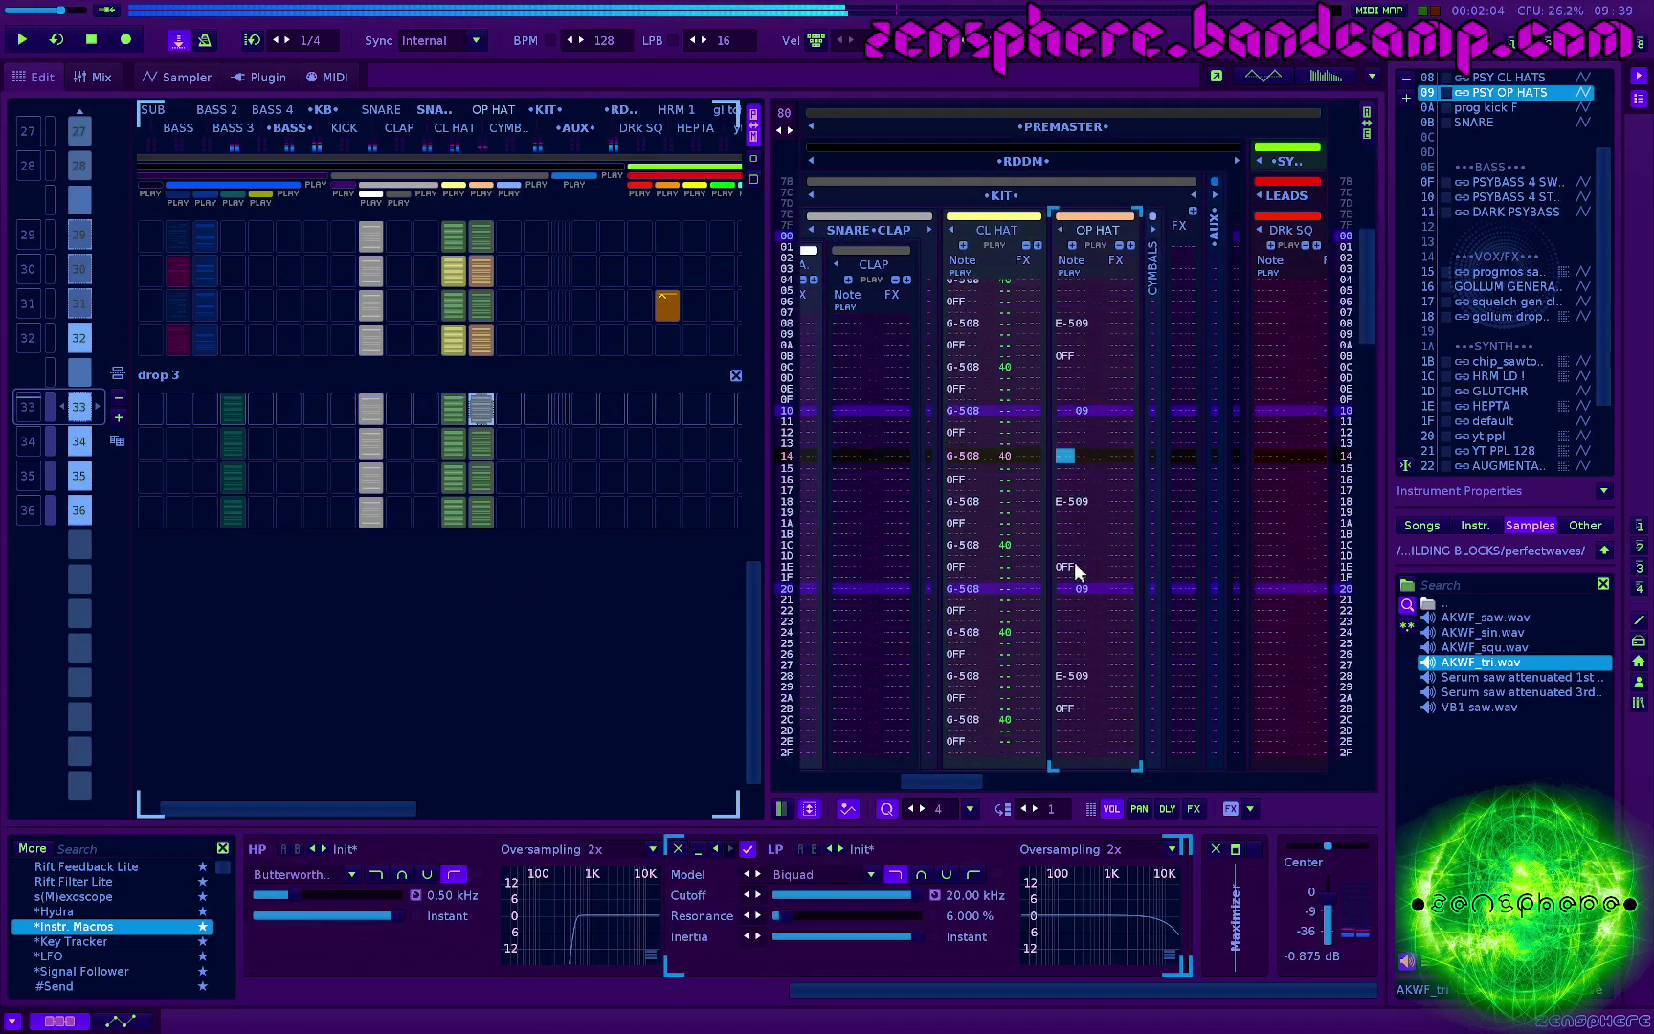
Step: Move the OP HAT note-off from row 1E up to 1B, then select the CL HAT slot
{"action": "left_click", "coordinate": [1058, 380]}
{"action": "left_click_drag", "start_coordinate": [1073, 401], "coordinate": [1071, 328]}
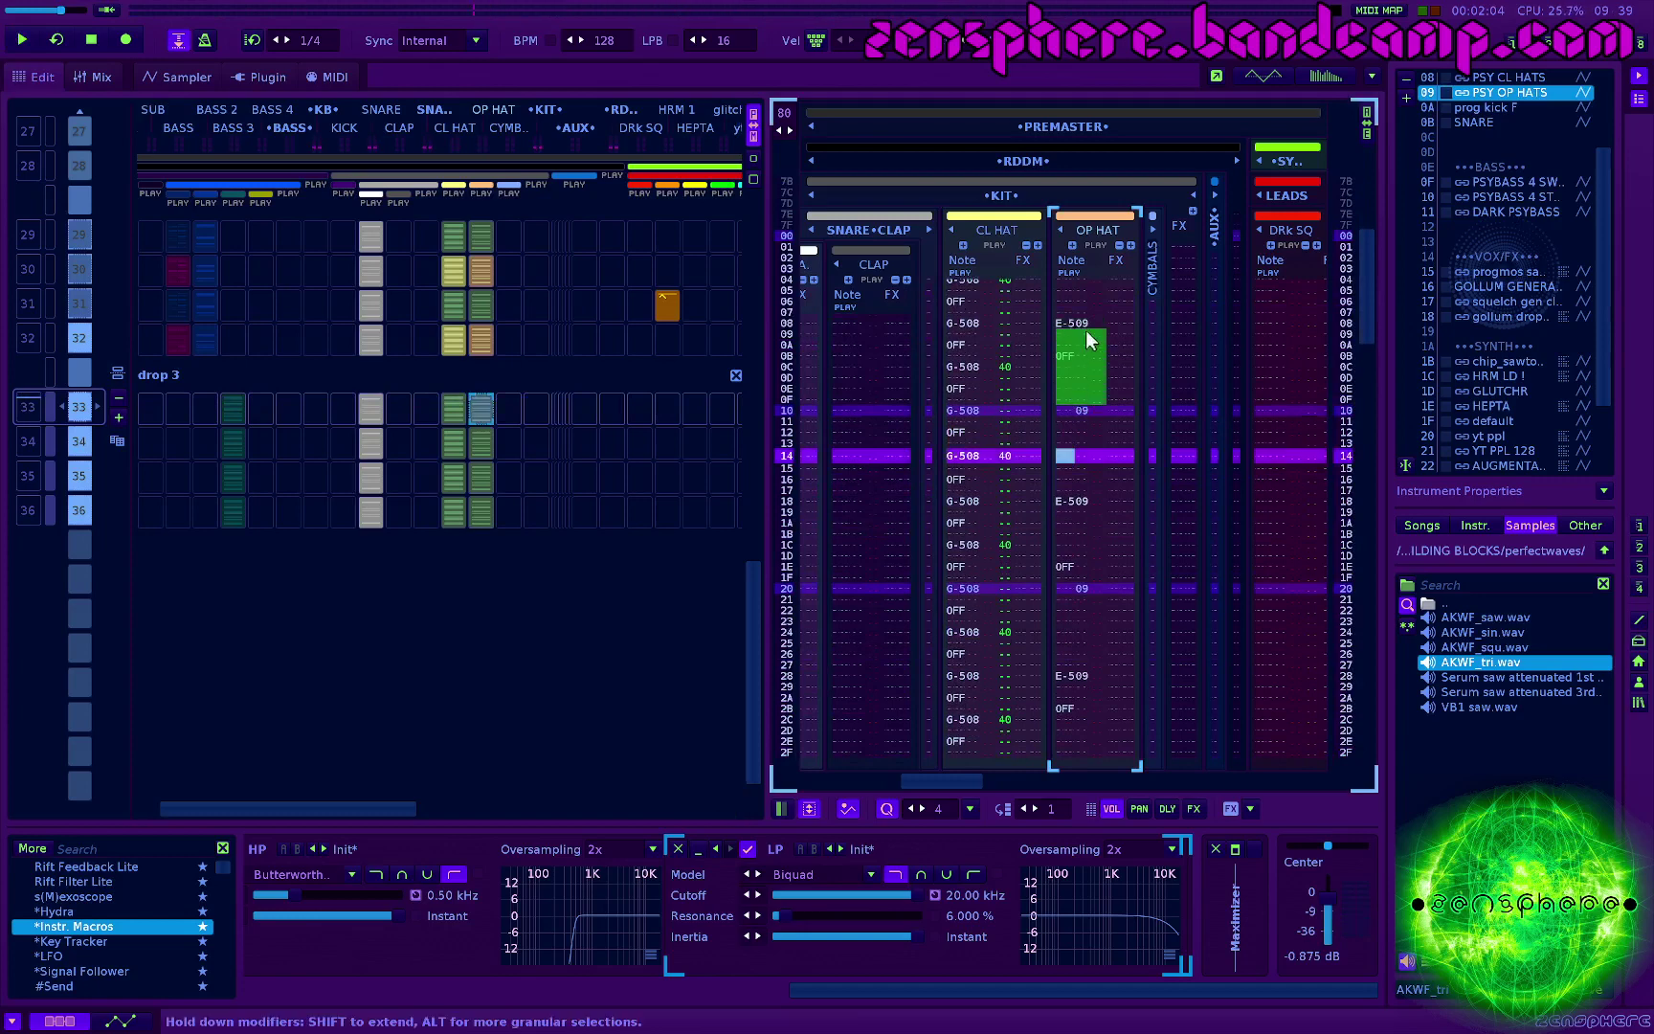
{"action": "scroll", "coordinate": [1086, 335], "scroll_direction": "up", "scroll_amount": 2}
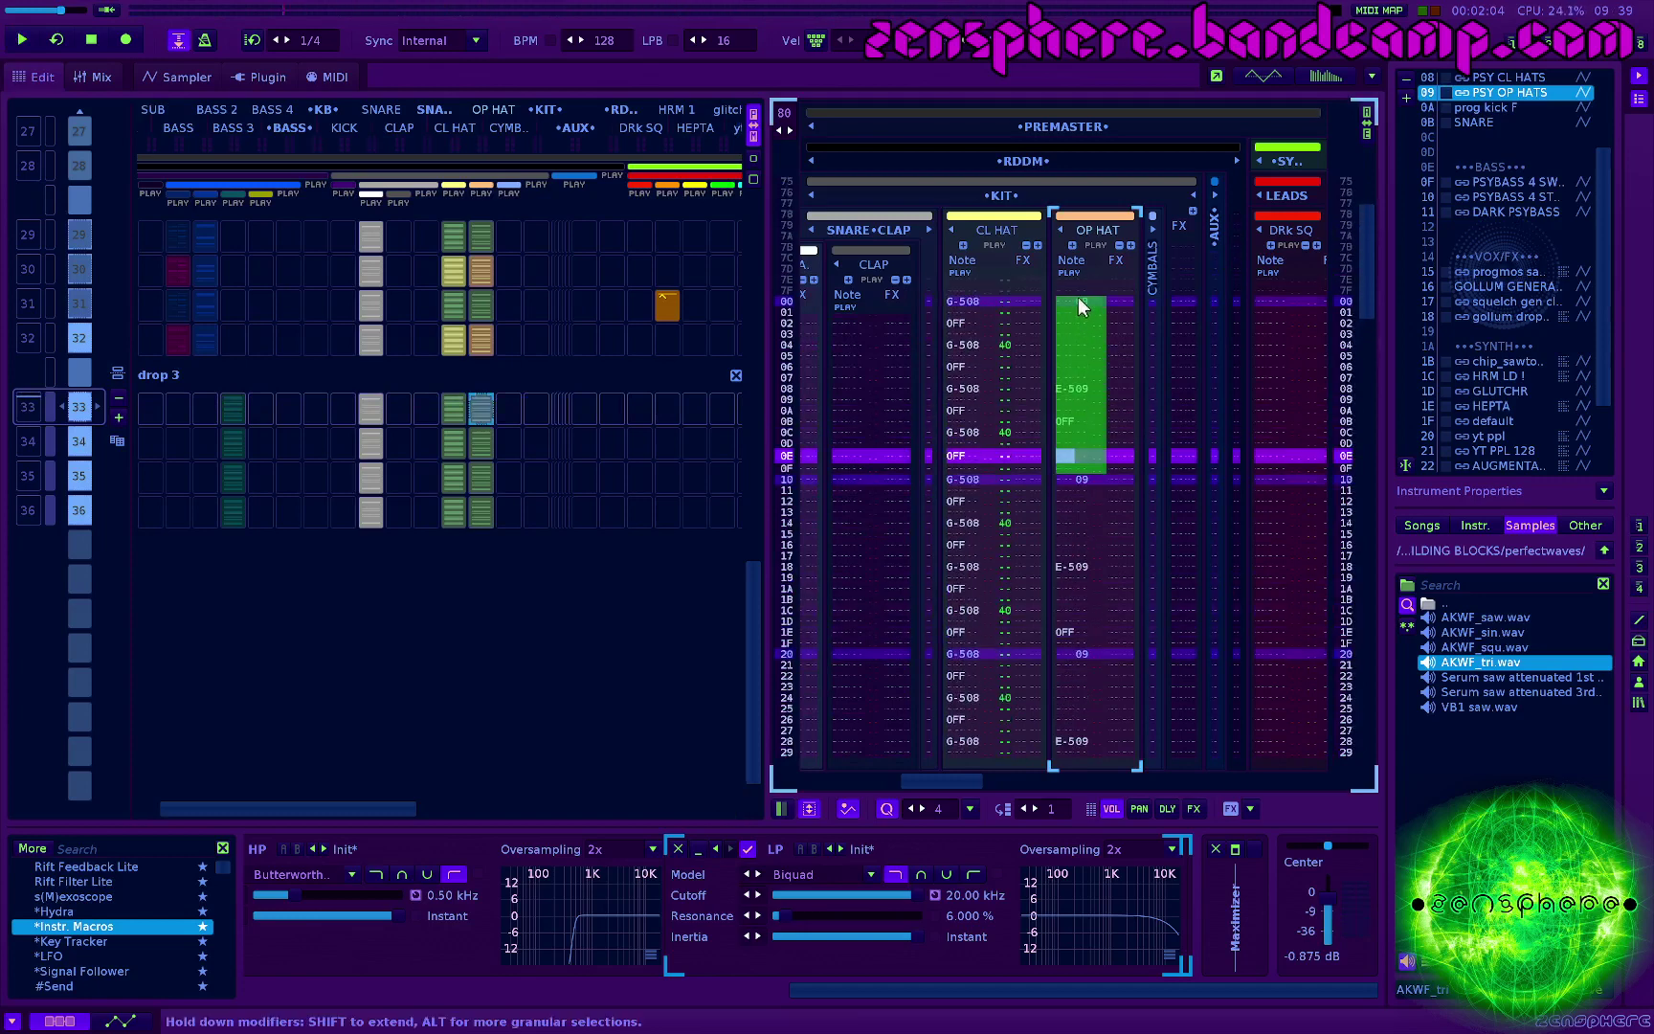
{"action": "left_click", "coordinate": [1066, 480]}
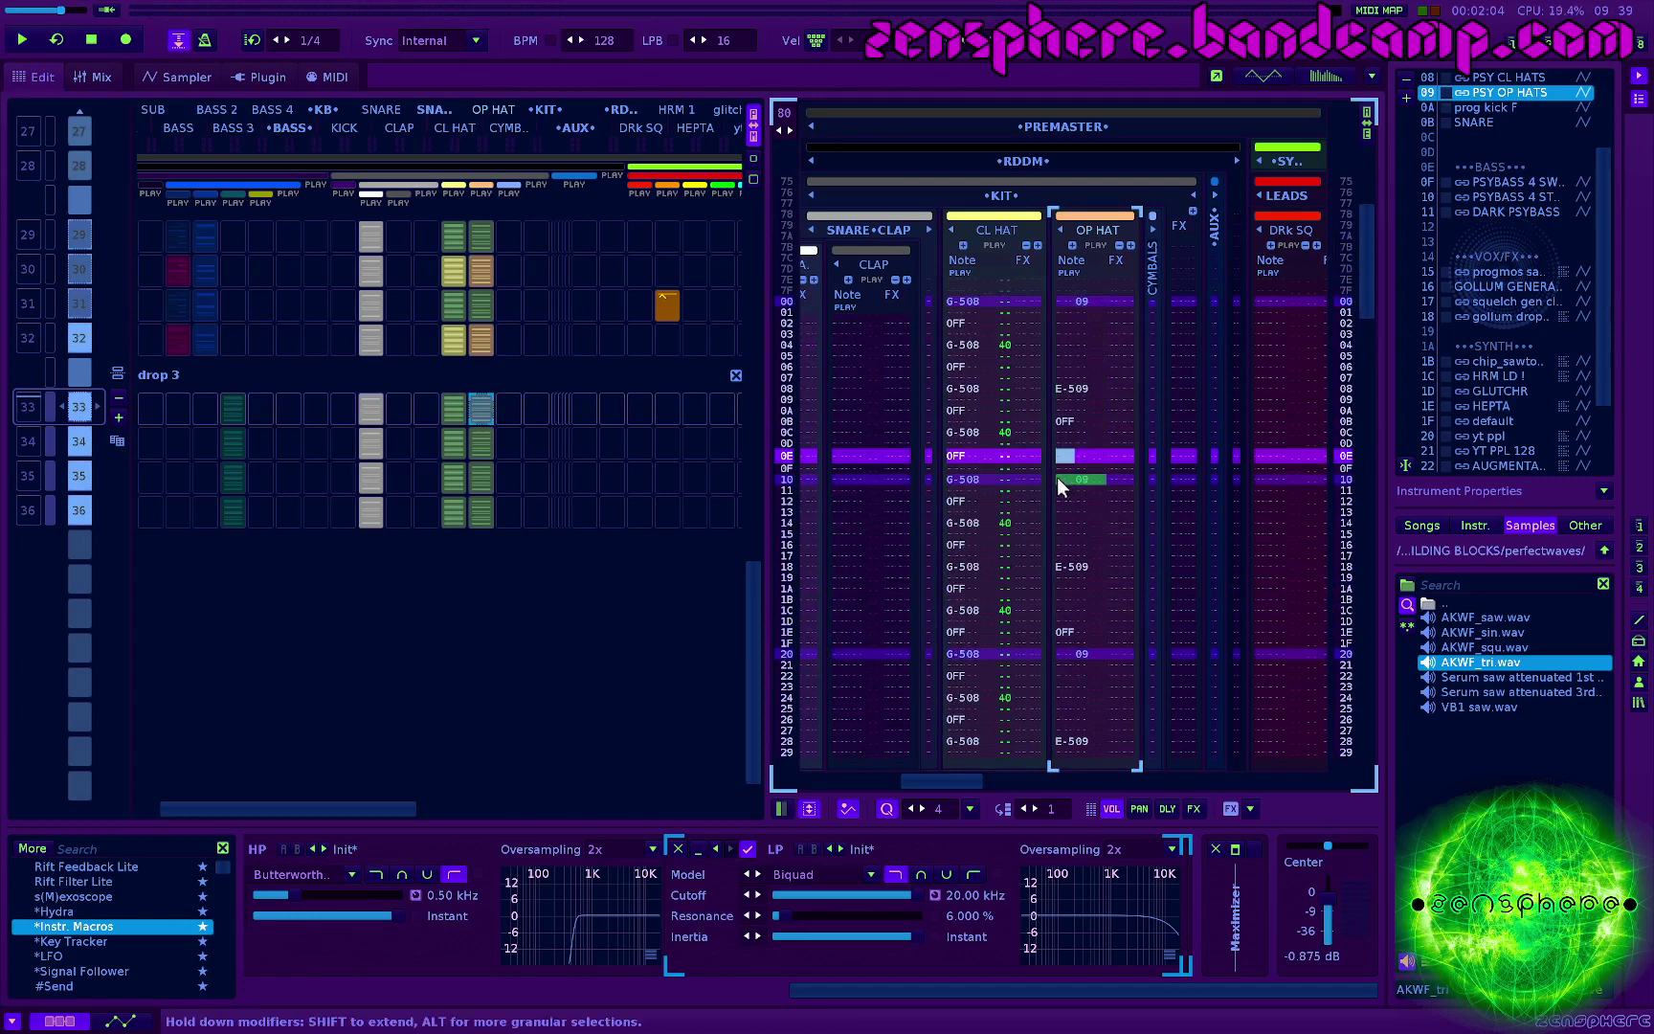
{"action": "left_click", "coordinate": [1056, 476]}
{"action": "key", "text": "ctrl+z"}
{"action": "key", "text": "space"}
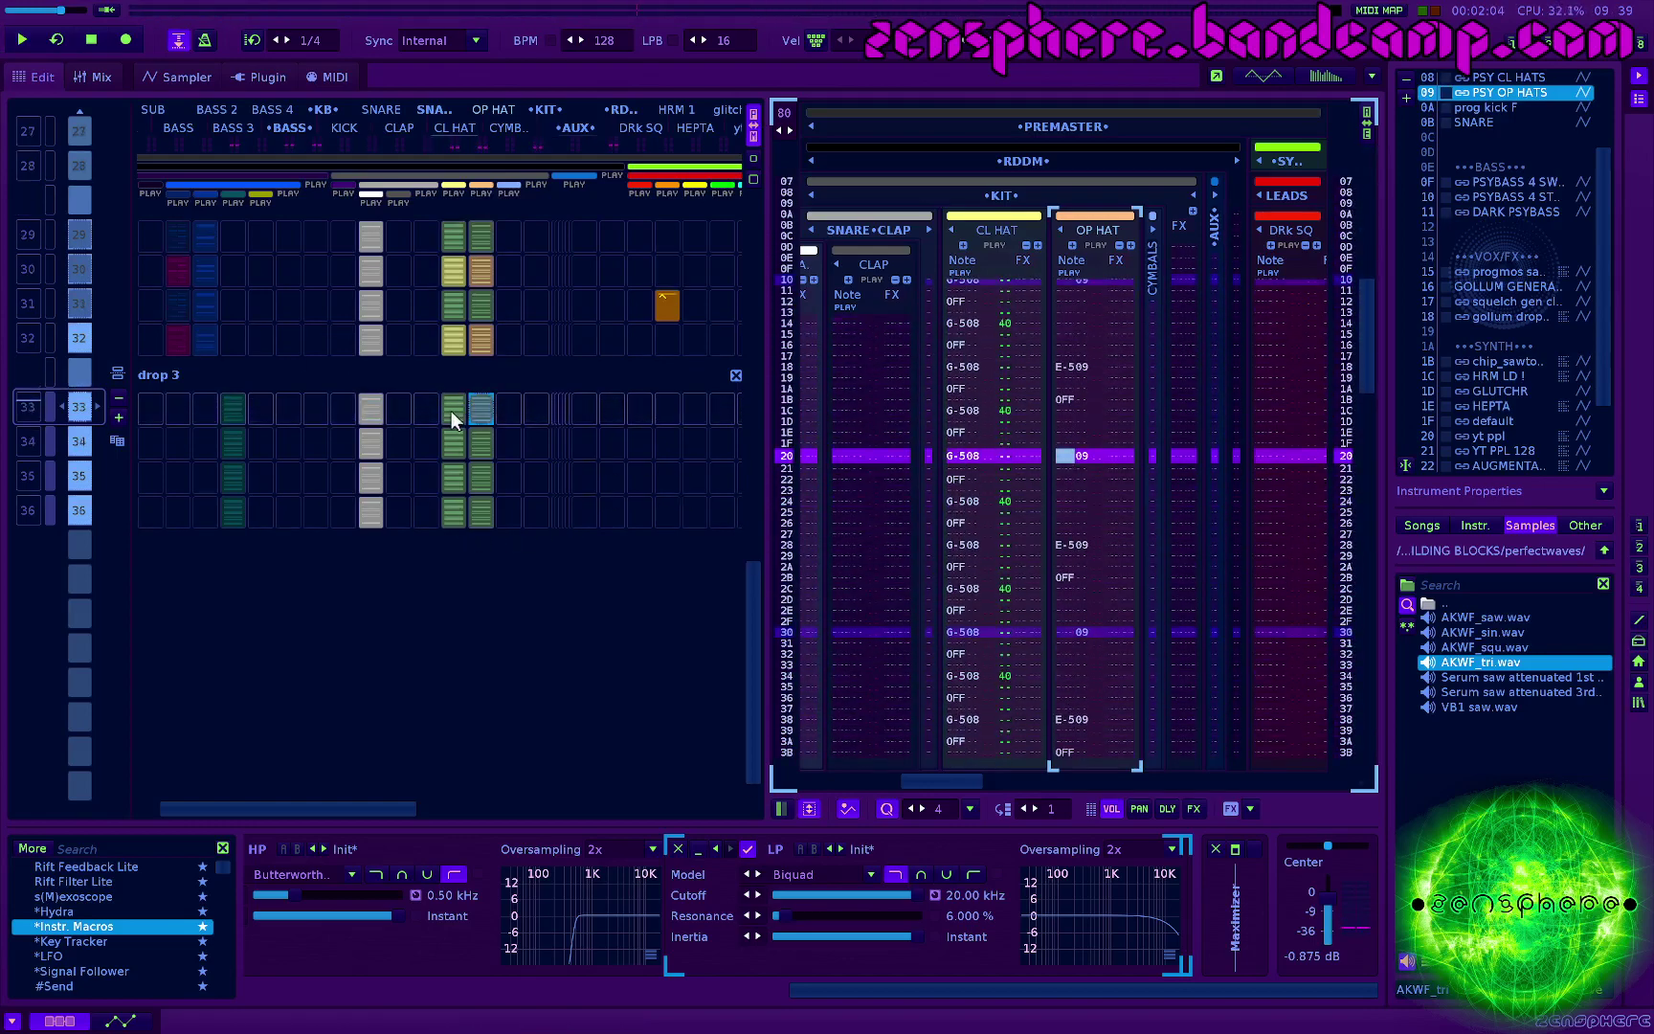
{"action": "left_click", "coordinate": [453, 412]}
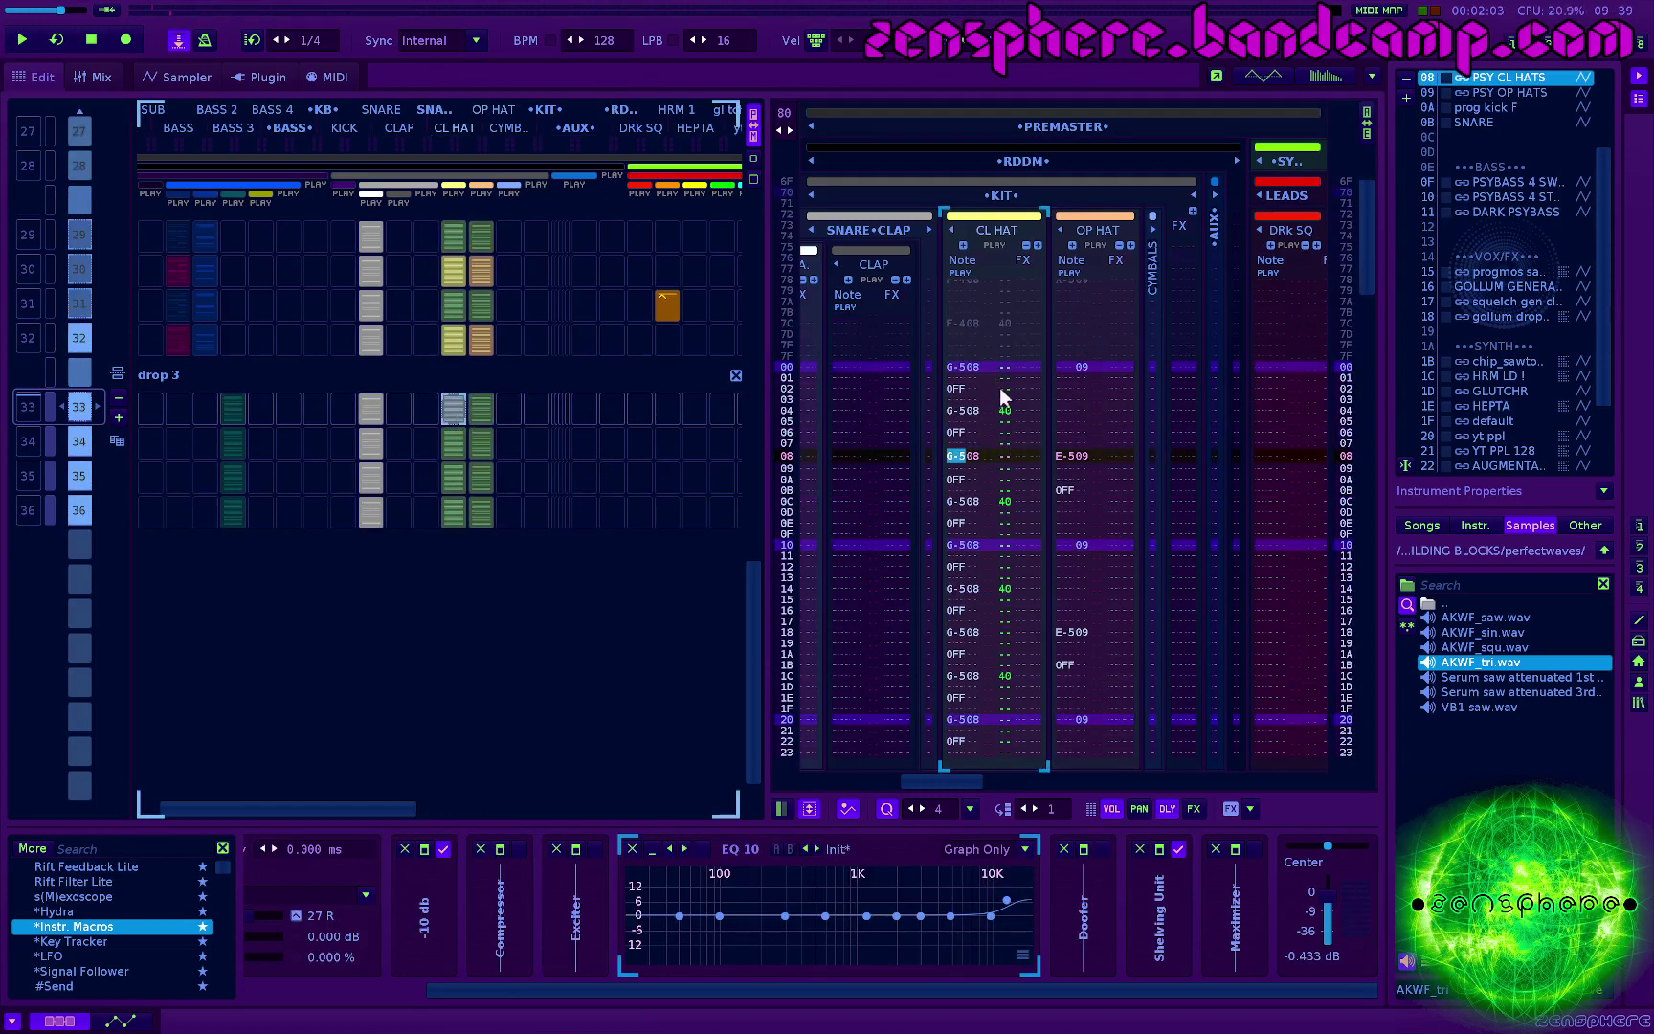
Step: Mark the CL HAT column from row 02 down, delete its 40 values, and play it back
{"action": "left_click_drag", "start_coordinate": [1008, 389], "coordinate": [1007, 381]}
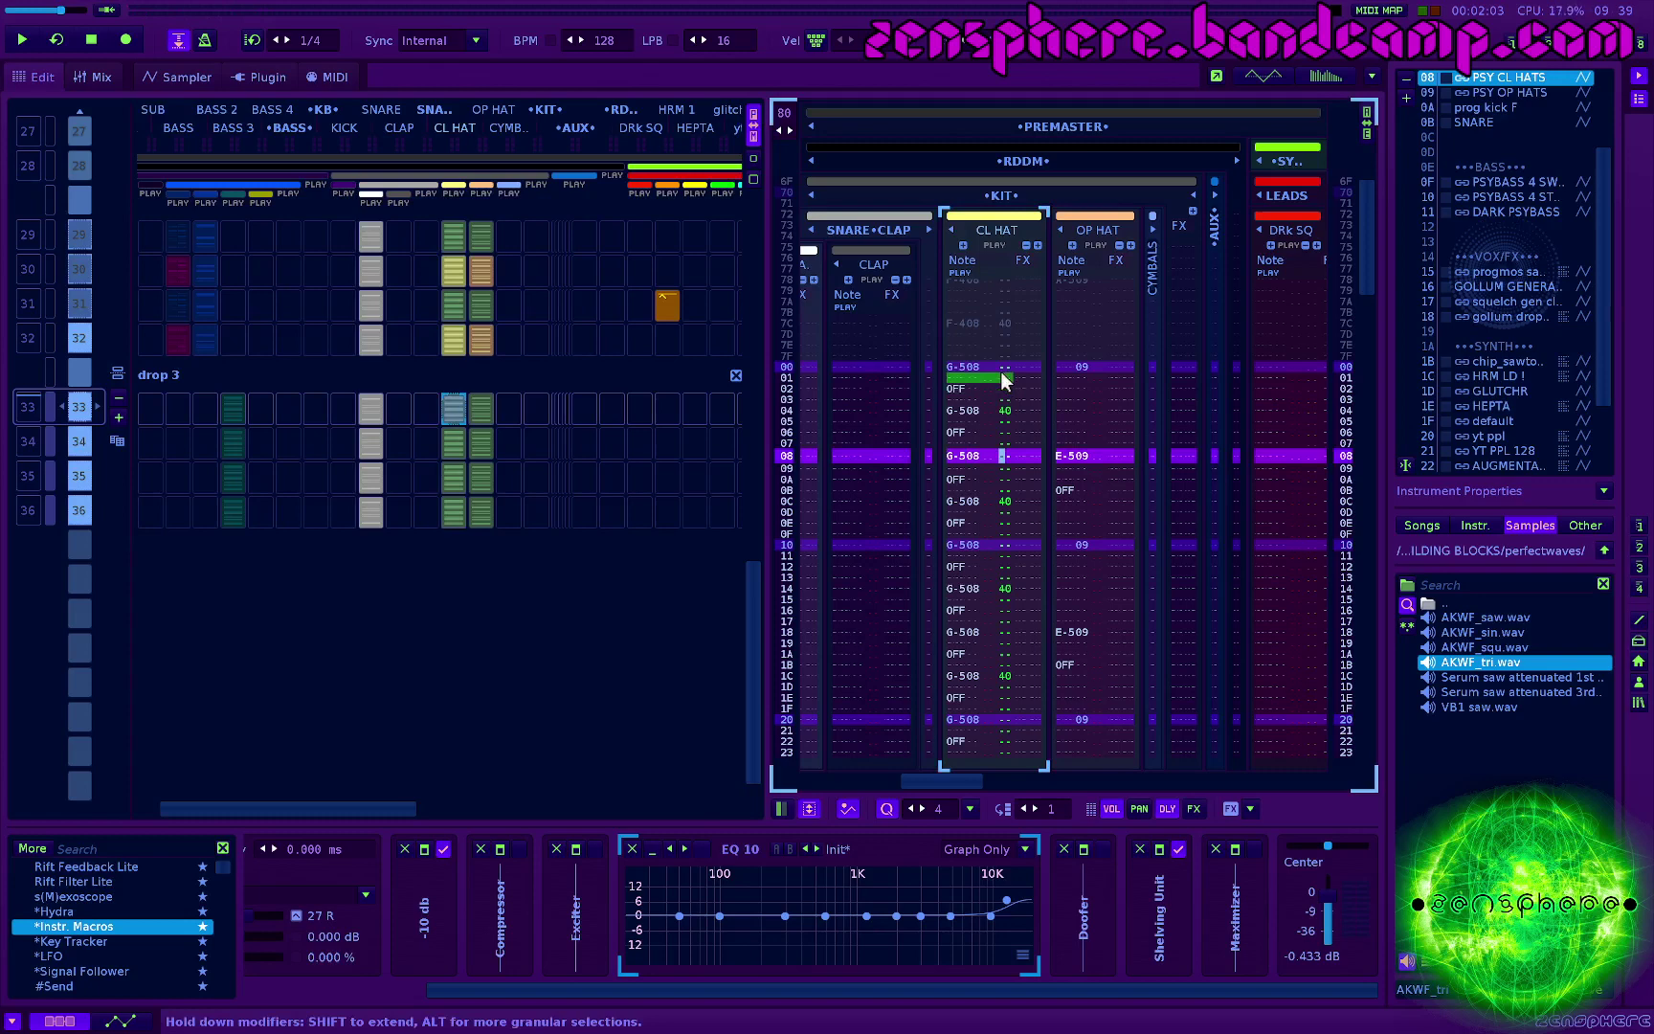
{"action": "scroll", "coordinate": [1000, 380], "scroll_direction": "up", "scroll_amount": 3}
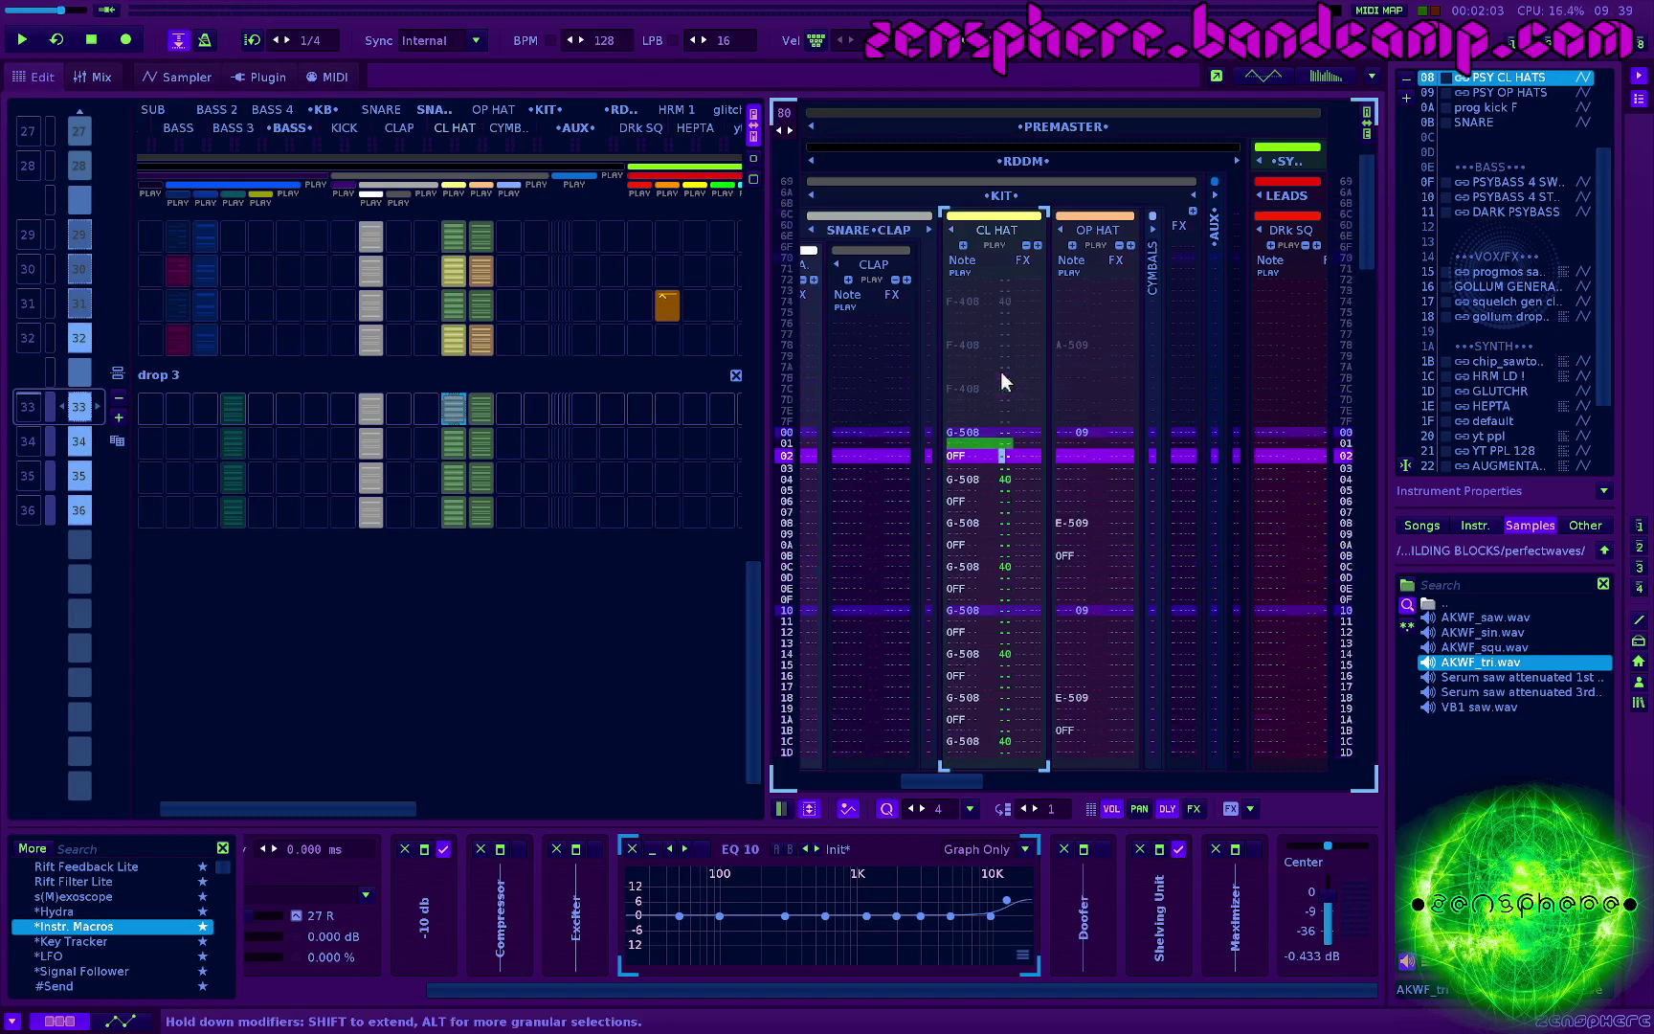
{"action": "key", "text": "ctrl+b"}
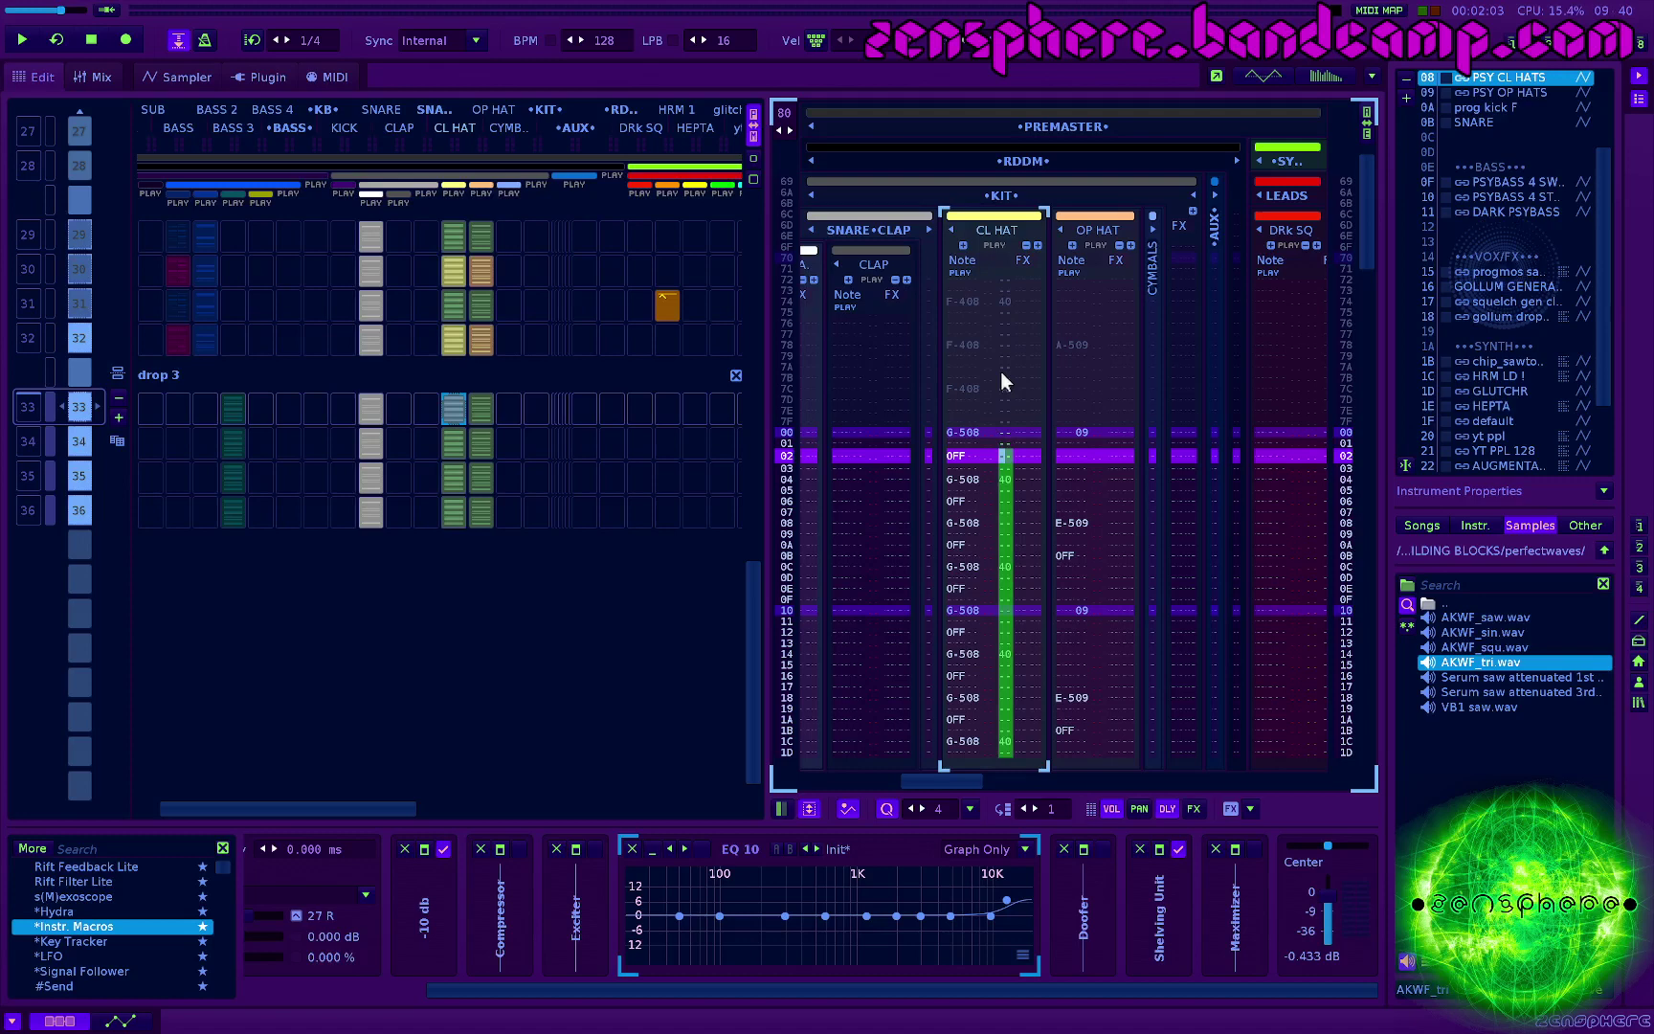
{"action": "key", "text": "Delete"}
{"action": "key", "text": "space"}
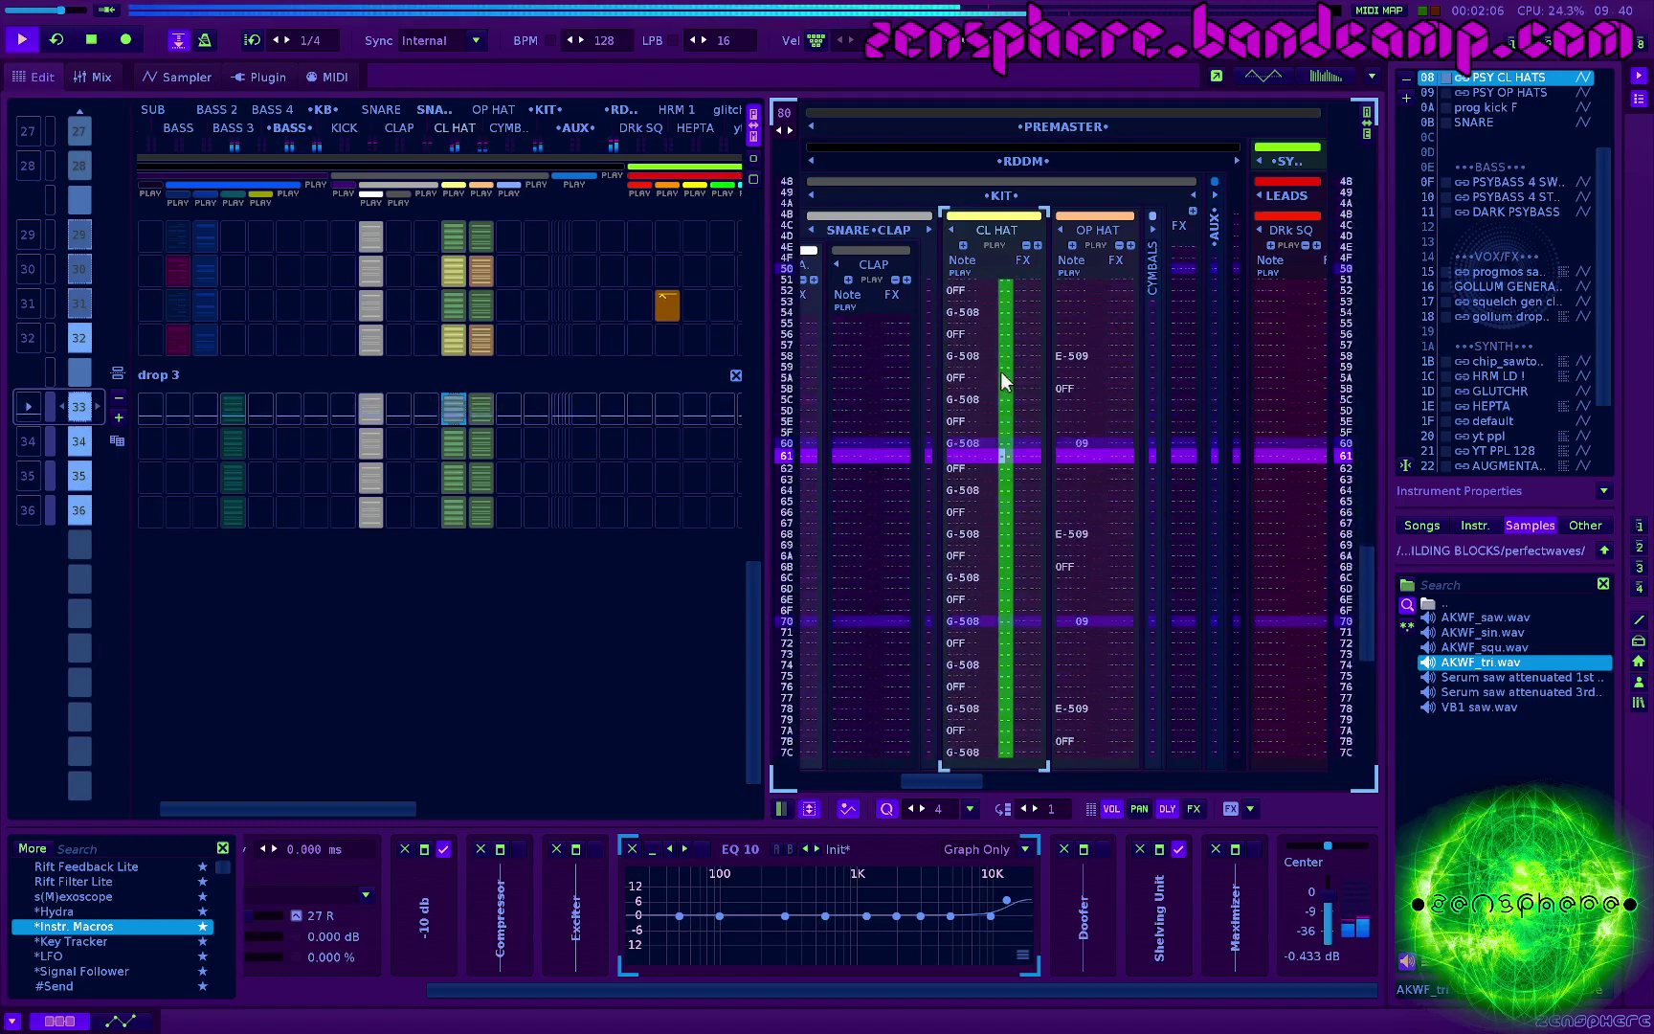
{"action": "key", "text": "space"}
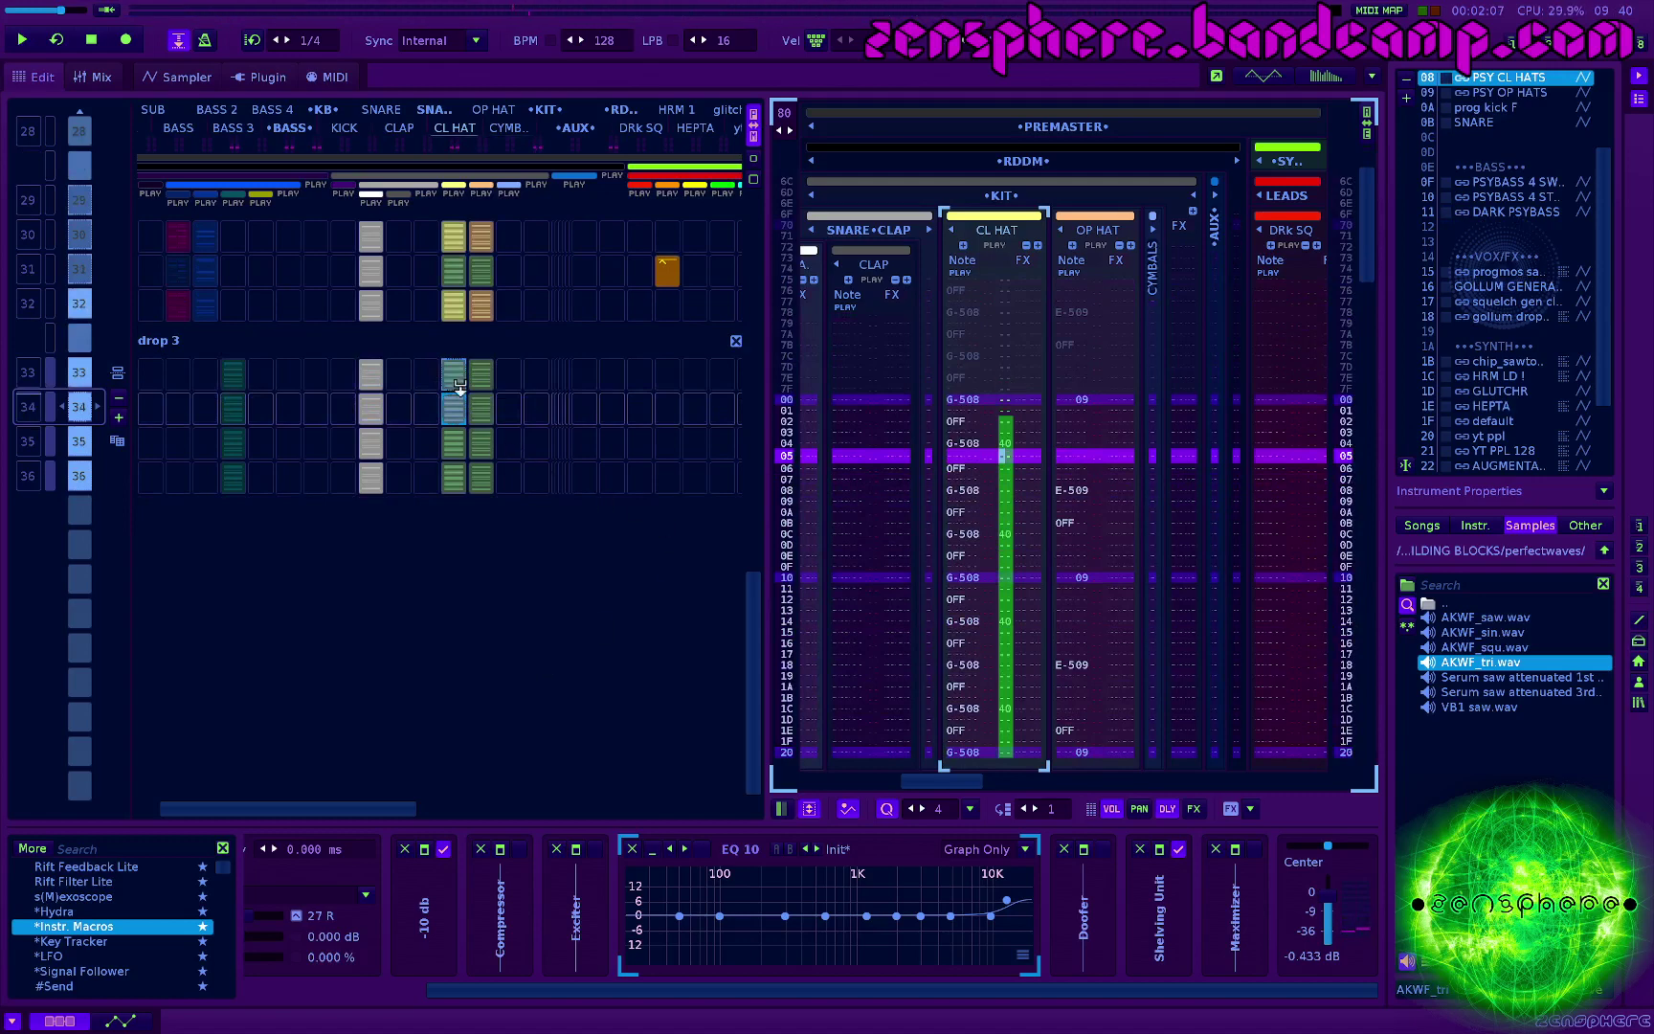
Step: Copy the CL HAT slot down to sequence 34 and play from sequence 33
{"action": "left_click_drag", "start_coordinate": [459, 386], "coordinate": [455, 428]}
{"action": "key", "text": "Up"}
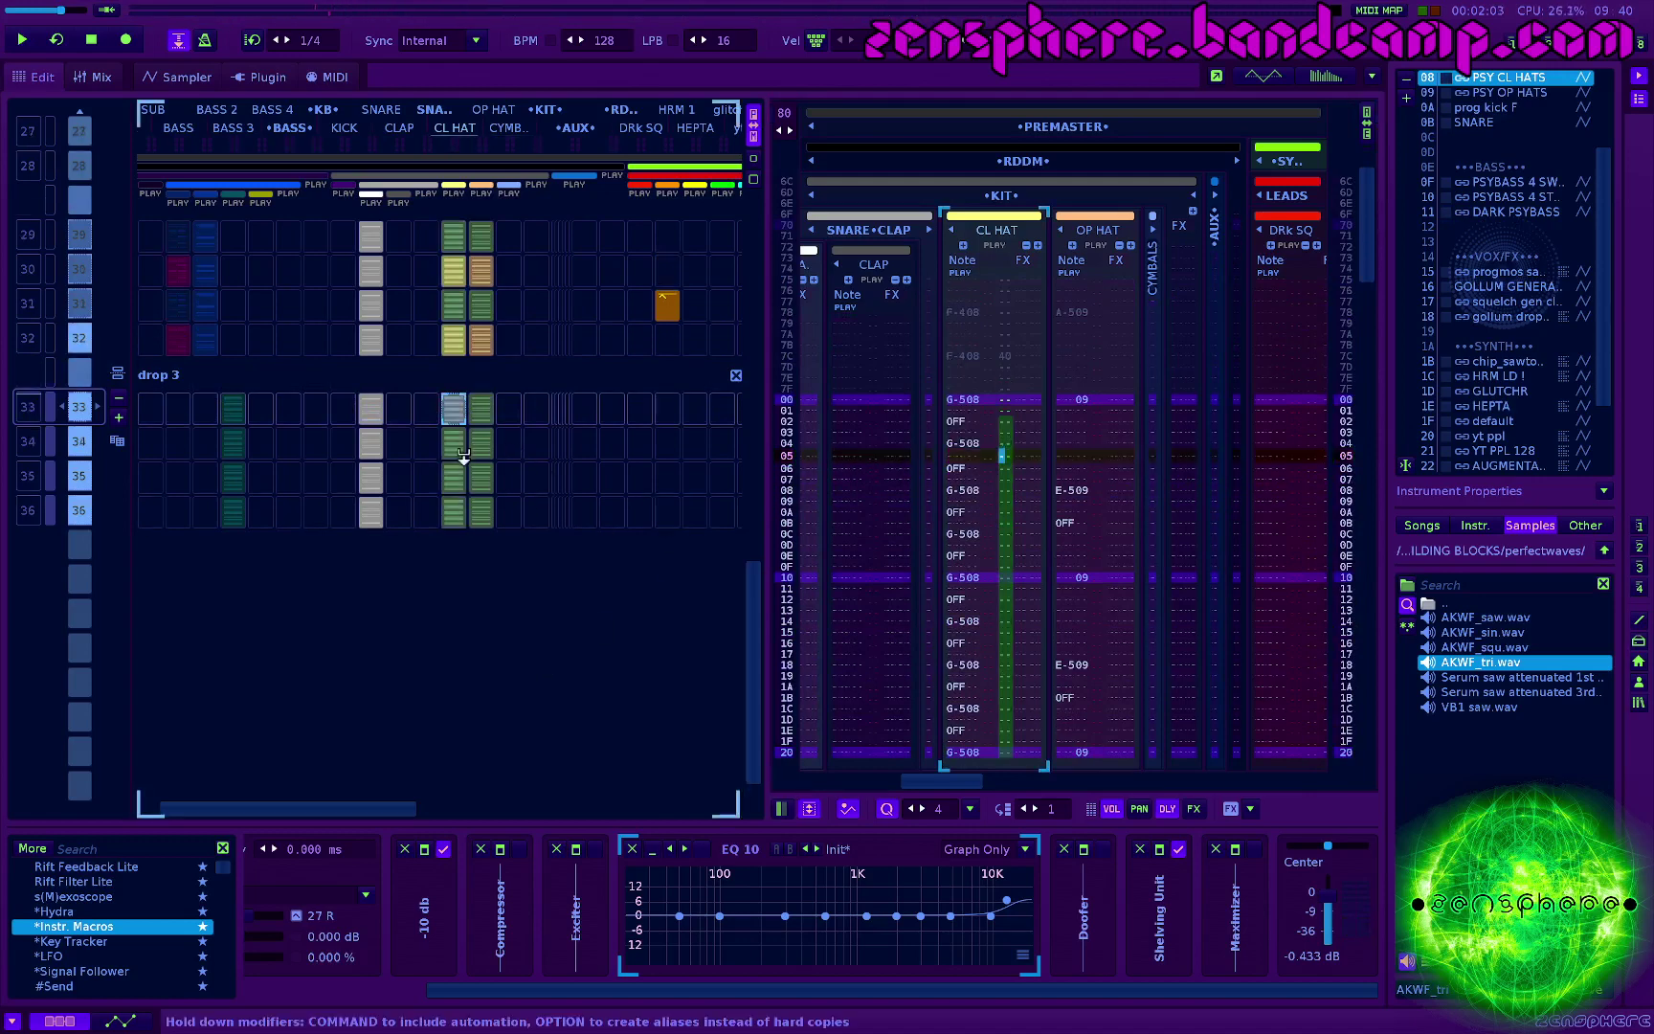
{"action": "key", "text": "space"}
{"action": "key", "text": "space"}
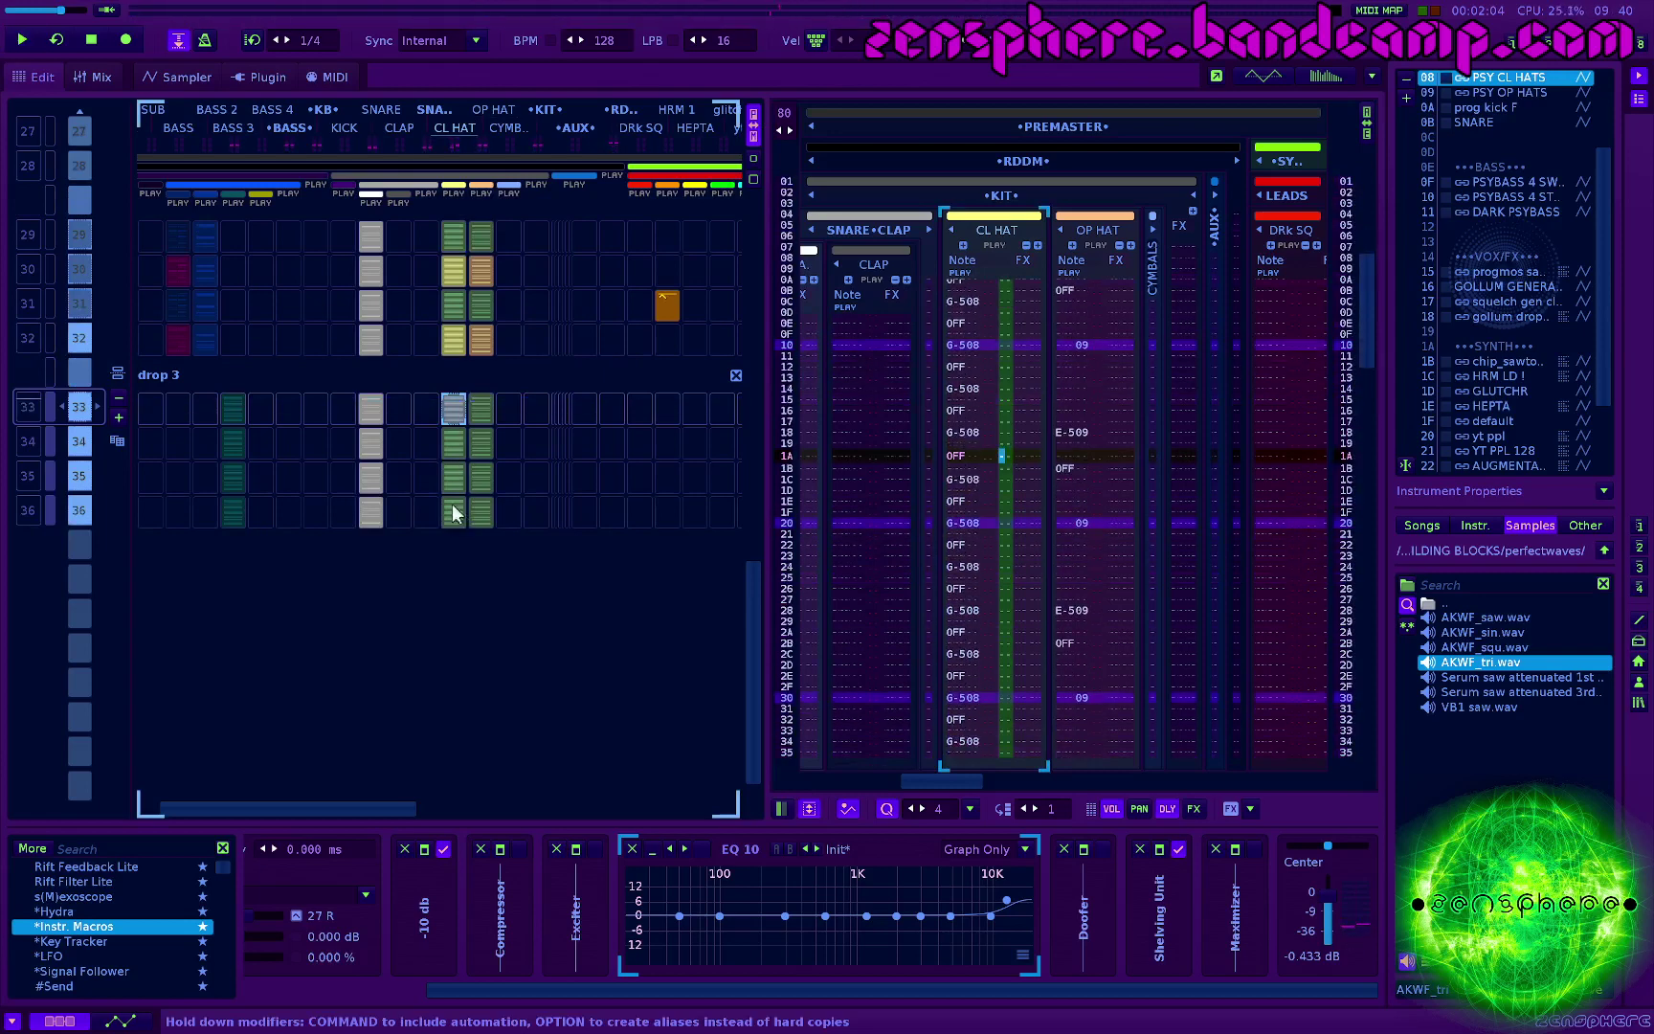
Step: Colour the selected drop 3 hat slots blue, then play and stop the song
{"action": "right_click", "coordinate": [464, 404]}
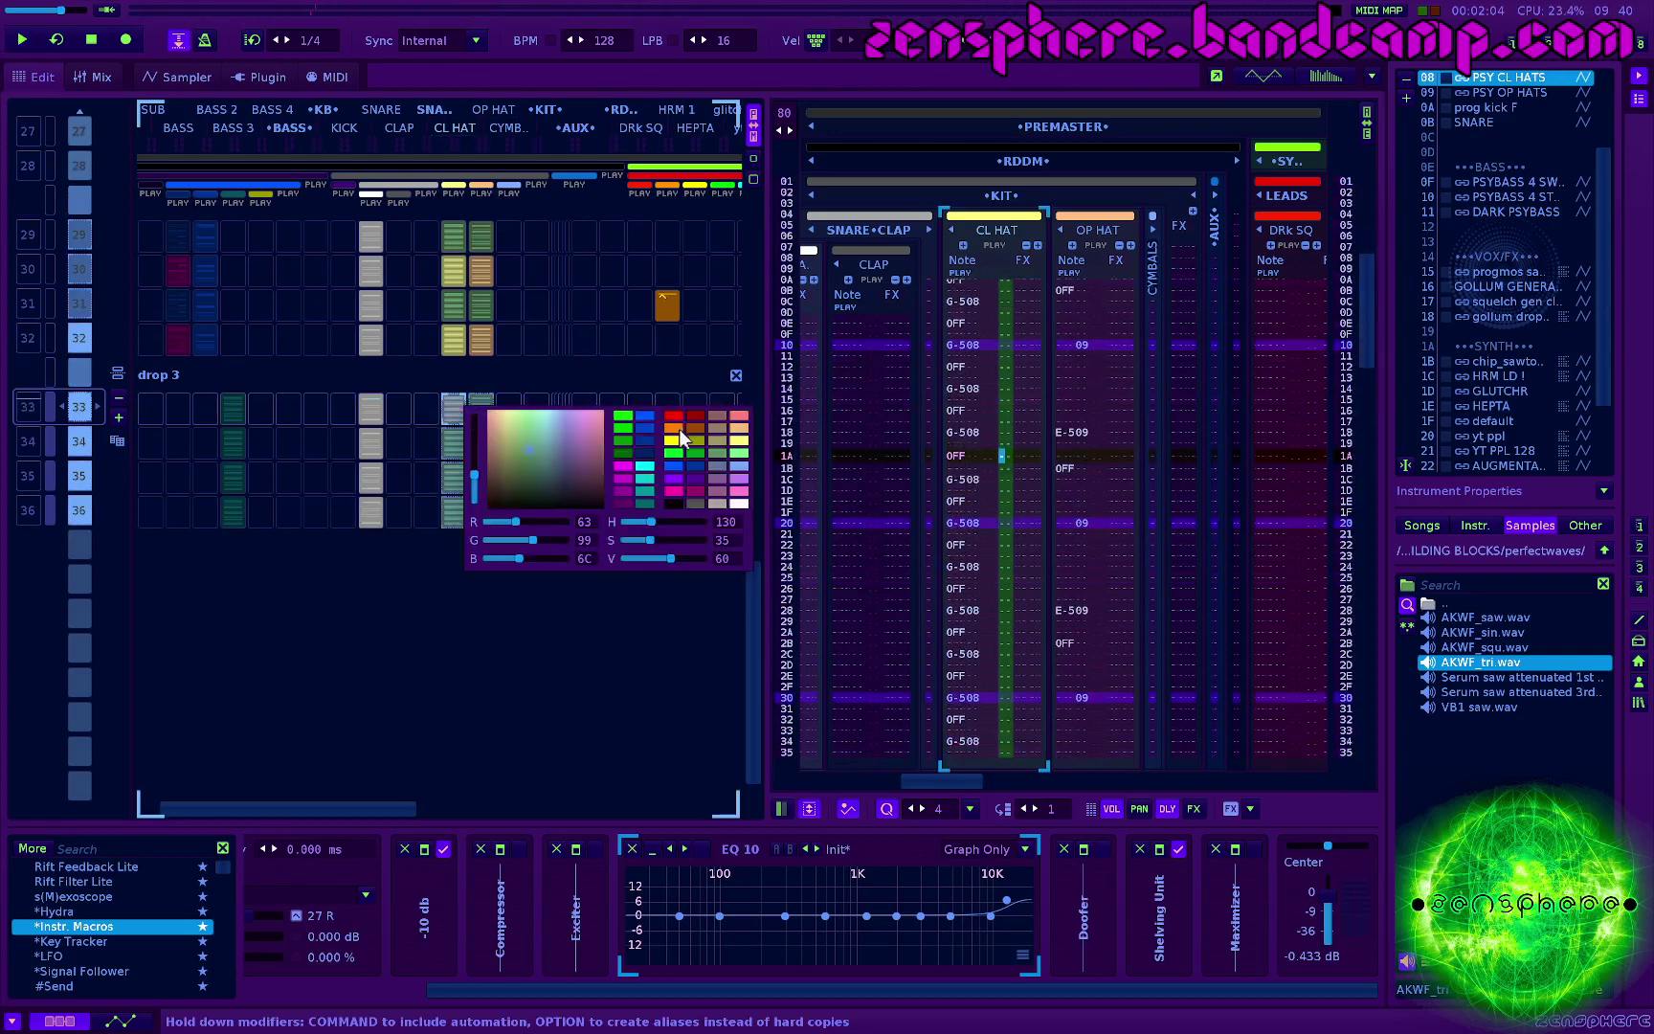
{"action": "left_click", "coordinate": [651, 440]}
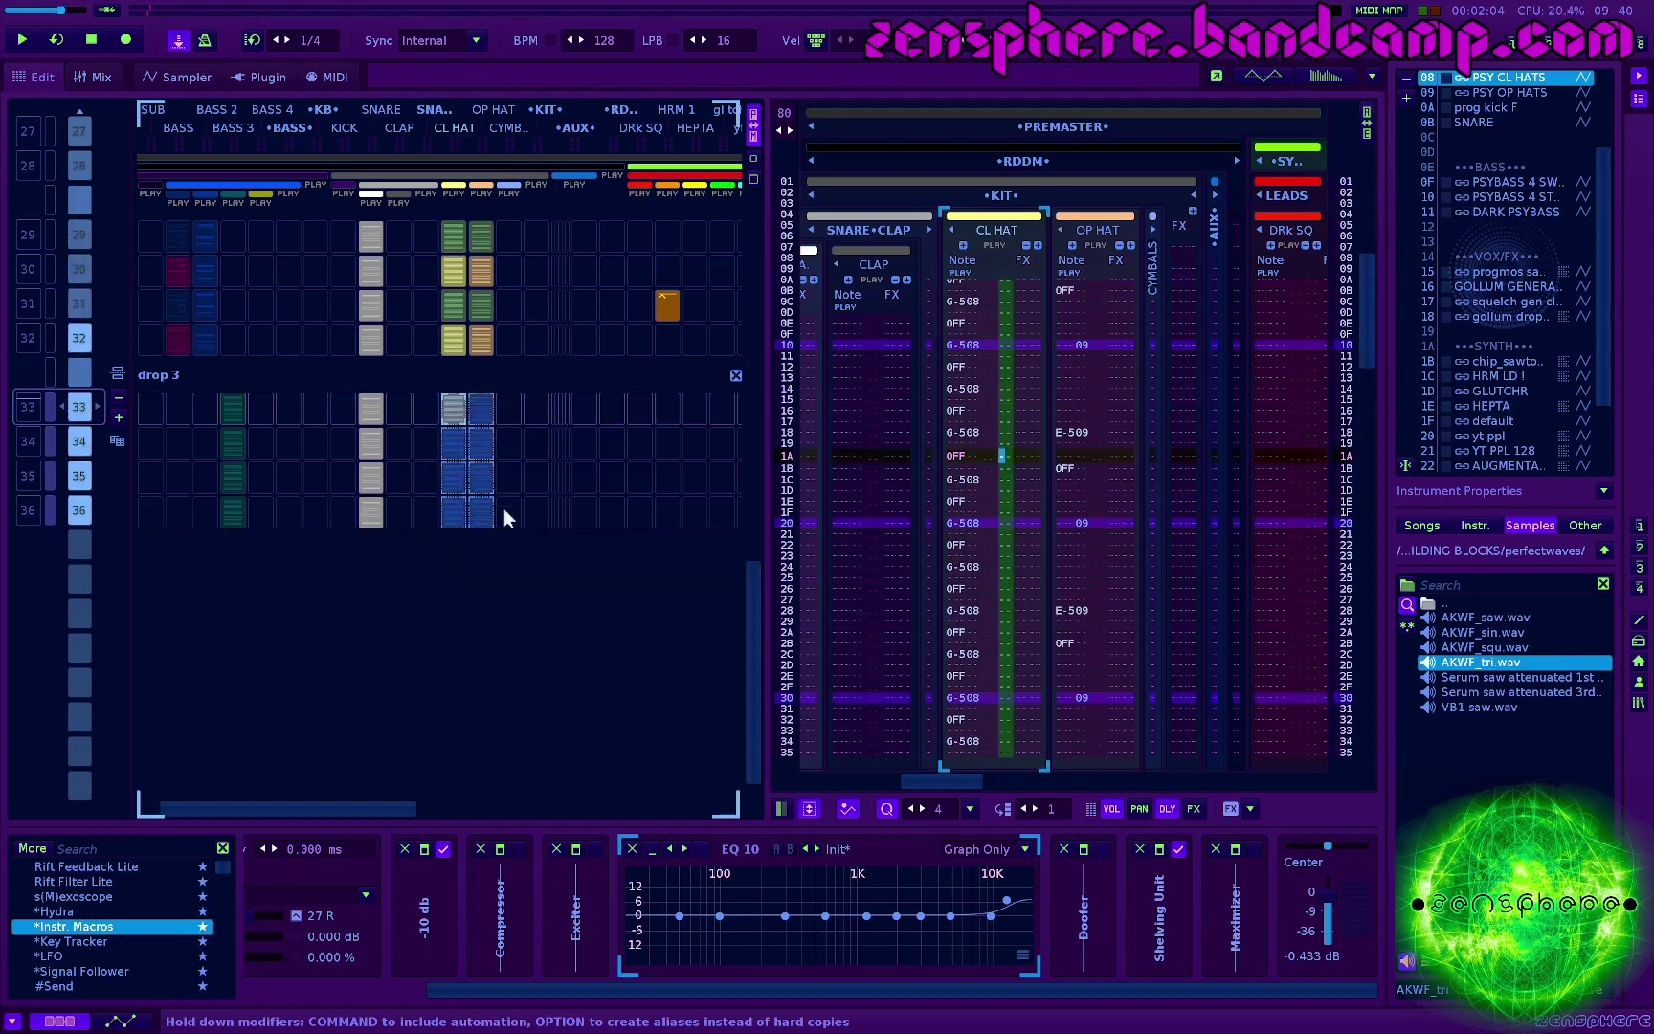
{"action": "left_click", "coordinate": [505, 510]}
{"action": "scroll", "coordinate": [504, 636], "scroll_direction": "up", "scroll_amount": 1}
{"action": "scroll", "coordinate": [494, 641], "scroll_direction": "down", "scroll_amount": 1}
{"action": "key", "text": "space"}
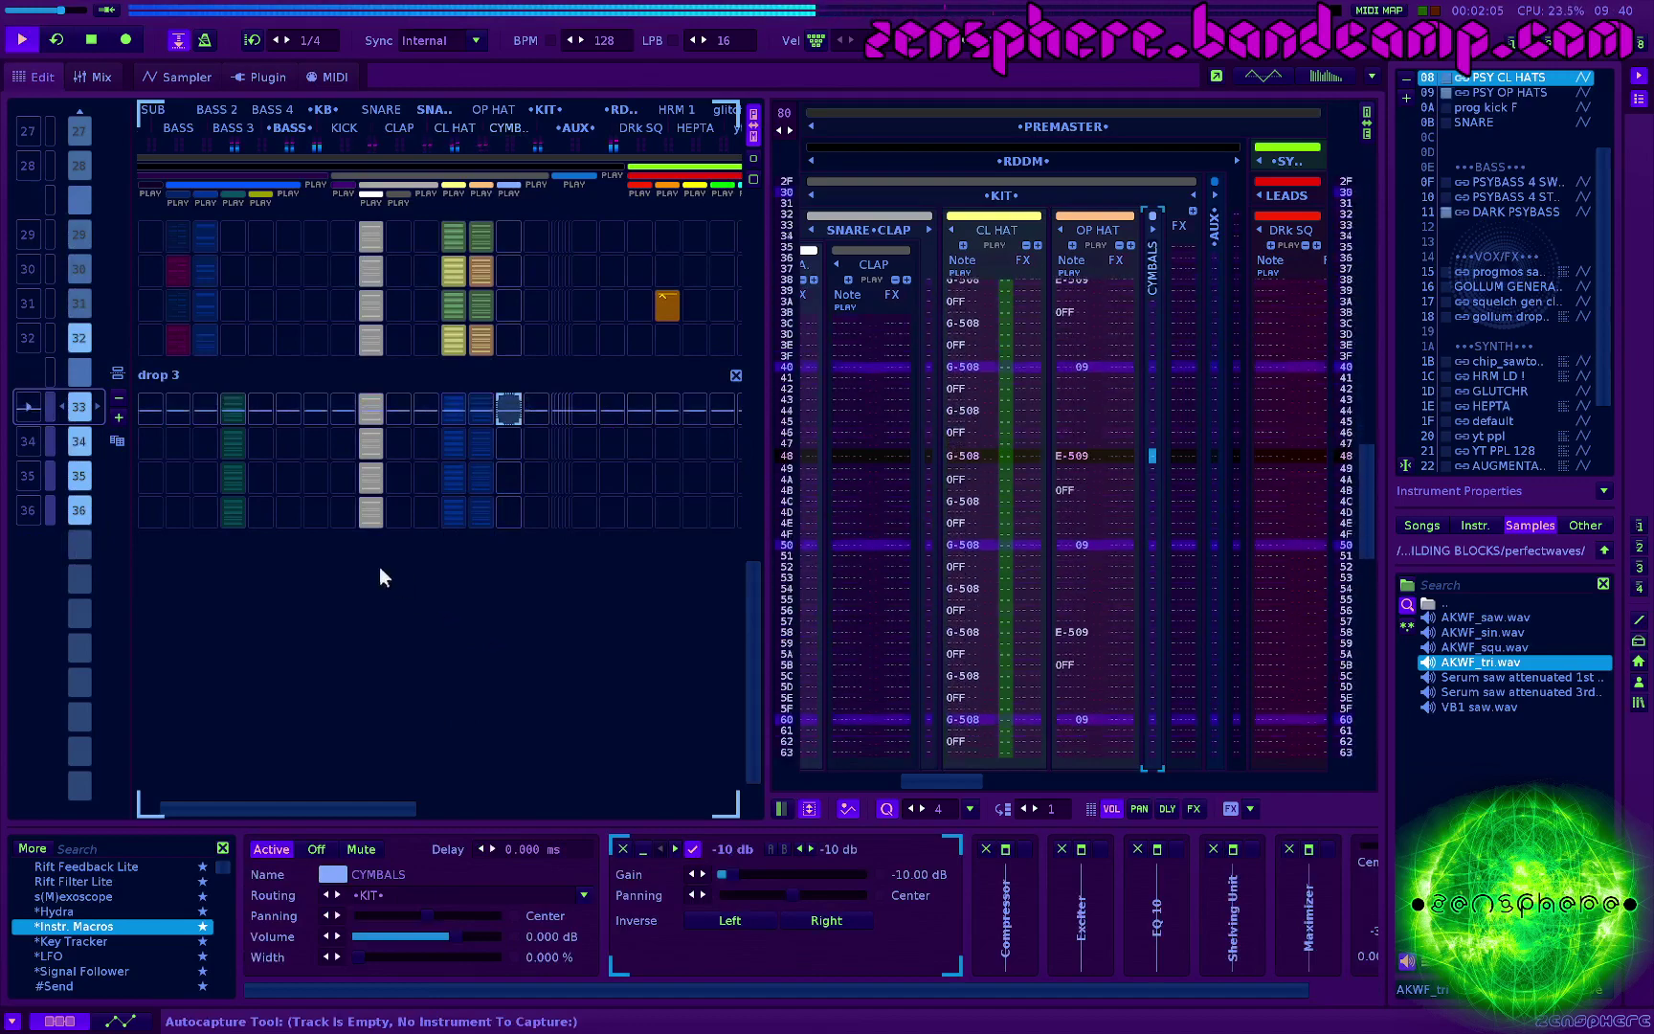
{"action": "key", "text": "space"}
Step: Select the sequence 33 SNARE slot, audition it, enable edit mode, and mark snare rows 1B–20
{"action": "left_click", "coordinate": [373, 409]}
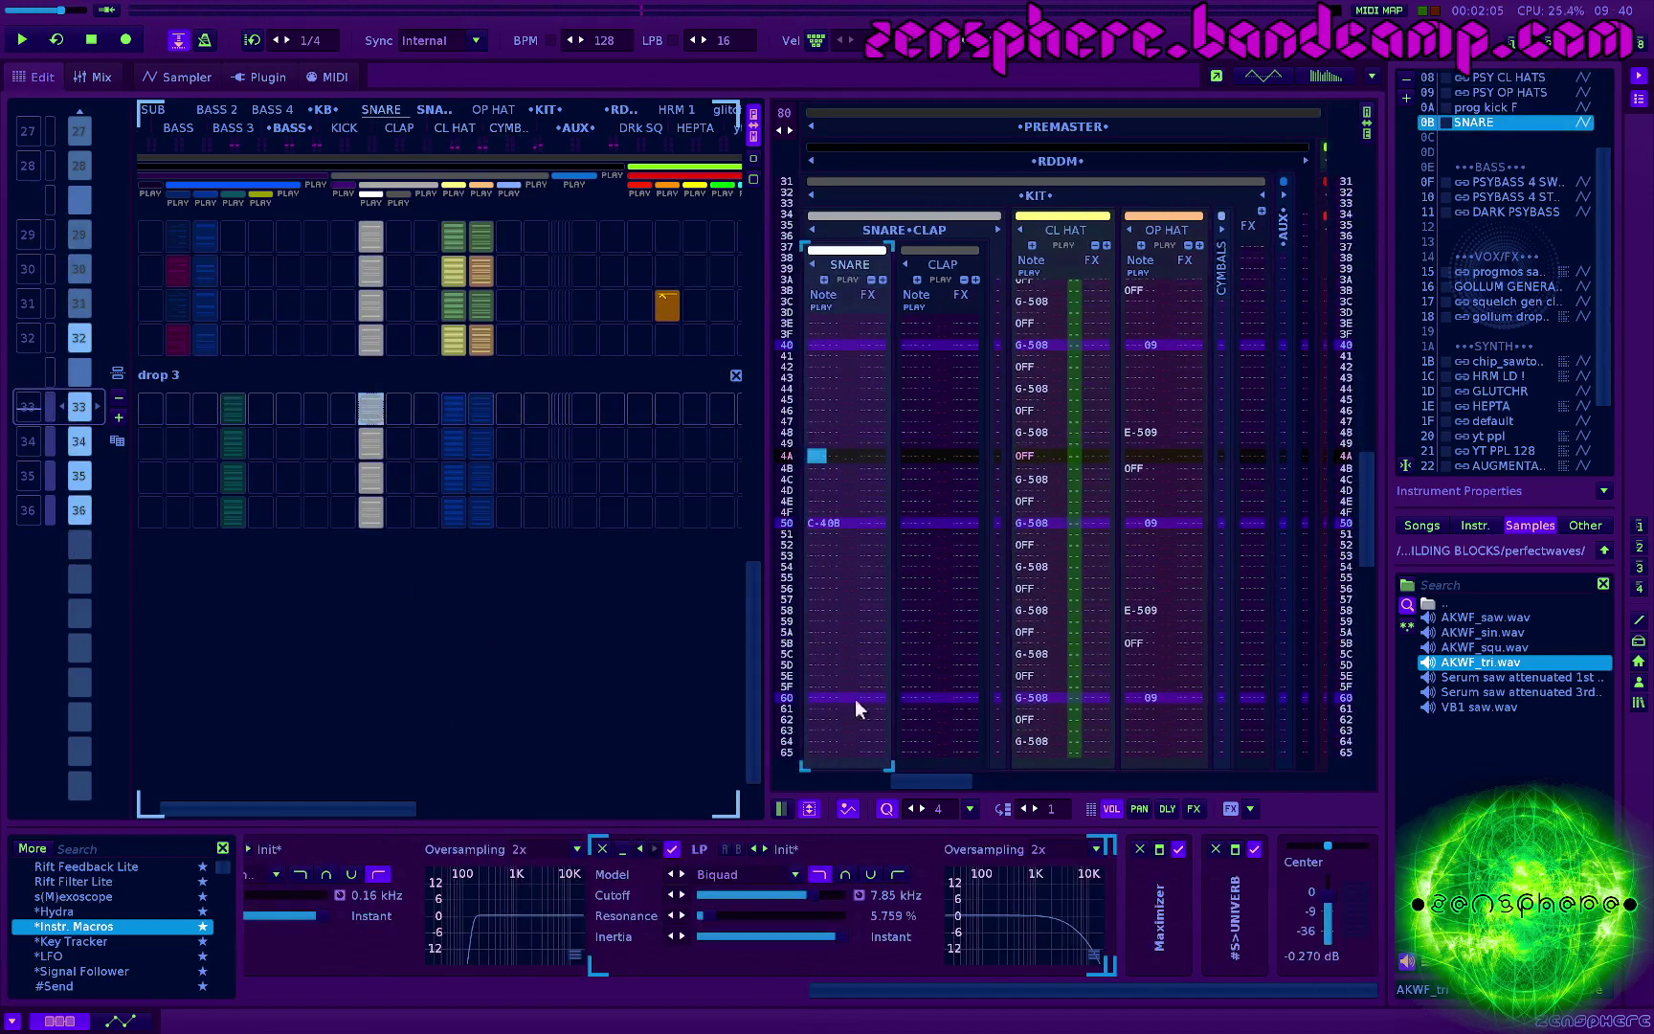
{"action": "key", "text": "space"}
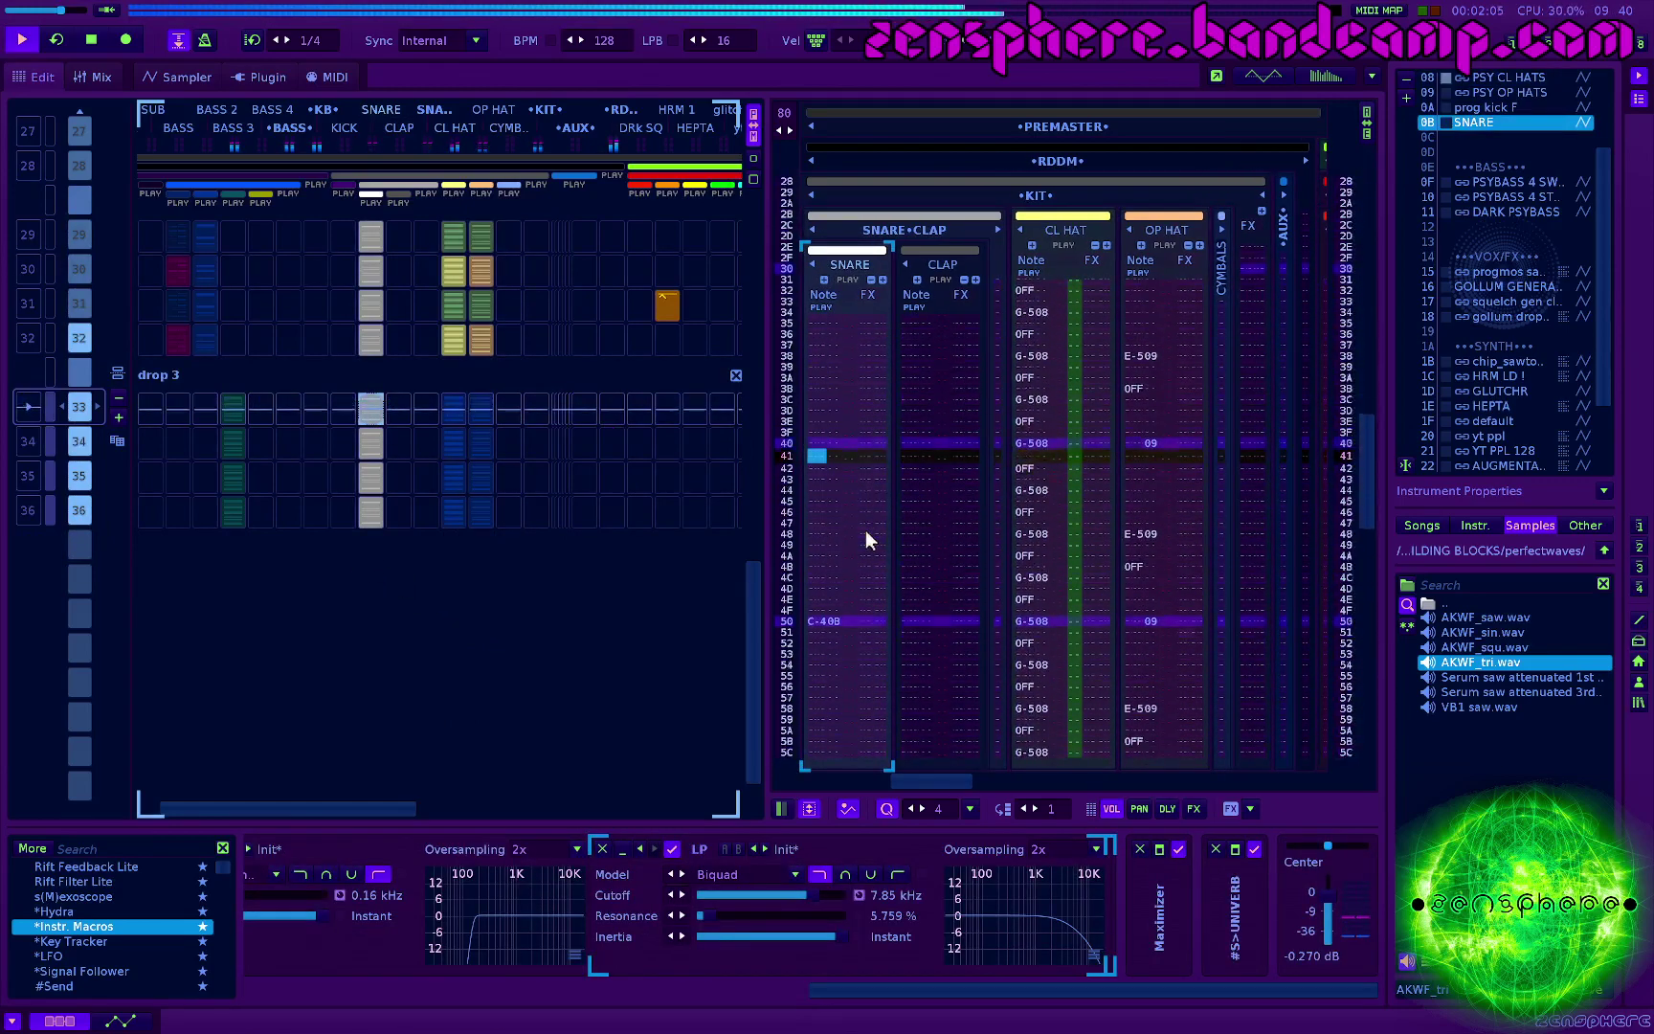
{"action": "key", "text": "space"}
{"action": "scroll", "coordinate": [843, 551], "scroll_direction": "up", "scroll_amount": 5}
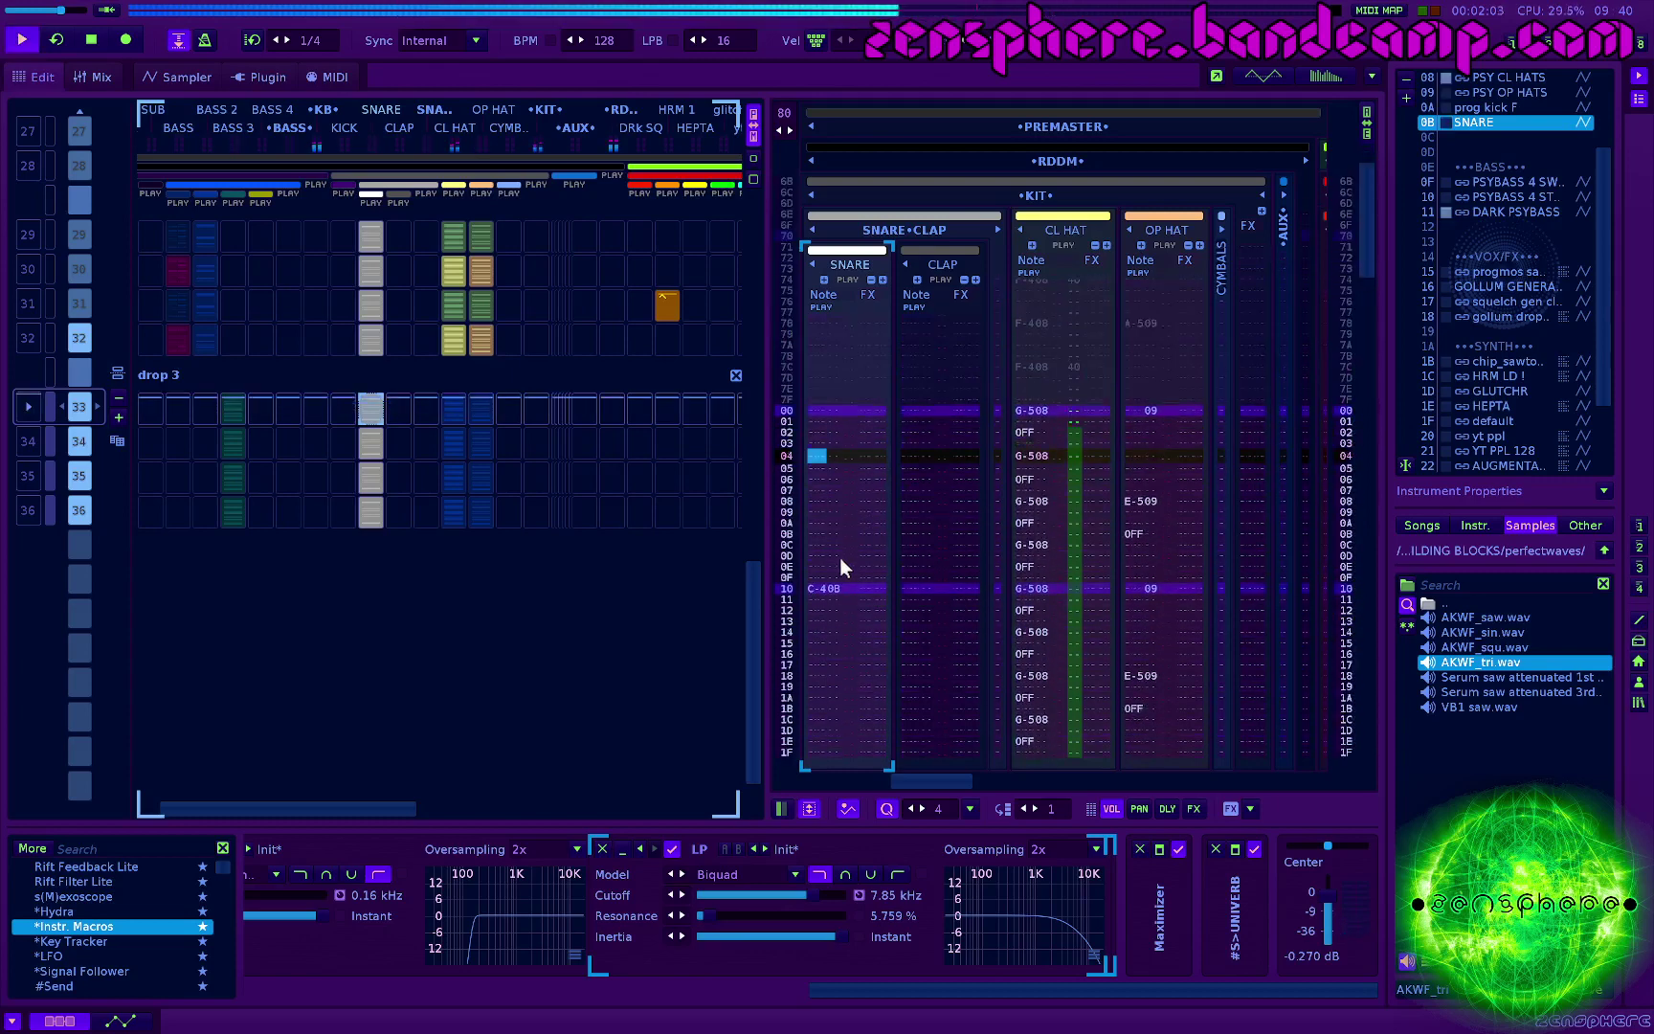
{"action": "scroll", "coordinate": [808, 487], "scroll_direction": "down", "scroll_amount": 3}
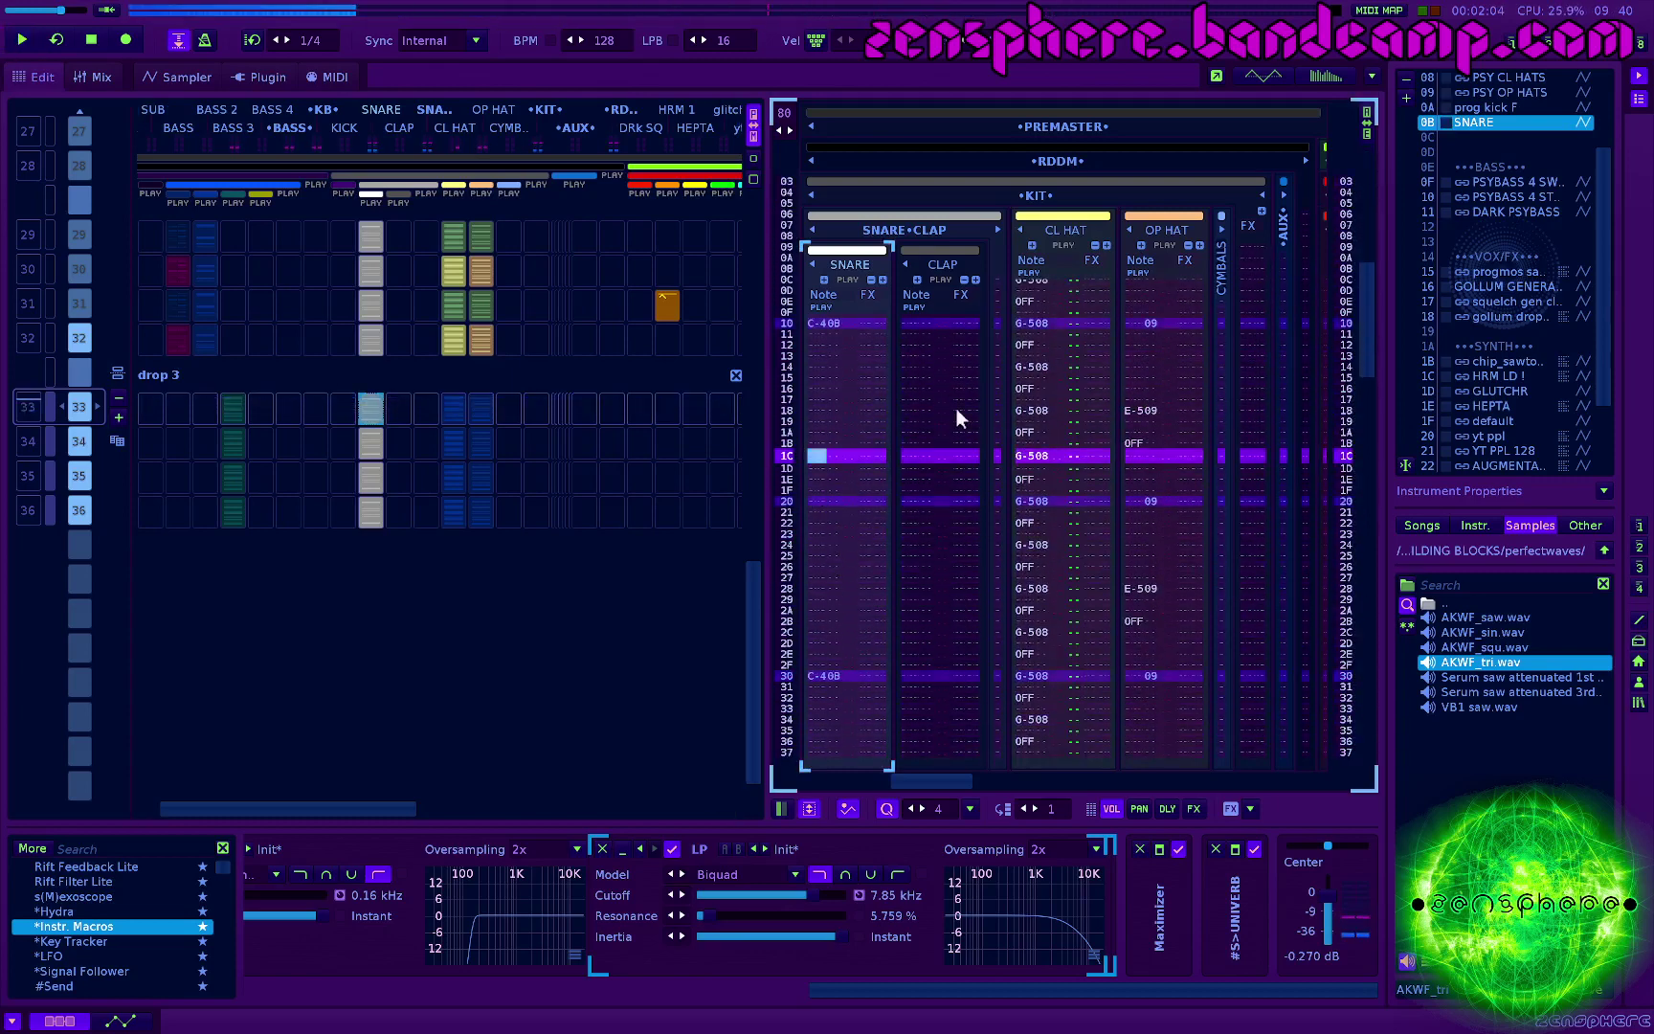
{"action": "key", "text": "Escape"}
{"action": "key", "text": "space"}
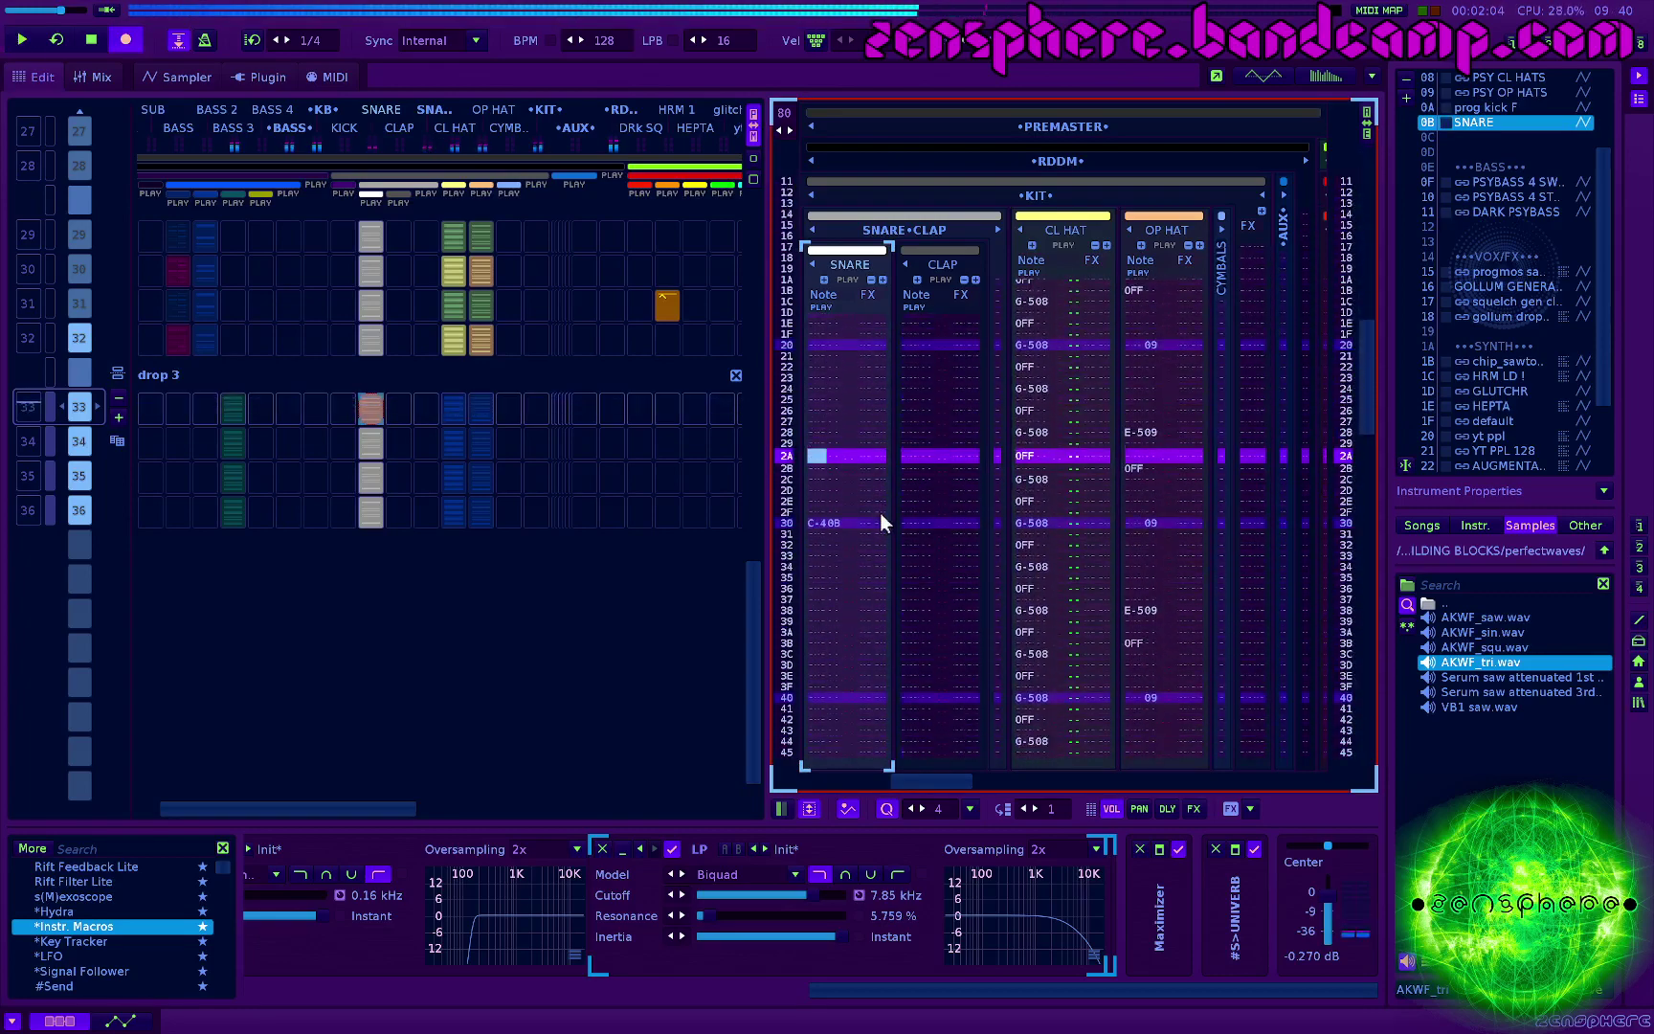
{"action": "left_click_drag", "start_coordinate": [843, 354], "coordinate": [837, 417]}
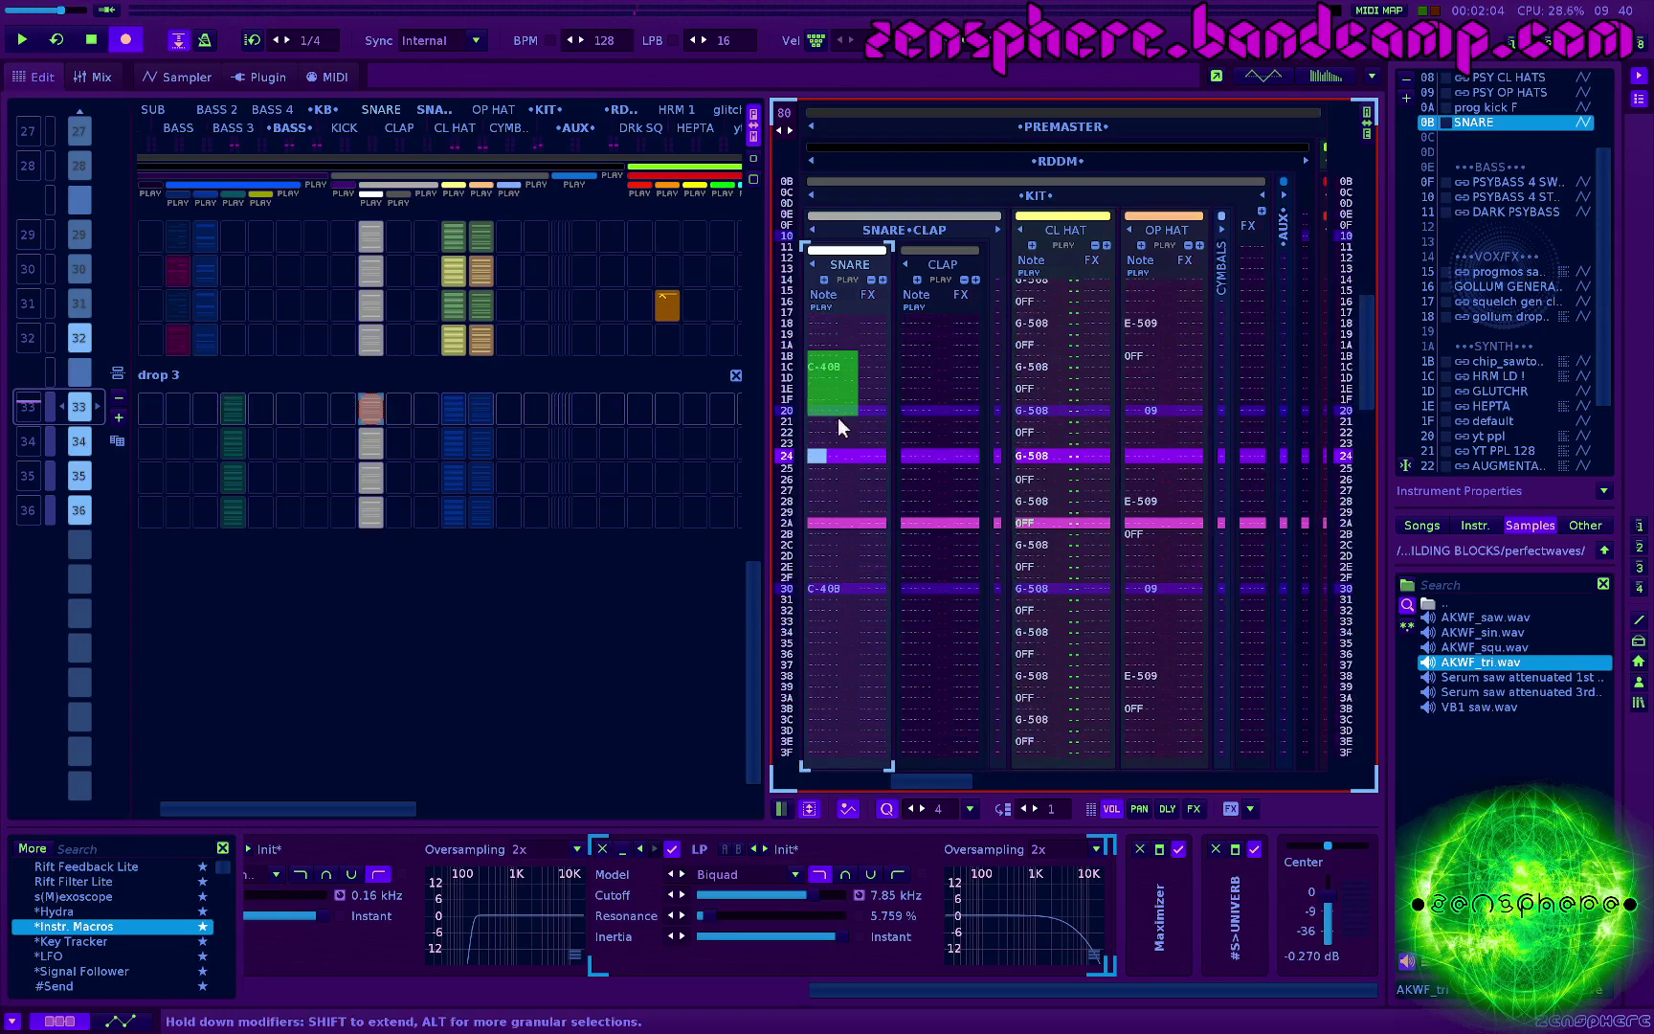
Step: Add a C-4 snare hit, instrument 08, volume 60, at row 5C and check it by playback
{"action": "key", "text": "space"}
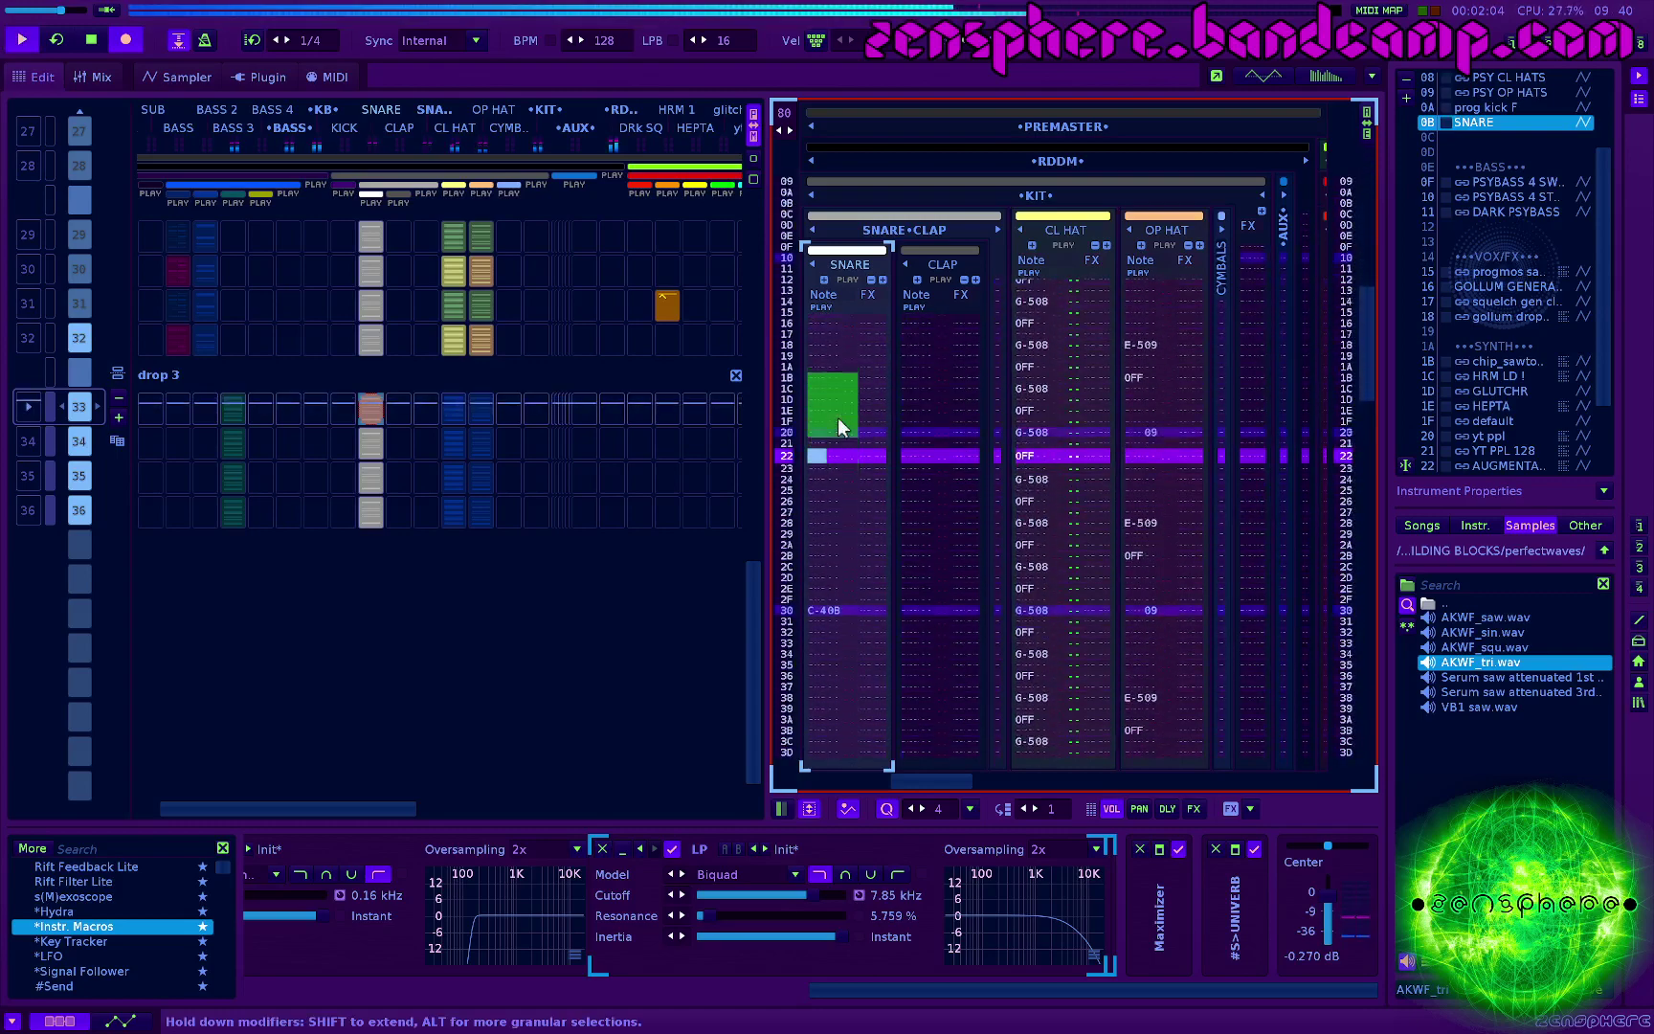
{"action": "key", "text": "space"}
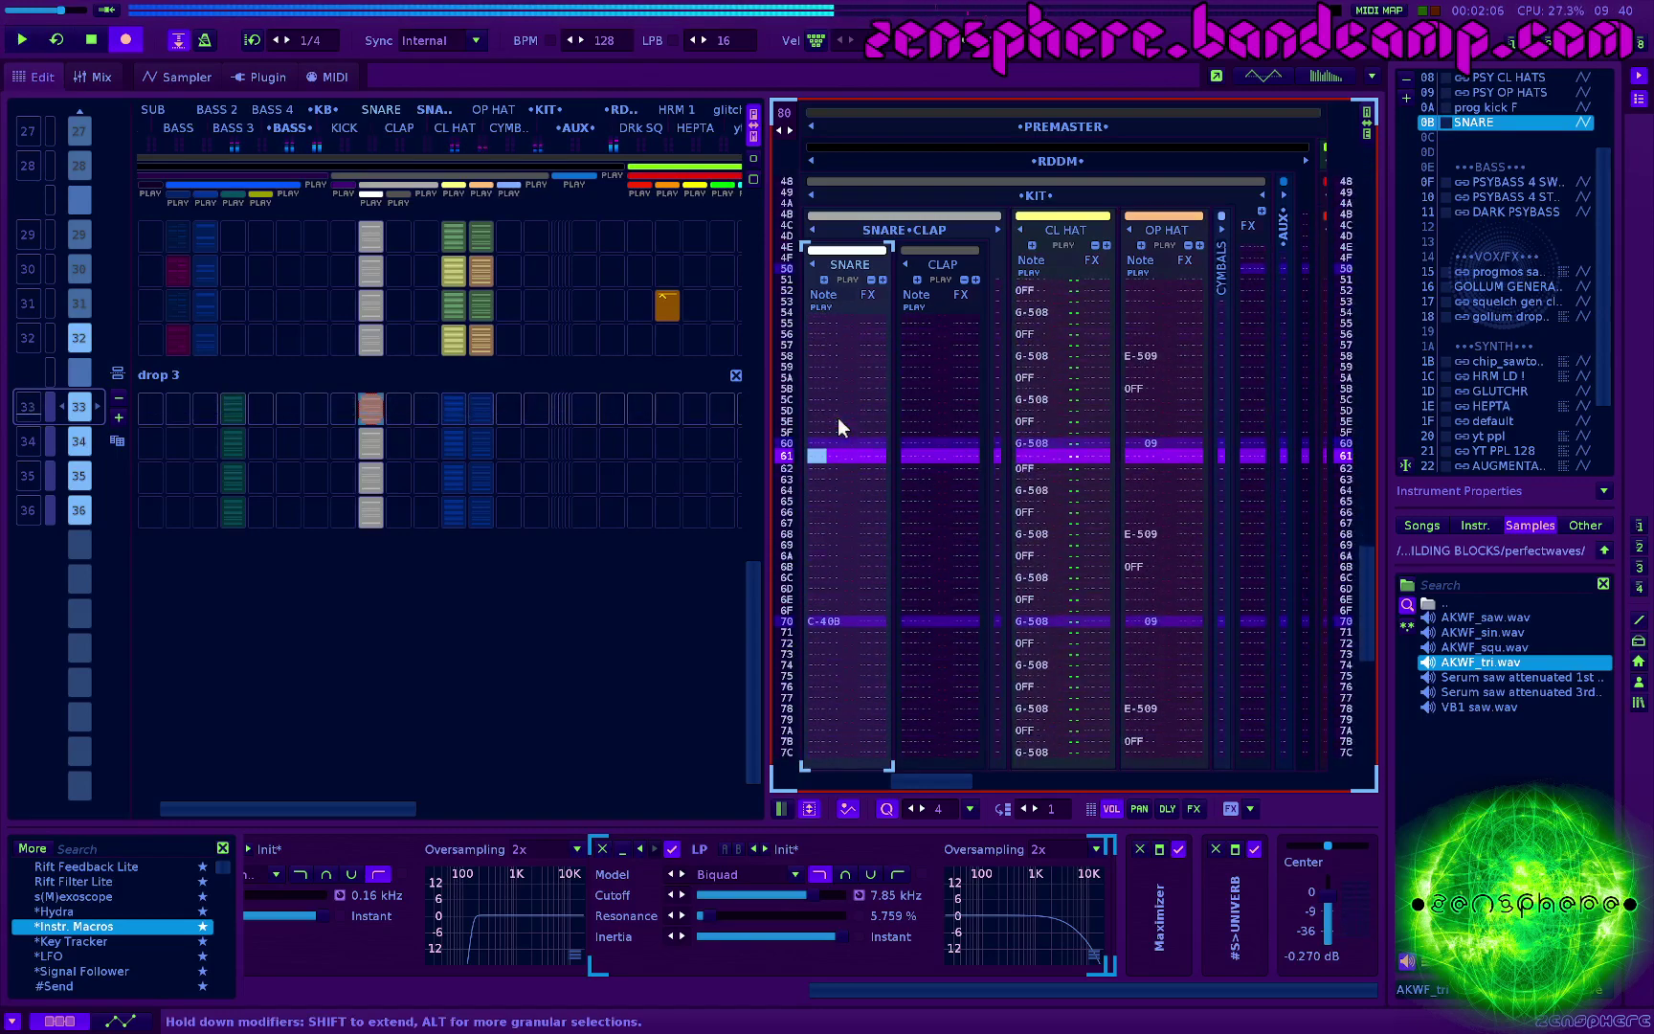
{"action": "left_click", "coordinate": [820, 403]}
{"action": "key", "text": "space"}
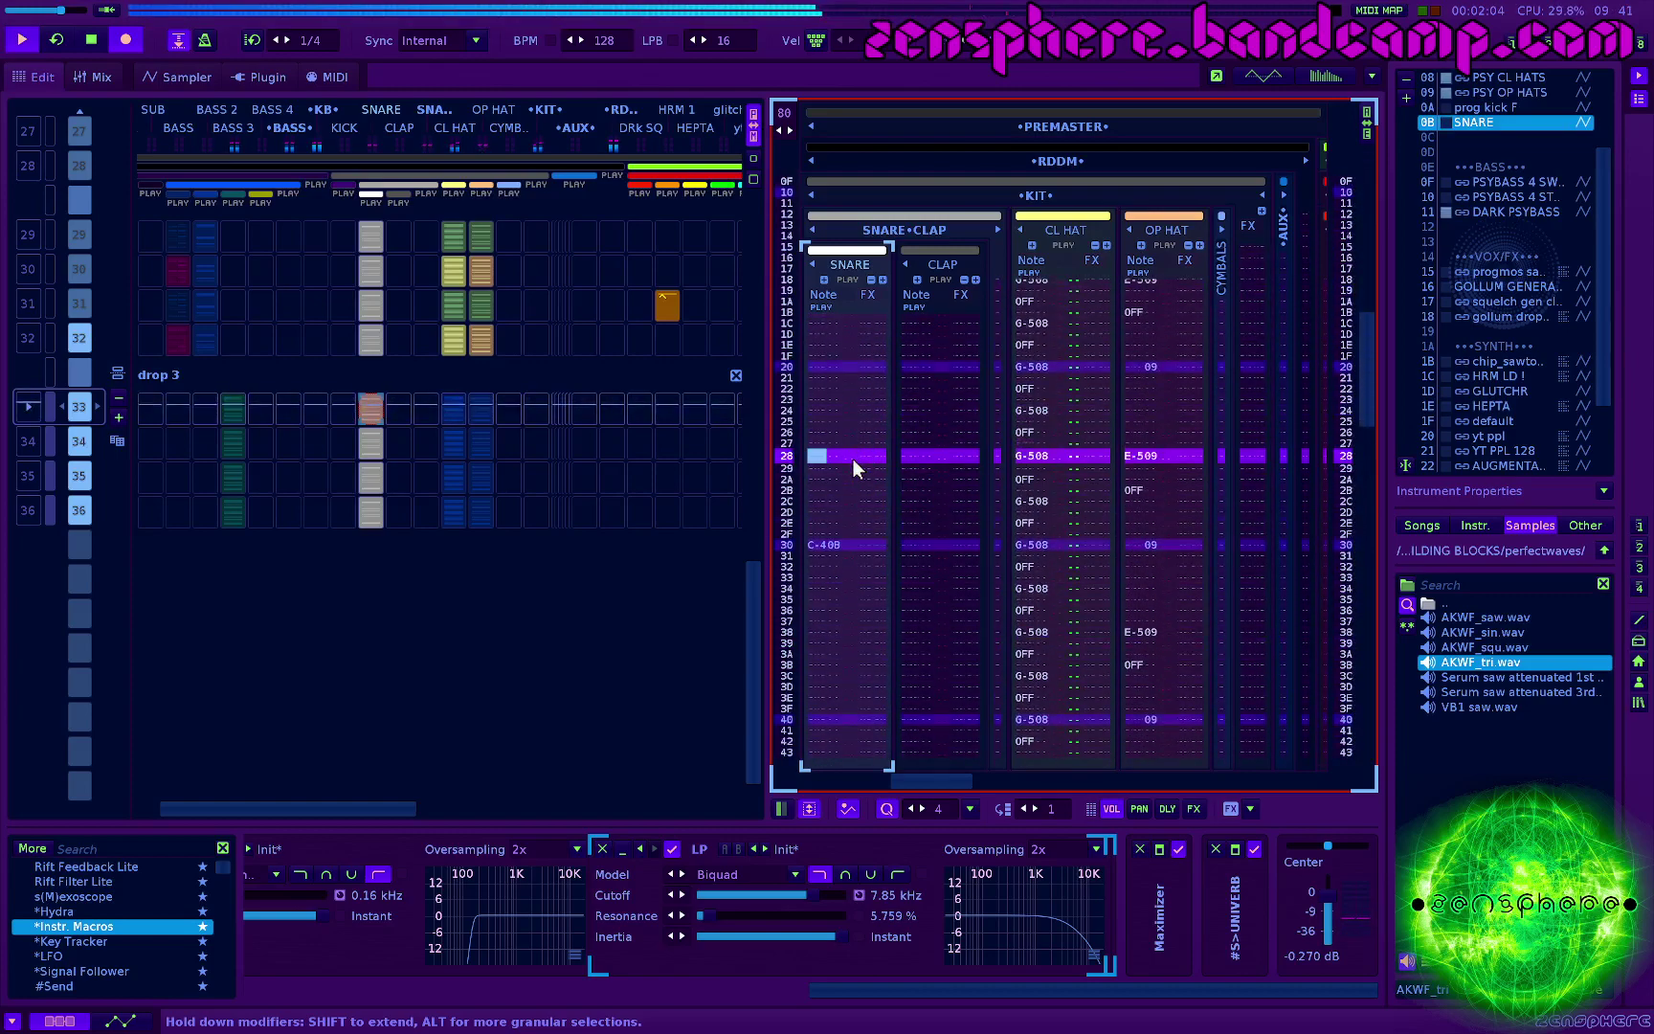
{"action": "key", "text": "space"}
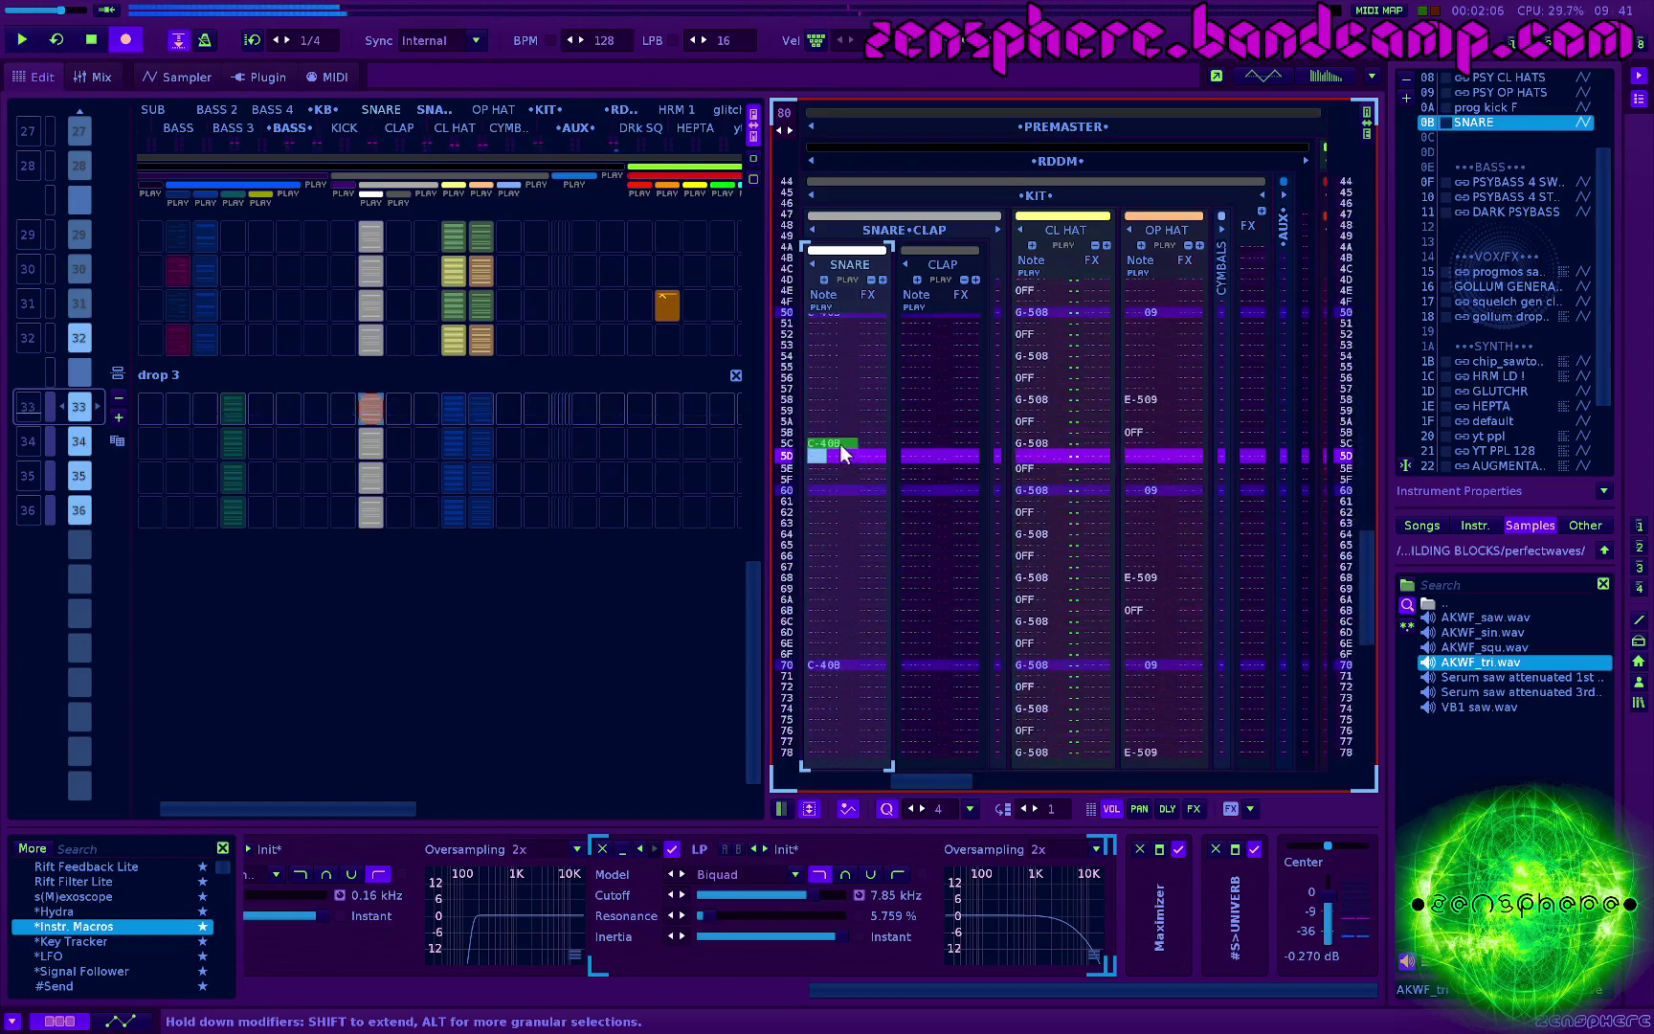
{"action": "left_click", "coordinate": [832, 445]}
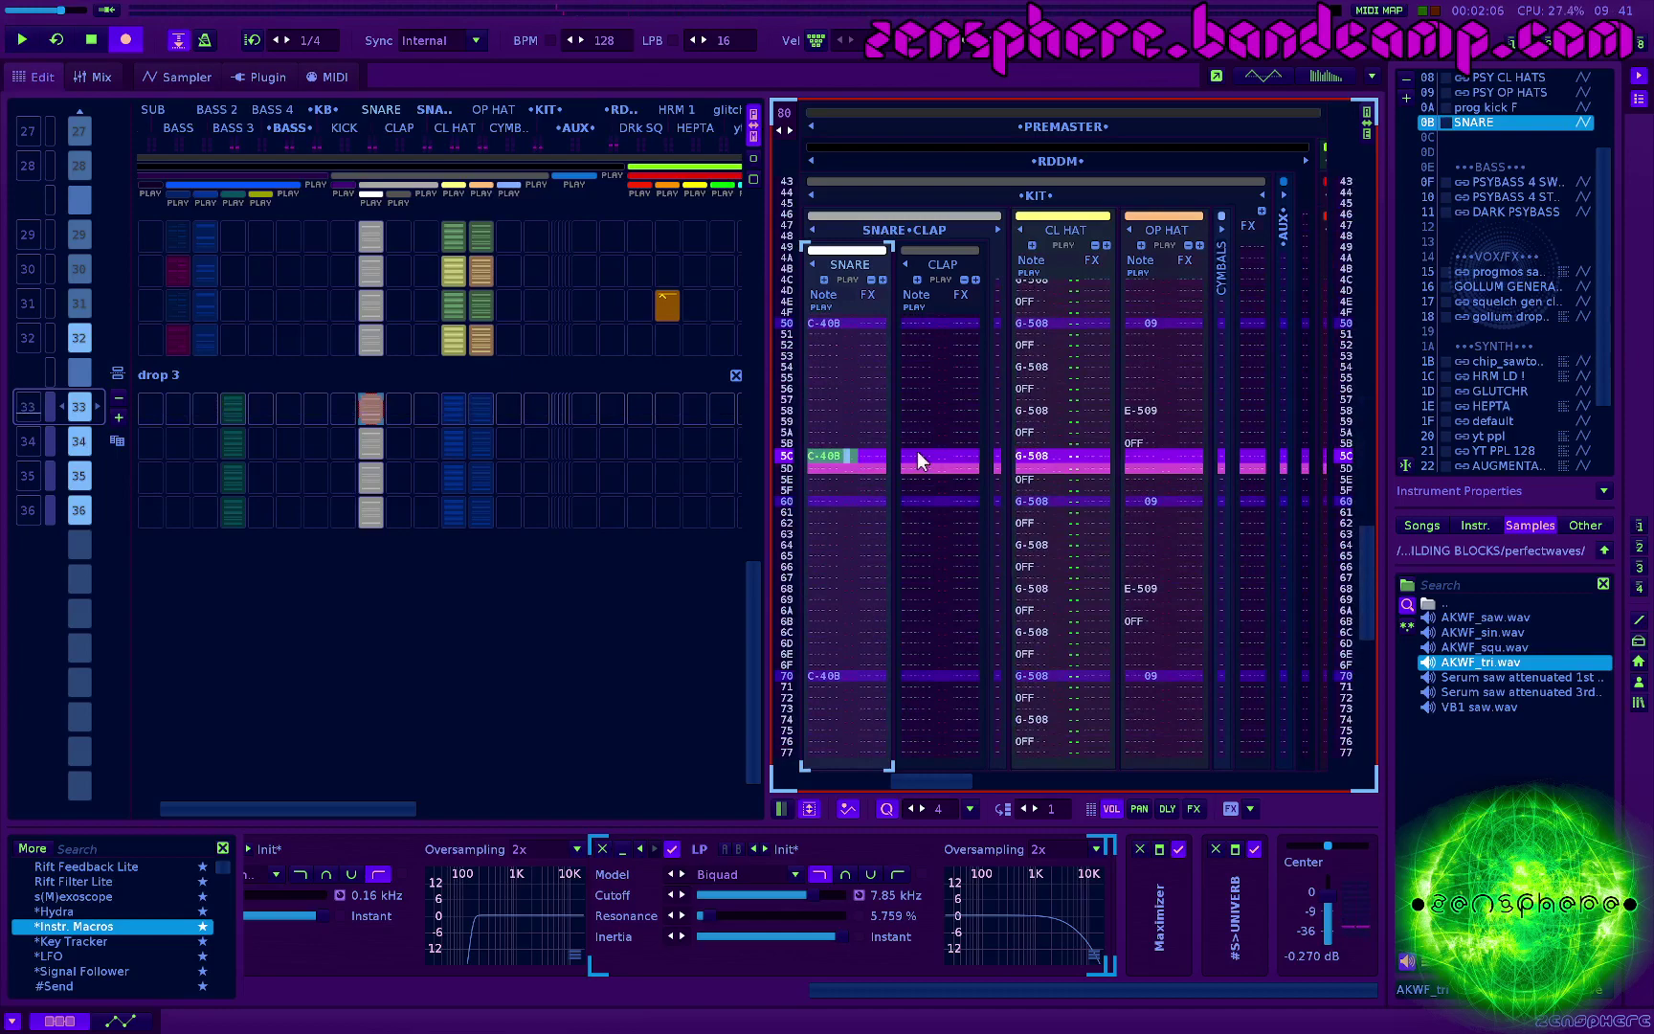
{"action": "key", "text": "space"}
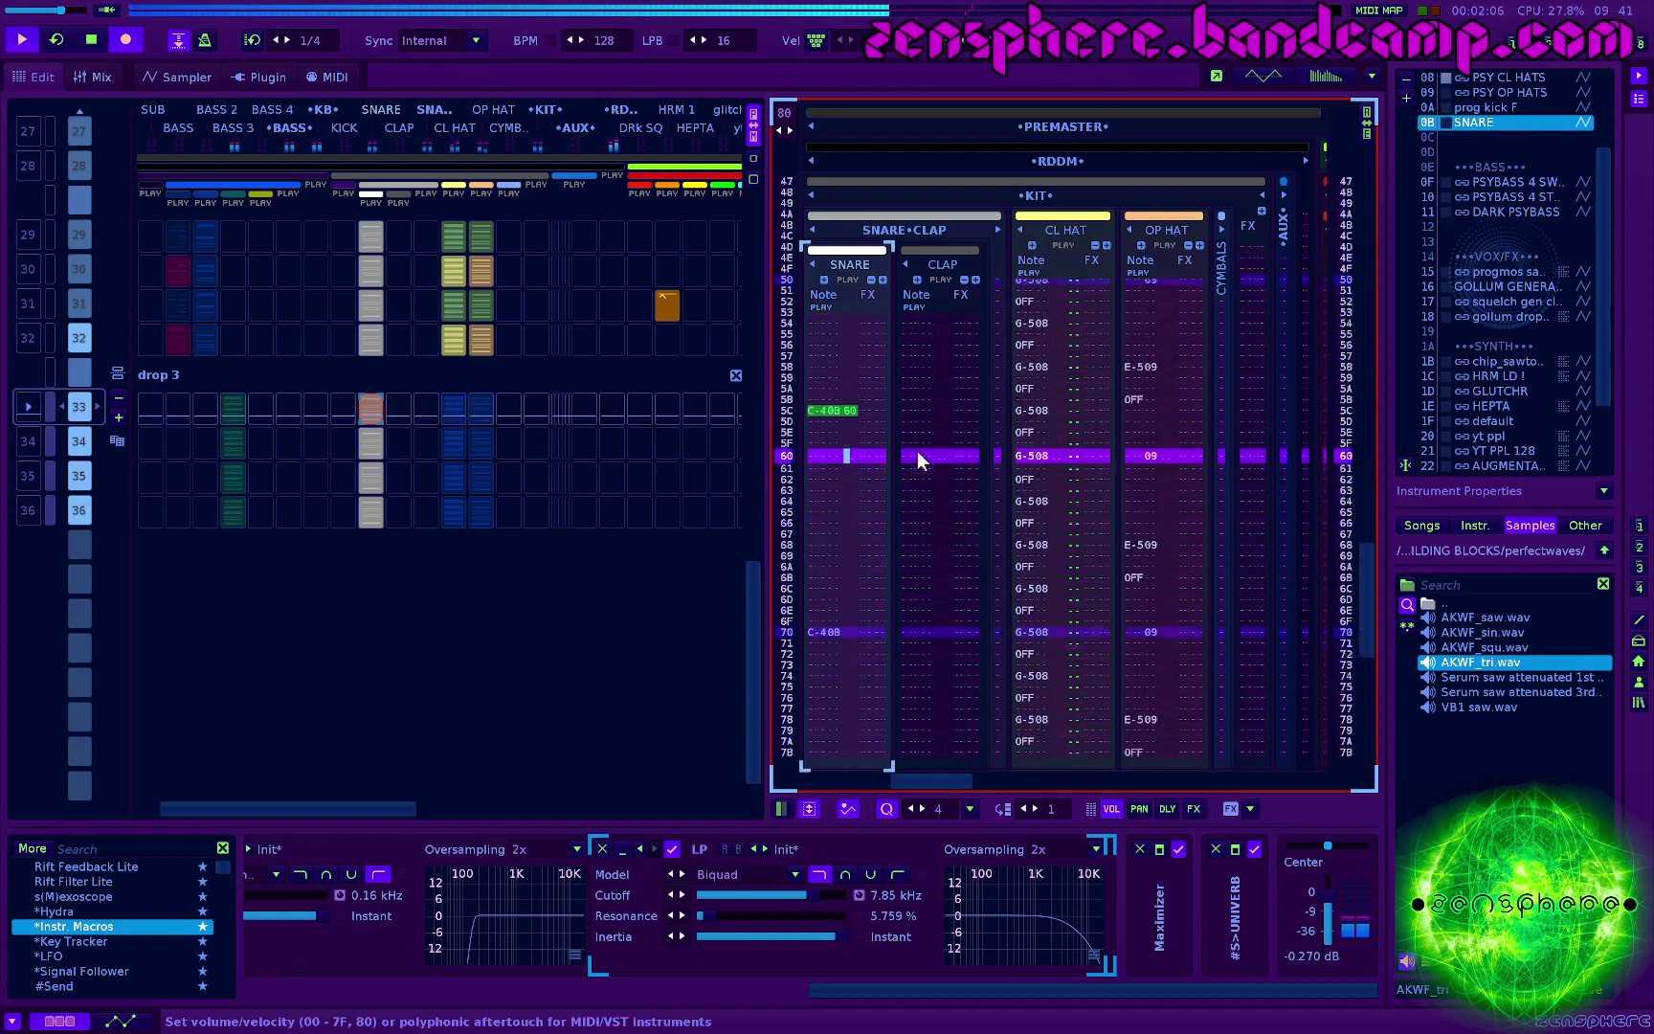
{"action": "key", "text": "space"}
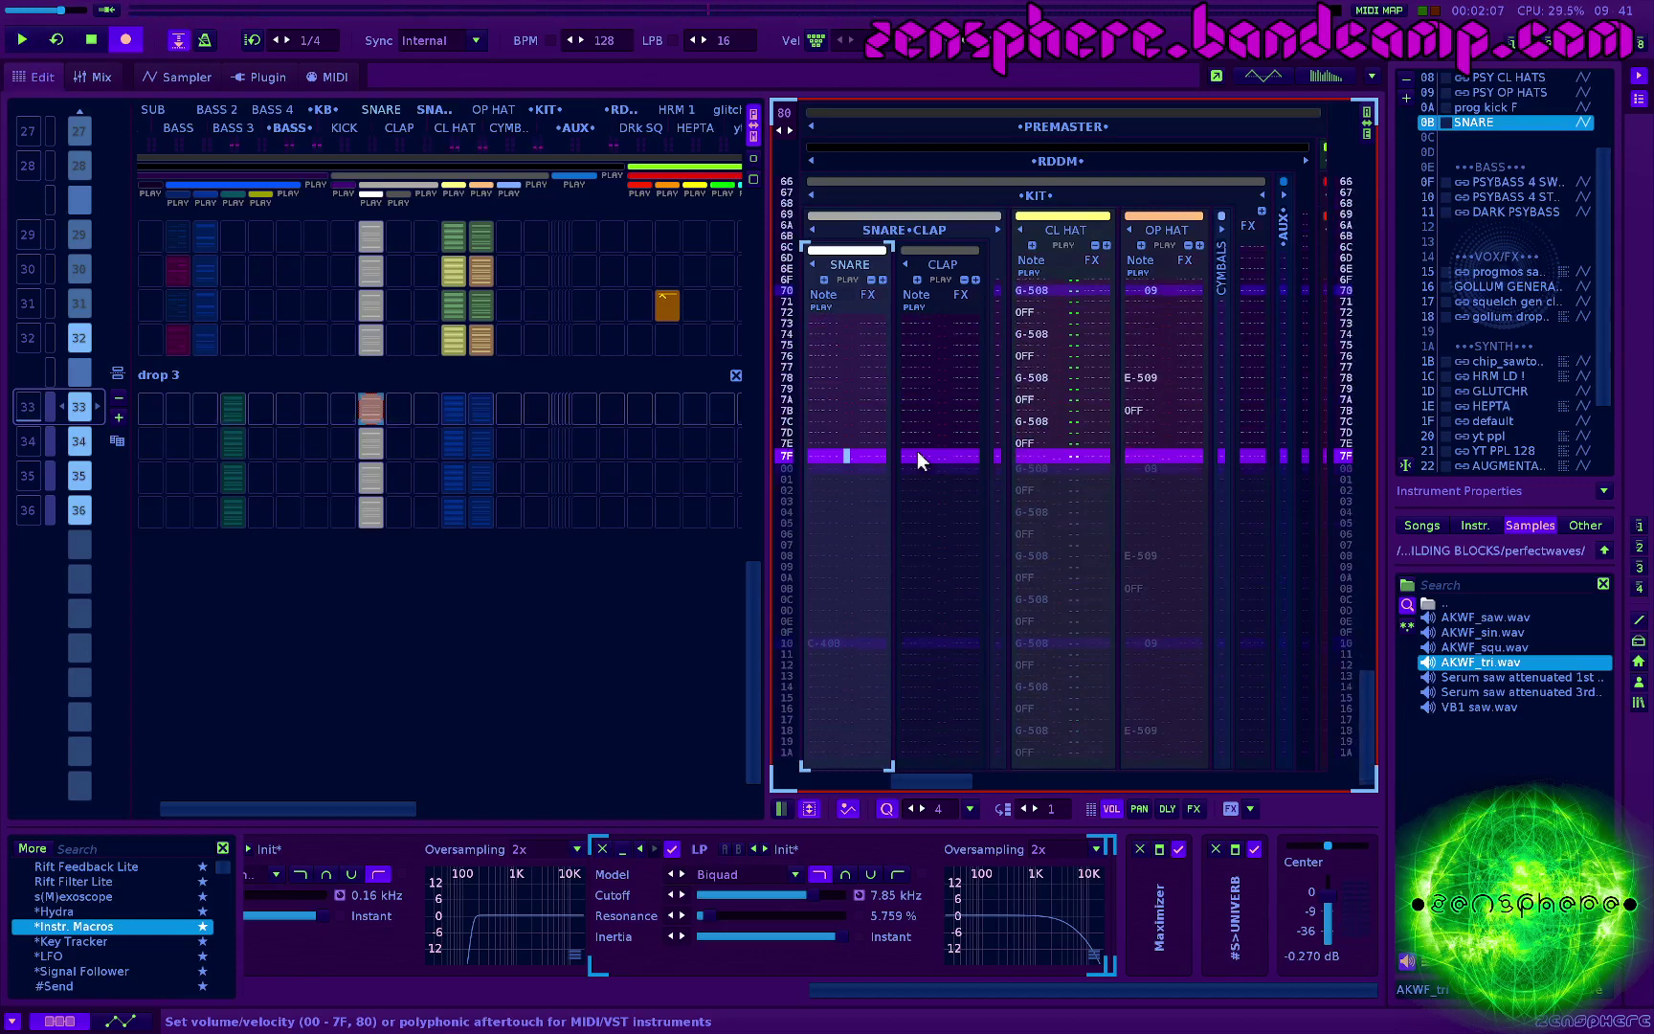
{"action": "left_click", "coordinate": [372, 413]}
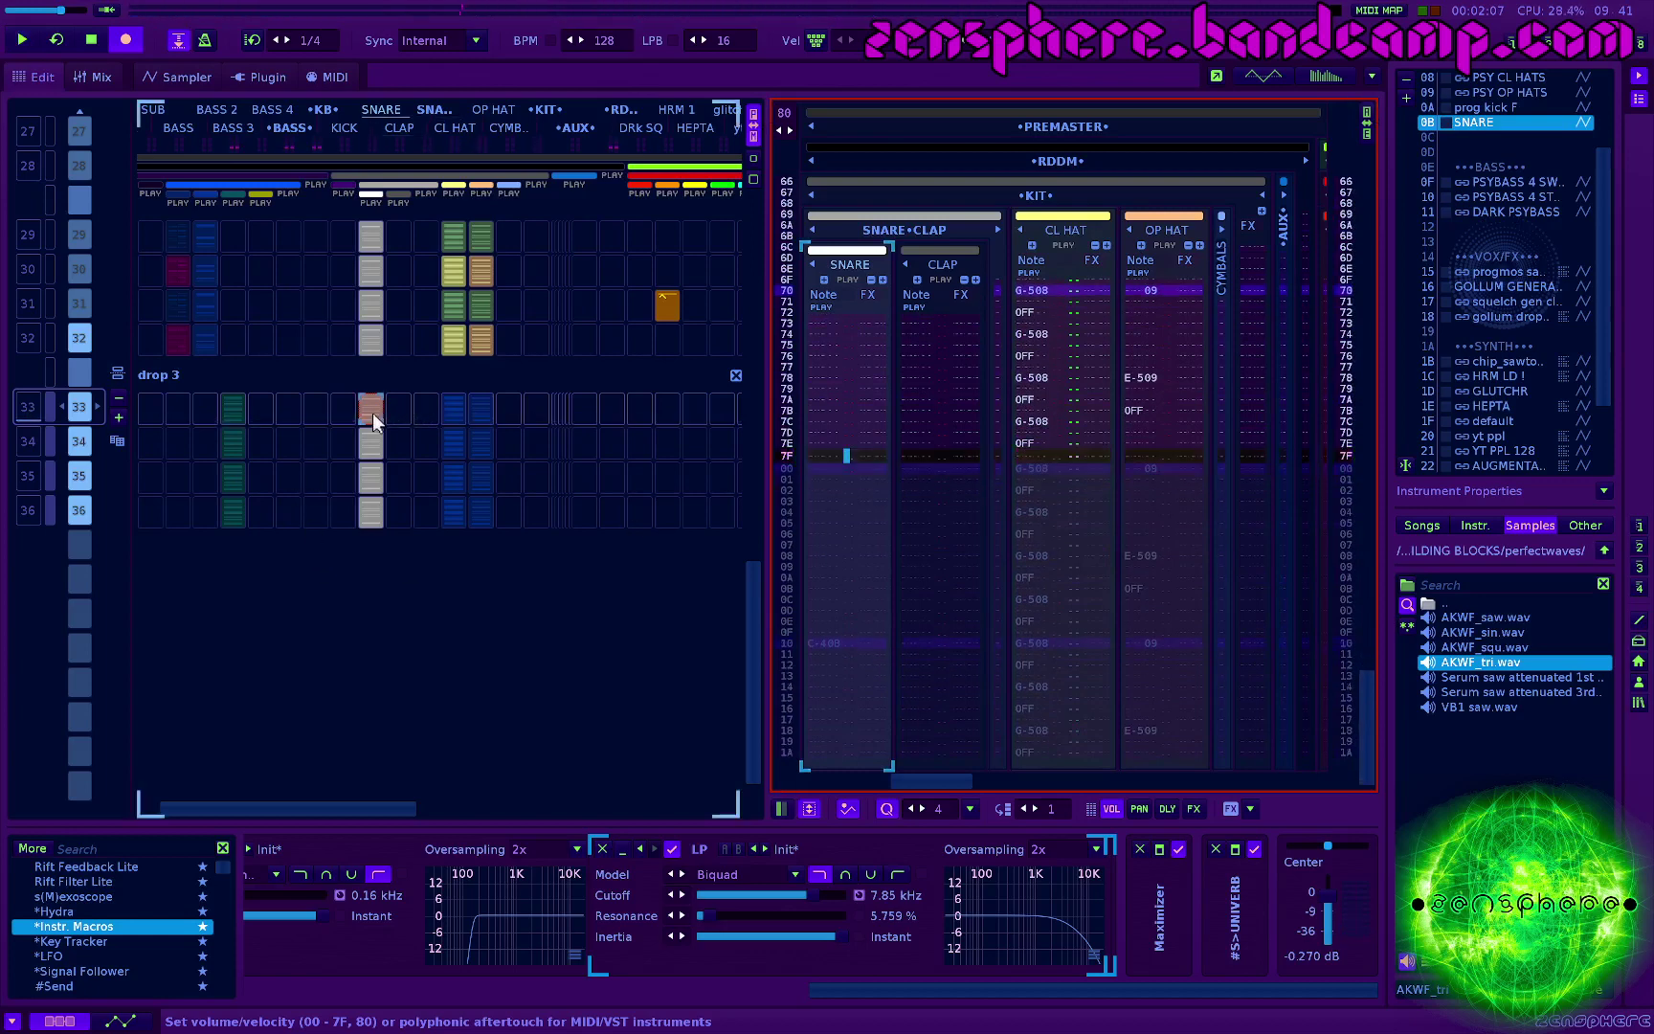
Step: Colour the sequence 33 snare slot a muted dark red-brown
{"action": "left_click", "coordinate": [375, 418]}
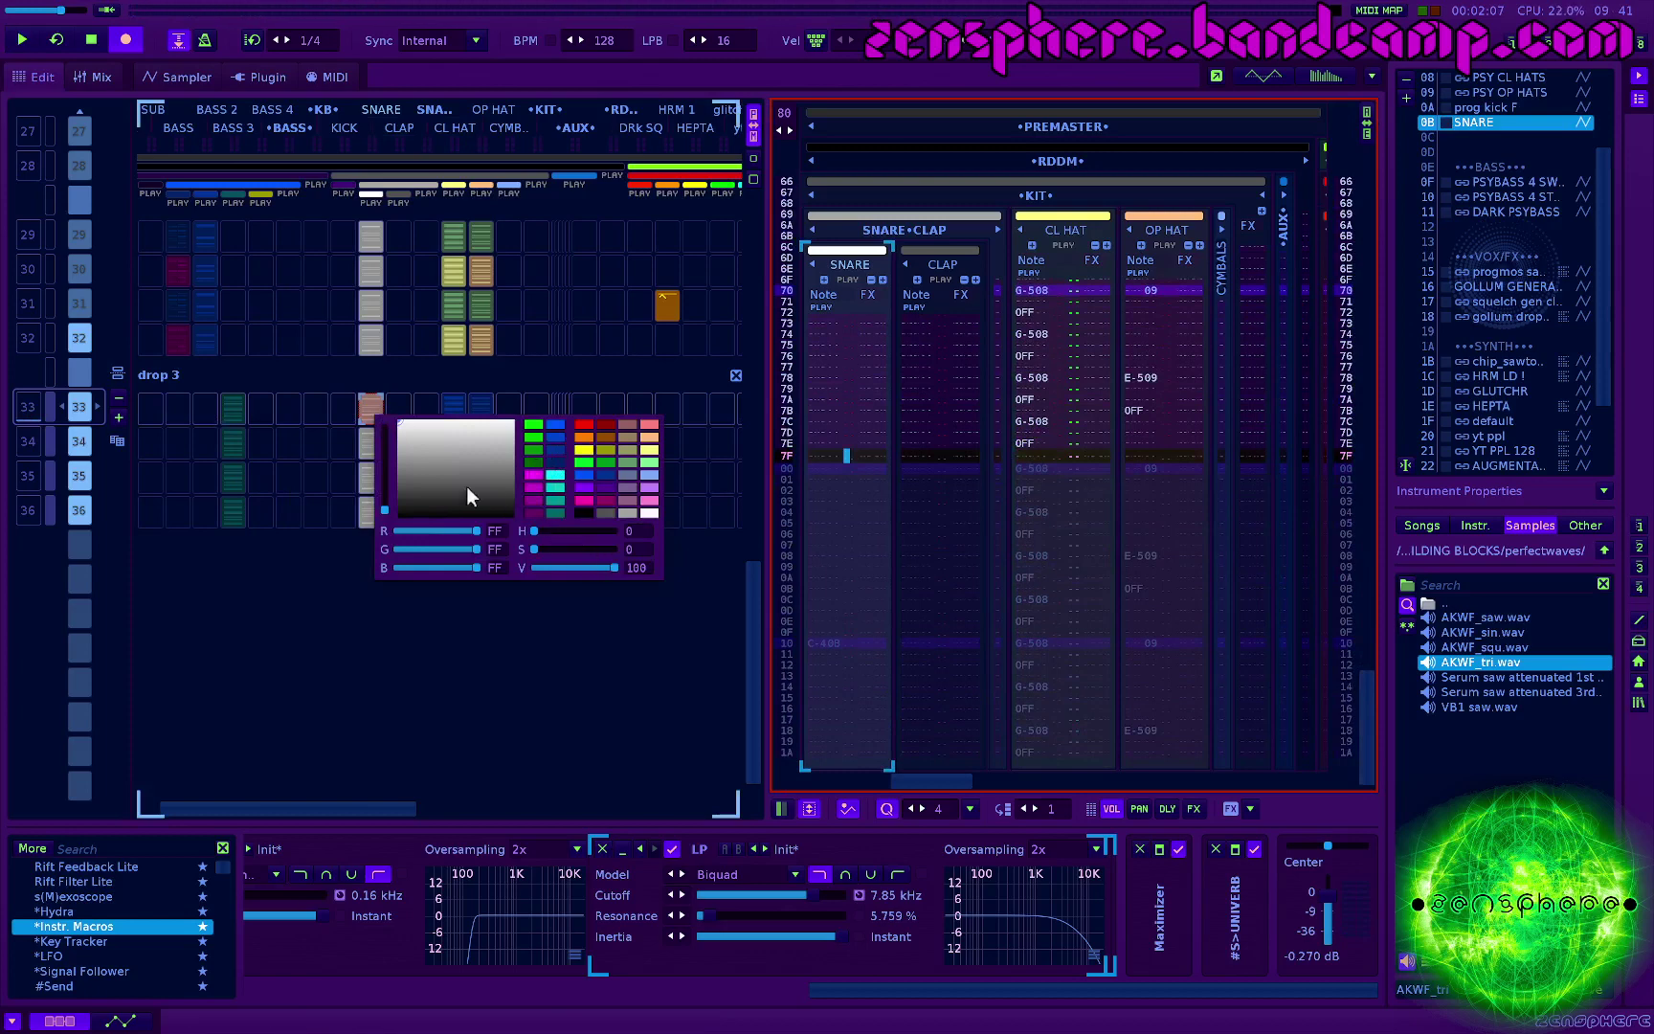
{"action": "left_click", "coordinate": [628, 497]}
{"action": "left_click", "coordinate": [450, 696]}
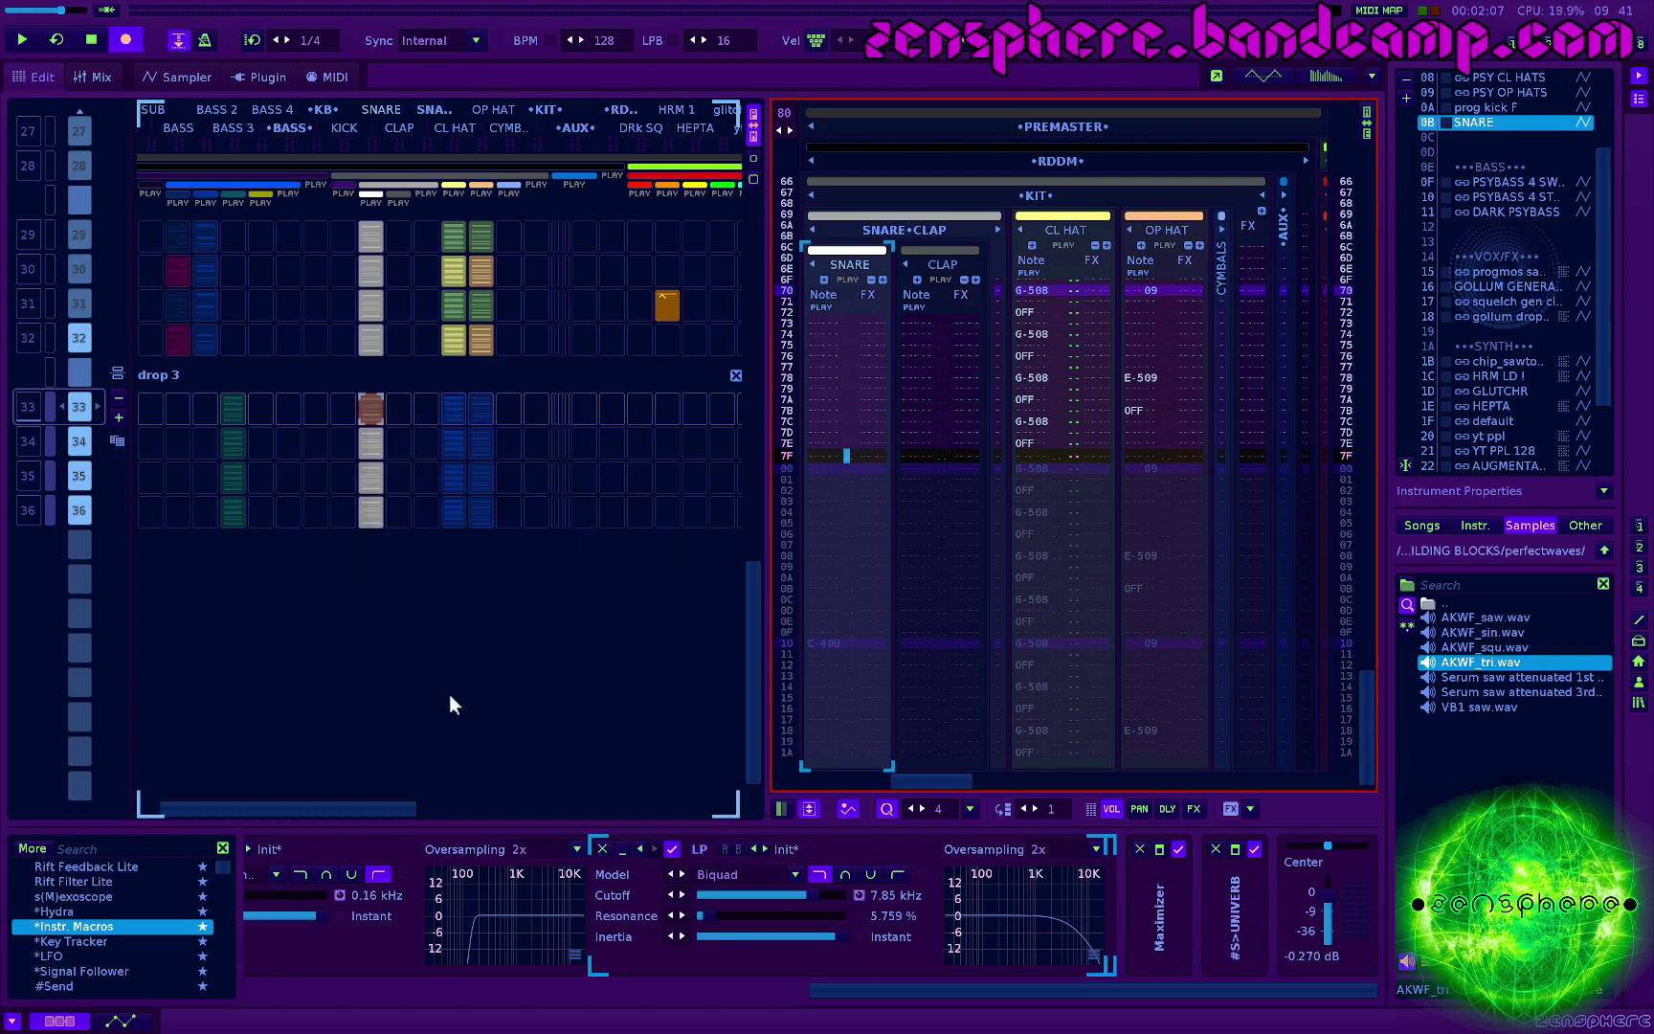
Step: Copy the snare block to sequence 34 and add C-4 snare hits every four rows from row 70
{"action": "left_click_drag", "start_coordinate": [368, 422], "coordinate": [369, 441]}
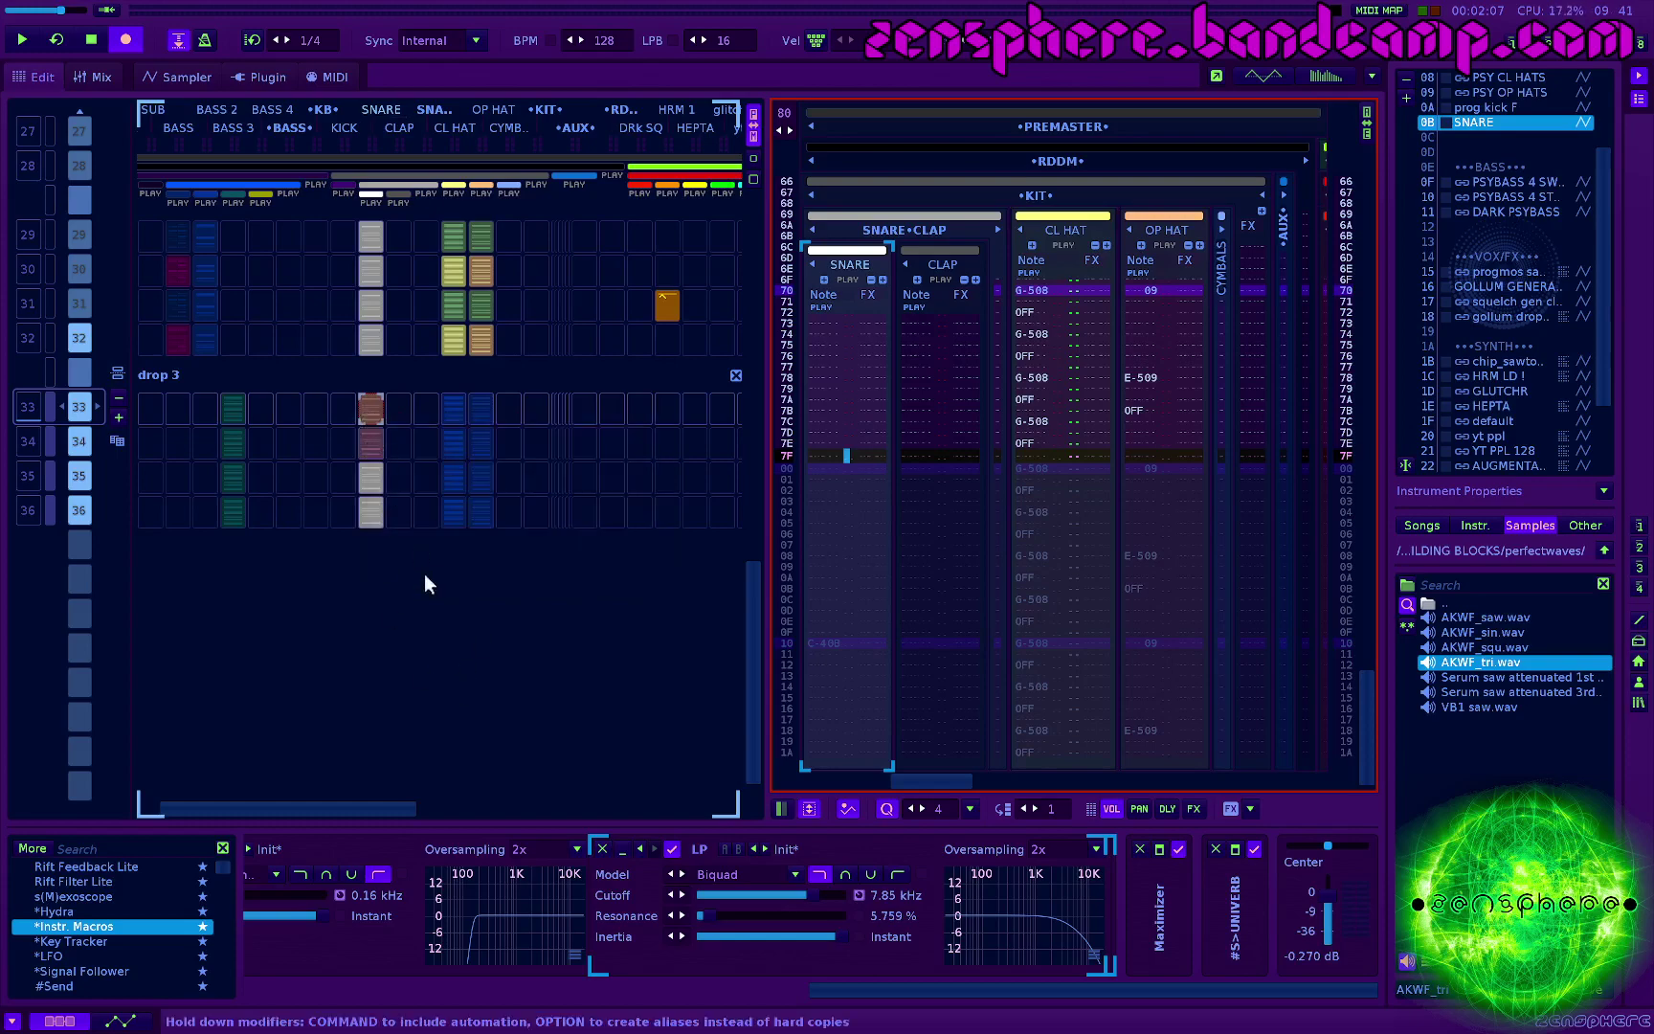
{"action": "key", "text": "space"}
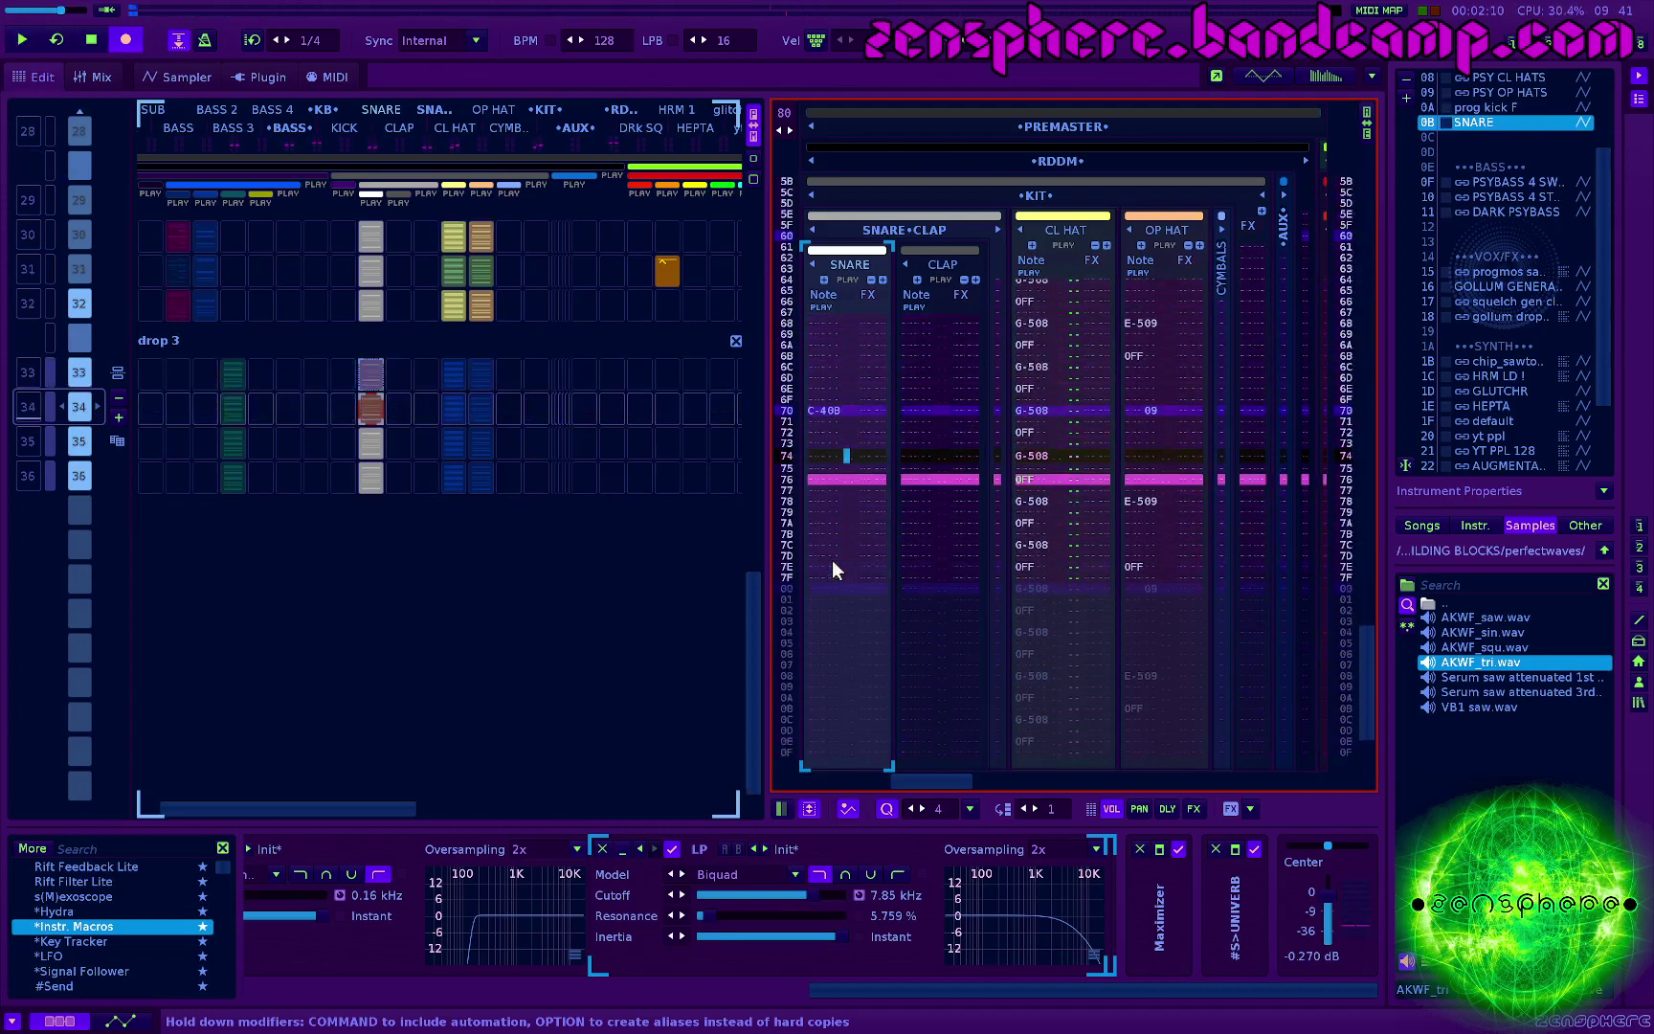
{"action": "left_click_drag", "start_coordinate": [832, 422], "coordinate": [825, 418]}
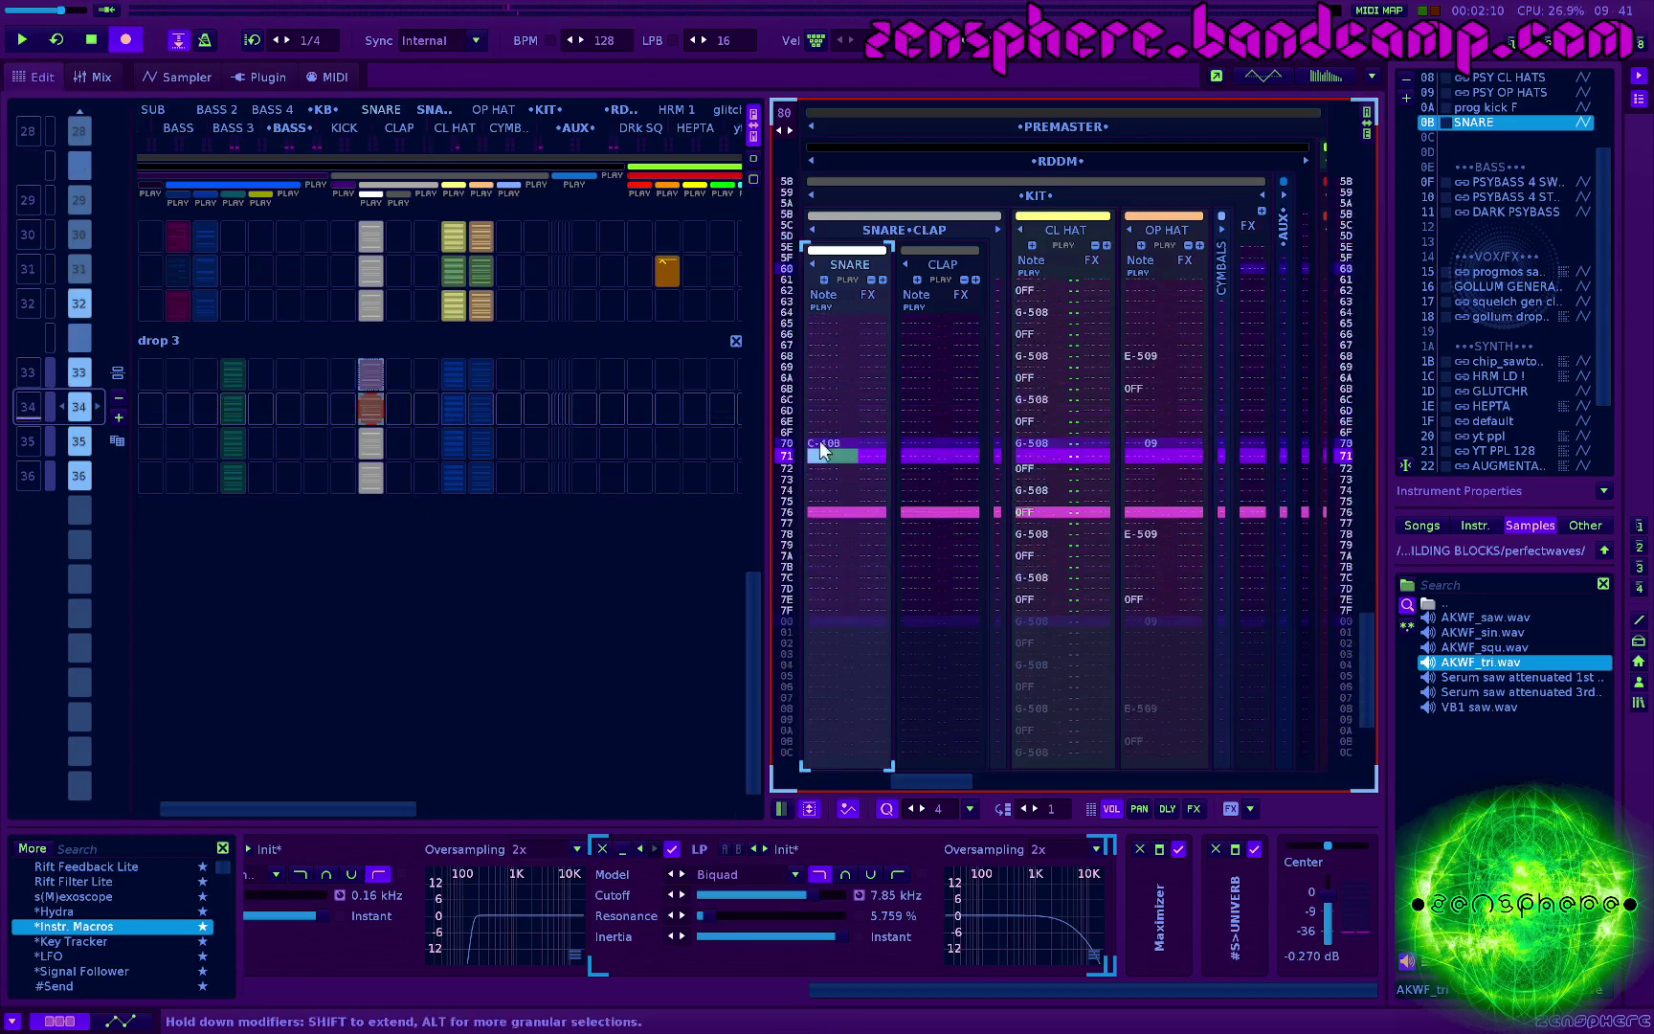
{"action": "left_click", "coordinate": [820, 443]}
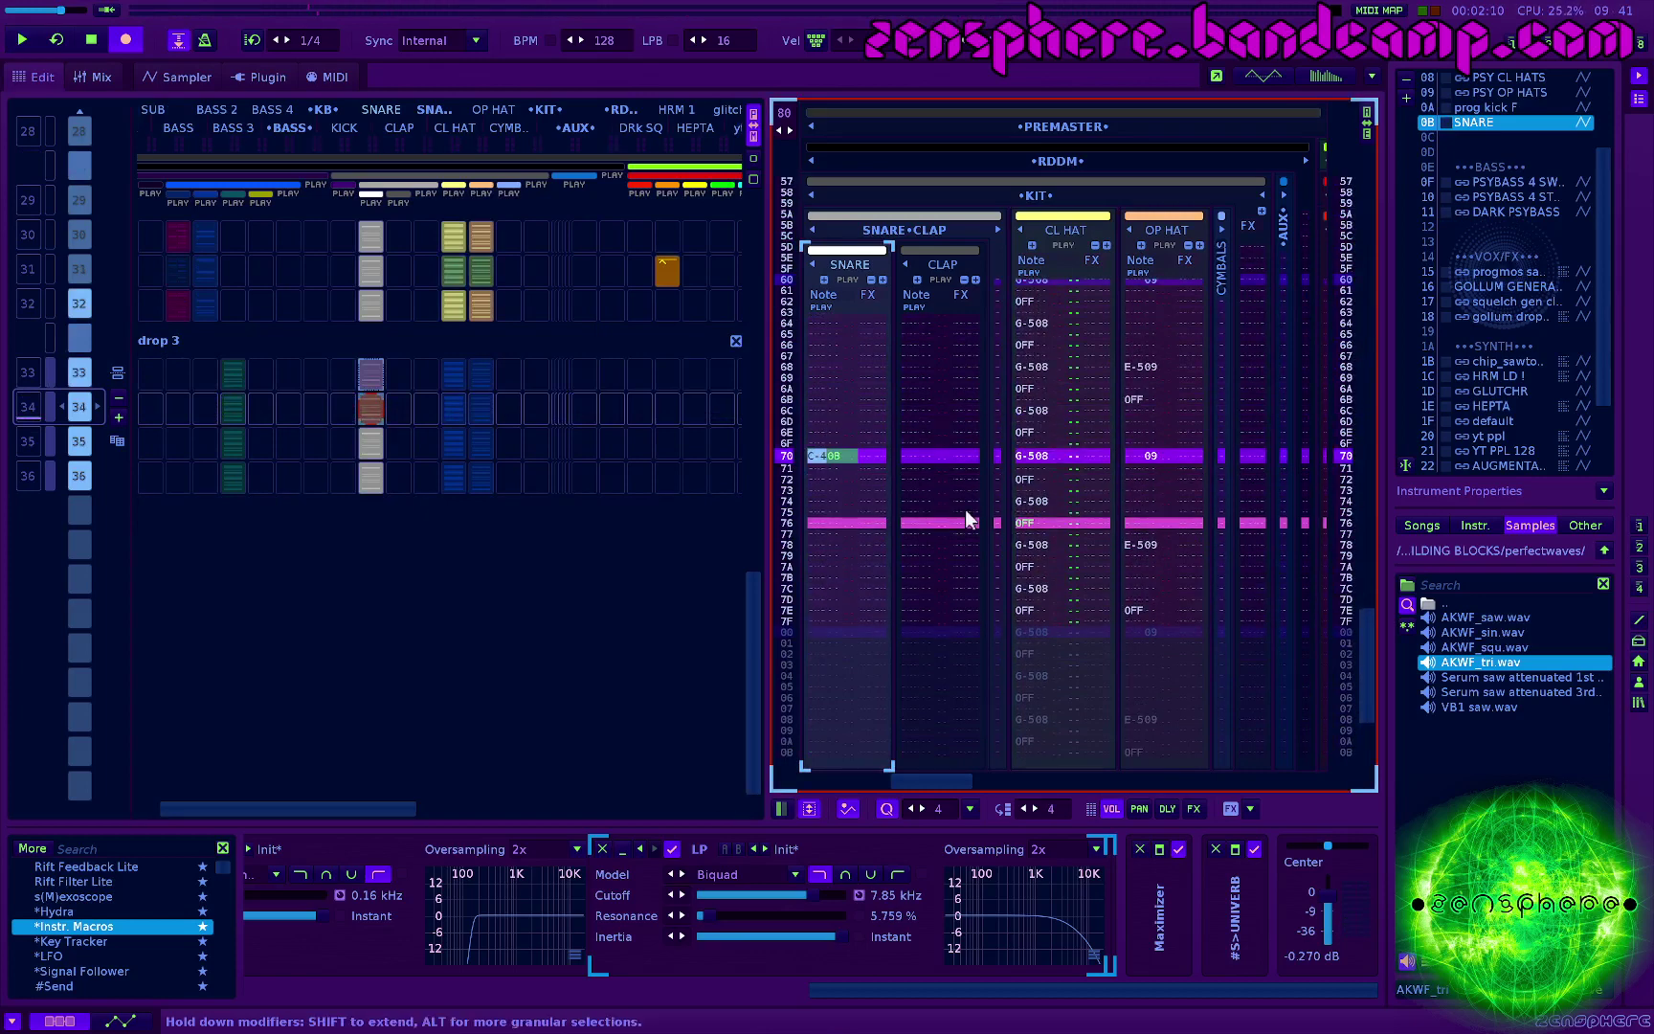
{"action": "key", "text": "z"}
{"action": "key", "text": "z"}
{"action": "key", "text": "z"}
{"action": "key", "text": "z"}
{"action": "key", "text": "Up"}
{"action": "key", "text": "Up"}
{"action": "key", "text": "Up"}
{"action": "key", "text": "Up"}
{"action": "key", "text": "Up"}
{"action": "key", "text": "Up"}
{"action": "key", "text": "Up"}
{"action": "key", "text": "Up"}
{"action": "key", "text": "Up"}
{"action": "key", "text": "Up"}
{"action": "key", "text": "Up"}
{"action": "key", "text": "Up"}
{"action": "key", "text": "Up"}
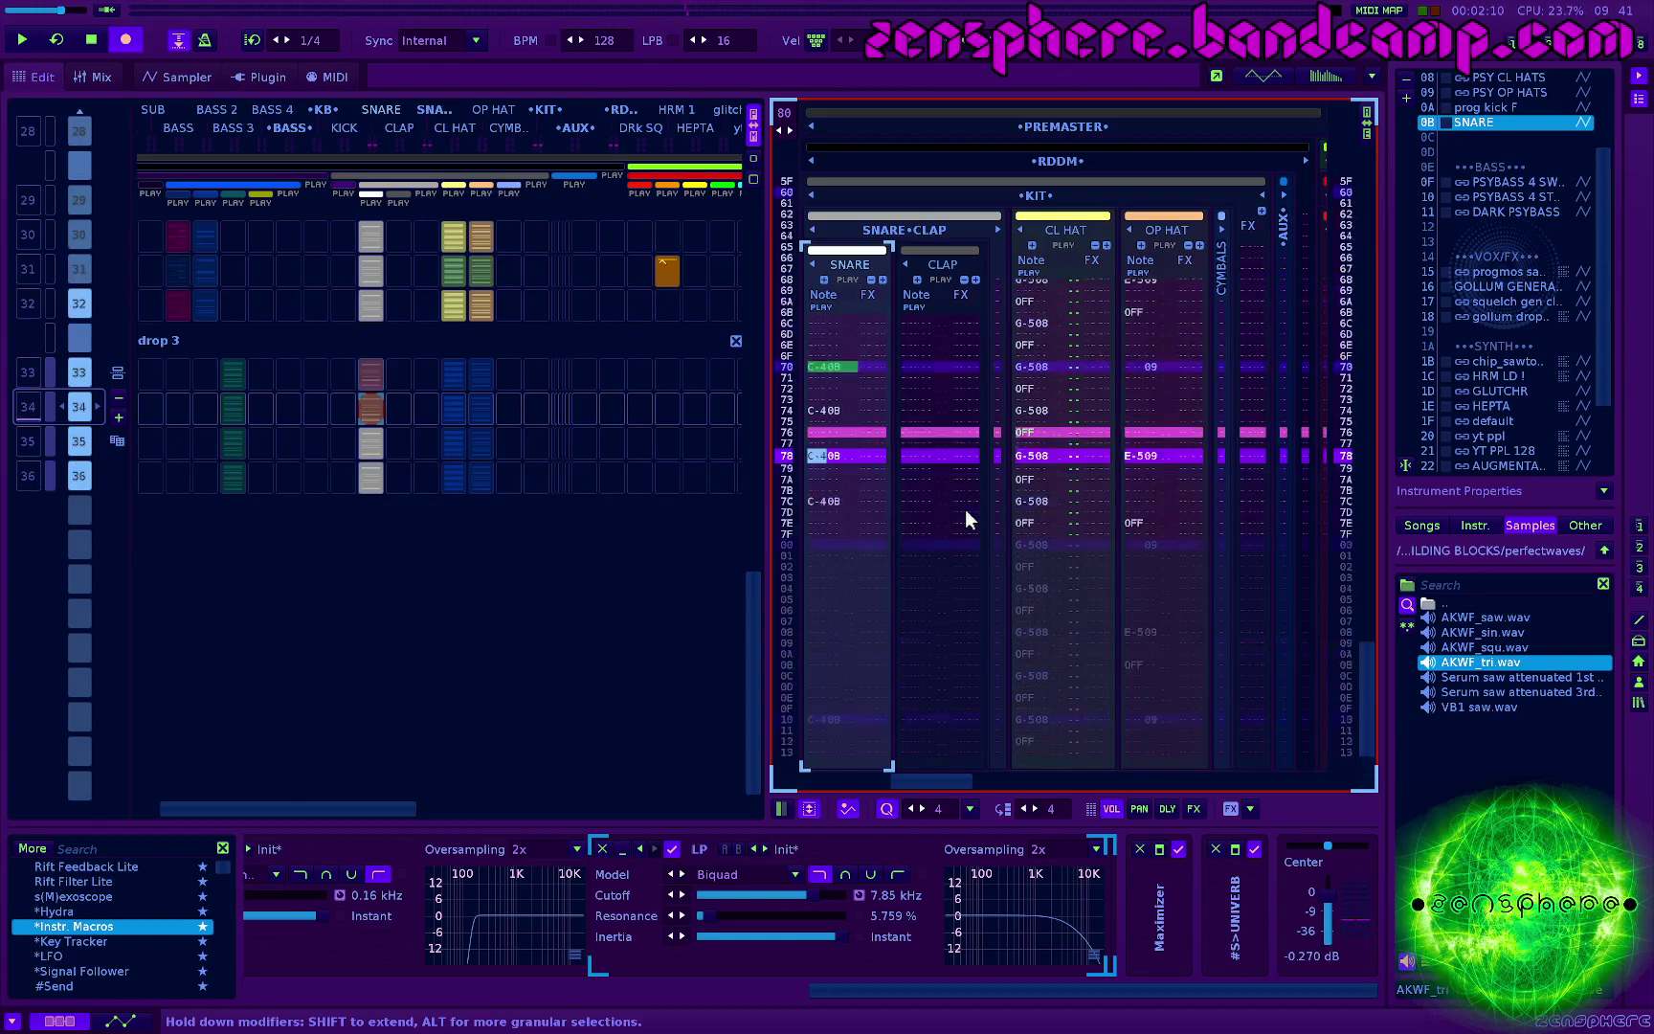
{"action": "key", "text": "space"}
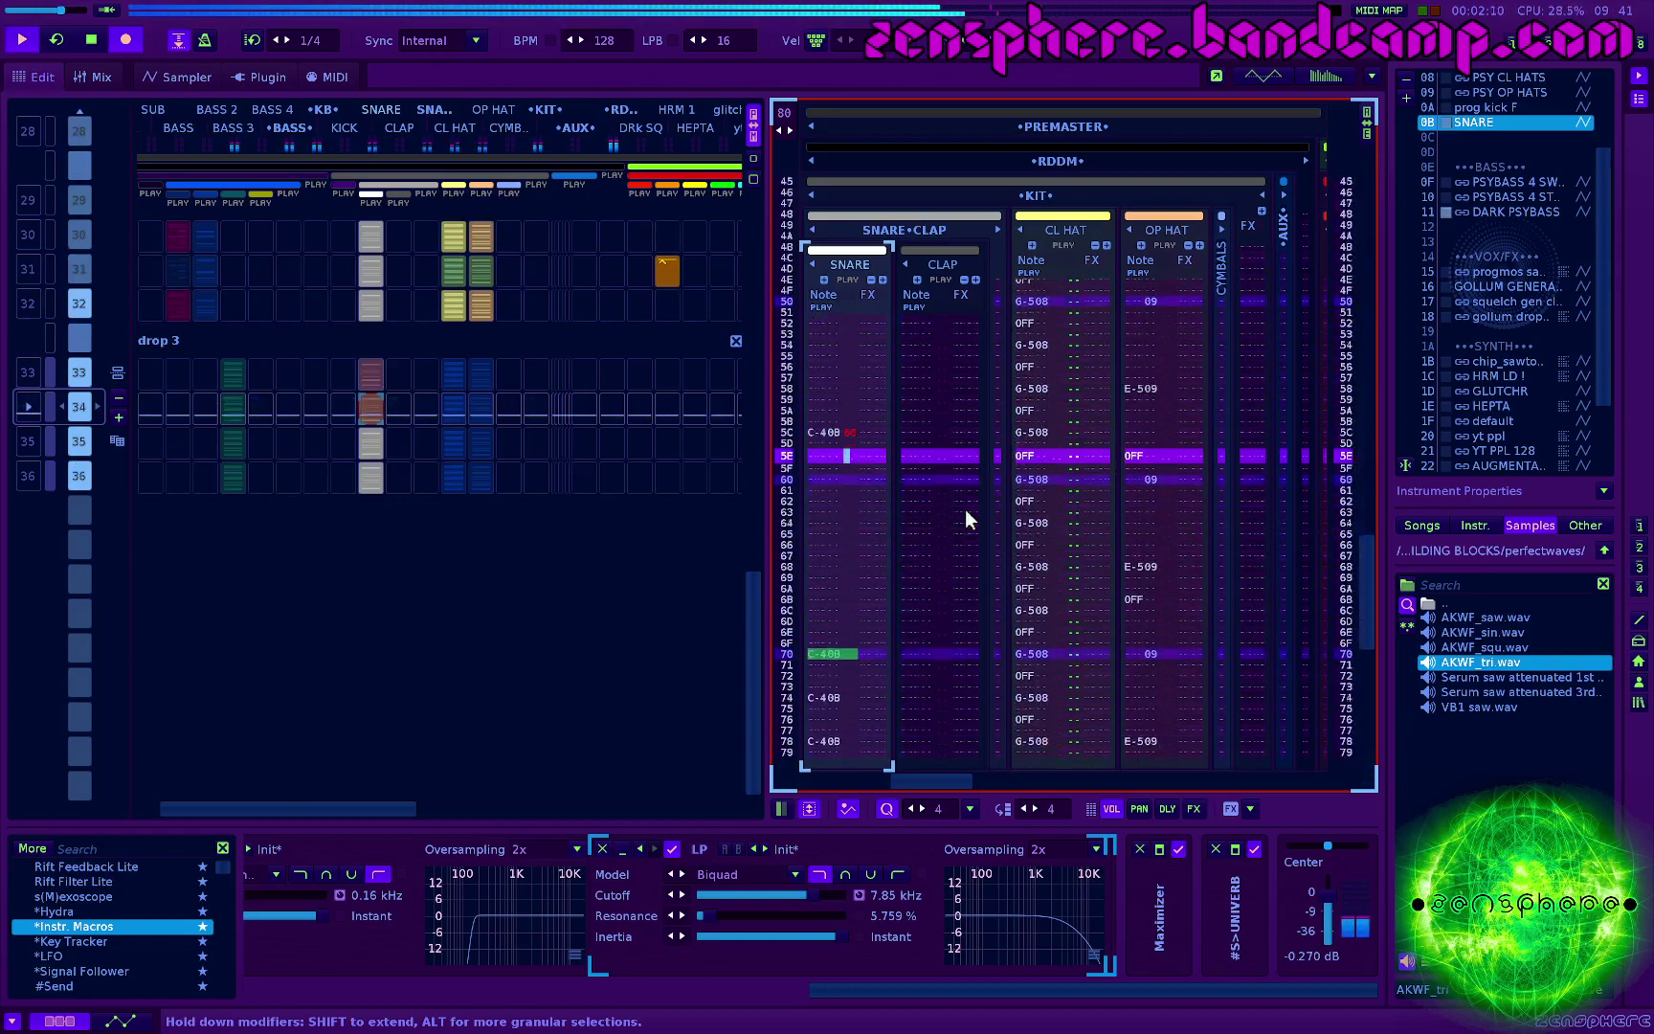
{"action": "key", "text": "space"}
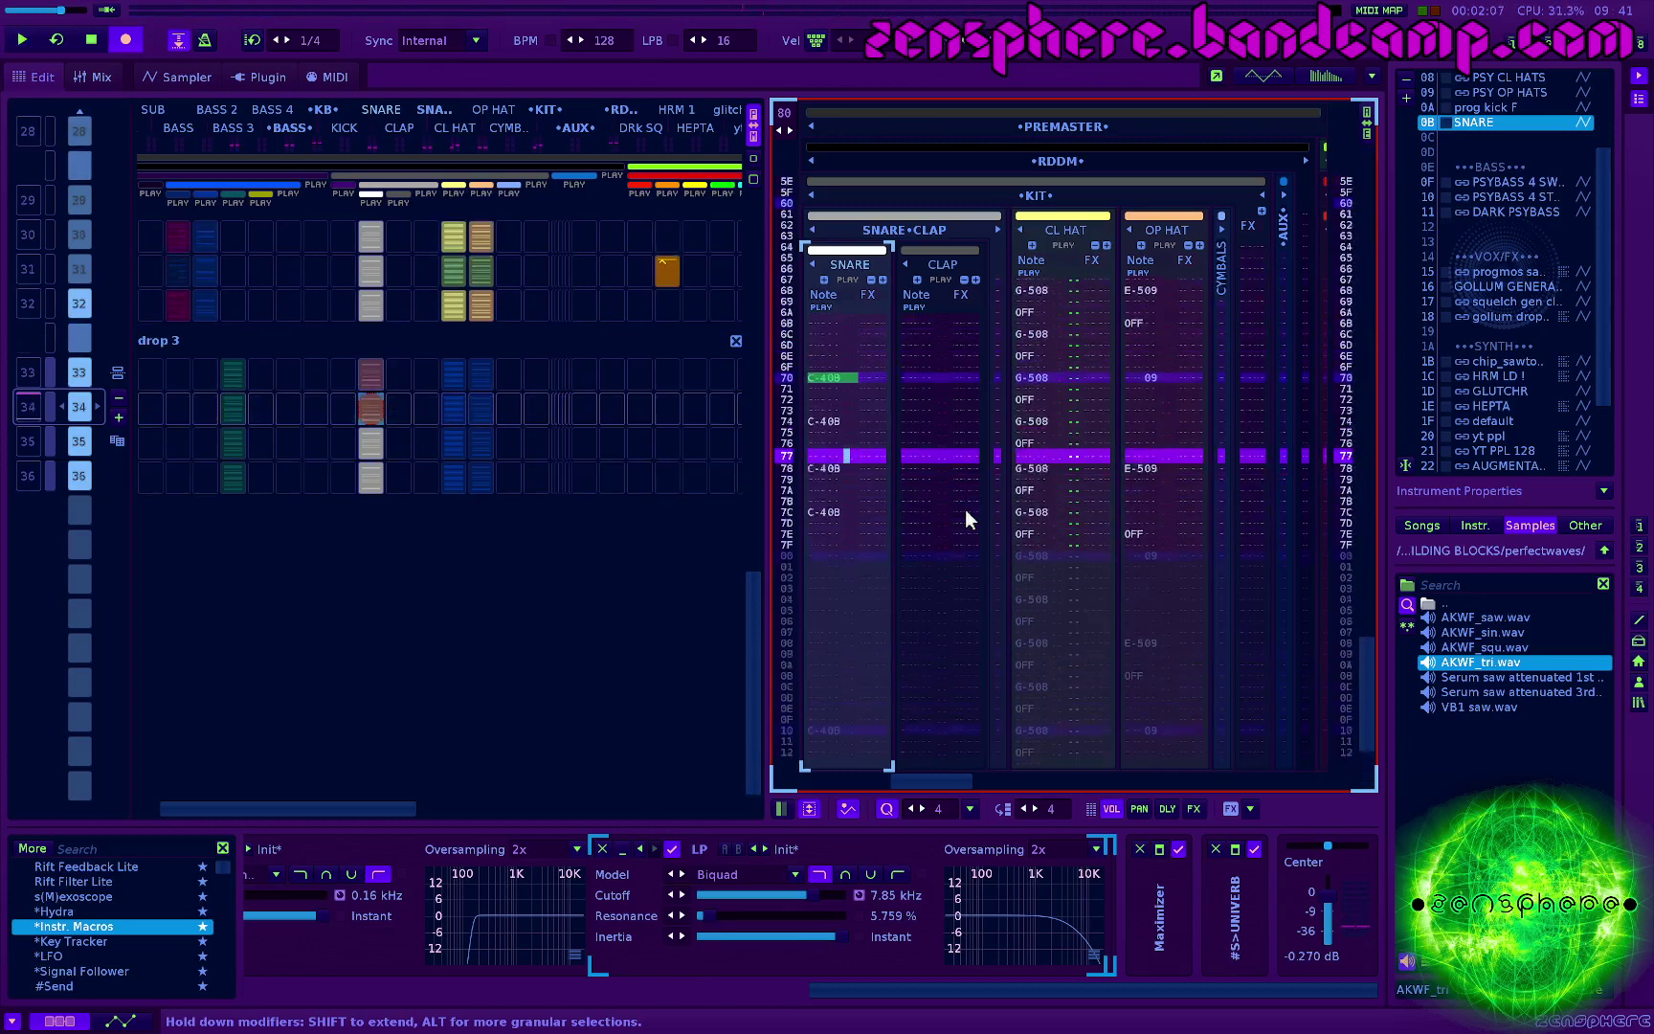
Step: Insert note-offs between the fill hits, set falling volumes, and play pattern 34
{"action": "key", "text": "Left"}
{"action": "key", "text": "Left"}
{"action": "key", "text": "Caps_Lock"}
{"action": "key", "text": "Caps_Lock"}
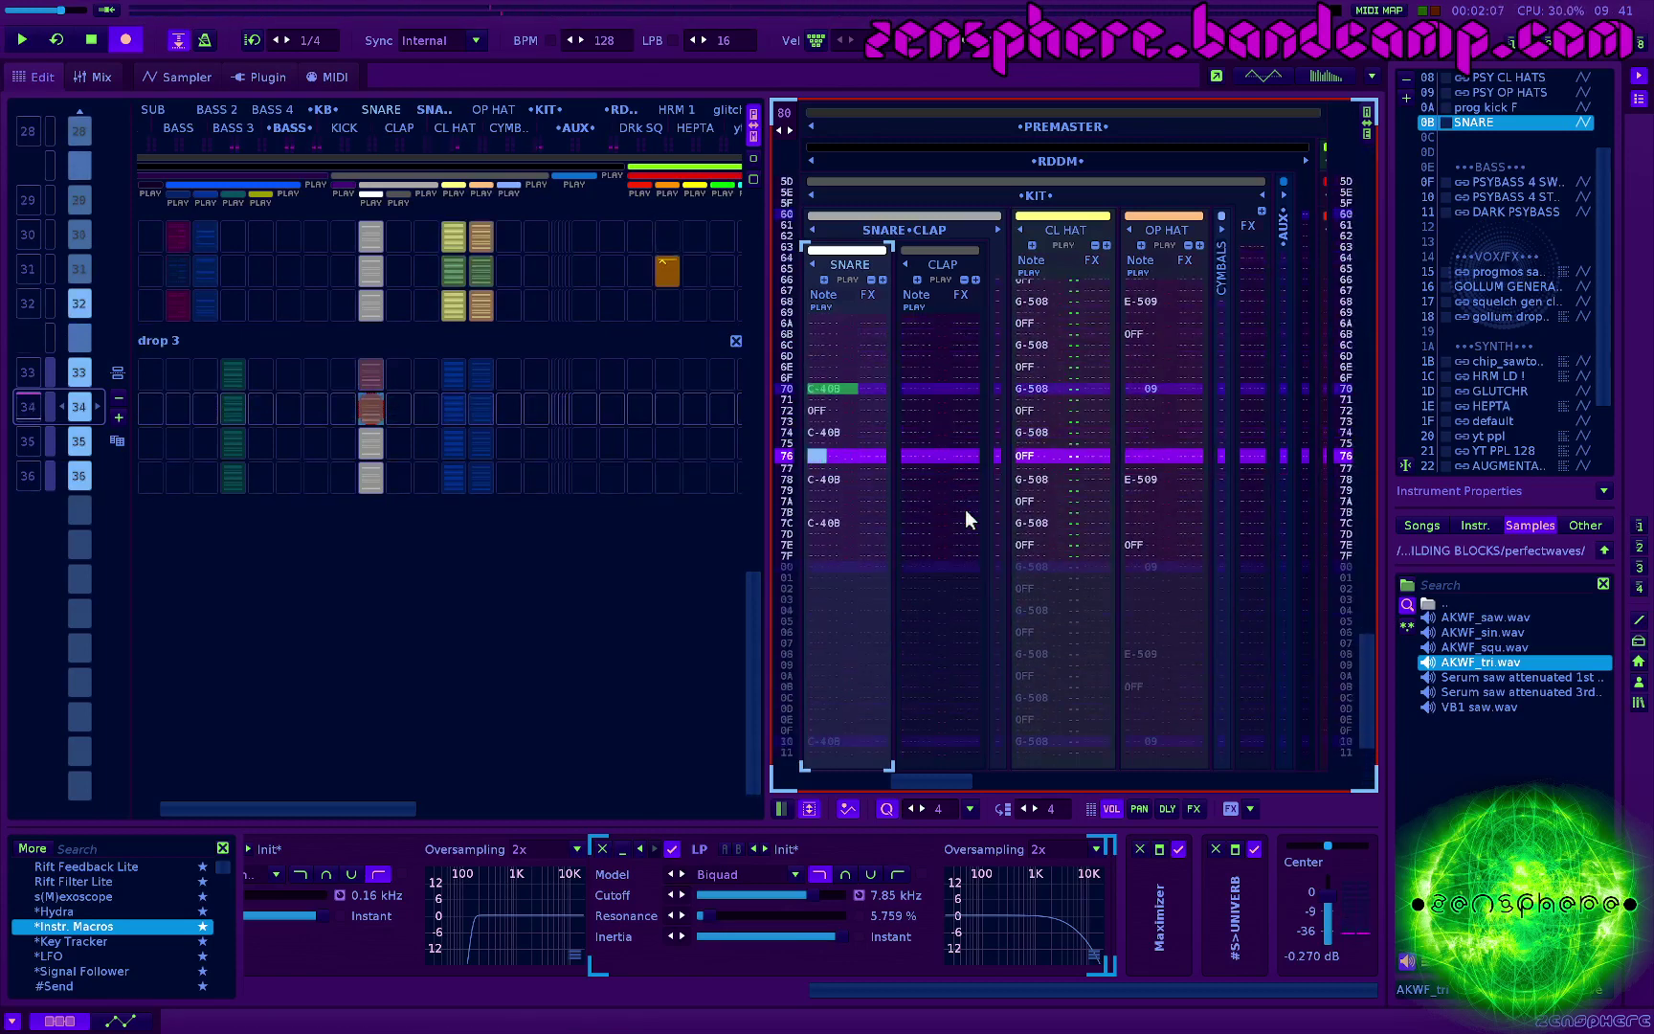
{"action": "key", "text": "Caps_Lock"}
{"action": "key", "text": "Up"}
{"action": "key", "text": "Up"}
{"action": "key", "text": "Up"}
{"action": "key", "text": "Up"}
{"action": "key", "text": "Up"}
{"action": "key", "text": "Up"}
{"action": "key", "text": "Up"}
{"action": "key", "text": "Up"}
{"action": "key", "text": "Up"}
{"action": "key", "text": "Up"}
{"action": "key", "text": "Up"}
{"action": "key", "text": "Up"}
{"action": "key", "text": "Up"}
{"action": "key", "text": "Up"}
{"action": "key", "text": "Right"}
{"action": "key", "text": "Right"}
{"action": "key", "text": "Right"}
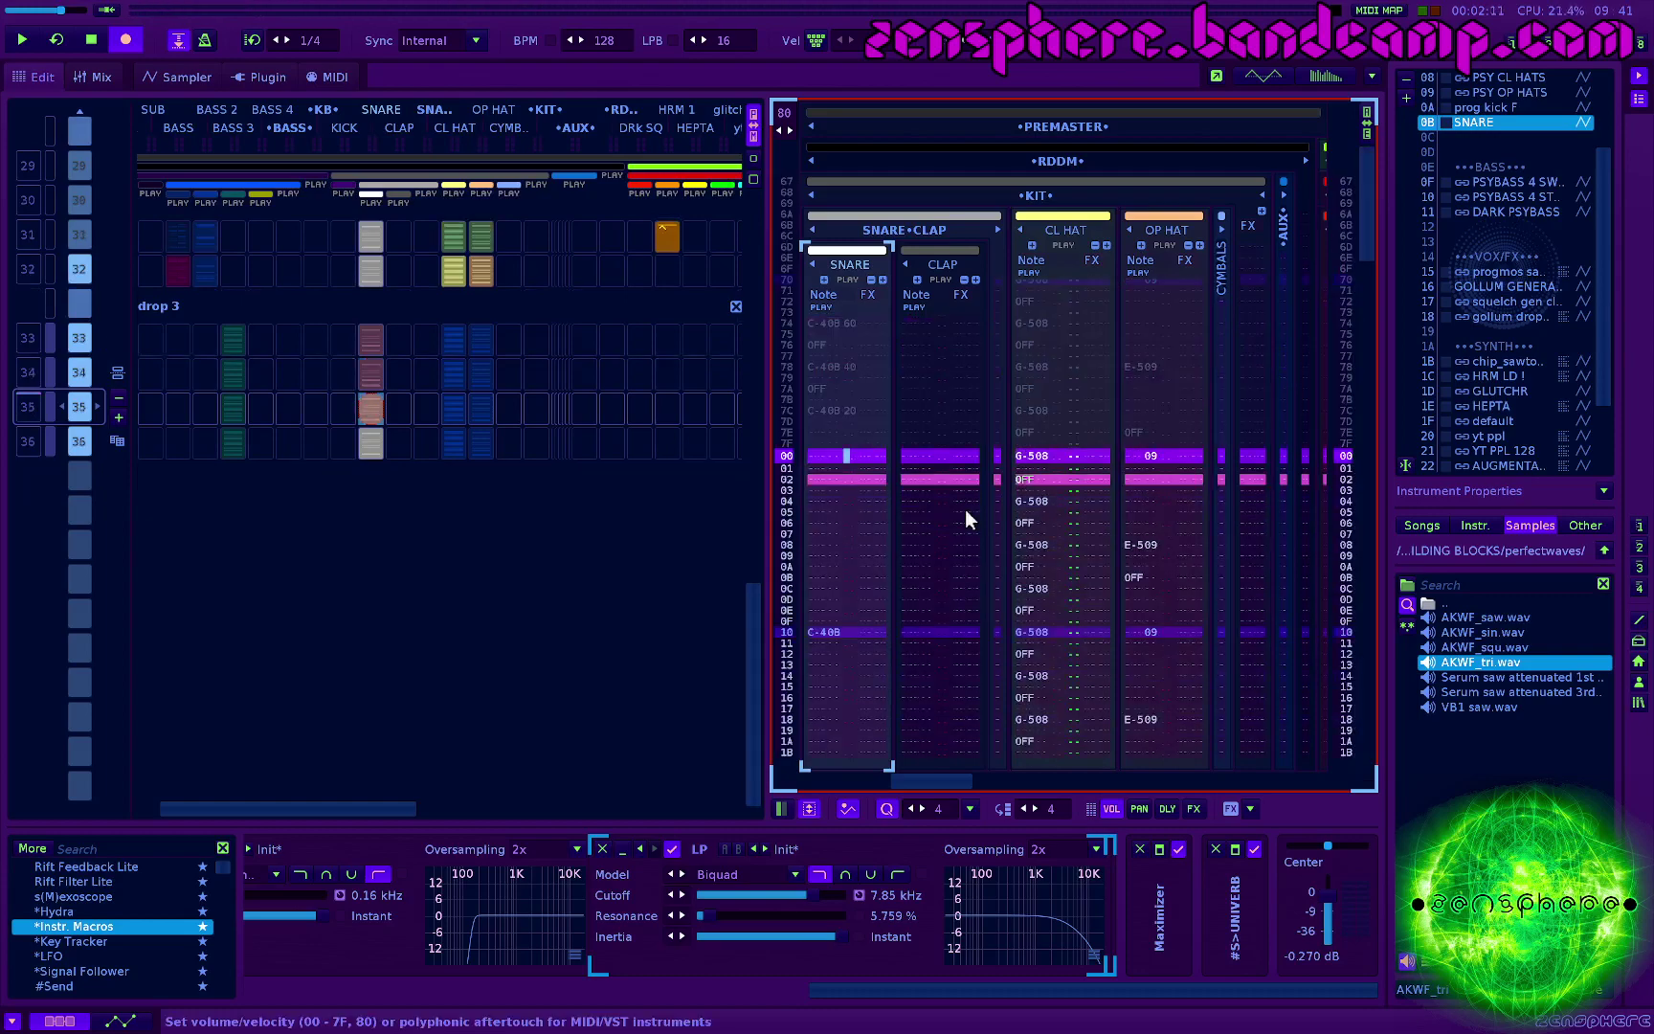
{"action": "key", "text": "Up"}
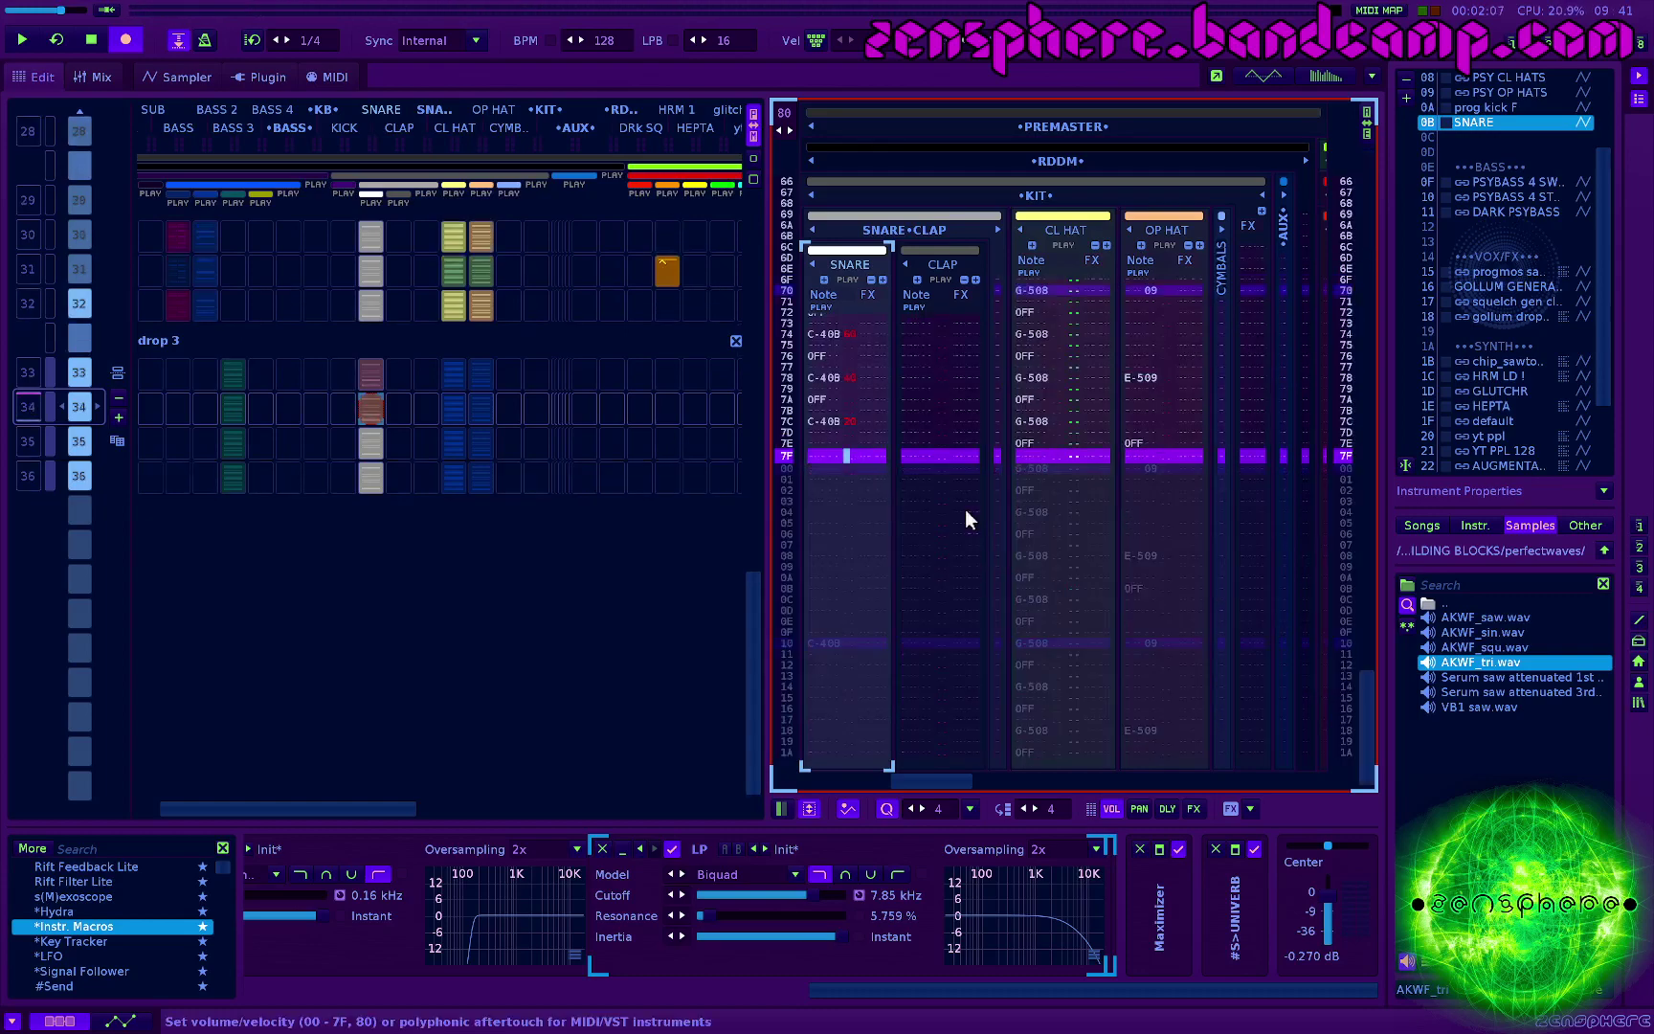
{"action": "key", "text": "space"}
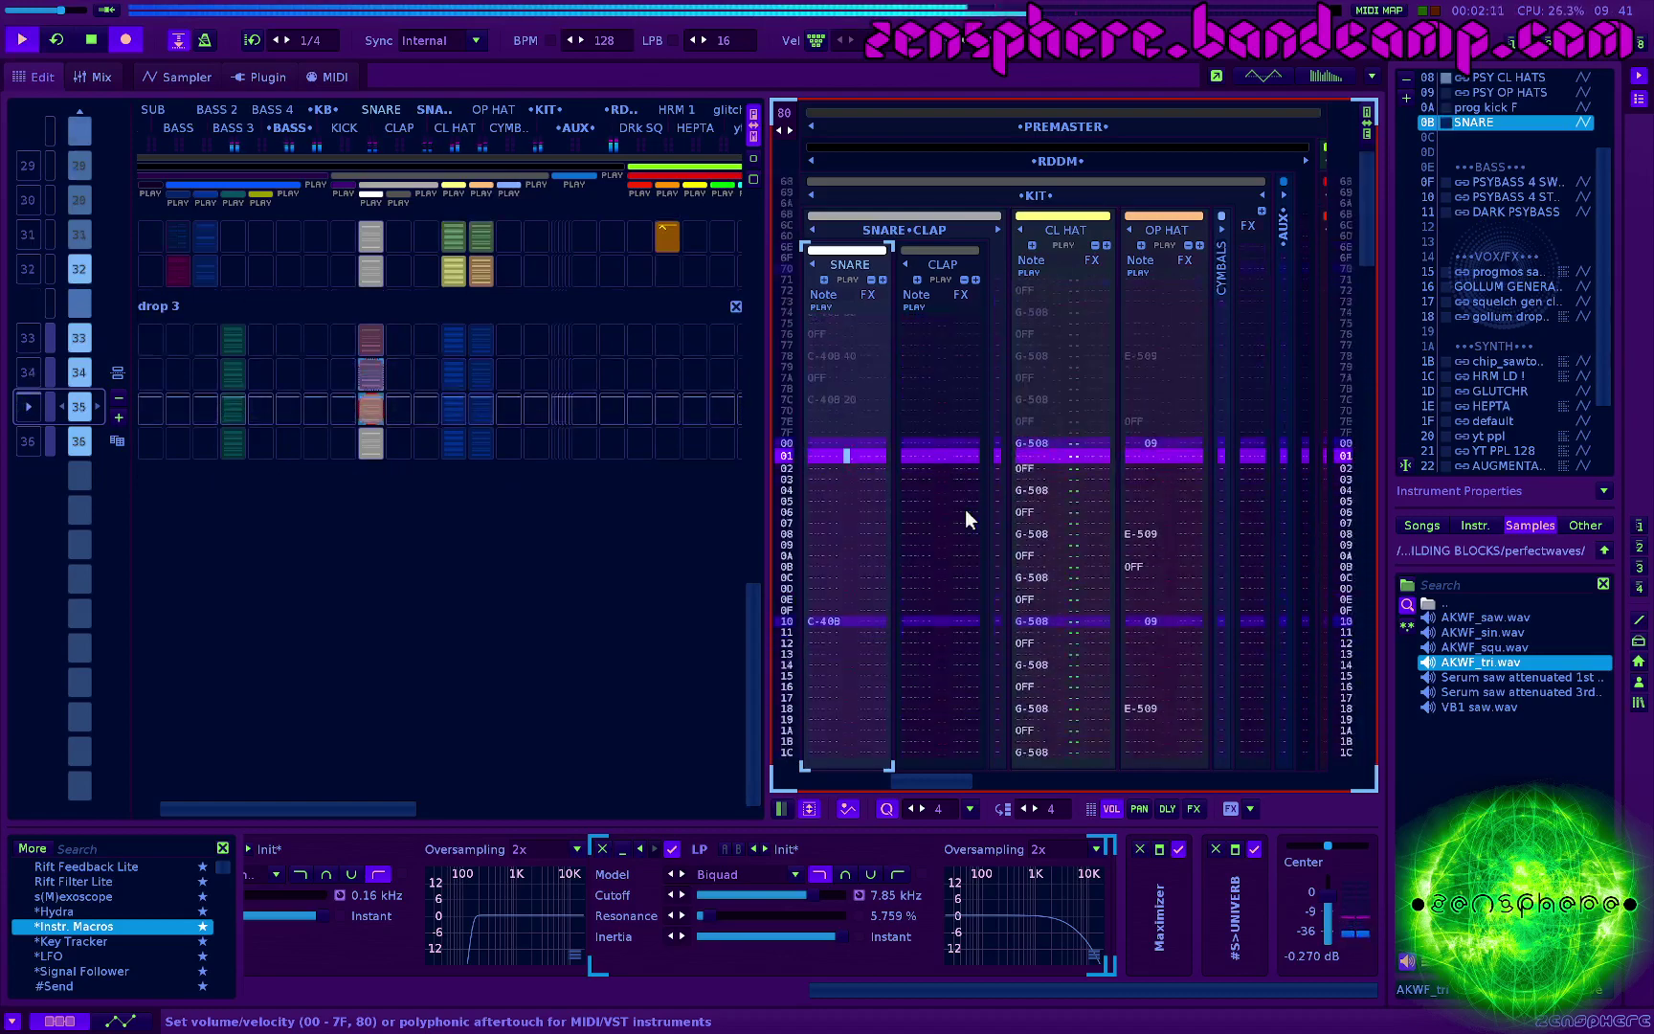
{"action": "key", "text": "space"}
Step: Raise the row 74 snare to D#4 and the row 78 snare to G-4, then listen
{"action": "key", "text": "Up"}
{"action": "key", "text": "Up"}
{"action": "key", "text": "Up"}
{"action": "key", "text": "Up"}
{"action": "key", "text": "Up"}
{"action": "key", "text": "Up"}
{"action": "key", "text": "Up"}
{"action": "key", "text": "Up"}
{"action": "key", "text": "Up"}
{"action": "key", "text": "Up"}
{"action": "key", "text": "Up"}
{"action": "key", "text": "Up"}
{"action": "key", "text": "Up"}
{"action": "key", "text": "Up"}
{"action": "key", "text": "Up"}
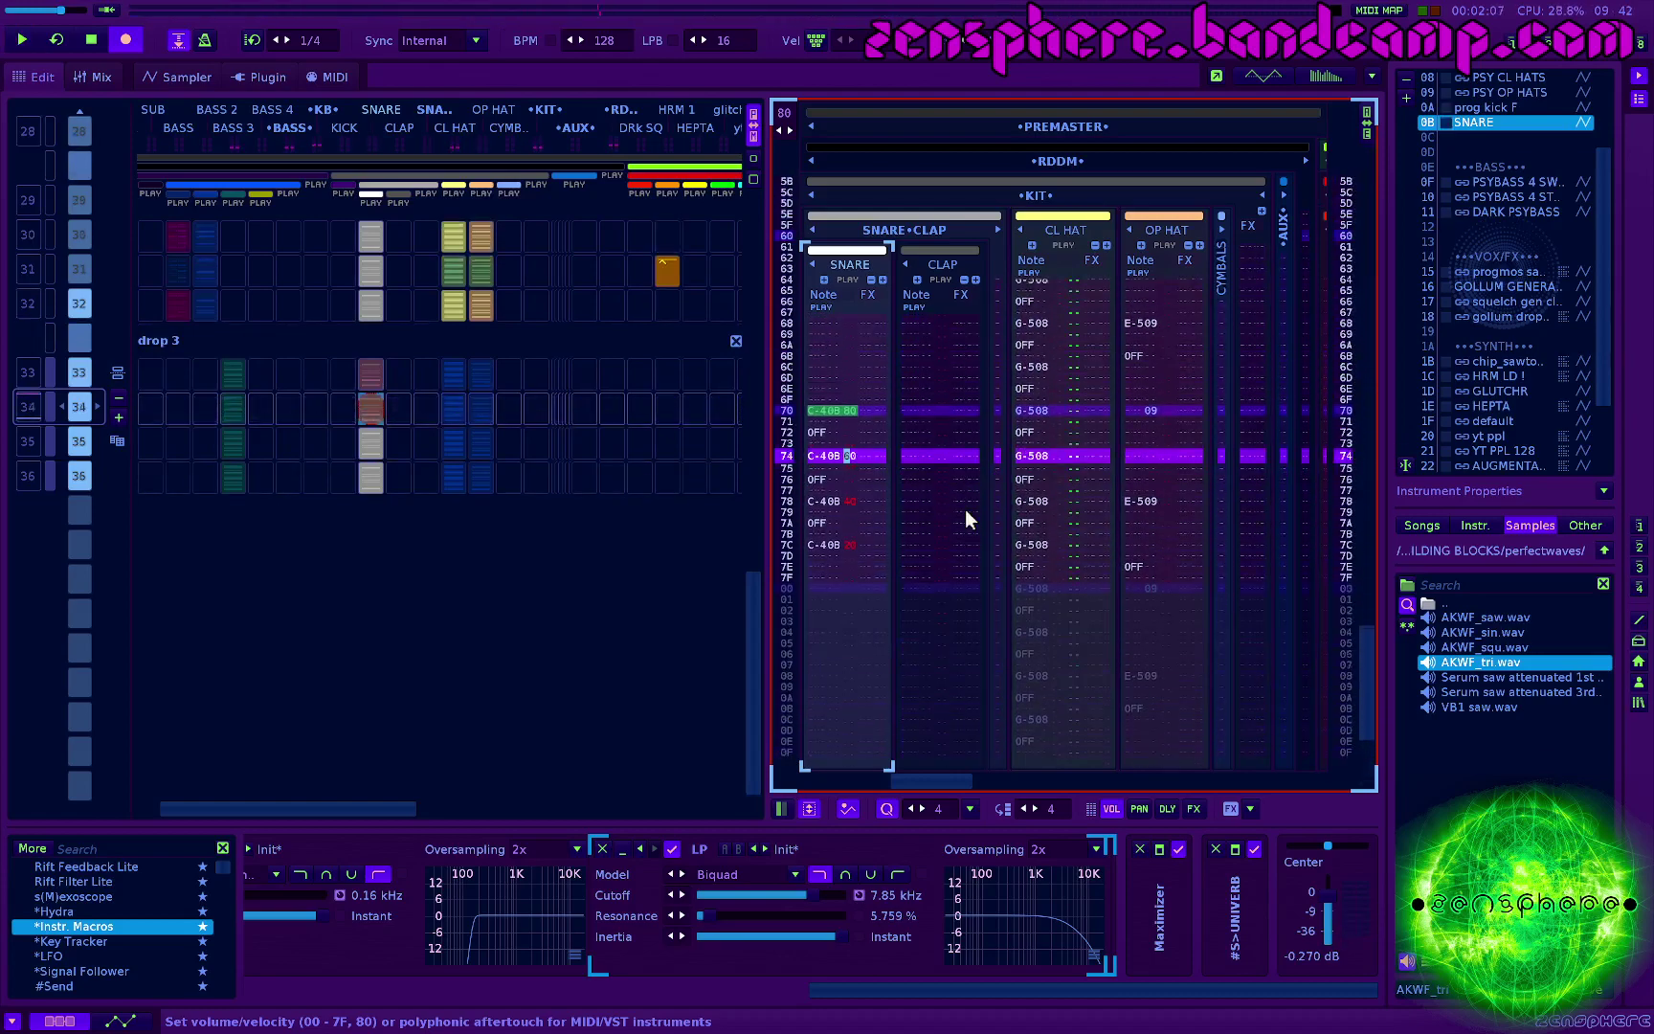
{"action": "key", "text": "Left"}
{"action": "key", "text": "Left"}
{"action": "key", "text": "Left"}
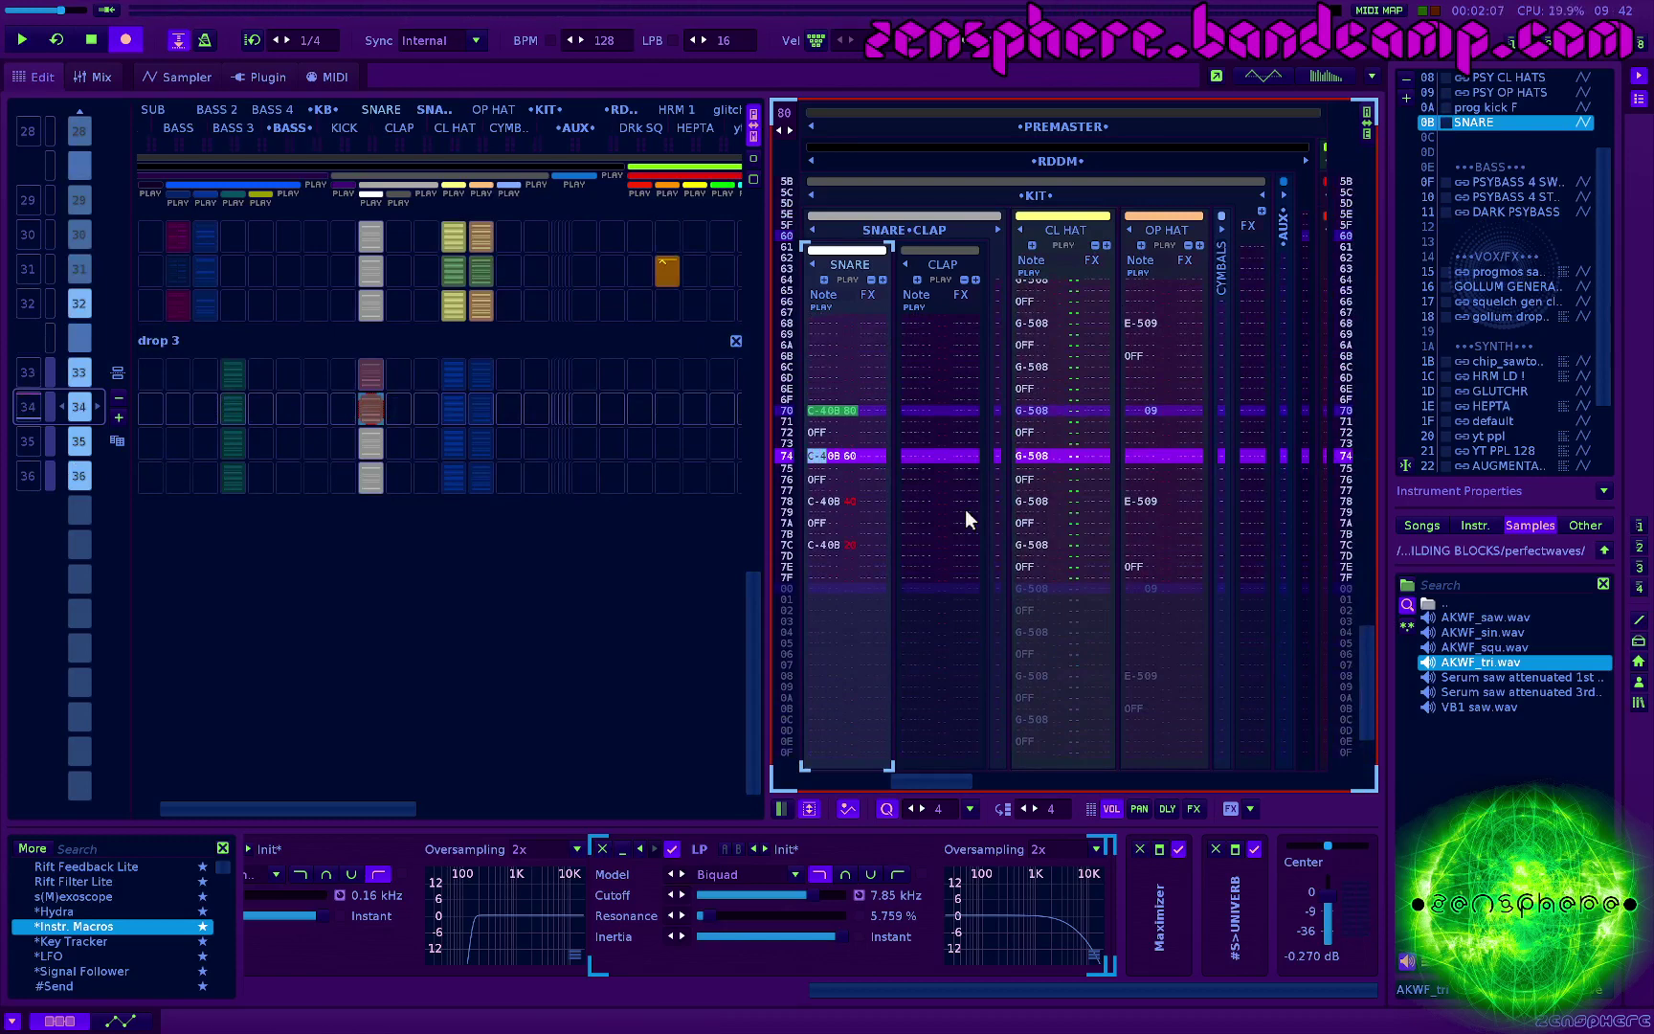
{"action": "key", "text": "d"}
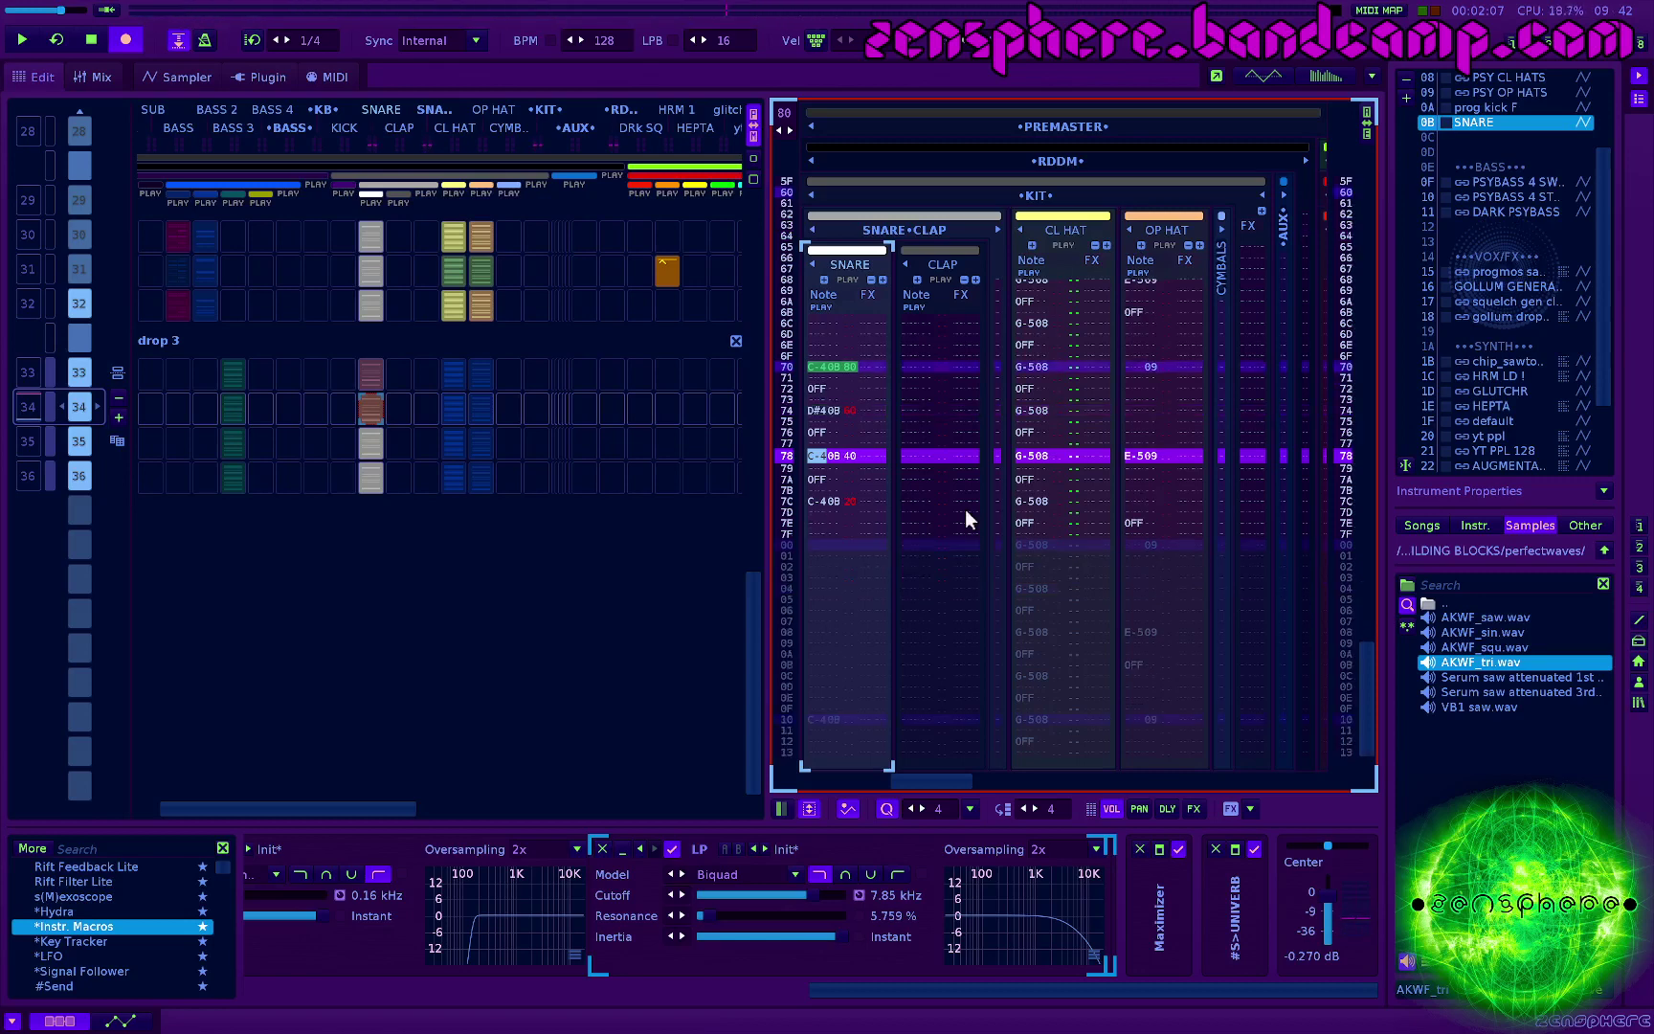
{"action": "key", "text": "b"}
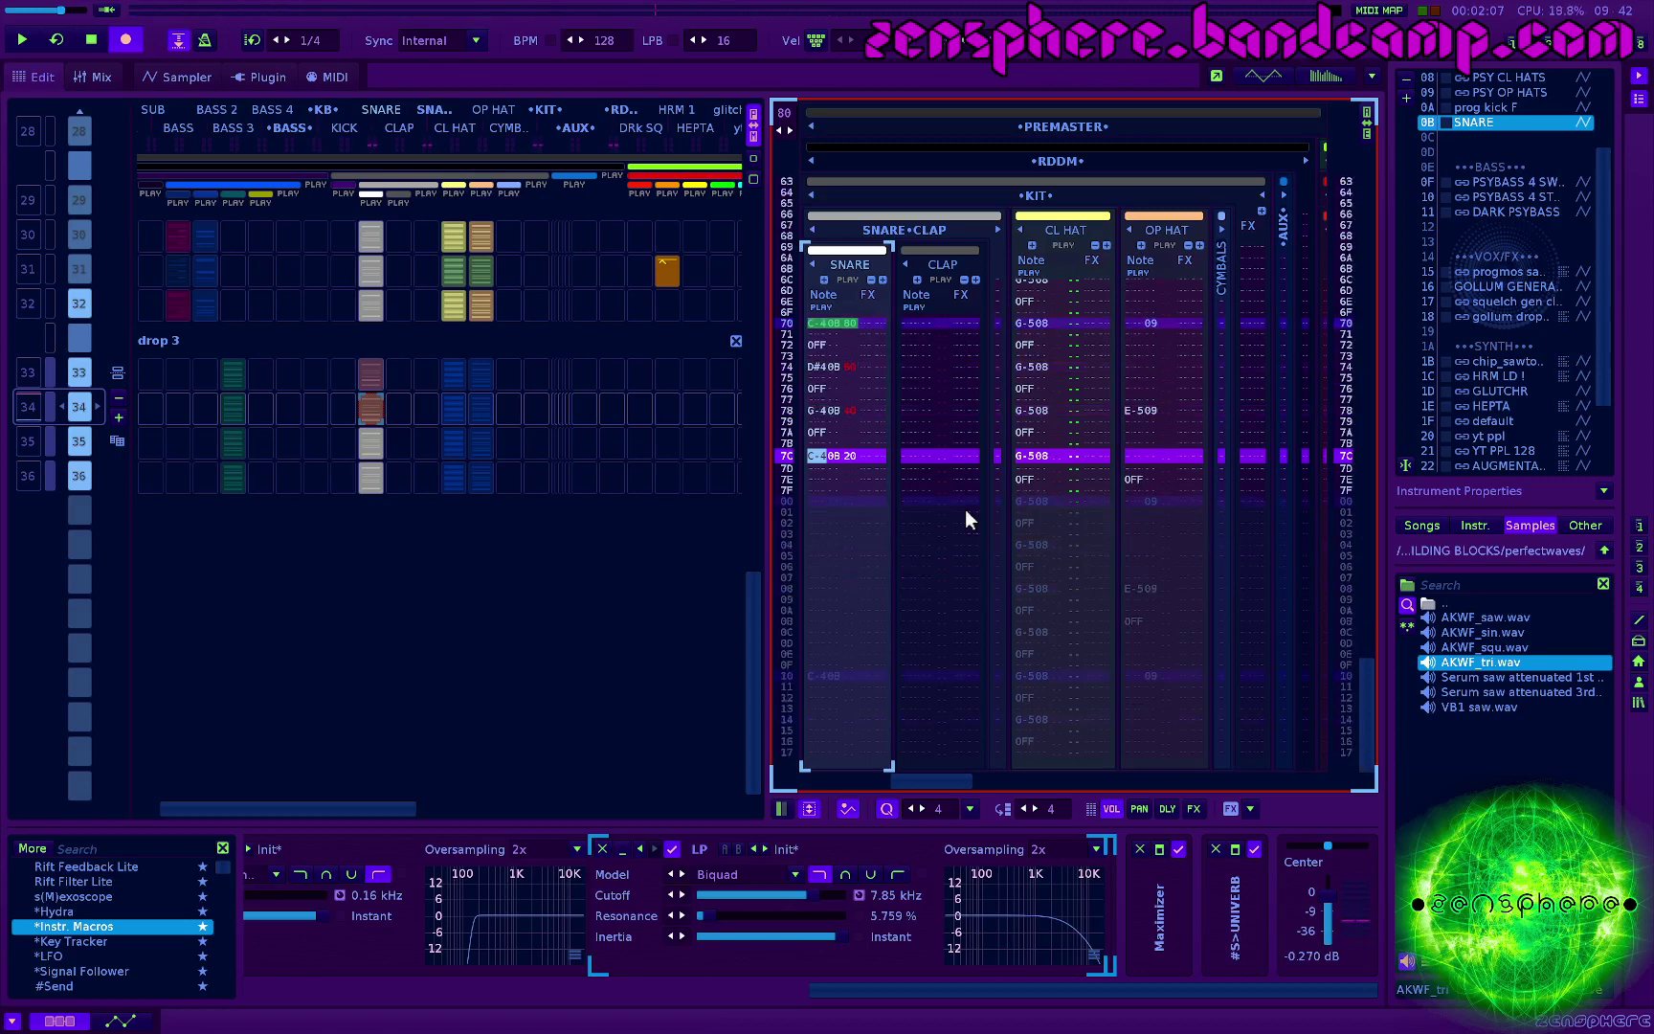
{"action": "key", "text": "space"}
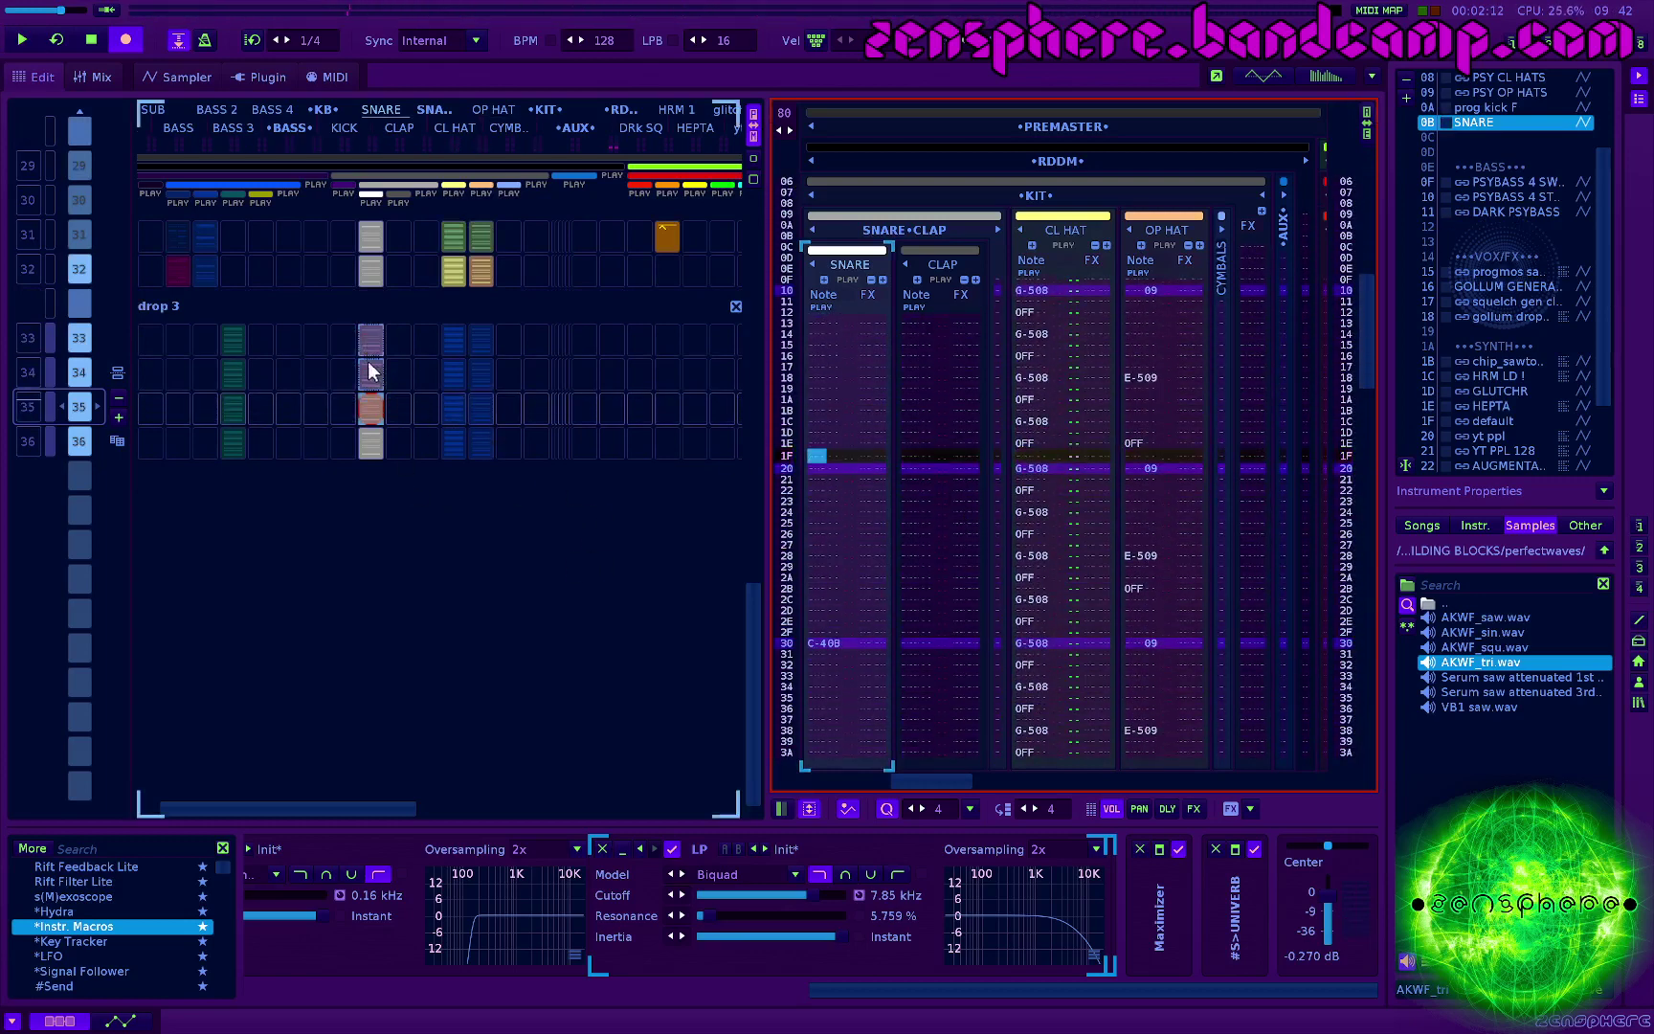
Step: Move the snare slot from pattern 33 down within drop 3 and play the section back
{"action": "left_click_drag", "start_coordinate": [371, 339], "coordinate": [374, 411]}
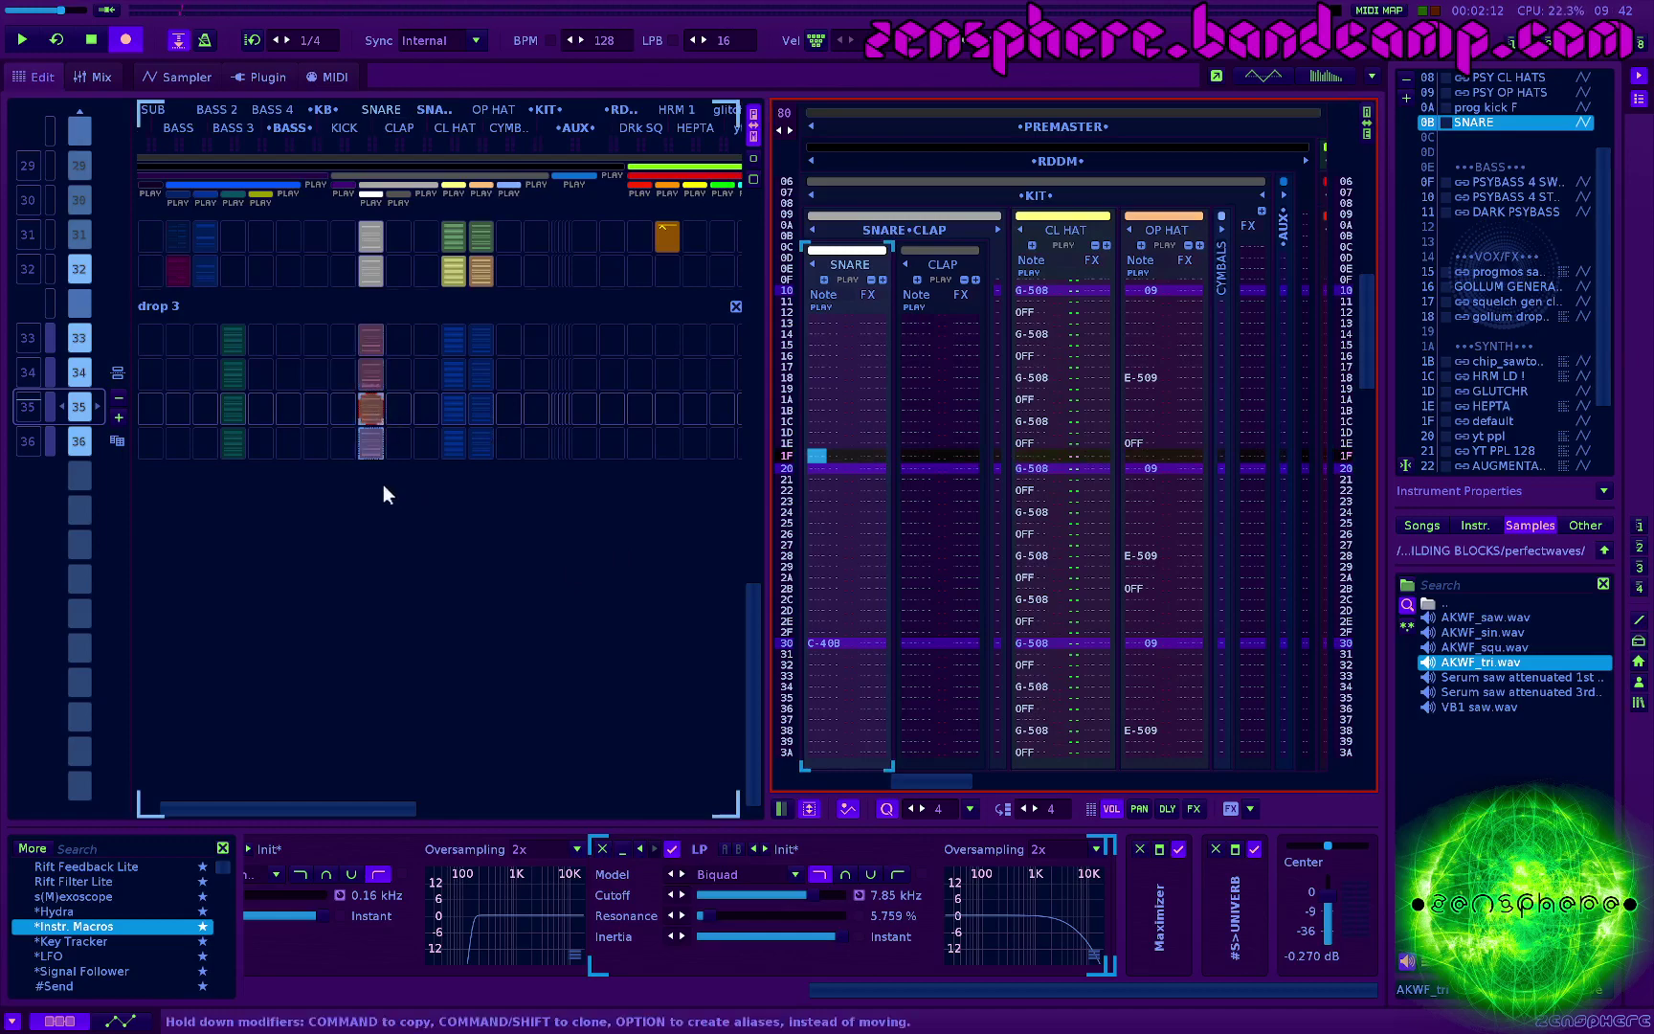
{"action": "key", "text": "space"}
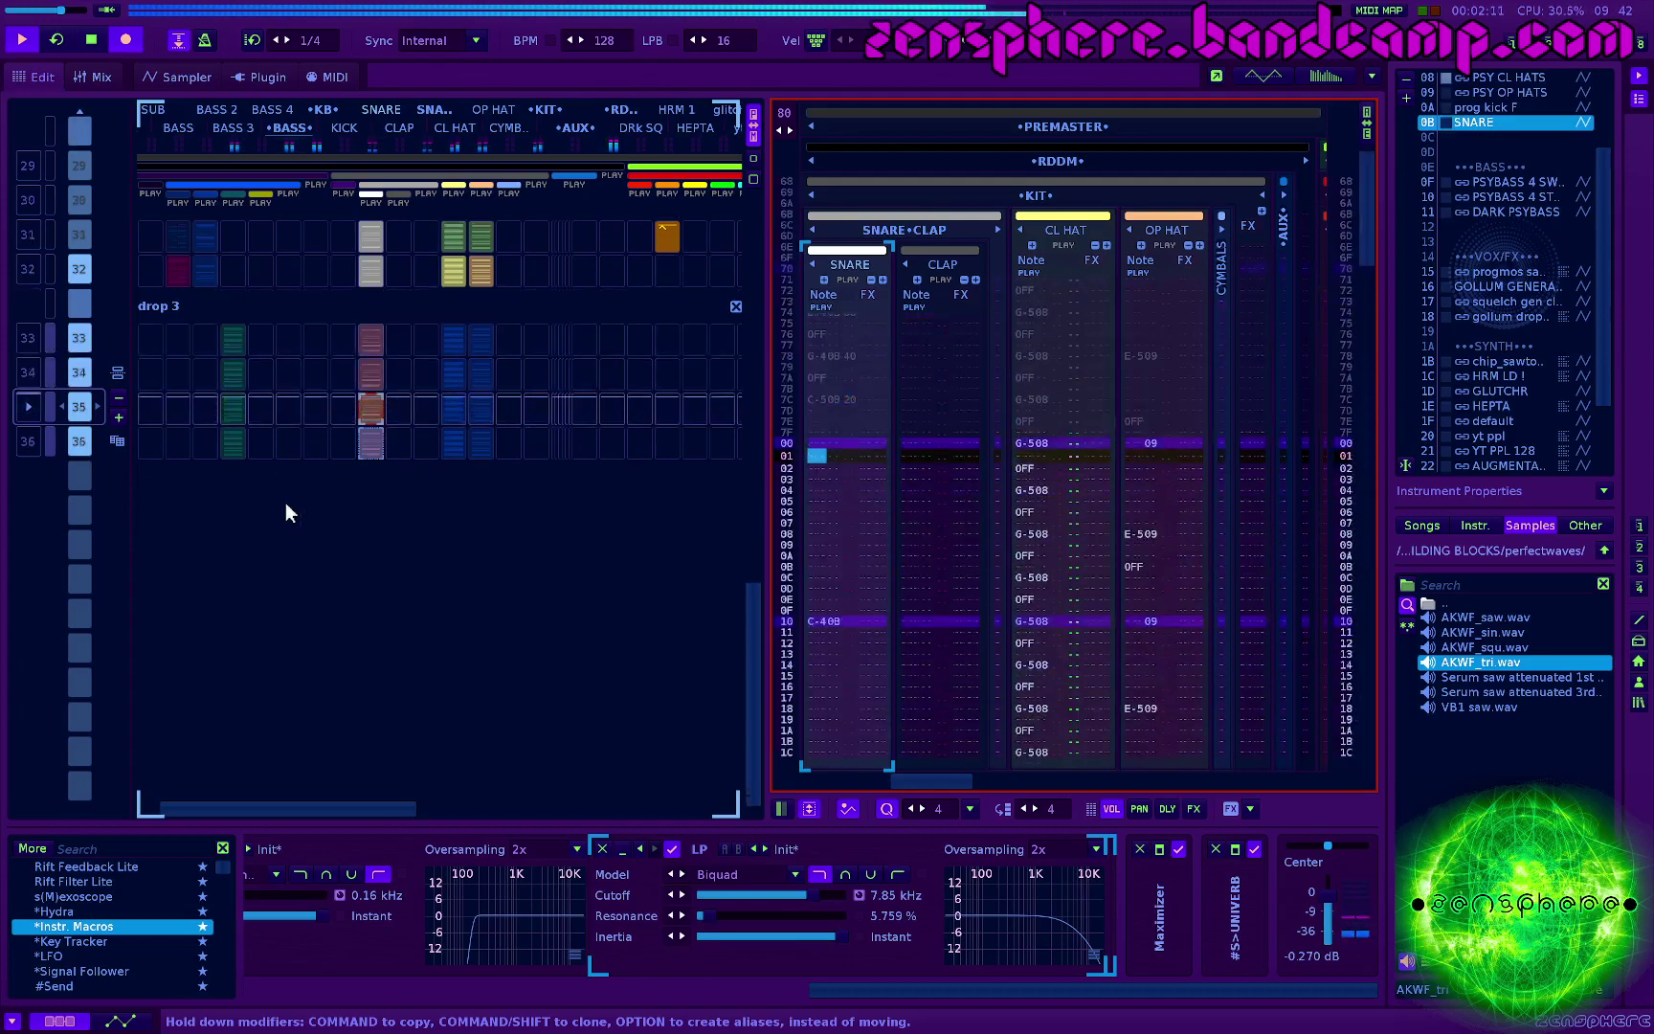
{"action": "key", "text": "space"}
{"action": "scroll", "coordinate": [436, 487], "scroll_direction": "up", "scroll_amount": 1}
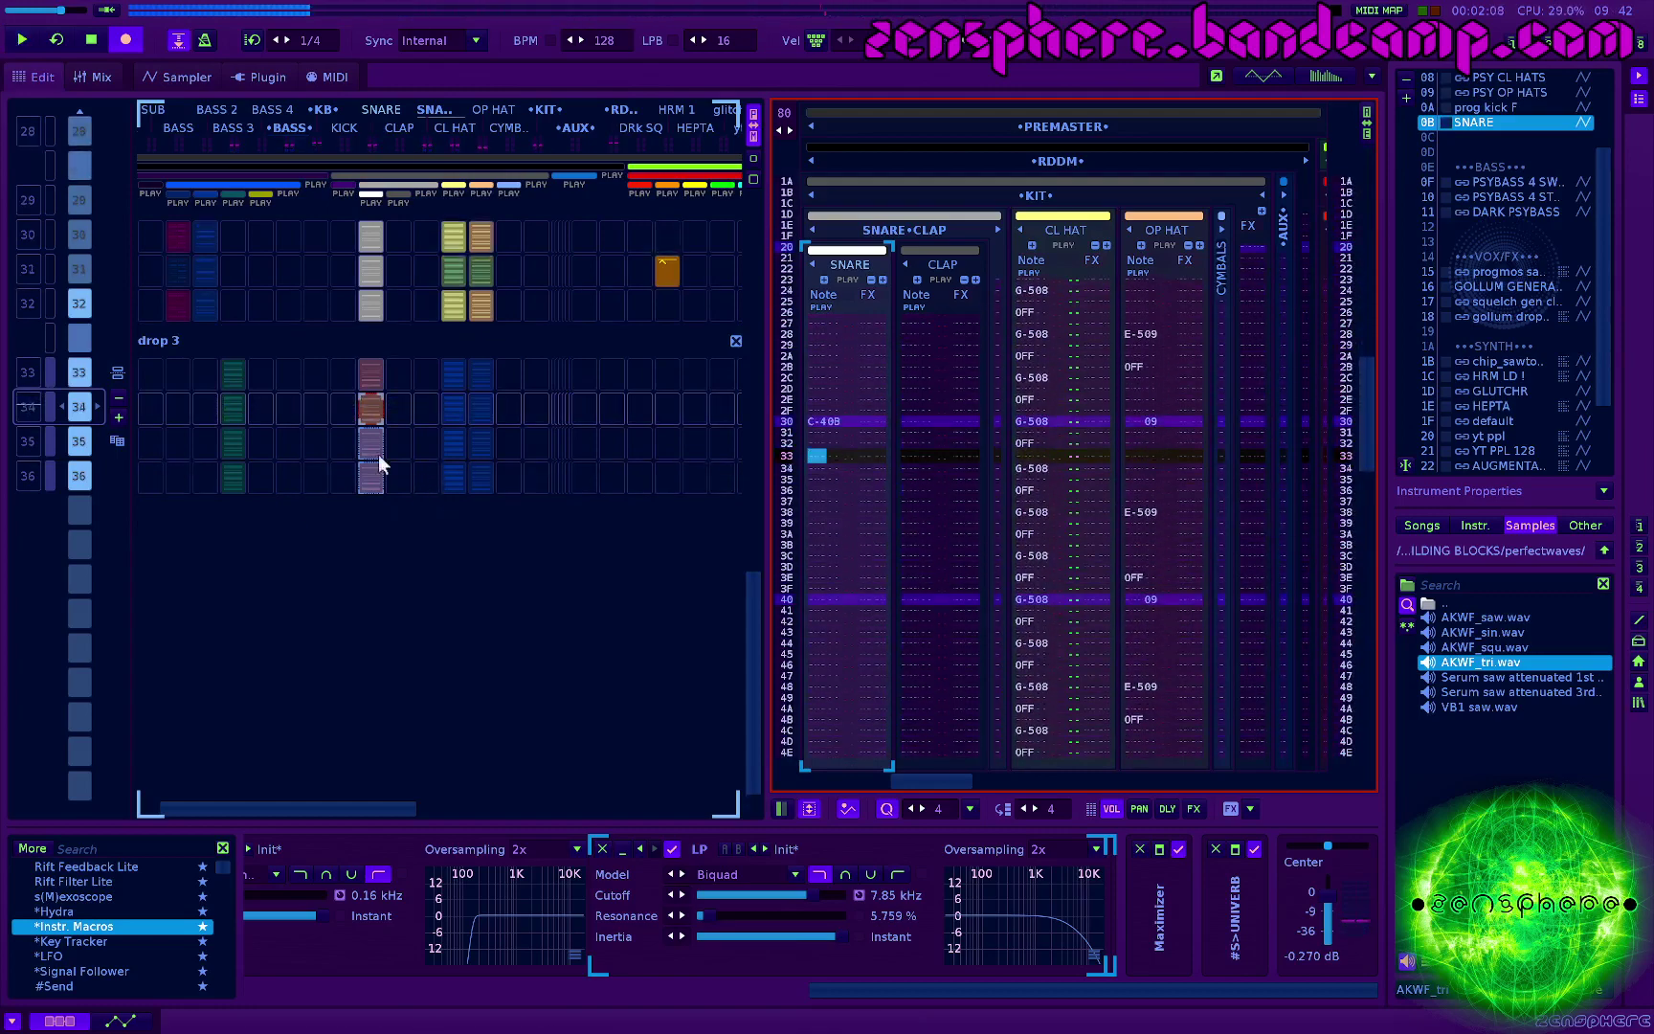
Step: Edit the snare roll volumes across rows 70–7C in pattern 34 and replay from row 70
{"action": "left_click", "coordinate": [361, 407]}
{"action": "key", "text": "space"}
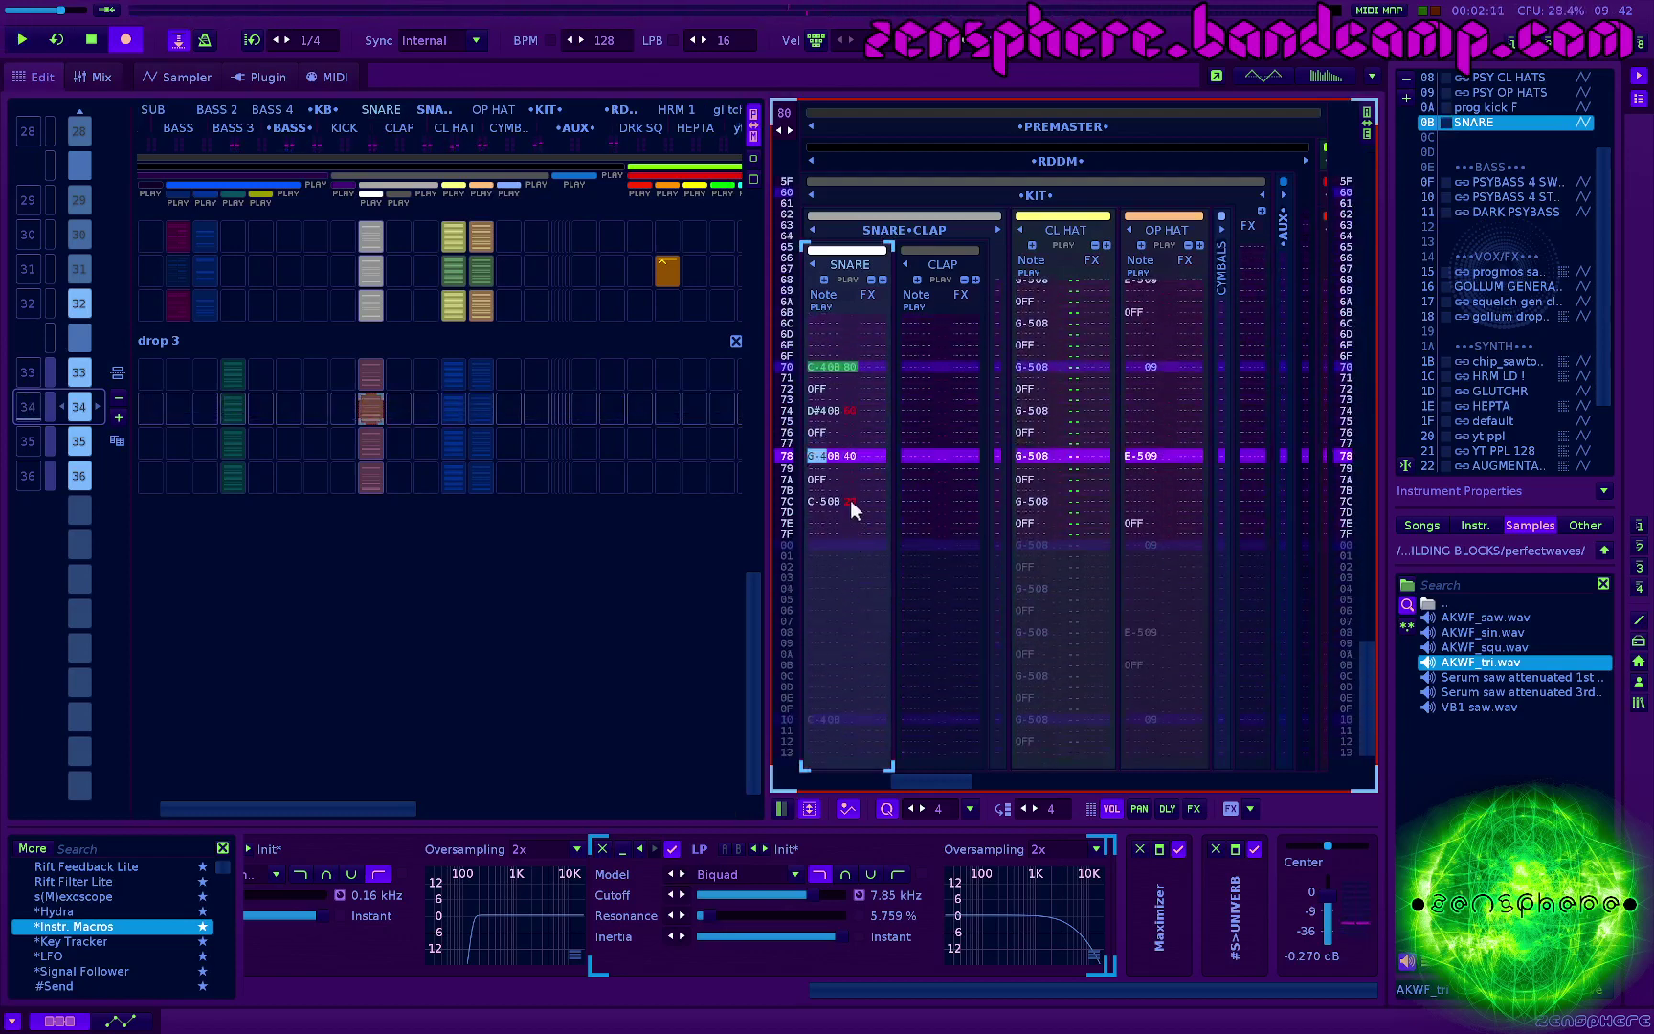
{"action": "left_click", "coordinate": [850, 499]}
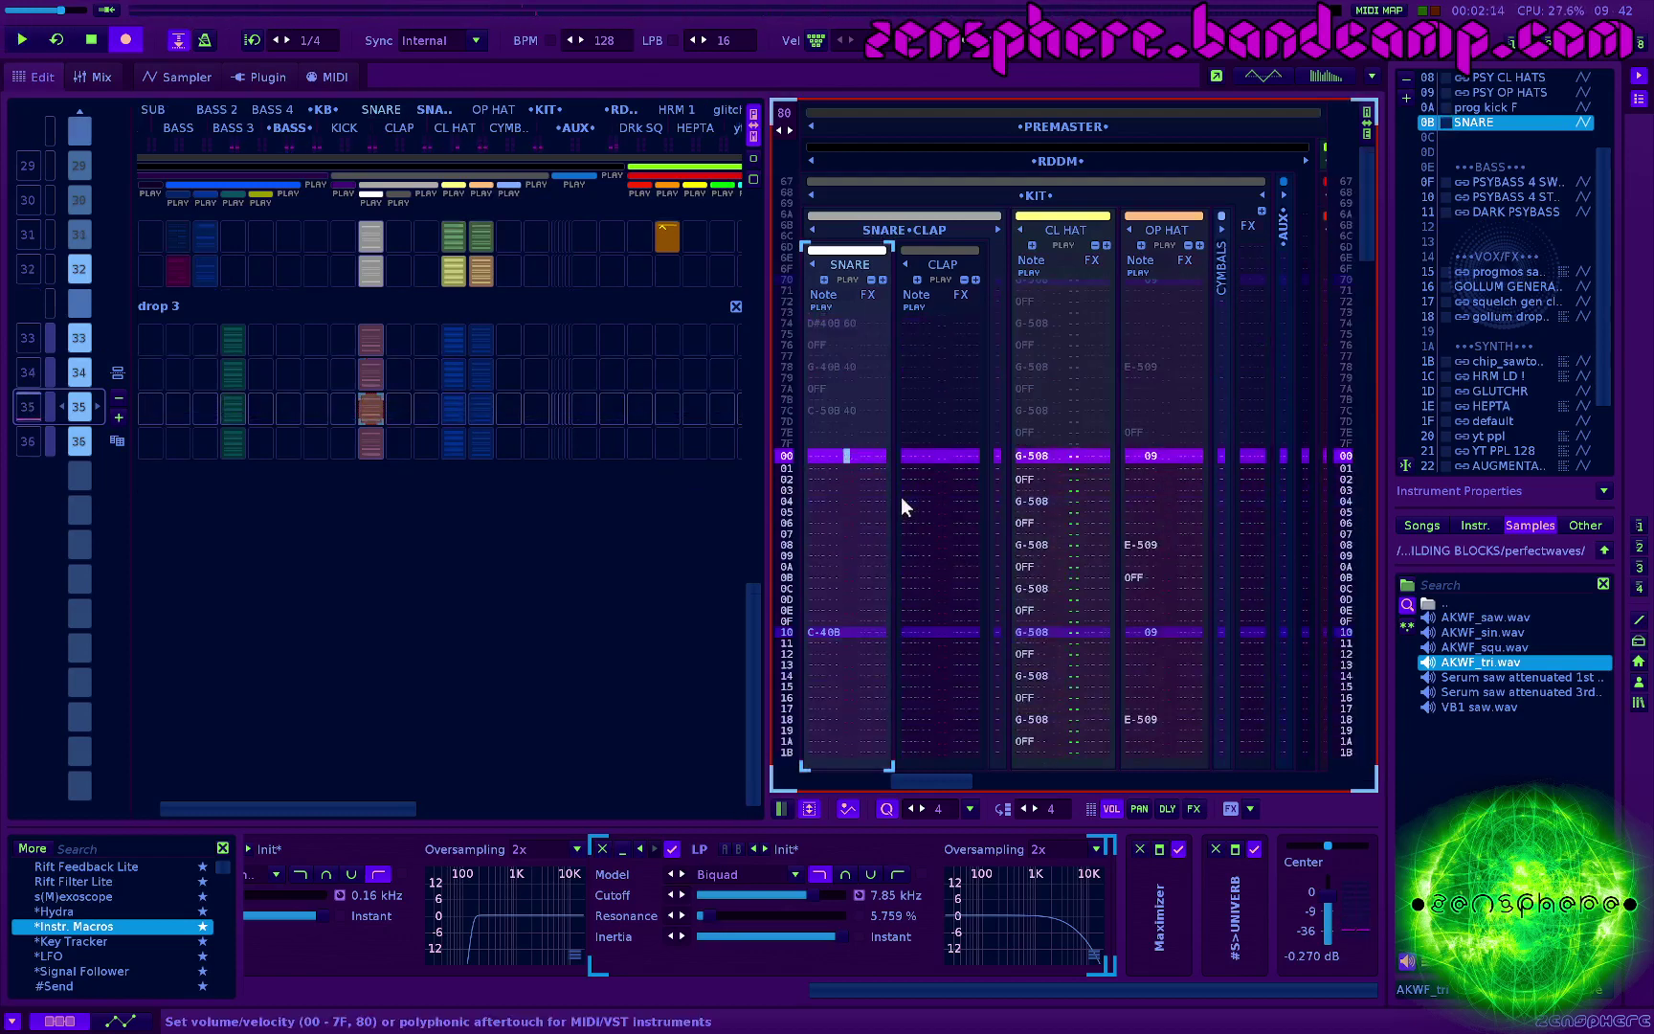
{"action": "key", "text": "Up"}
{"action": "key", "text": "Up"}
{"action": "key", "text": "Up"}
{"action": "key", "text": "Up"}
{"action": "key", "text": "Up"}
{"action": "key", "text": "Up"}
{"action": "key", "text": "Up"}
{"action": "key", "text": "Up"}
{"action": "key", "text": "Up"}
{"action": "key", "text": "Up"}
{"action": "key", "text": "Up"}
{"action": "key", "text": "Up"}
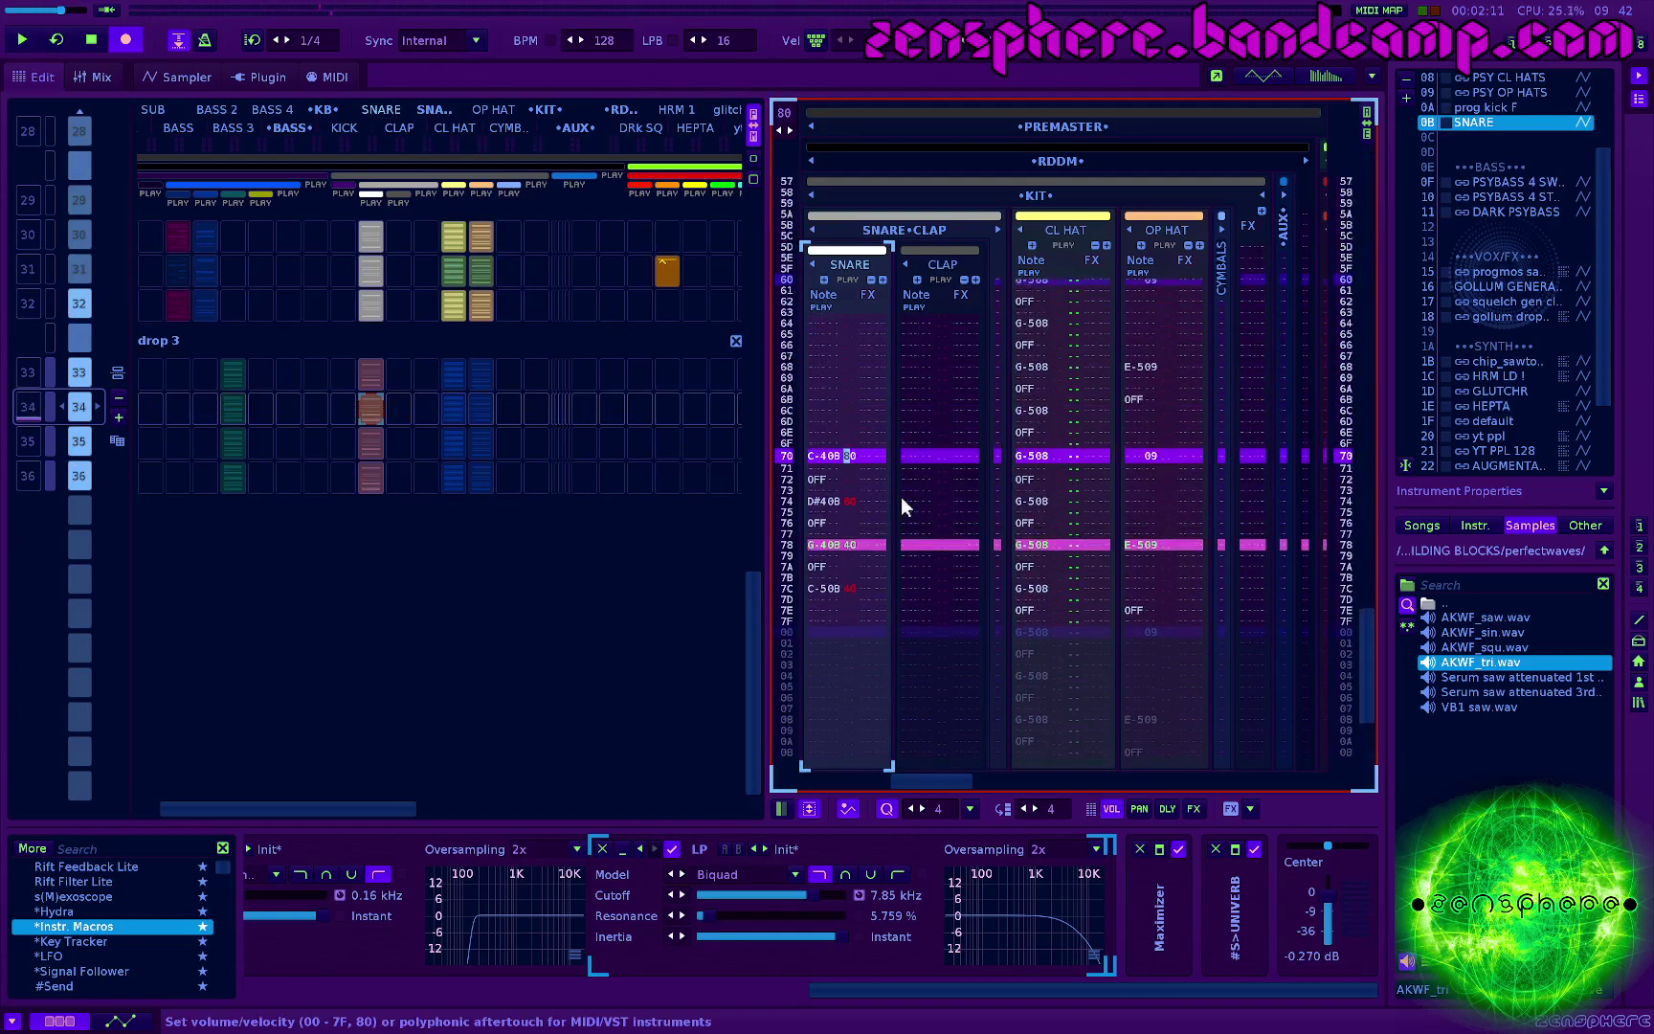
{"action": "key", "text": "Down"}
{"action": "key", "text": "Down"}
{"action": "key", "text": "Down"}
{"action": "key", "text": "Down"}
{"action": "key", "text": "Down"}
{"action": "key", "text": "Down"}
{"action": "key", "text": "Down"}
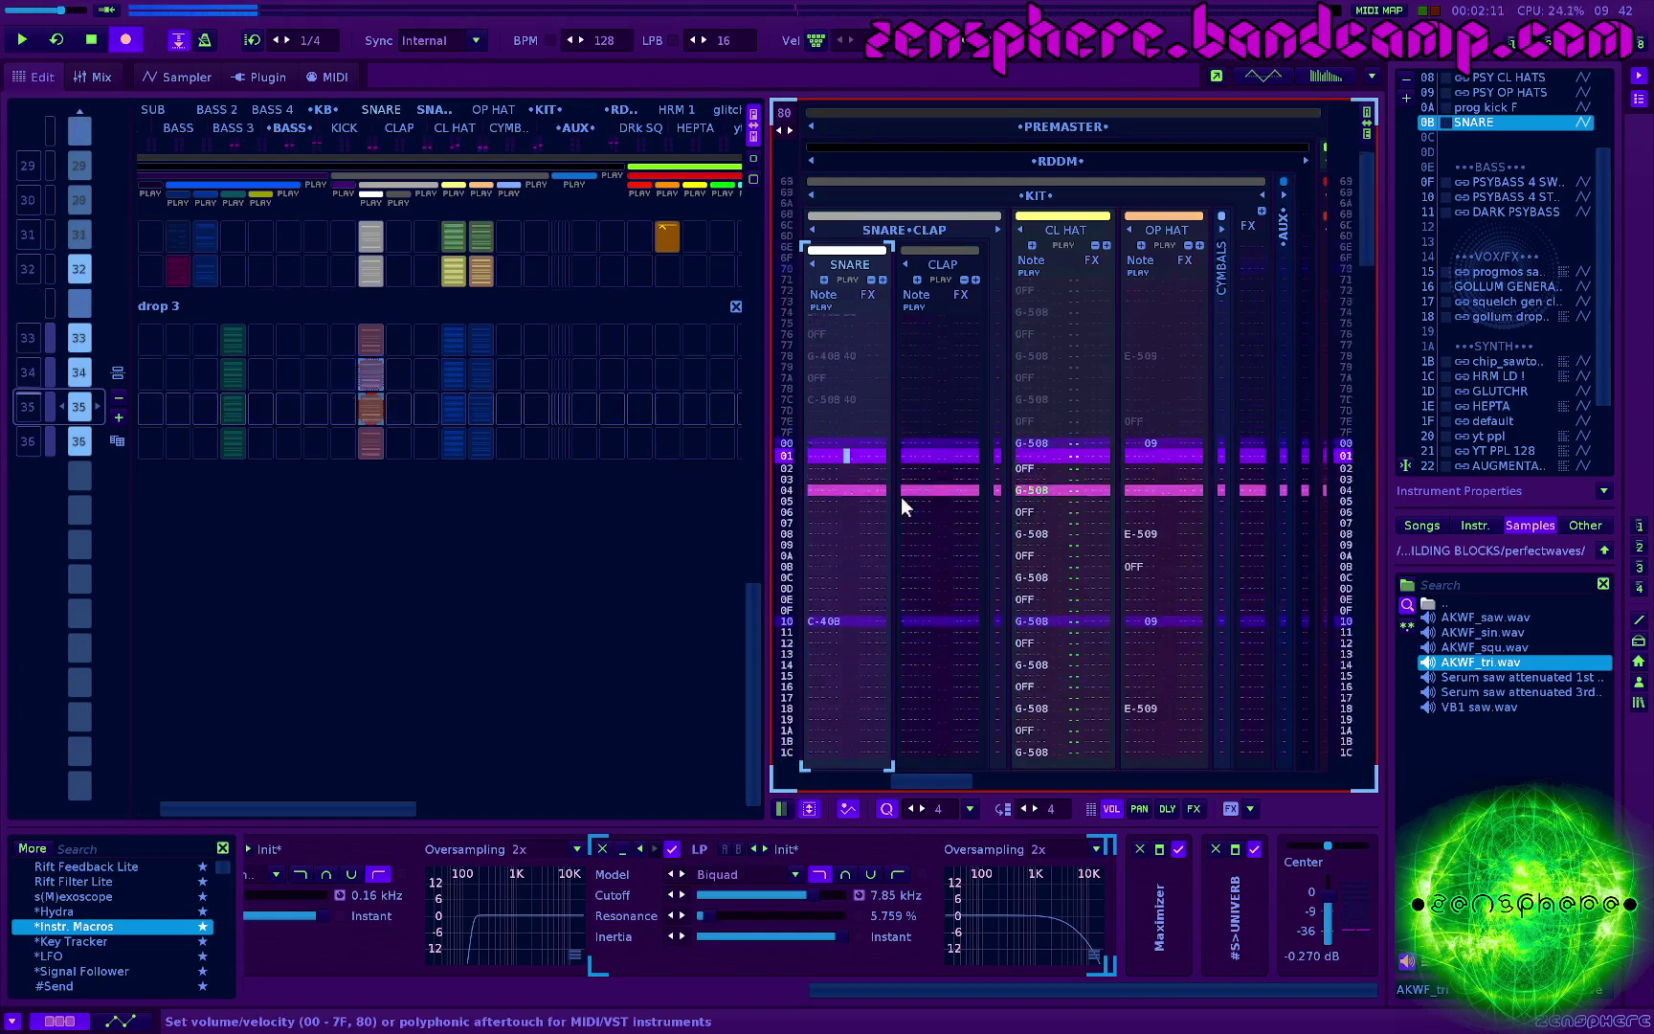
{"action": "key", "text": "Down"}
{"action": "key", "text": "Down"}
{"action": "key", "text": "Down"}
{"action": "key", "text": "Down"}
{"action": "key", "text": "Down"}
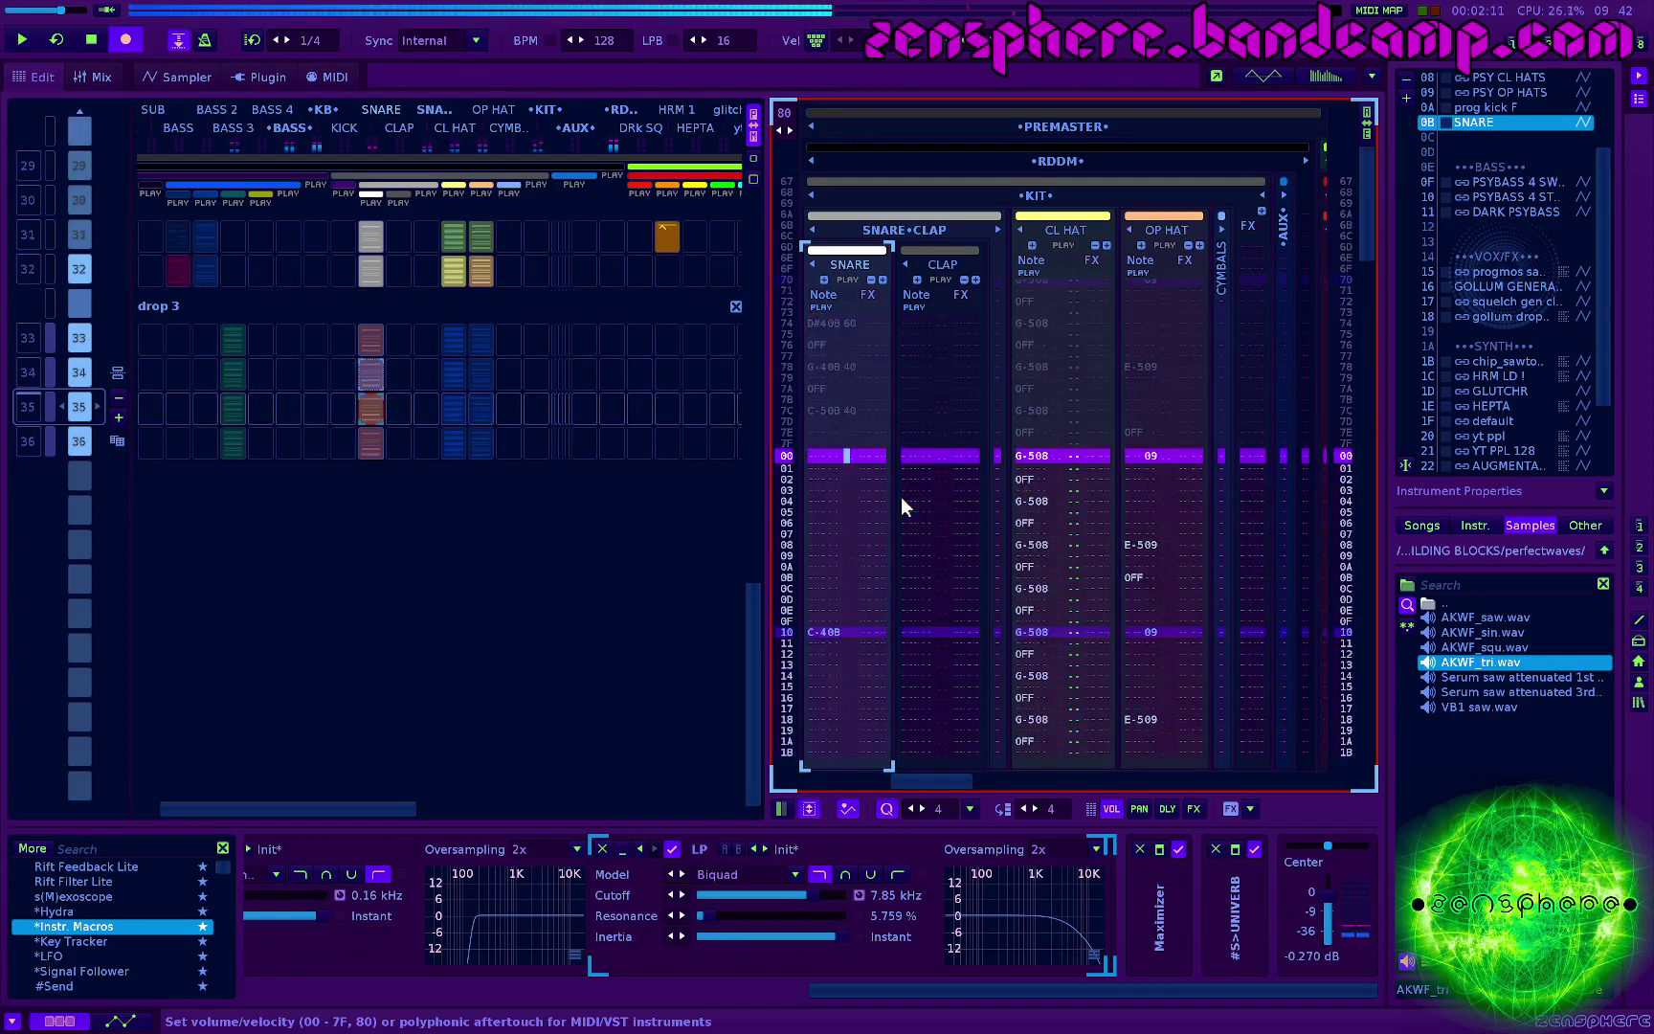
{"action": "key", "text": "Up"}
{"action": "key", "text": "Up"}
{"action": "key", "text": "Up"}
{"action": "key", "text": "Up"}
{"action": "key", "text": "Up"}
{"action": "key", "text": "Up"}
{"action": "key", "text": "Up"}
{"action": "key", "text": "Up"}
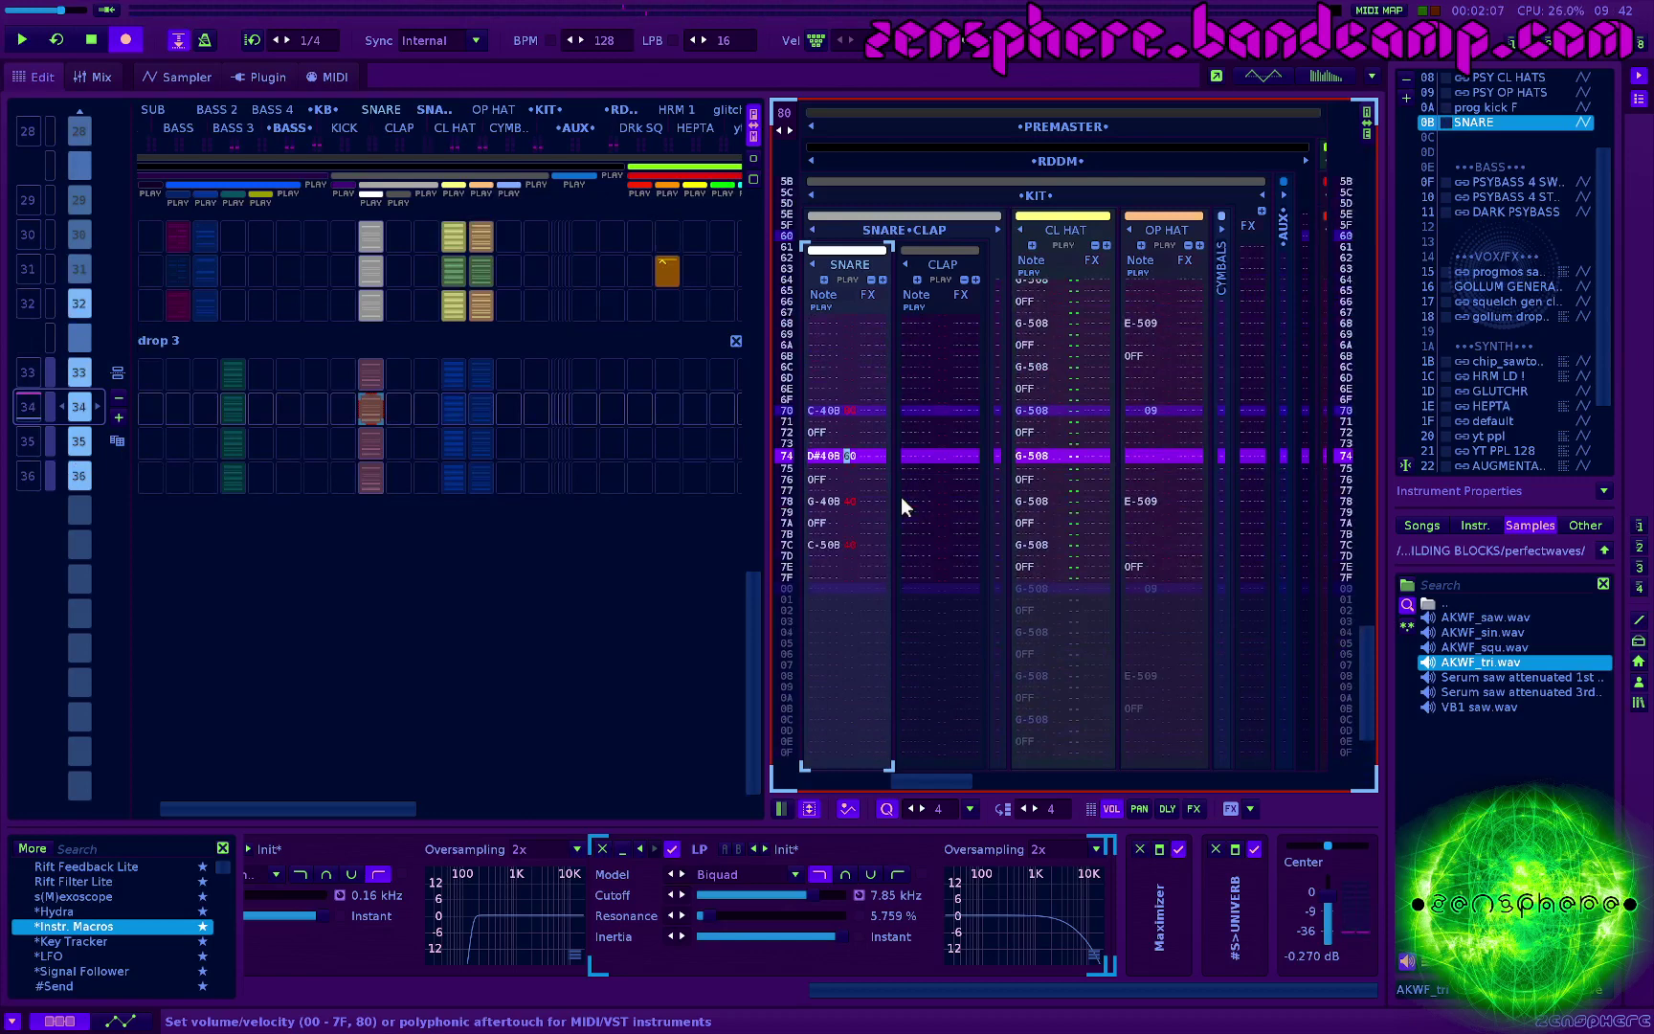
{"action": "key", "text": "Up"}
{"action": "key", "text": "Up"}
{"action": "key", "text": "Up"}
{"action": "key", "text": "Up"}
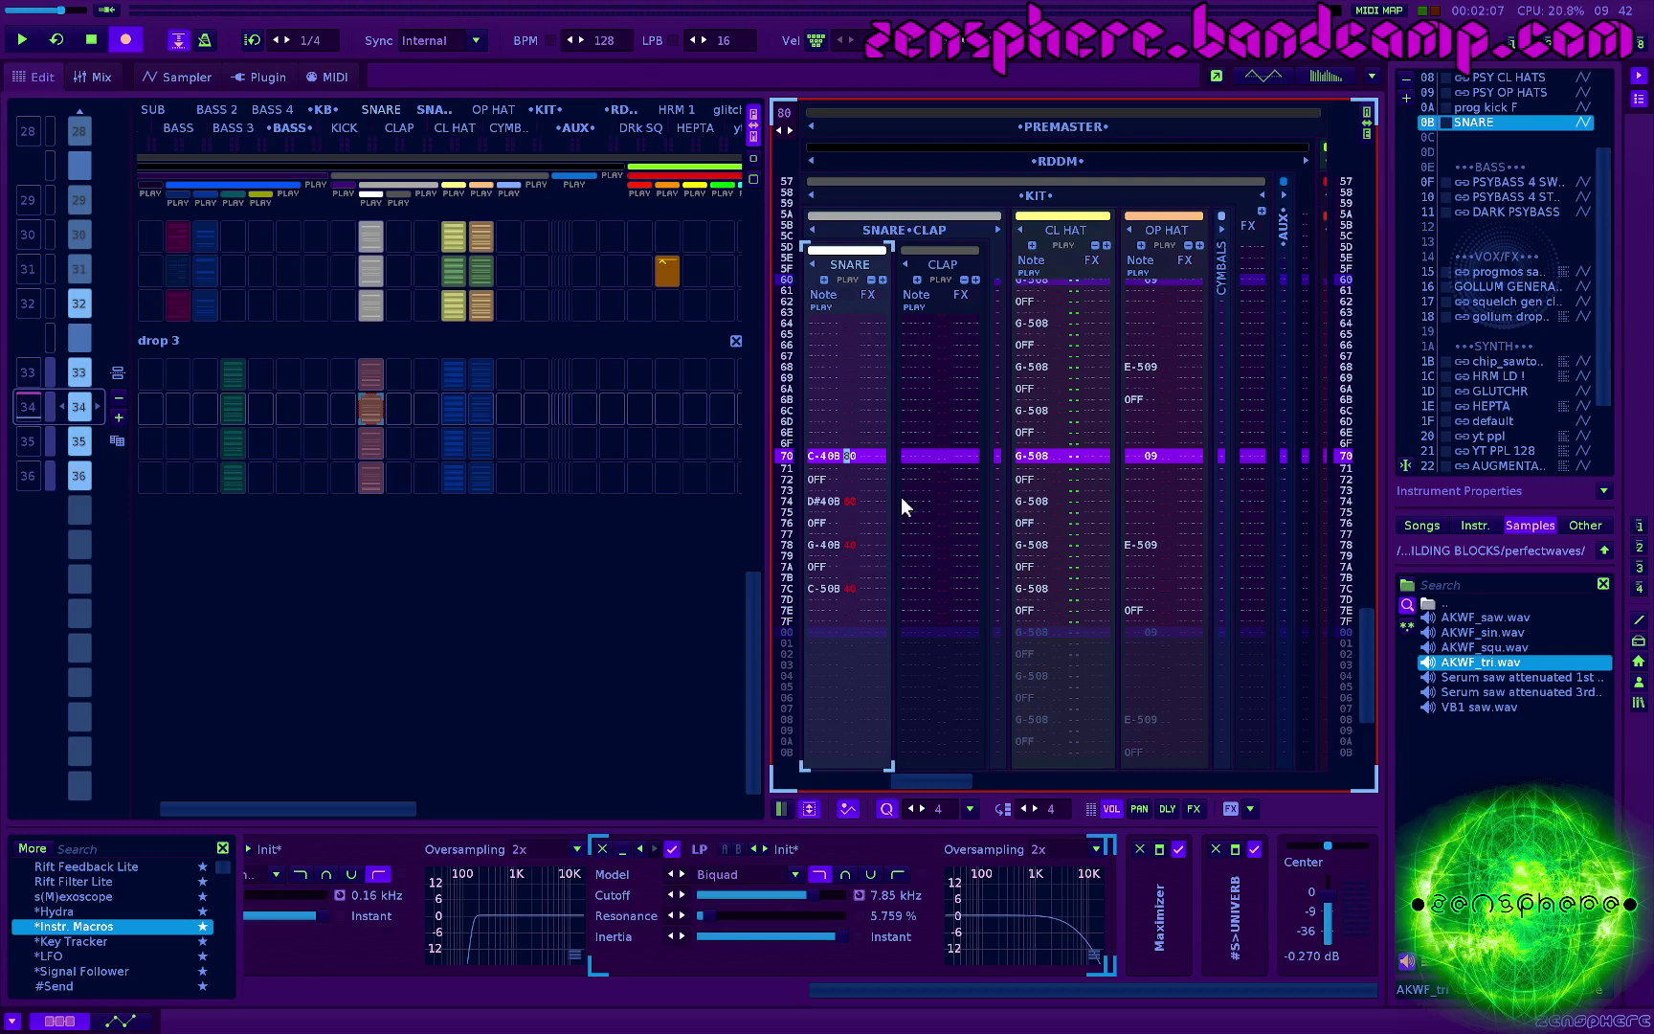
{"action": "key", "text": "space"}
{"action": "key", "text": "space"}
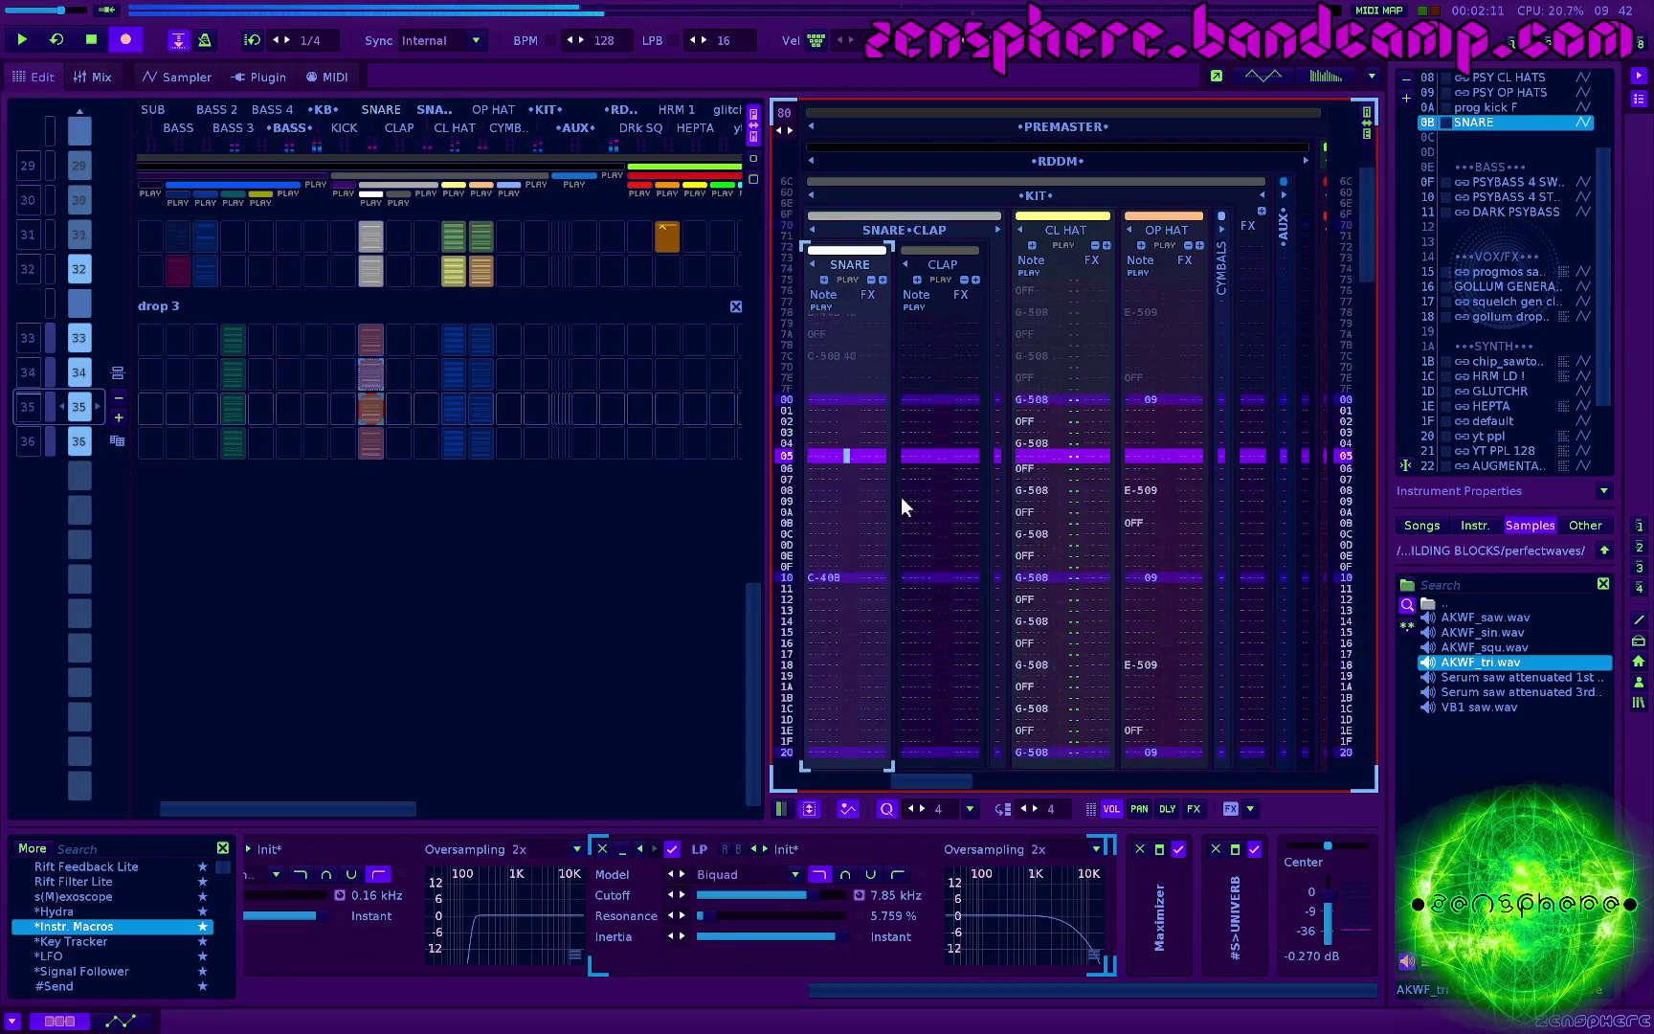
{"action": "key", "text": "Up"}
{"action": "key", "text": "Up"}
{"action": "key", "text": "Up"}
{"action": "key", "text": "Up"}
{"action": "key", "text": "Up"}
{"action": "key", "text": "Up"}
{"action": "key", "text": "Up"}
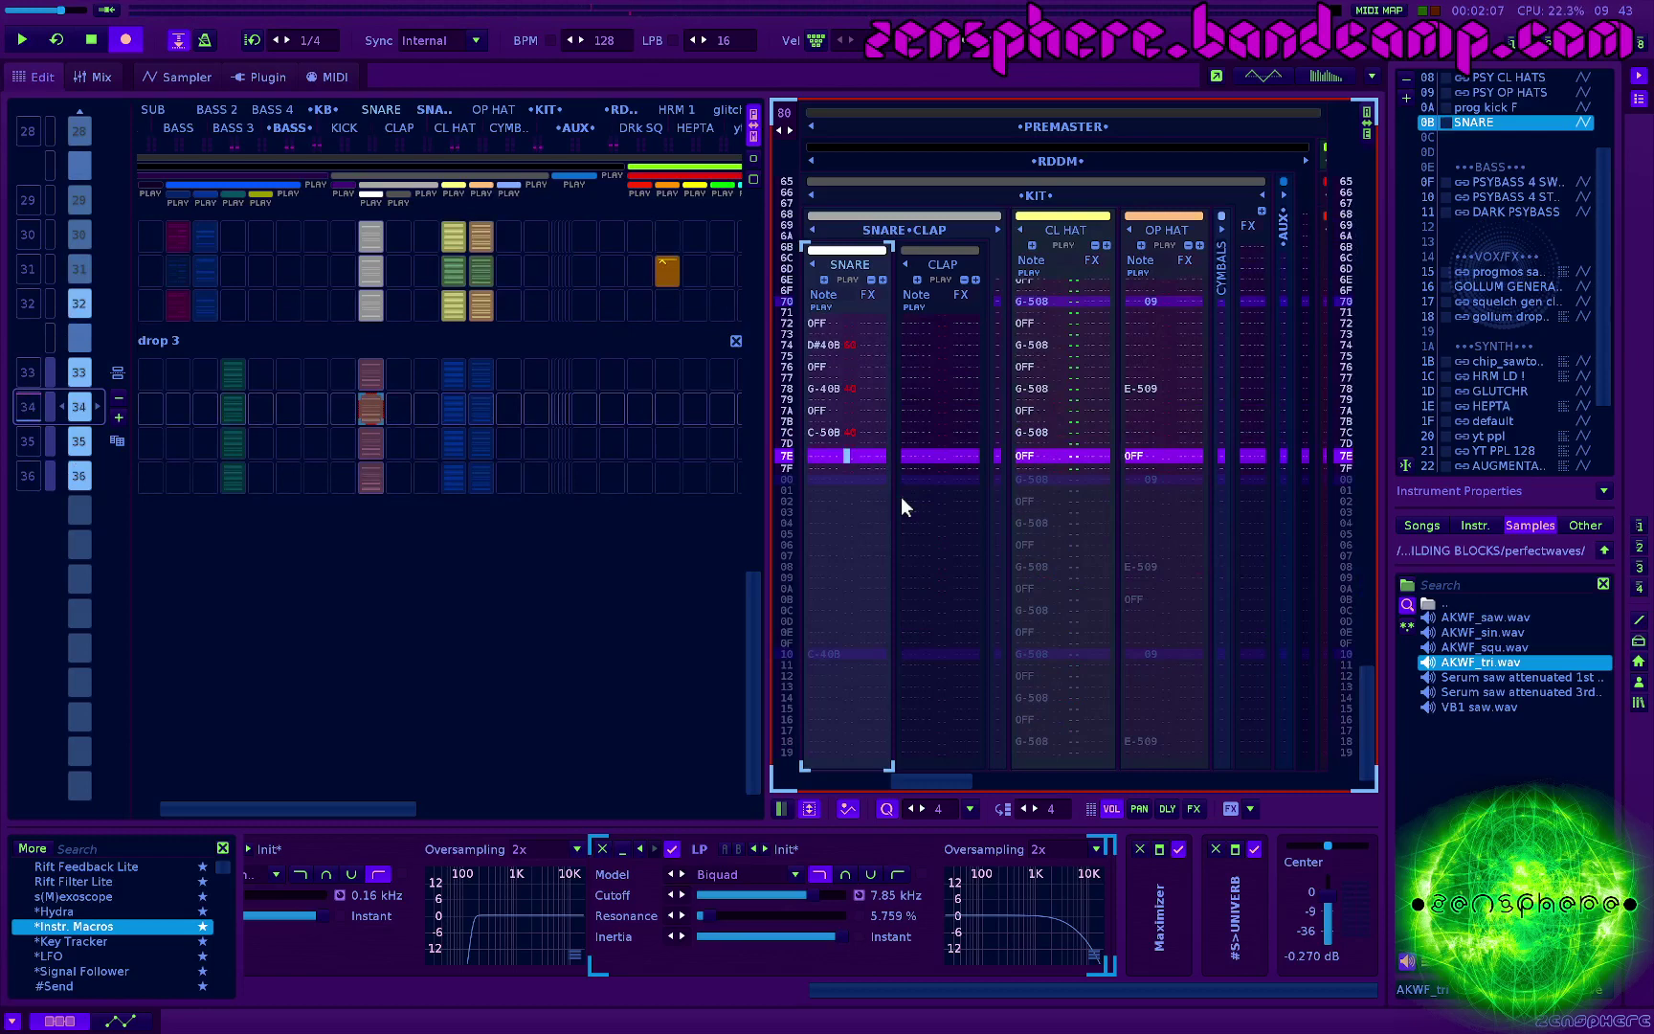
Step: Drag the snare fill from pattern 34 onto pattern 36 and play drop 3 from pattern 33
{"action": "left_click", "coordinate": [368, 418]}
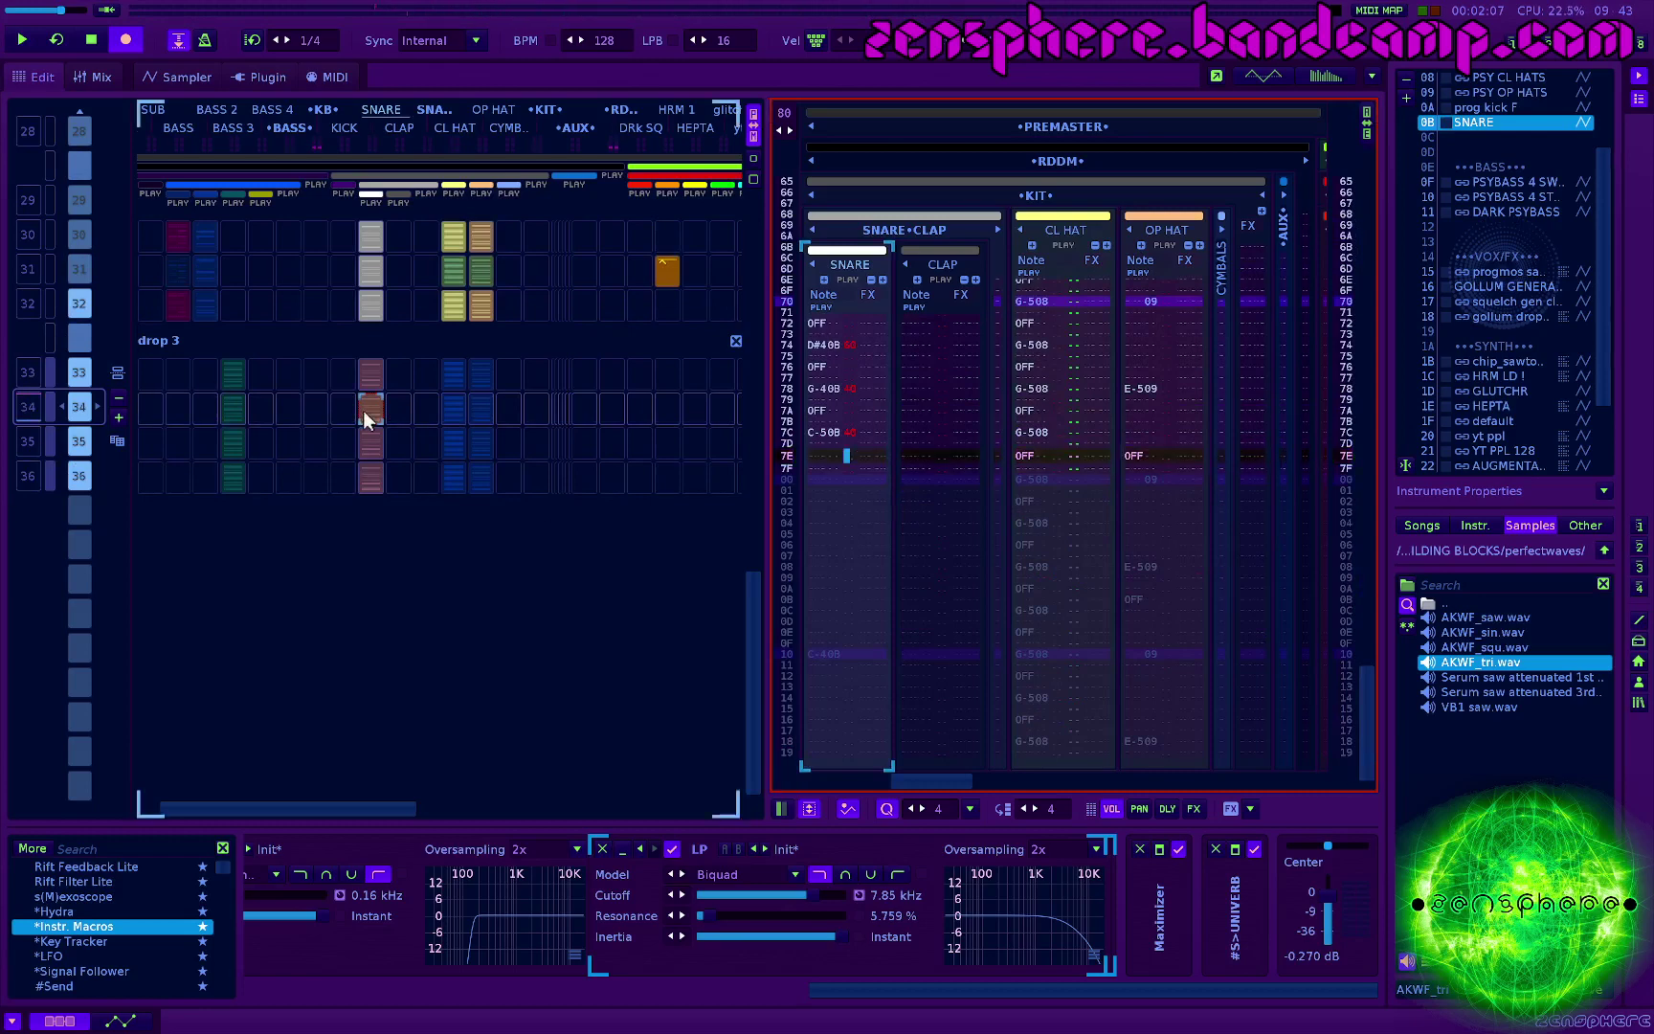
{"action": "left_click_drag", "start_coordinate": [370, 411], "coordinate": [374, 470]}
{"action": "key", "text": "Up"}
{"action": "key", "text": "space"}
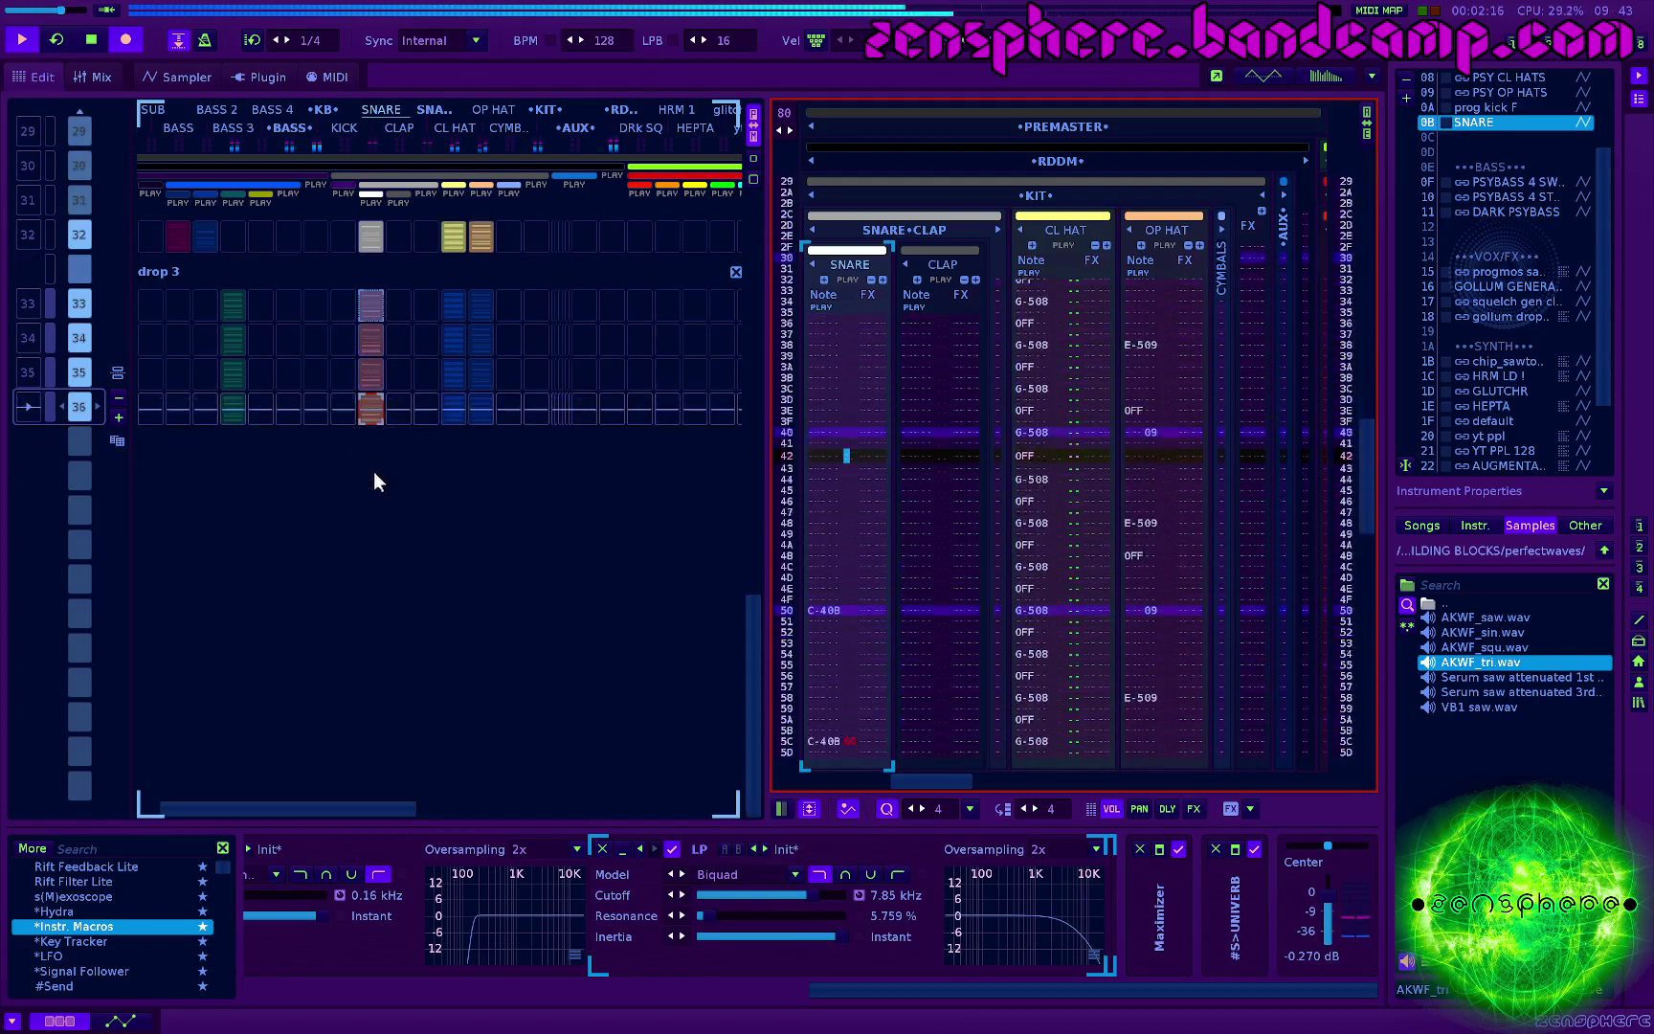
{"action": "key", "text": "space"}
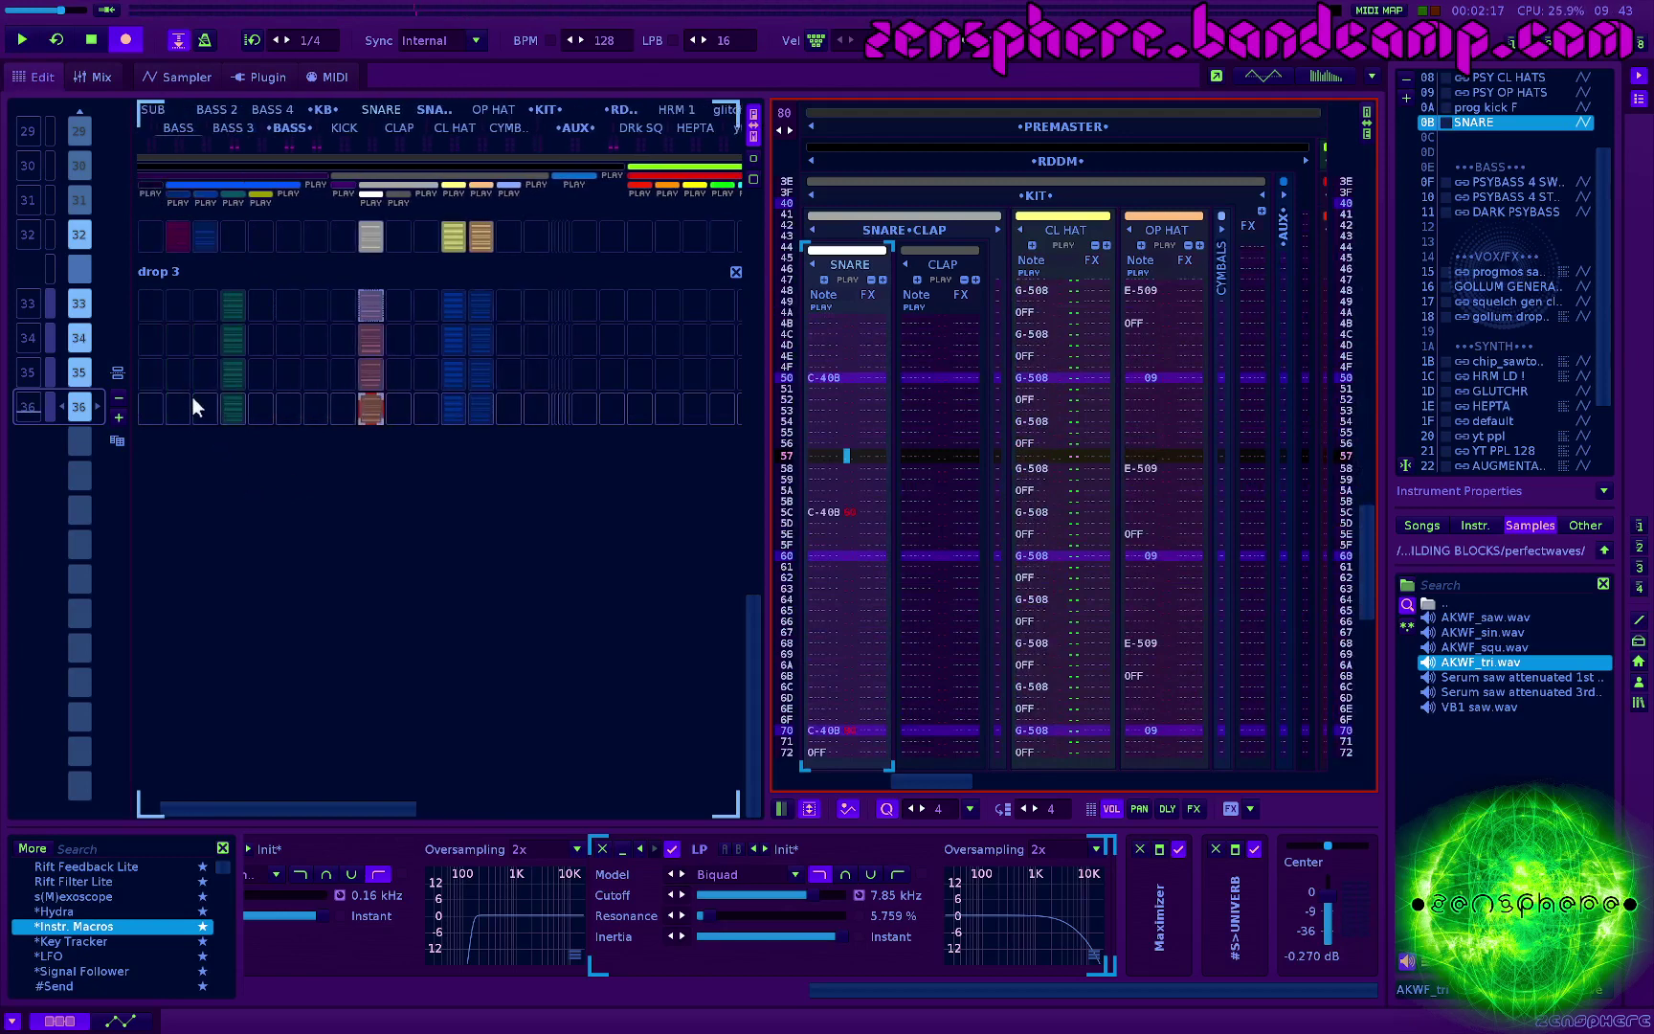
{"action": "scroll", "coordinate": [193, 398], "scroll_direction": "left", "scroll_amount": 2}
{"action": "scroll", "coordinate": [78, 273], "scroll_direction": "up", "scroll_amount": 1}
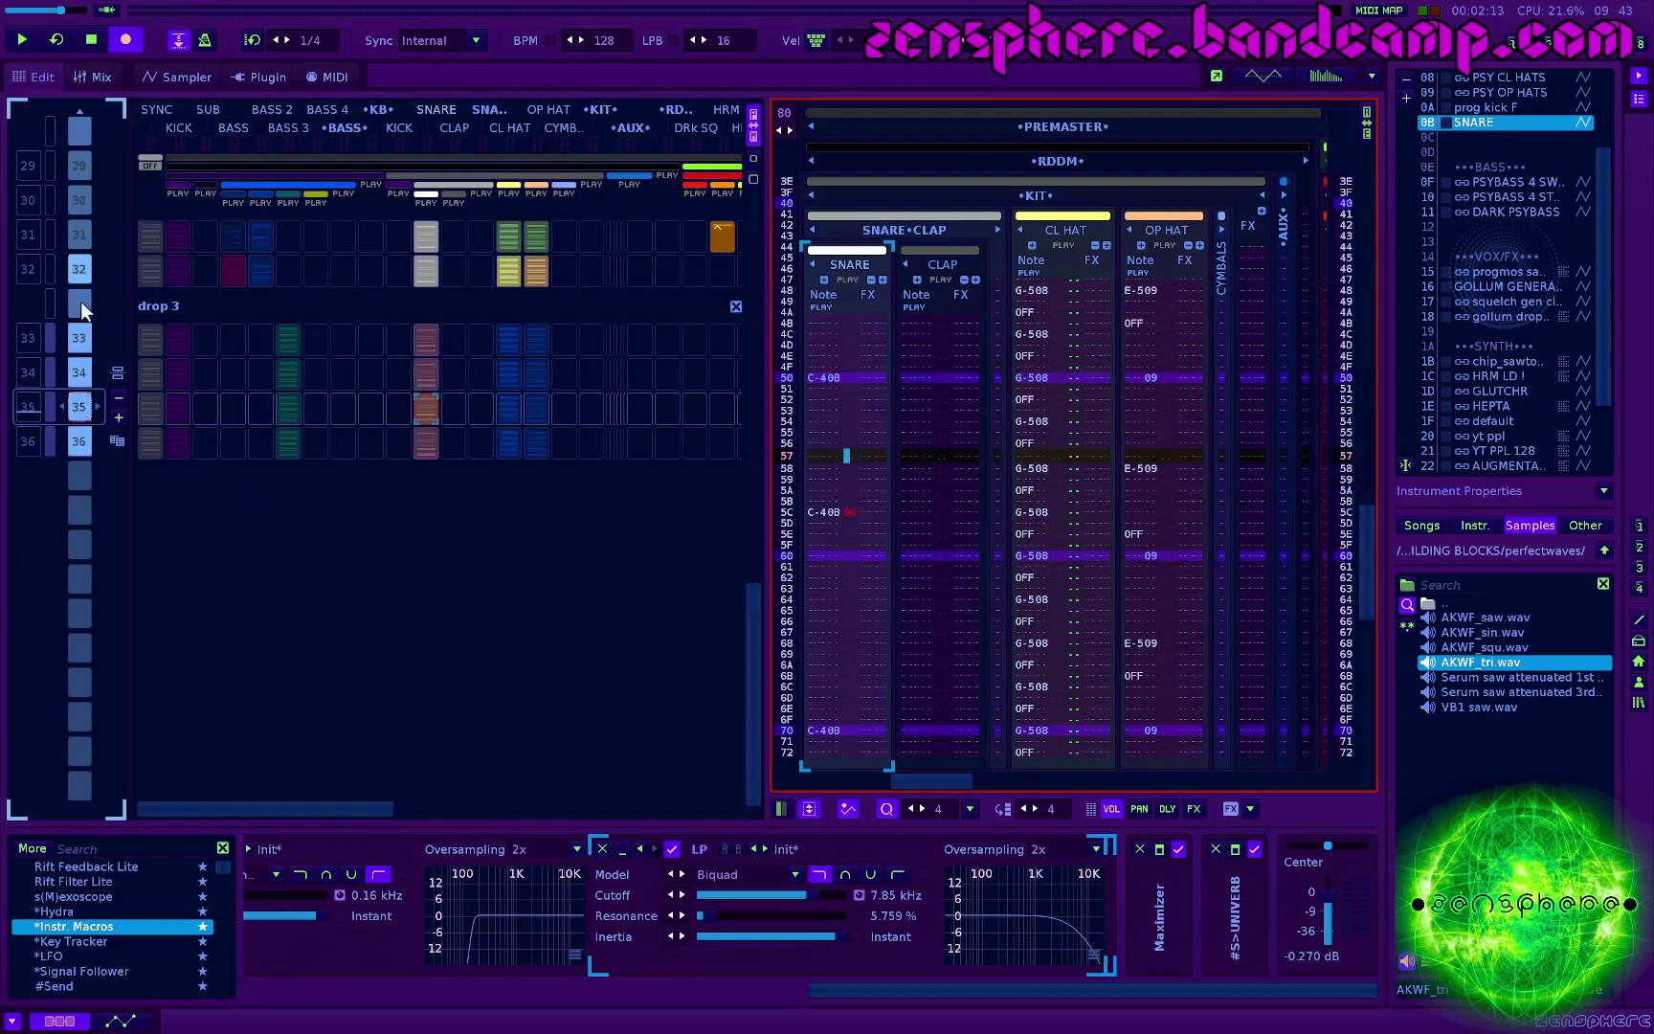
Step: Duplicate the drop 3 section into patterns 37–40, glancing at the mixer before returning to editing
{"action": "key", "text": "ctrl+k"}
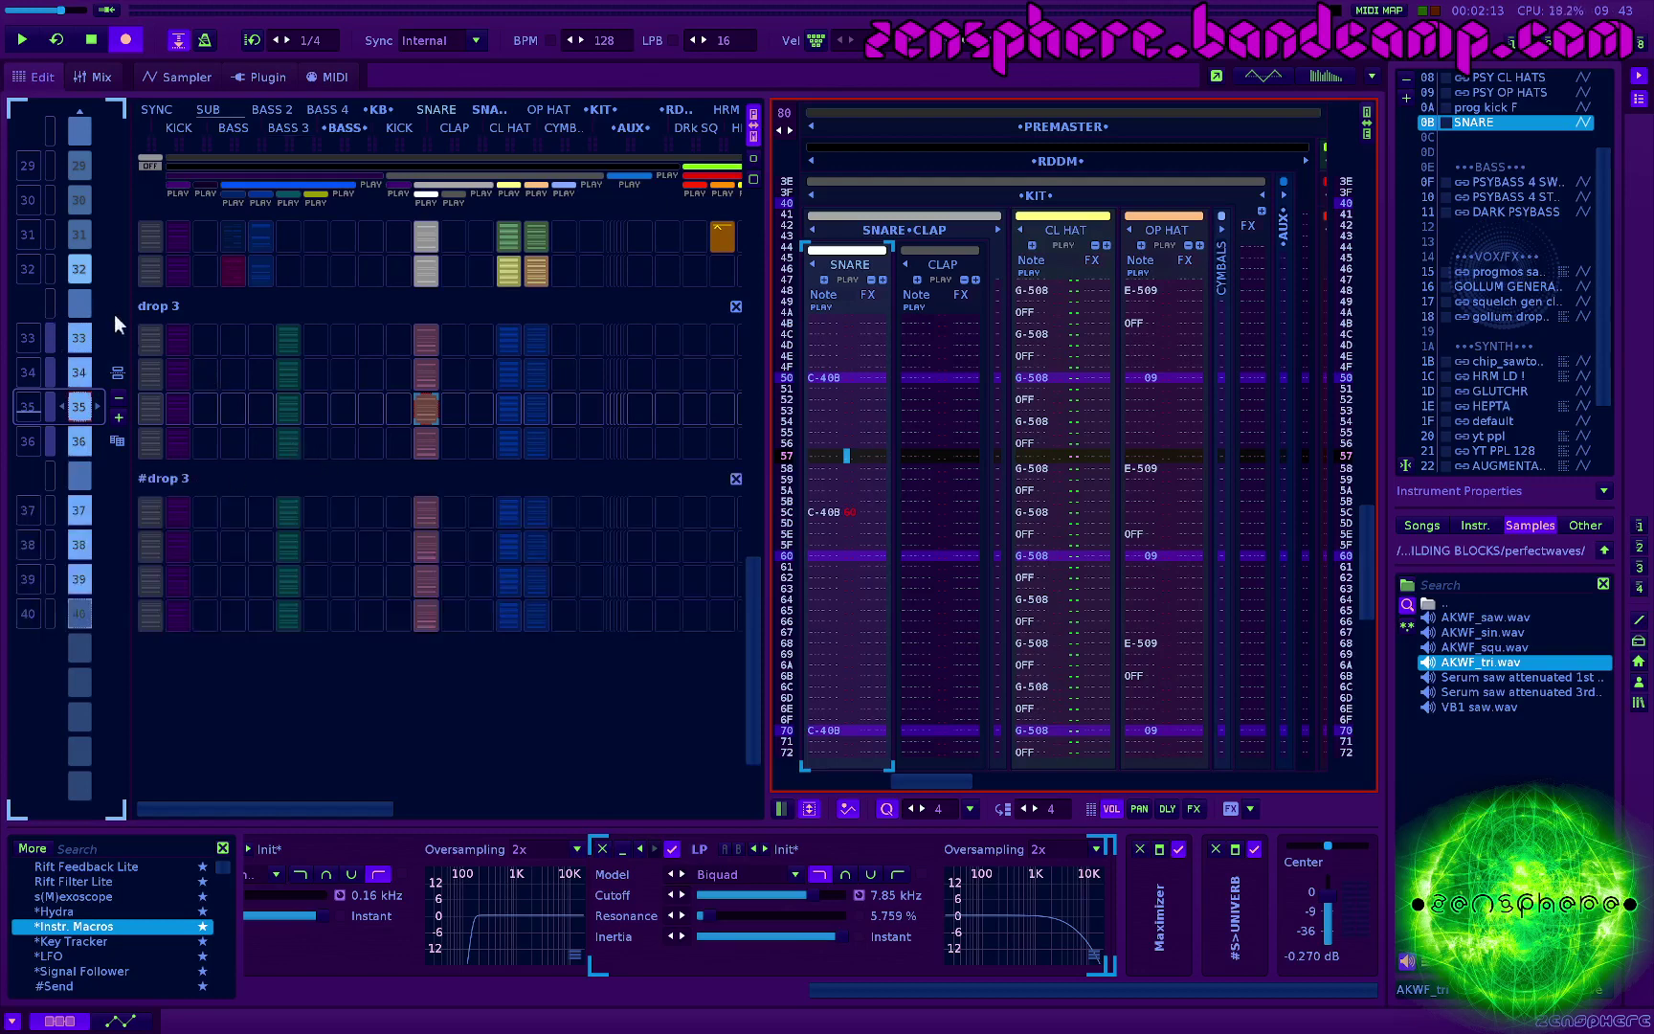
{"action": "scroll", "coordinate": [241, 405], "scroll_direction": "right", "scroll_amount": 10}
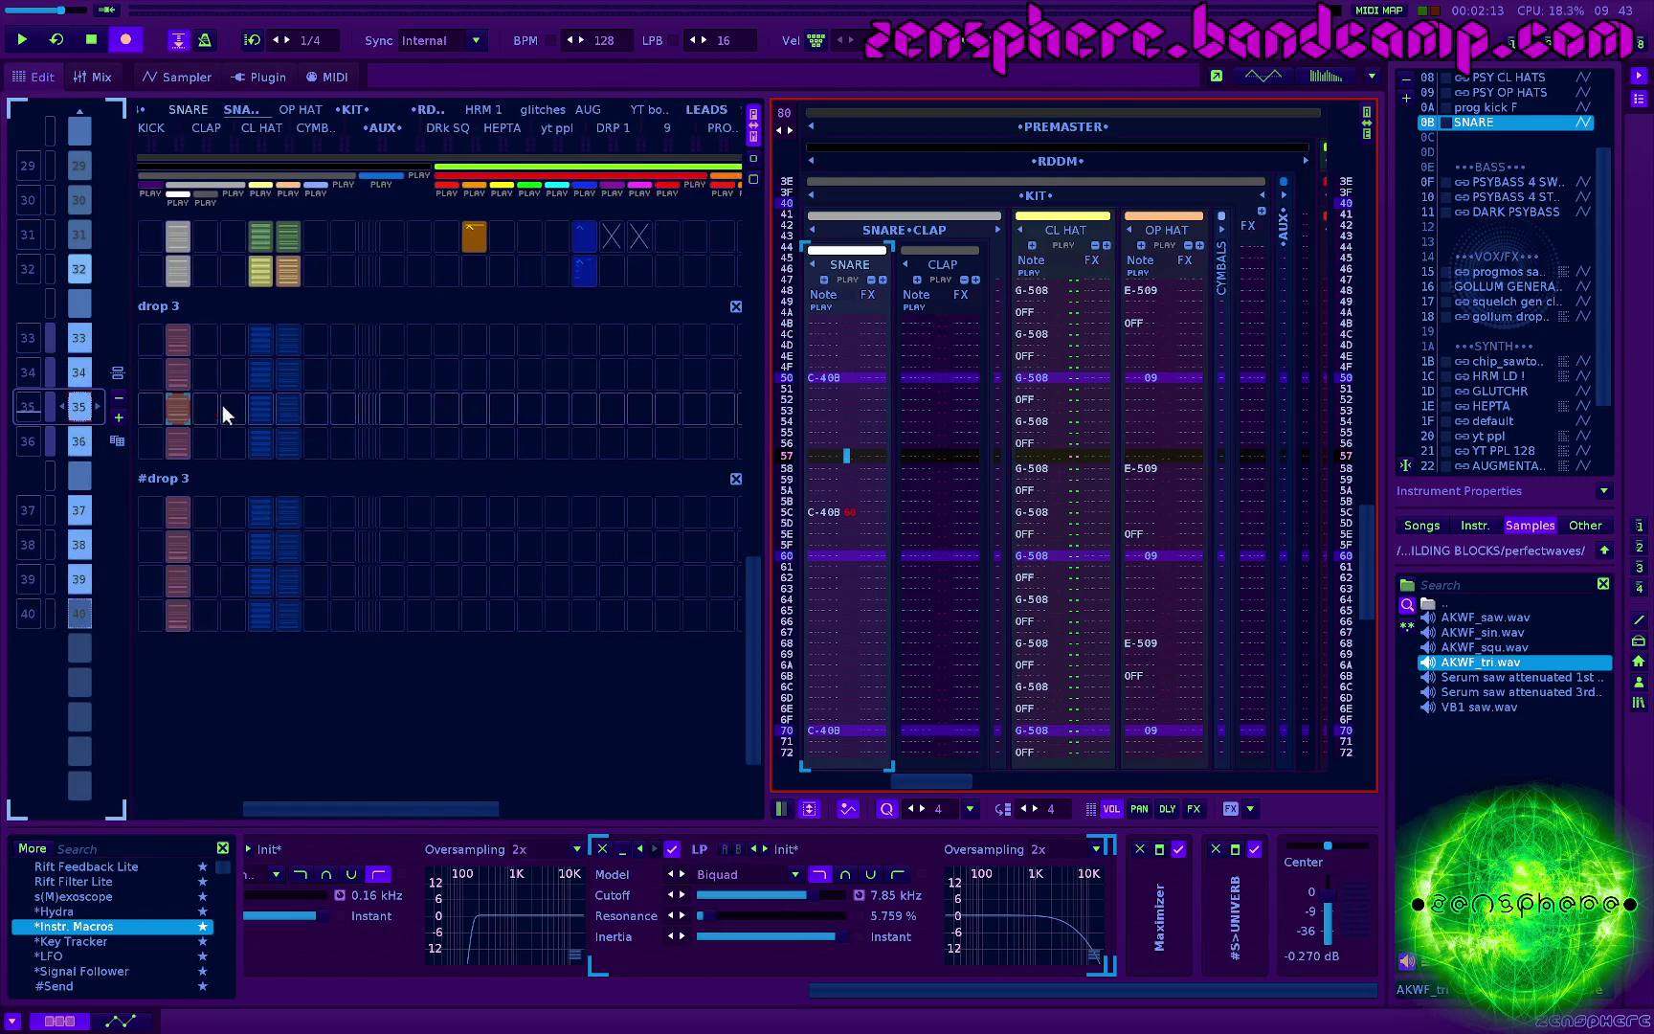
{"action": "scroll", "coordinate": [392, 402], "scroll_direction": "right", "scroll_amount": 3}
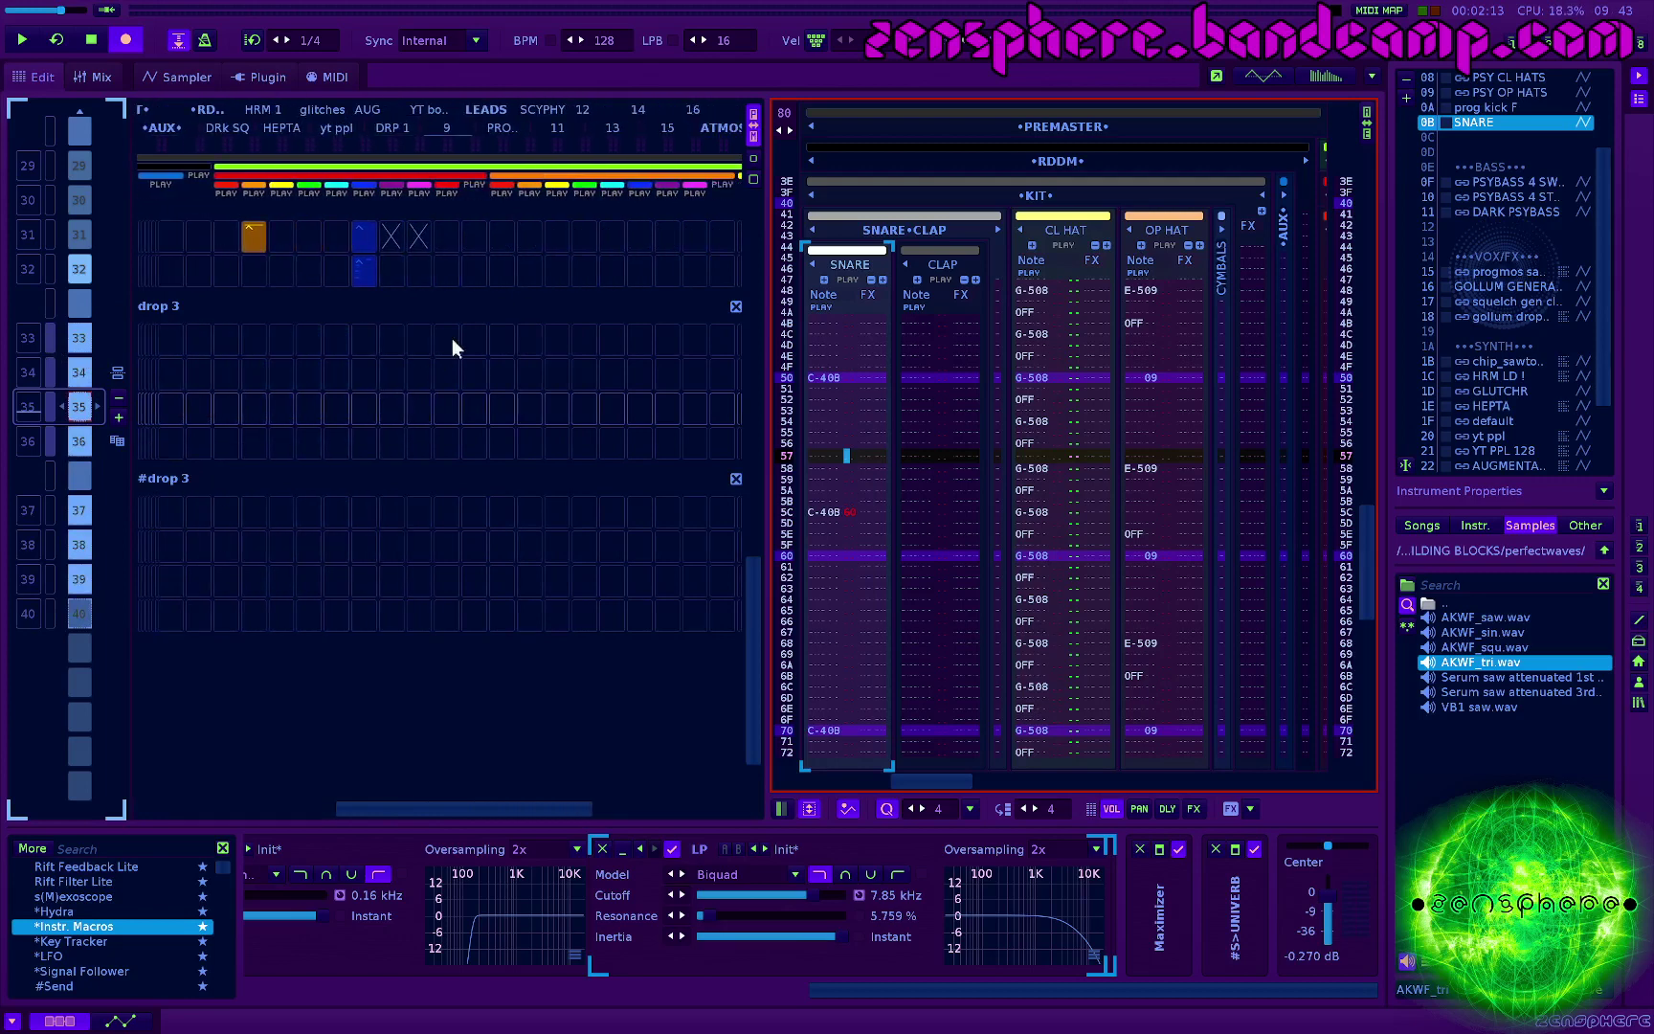
{"action": "key", "text": "F3"}
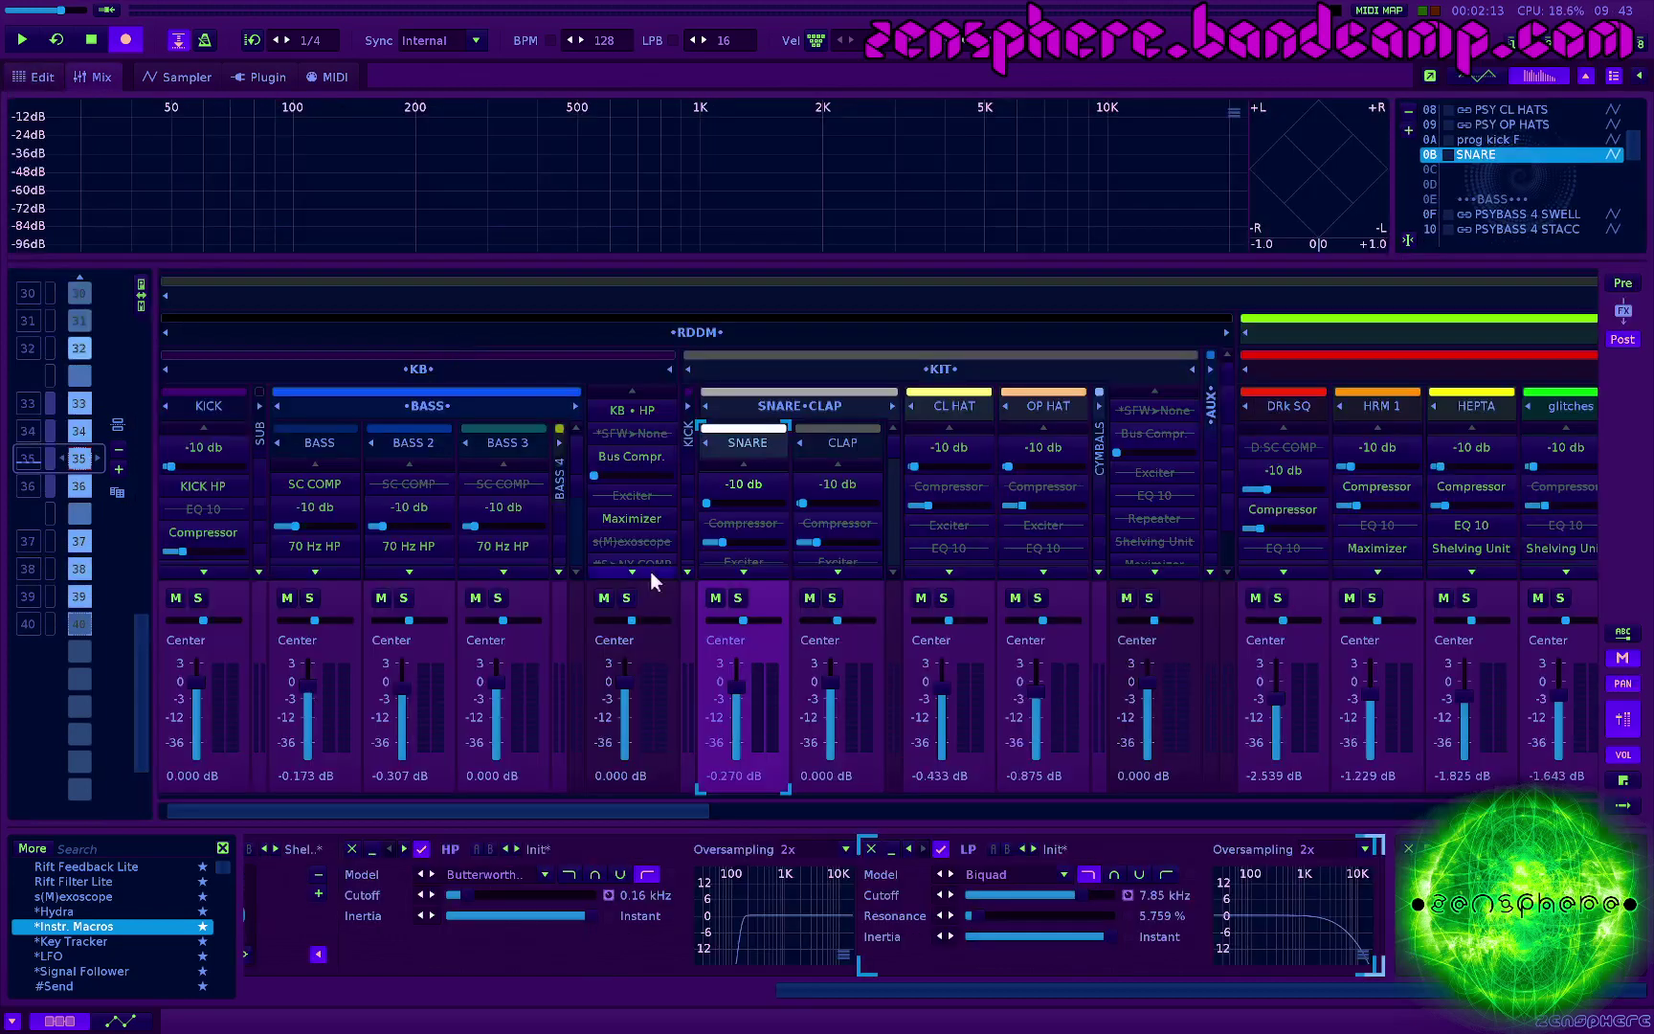
{"action": "scroll", "coordinate": [650, 572], "scroll_direction": "right", "scroll_amount": 5}
{"action": "scroll", "coordinate": [597, 646], "scroll_direction": "left", "scroll_amount": 3}
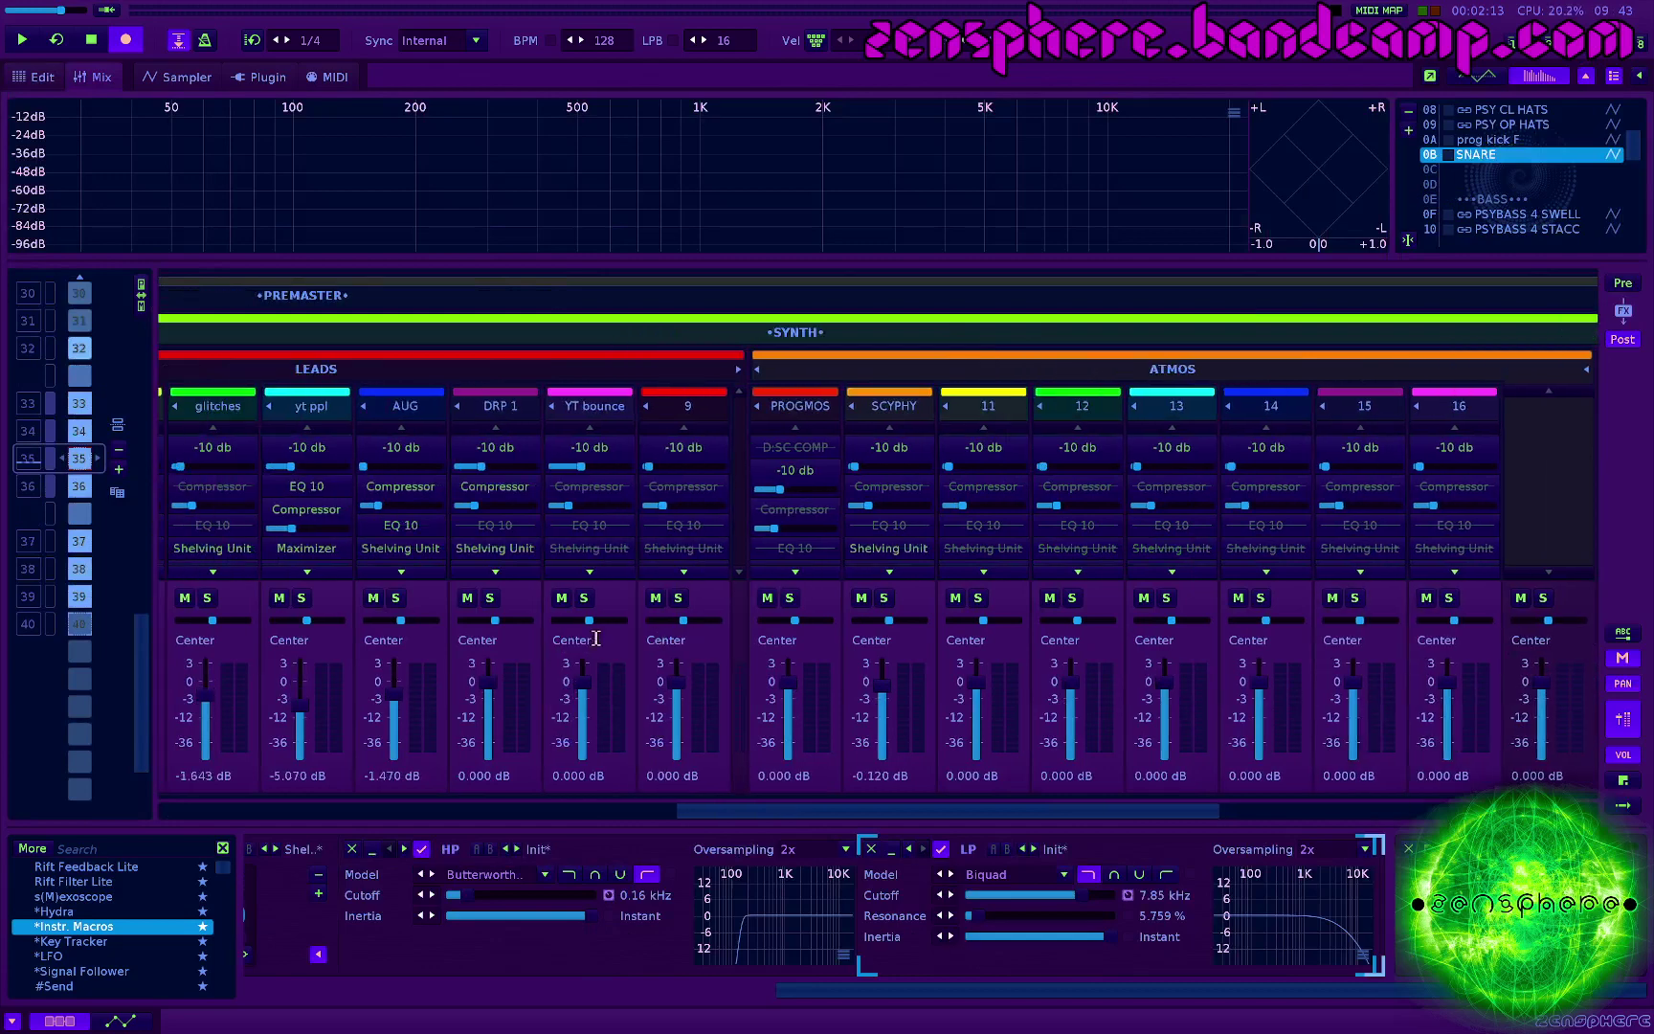
{"action": "key", "text": "F2"}
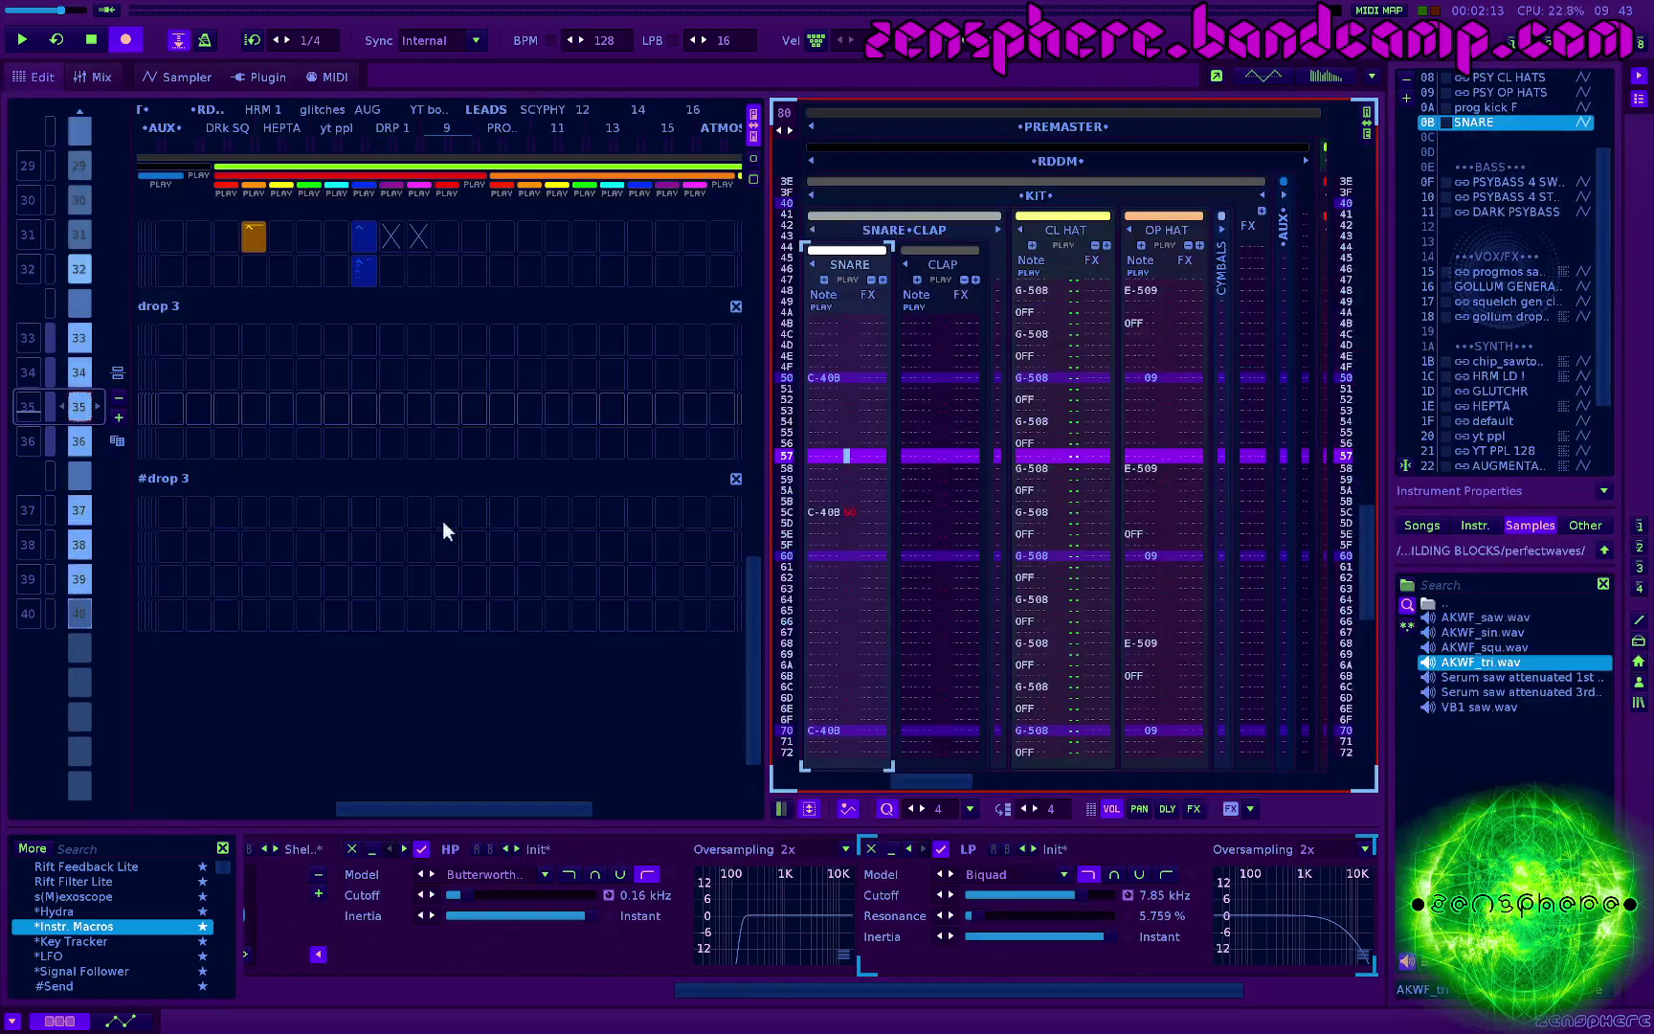
{"action": "scroll", "coordinate": [385, 519], "scroll_direction": "up", "scroll_amount": 10}
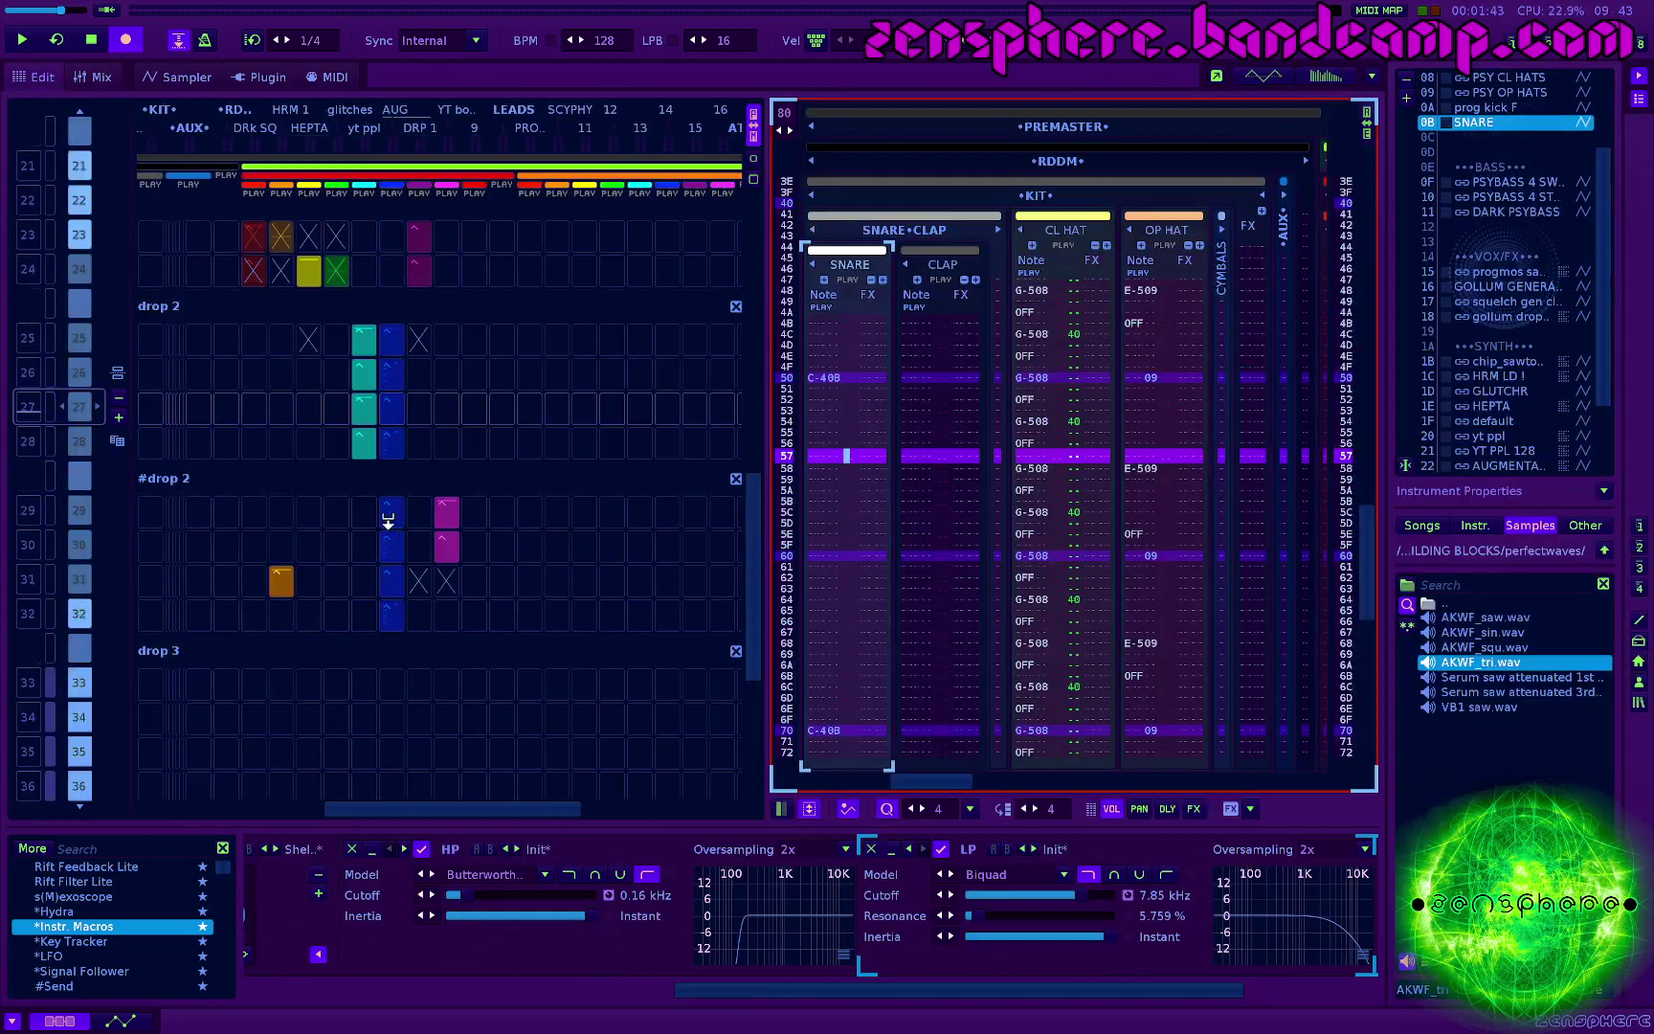
{"action": "scroll", "coordinate": [385, 528], "scroll_direction": "up", "scroll_amount": 20}
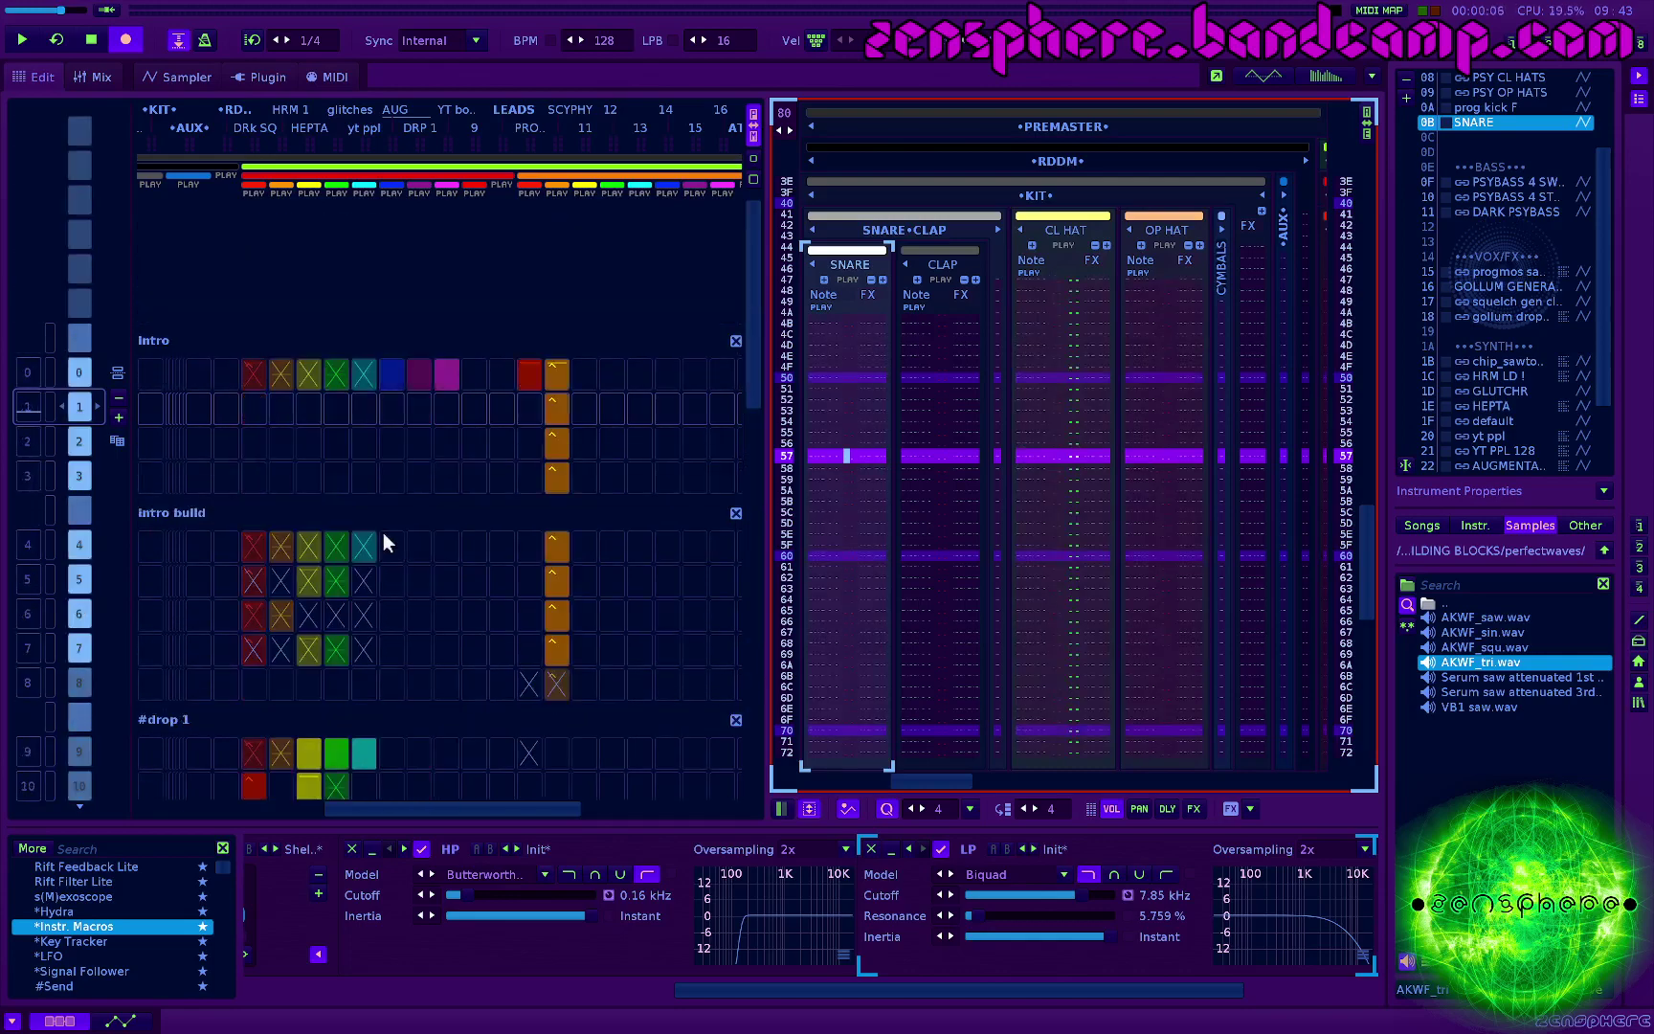
{"action": "scroll", "coordinate": [383, 533], "scroll_direction": "down", "scroll_amount": 20}
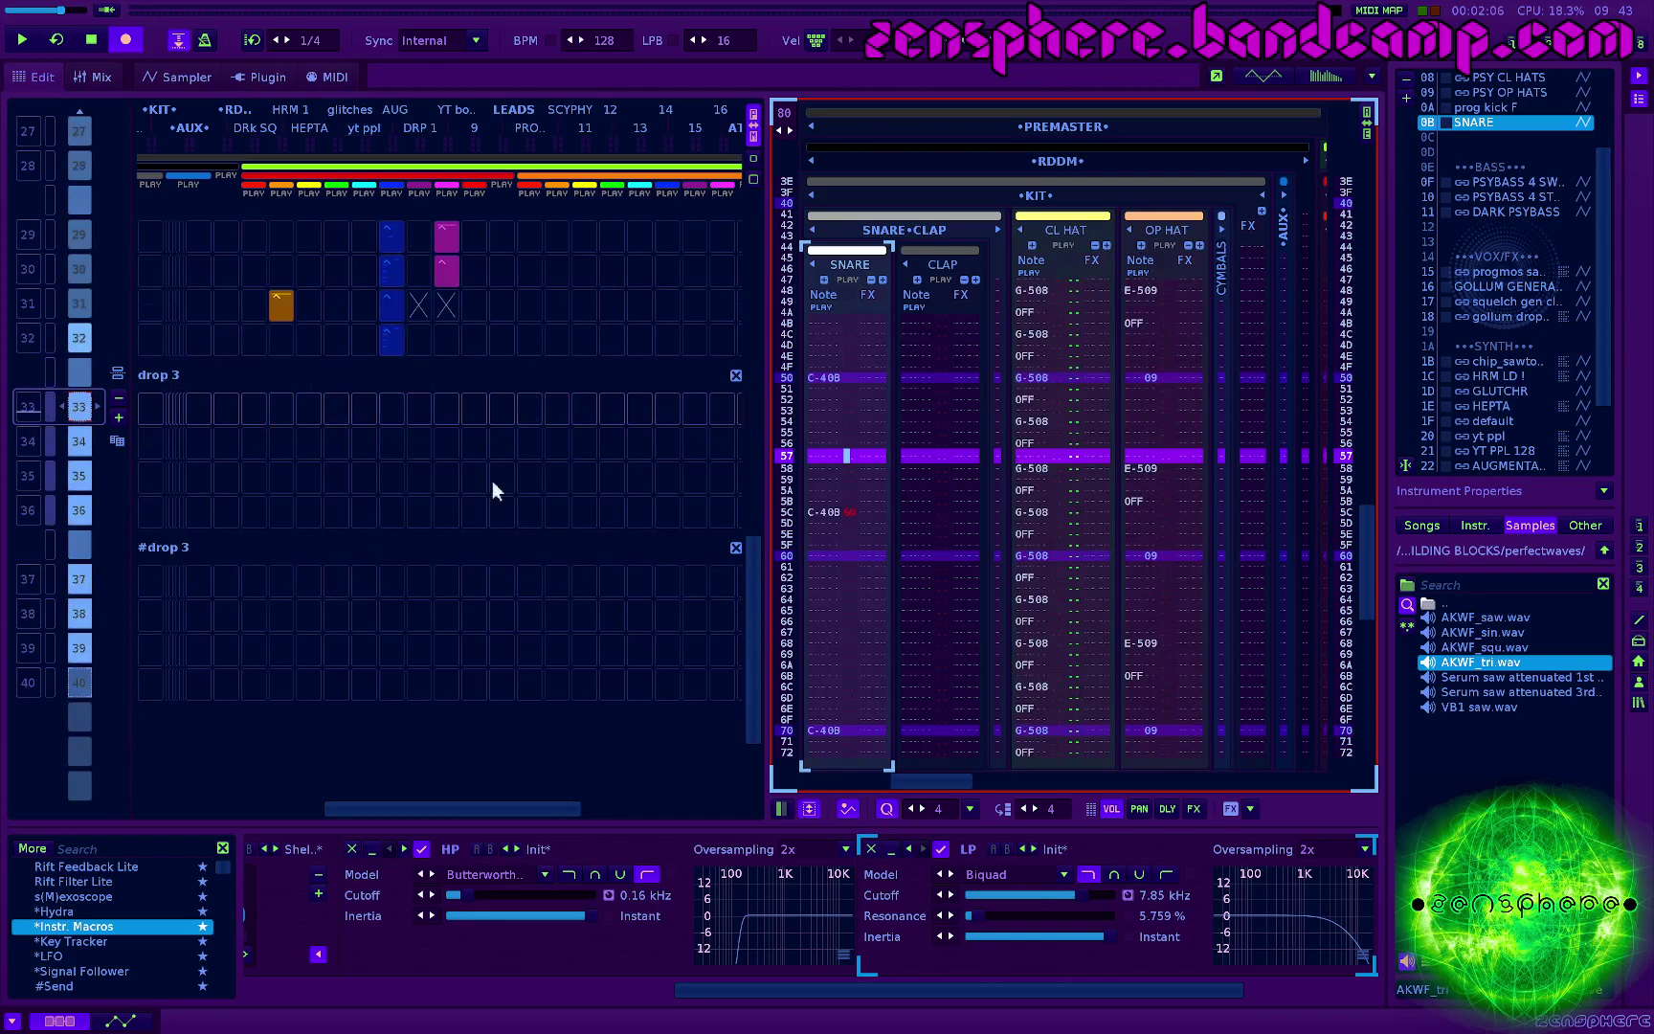
Step: Select track 9's slot in the drop 3 section
{"action": "left_click", "coordinate": [480, 406]}
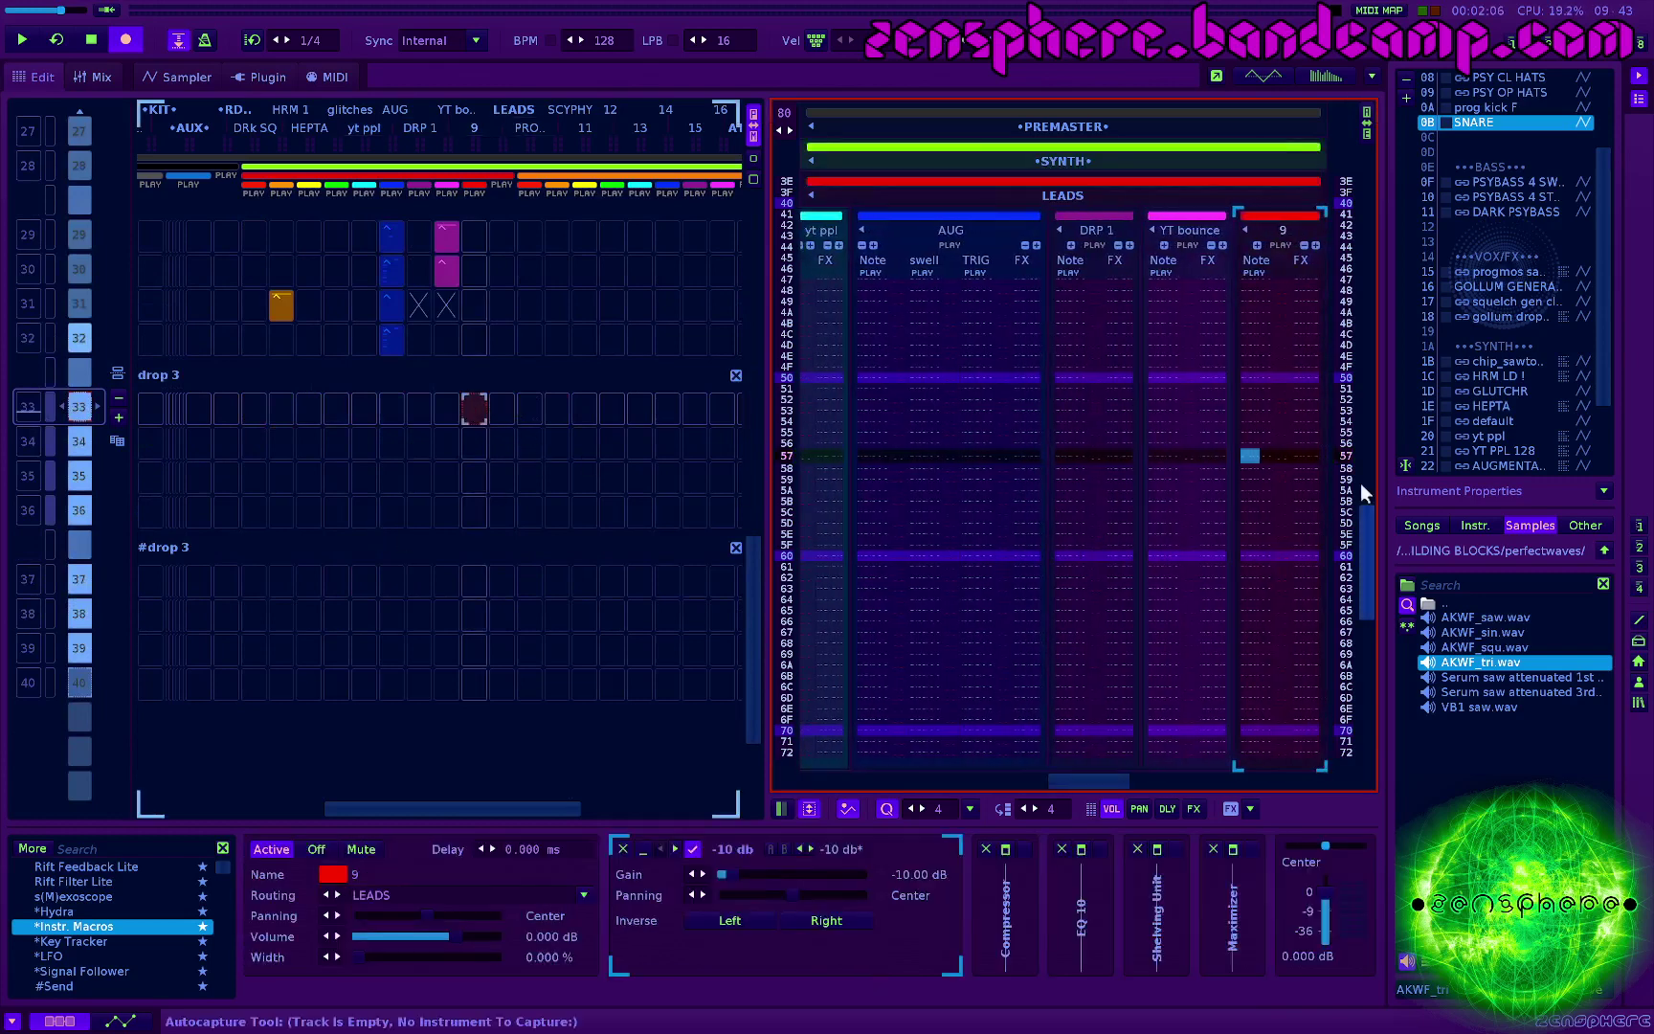
{"action": "scroll", "coordinate": [1479, 393], "scroll_direction": "down", "scroll_amount": 20}
{"action": "scroll", "coordinate": [1468, 399], "scroll_direction": "up", "scroll_amount": 2}
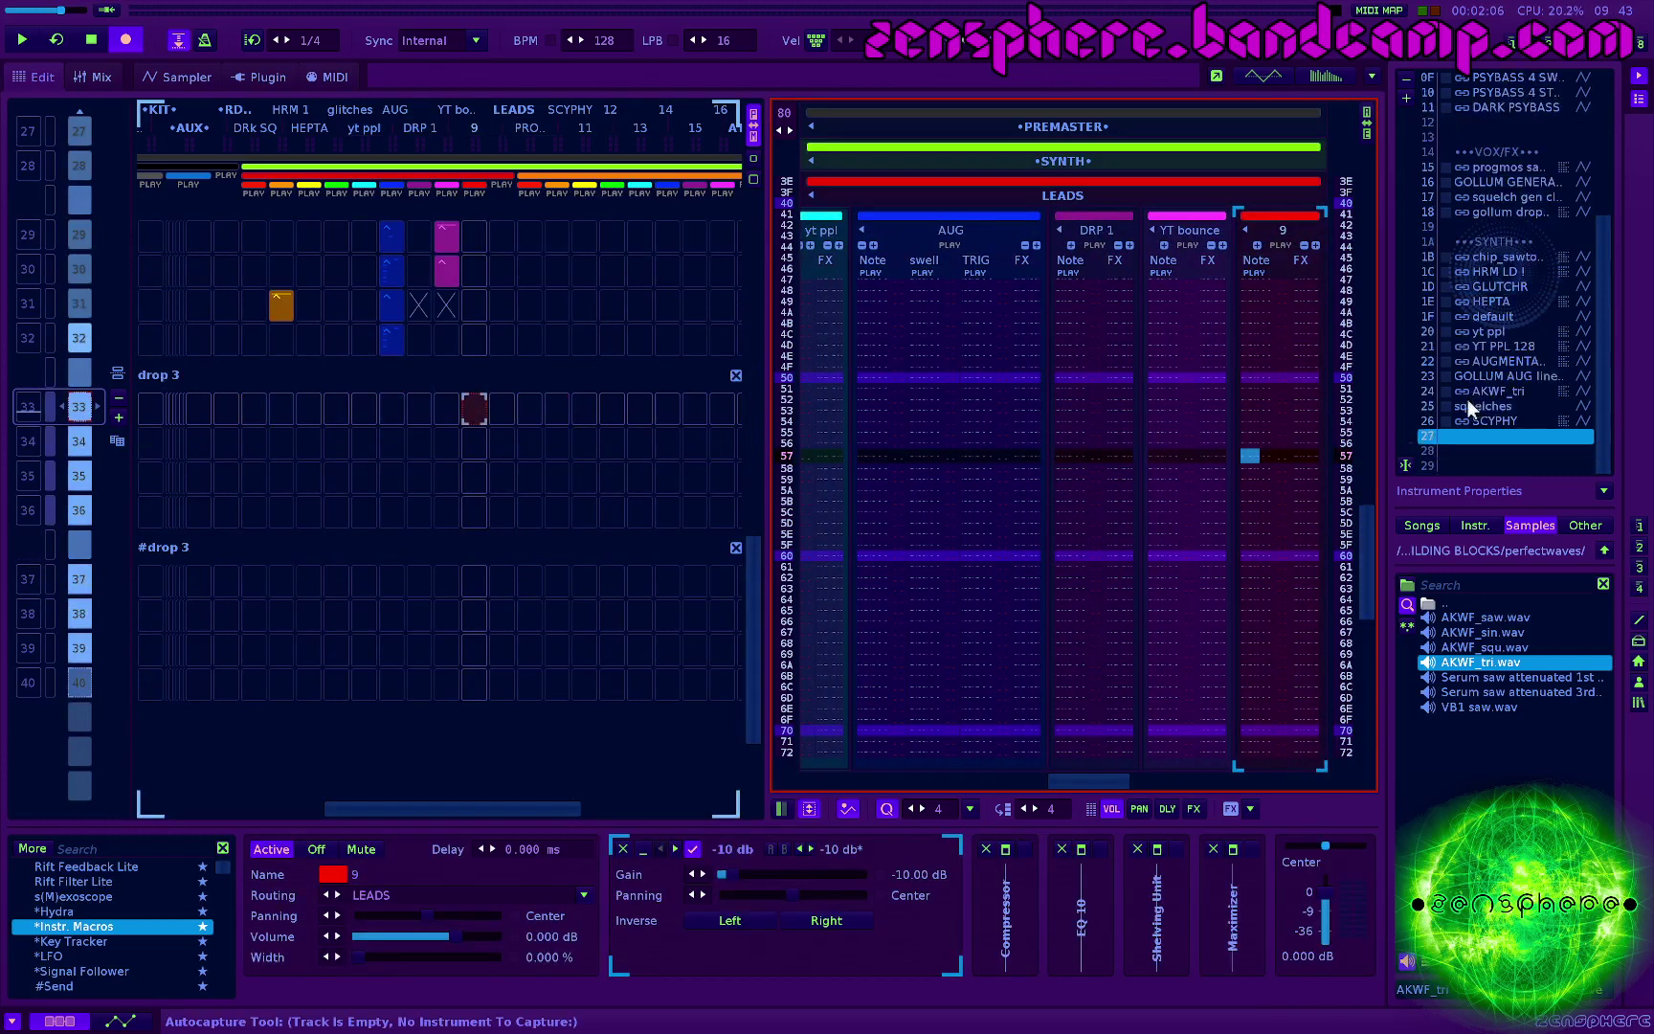
Step: Select empty instrument slot 27 and bring up its sample waveform editor
{"action": "left_click", "coordinate": [1498, 437]}
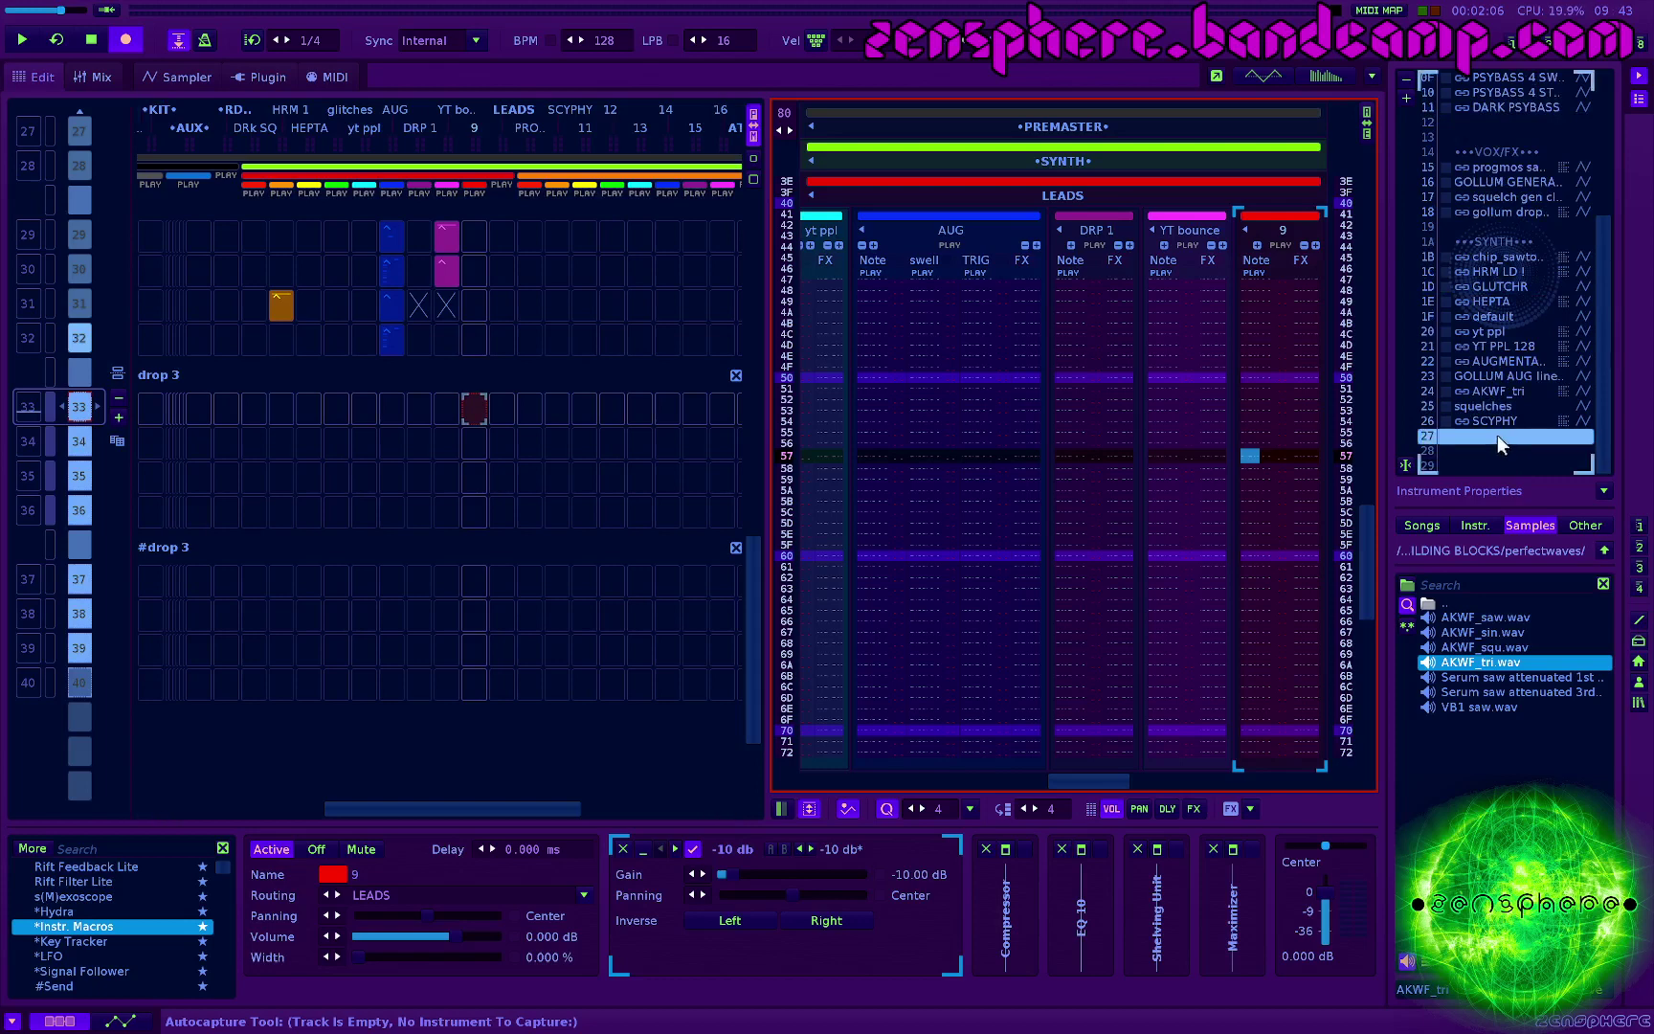
{"action": "key", "text": "Down"}
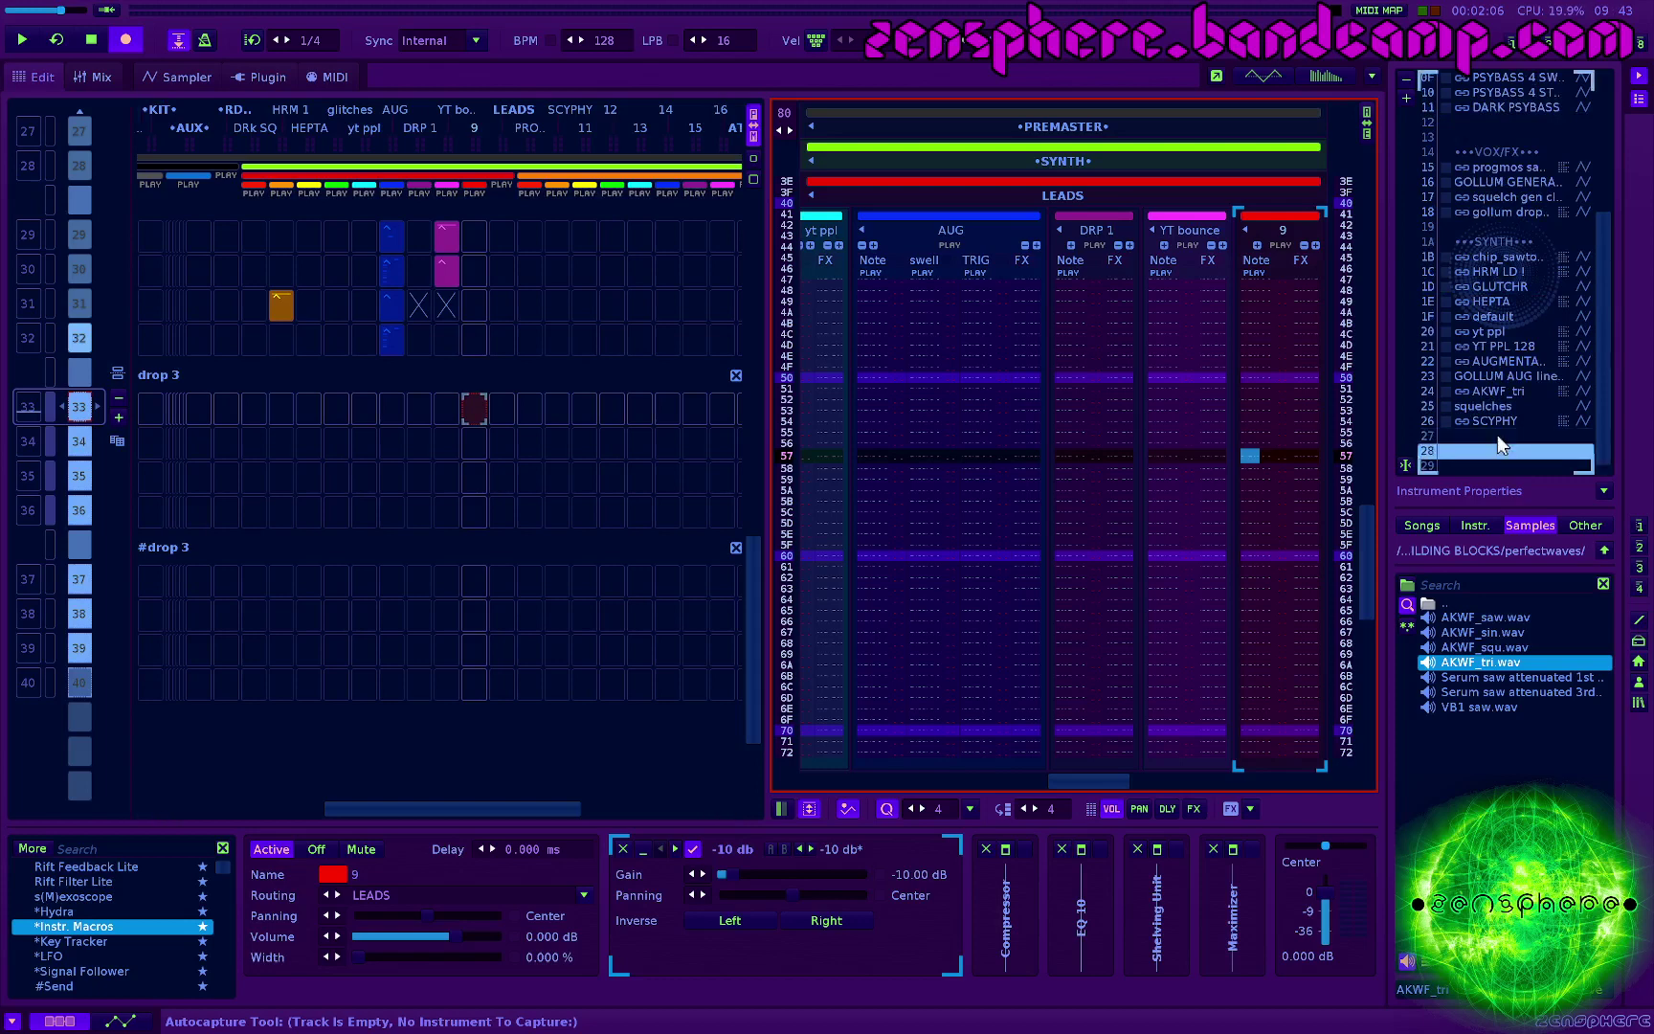
{"action": "key", "text": "Down"}
{"action": "key", "text": "Up"}
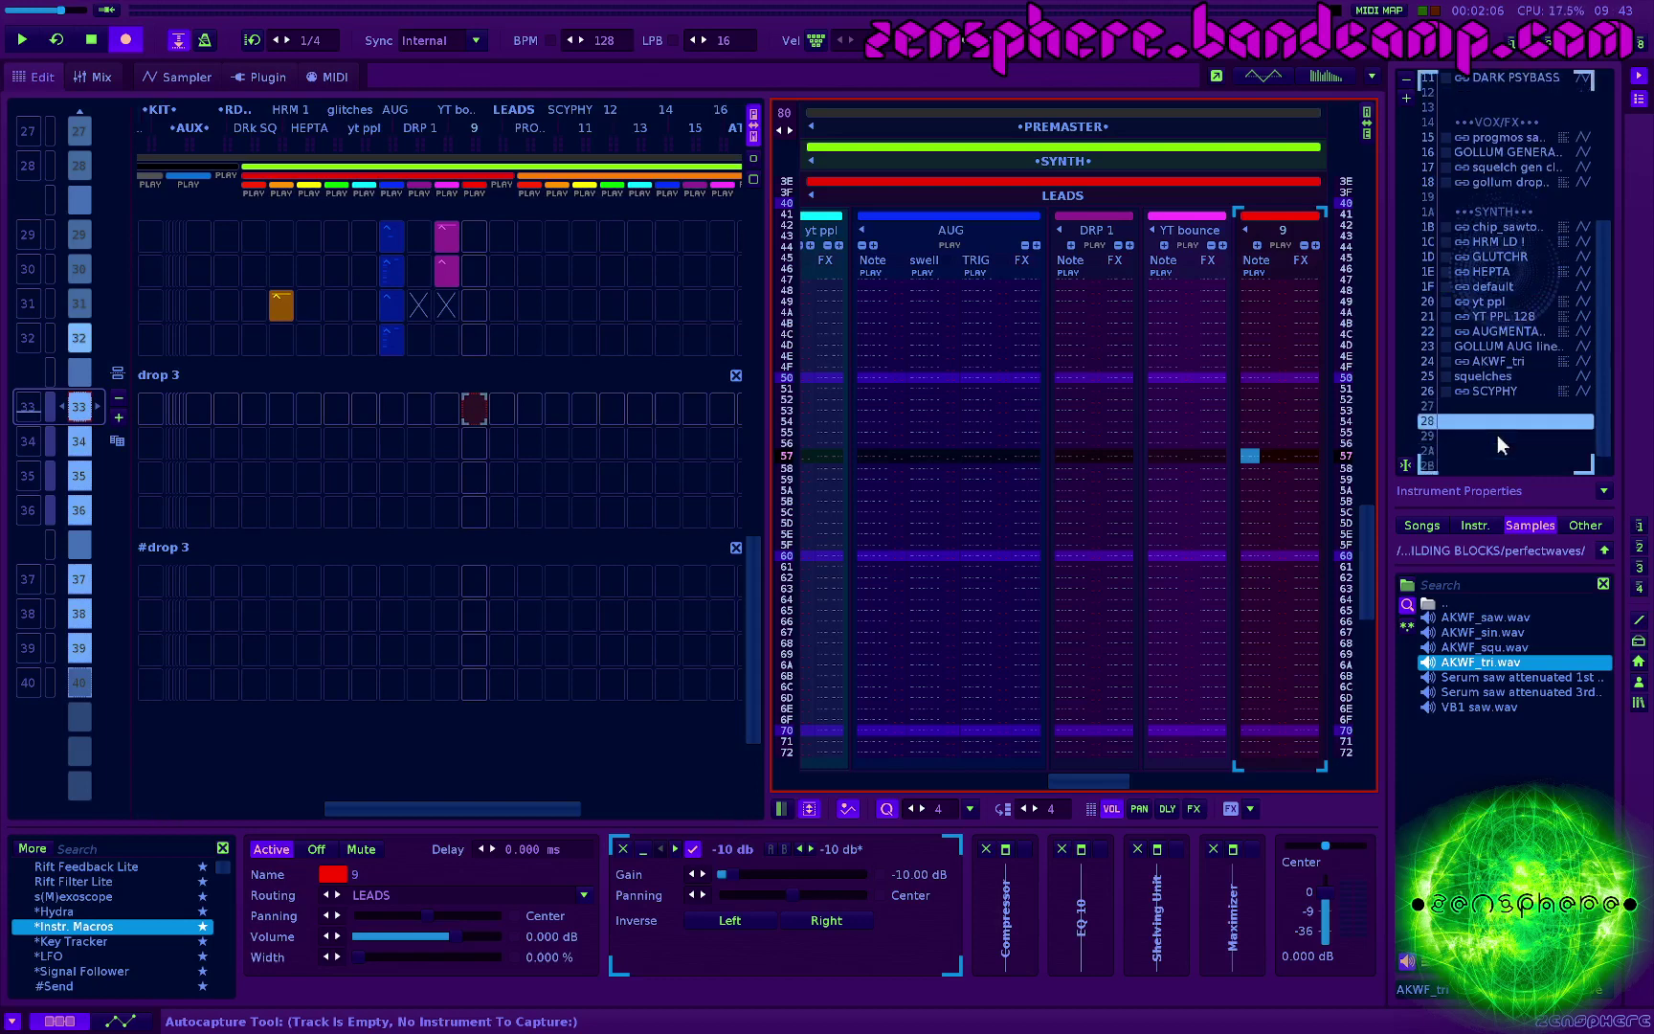
{"action": "key", "text": "Up"}
{"action": "key", "text": "Up"}
{"action": "key", "text": "Up"}
{"action": "key", "text": "Up"}
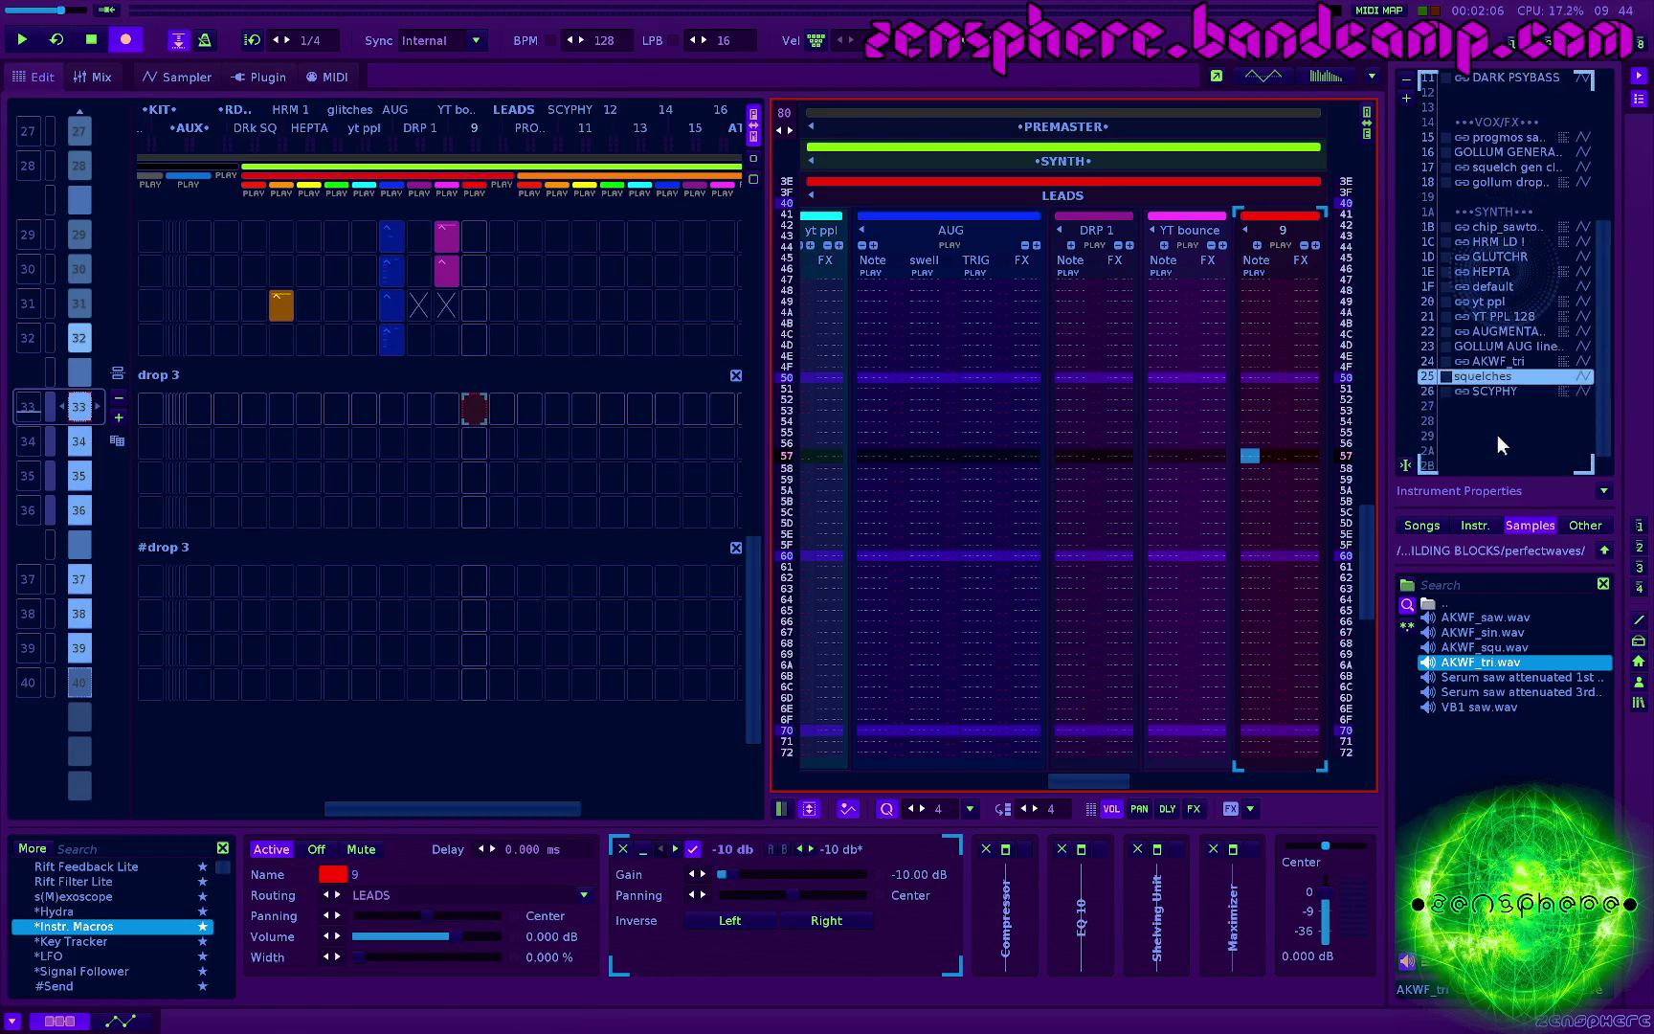
{"action": "key", "text": "Down"}
{"action": "key", "text": "Down"}
{"action": "key", "text": "Down"}
{"action": "key", "text": "Down"}
{"action": "key", "text": "Down"}
{"action": "key", "text": "Down"}
{"action": "key", "text": "Down"}
{"action": "key", "text": "Down"}
{"action": "key", "text": "Down"}
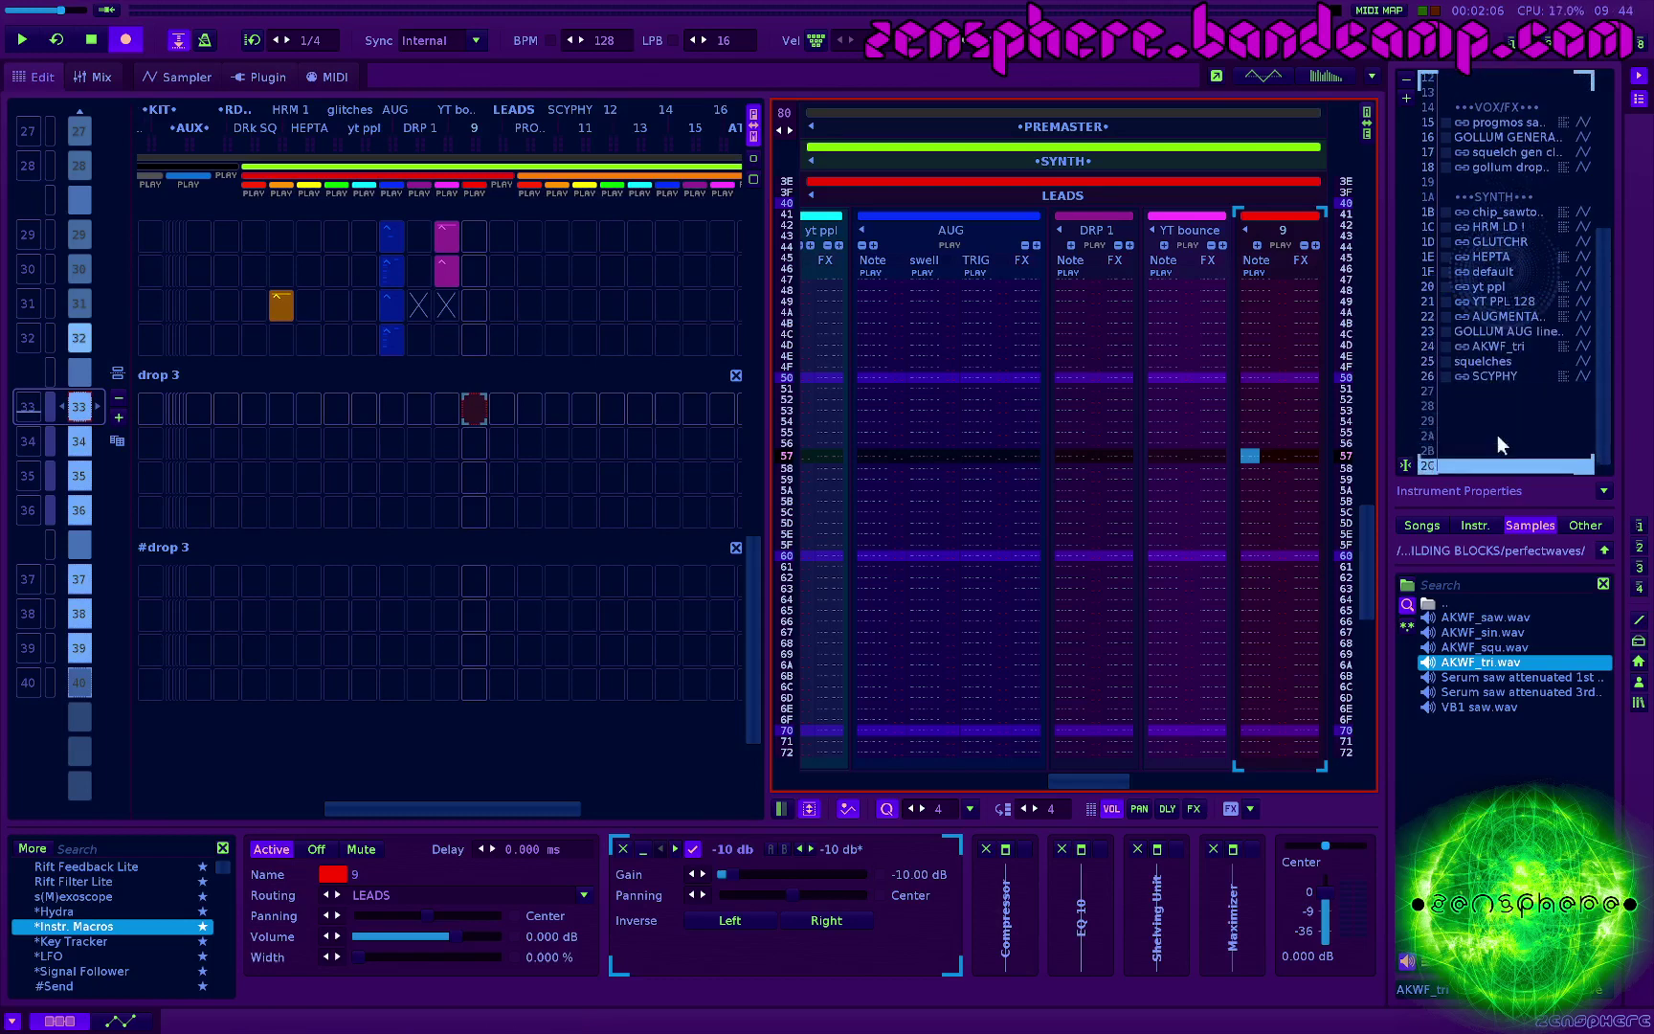
{"action": "key", "text": "Up"}
{"action": "key", "text": "Up"}
{"action": "key", "text": "Up"}
{"action": "key", "text": "Up"}
{"action": "key", "text": "Up"}
{"action": "key", "text": "Up"}
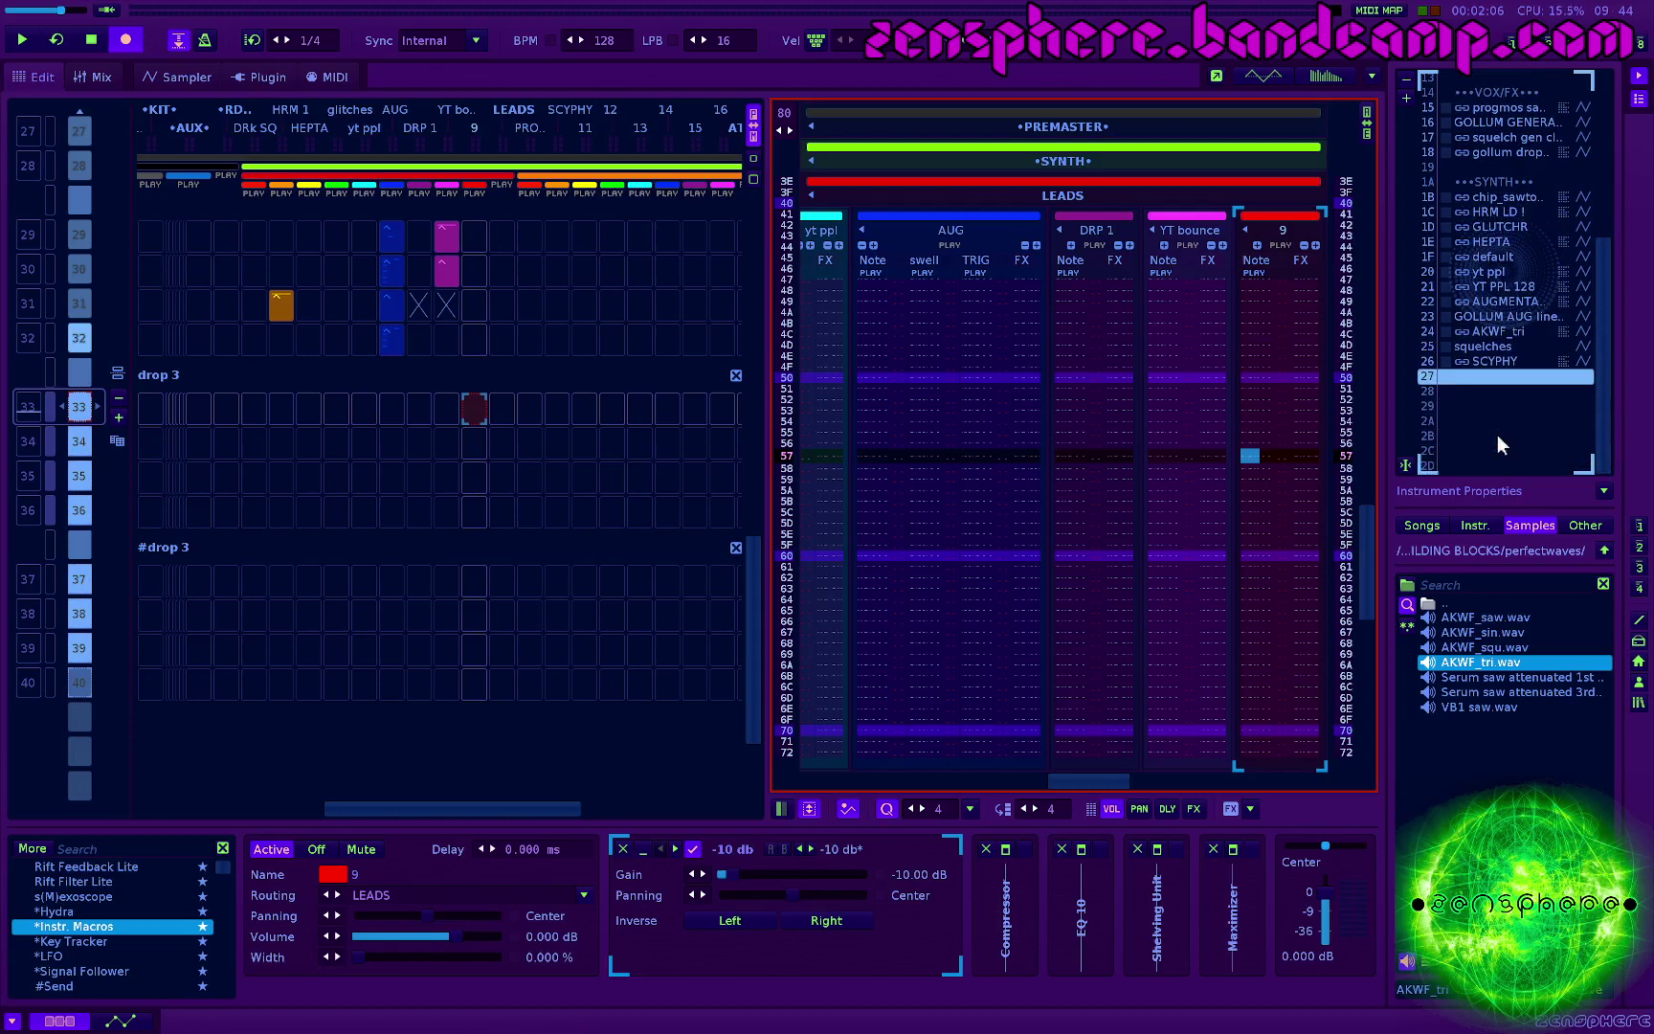
{"action": "key", "text": "F5"}
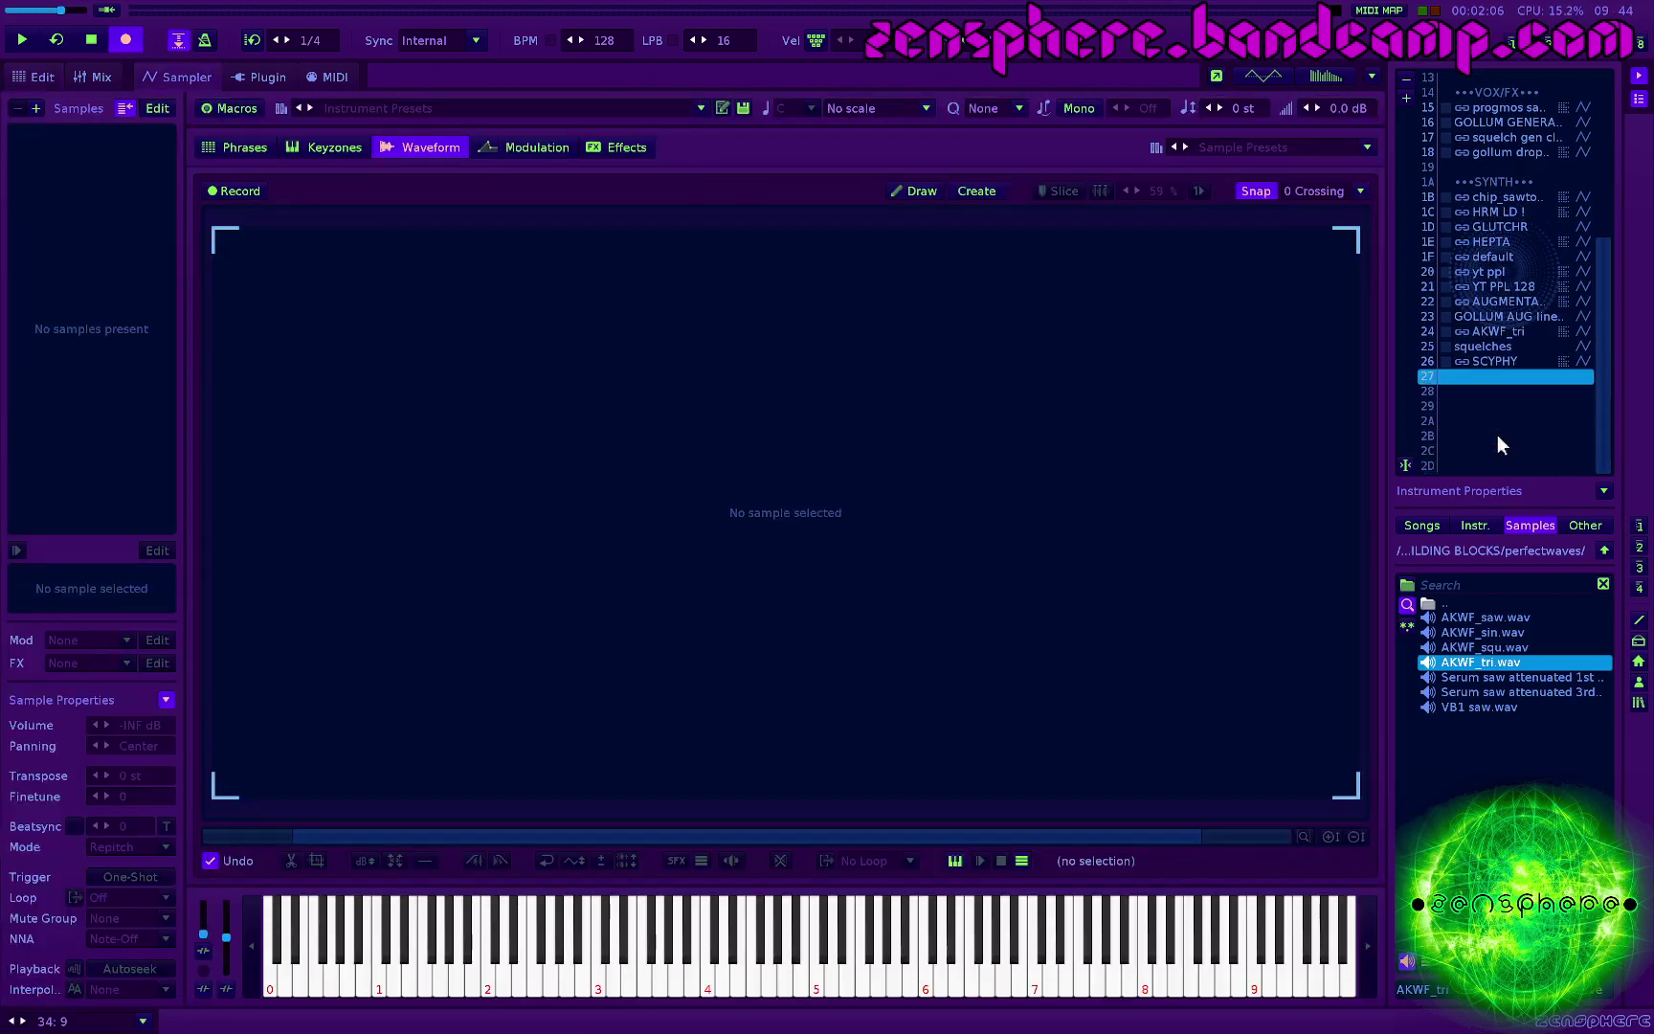
Step: In Harmoniks, reset to a sine sample for instrument 27, then Morph the harmonics randomly
{"action": "key", "text": "F2"}
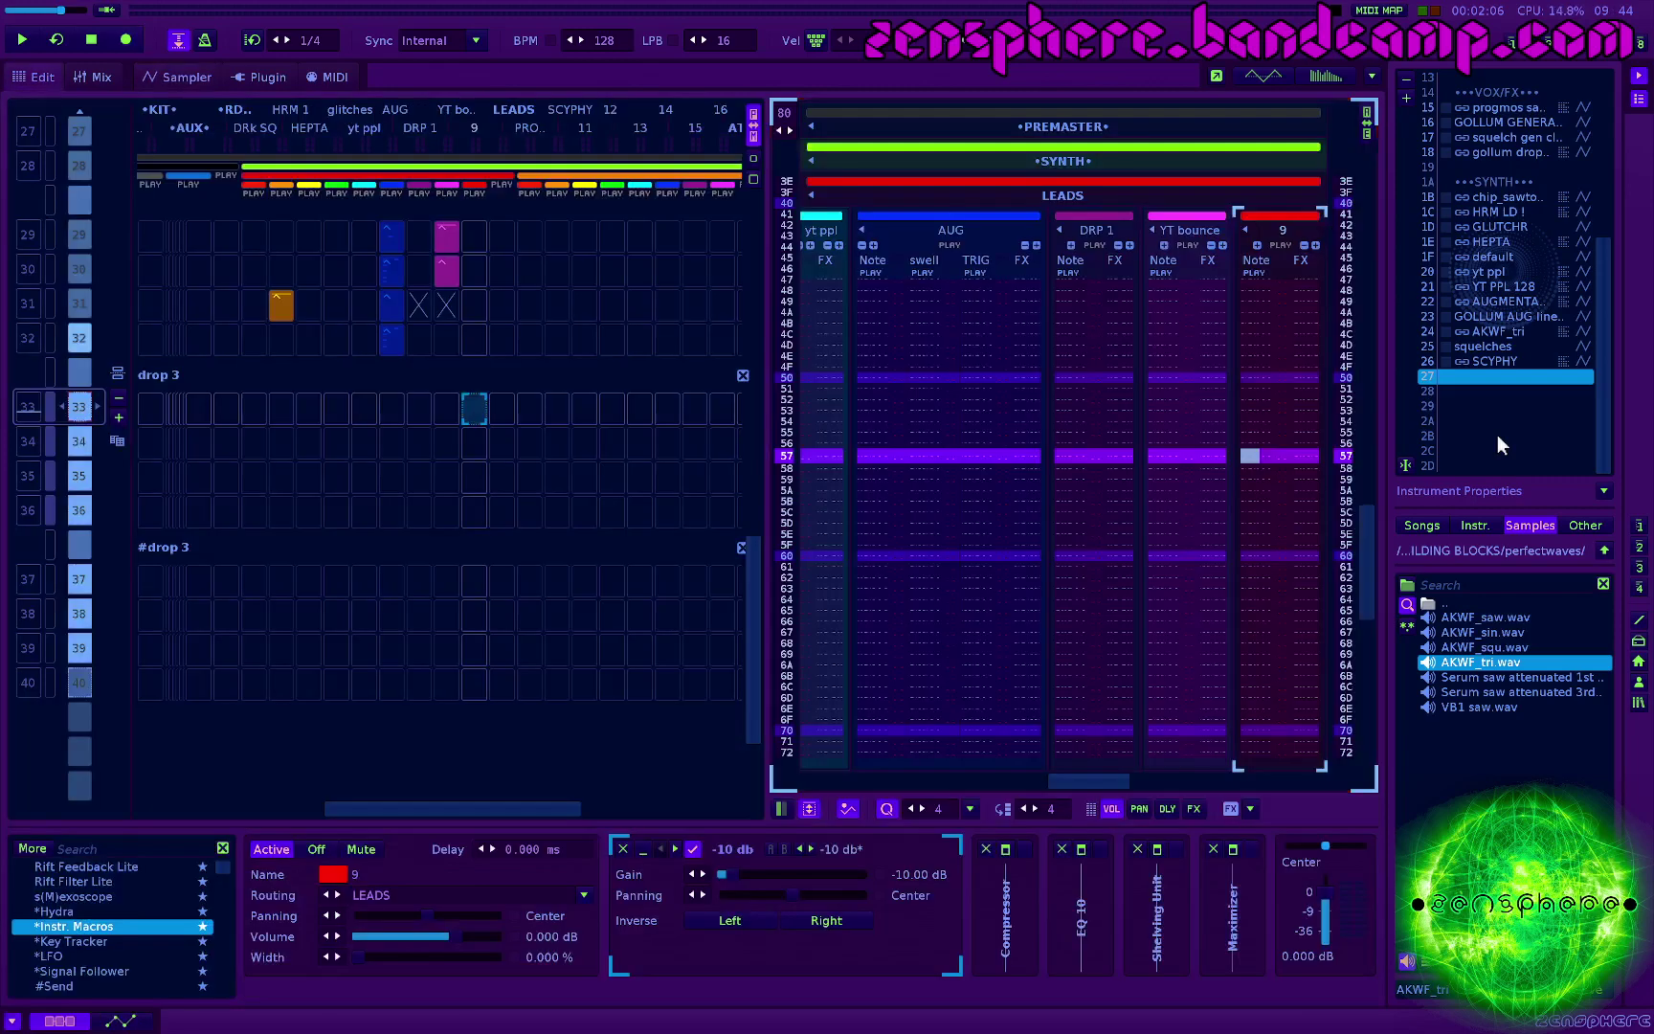
{"action": "key", "text": "F5"}
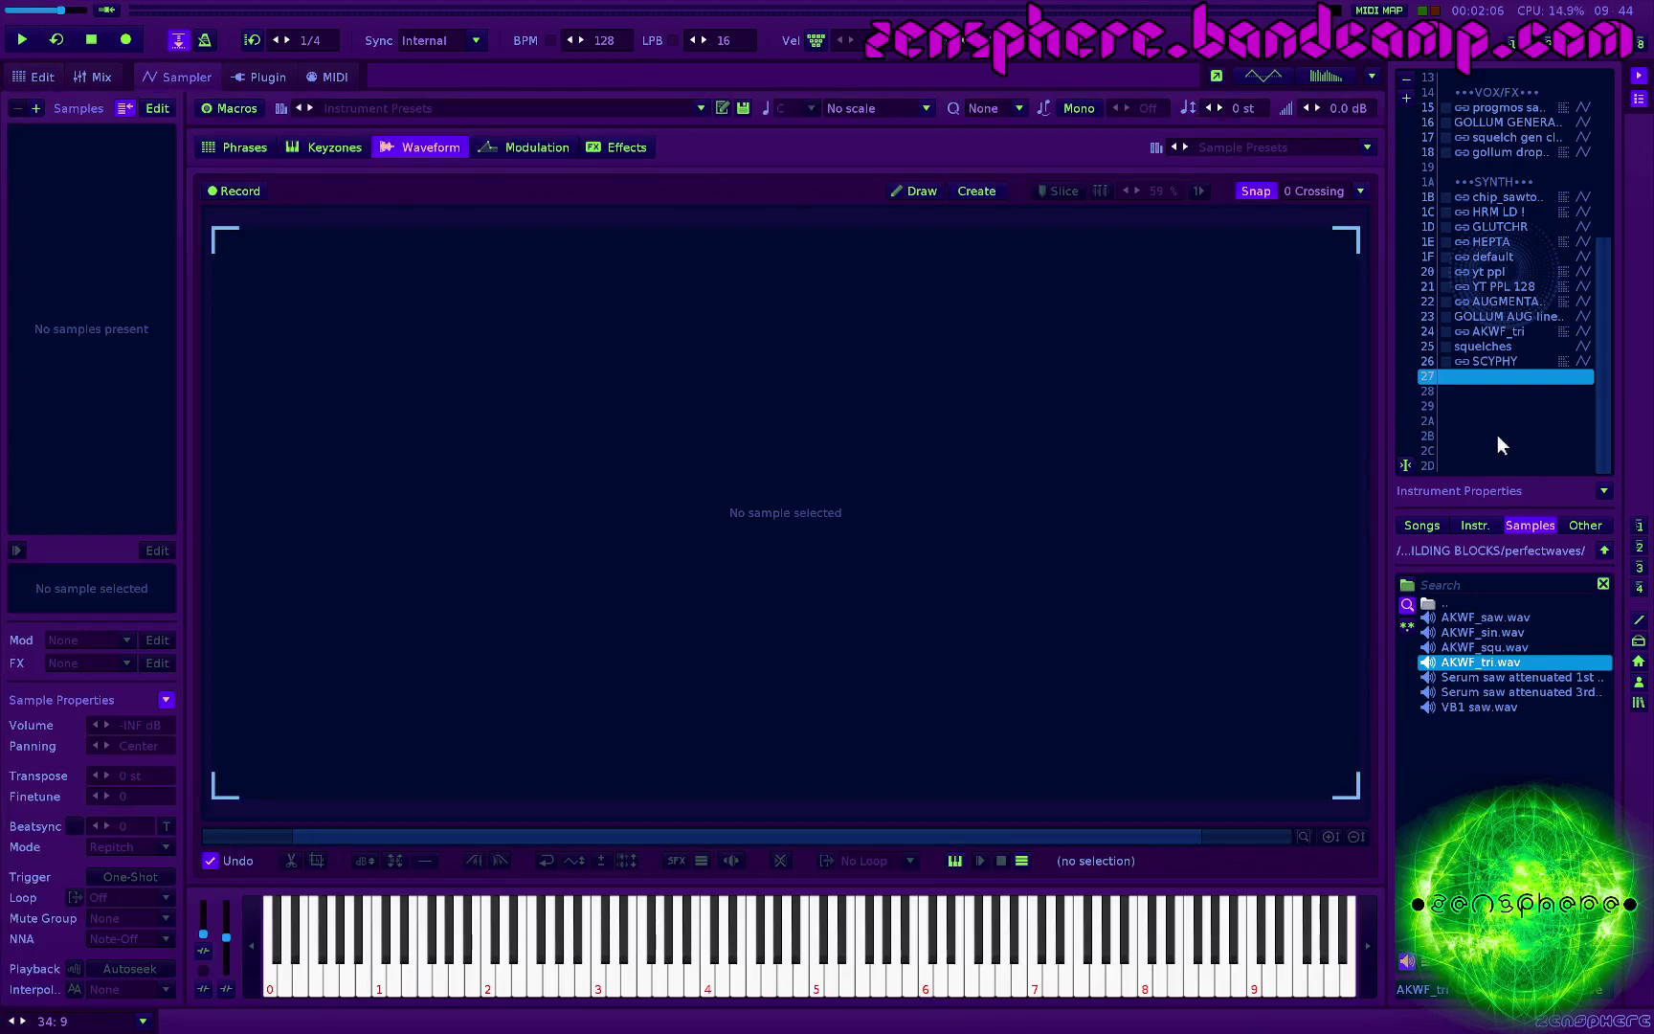
{"action": "key", "text": "ctrl+h"}
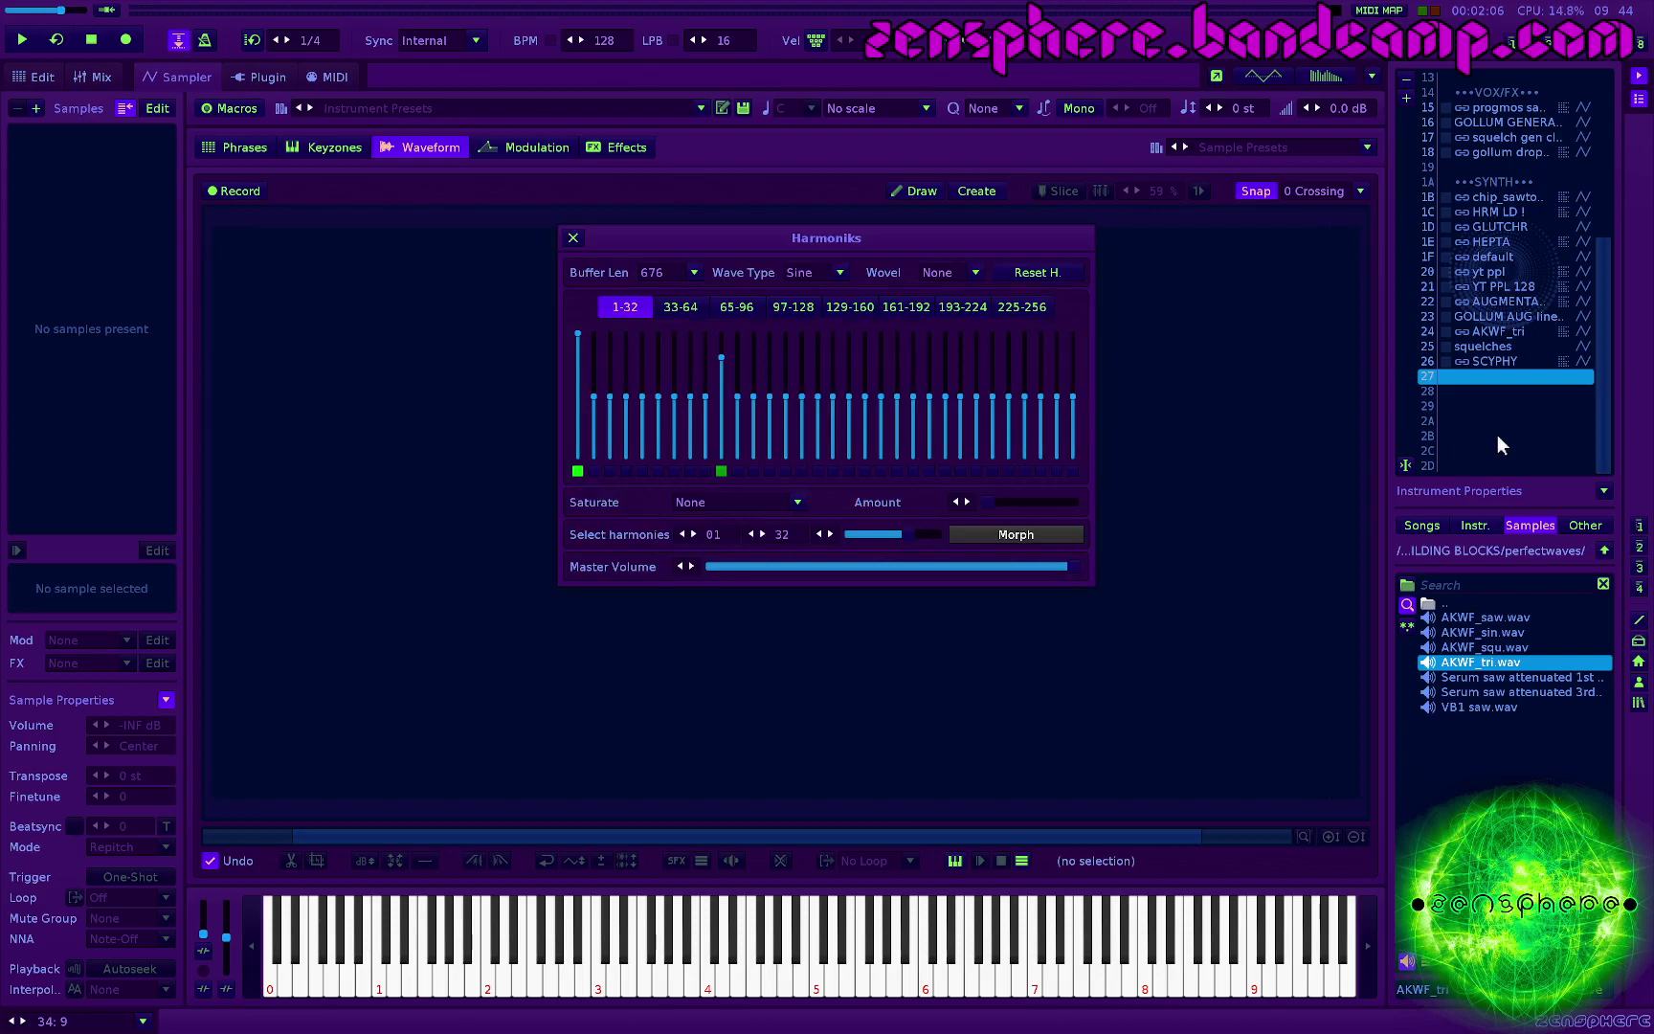
{"action": "key", "text": "z"}
{"action": "left_click", "coordinate": [1037, 271]}
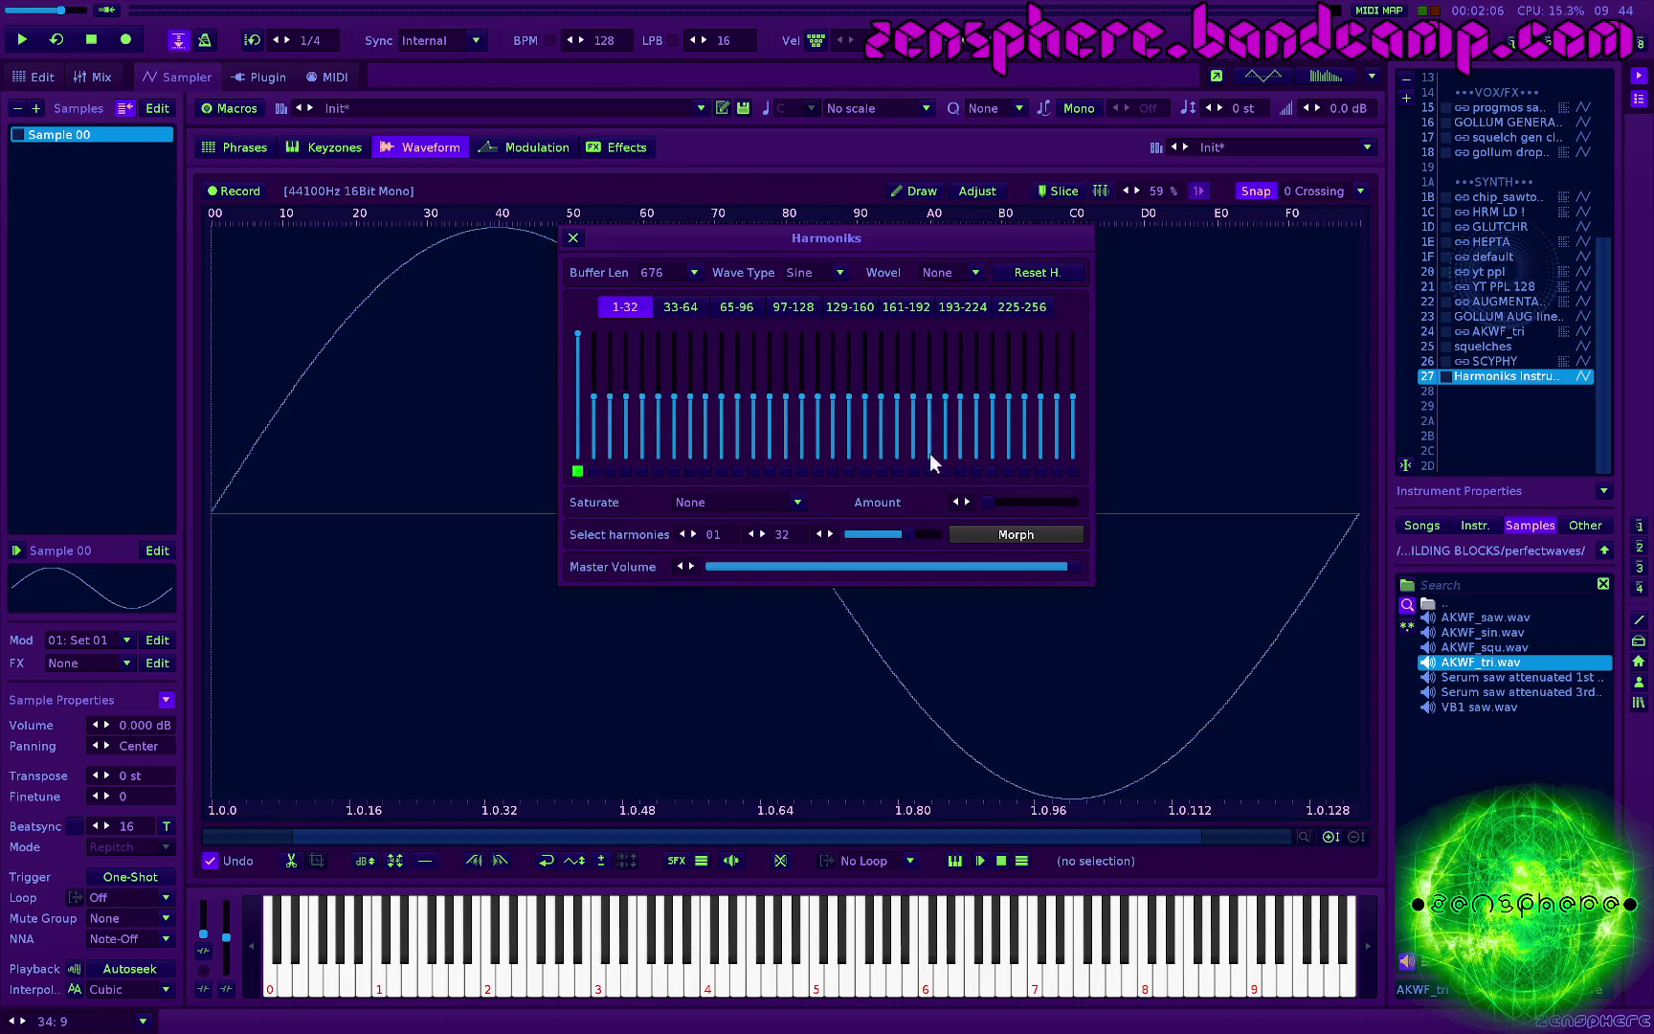
{"action": "left_click", "coordinate": [995, 536]}
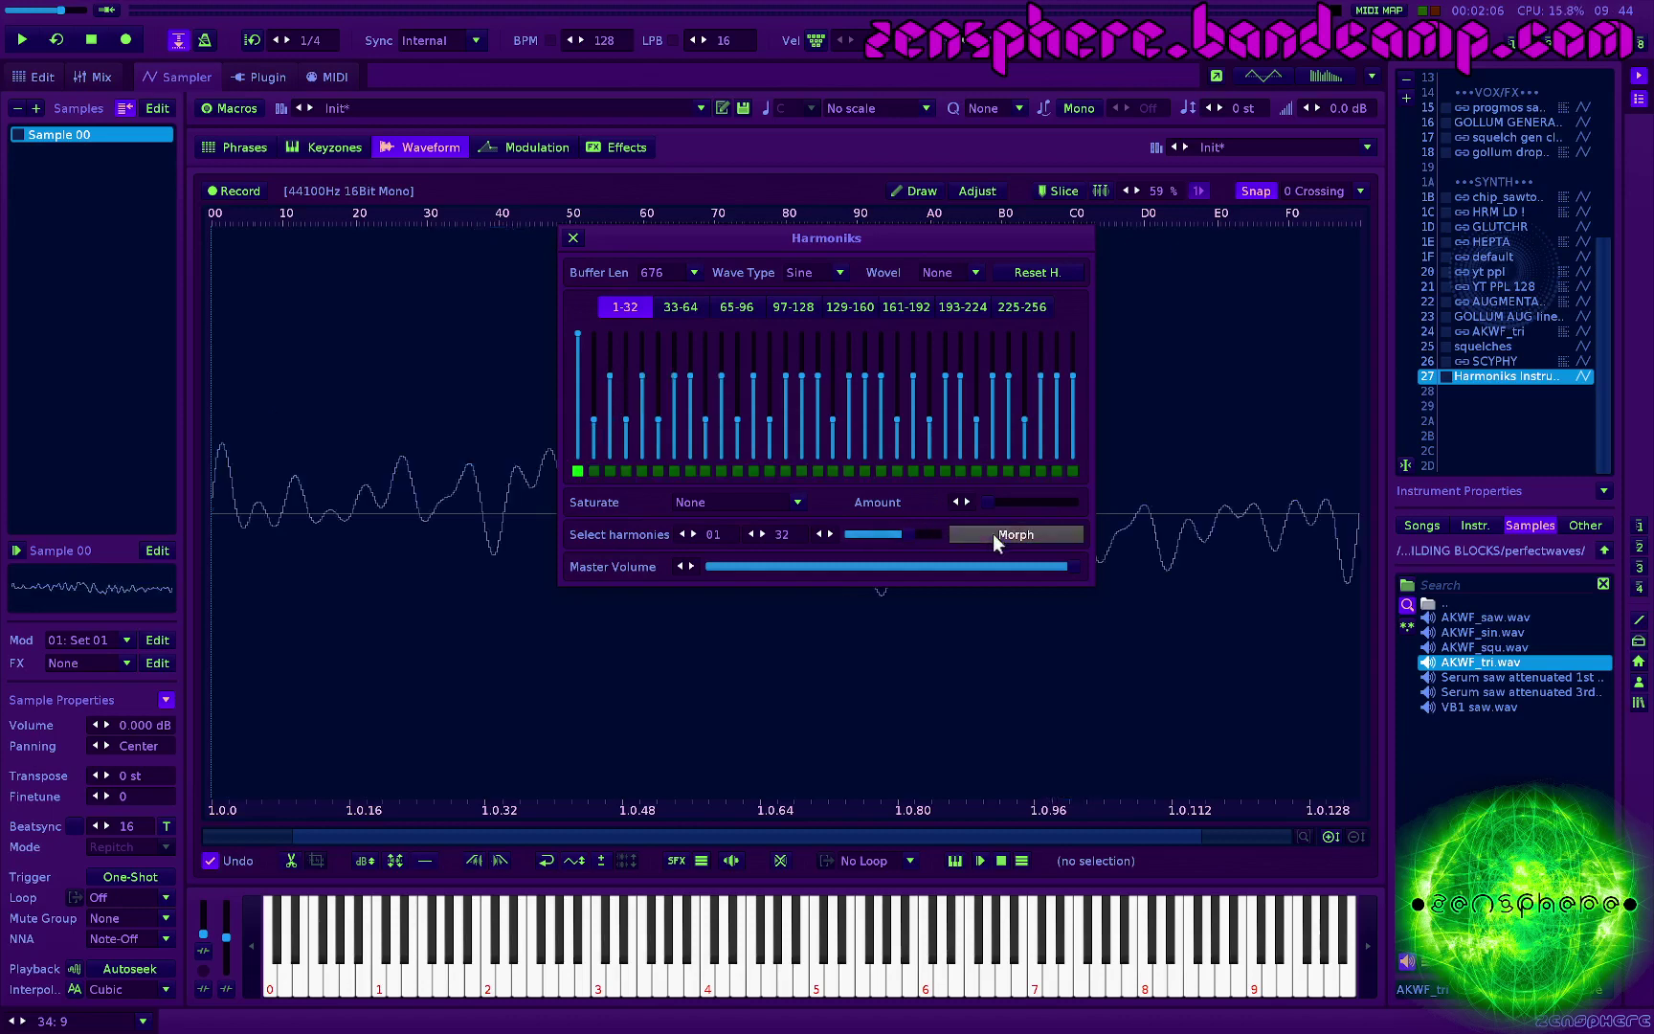
Step: Set Forward looping, halve harmonic 1 and lengthen the buffer to 1348
{"action": "left_click", "coordinate": [871, 861]}
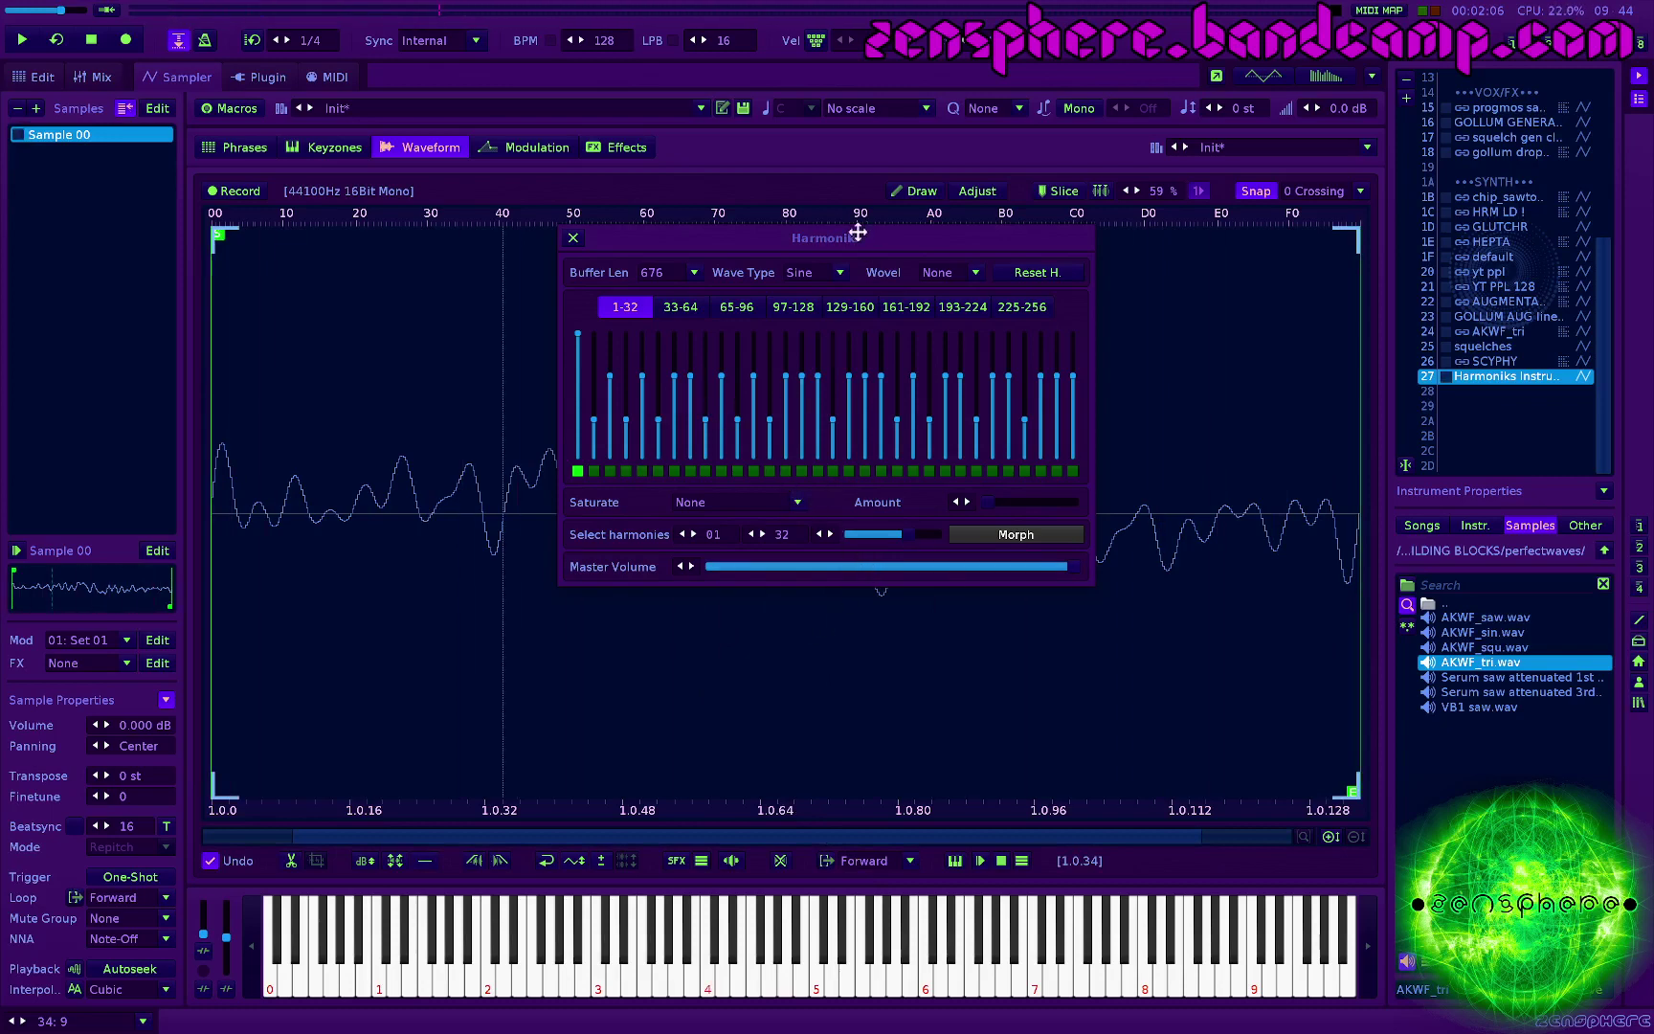
{"action": "left_click_drag", "start_coordinate": [773, 237], "coordinate": [836, 236]}
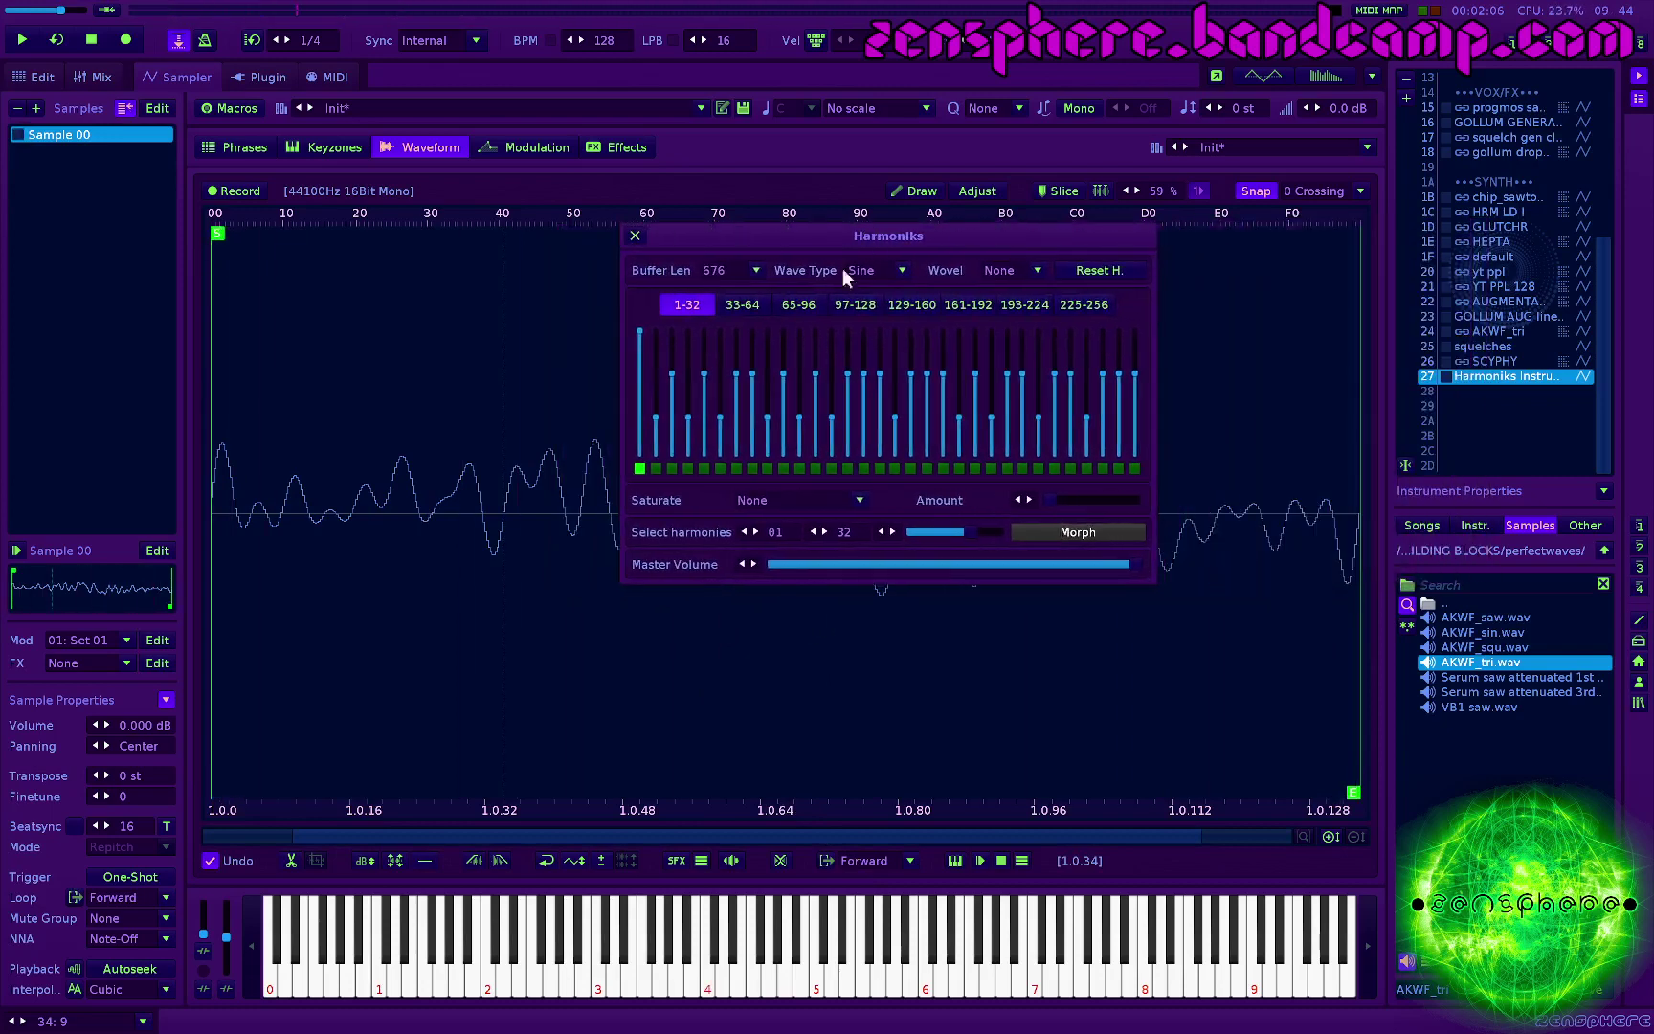
{"action": "left_click", "coordinate": [641, 468]}
{"action": "key", "text": "z"}
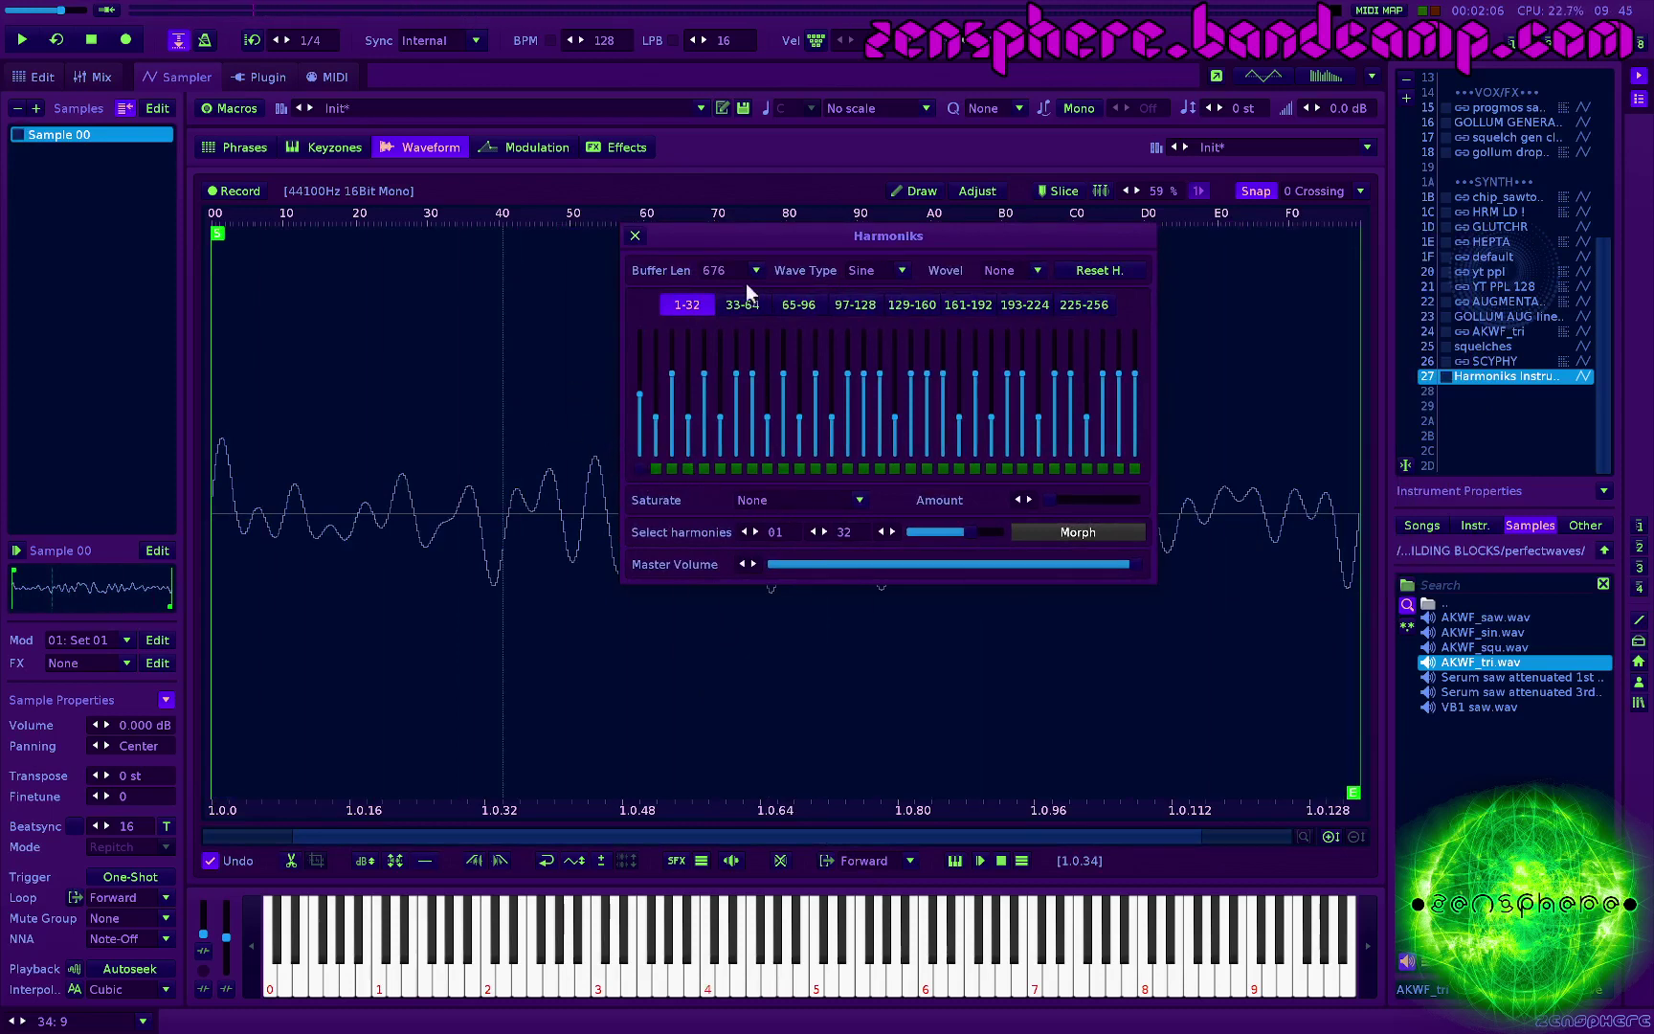
{"action": "scroll", "coordinate": [728, 267], "scroll_direction": "down", "scroll_amount": 1}
{"action": "key", "text": "z"}
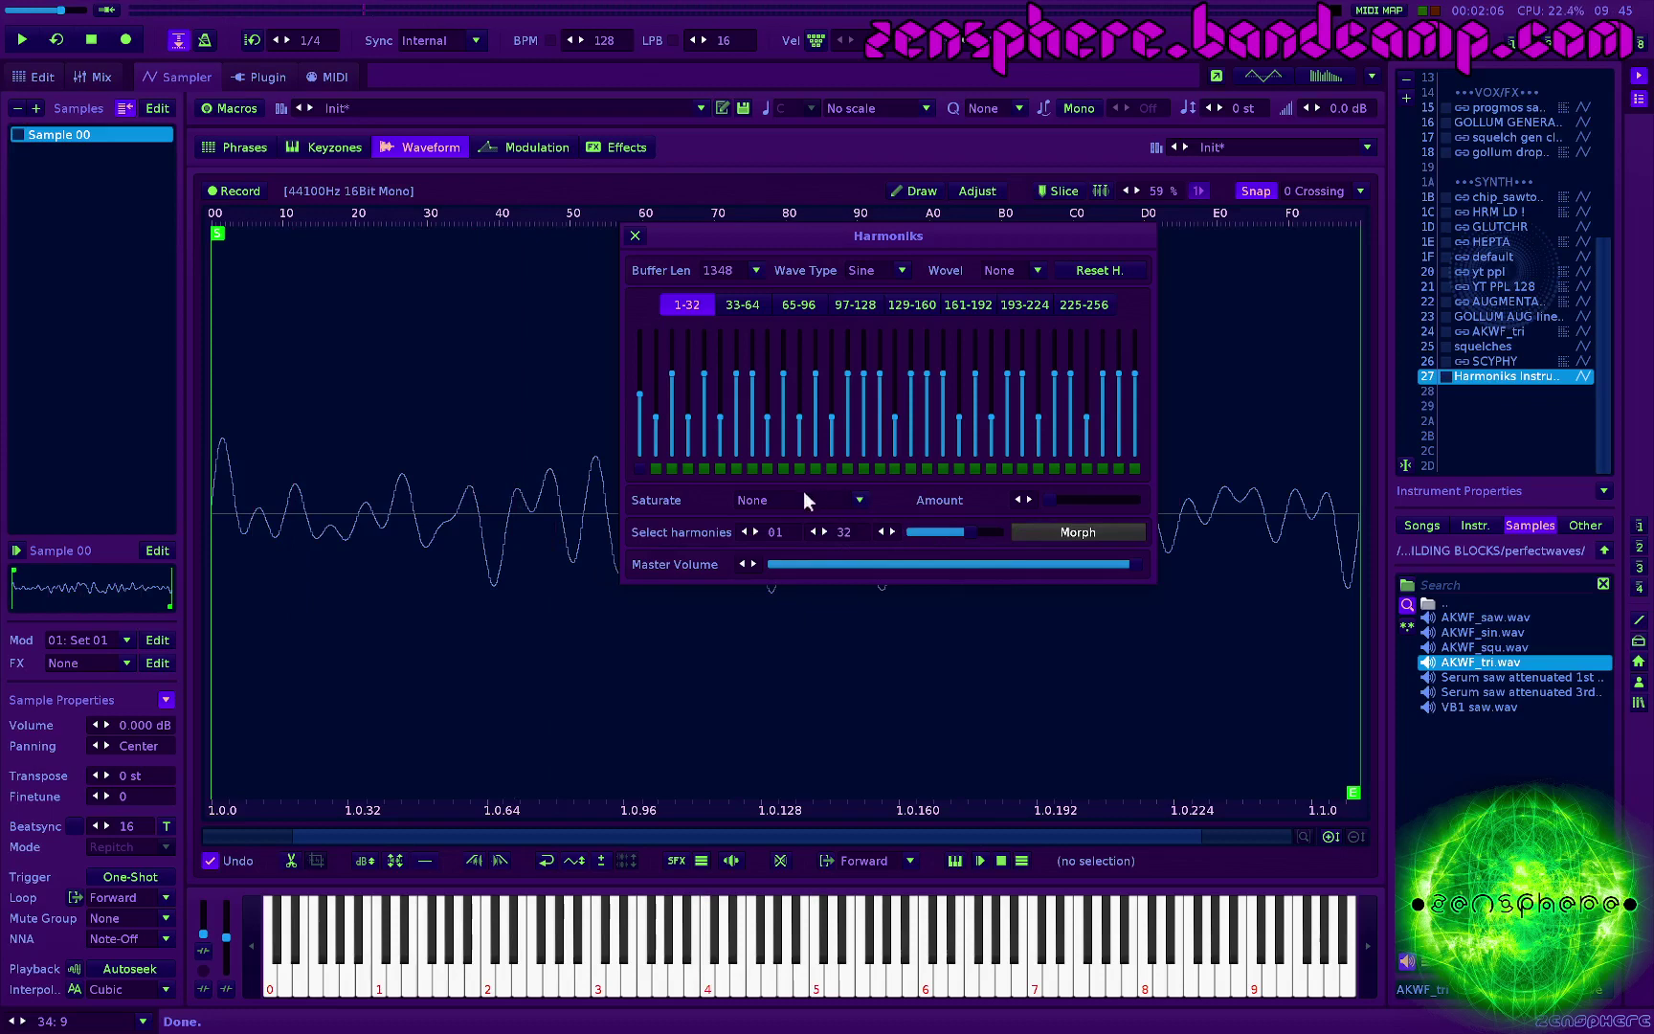
Step: Dial in the Saturate distortion amount to square the wave, then close Harmoniks
{"action": "scroll", "coordinate": [802, 493], "scroll_direction": "down", "scroll_amount": 1}
{"action": "left_click", "coordinate": [1101, 498]}
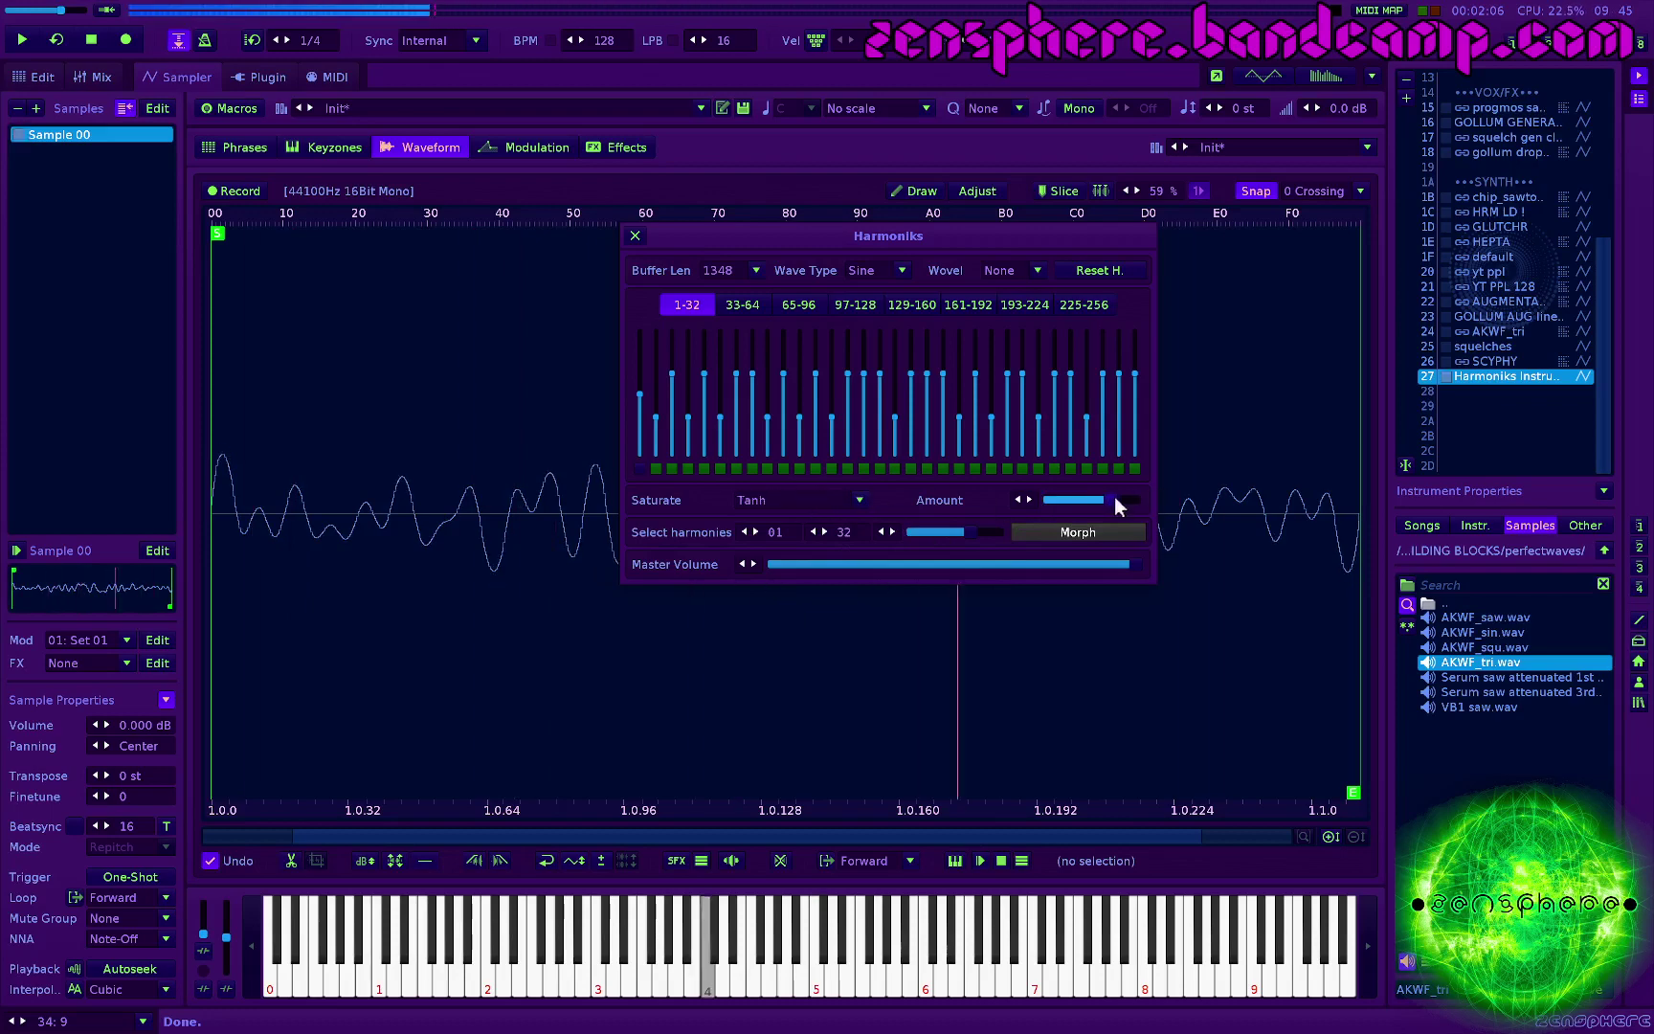
{"action": "left_click_drag", "start_coordinate": [1117, 498], "coordinate": [1108, 498]}
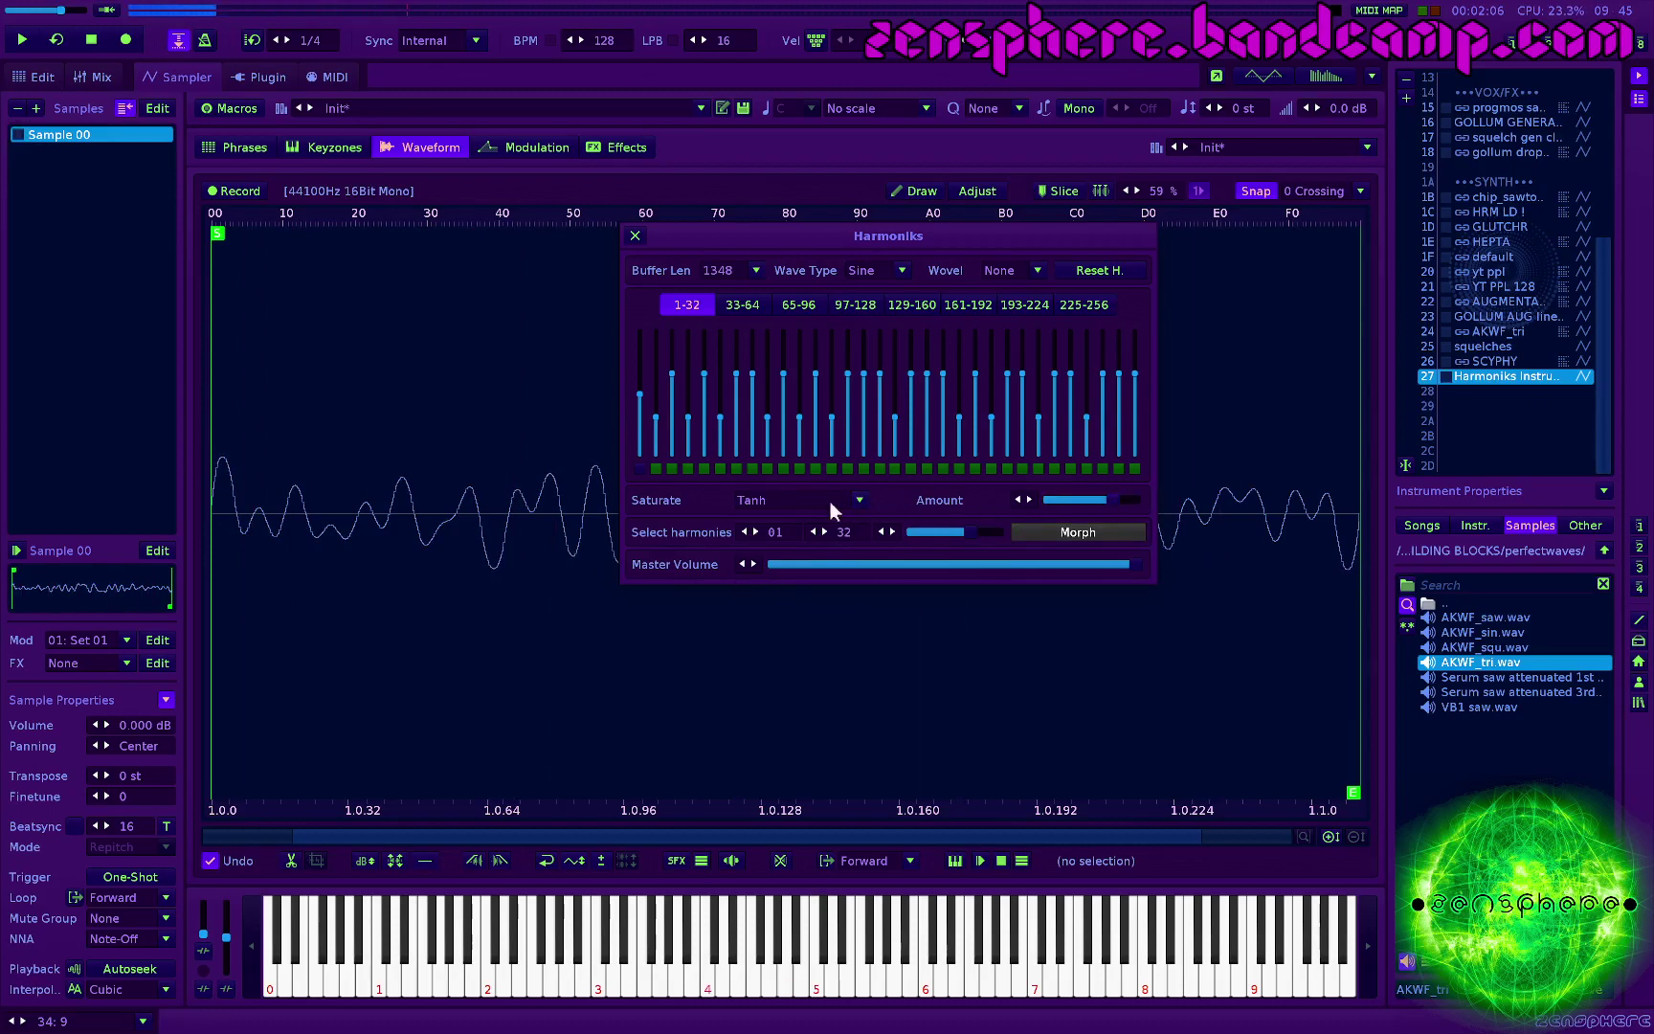
{"action": "scroll", "coordinate": [797, 499], "scroll_direction": "down", "scroll_amount": 1}
{"action": "left_click", "coordinate": [1086, 502]}
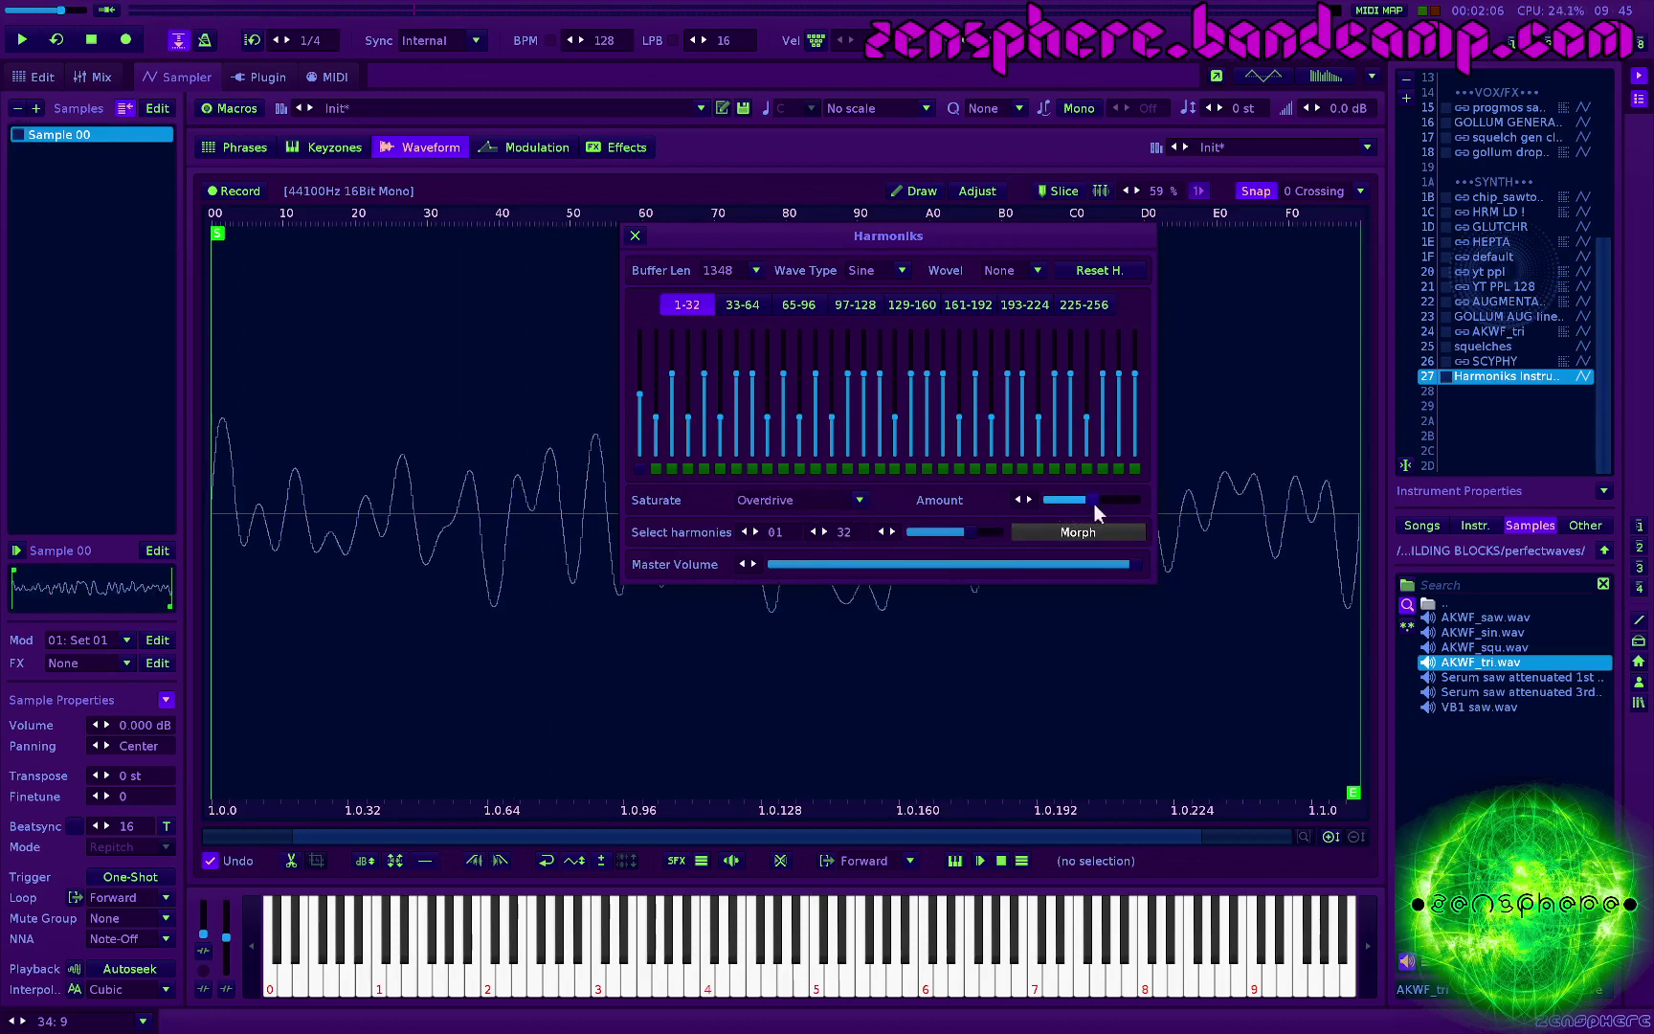
{"action": "scroll", "coordinate": [783, 502], "scroll_direction": "down", "scroll_amount": 1}
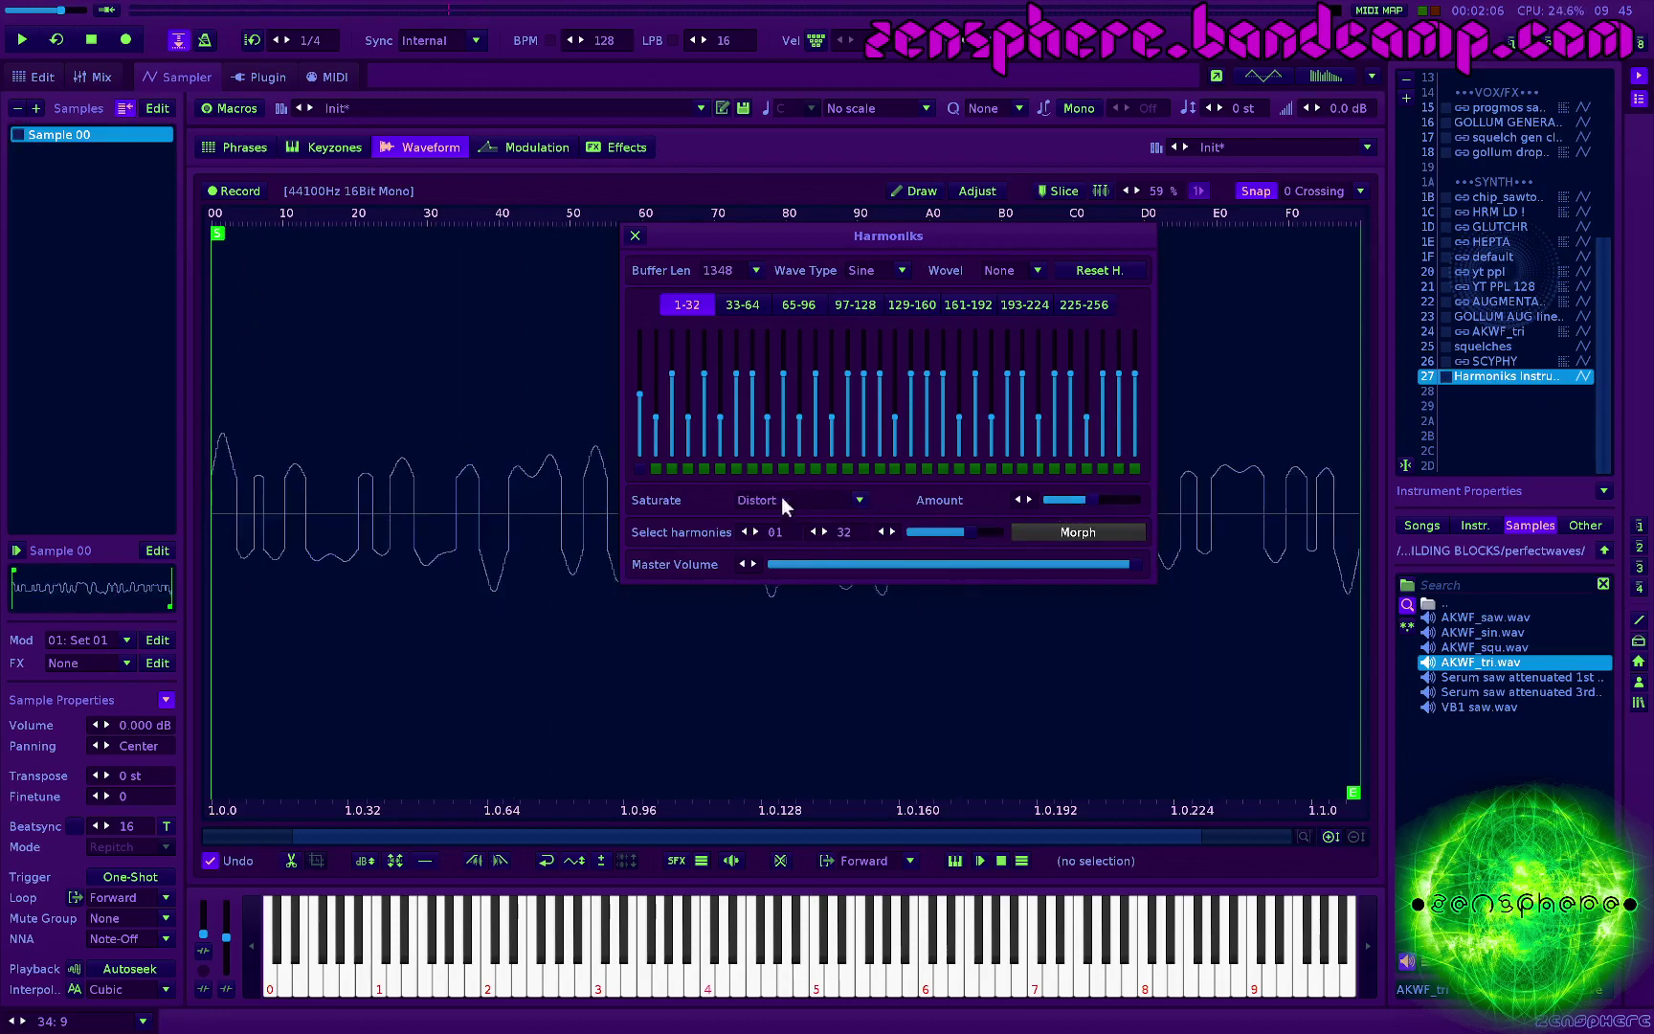
{"action": "left_click", "coordinate": [1062, 499]}
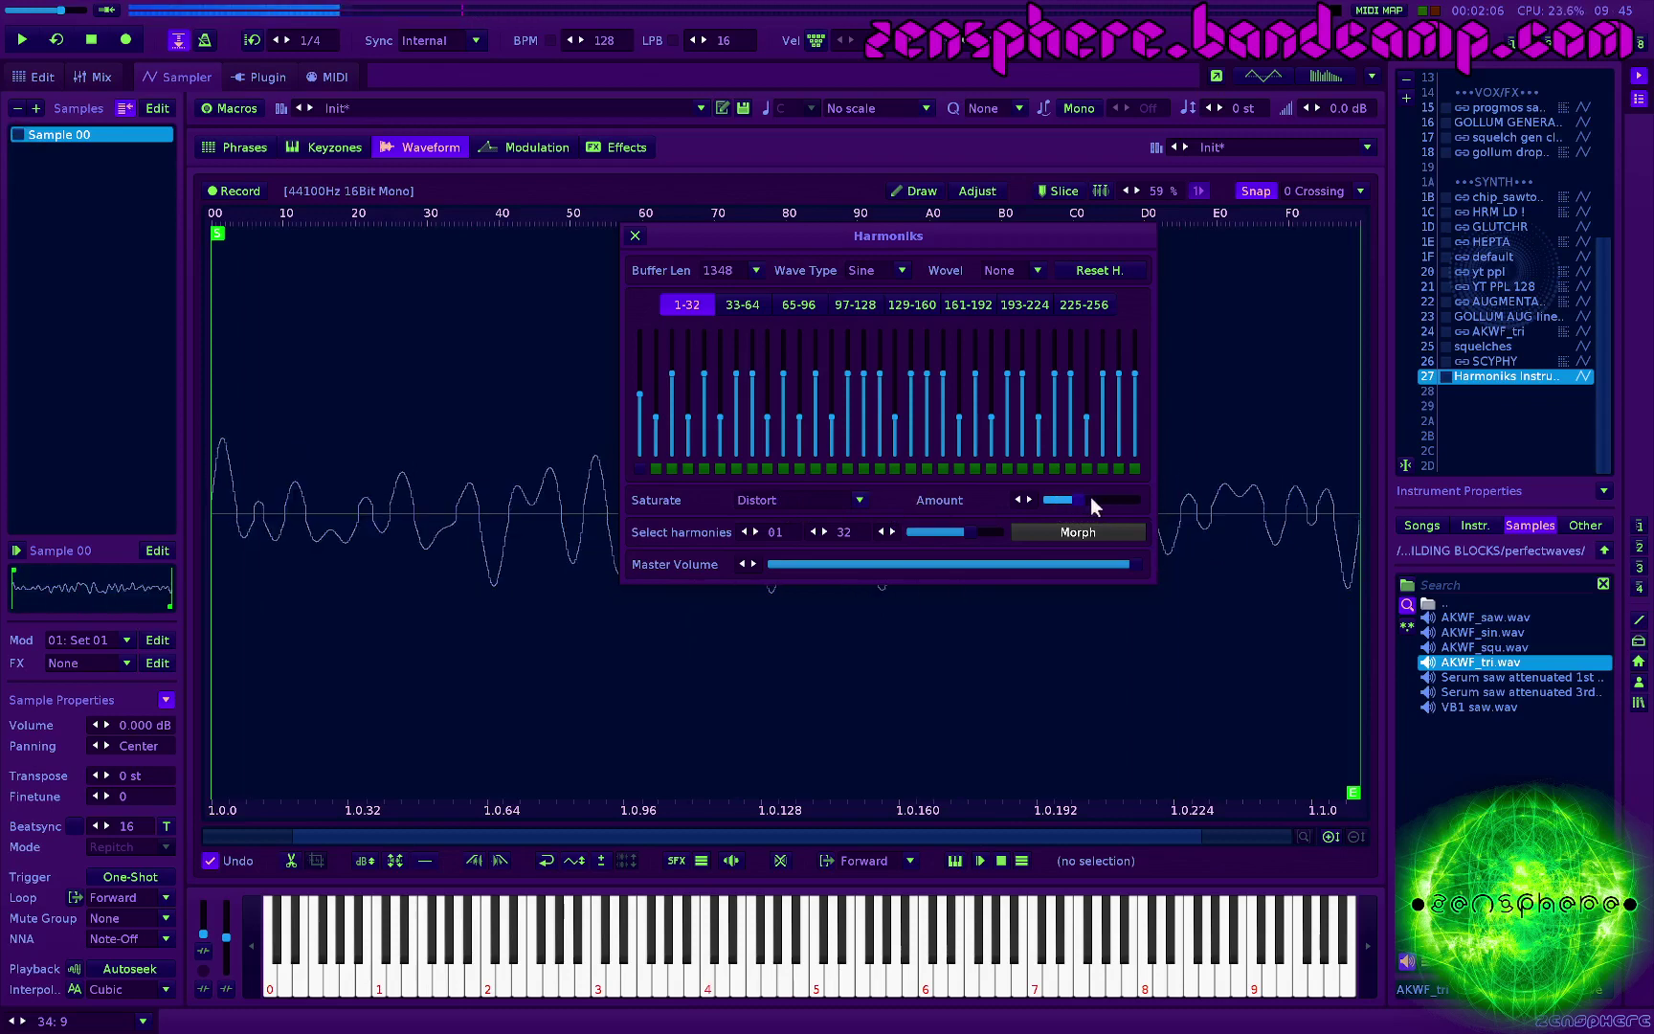
{"action": "left_click", "coordinate": [1090, 499]}
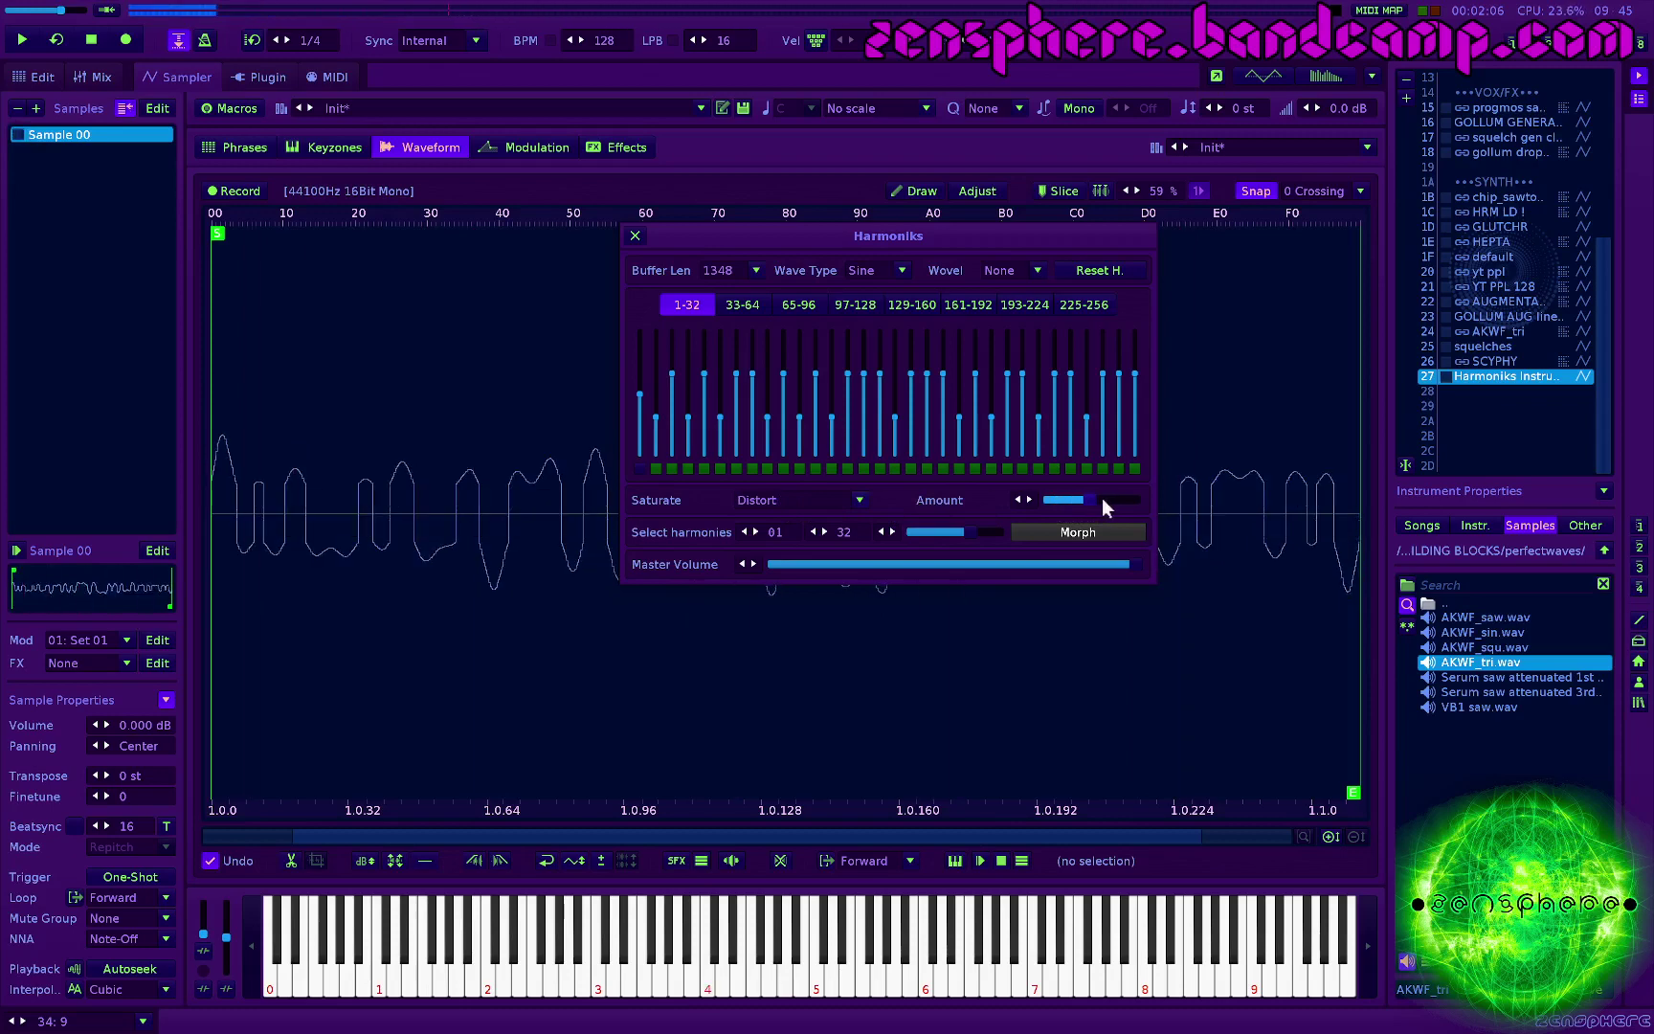
{"action": "left_click", "coordinate": [1102, 498]}
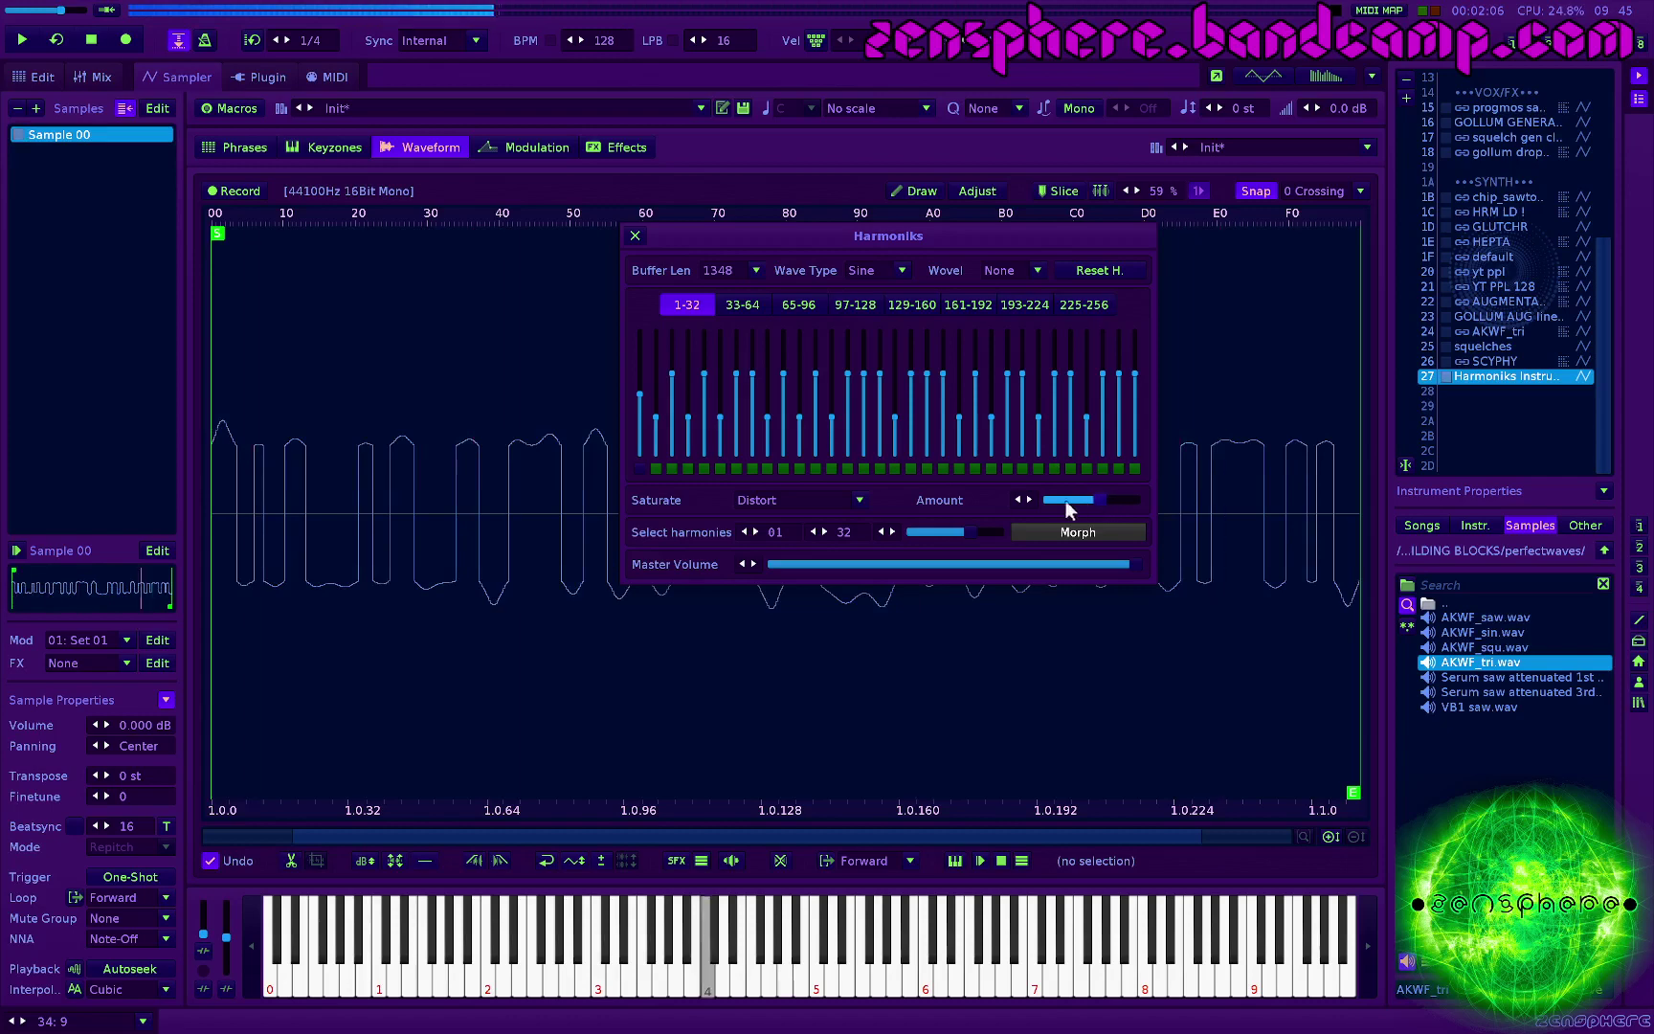
{"action": "left_click", "coordinate": [635, 237]}
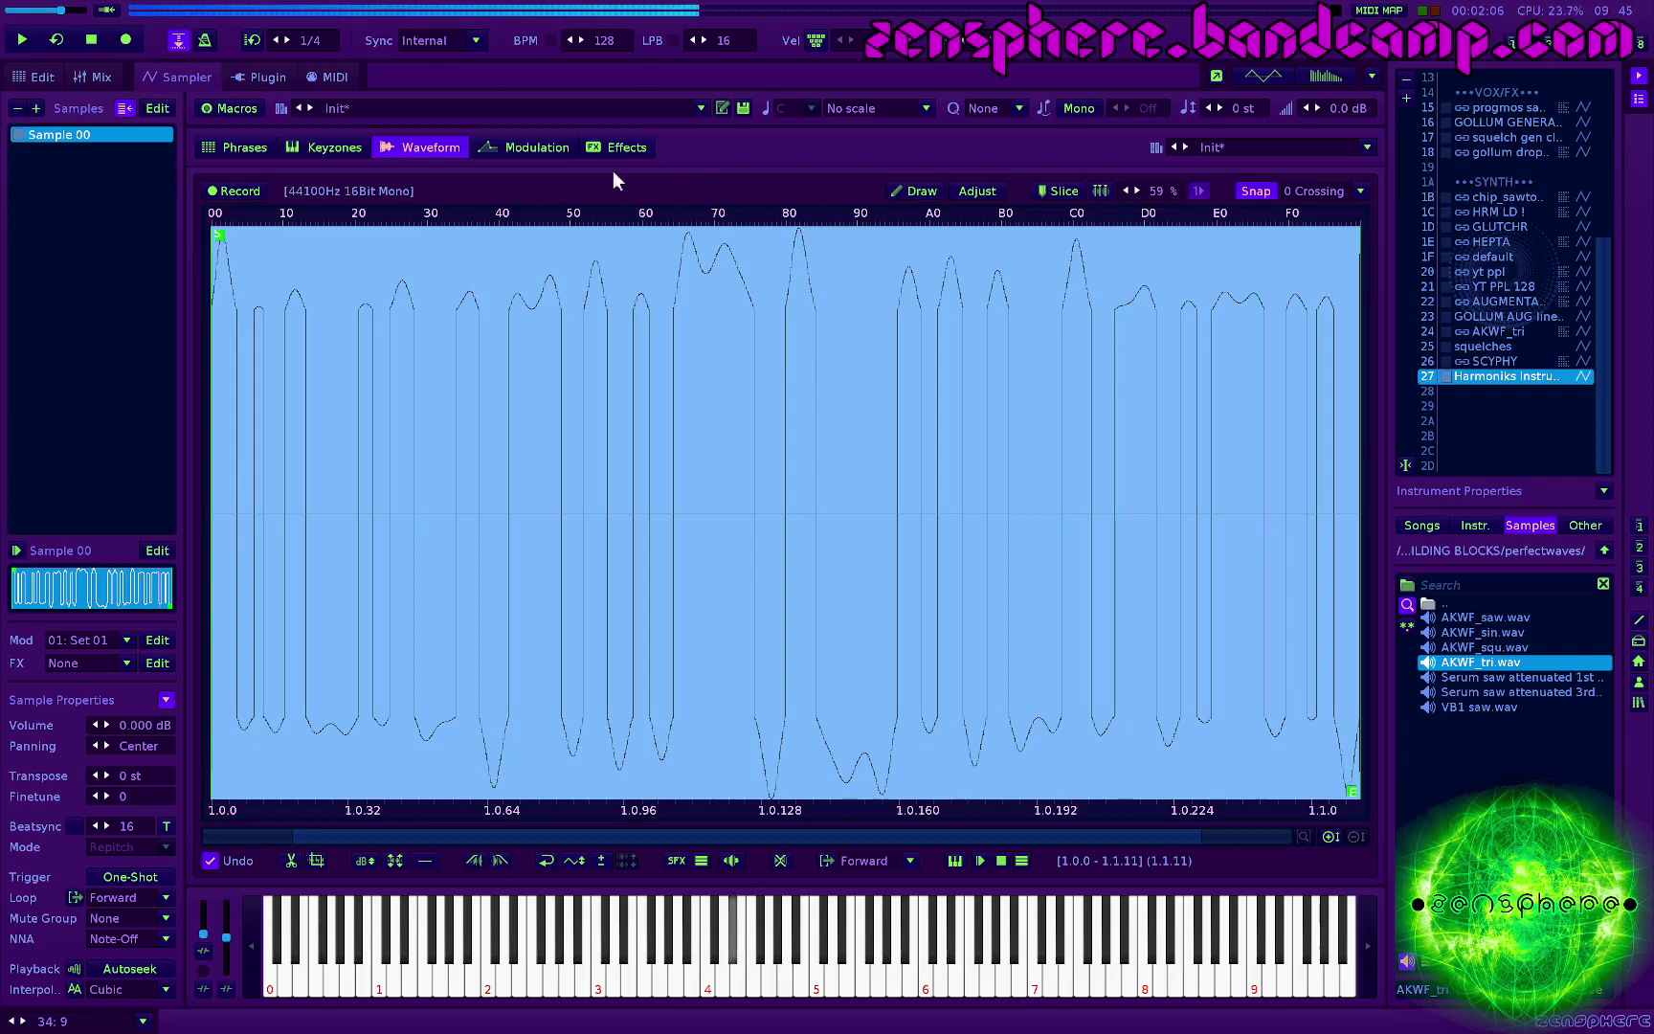
Step: Choose the BP Clean filter and add a frequency LFO at 1.06 Hz, amplitude 0.215
{"action": "left_click", "coordinate": [534, 144]}
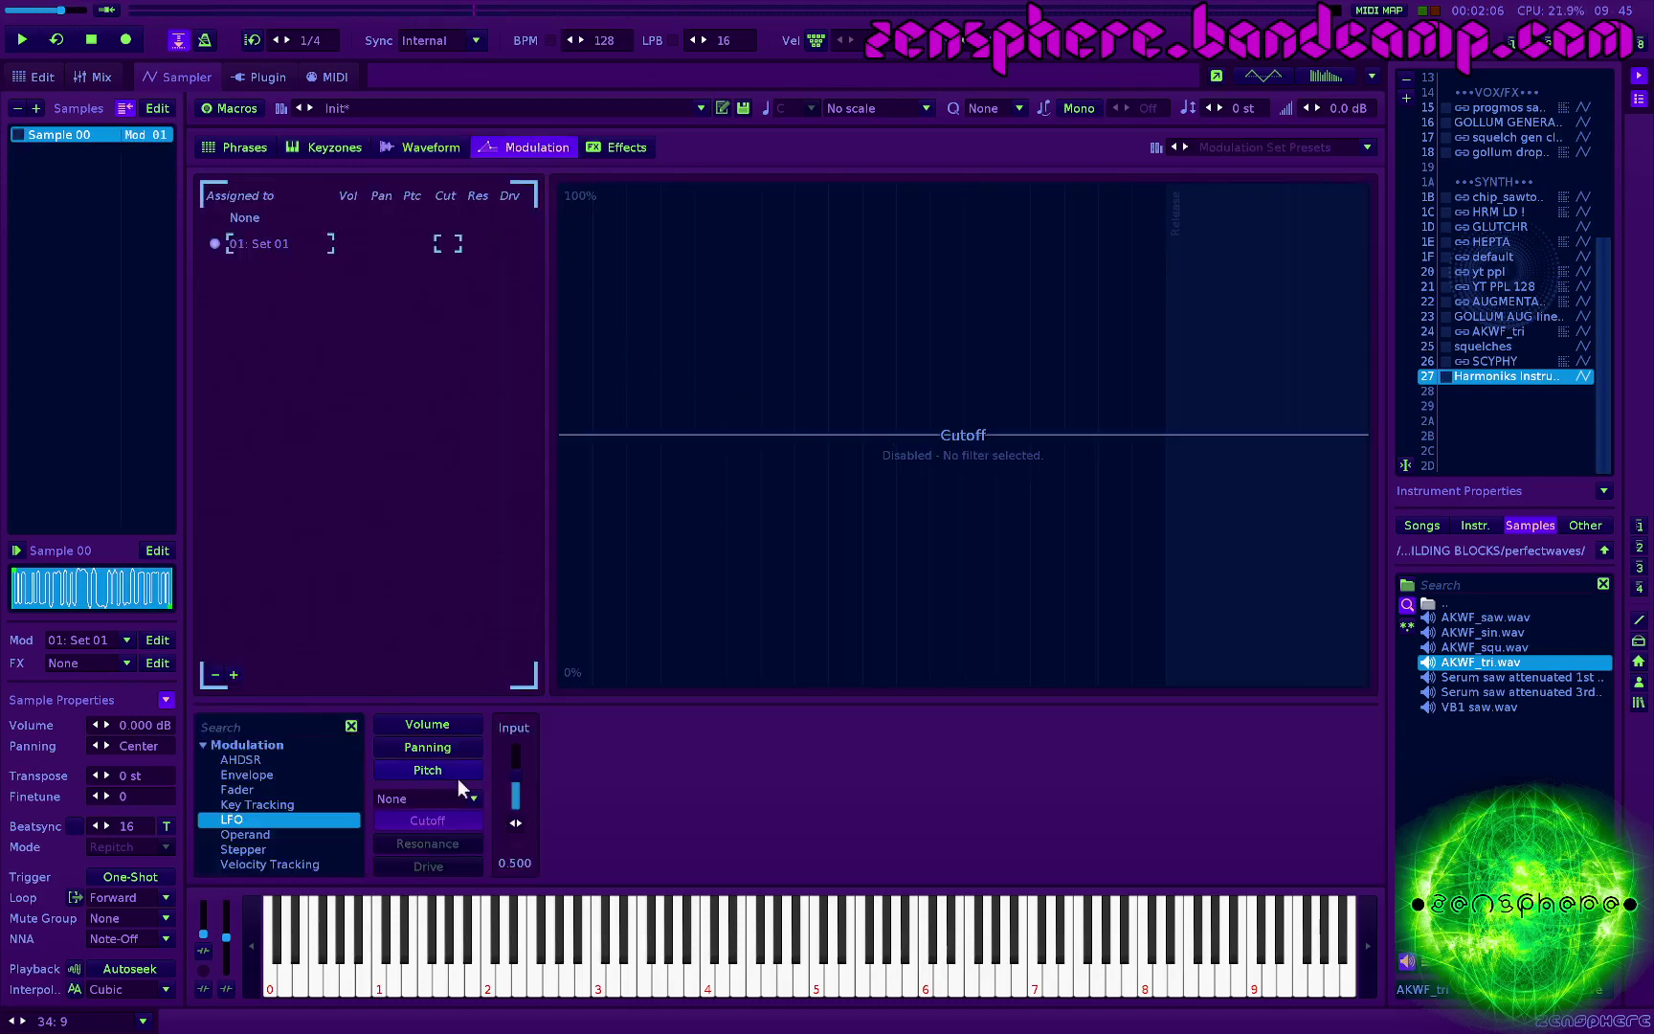
{"action": "left_click", "coordinate": [418, 798]}
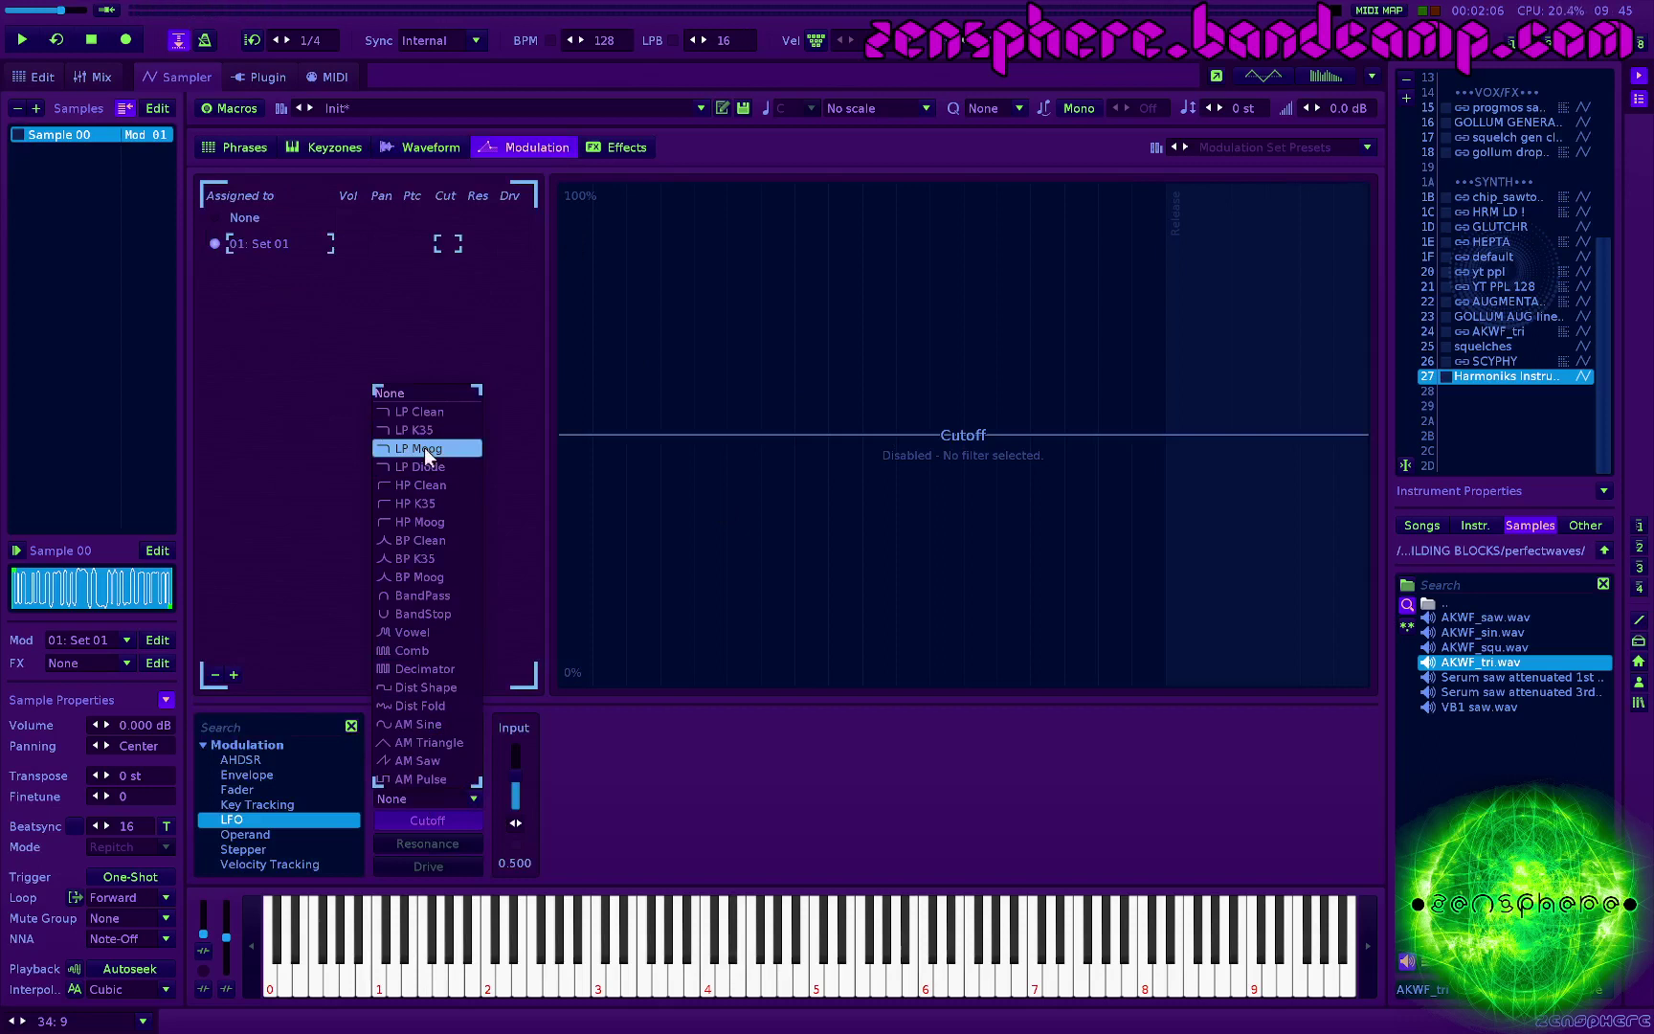
{"action": "left_click", "coordinate": [418, 541]}
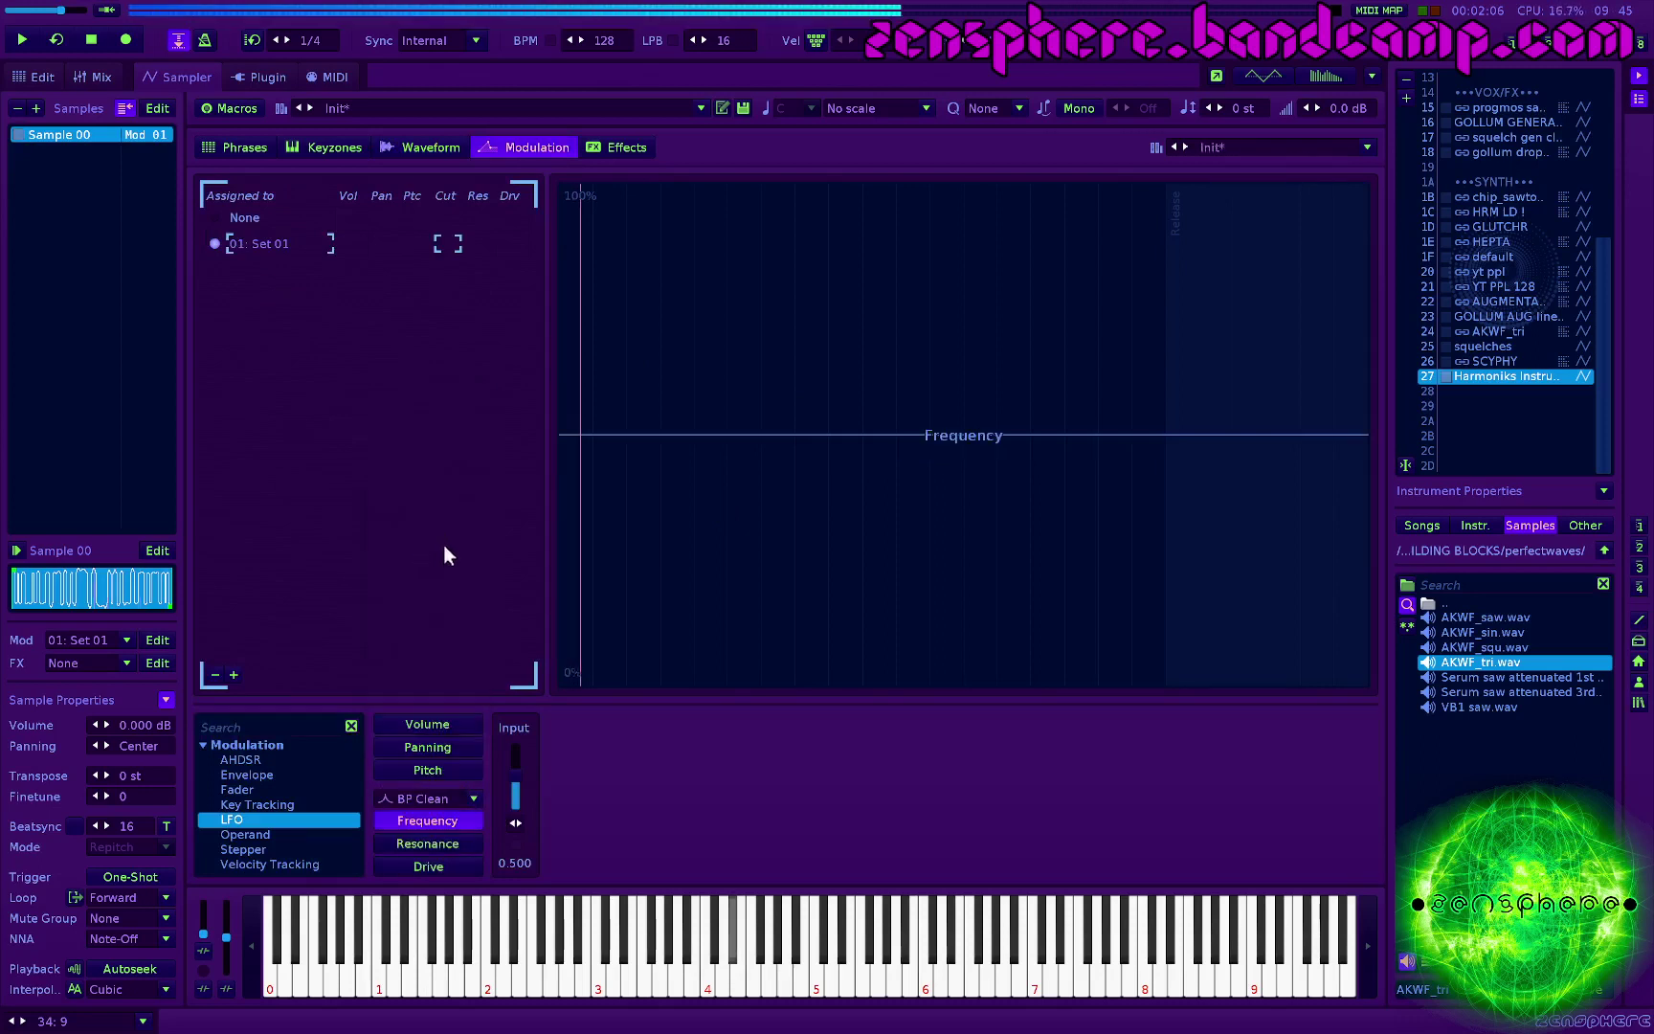
{"action": "double_click", "coordinate": [263, 822]}
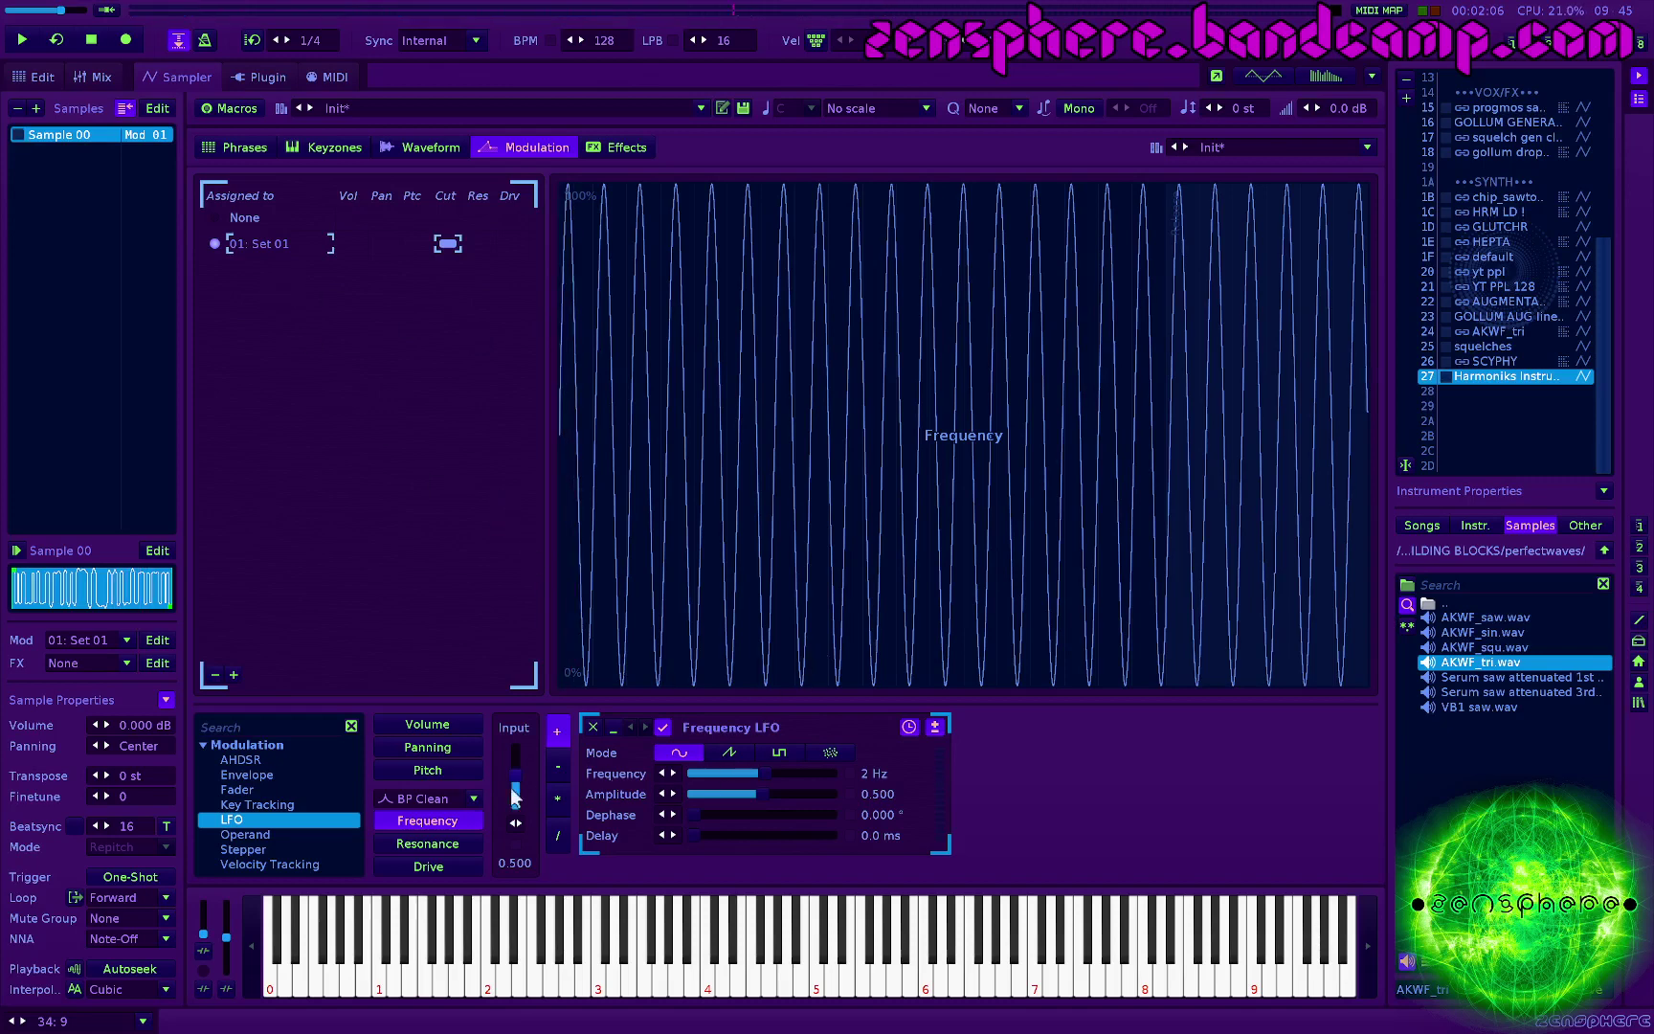
{"action": "left_click", "coordinate": [723, 796]}
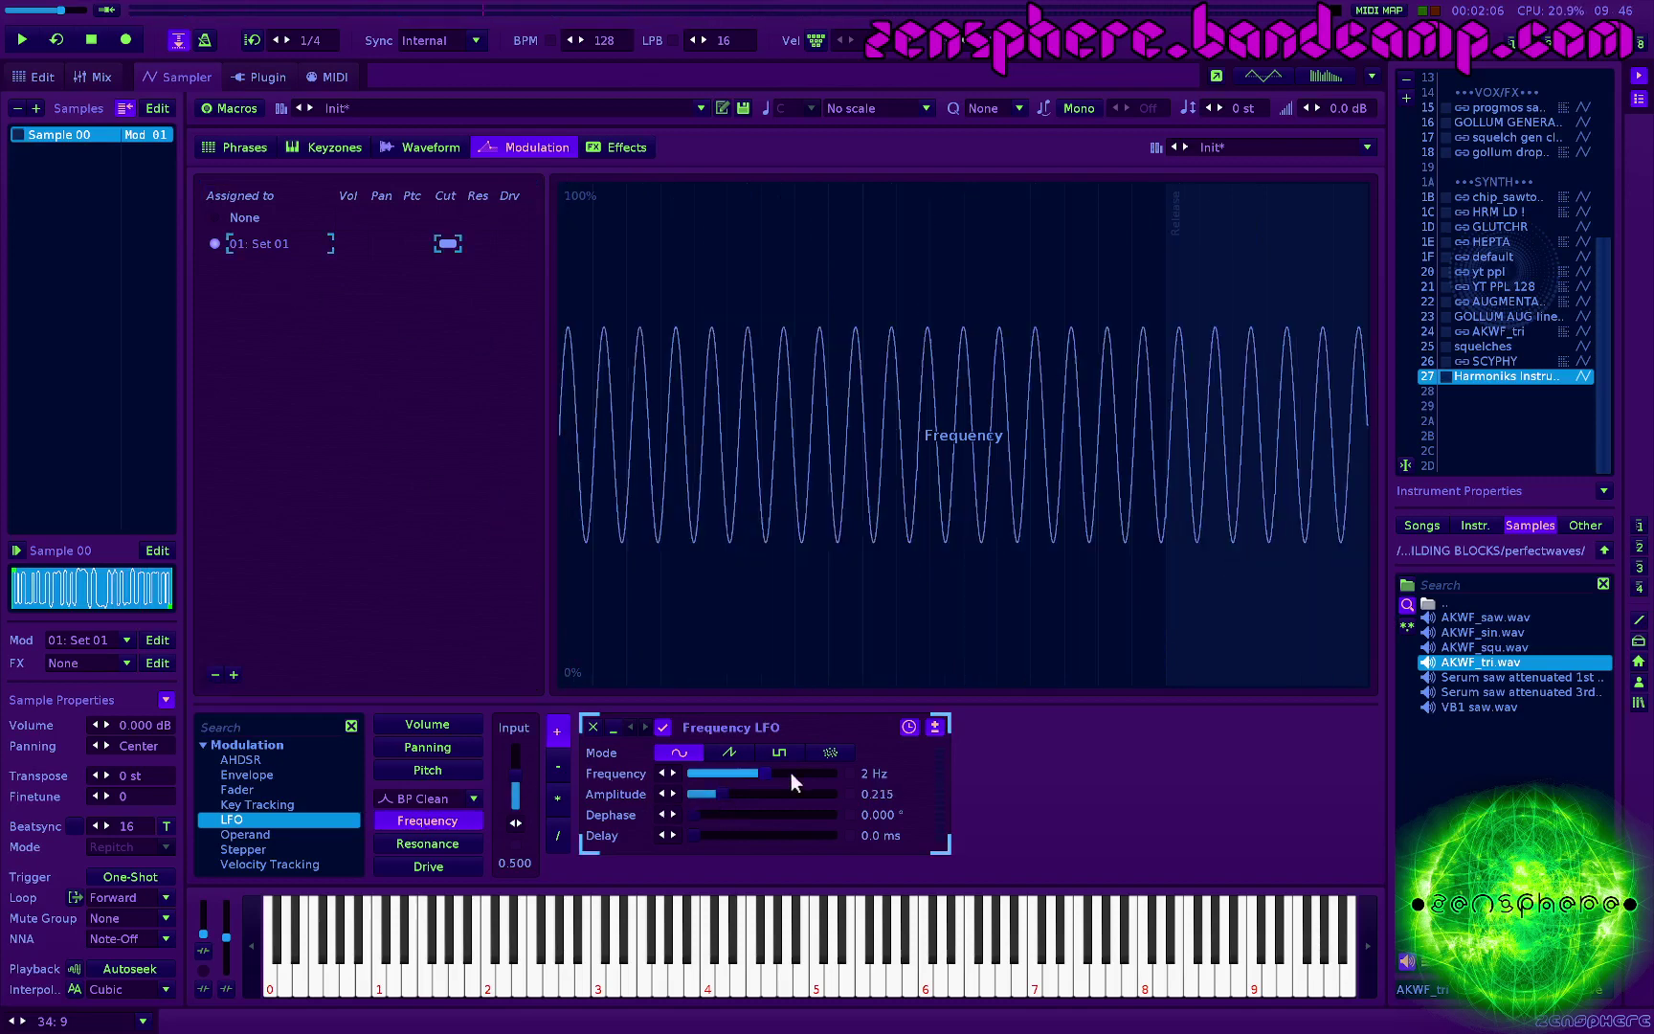
{"action": "left_click_drag", "start_coordinate": [791, 772], "coordinate": [705, 772]}
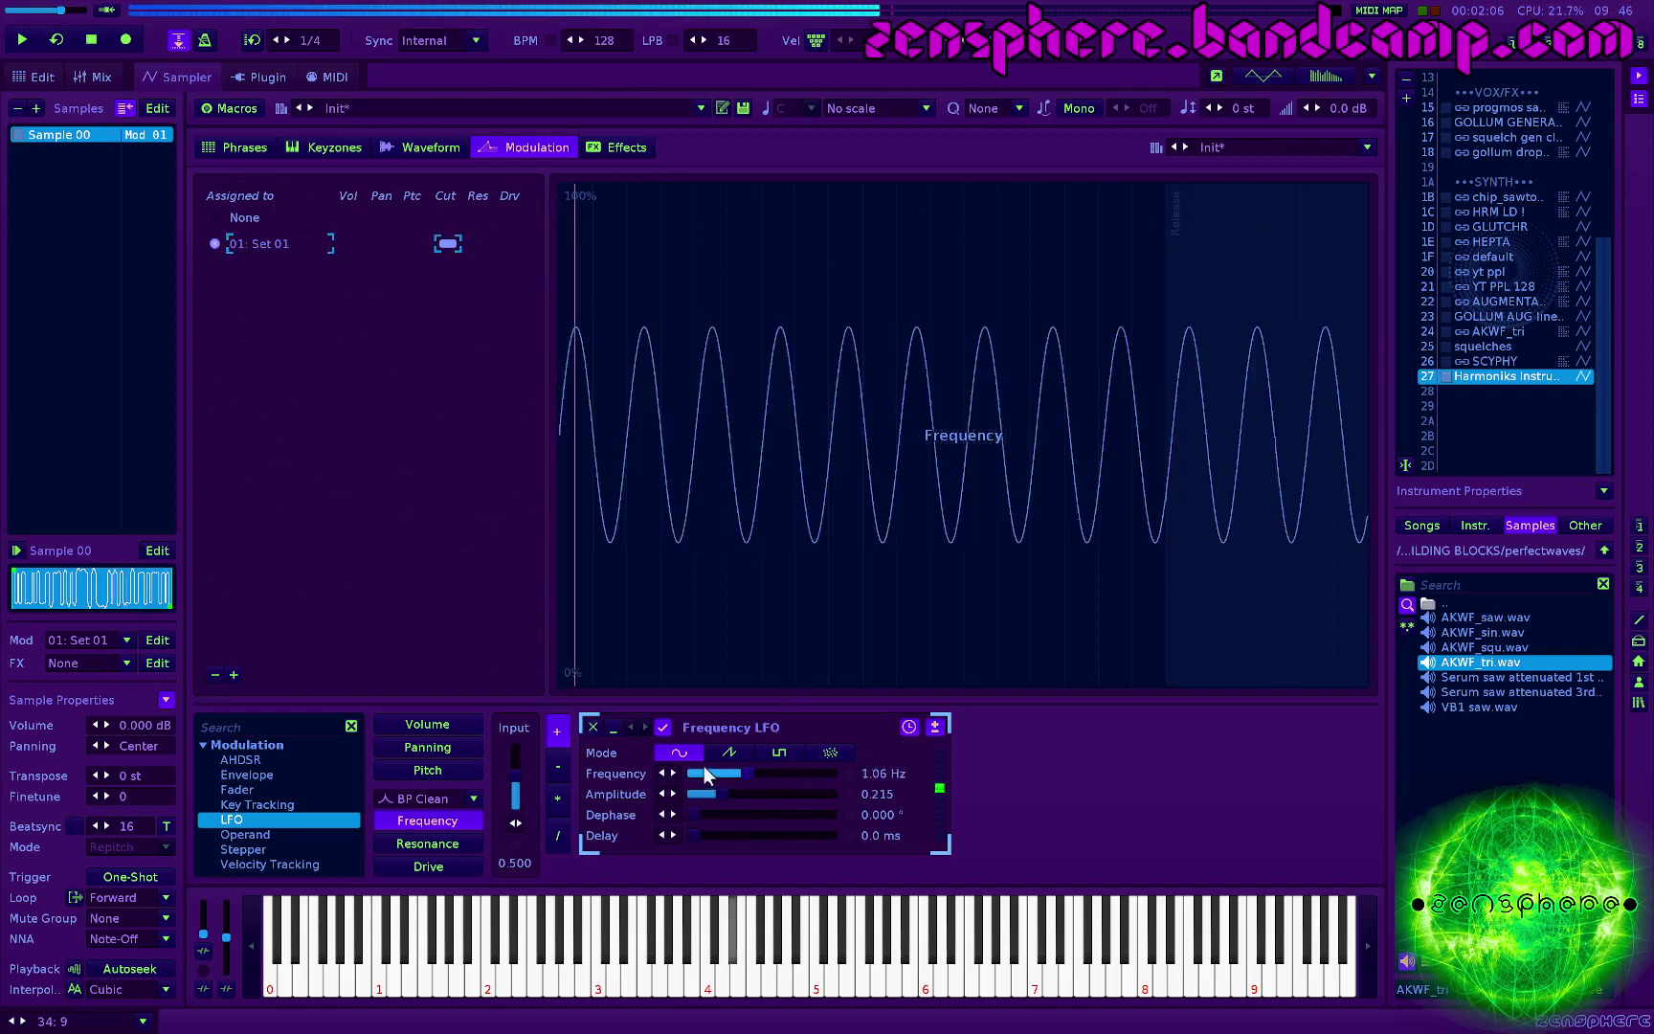
Step: Add a second frequency LFO in random mode at 0.00195 Hz and audition a note
{"action": "double_click", "coordinate": [269, 819]}
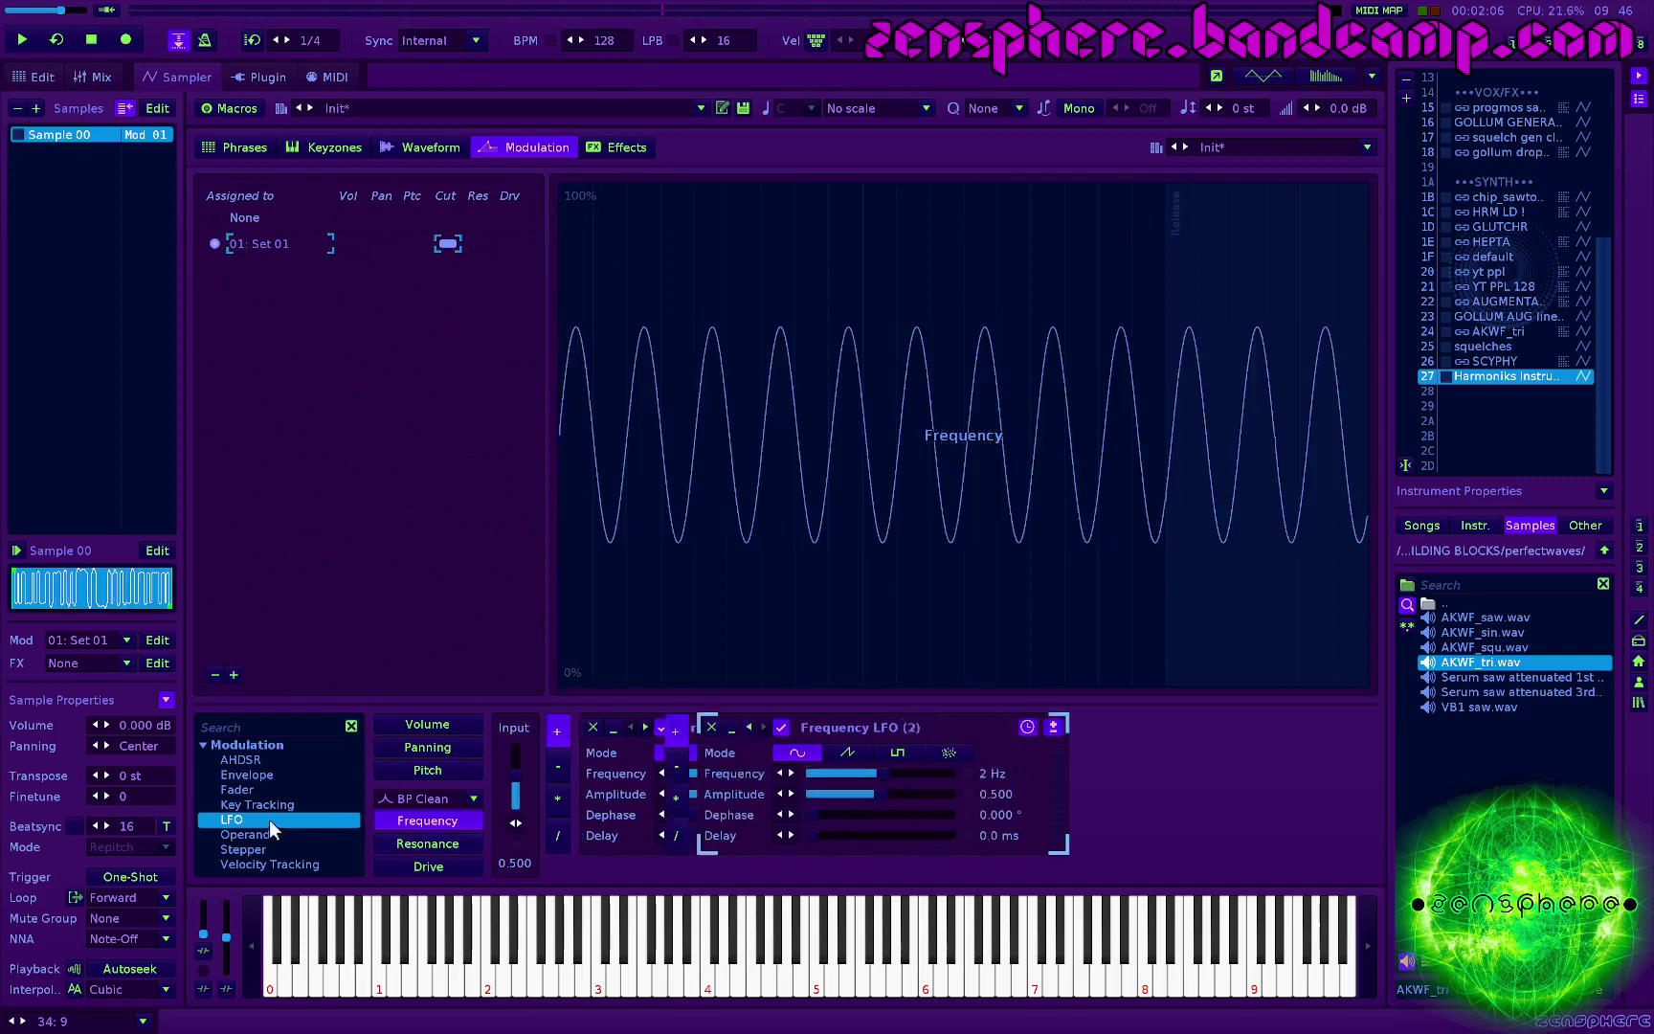
{"action": "left_click", "coordinate": [1232, 751]}
{"action": "mouse_move", "coordinate": [1178, 774]}
{"action": "left_mouse_down"}
{"action": "mouse_move", "coordinate": [1103, 775]}
{"action": "mouse_move", "coordinate": [1154, 792]}
{"action": "left_mouse_up"}
{"action": "key", "text": "d"}
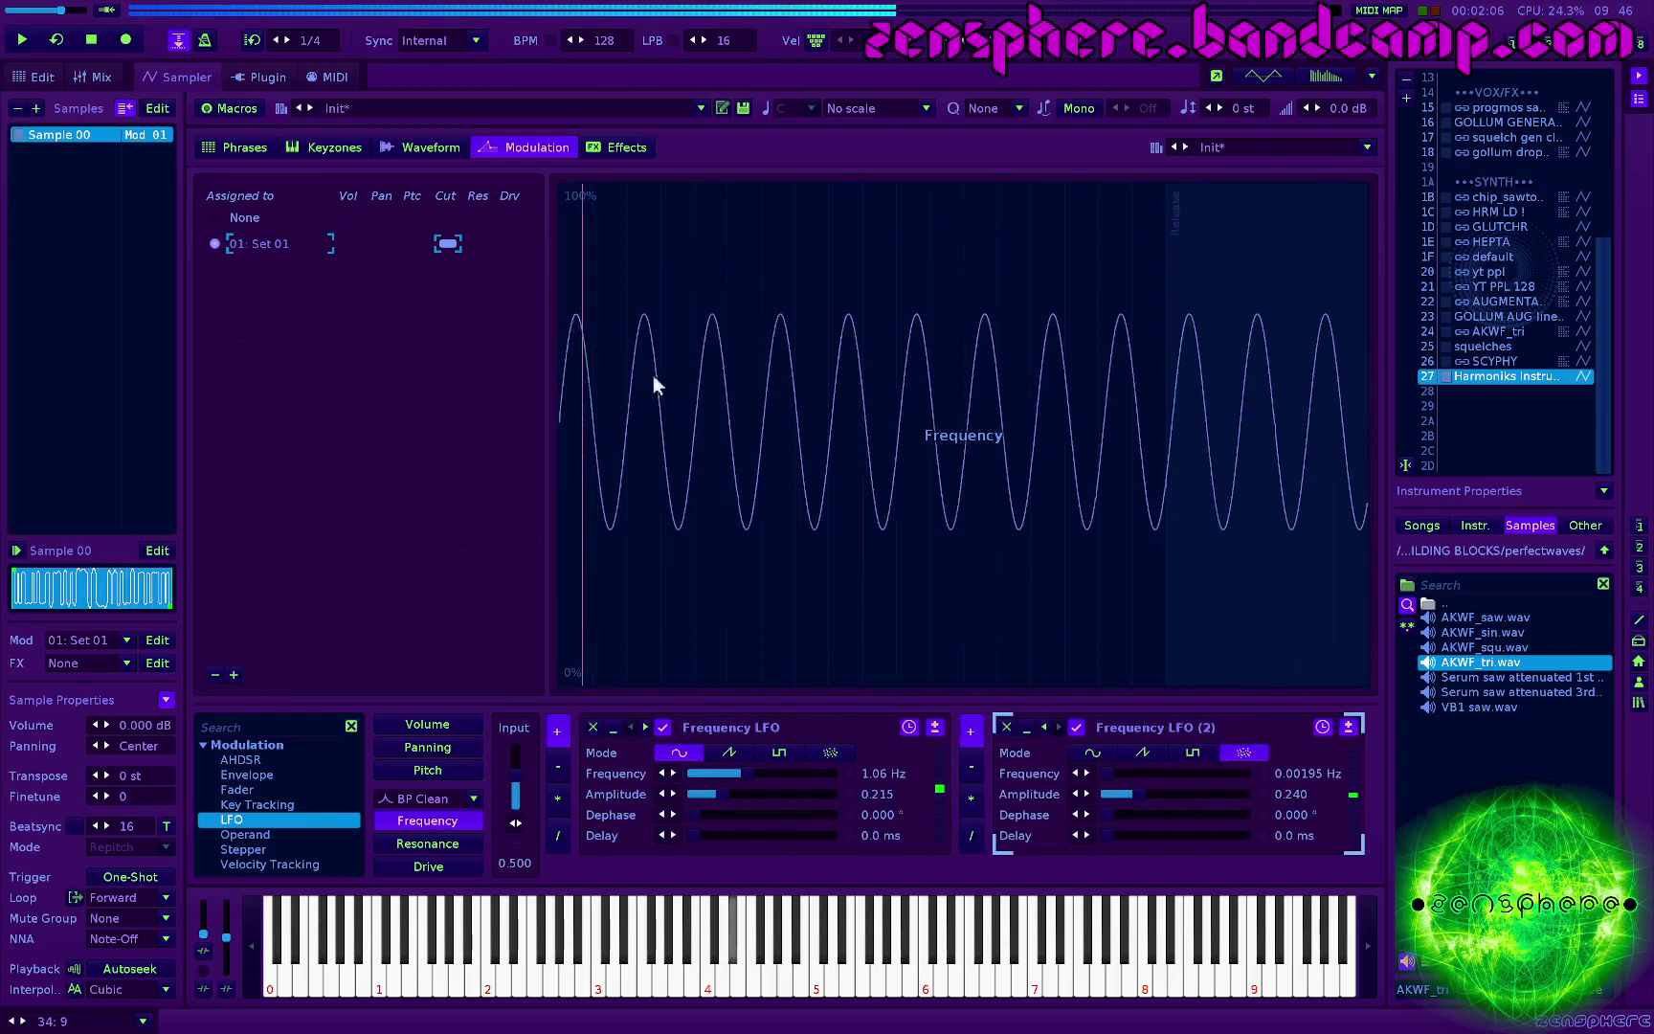
{"action": "left_click", "coordinate": [215, 108]}
Step: Map the first LFO's Dephase parameter to Macro 1
{"action": "left_click", "coordinate": [249, 169]}
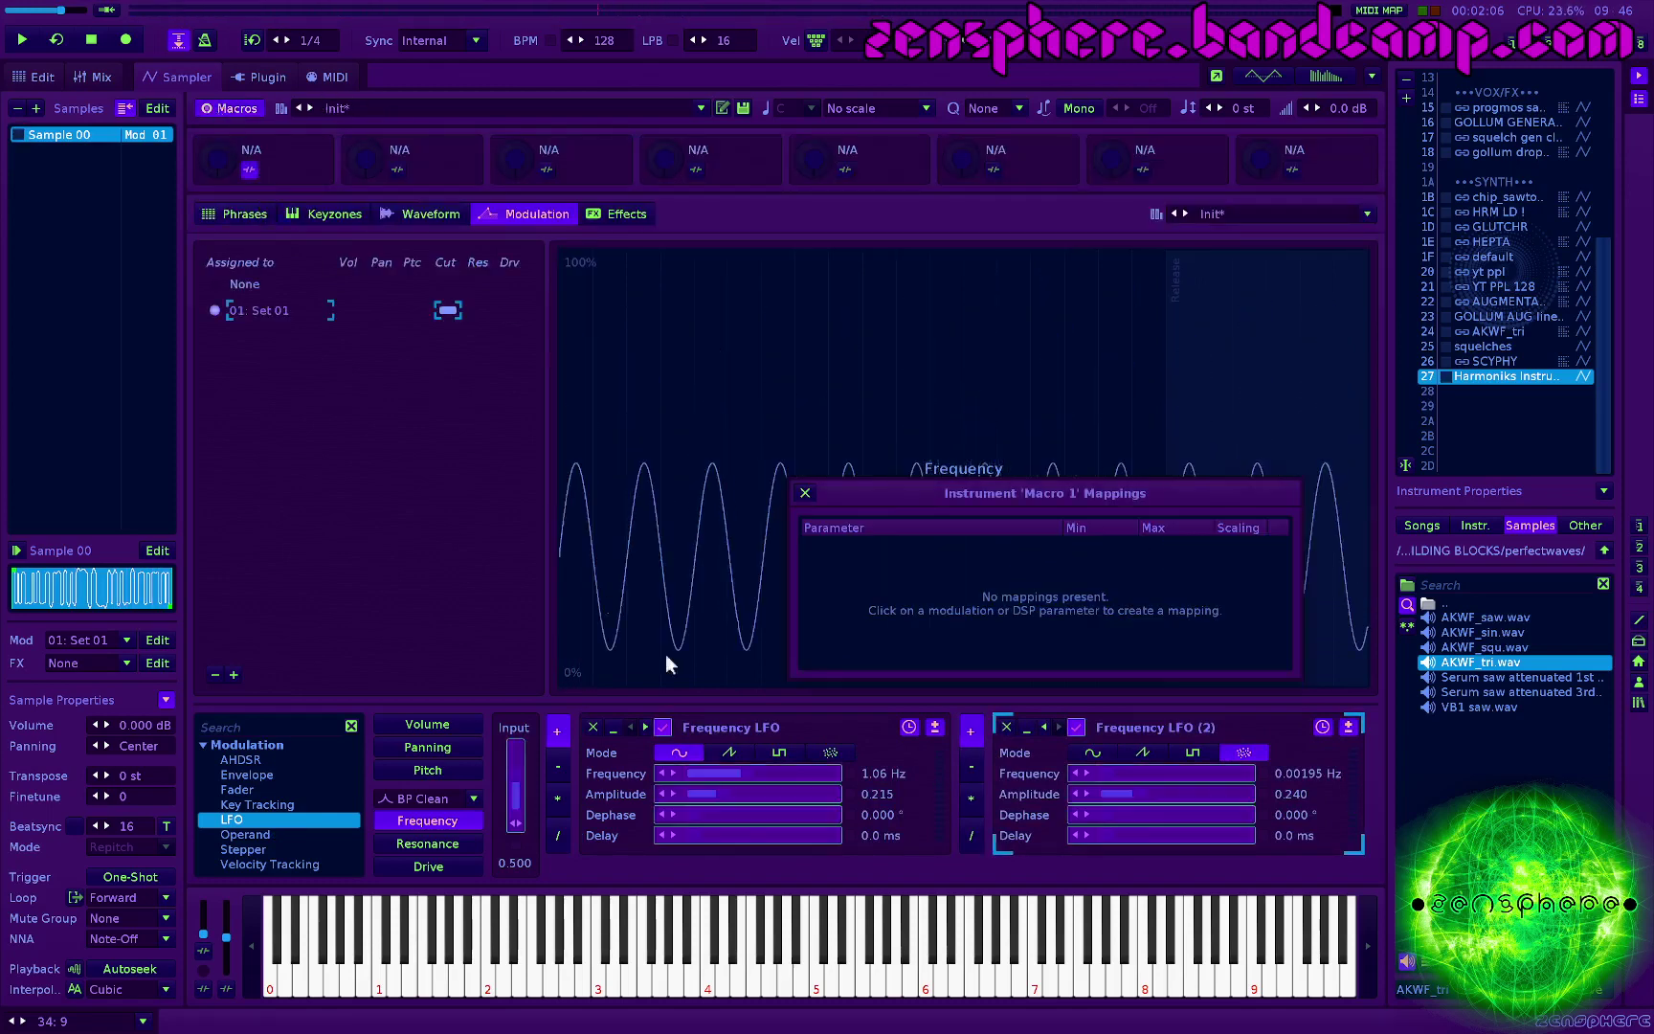
{"action": "left_click", "coordinate": [735, 815]}
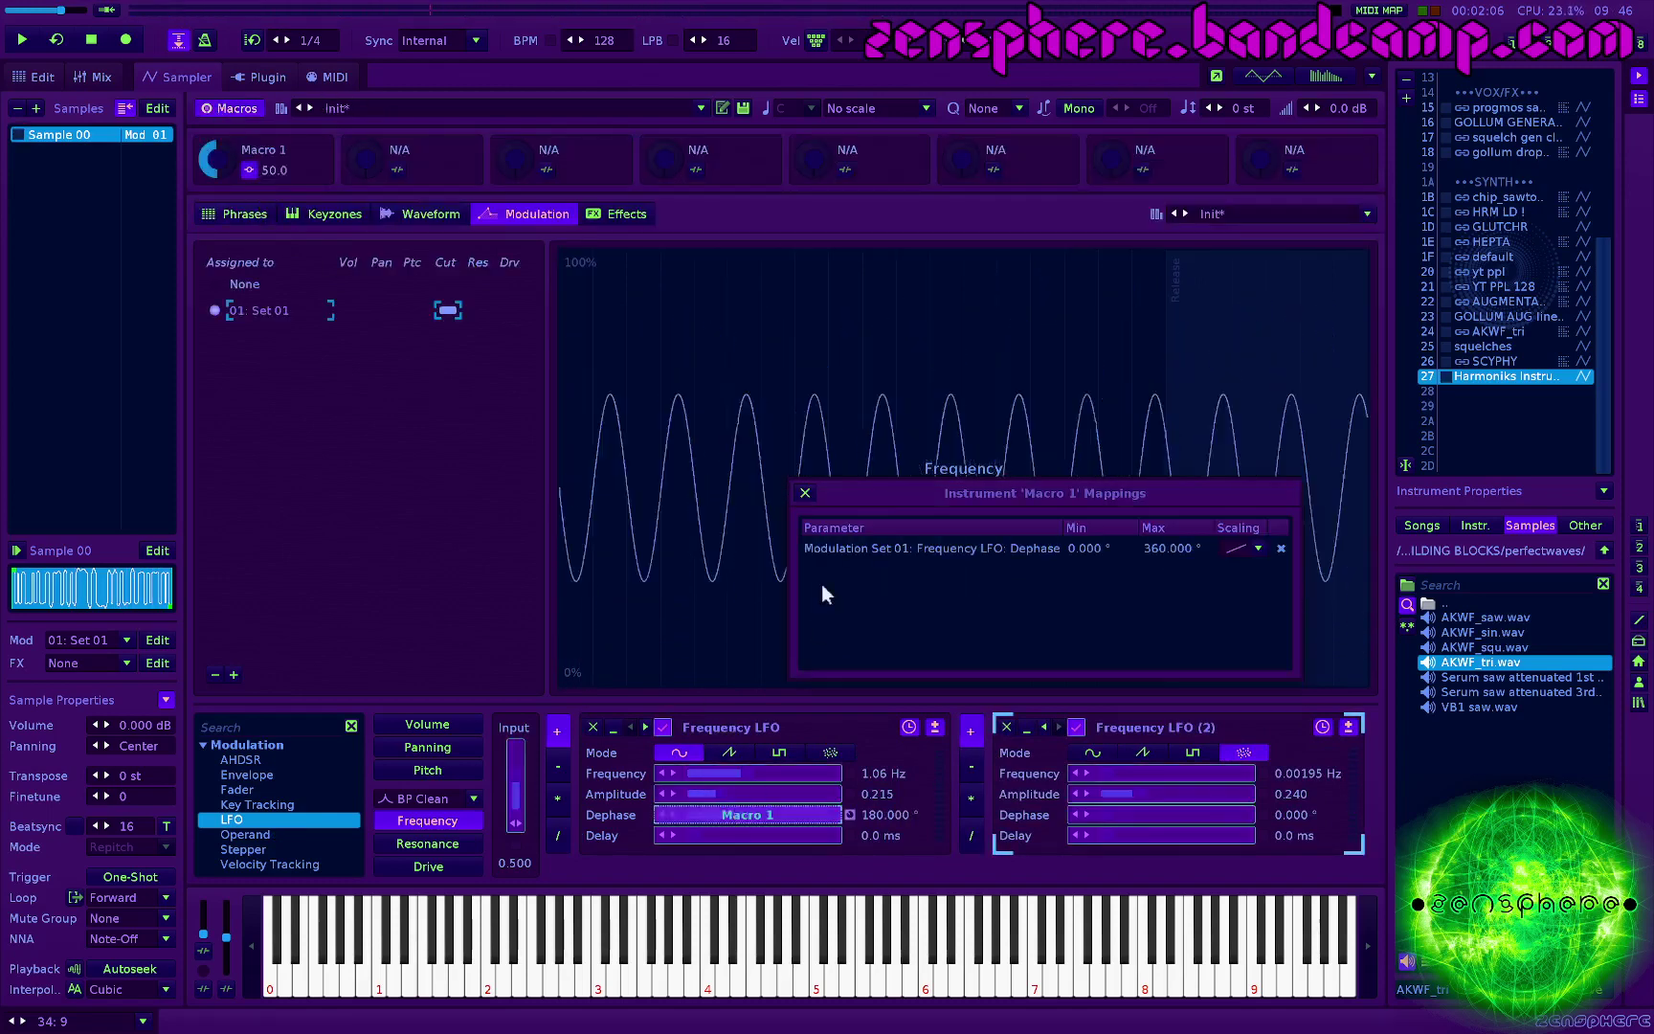
{"action": "left_click", "coordinate": [806, 494]}
Step: Add FX Chain 02 with a UTIL - MACRO CONTROL Doofer, its LFO amplitude at 100%
{"action": "left_click", "coordinate": [639, 217]}
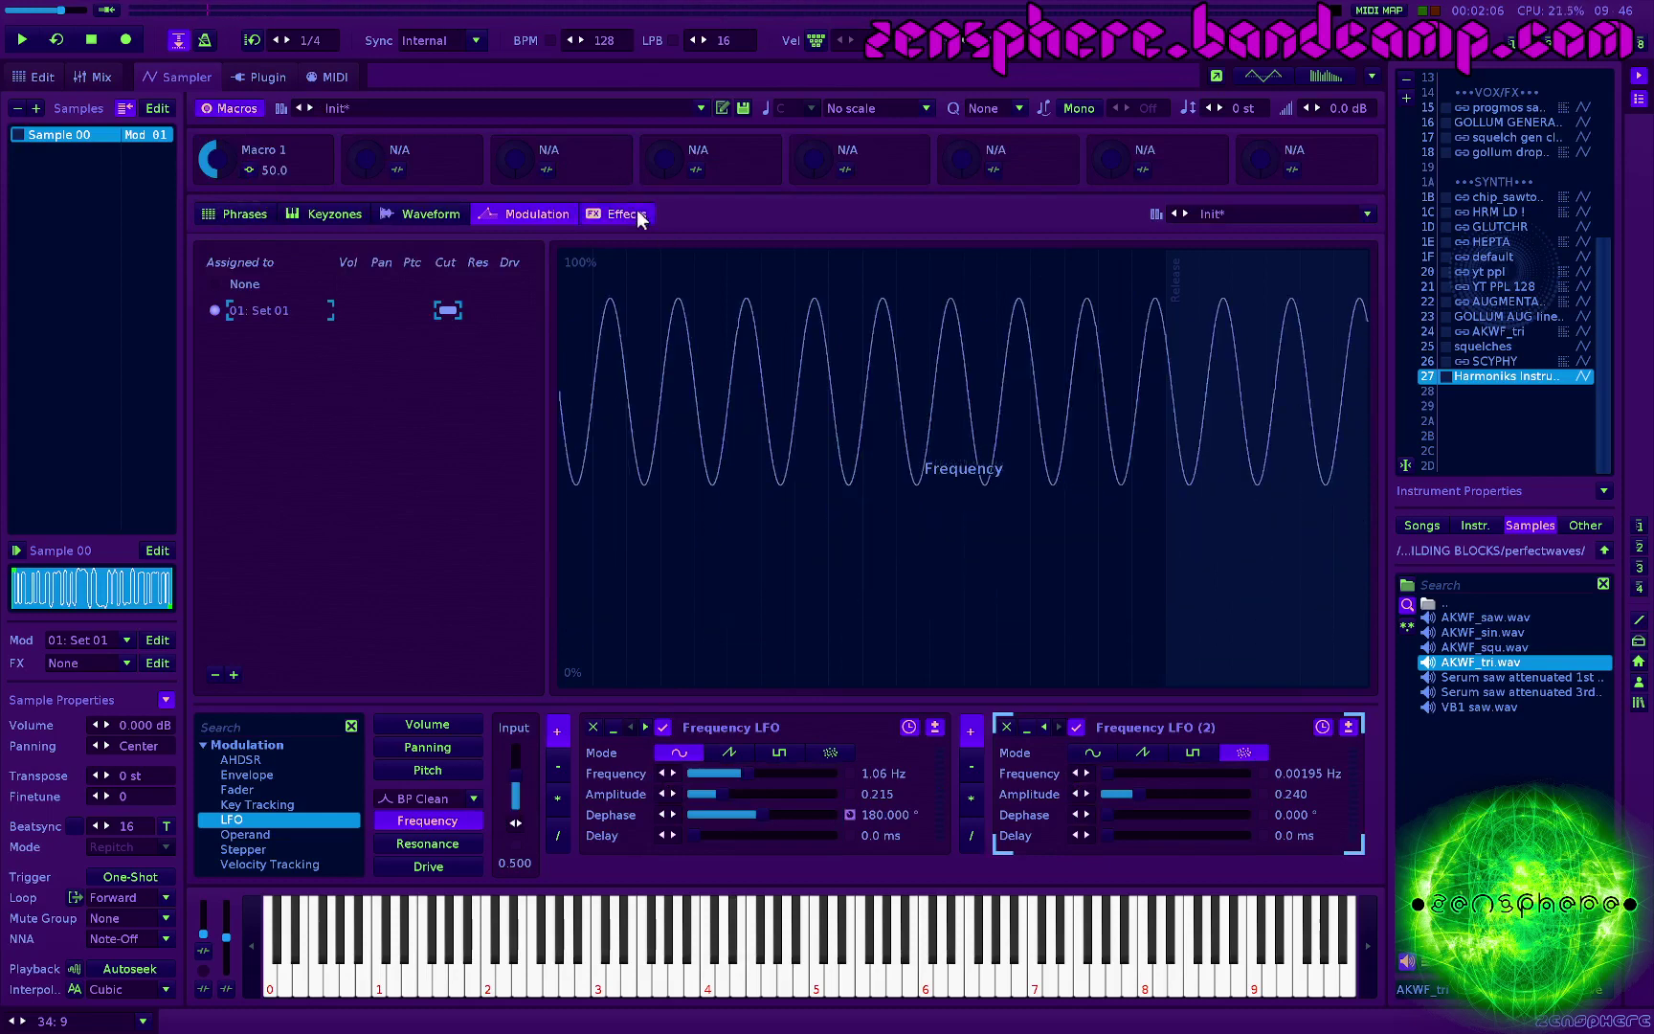
{"action": "left_click", "coordinate": [638, 216]}
{"action": "left_click", "coordinate": [806, 490]}
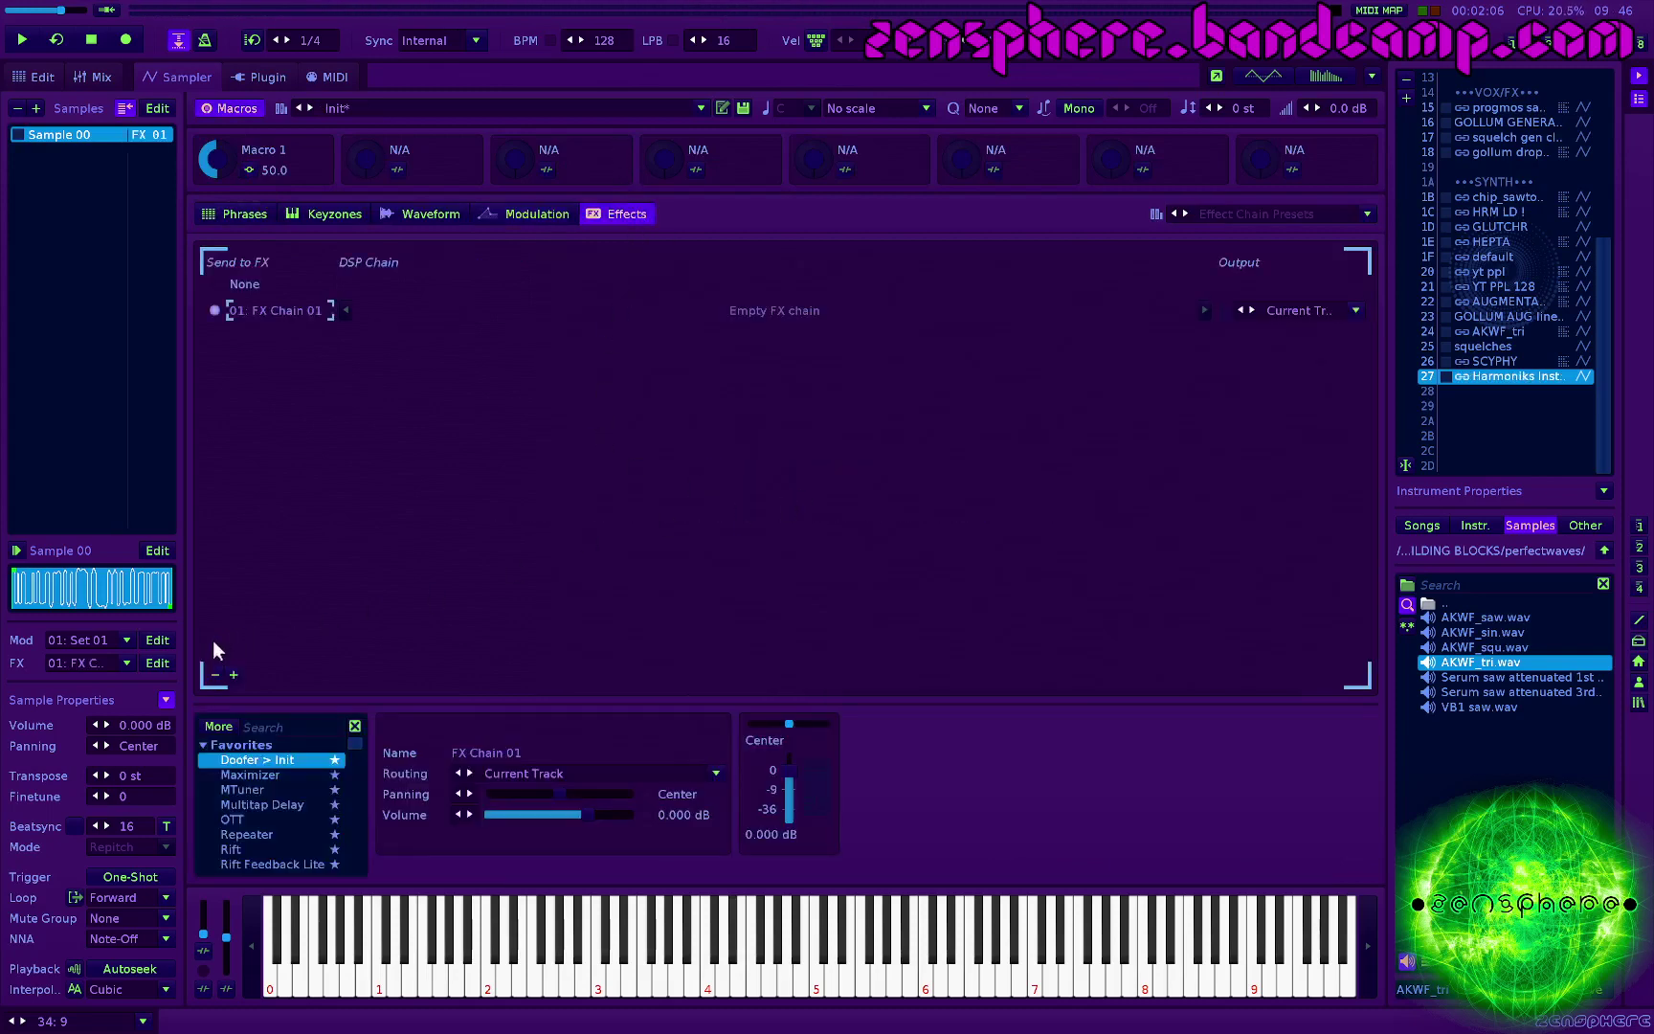
{"action": "left_click", "coordinate": [235, 675]}
{"action": "double_click", "coordinate": [263, 759]}
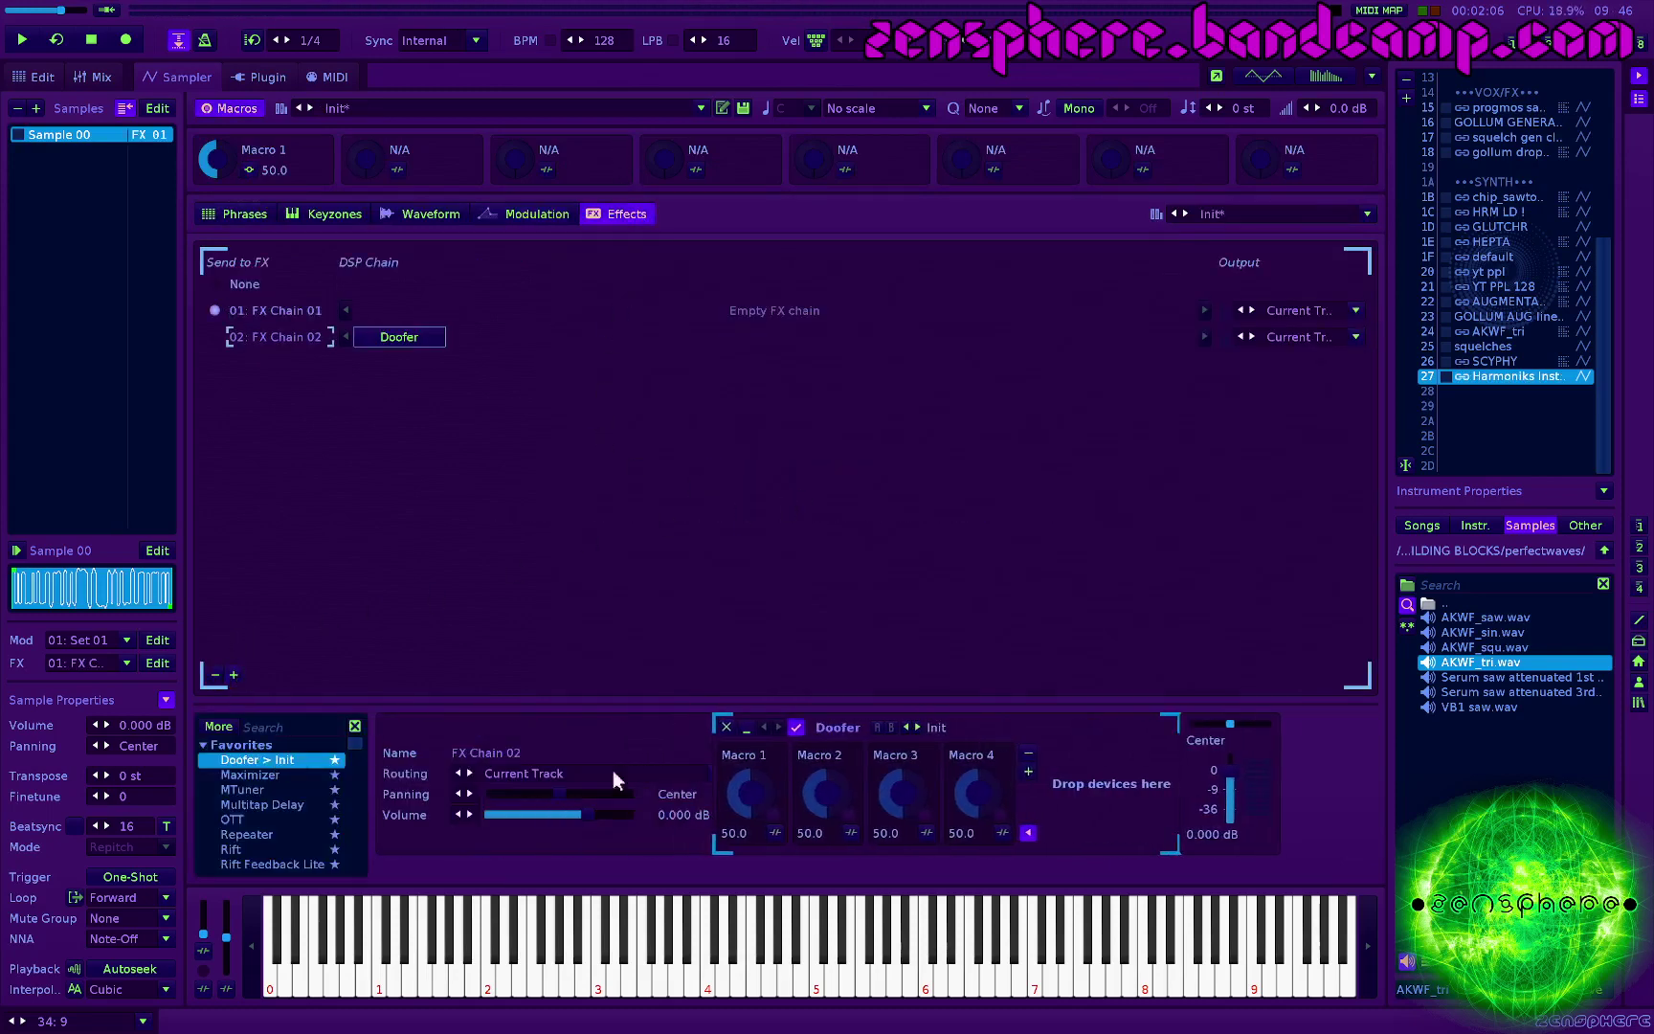
{"action": "left_click", "coordinate": [960, 728]}
{"action": "scroll", "coordinate": [1072, 732], "scroll_direction": "down", "scroll_amount": 15}
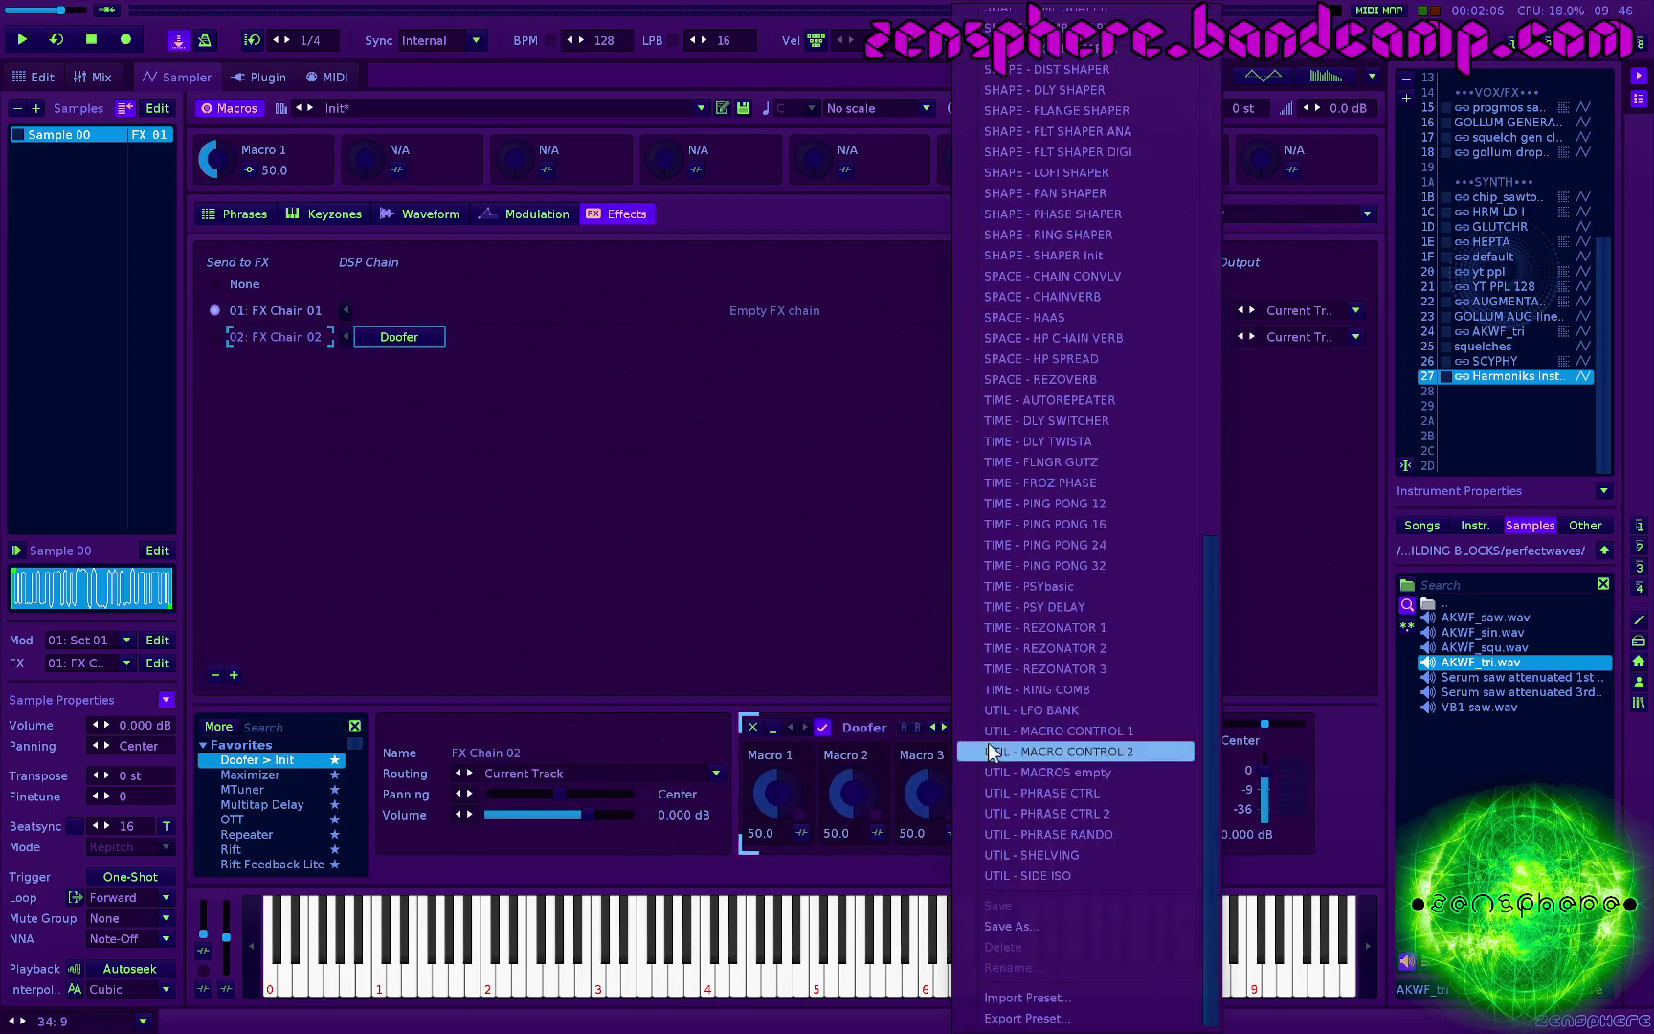
{"action": "left_click", "coordinate": [1068, 732]}
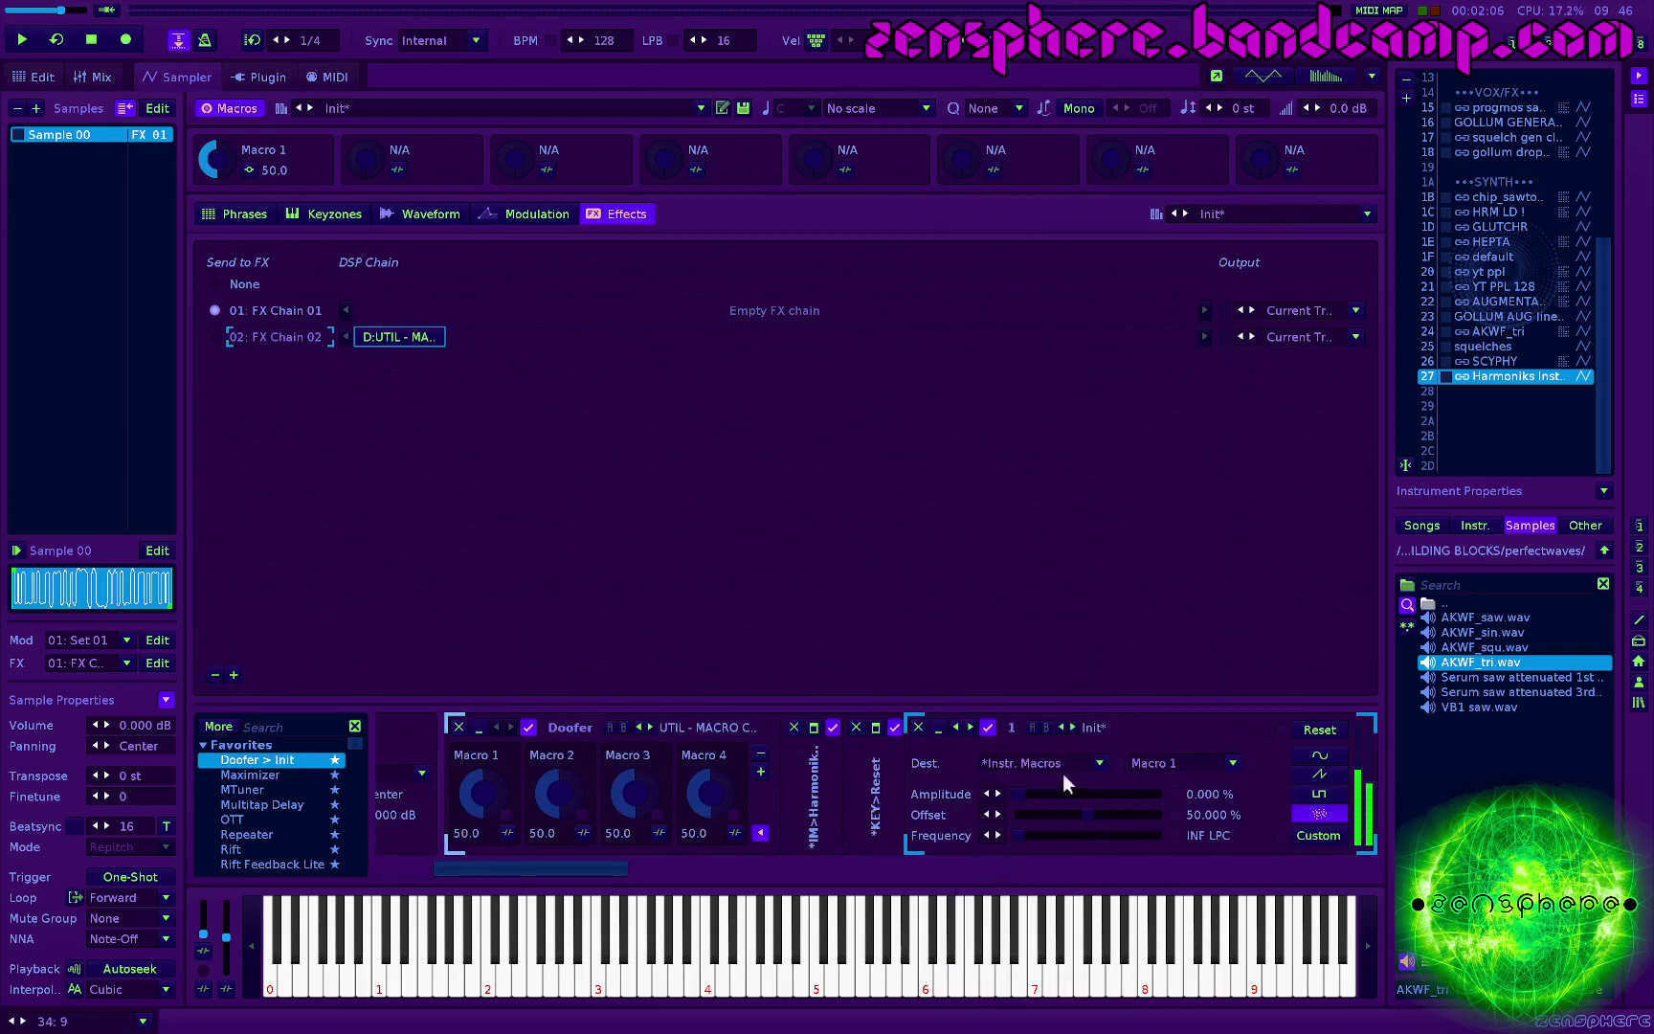
{"action": "left_click", "coordinate": [1148, 790]}
{"action": "left_click", "coordinate": [530, 211]}
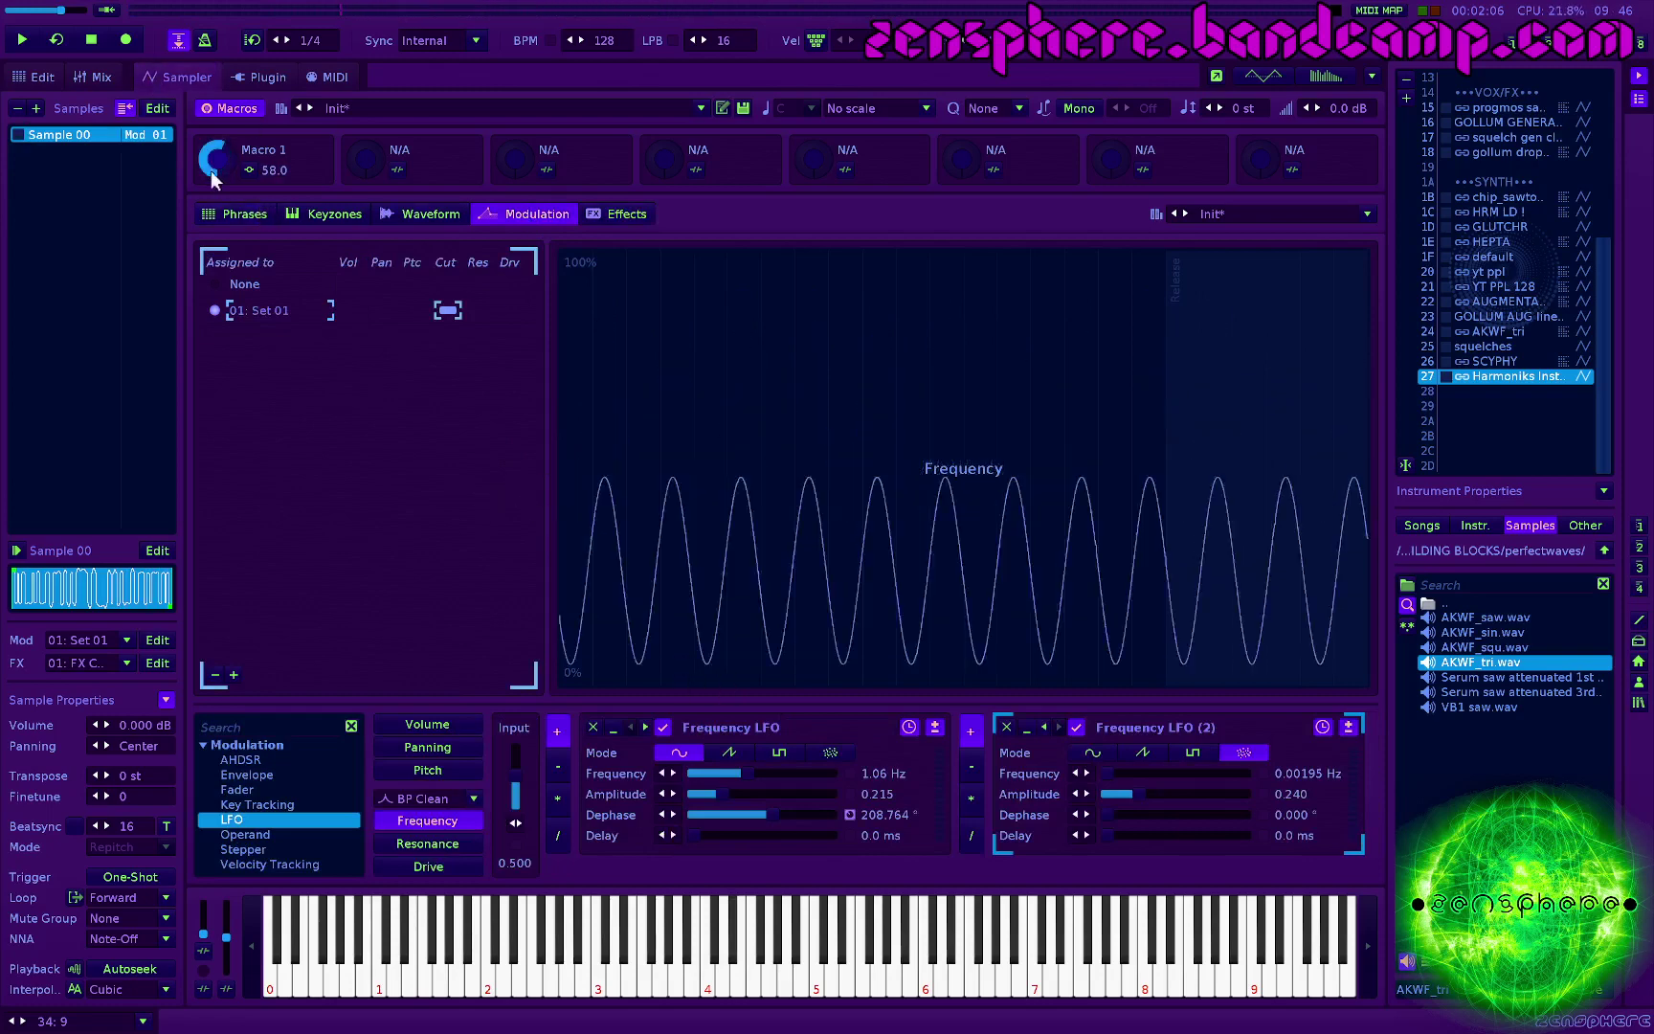
Step: Rename Macro 1 to 'decrease' and audition C-4
{"action": "double_click", "coordinate": [264, 150]}
{"action": "type", "text": "decrease"}
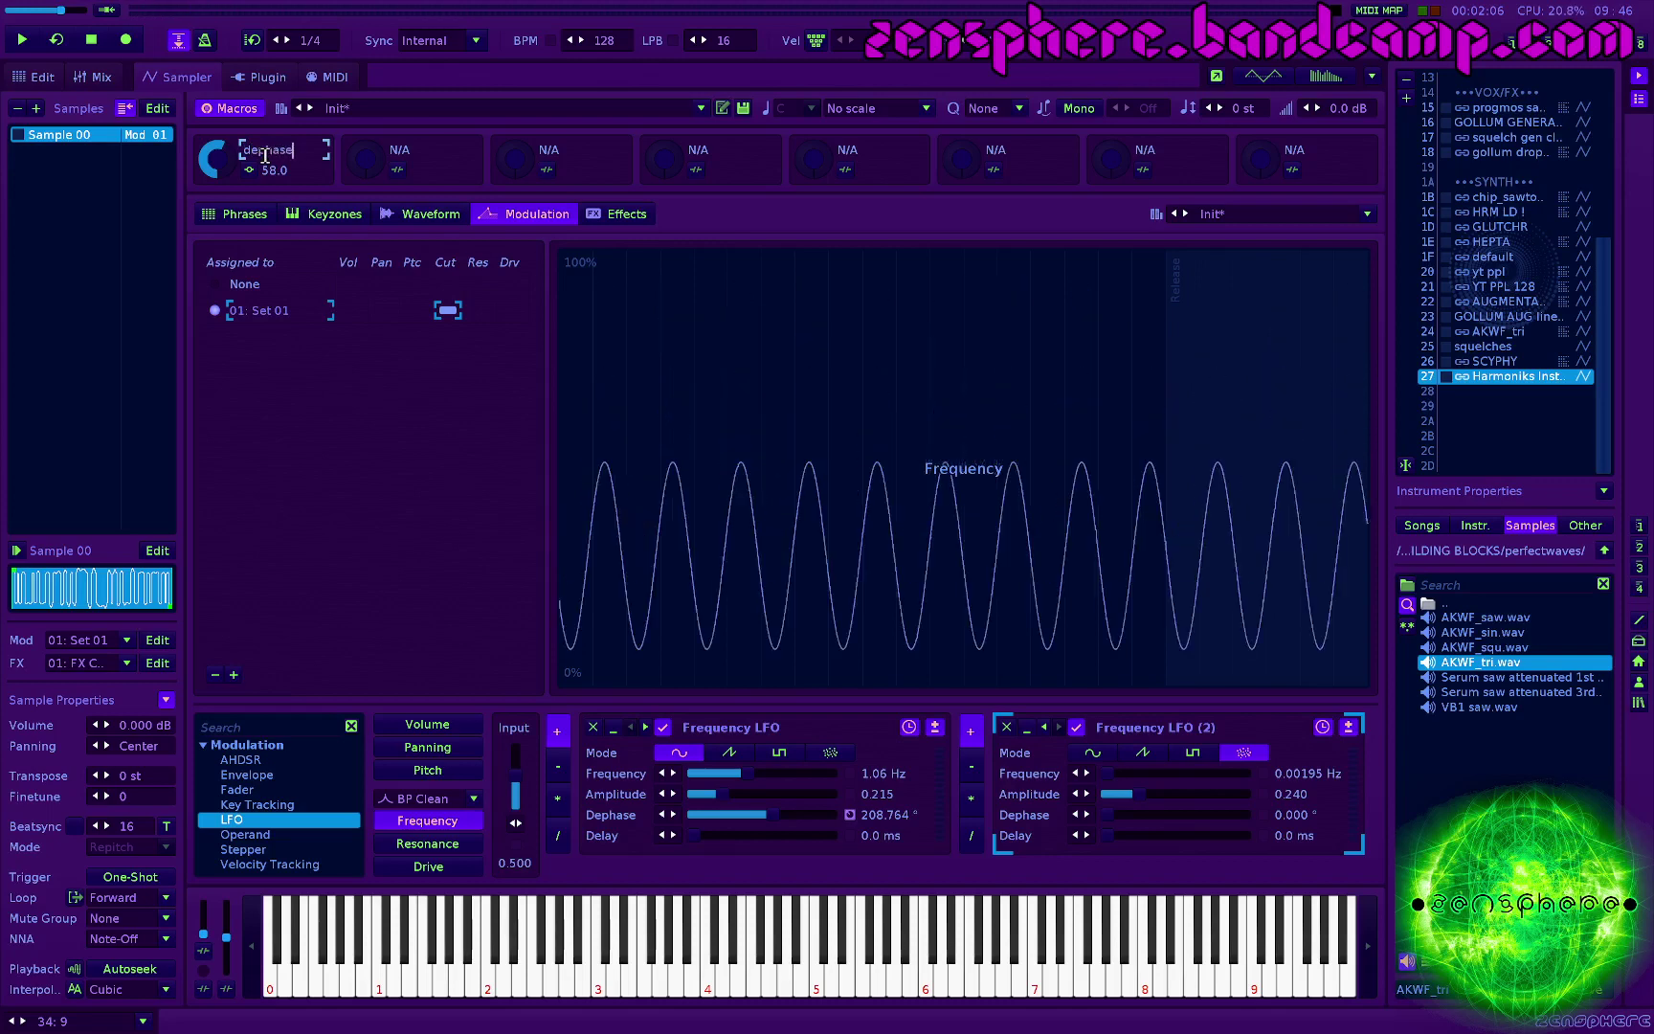
{"action": "key", "text": "Return"}
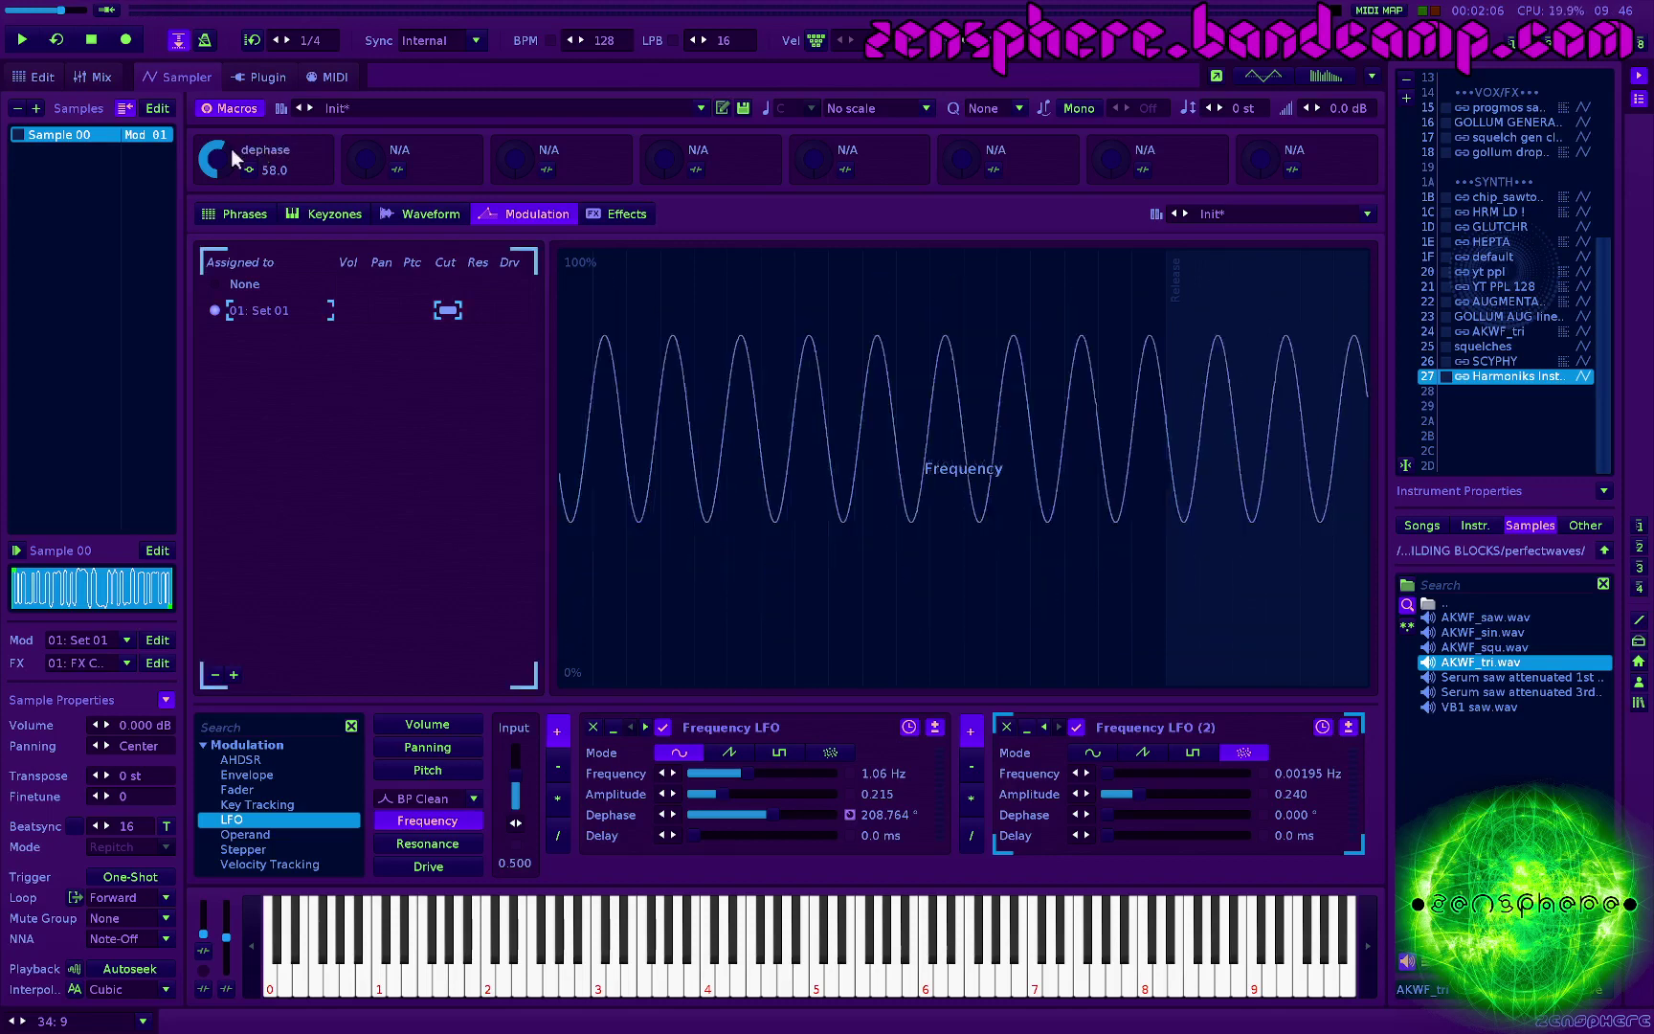
{"action": "key", "text": "z"}
{"action": "key", "text": "z"}
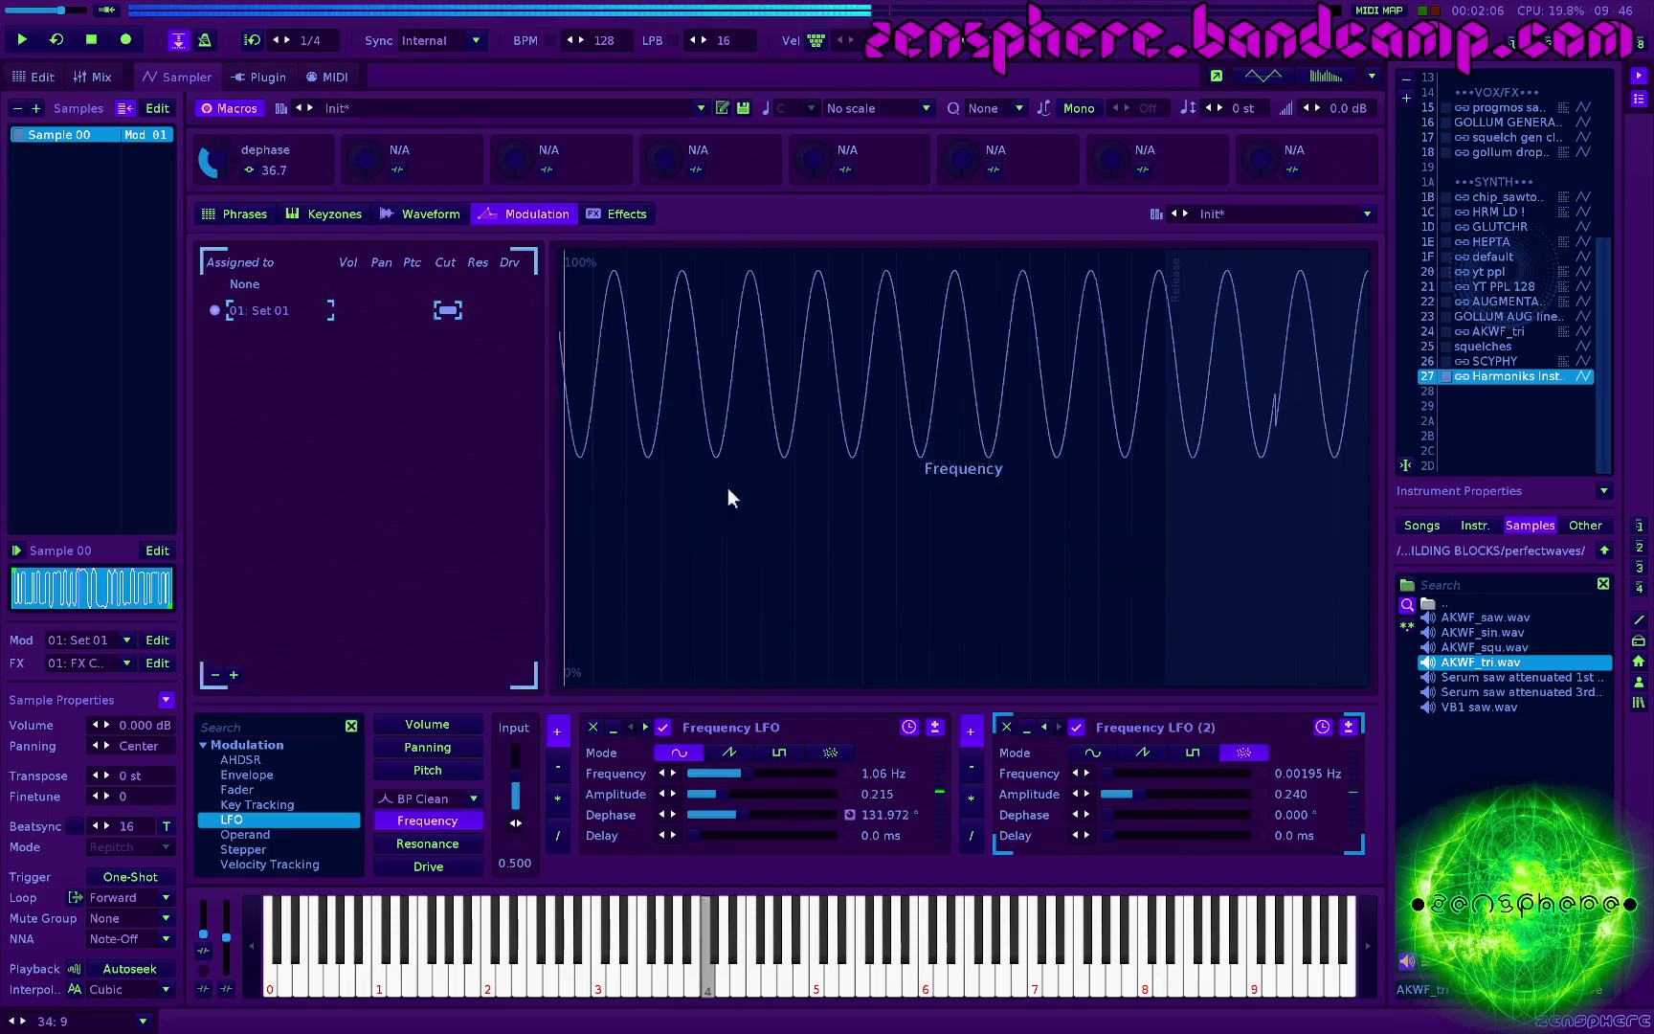
{"action": "key", "text": "z"}
{"action": "key", "text": "z"}
{"action": "key", "text": "z"}
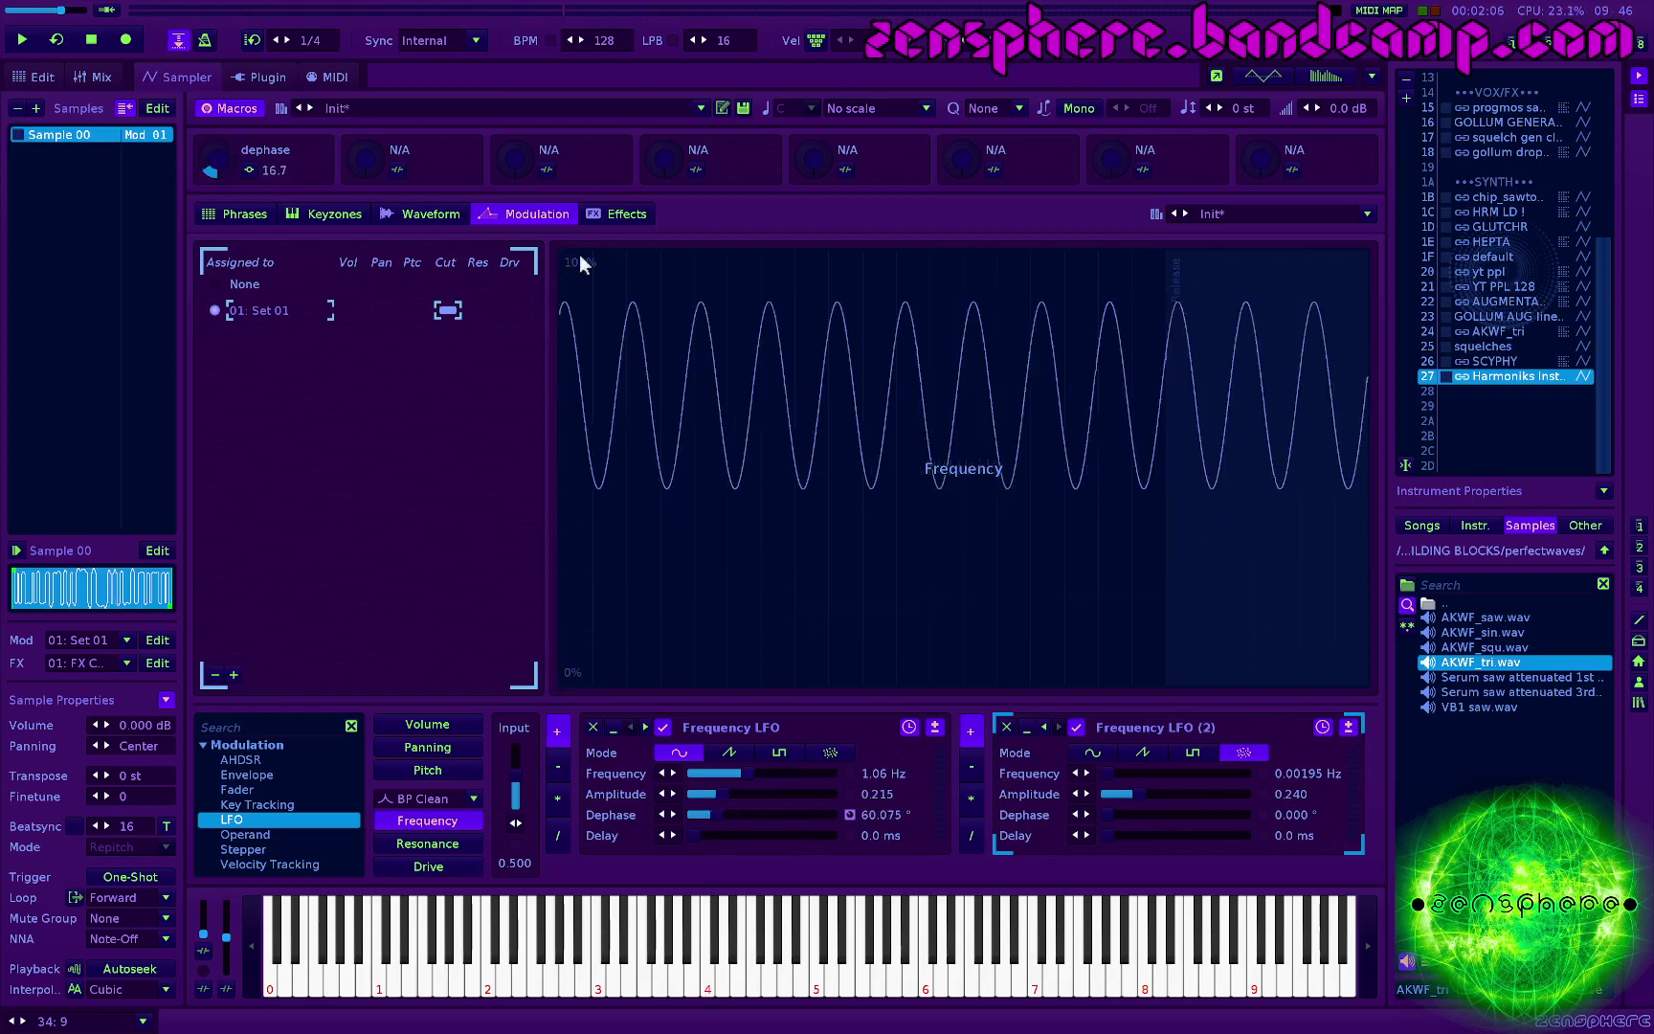
Step: Map Macro 2 to the LFO frequency over 1–5 Hz and turn it up to 100
{"action": "left_click", "coordinate": [398, 170]}
{"action": "left_click", "coordinate": [765, 771]}
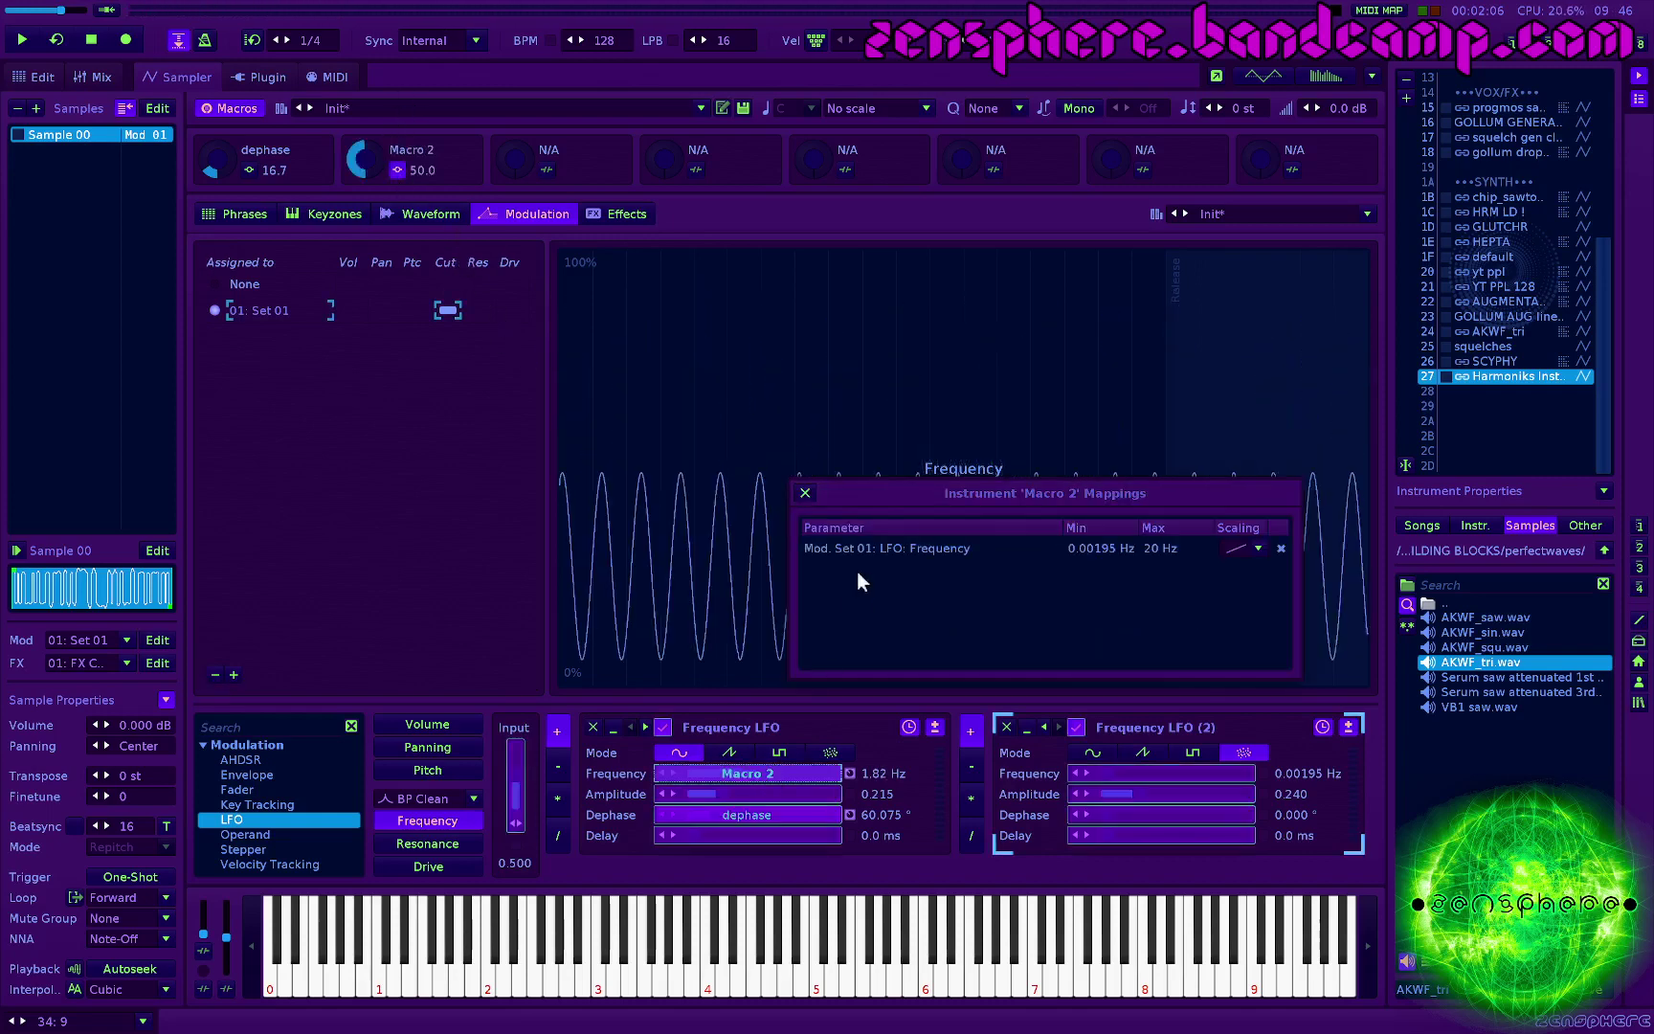
{"action": "double_click", "coordinate": [1160, 547]}
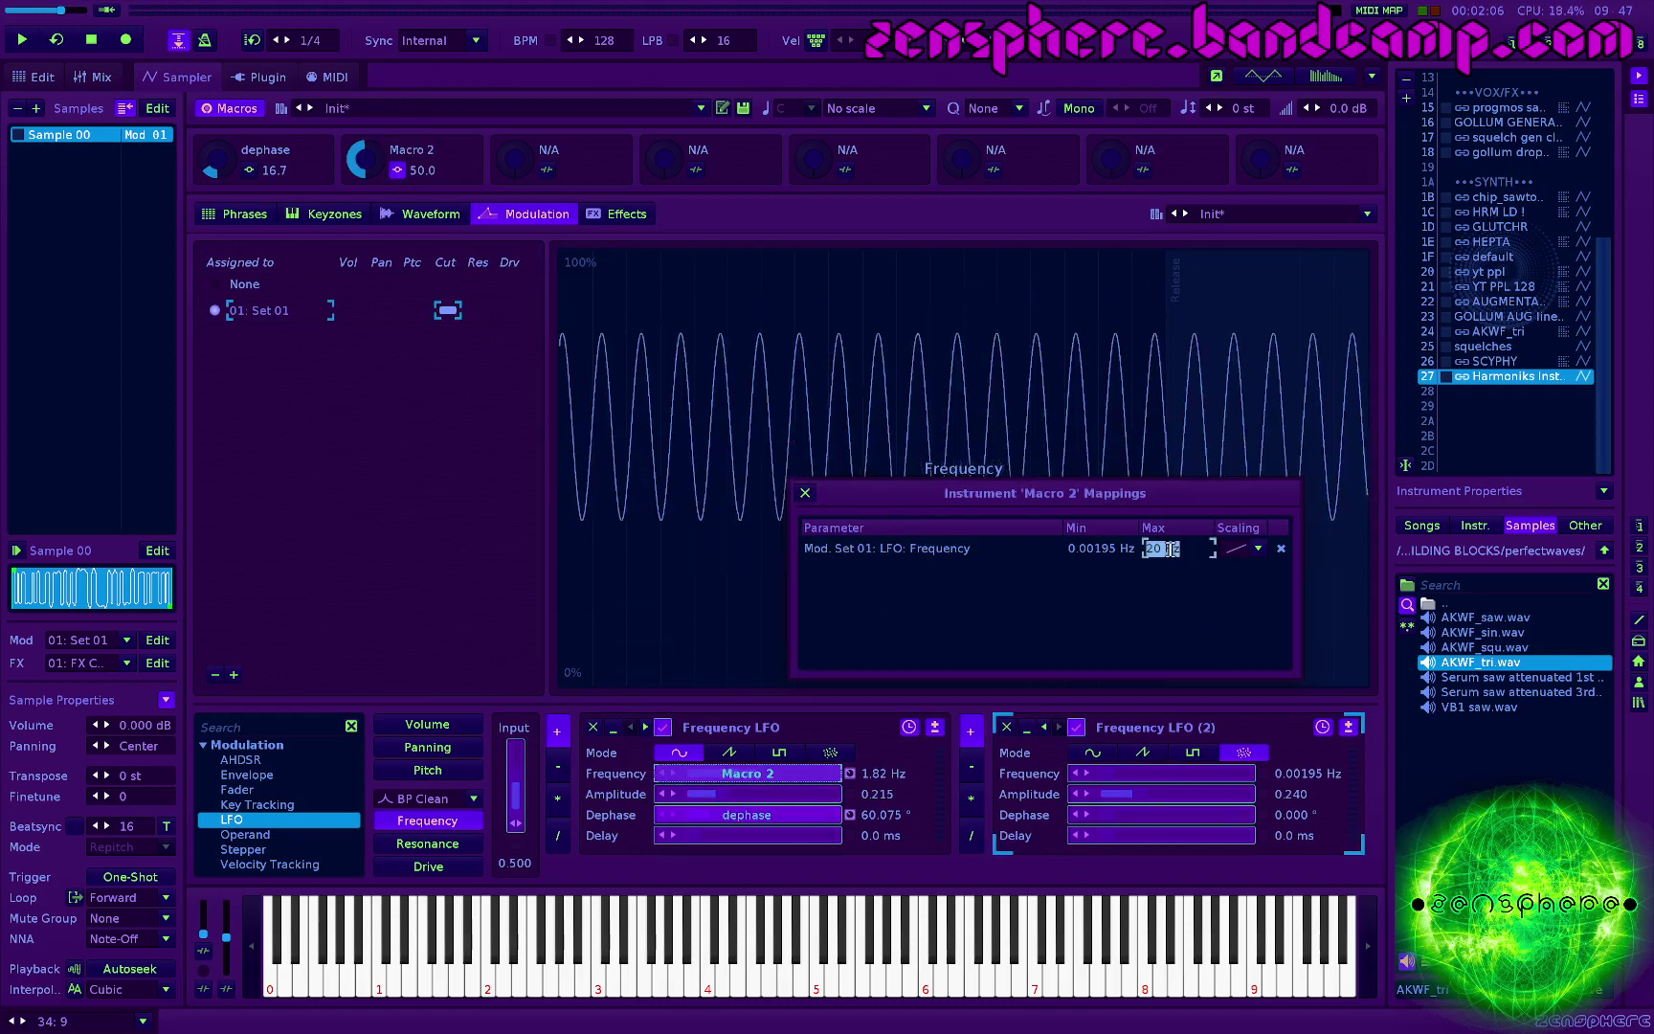
{"action": "type", "text": "5"}
{"action": "key", "text": "Return"}
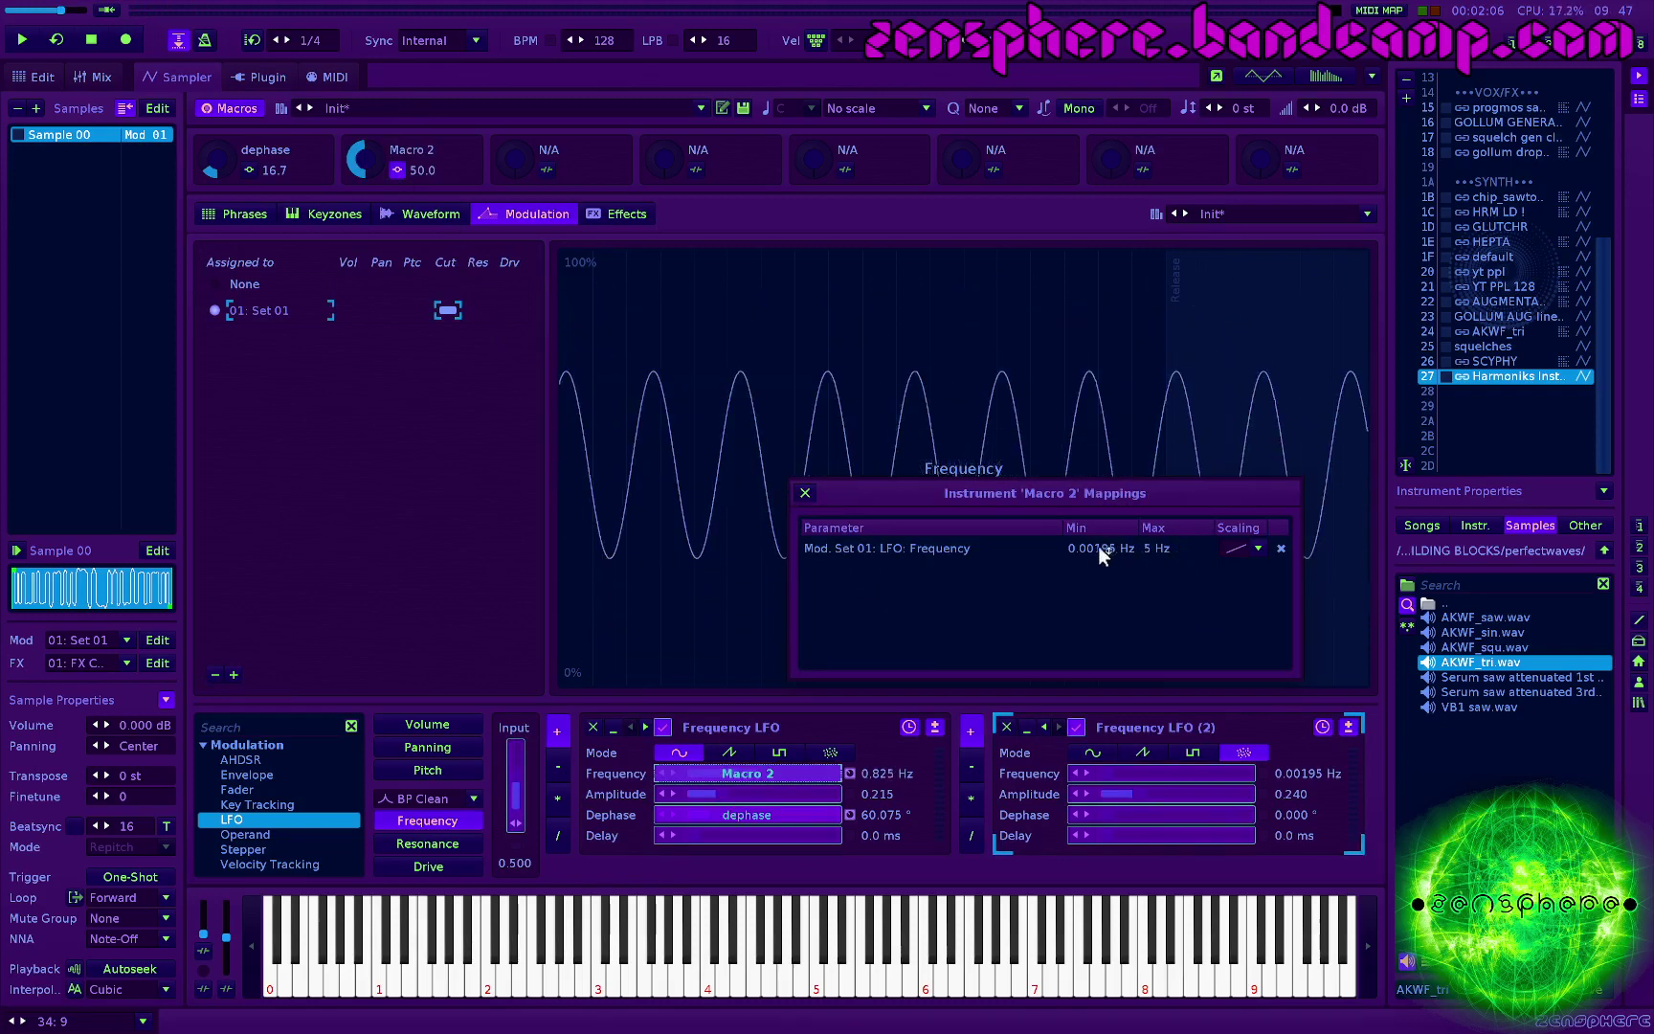
{"action": "double_click", "coordinate": [1079, 548]}
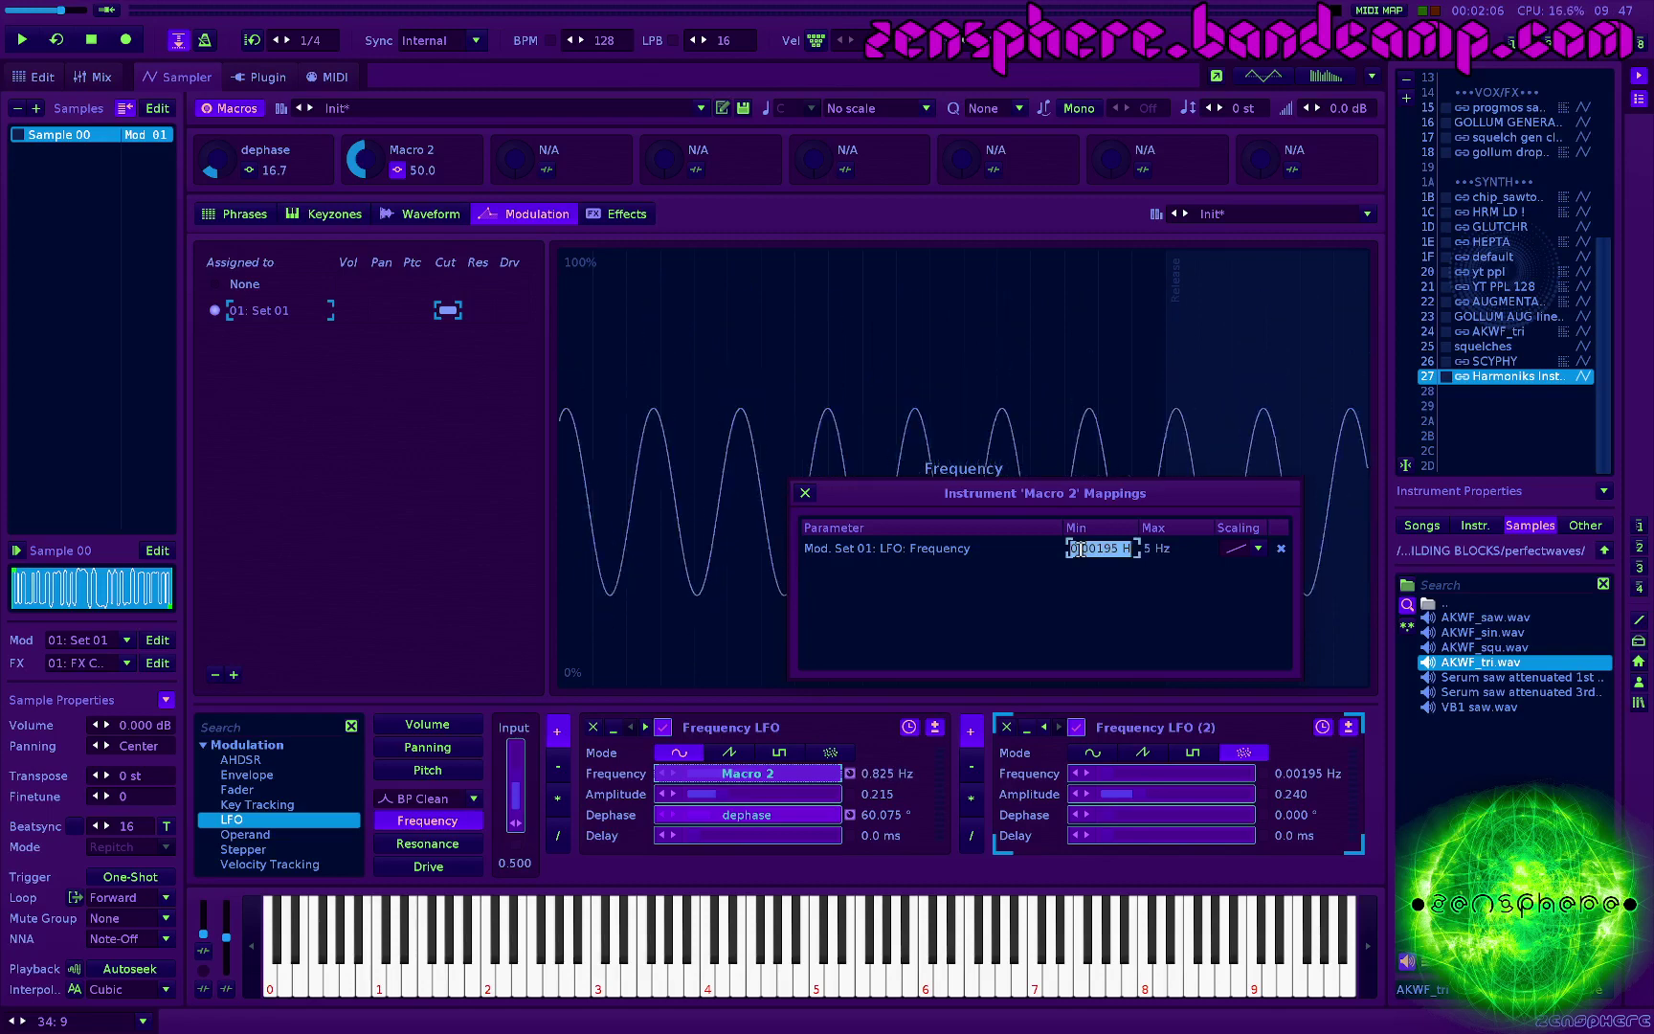
{"action": "type", "text": "1"}
{"action": "key", "text": "Return"}
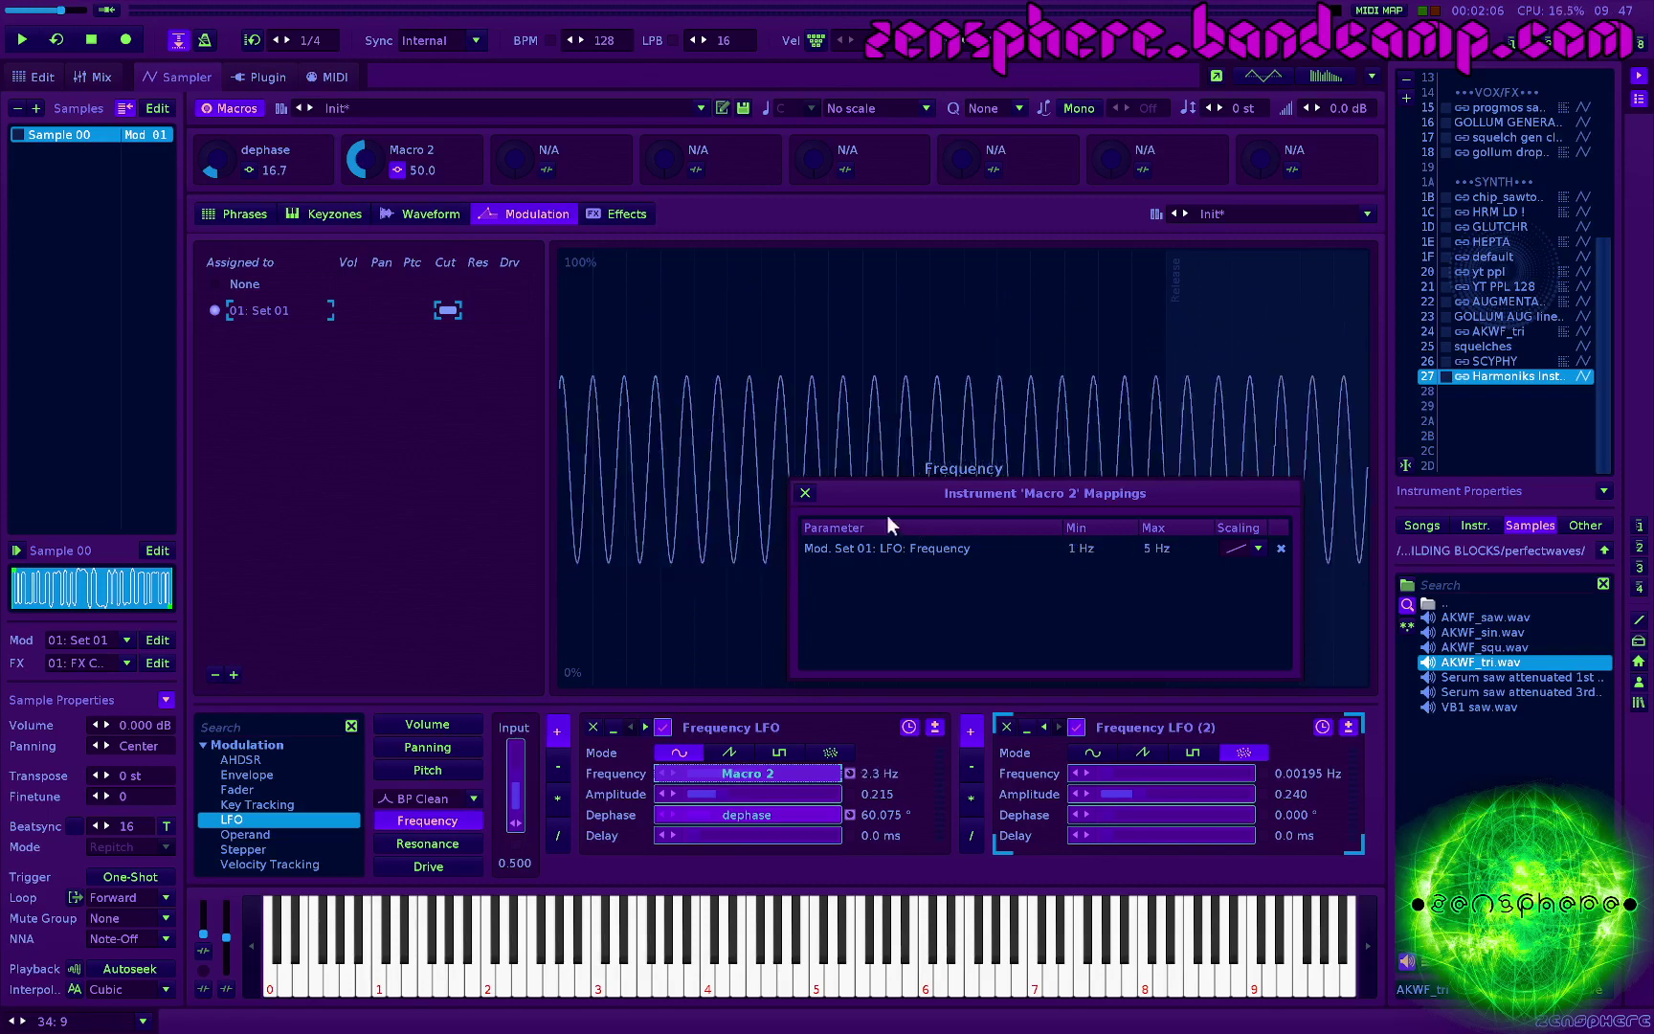
{"action": "left_click", "coordinate": [805, 494]}
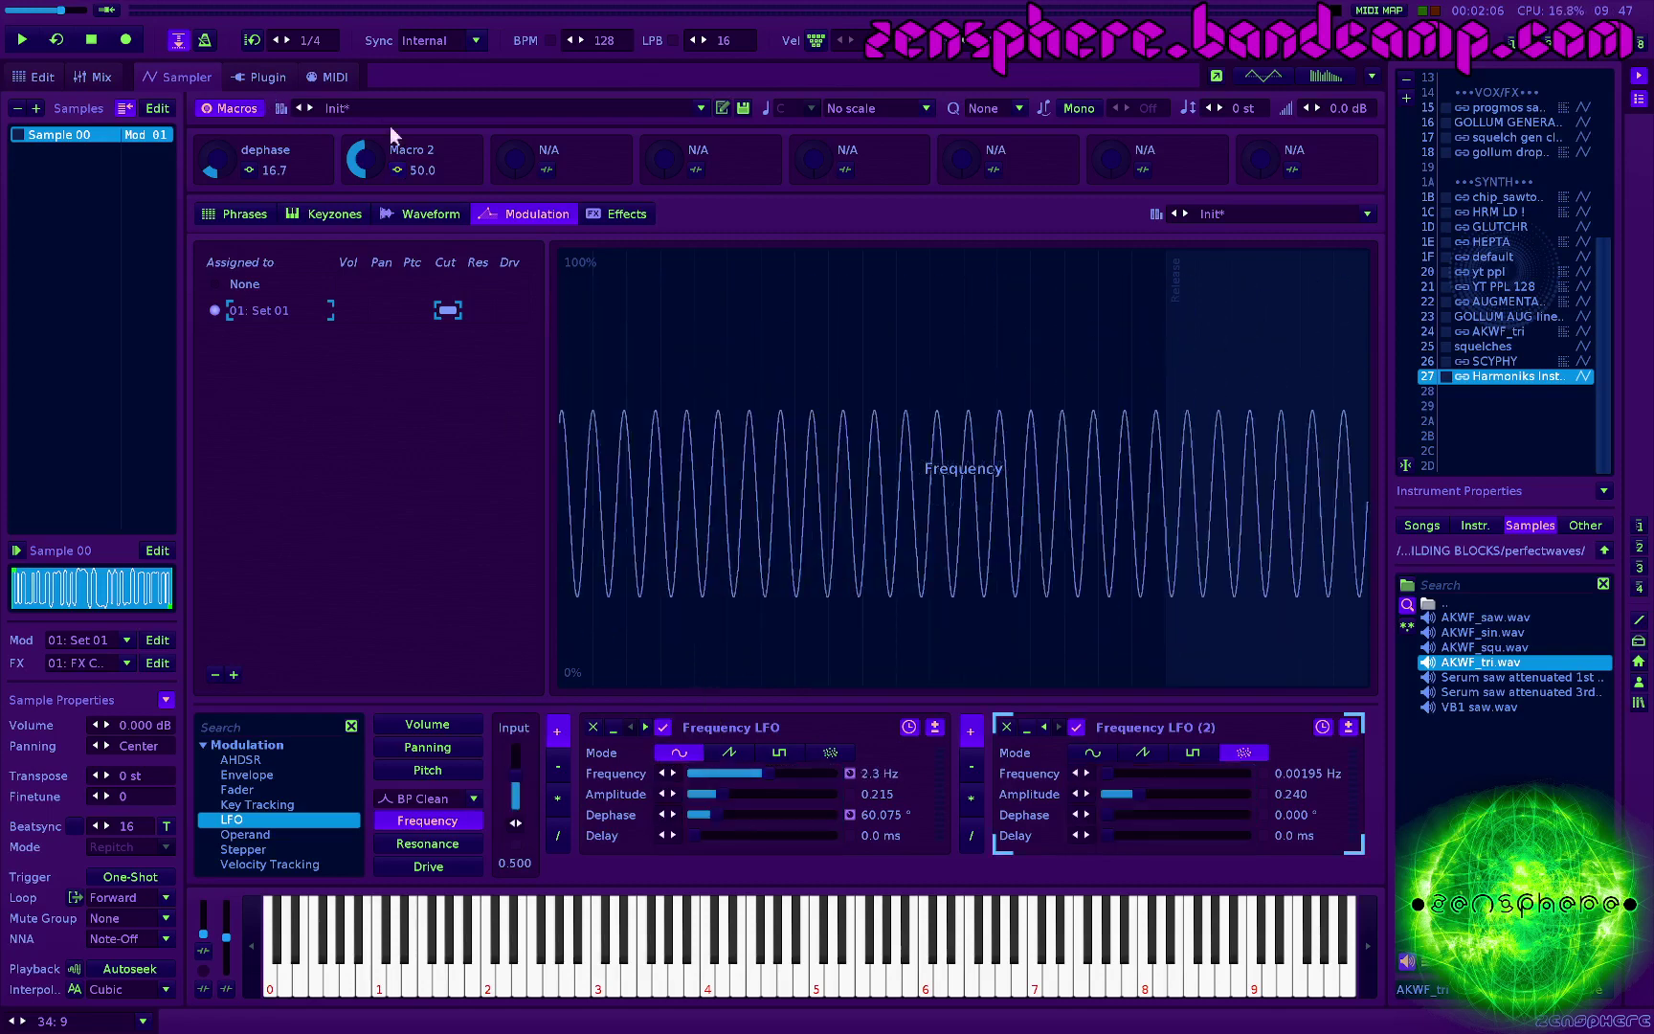
{"action": "left_click_drag", "start_coordinate": [386, 170], "coordinate": [385, 125]}
{"action": "key", "text": "z"}
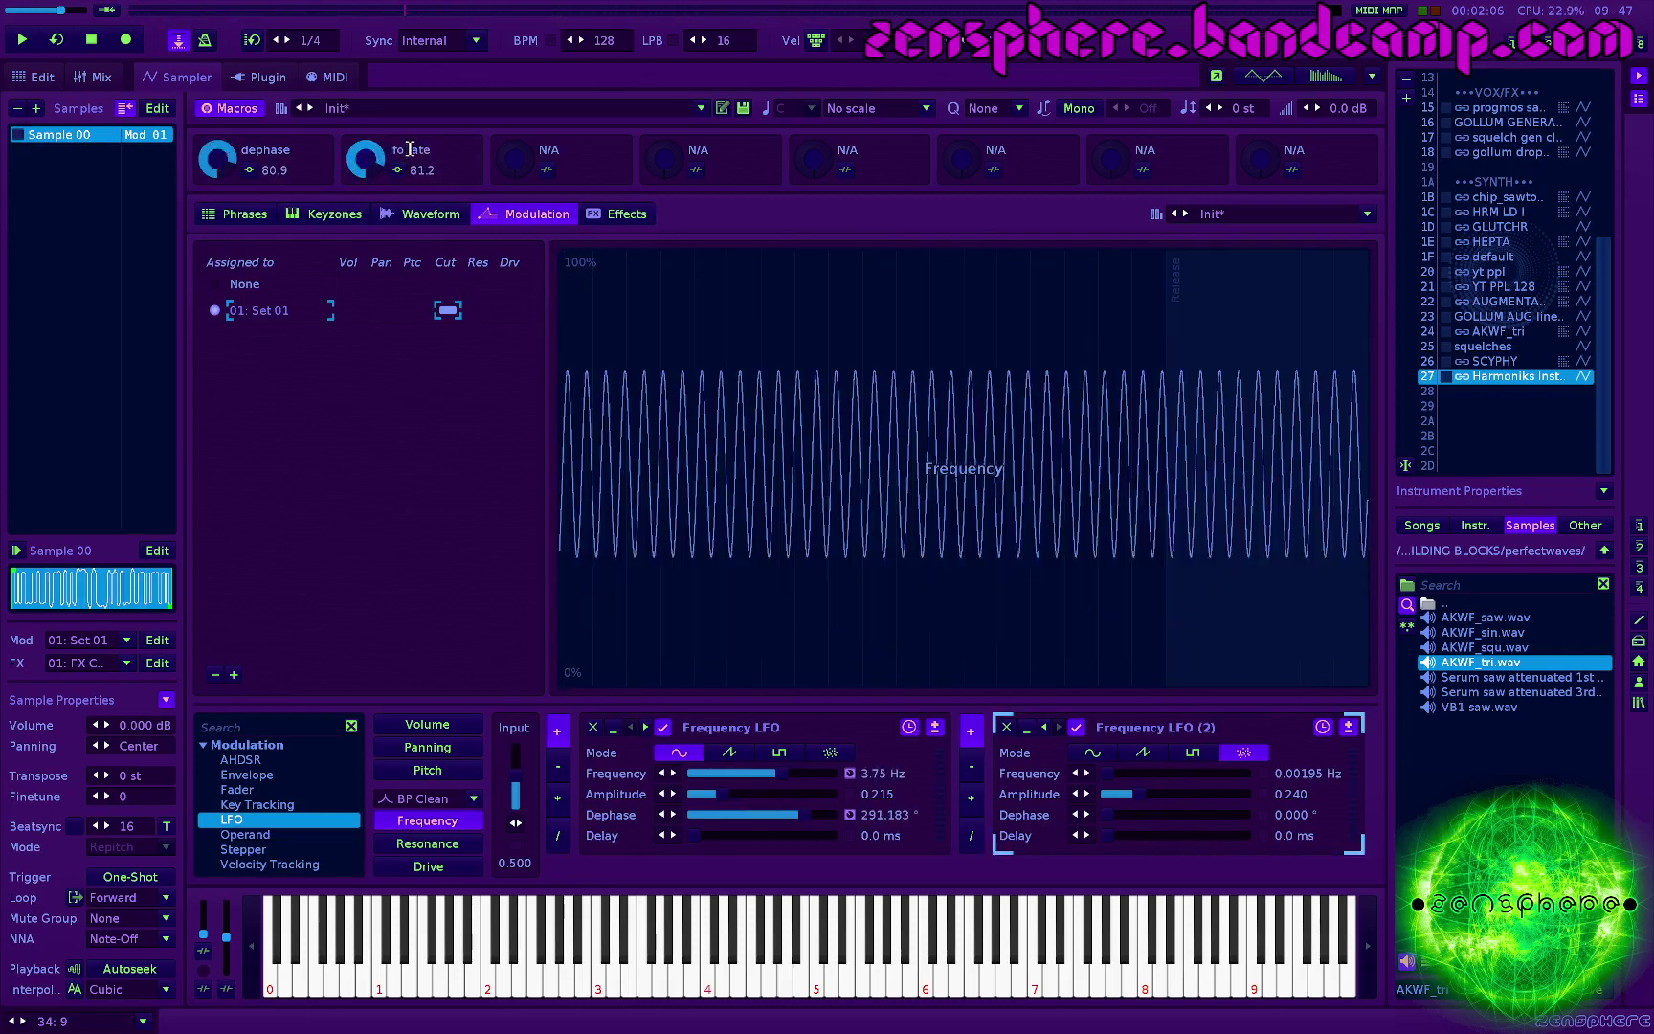
Step: Enable the Doofer's LFO 2 at 100% amplitude on the lfo rate macro, then view Phrases
{"action": "left_click", "coordinate": [618, 213]}
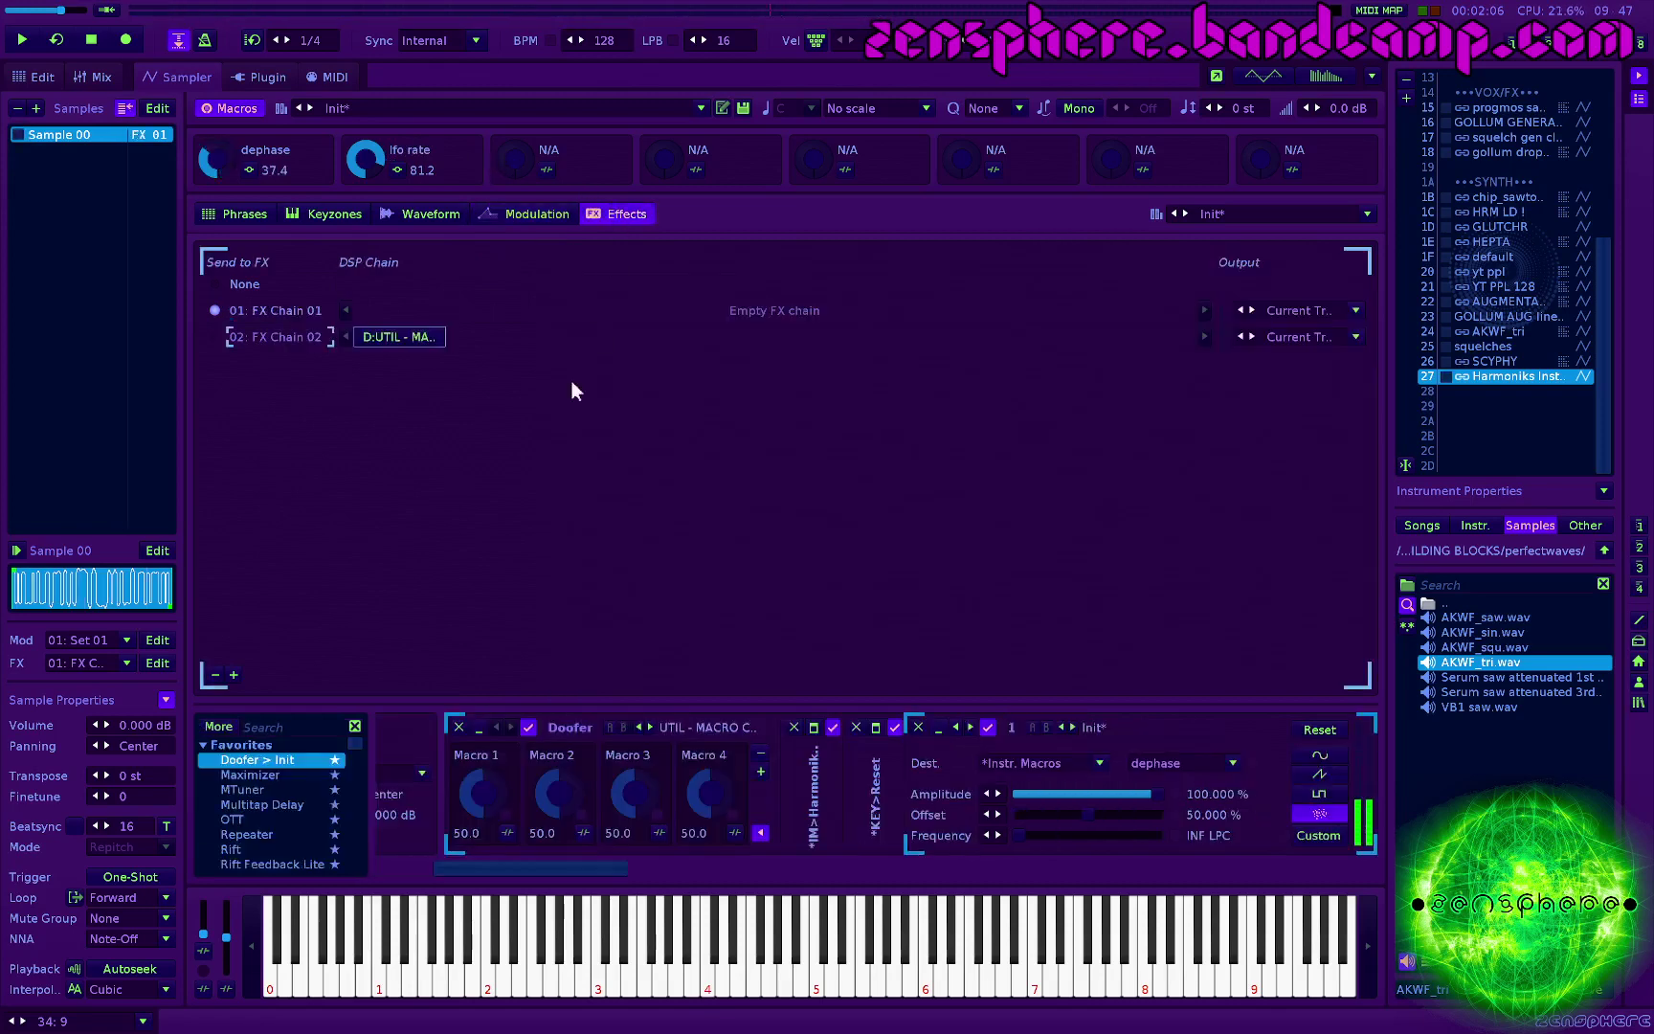
{"action": "scroll", "coordinate": [867, 801], "scroll_direction": "right", "scroll_amount": 4}
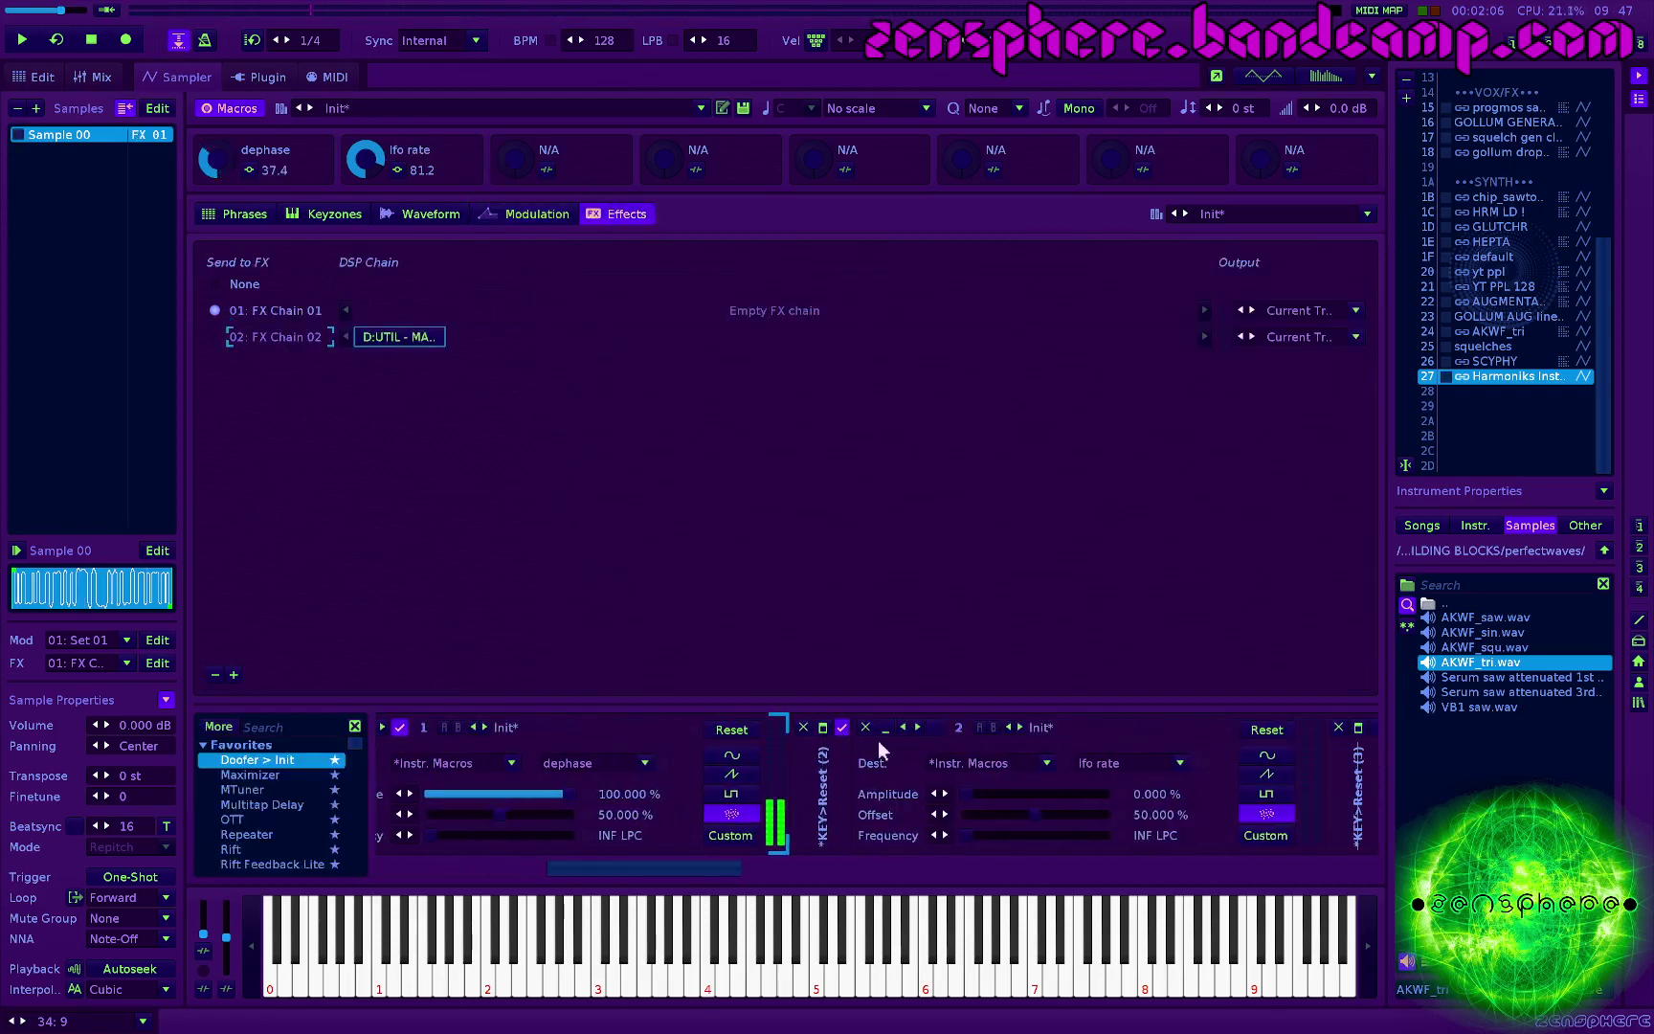
{"action": "left_click", "coordinate": [937, 728]}
{"action": "left_click_drag", "start_coordinate": [996, 799], "coordinate": [1067, 794]}
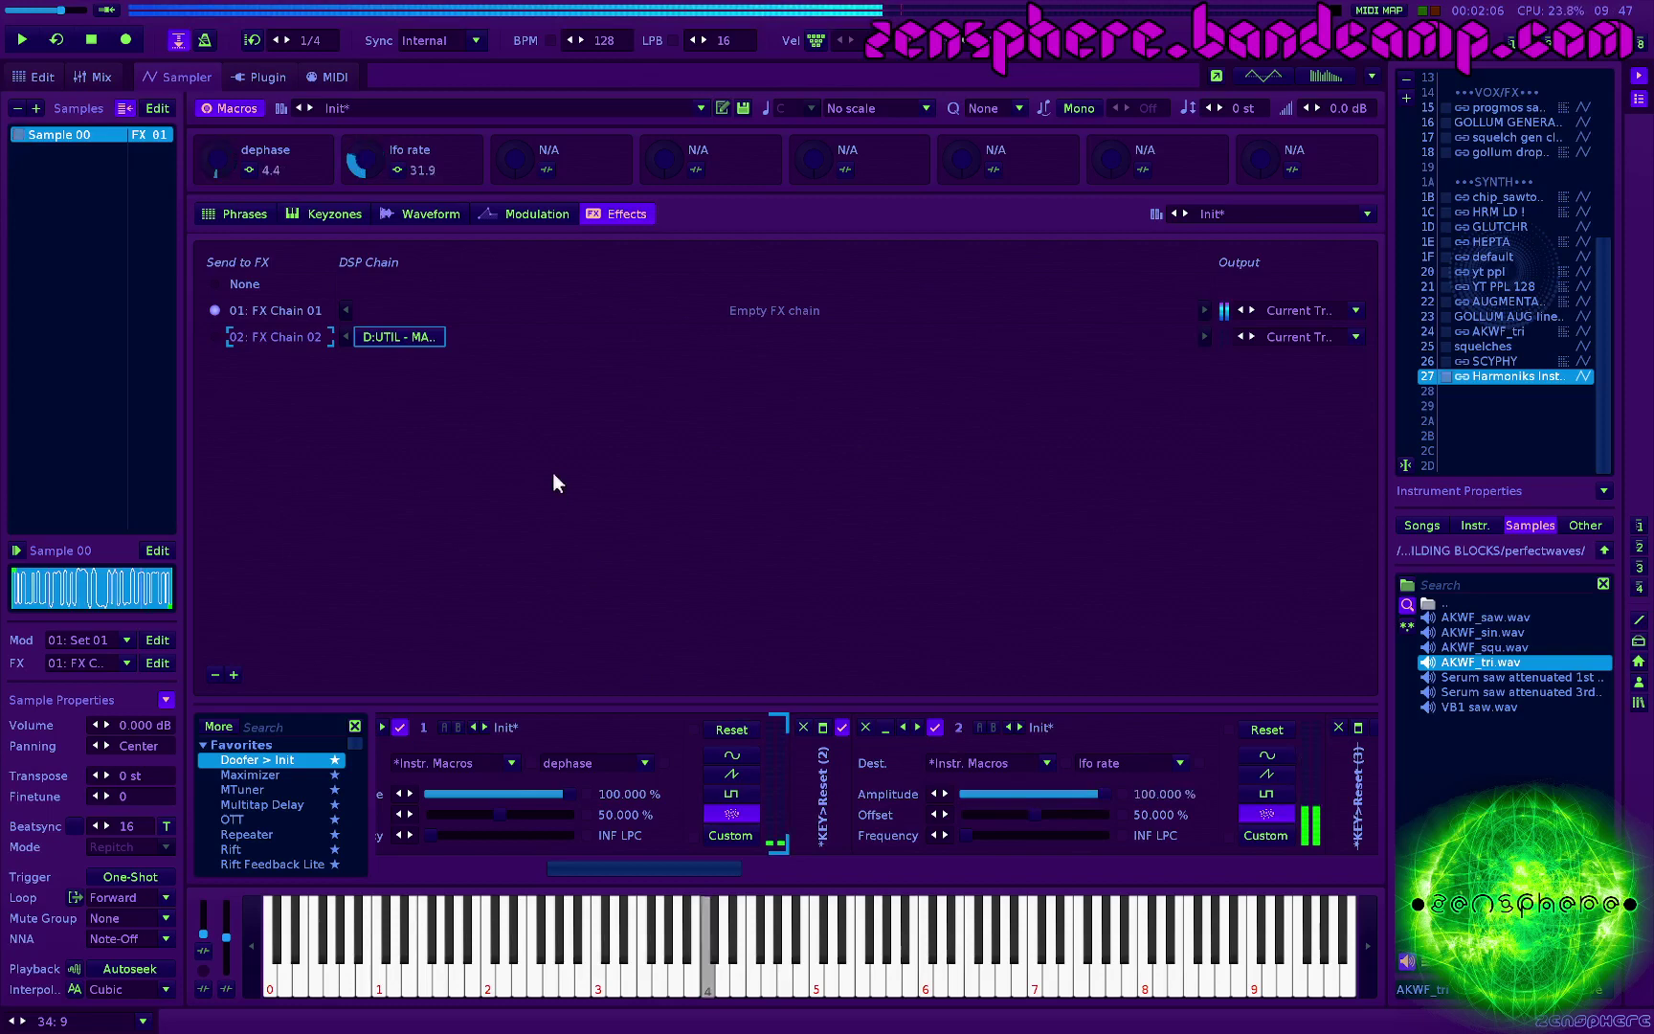
{"action": "left_click", "coordinate": [251, 215]}
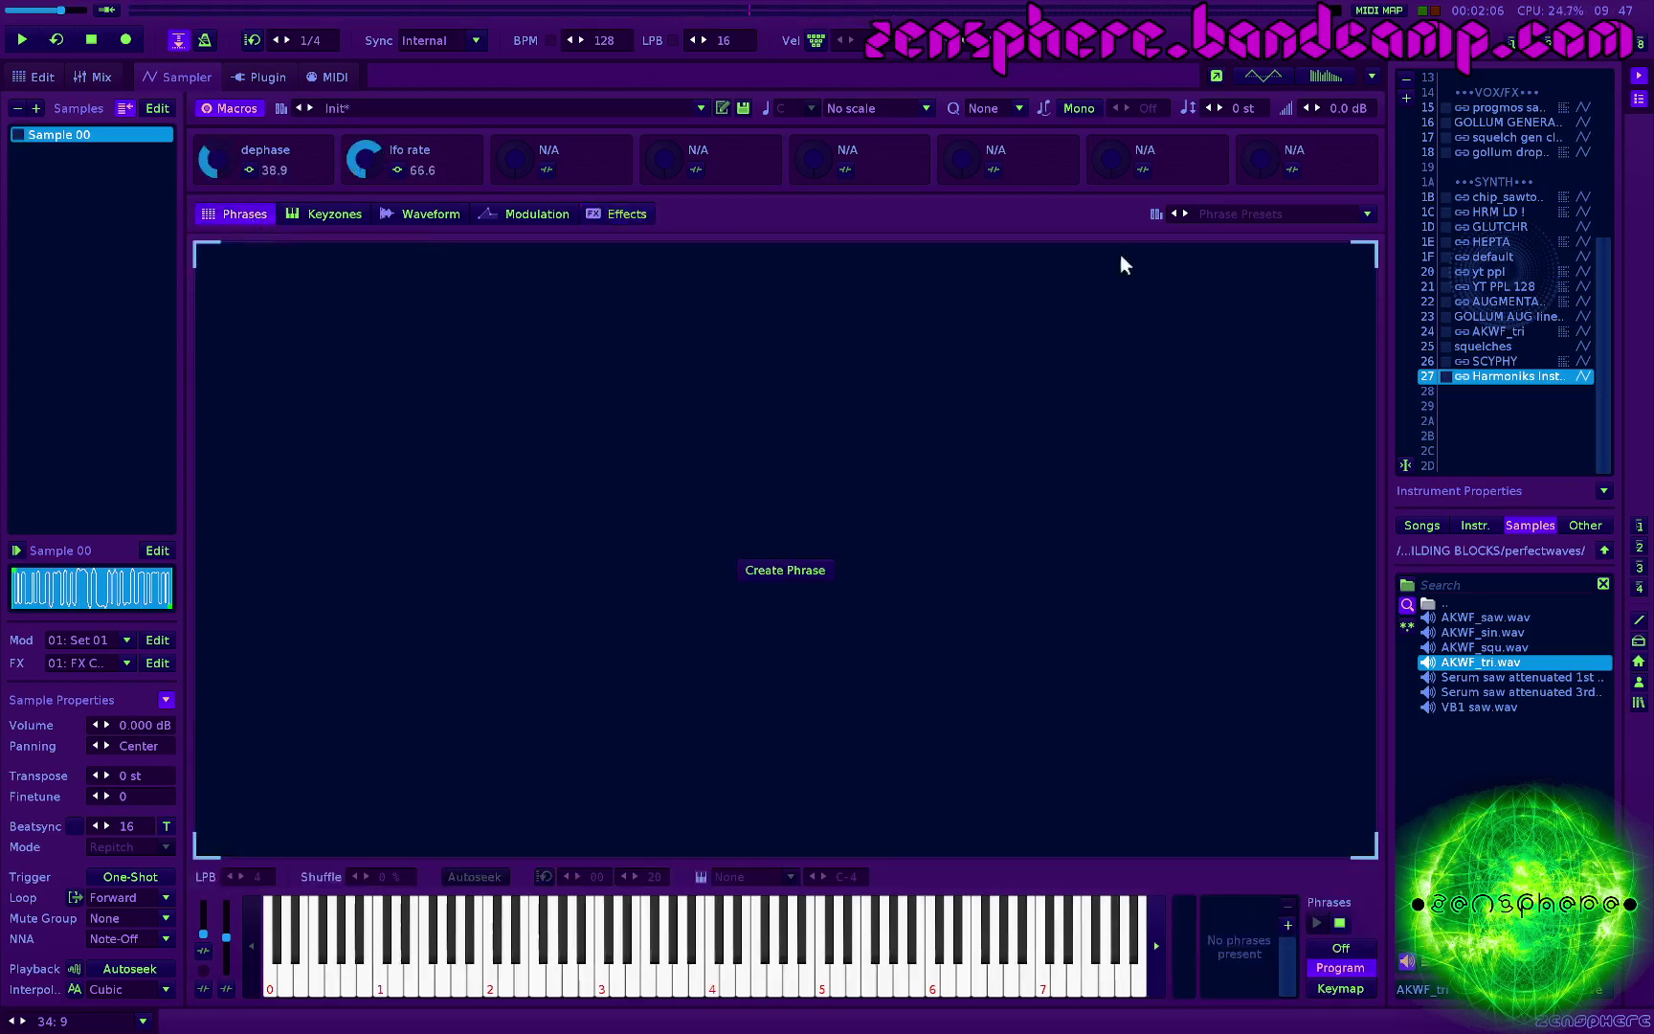
Step: Load the probabilistic > Gate Rando phrase preset, then go back to the Modulation page
{"action": "left_click", "coordinate": [1226, 213]}
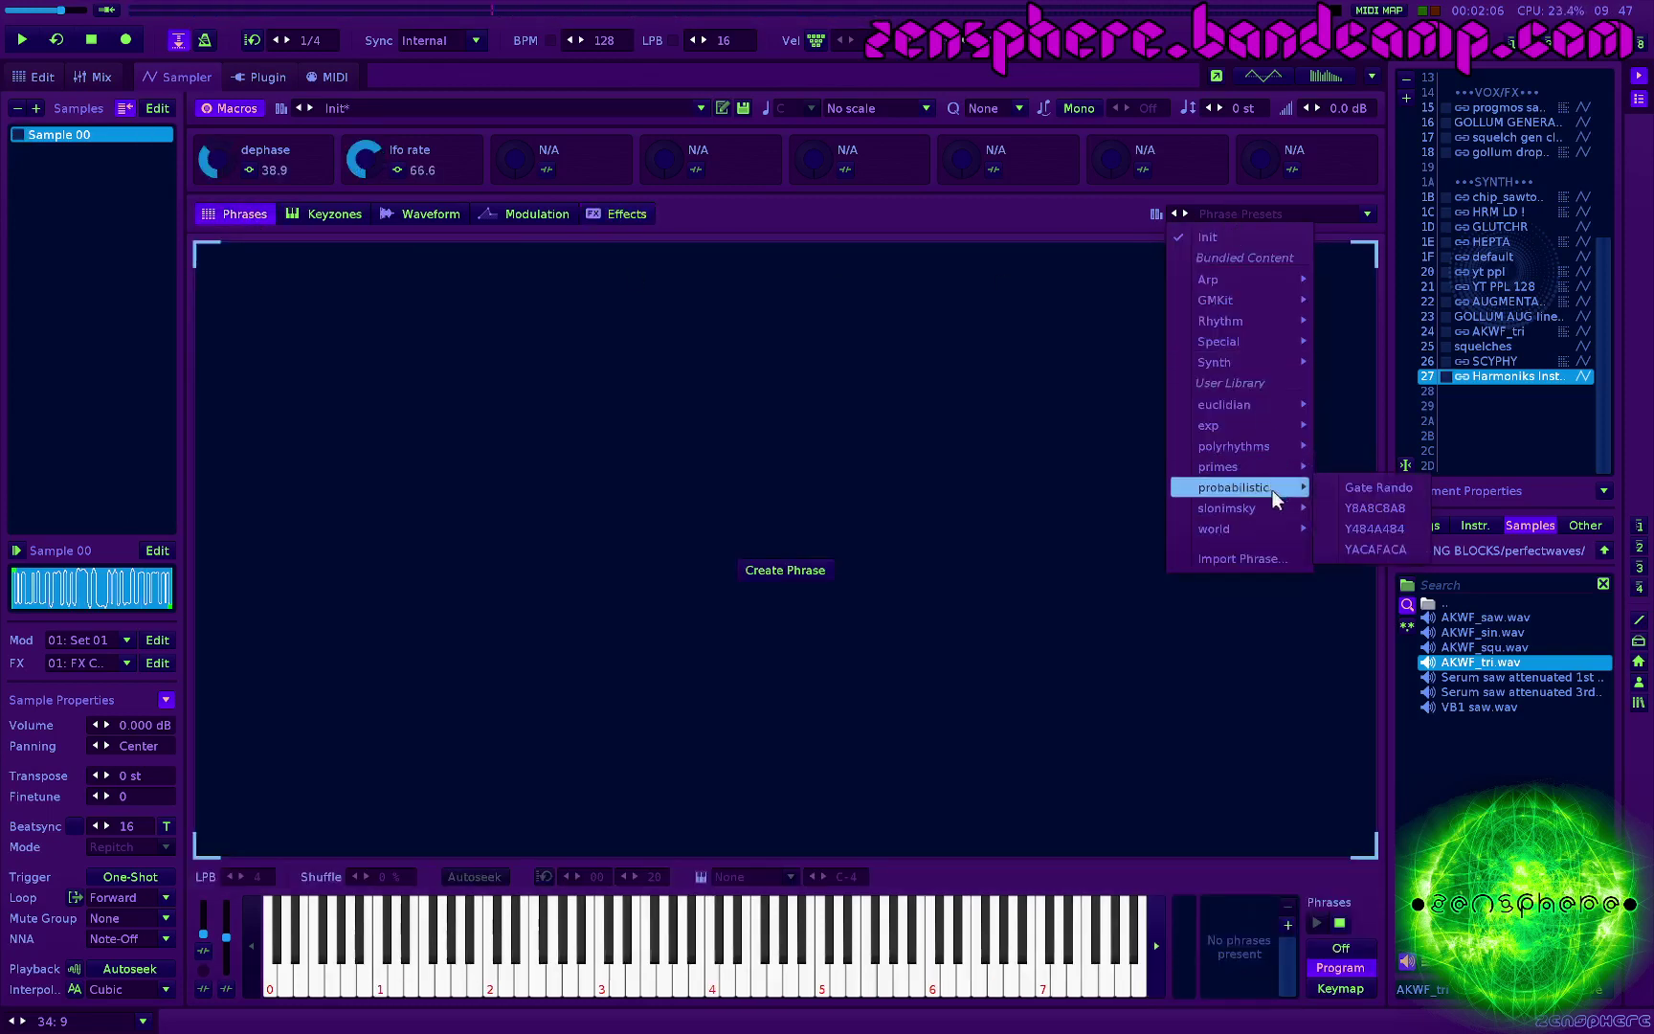
{"action": "left_click", "coordinate": [1378, 489]}
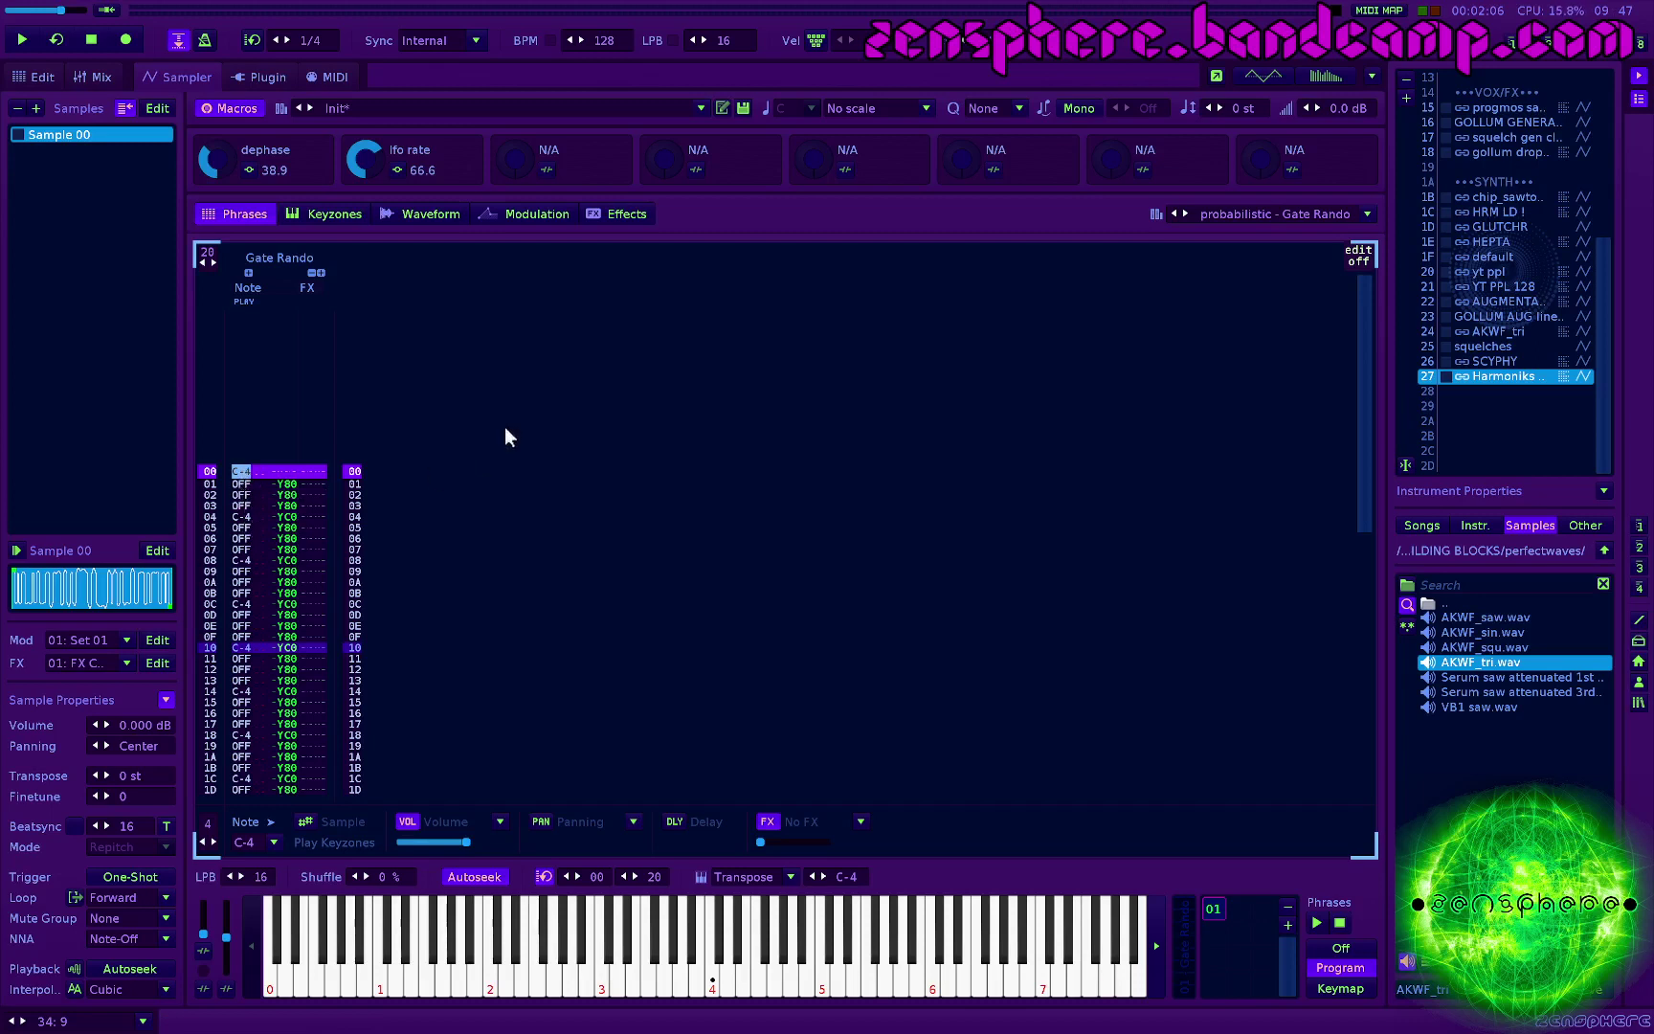
{"action": "left_click", "coordinate": [521, 219]}
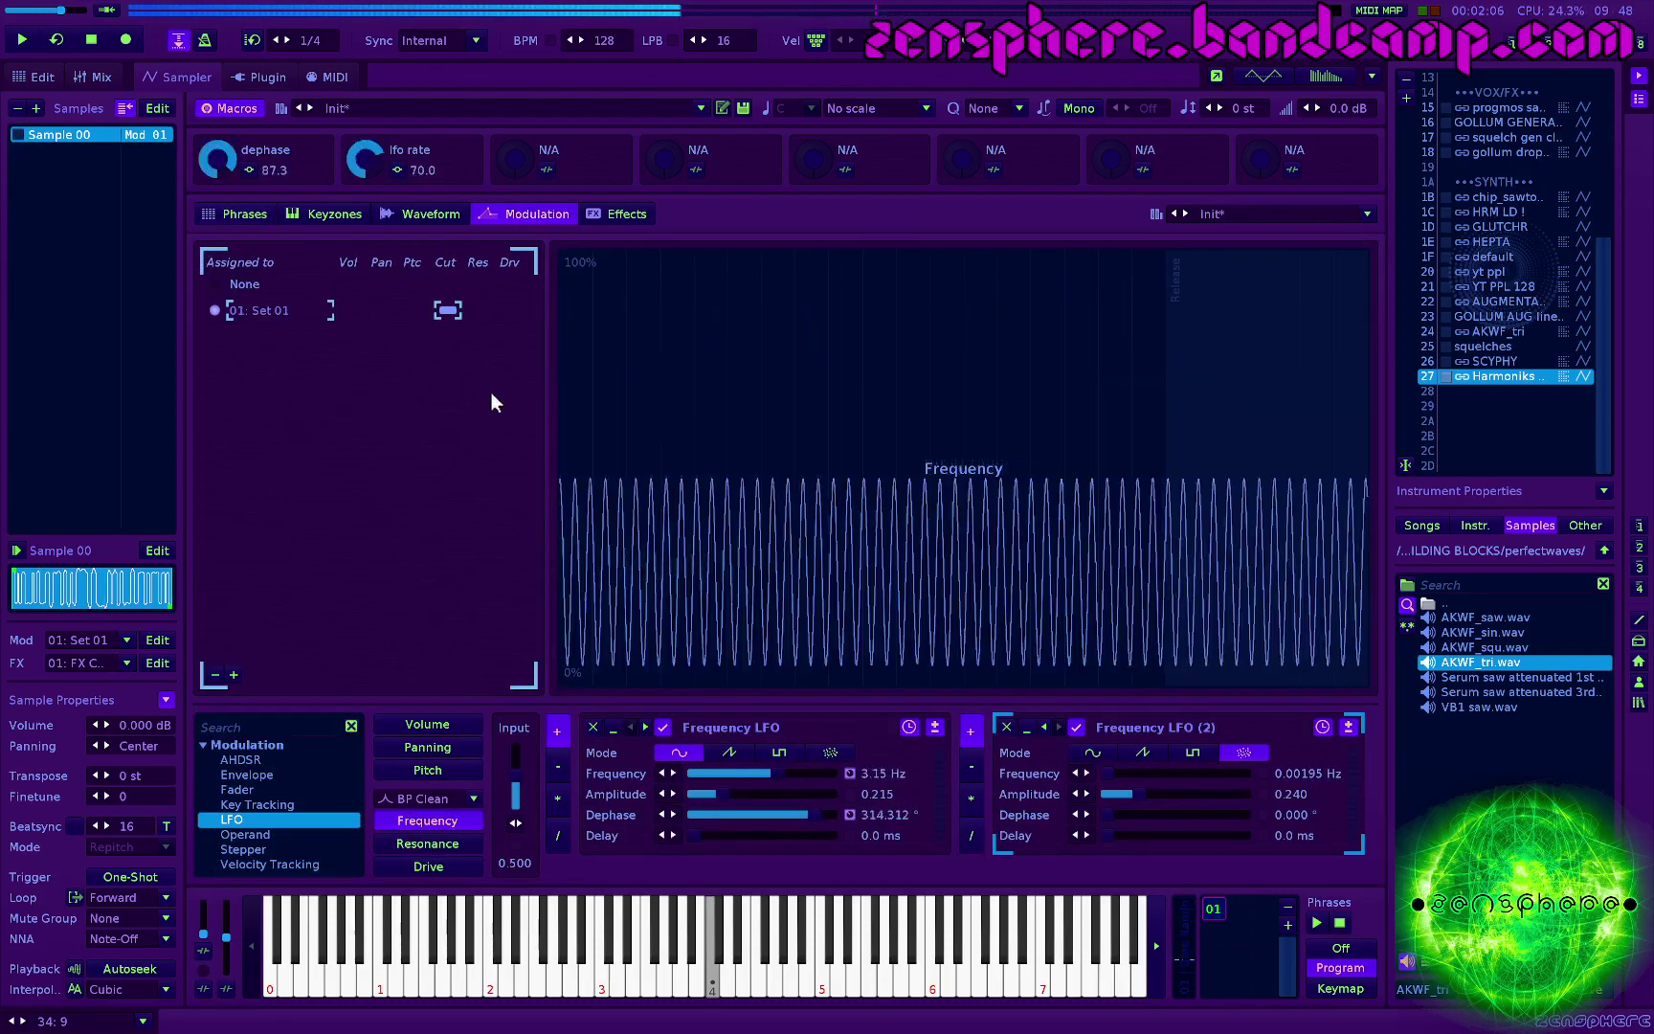
Step: Set the filter LFO amplitude to 0.256, lower the Resonance input slightly, and adjust the Drive input
{"action": "left_click", "coordinate": [746, 794]}
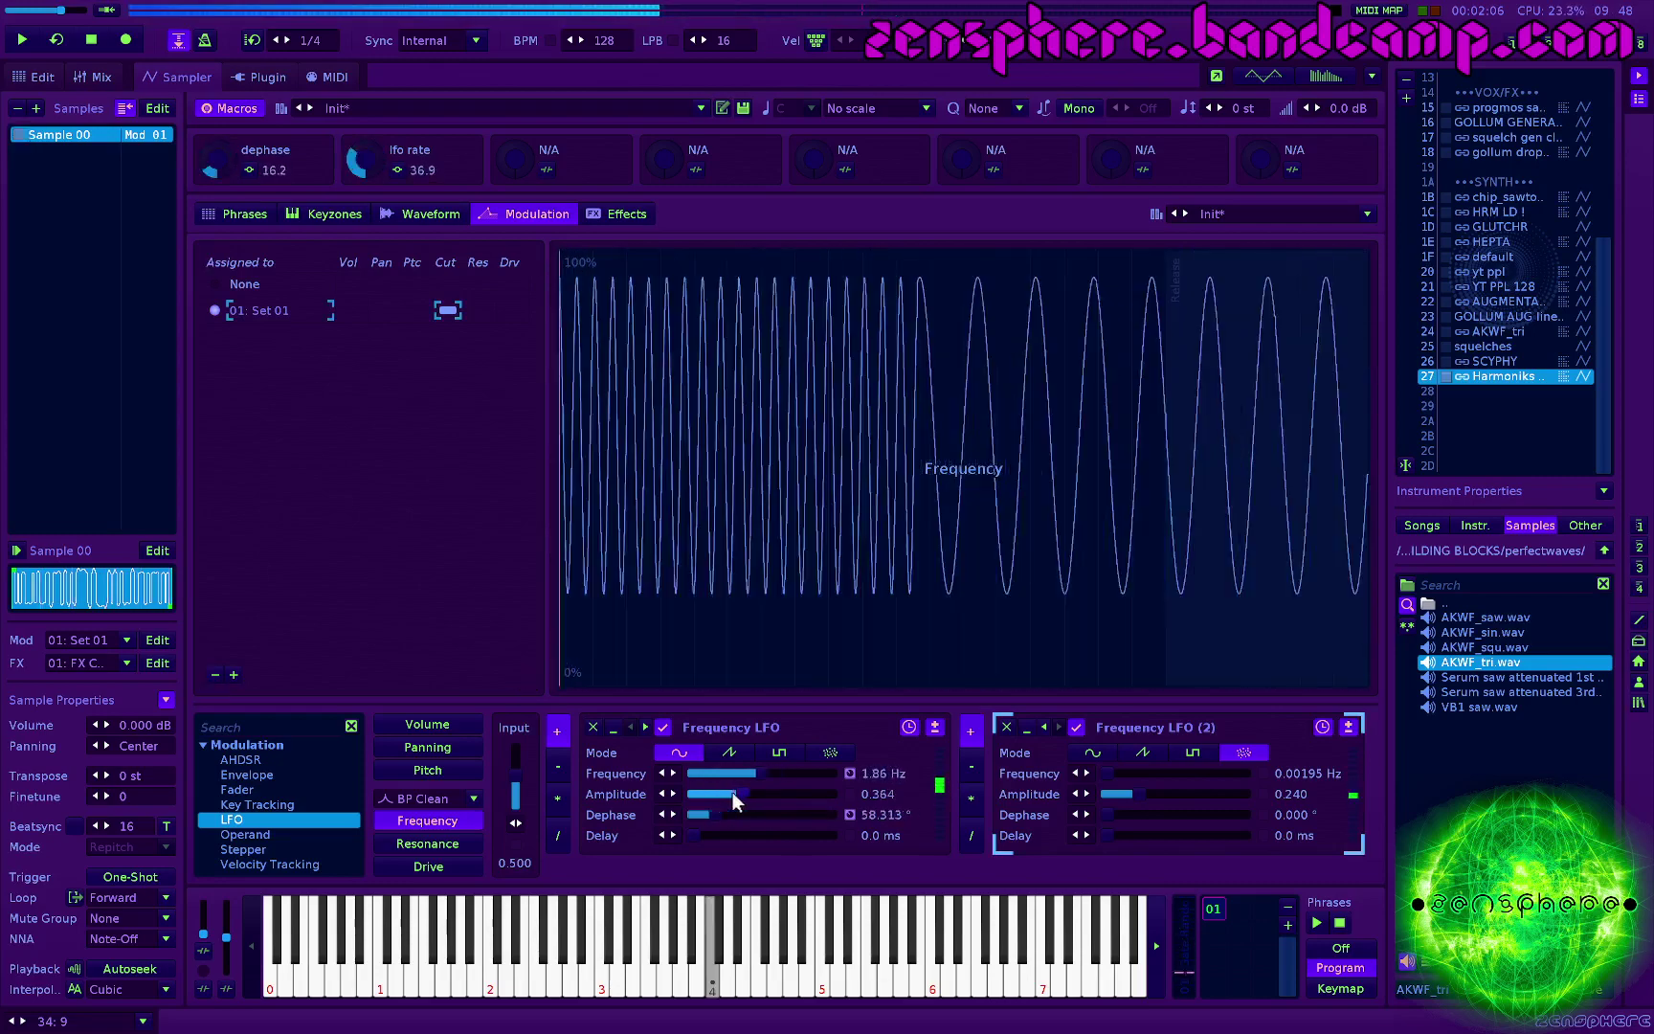
{"action": "left_click", "coordinate": [729, 793]}
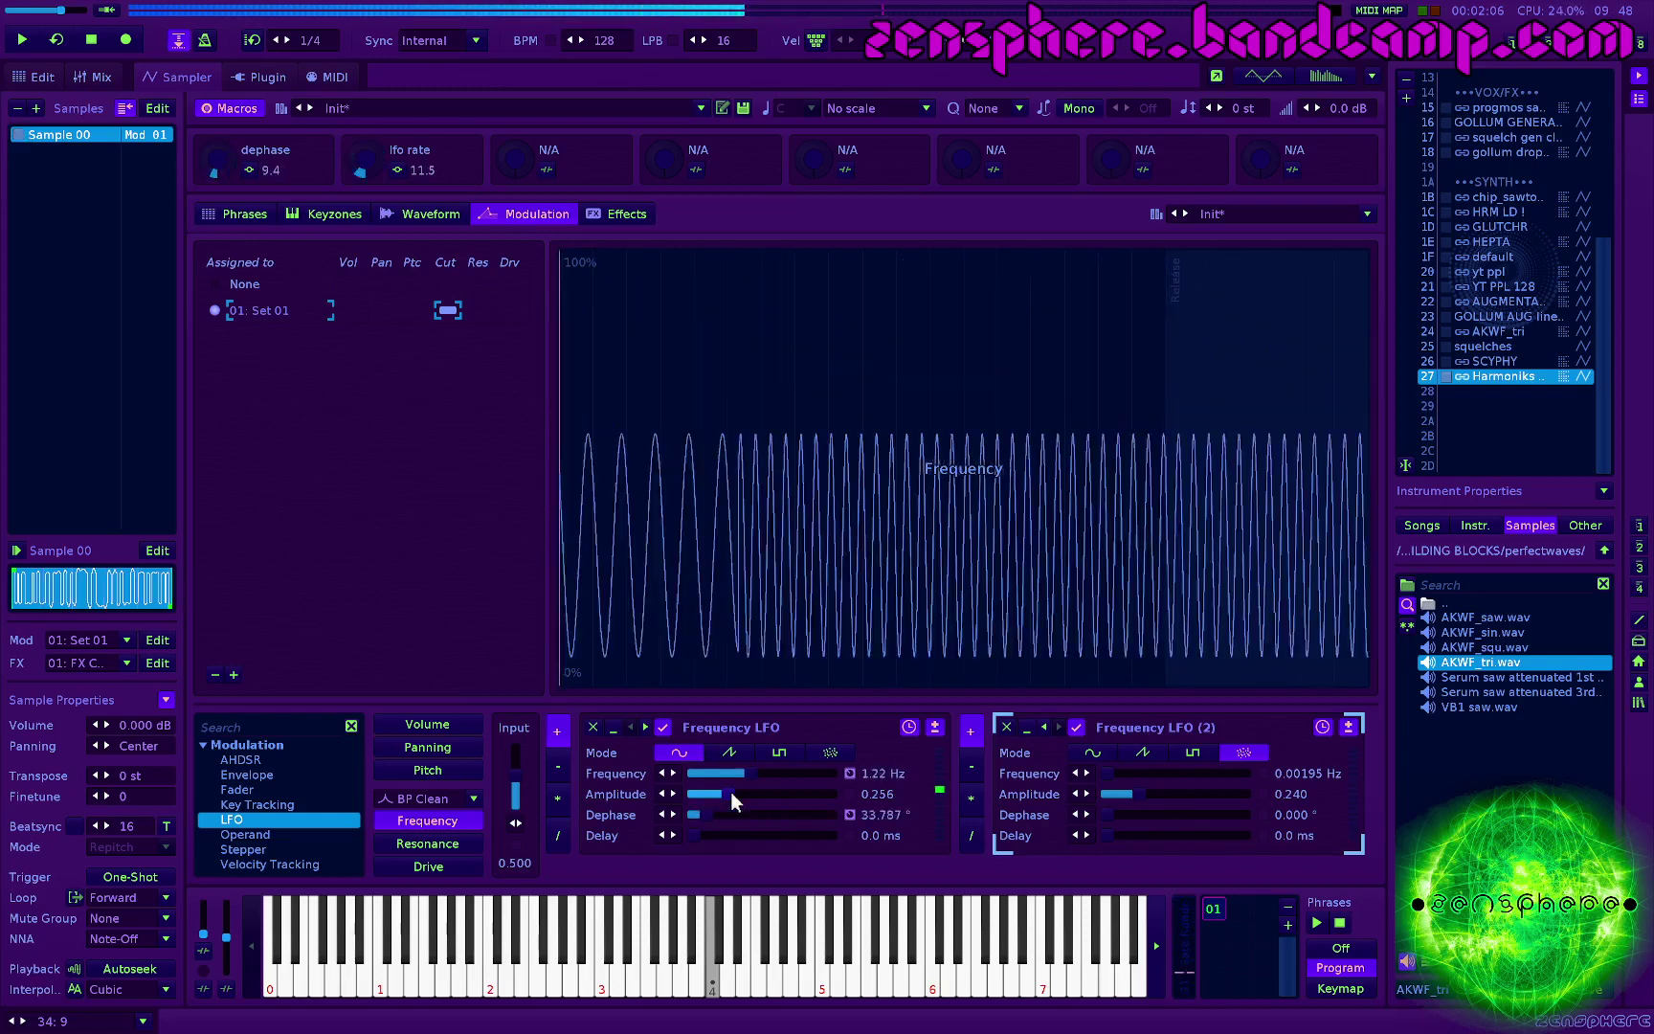
{"action": "left_click", "coordinate": [442, 844]}
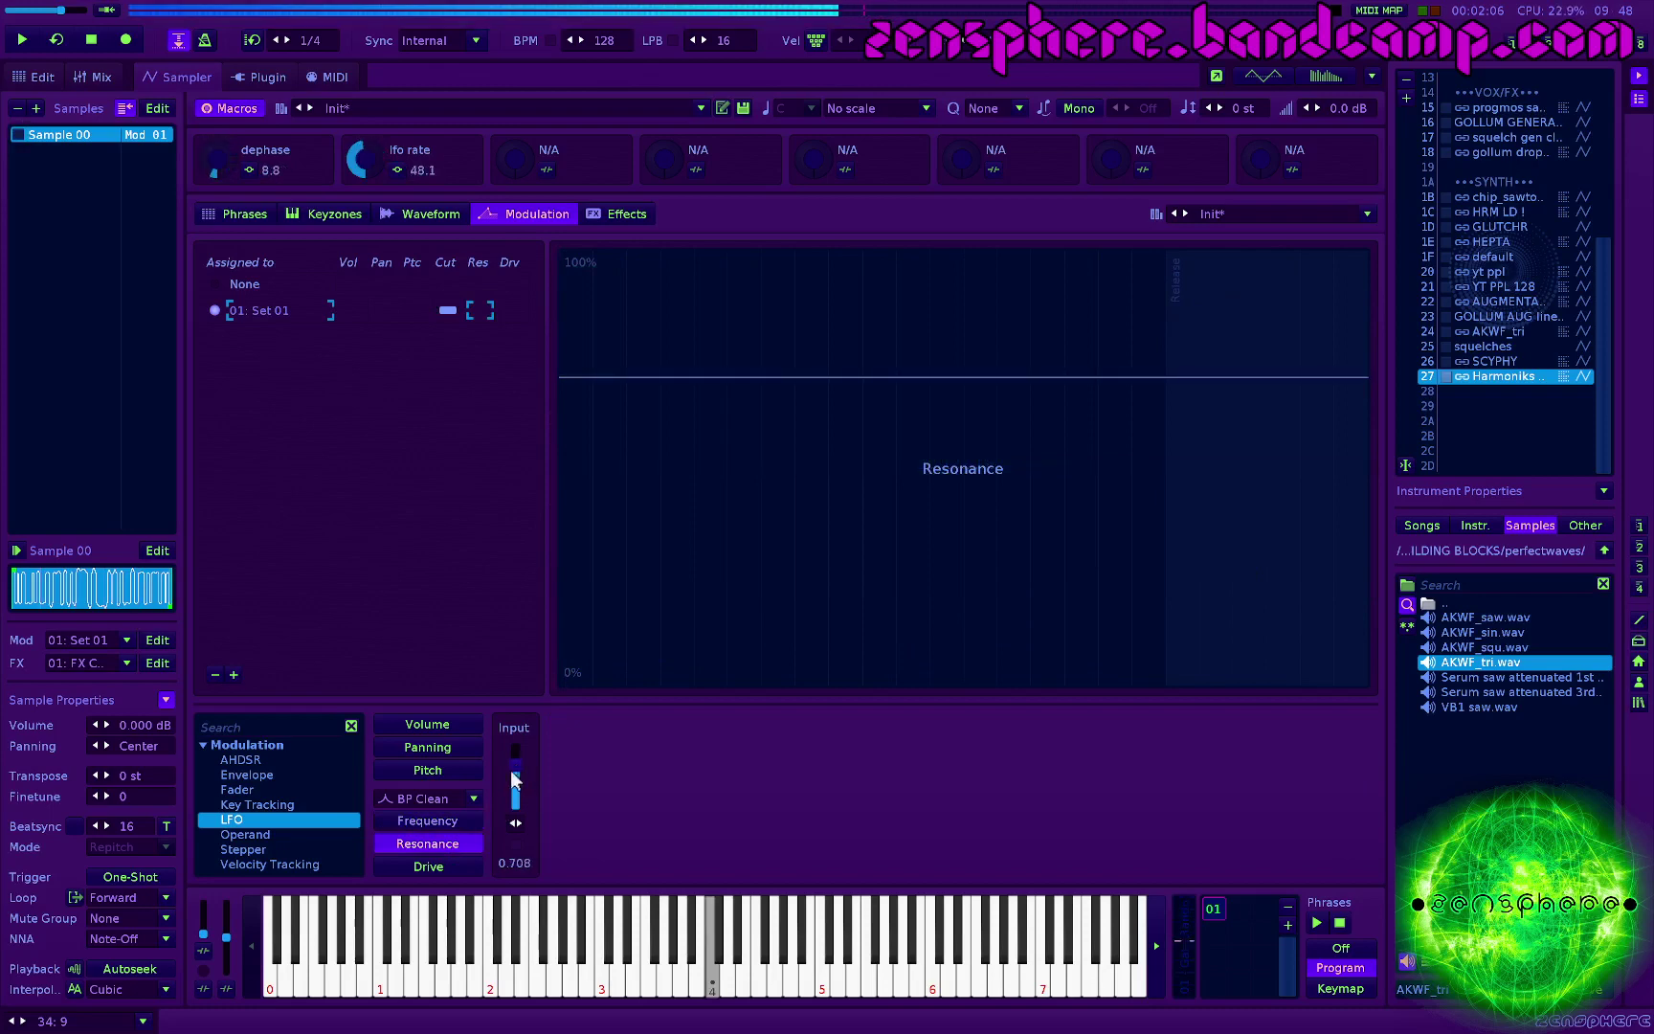
{"action": "left_click_drag", "start_coordinate": [518, 770], "coordinate": [518, 777]}
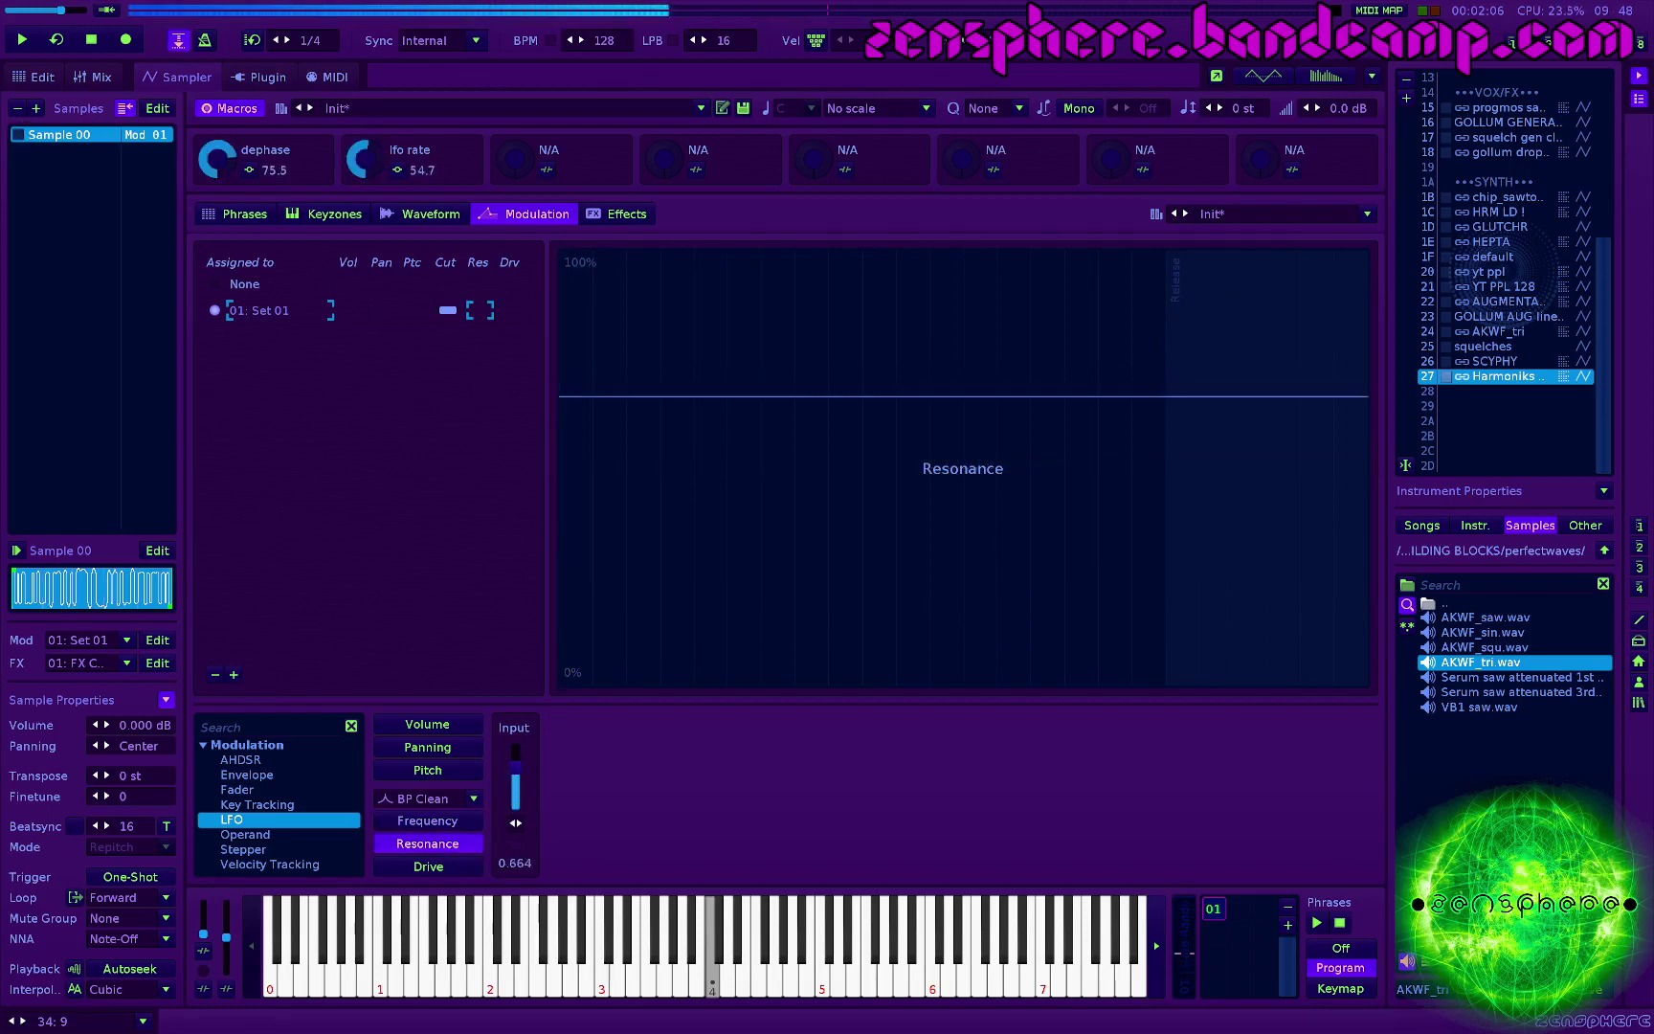
{"action": "left_click", "coordinate": [455, 868]}
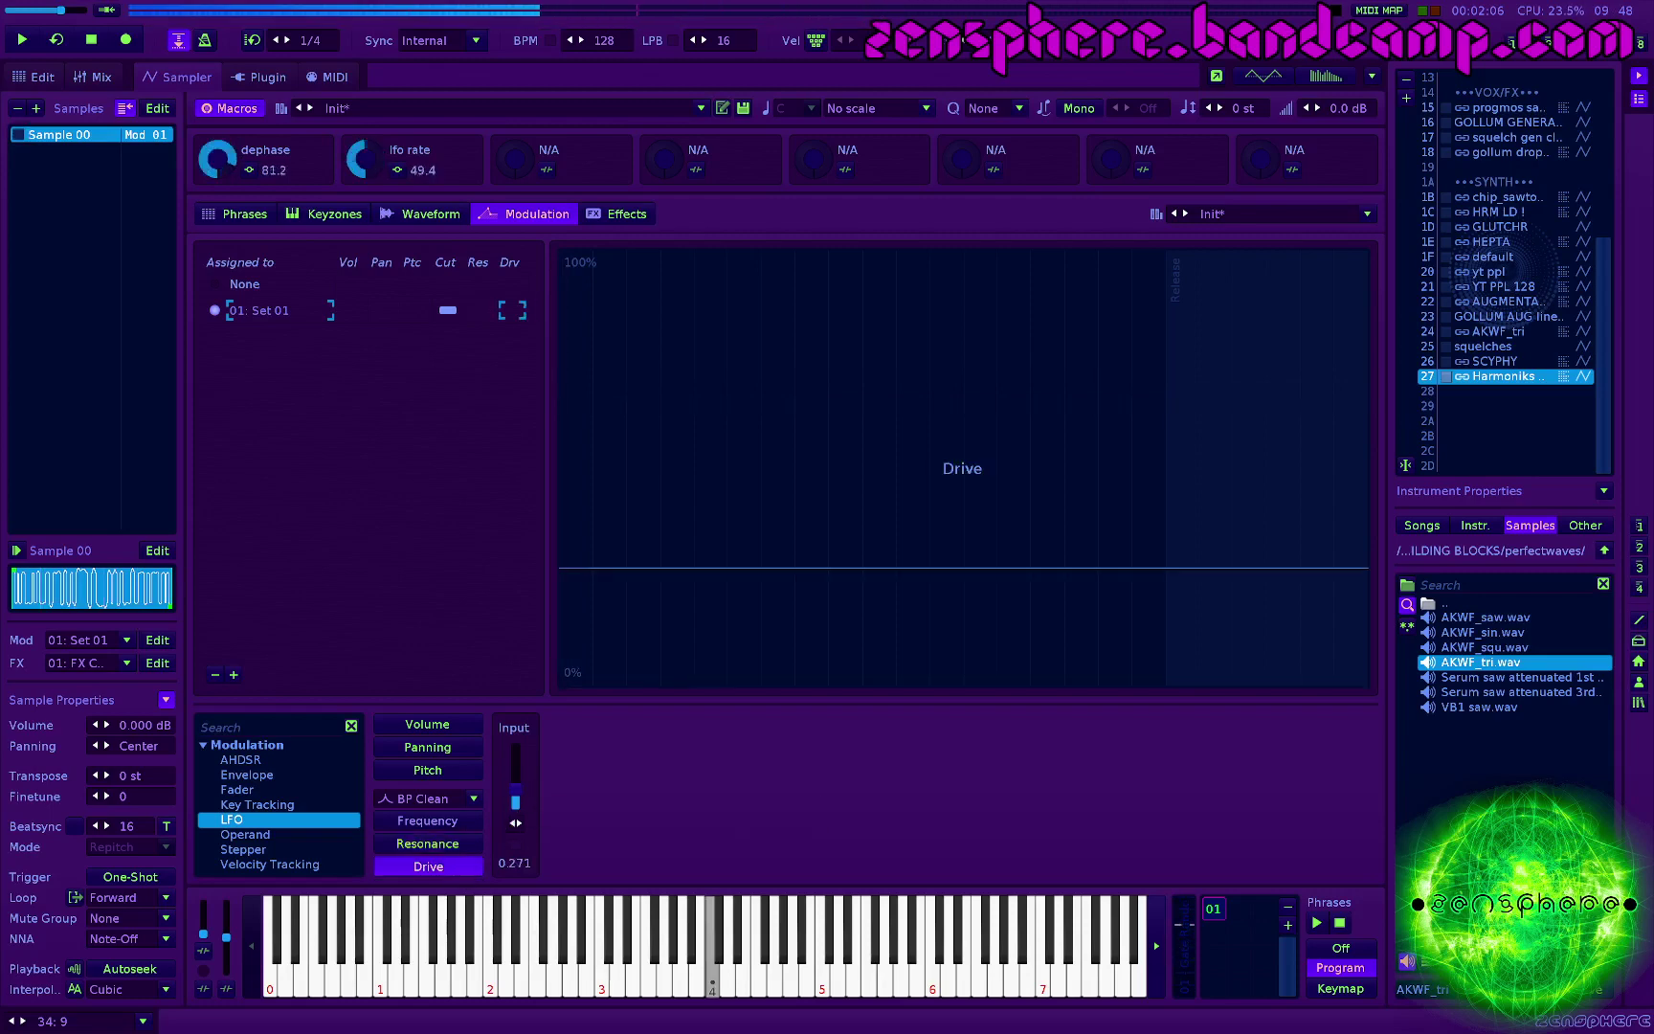
{"action": "mouse_move", "coordinate": [516, 782]}
{"action": "left_mouse_down"}
{"action": "mouse_move", "coordinate": [516, 801]}
{"action": "mouse_move", "coordinate": [516, 779]}
{"action": "left_mouse_up"}
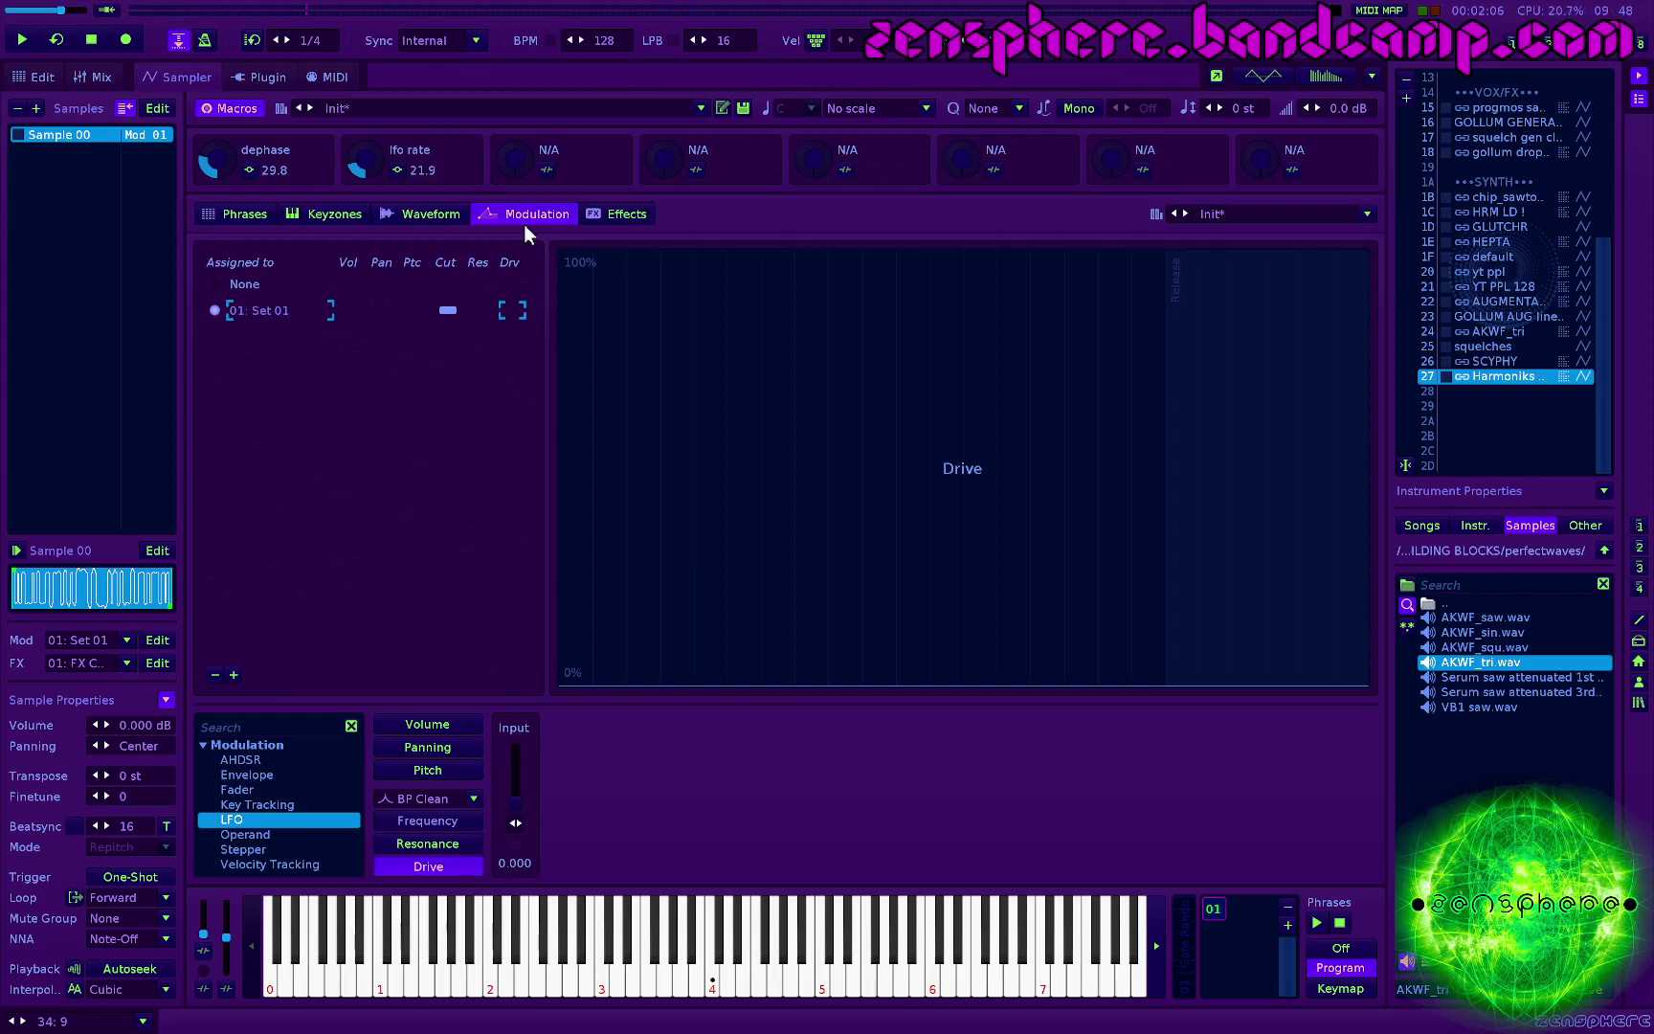
Step: Check the waveform view, settle back on the pattern editor, and start song playback
{"action": "key", "text": "ctrl+1"}
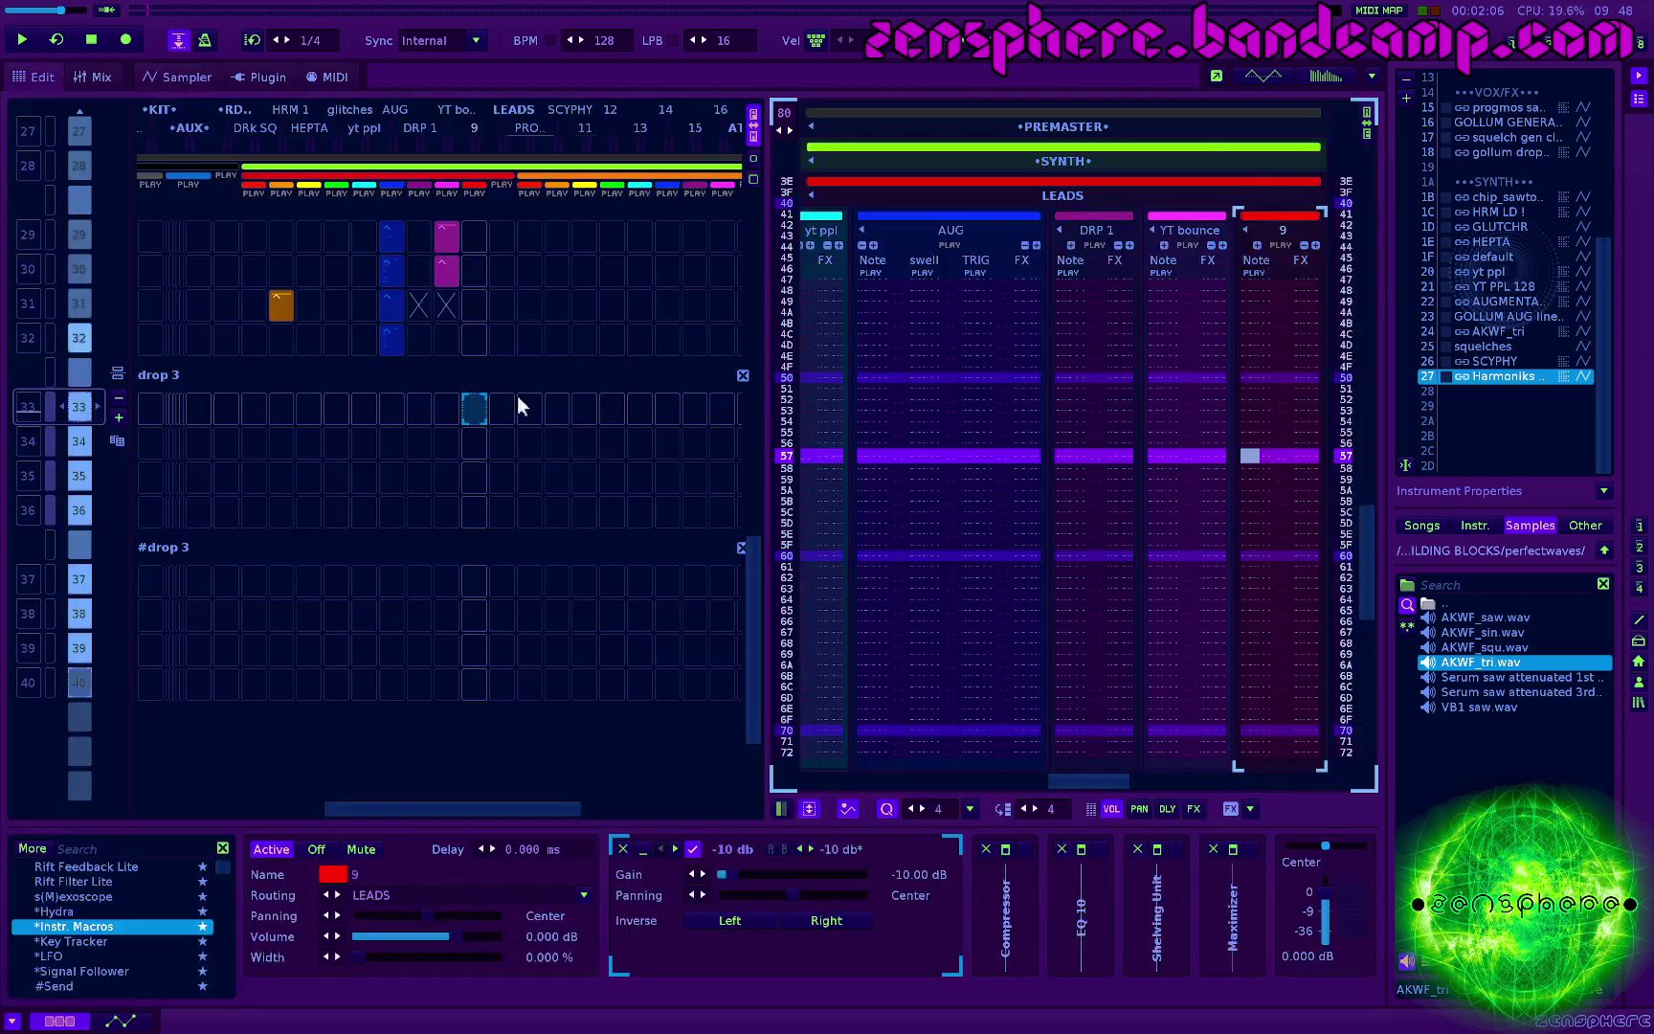
{"action": "key", "text": "ctrl+3"}
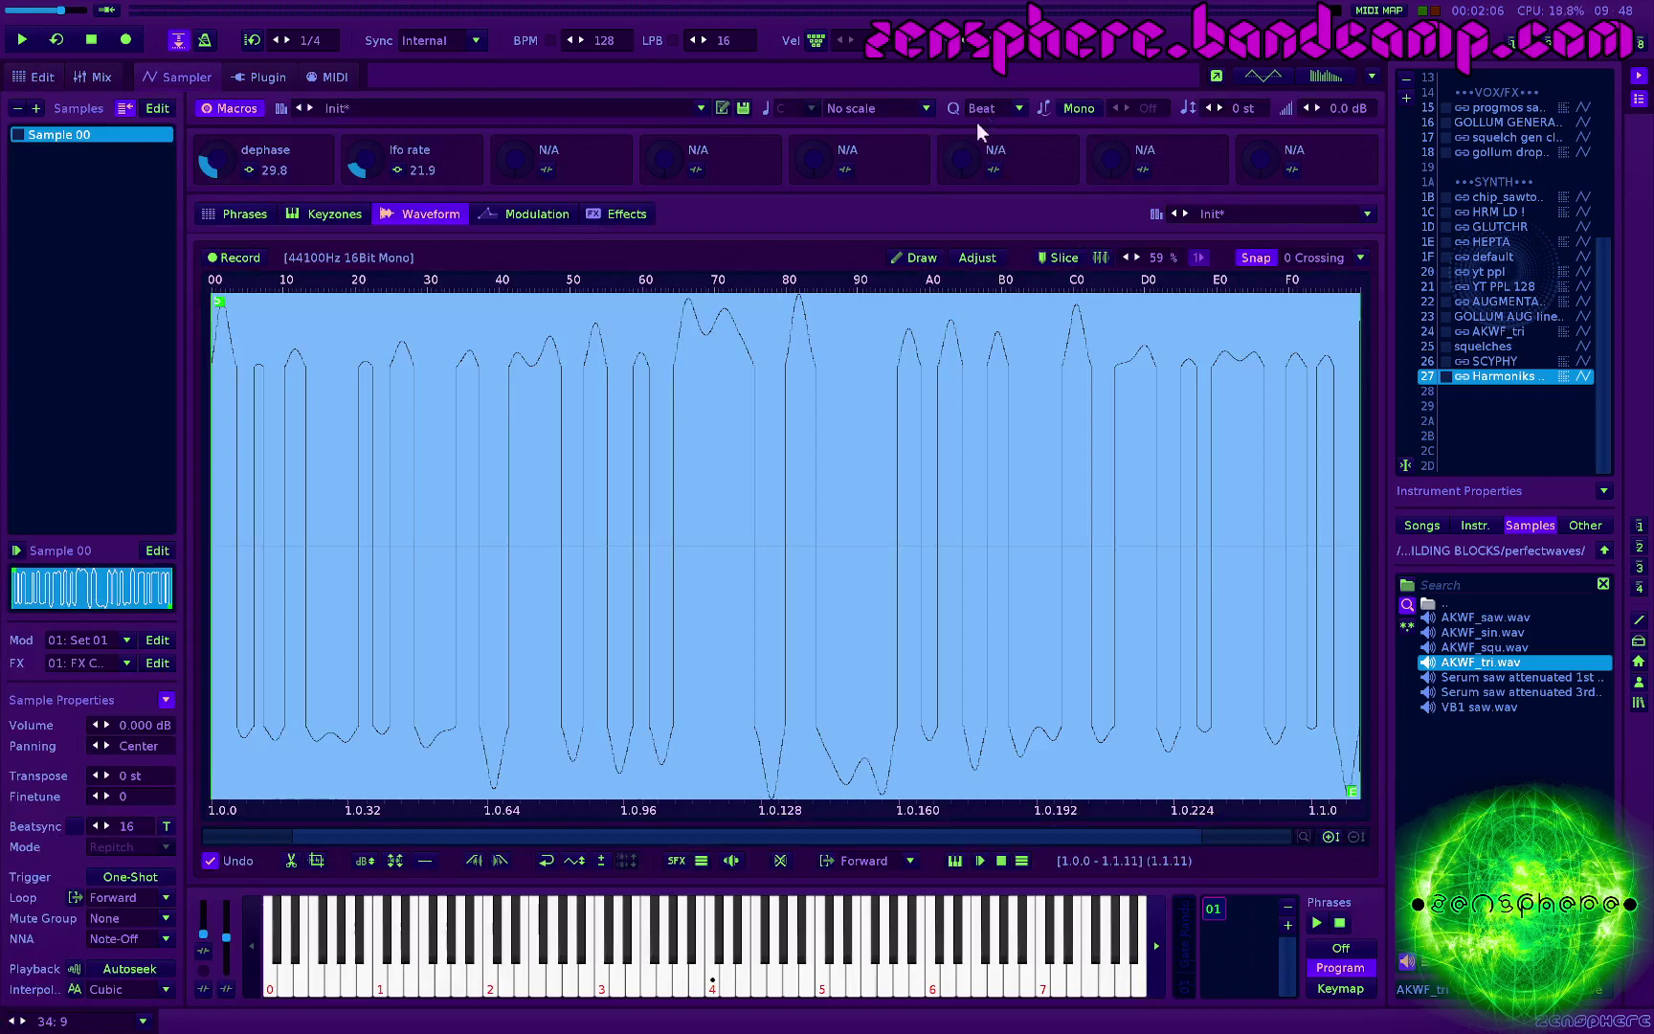
{"action": "key", "text": "ctrl+1"}
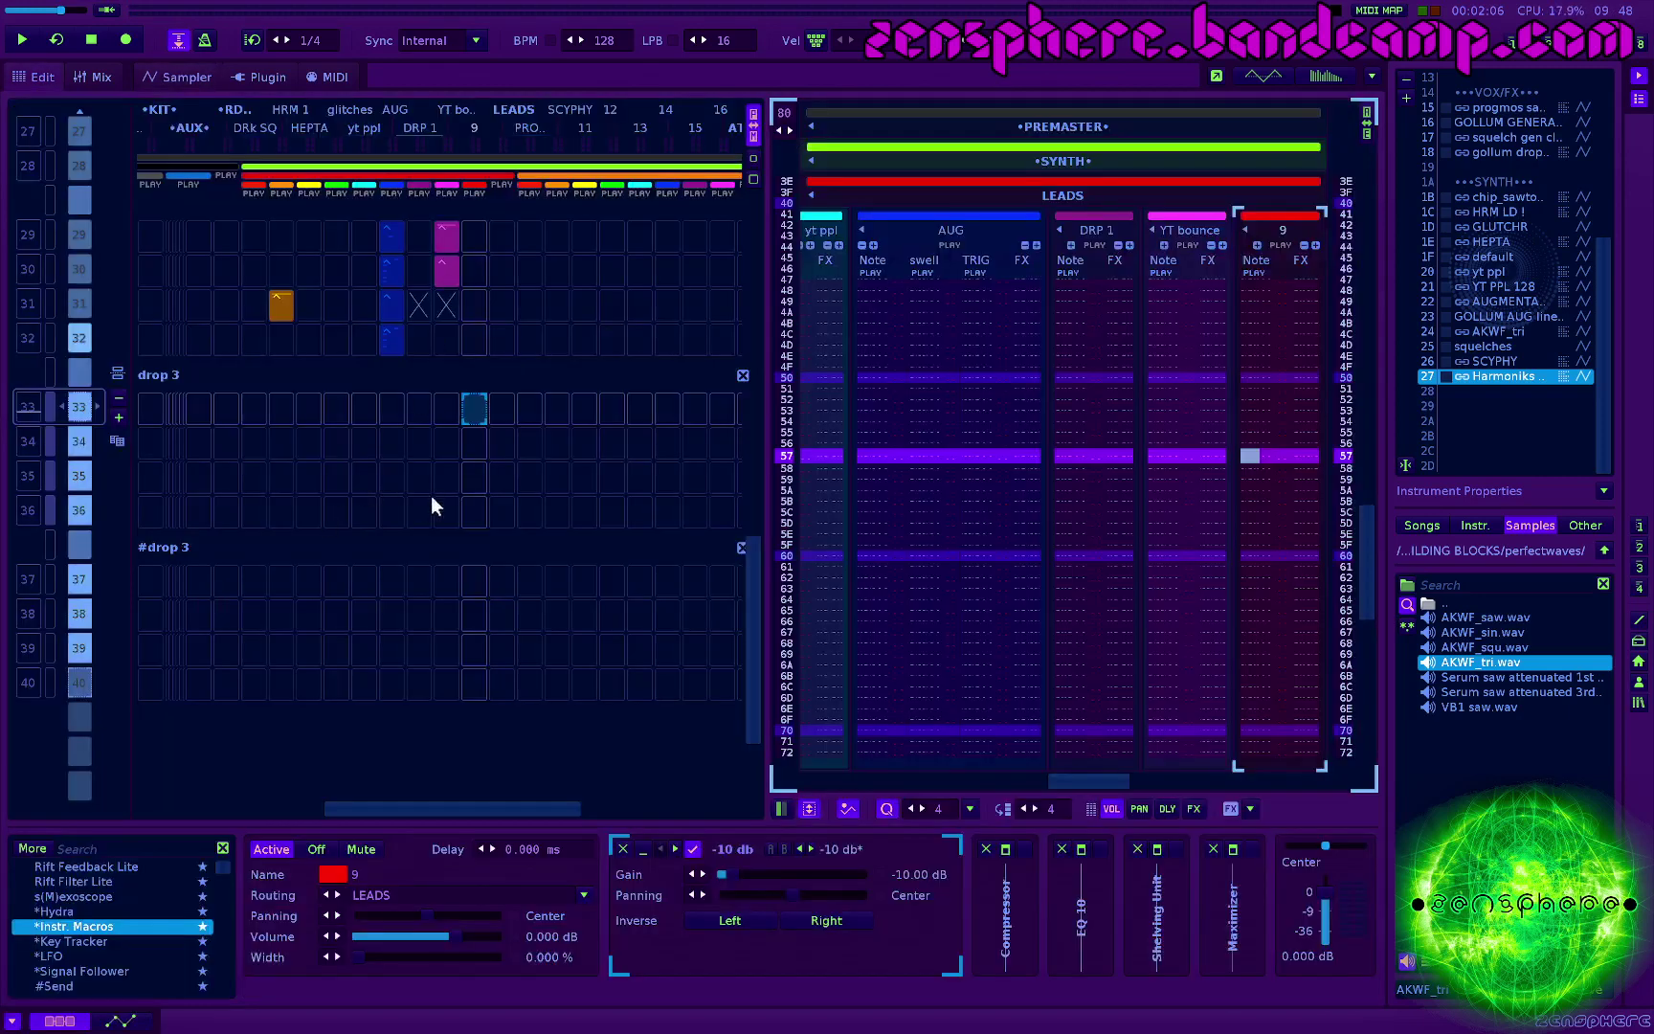
{"action": "key", "text": "space"}
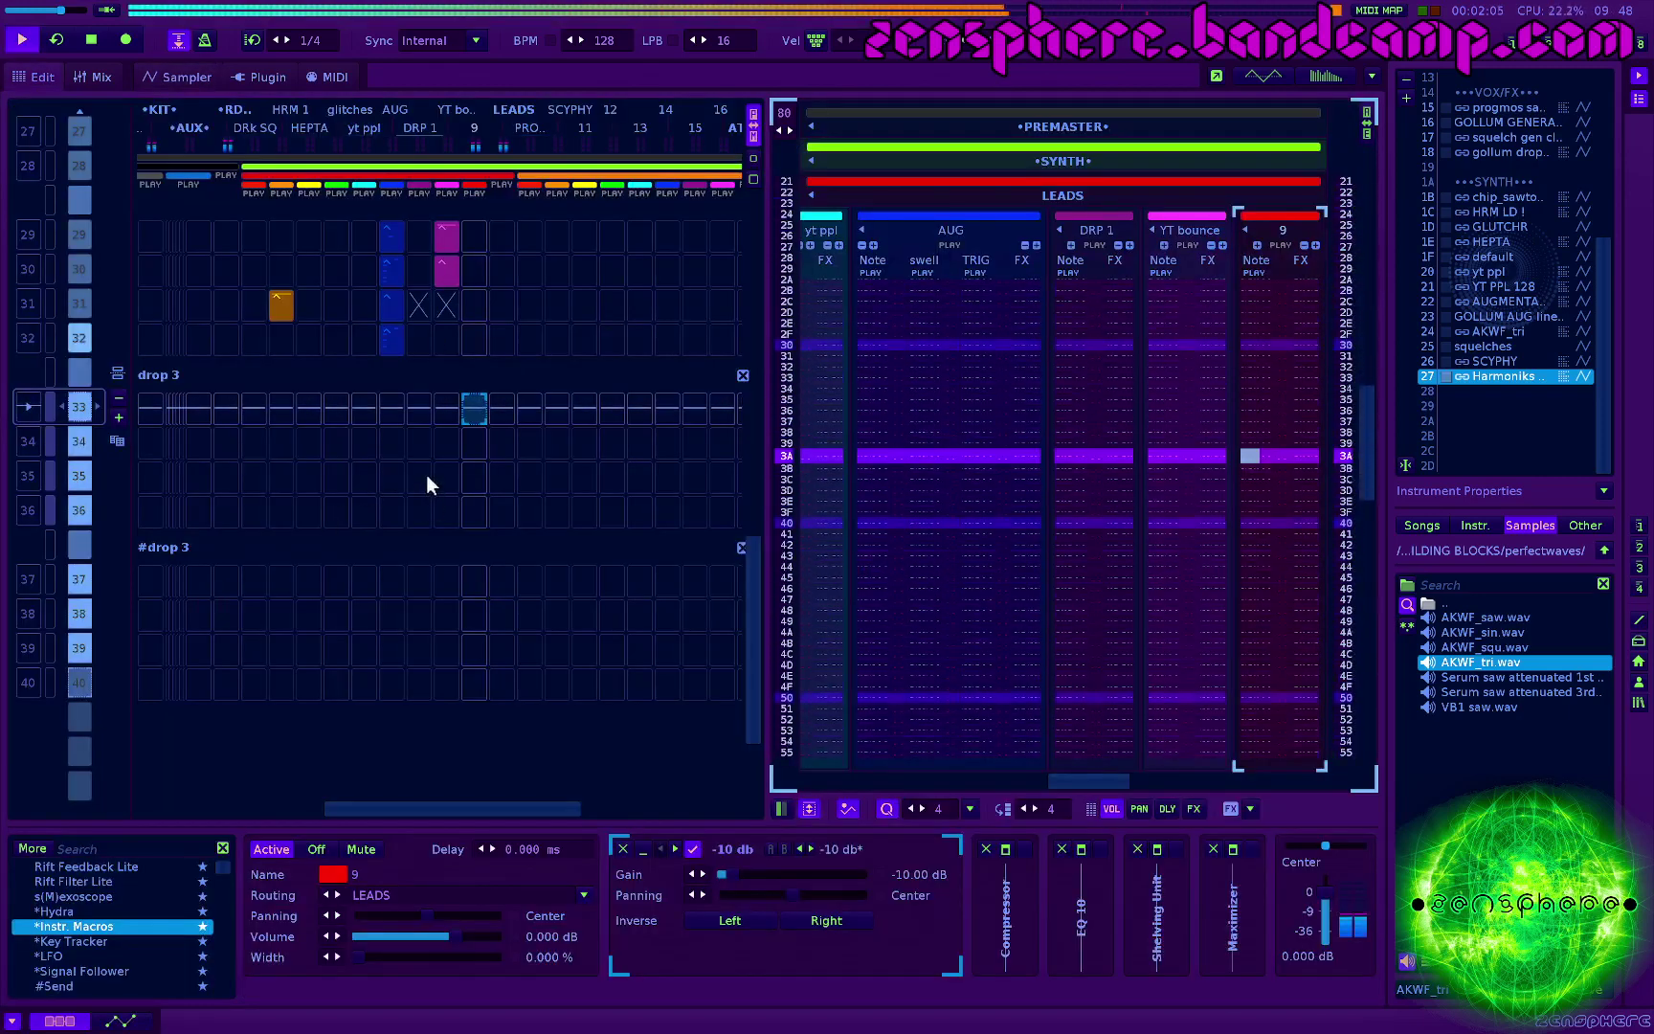
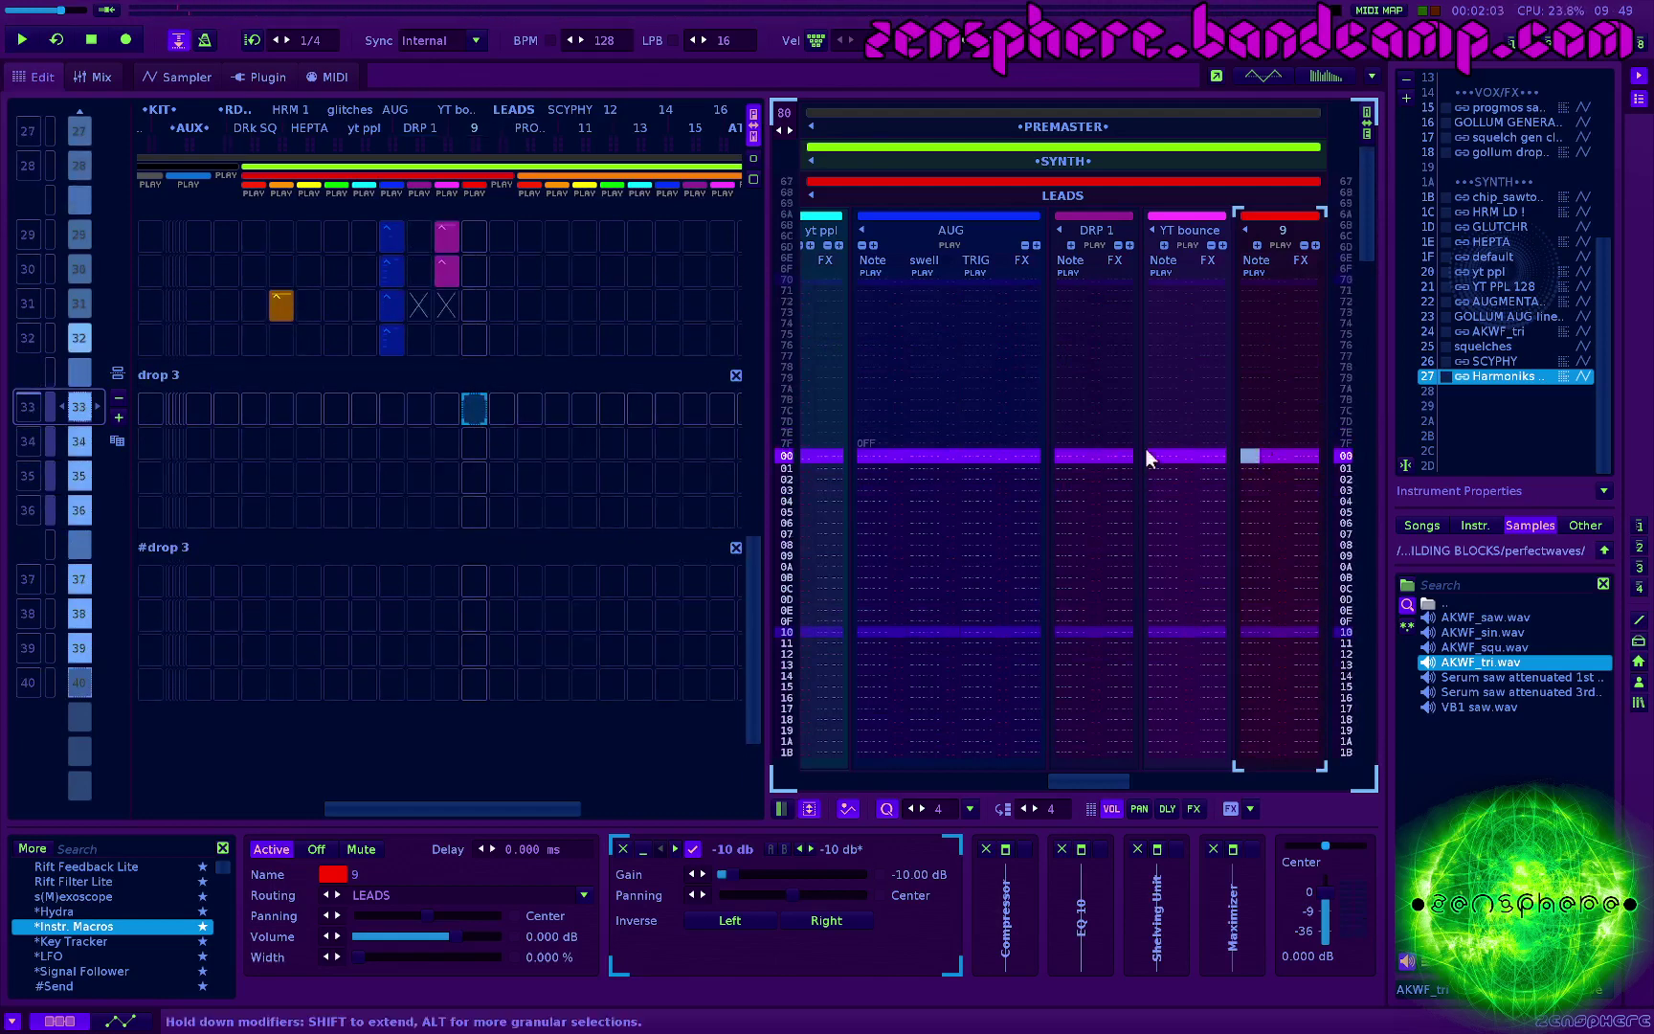
Step: In edit mode, enter a D#4 Harmoniks note at row 00 of track 9 and play the song
{"action": "key", "text": "Escape"}
{"action": "key", "text": "d"}
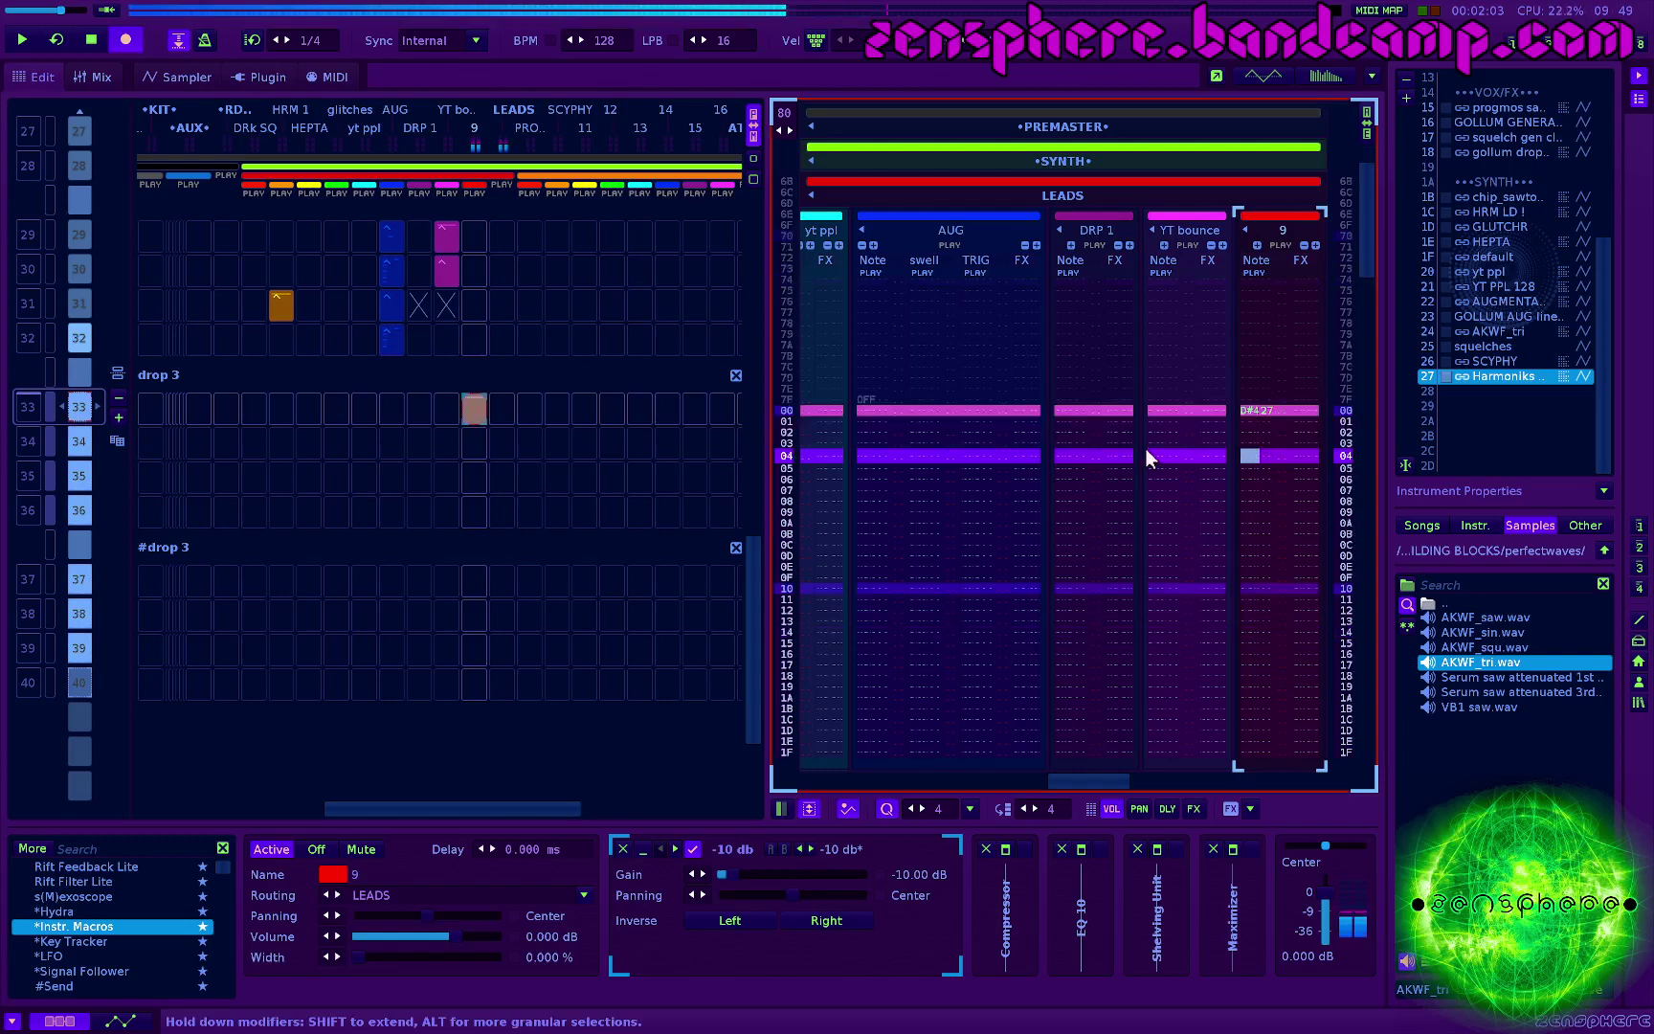
{"action": "key", "text": "space"}
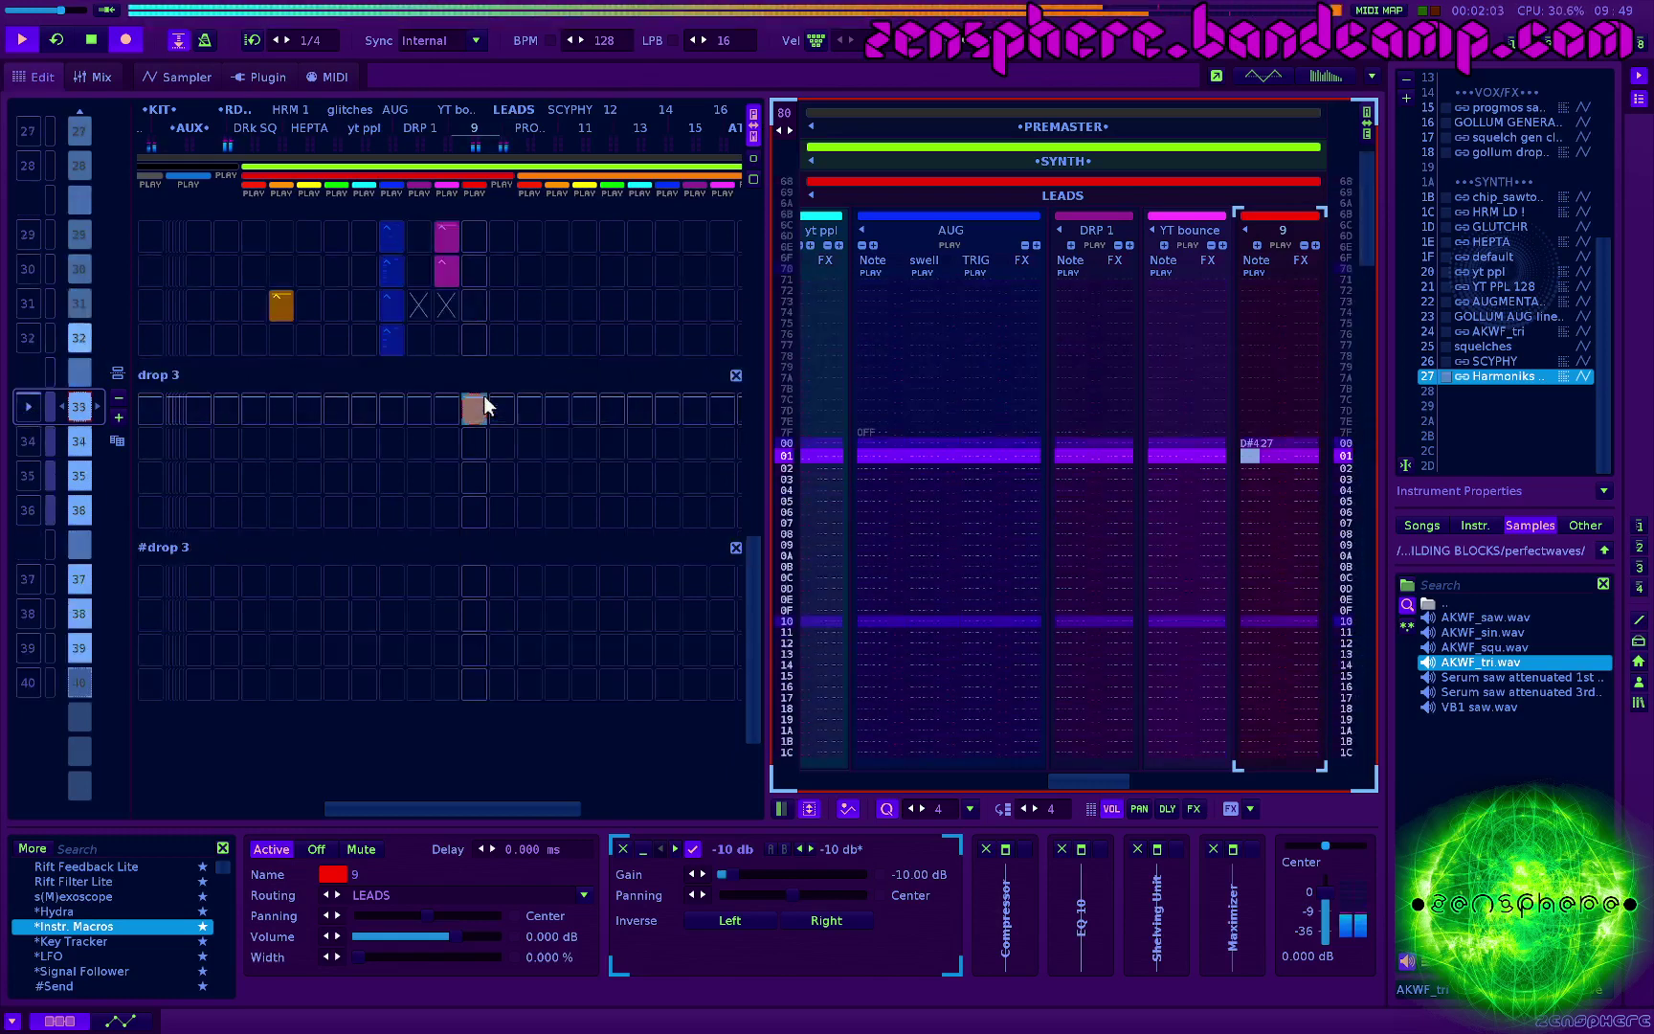
Step: Add a Volume AHDSR envelope with 1.0 sustain and 21 ms release, then open Macro 3's mappings
{"action": "key", "text": "F3"}
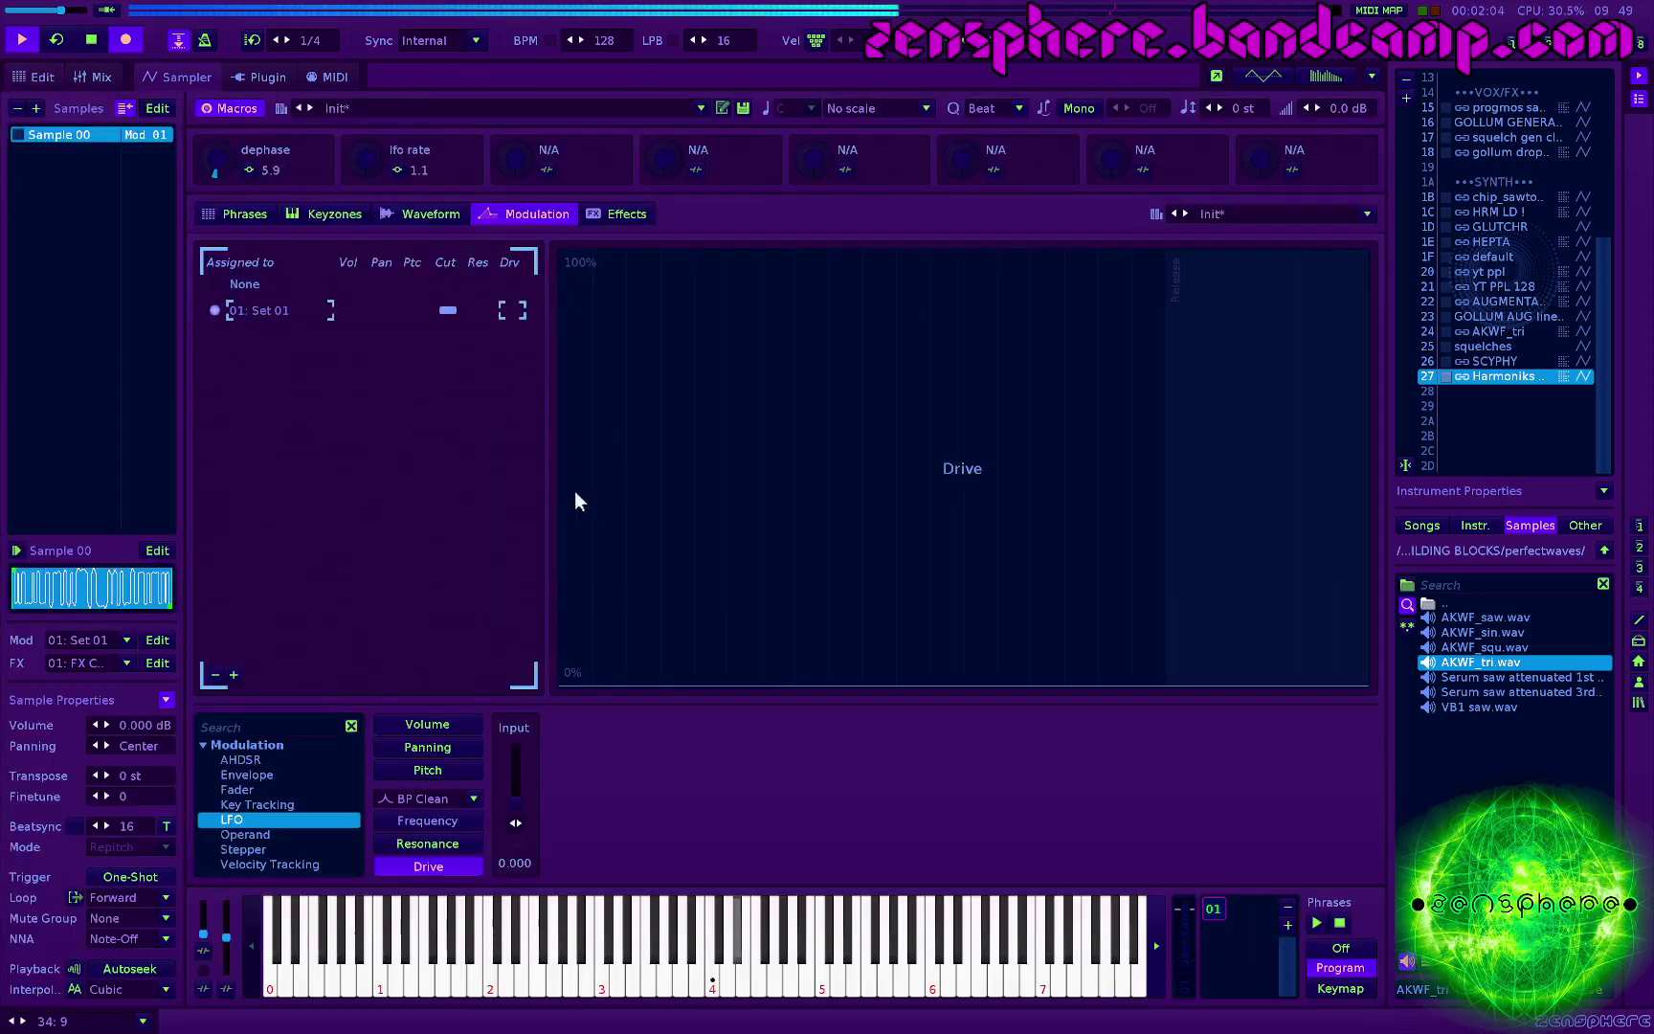
{"action": "left_click", "coordinate": [436, 723]}
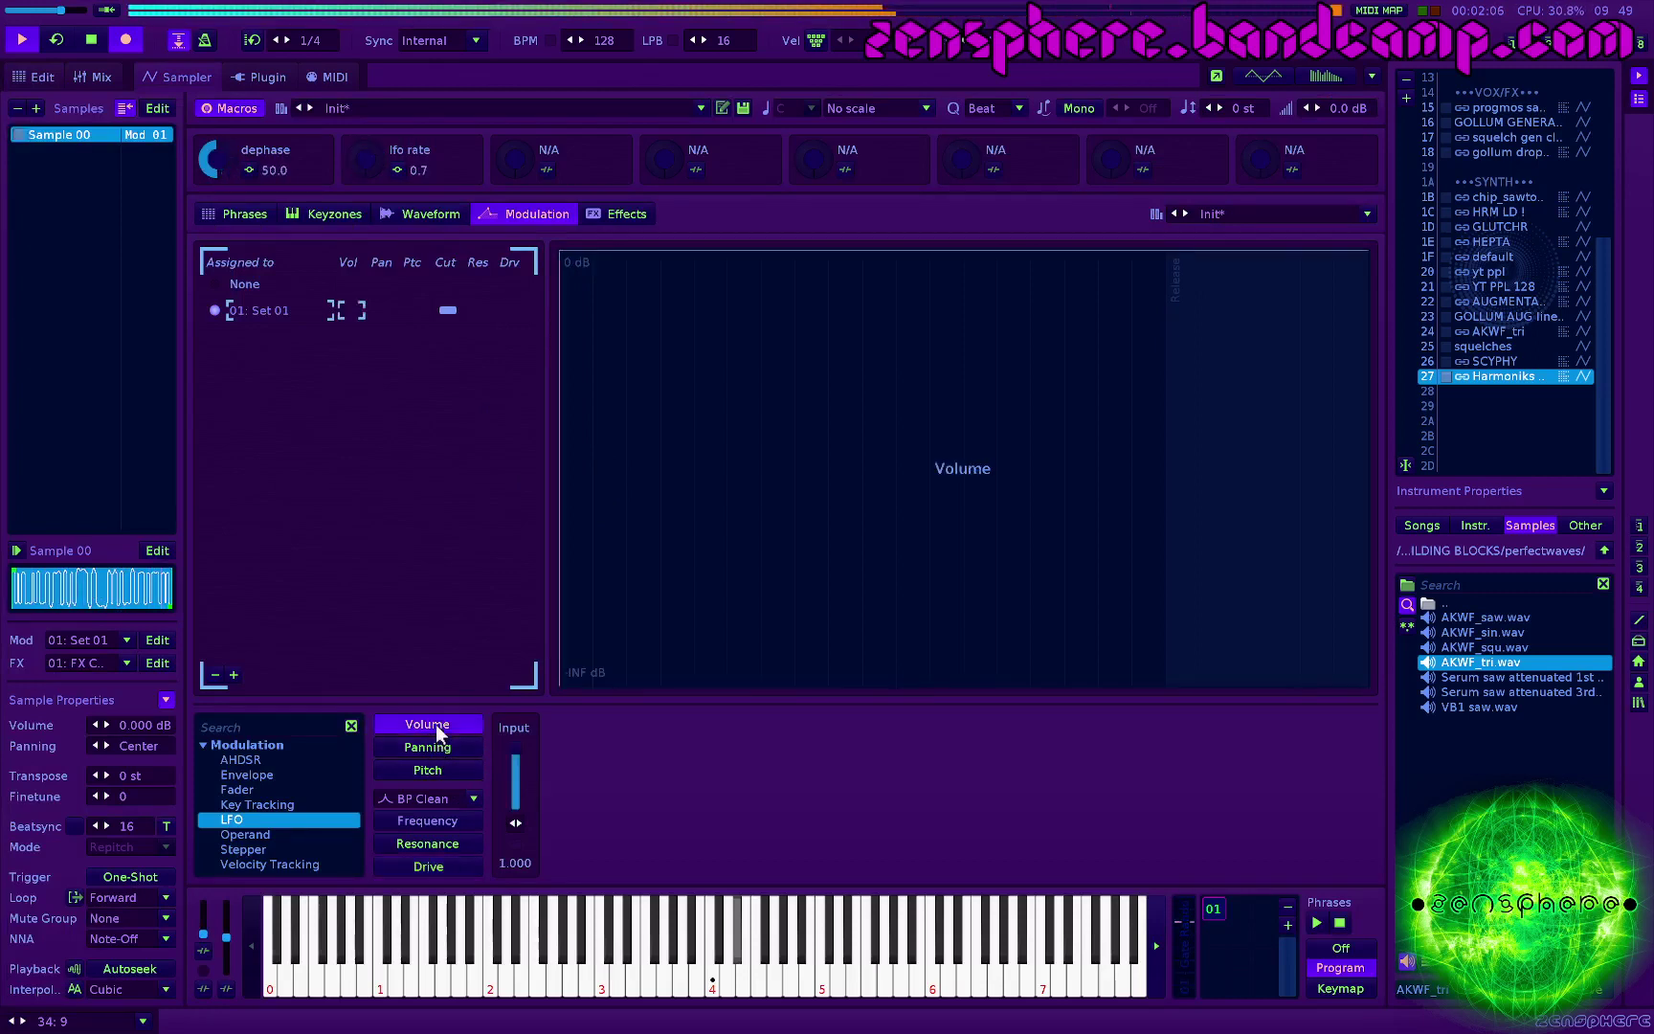
{"action": "double_click", "coordinate": [279, 760]}
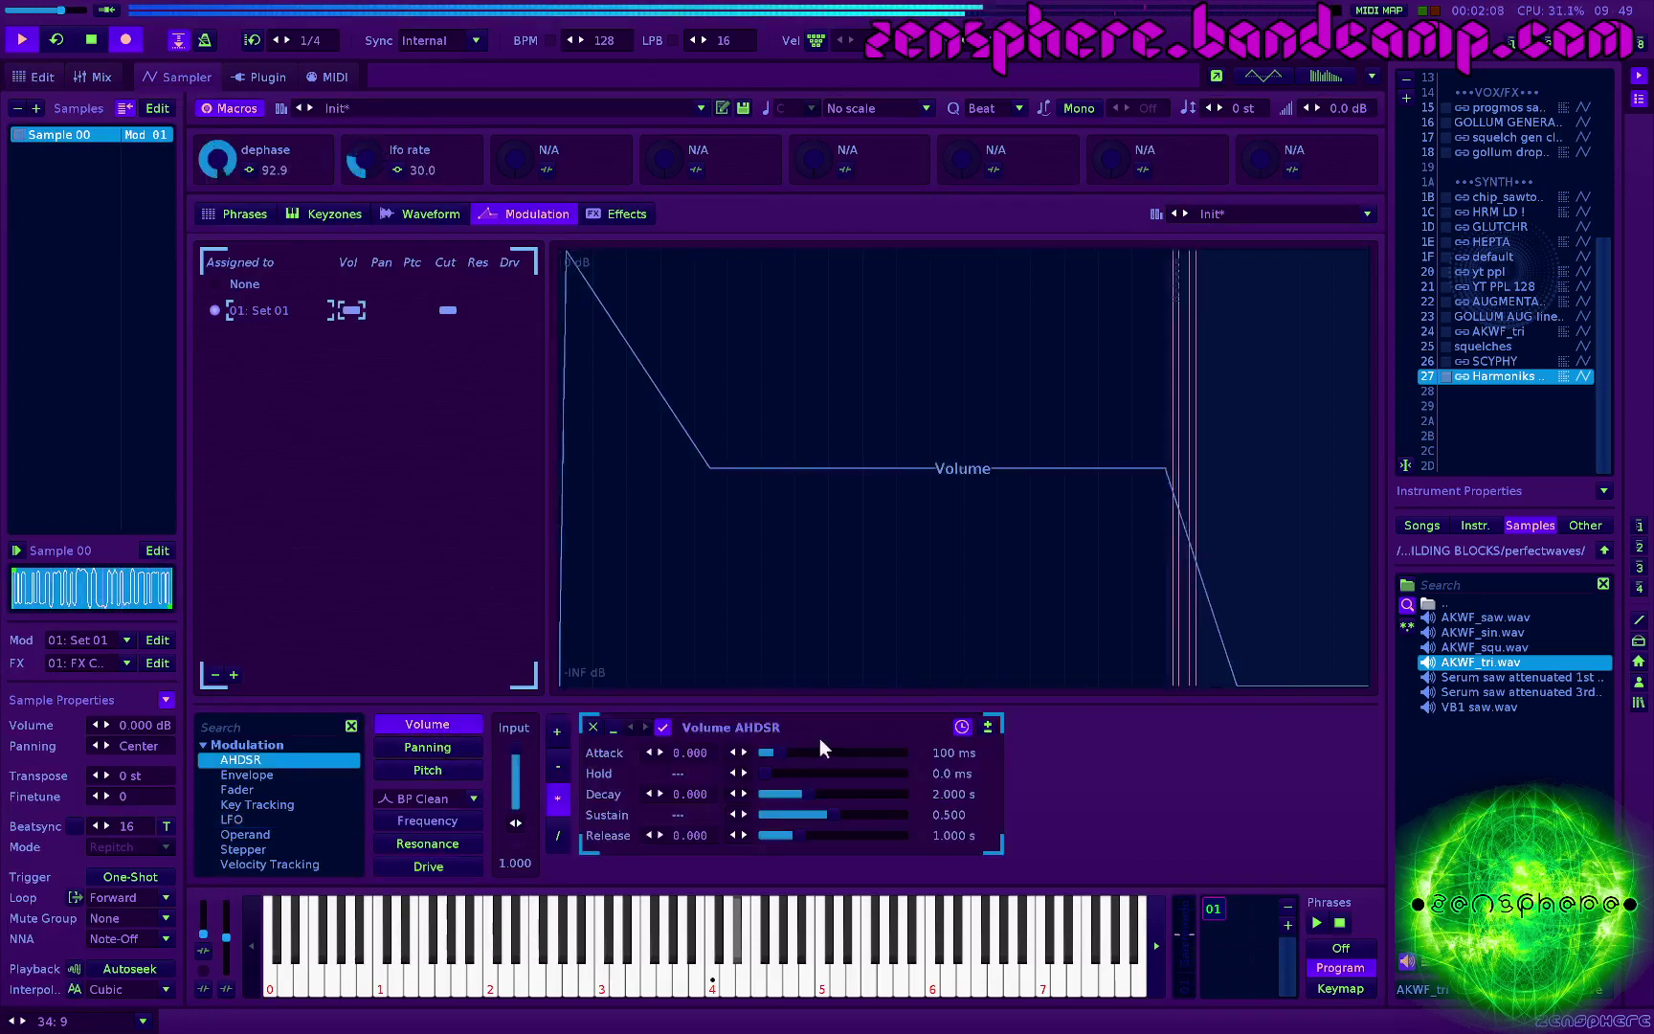
{"action": "left_click_drag", "start_coordinate": [860, 817], "coordinate": [906, 816]}
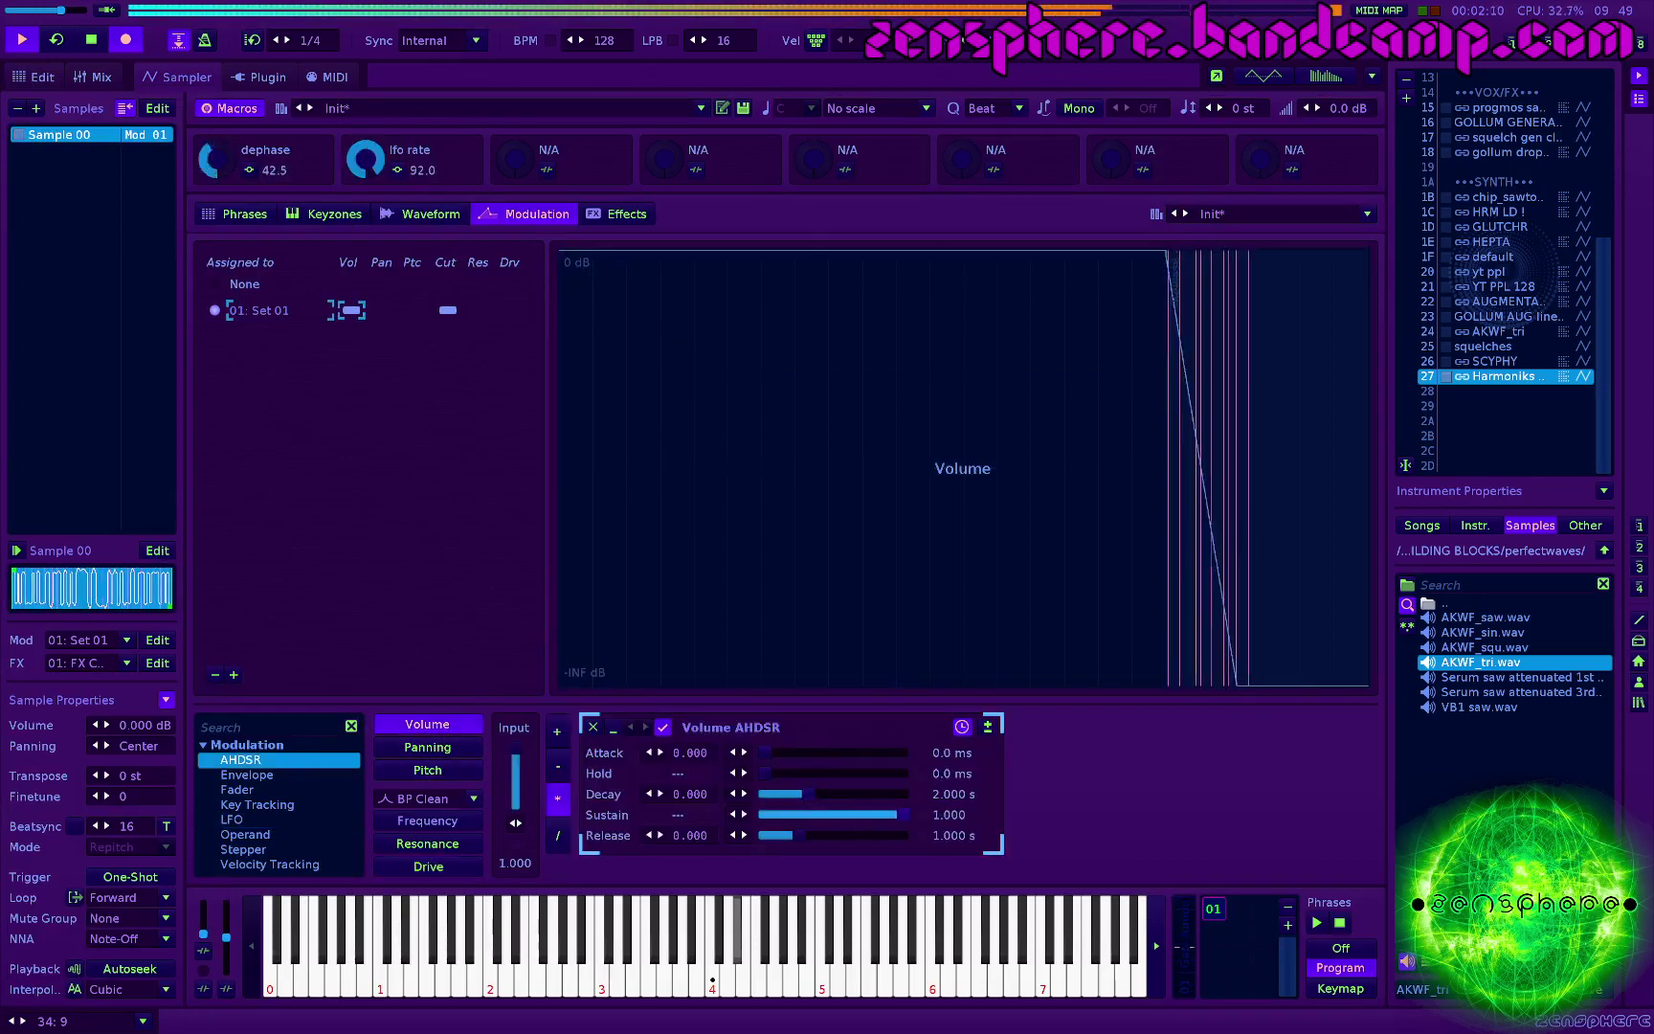
{"action": "left_click_drag", "start_coordinate": [800, 835], "coordinate": [772, 836]}
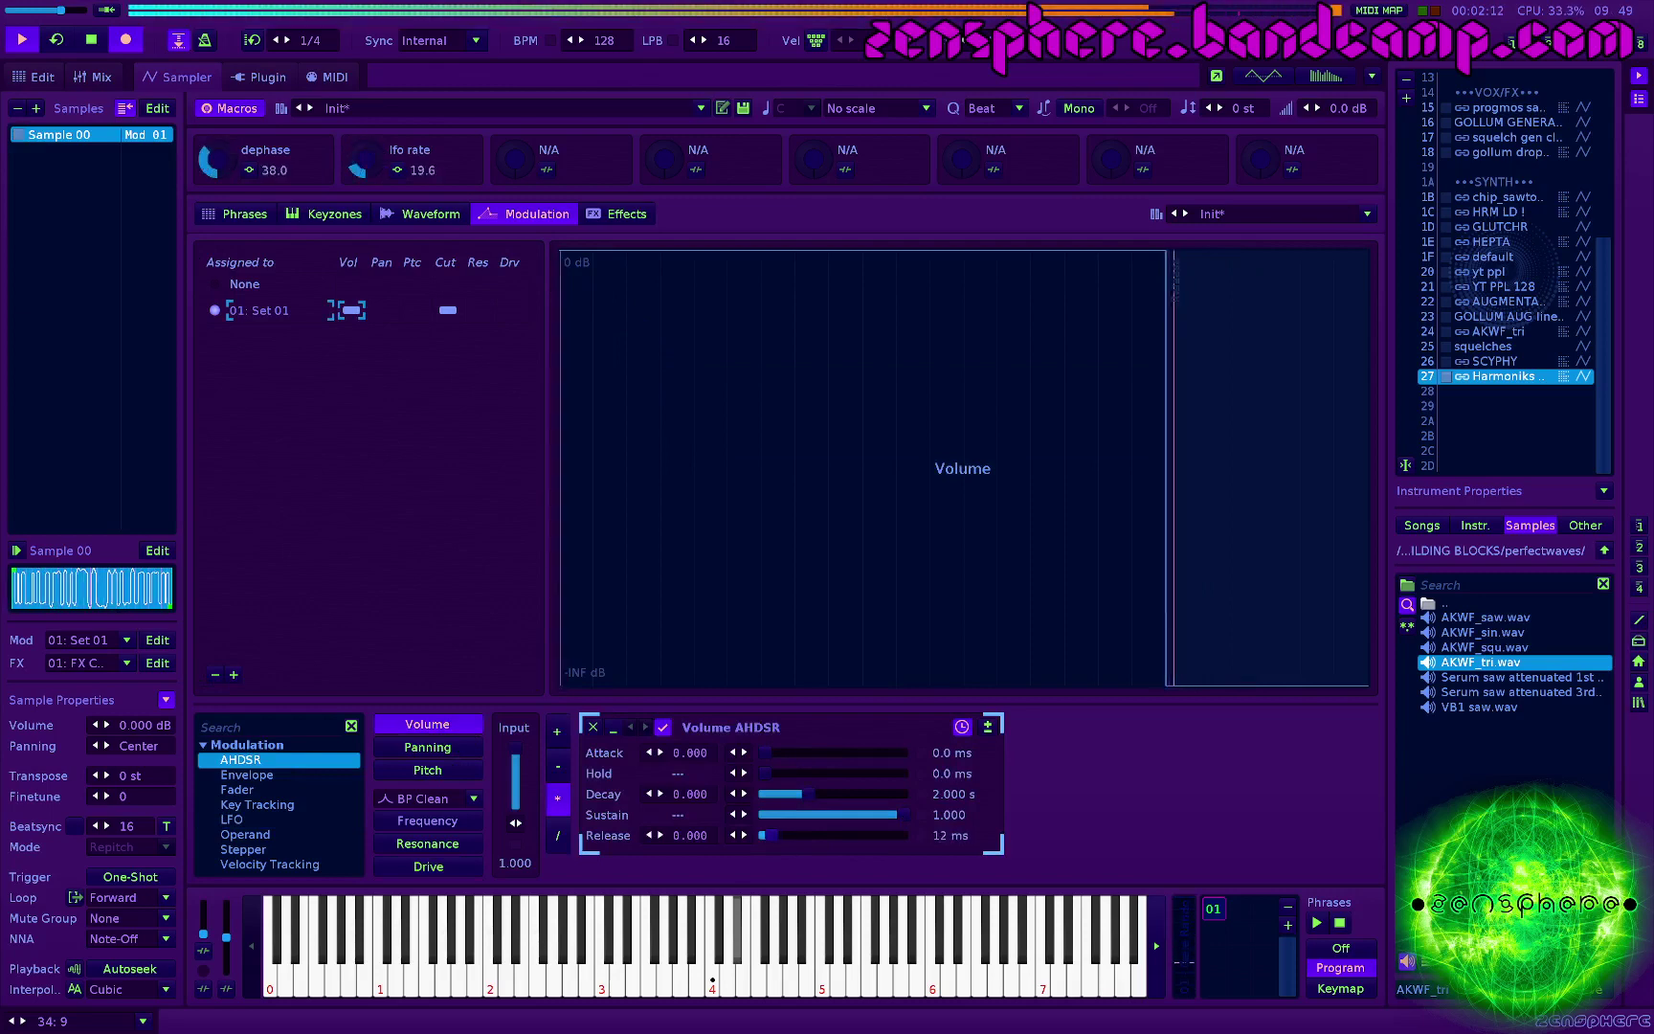
{"action": "key", "text": "space"}
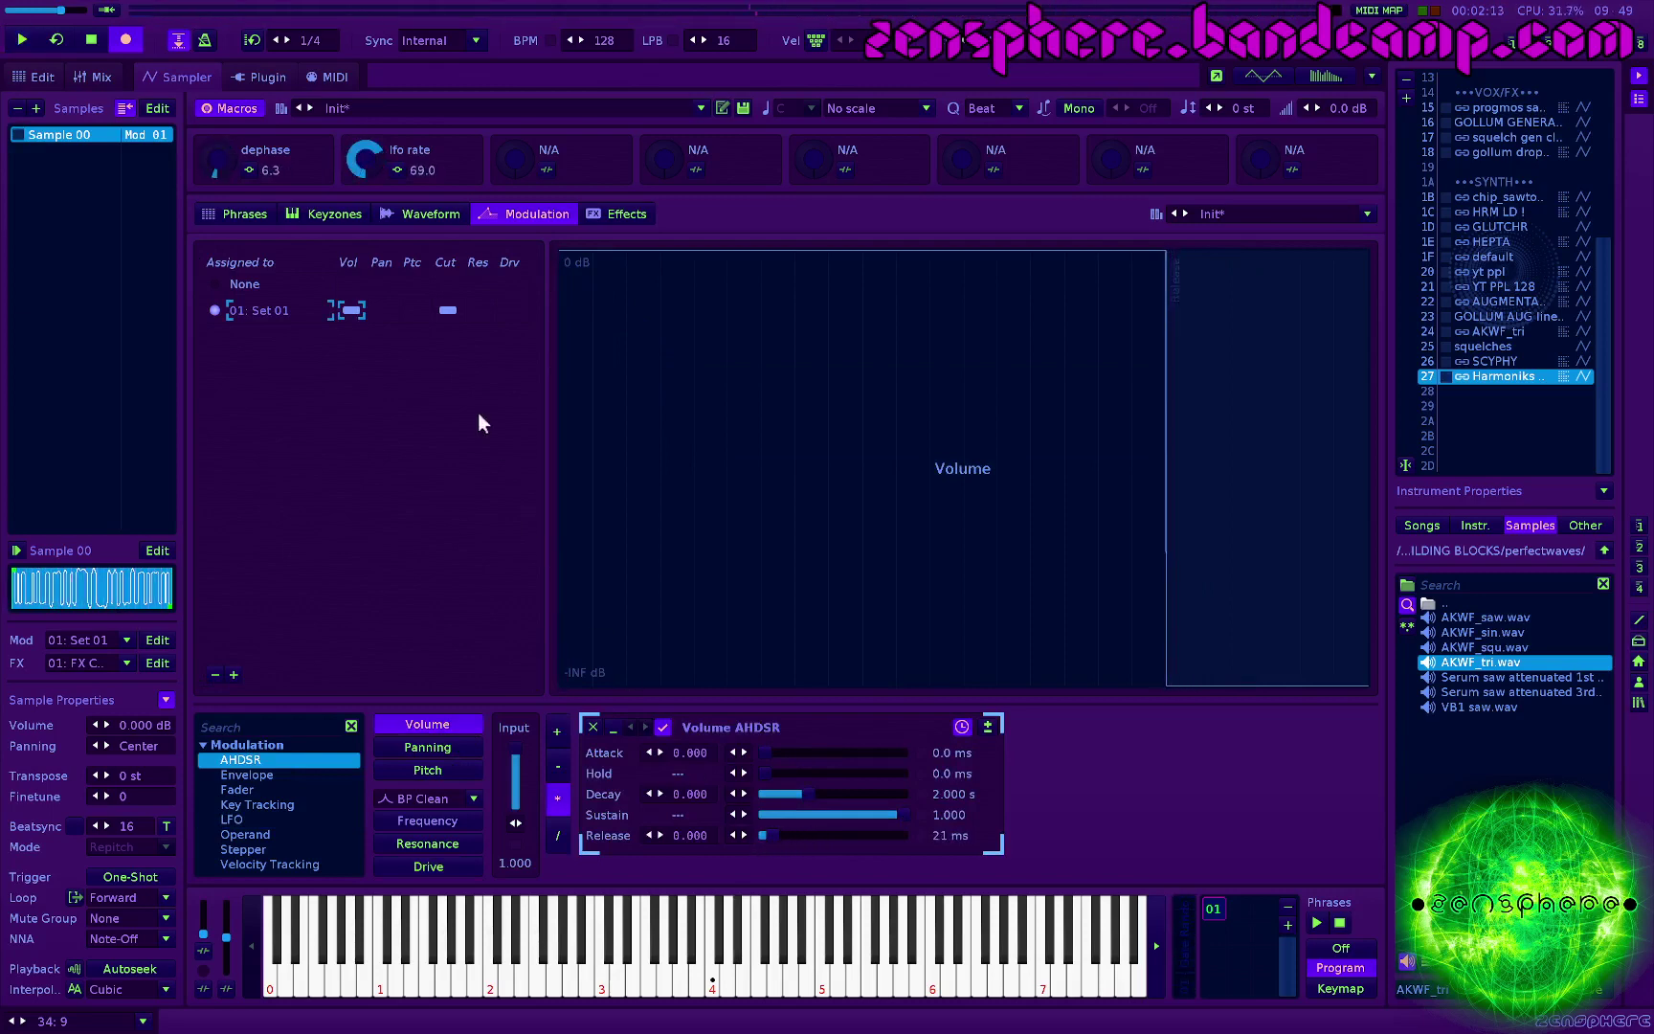
{"action": "left_click", "coordinate": [544, 172]}
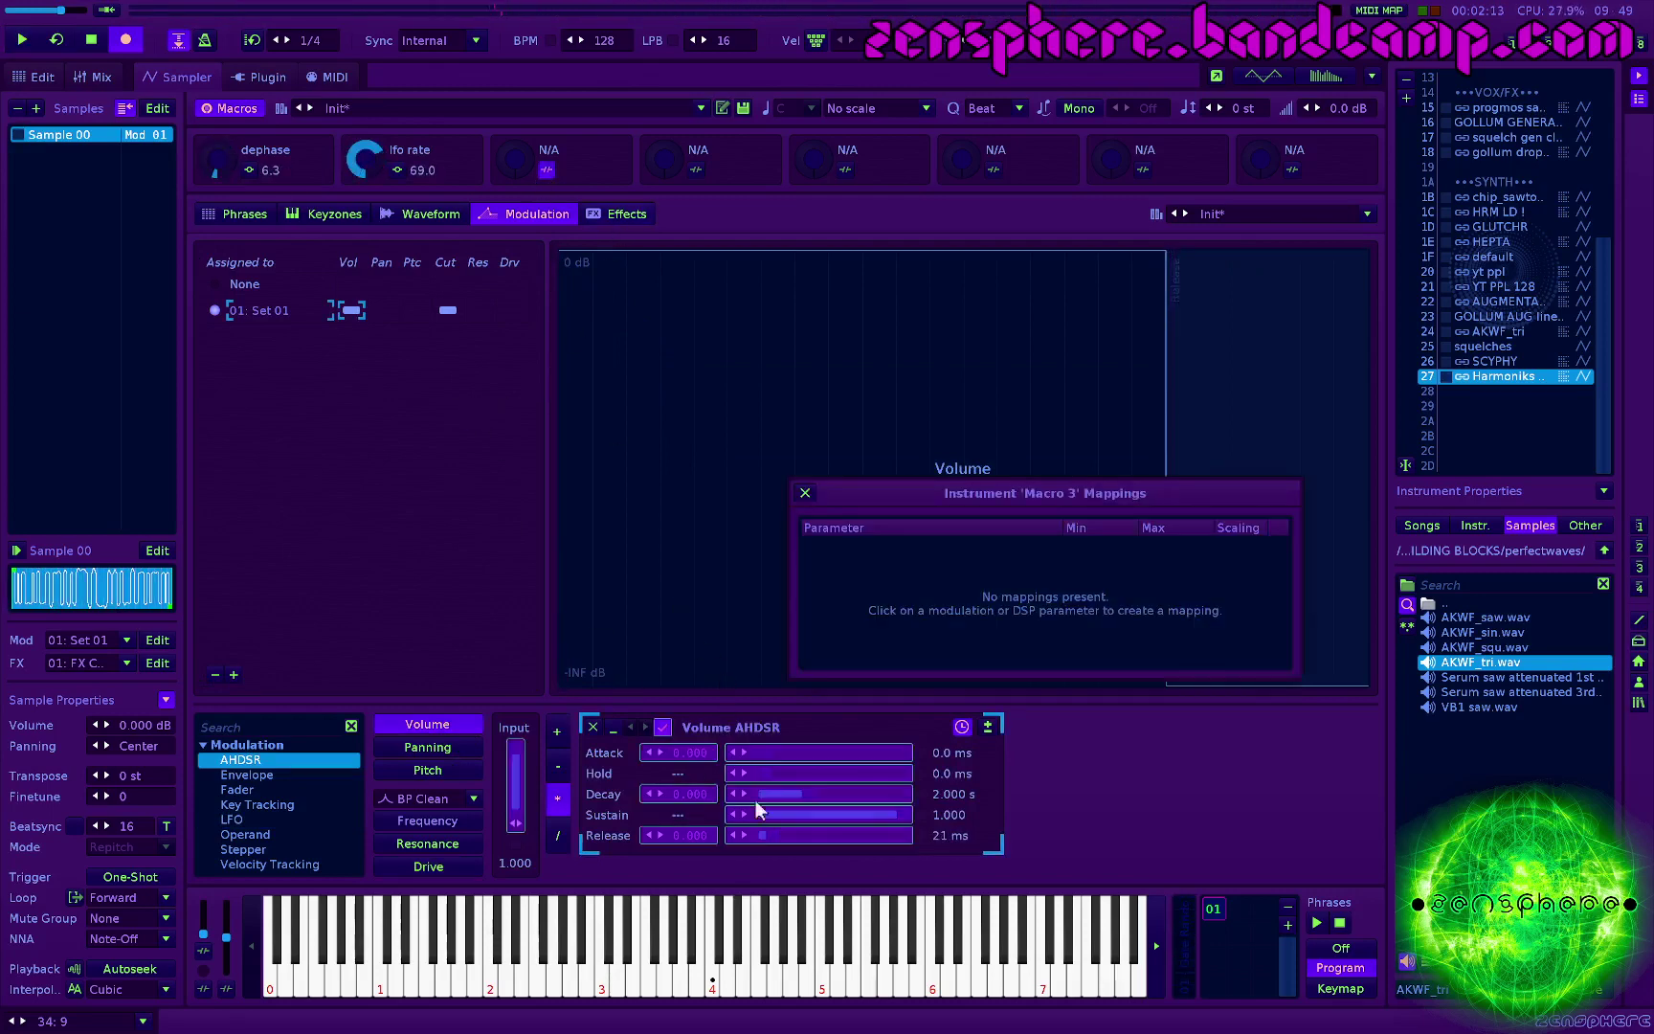
Step: Map the AHDSR release to Macro 3 (amp rls) with a 100 ms maximum
{"action": "left_click", "coordinate": [787, 835]}
{"action": "left_click", "coordinate": [805, 494]}
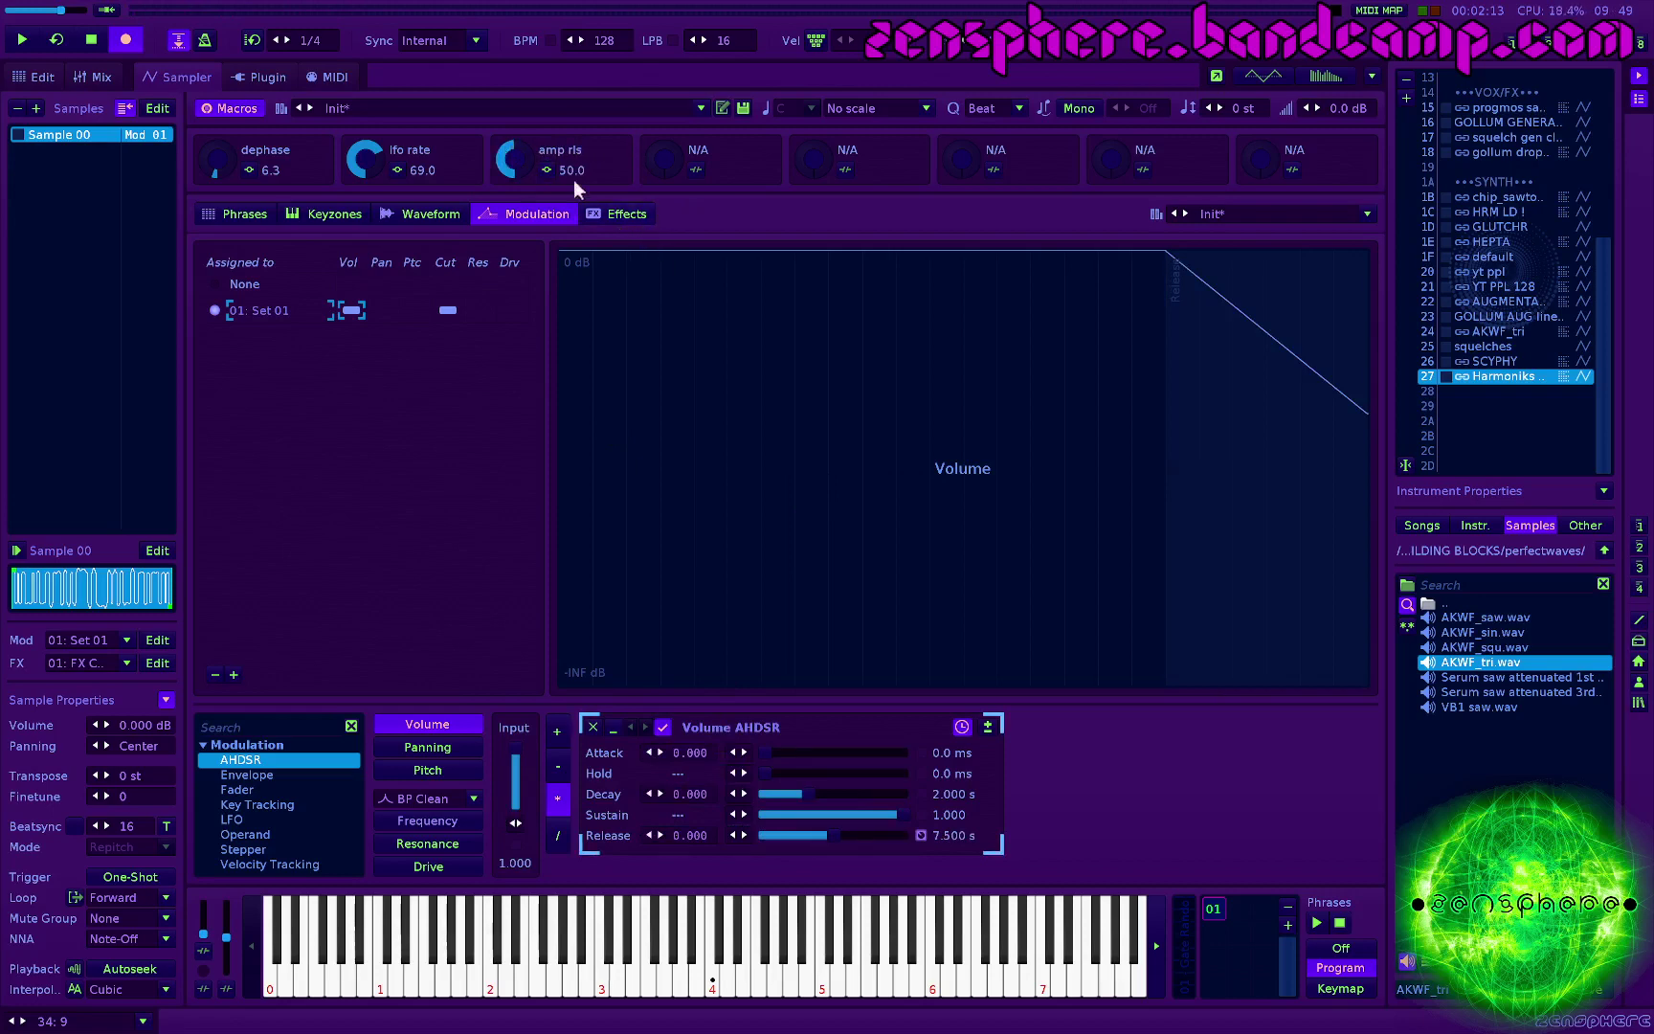
{"action": "left_click", "coordinate": [547, 170]}
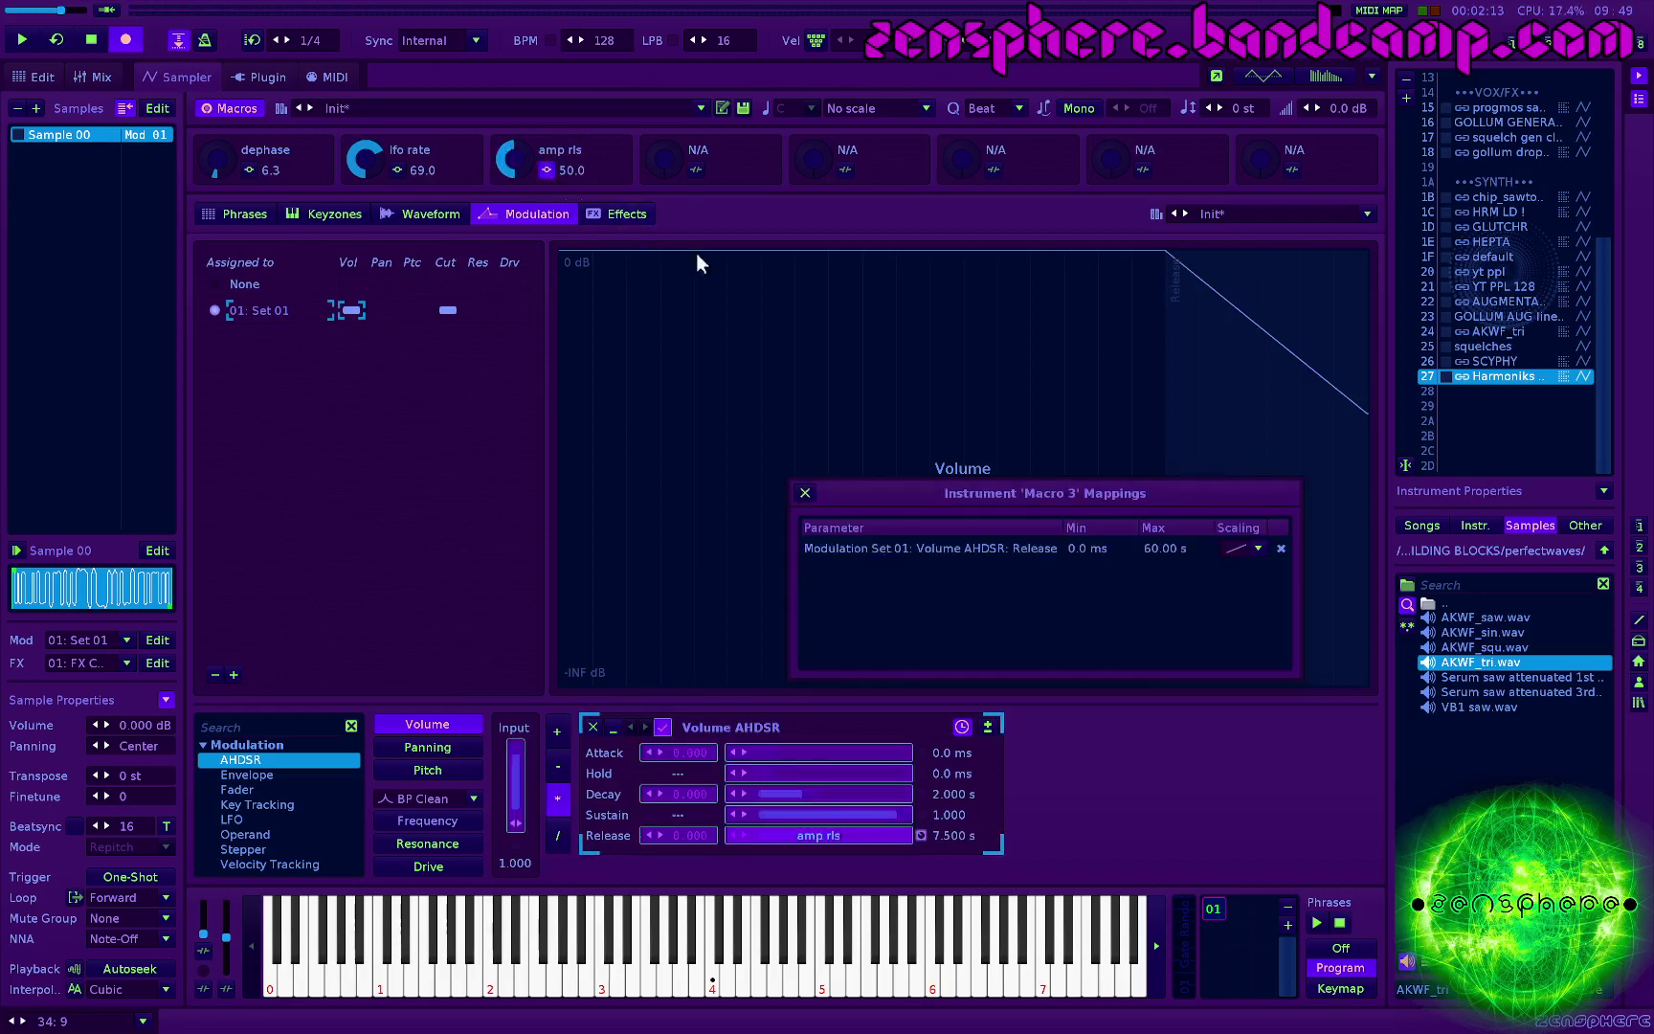
{"action": "double_click", "coordinate": [1171, 546]}
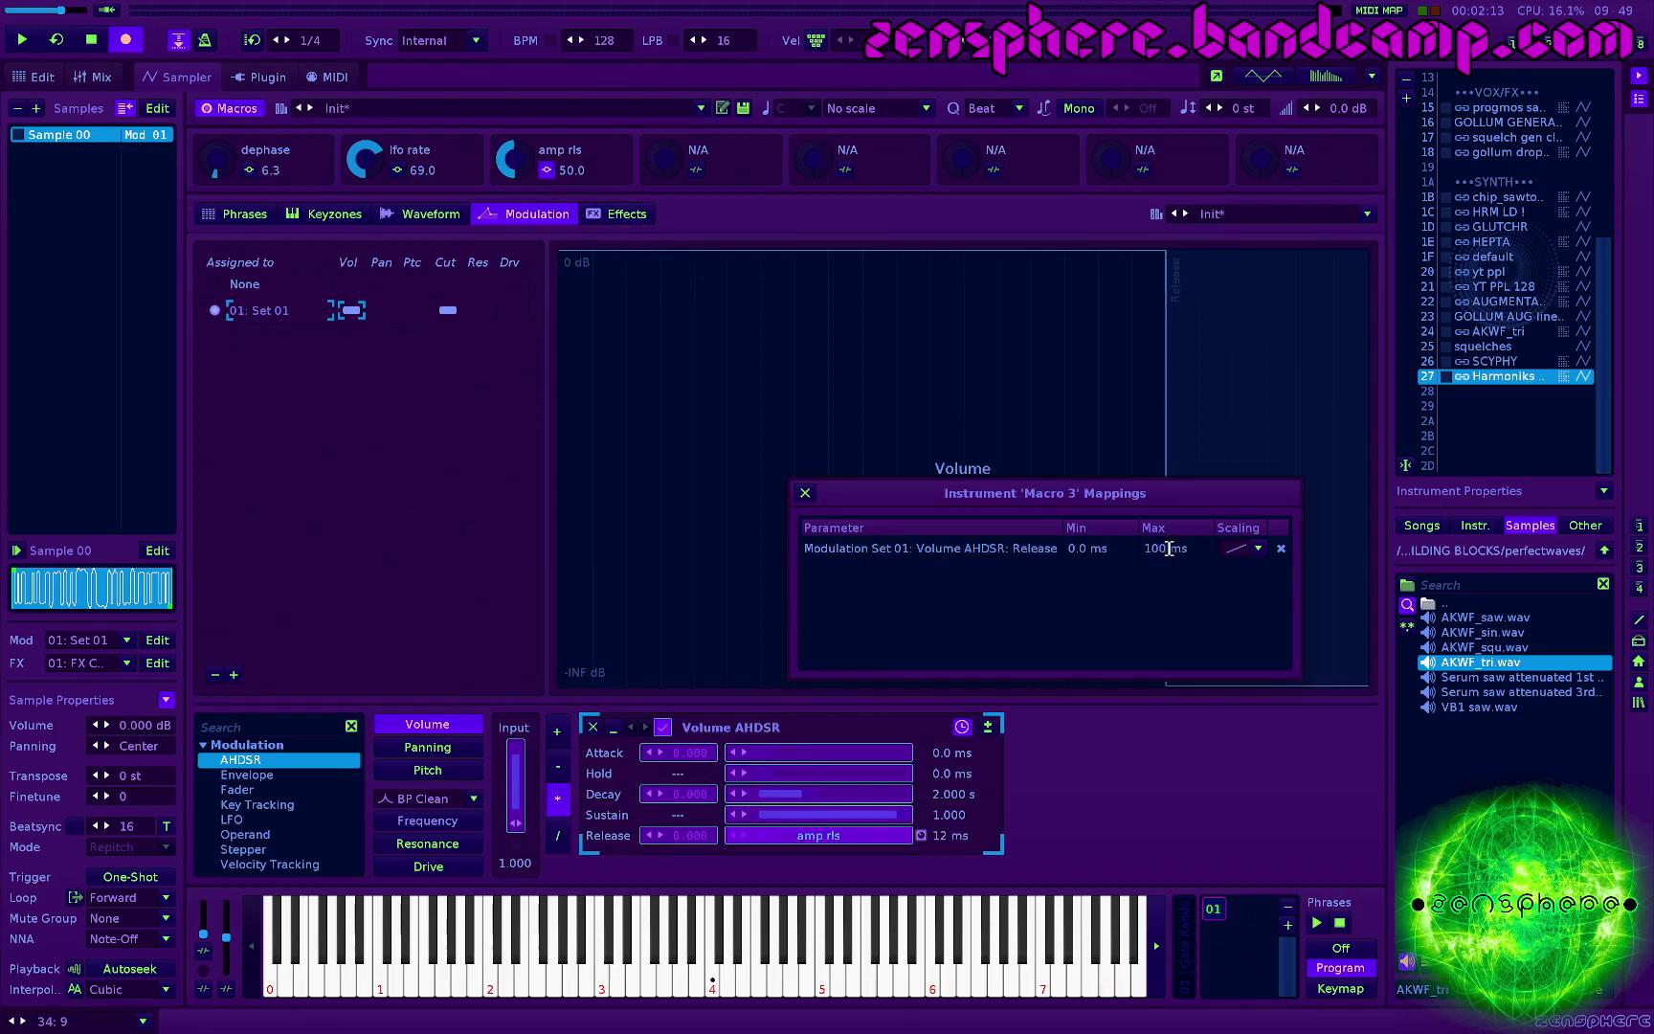
{"action": "left_click", "coordinate": [804, 494]}
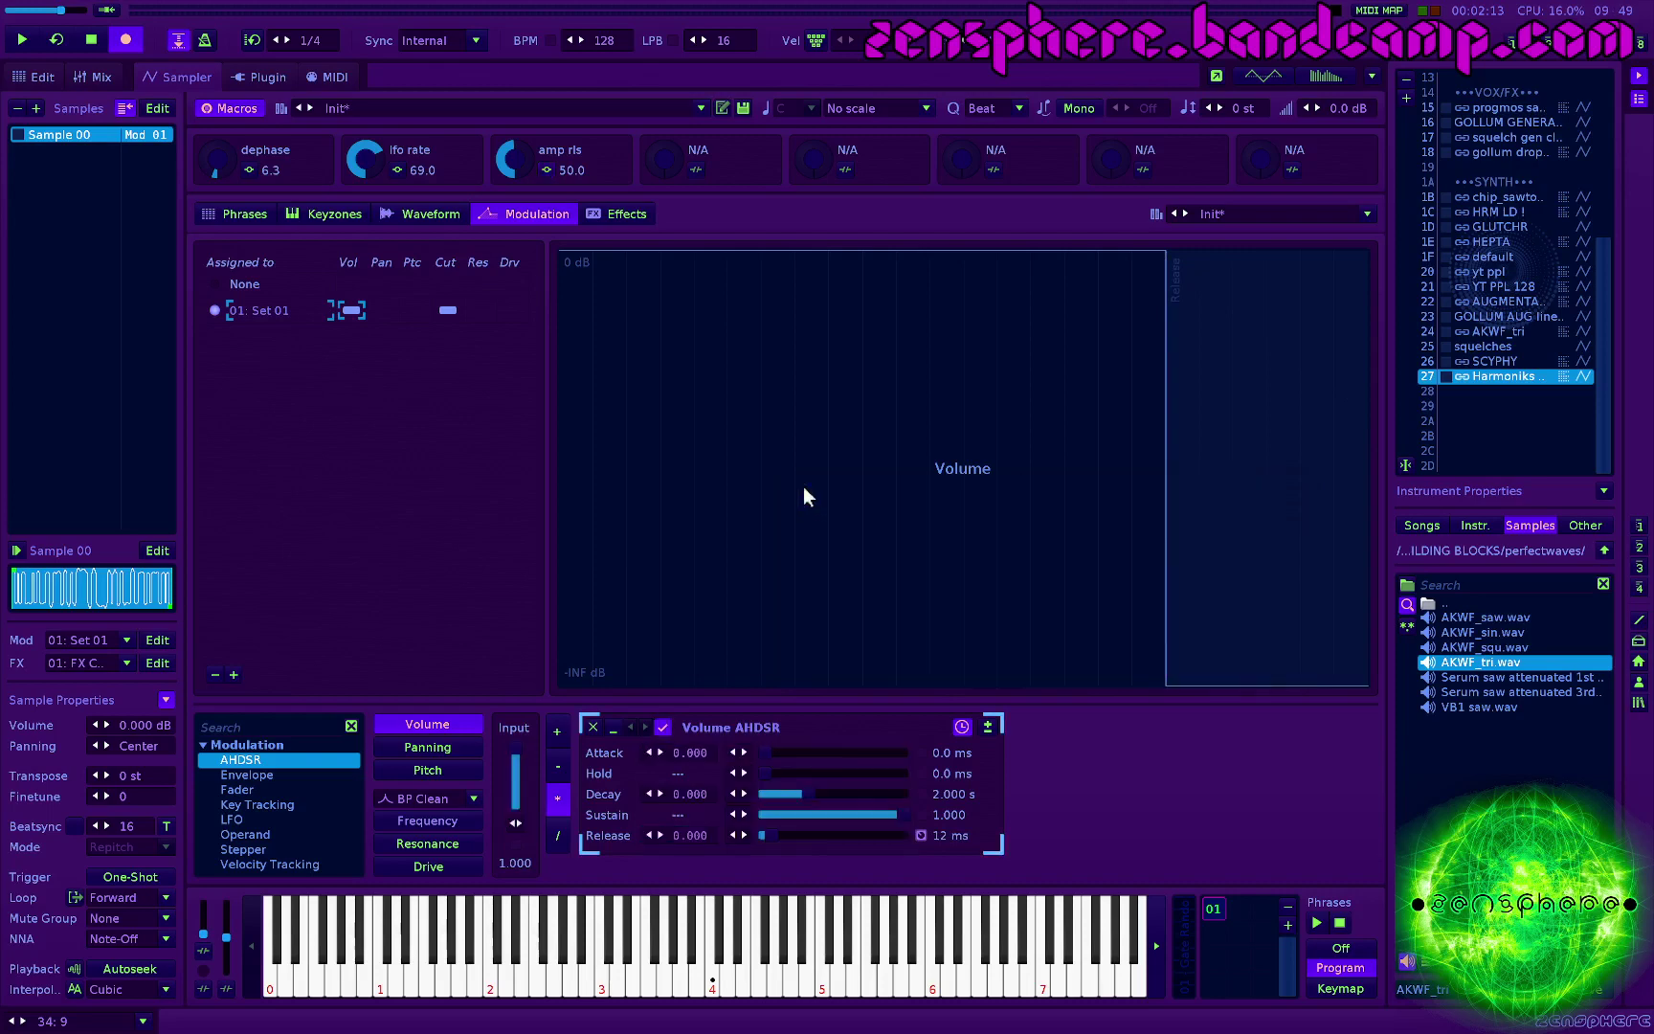
{"action": "left_click", "coordinate": [618, 214]}
Step: Enable the third LFO modulator driving amp rls at 100% amplitude and play the song
{"action": "scroll", "coordinate": [635, 786], "scroll_direction": "down", "scroll_amount": 5}
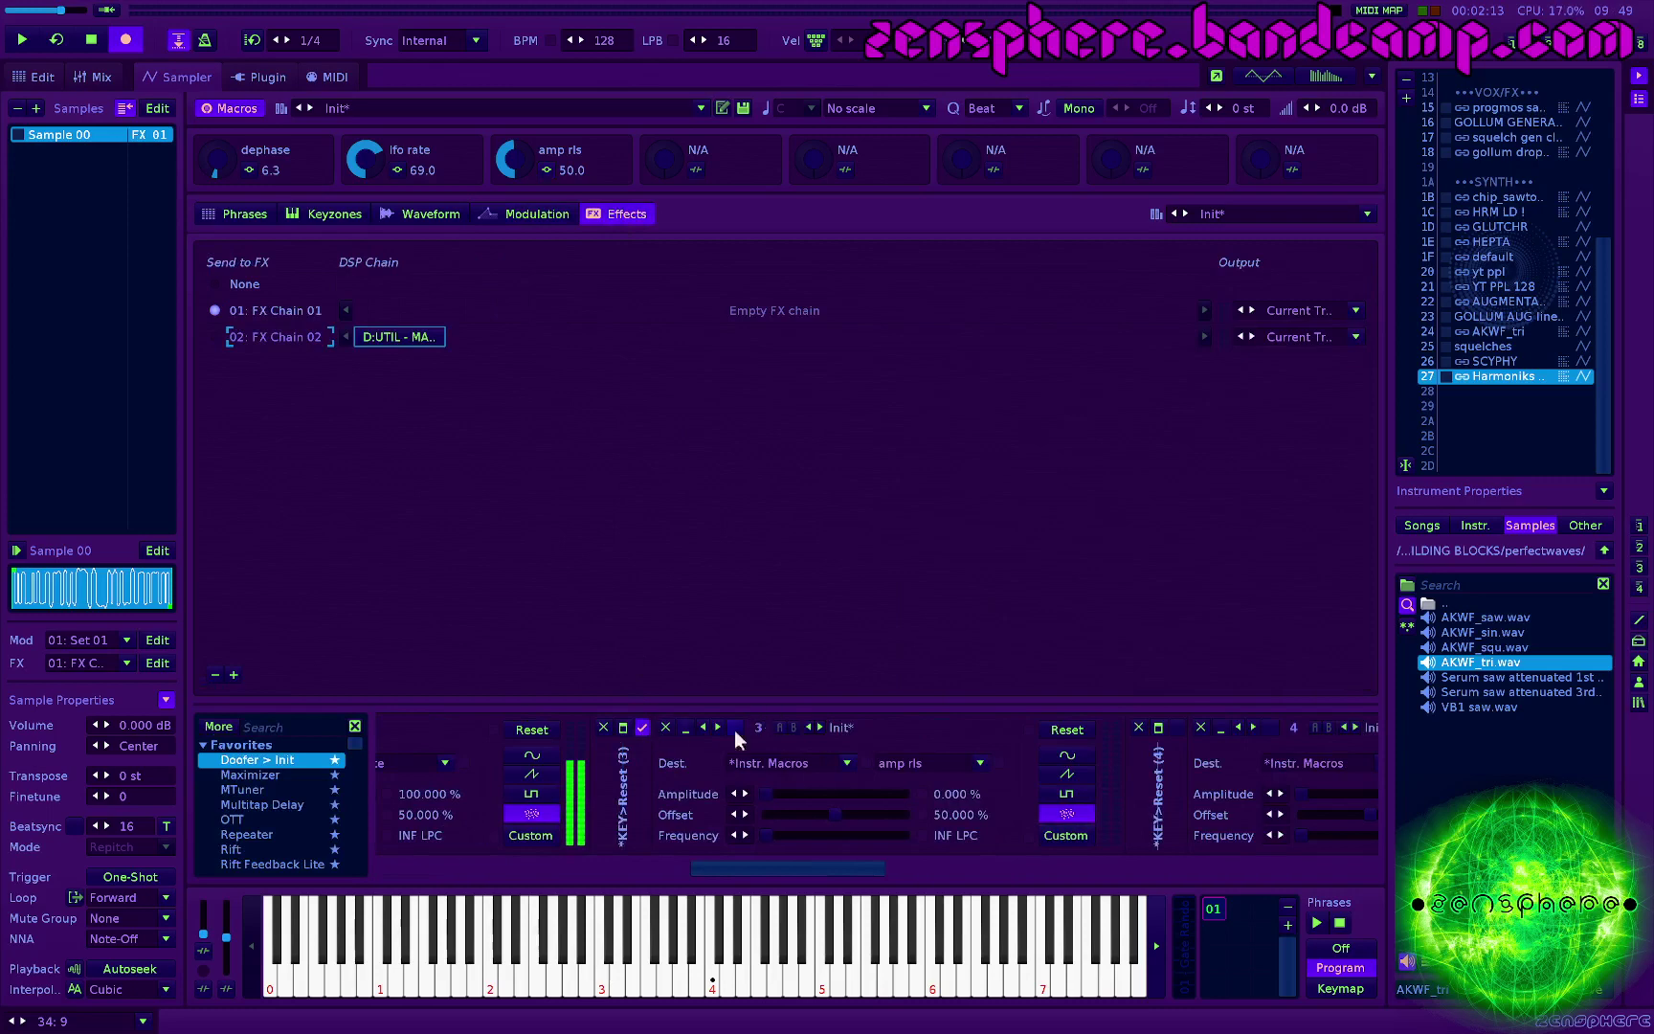
{"action": "left_click", "coordinate": [736, 727]}
{"action": "left_click_drag", "start_coordinate": [873, 795], "coordinate": [901, 795]}
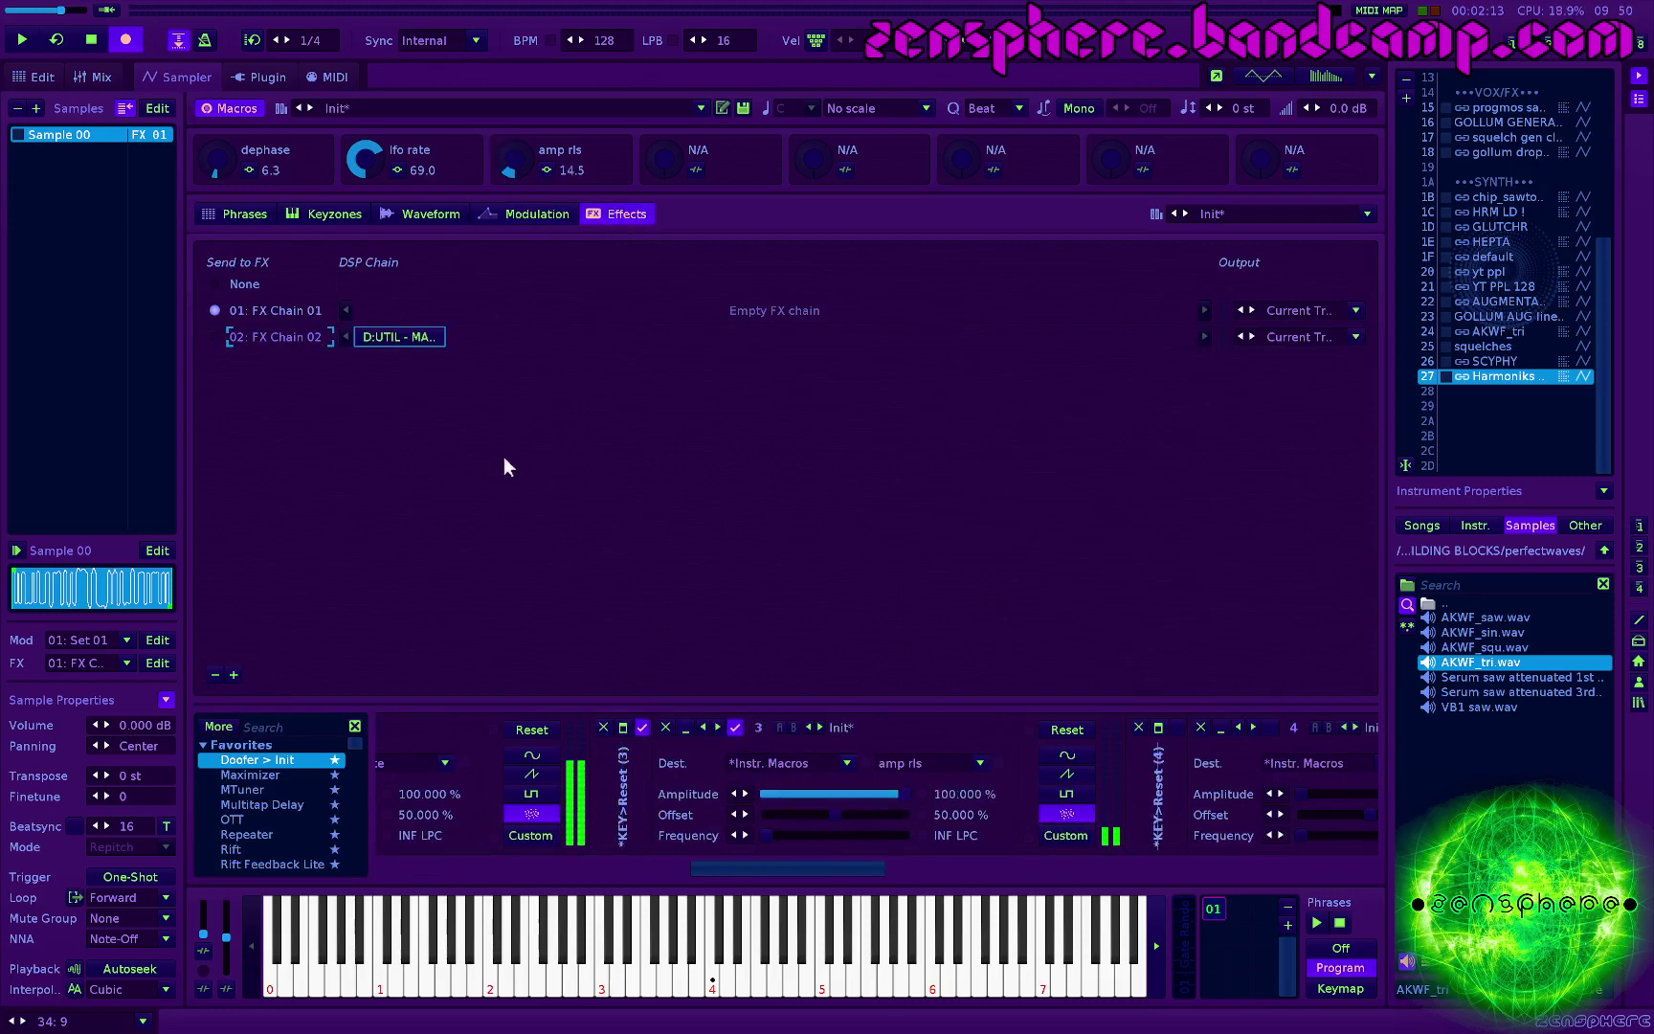
{"action": "key", "text": "space"}
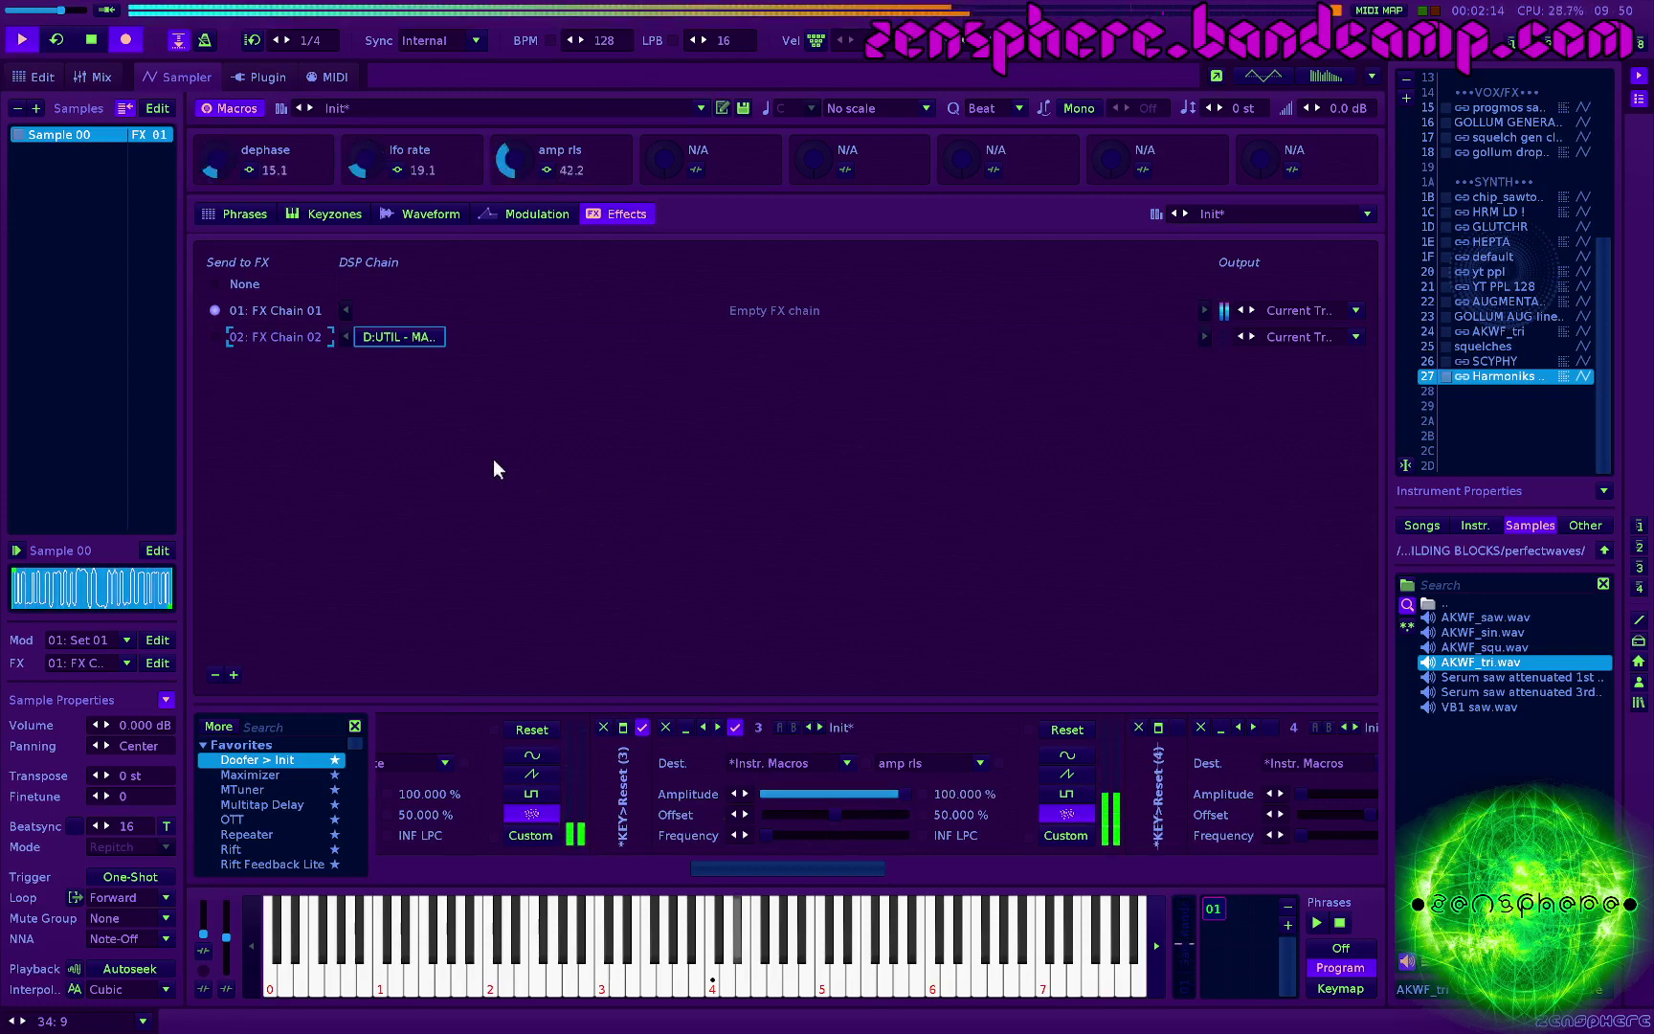
Step: Lower the envelope release slightly and set the amp rls mapping maximum to 120 ms
{"action": "left_click", "coordinate": [526, 215]}
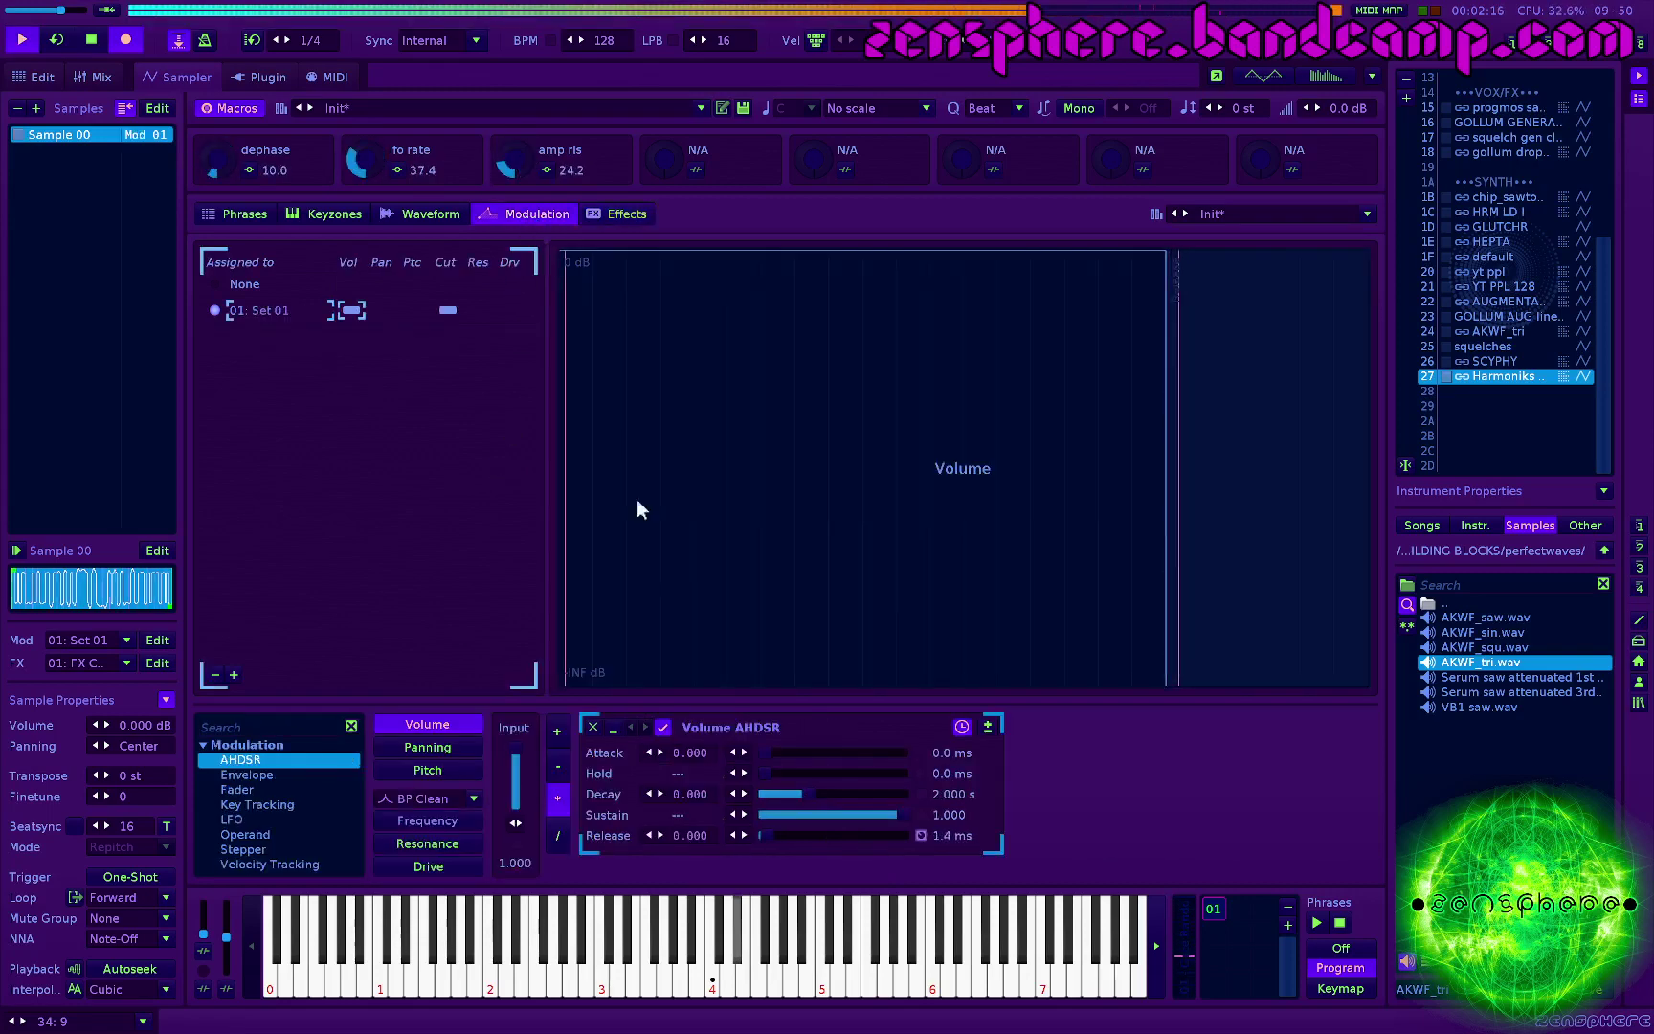
{"action": "left_click_drag", "start_coordinate": [685, 833], "coordinate": [686, 845]}
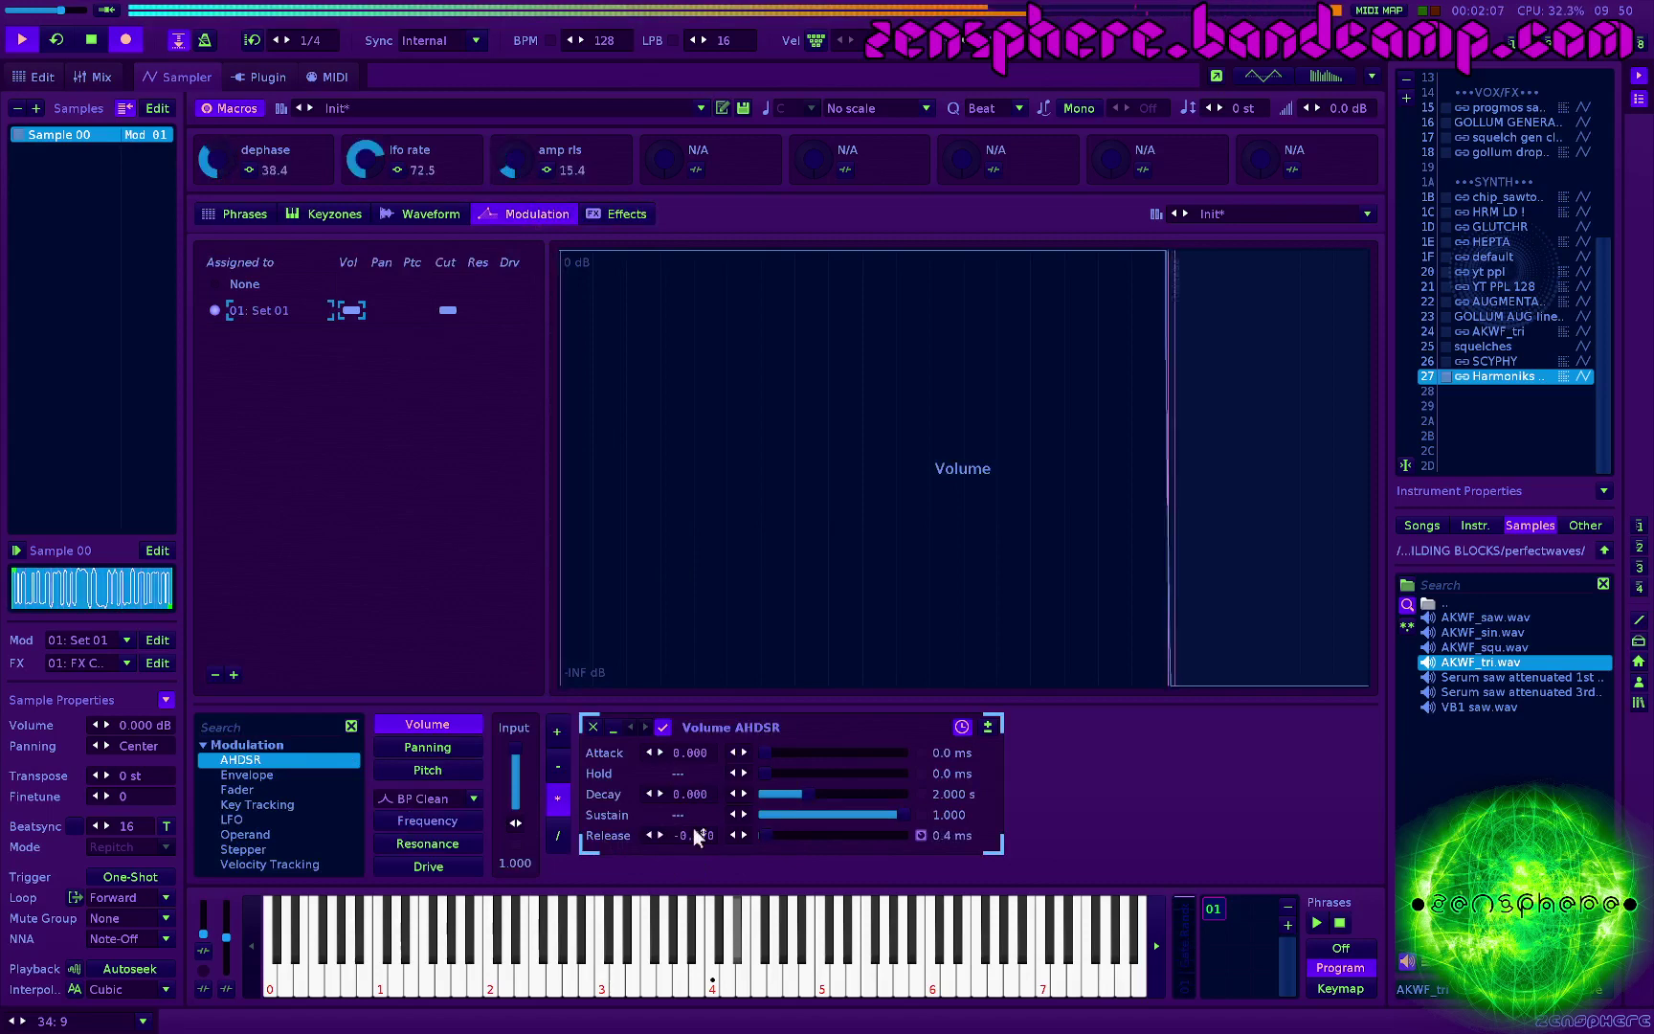
{"action": "left_click", "coordinate": [546, 170]}
{"action": "left_click_drag", "start_coordinate": [1160, 547], "coordinate": [1161, 536]}
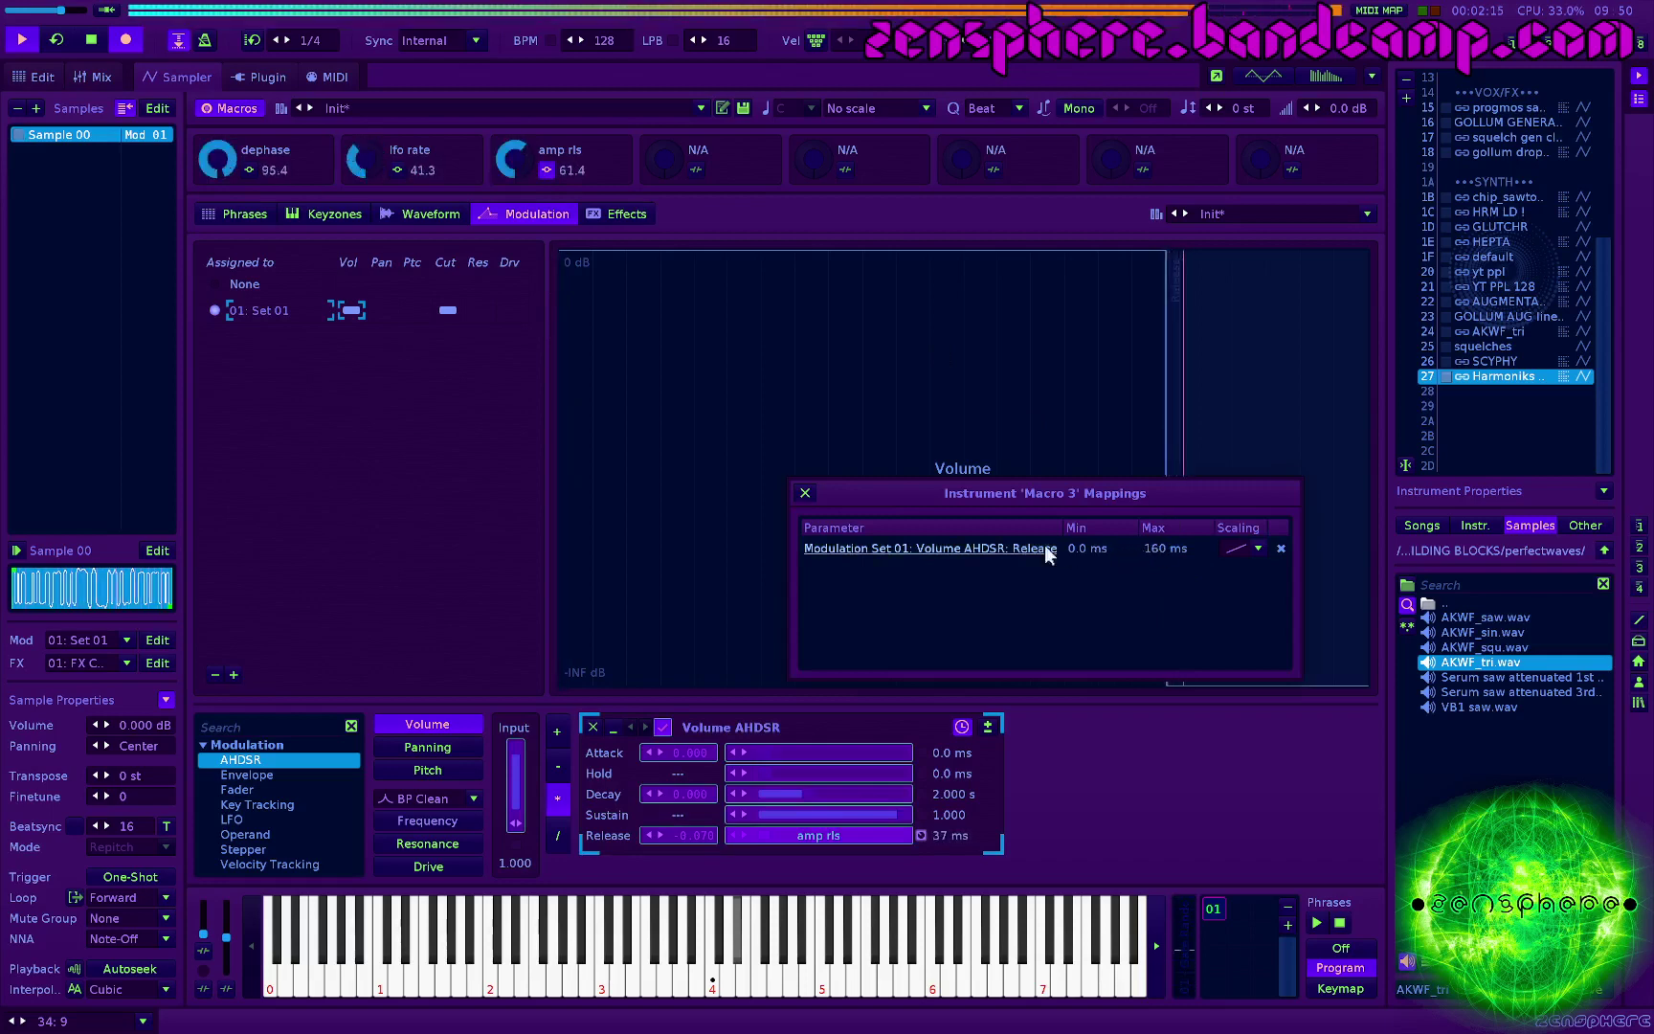
{"action": "left_click", "coordinate": [807, 494]}
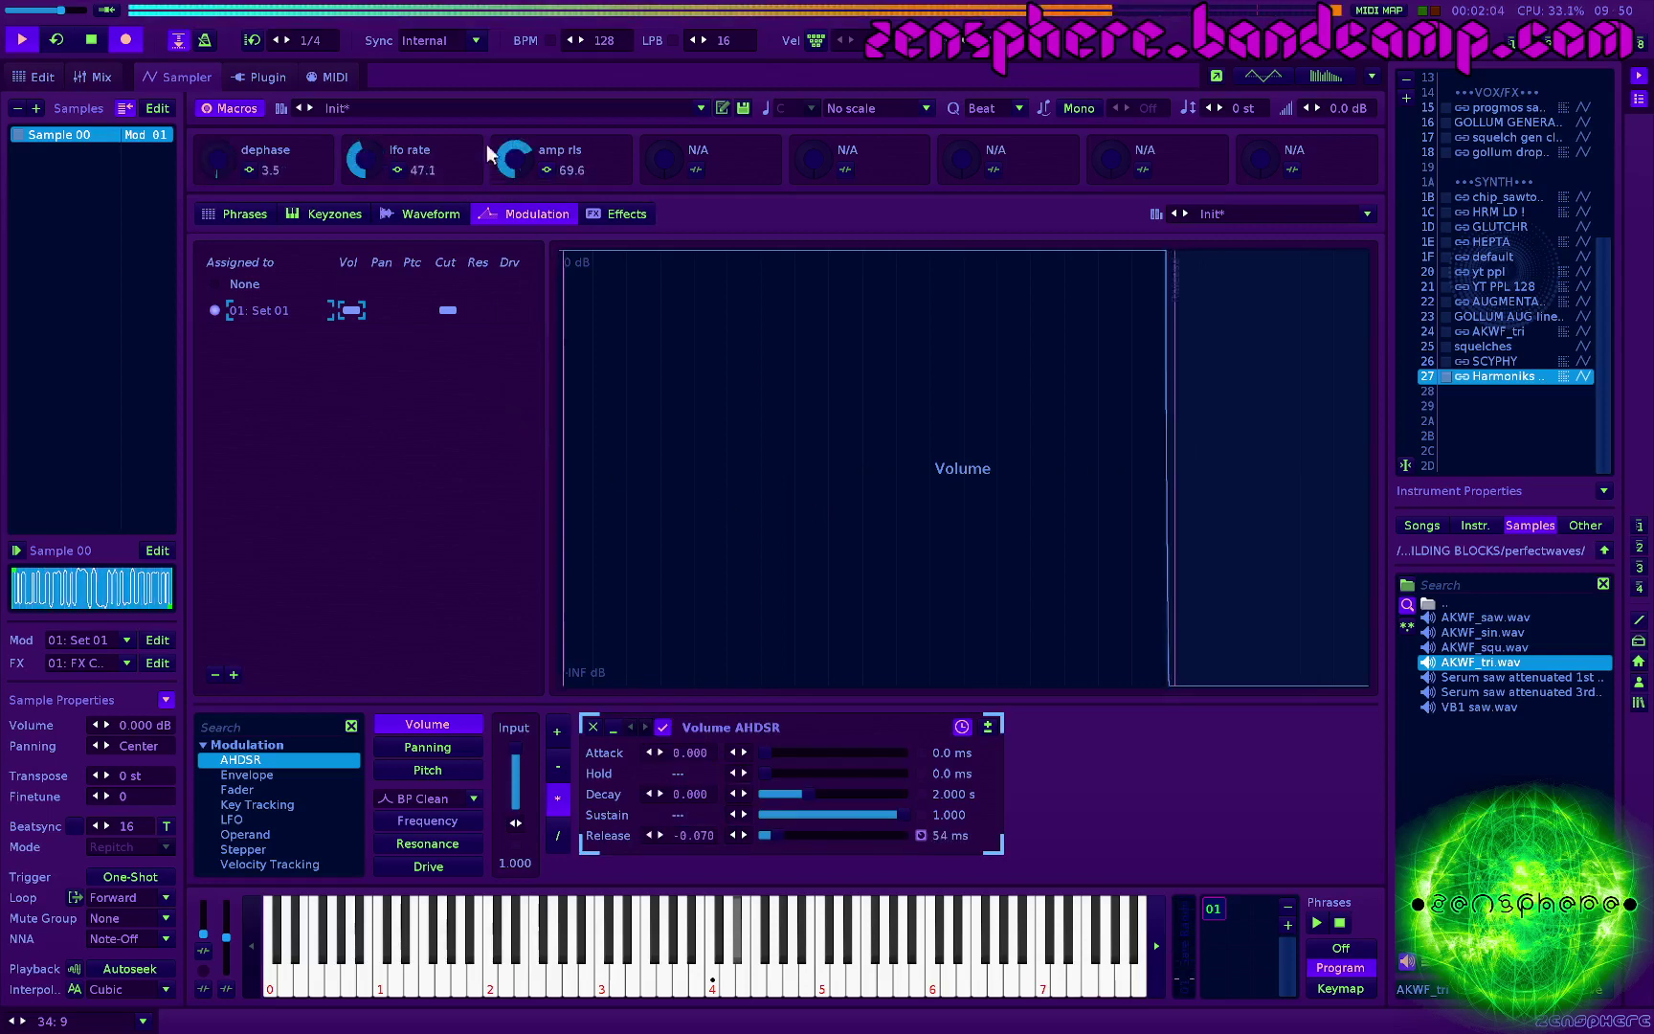
{"action": "left_click", "coordinate": [544, 169]}
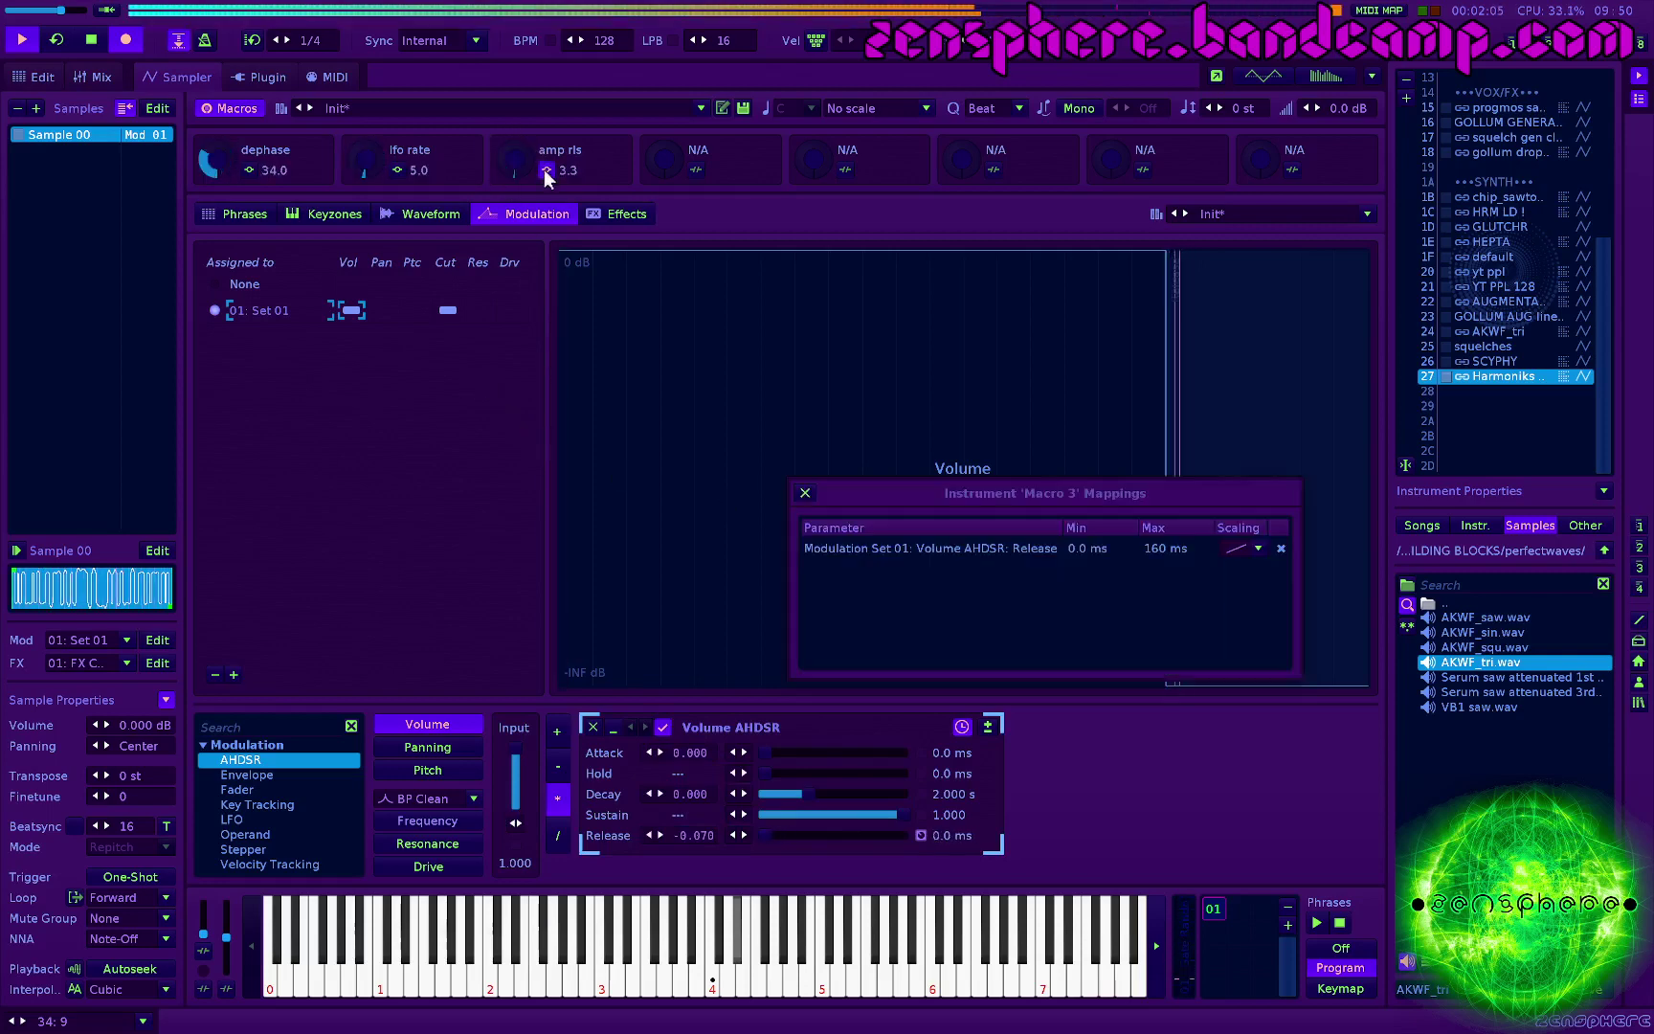
{"action": "double_click", "coordinate": [1160, 549]}
{"action": "type", "text": "120"}
{"action": "key", "text": "Return"}
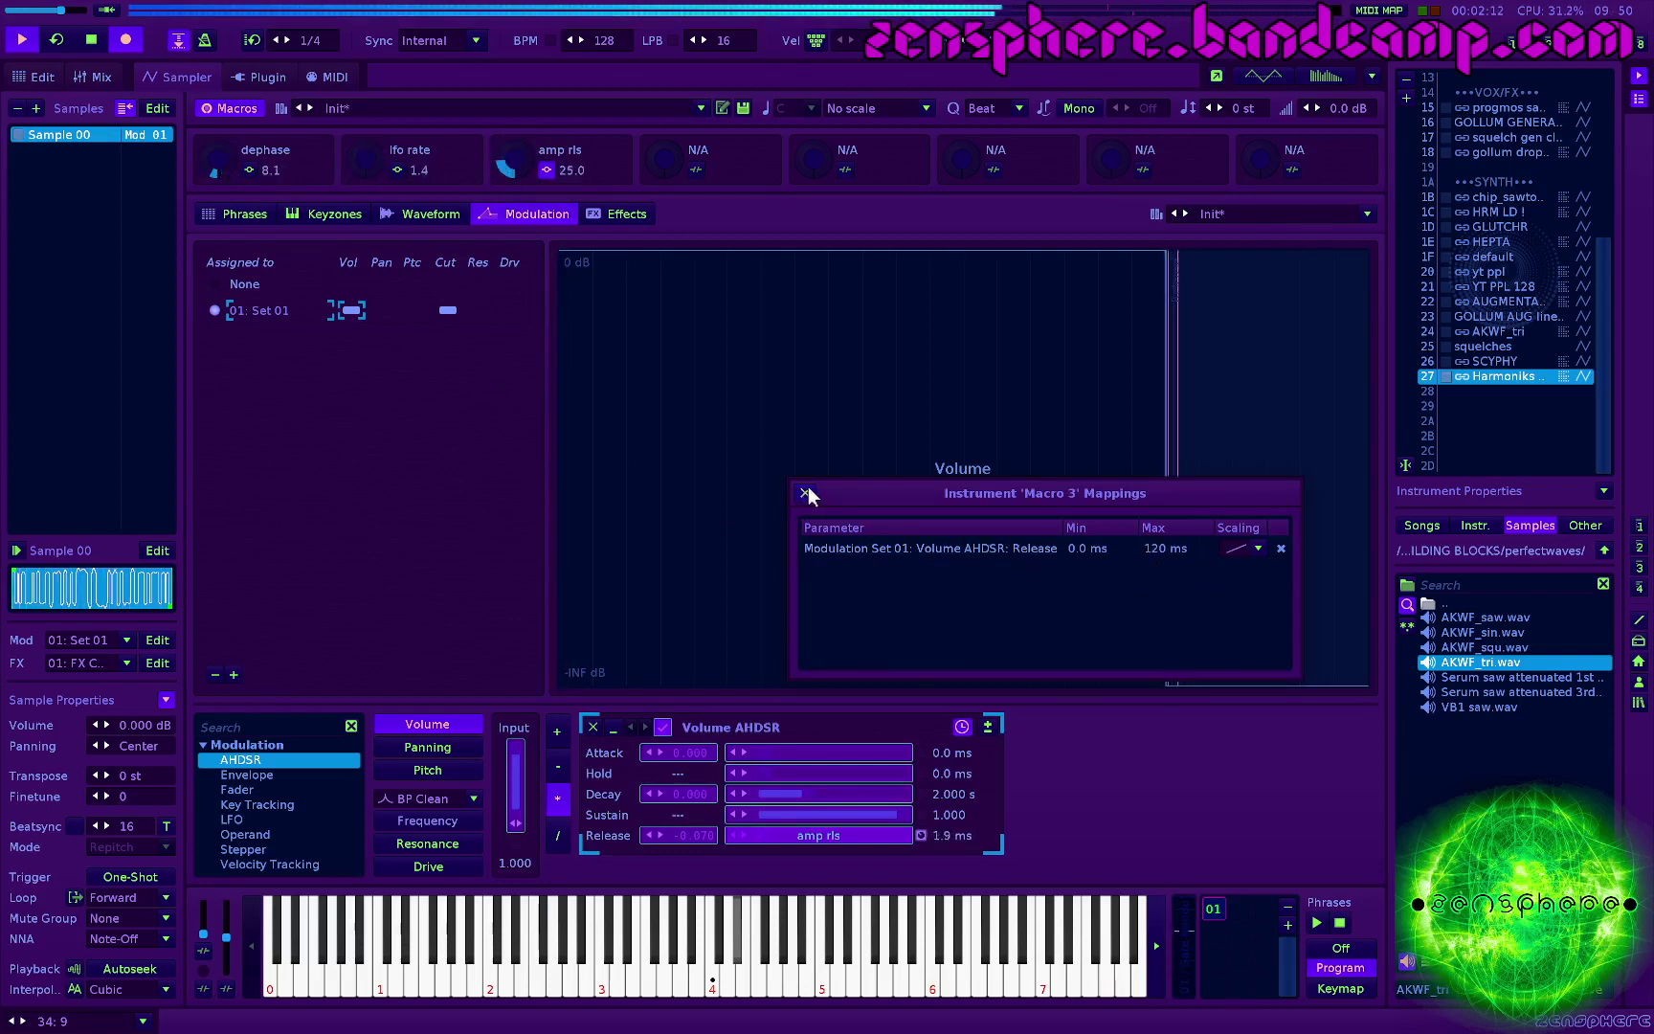
Step: Switch envelope times to beats and set the amp rls mapping maximum to 0.220 beats
{"action": "left_click", "coordinate": [960, 728]}
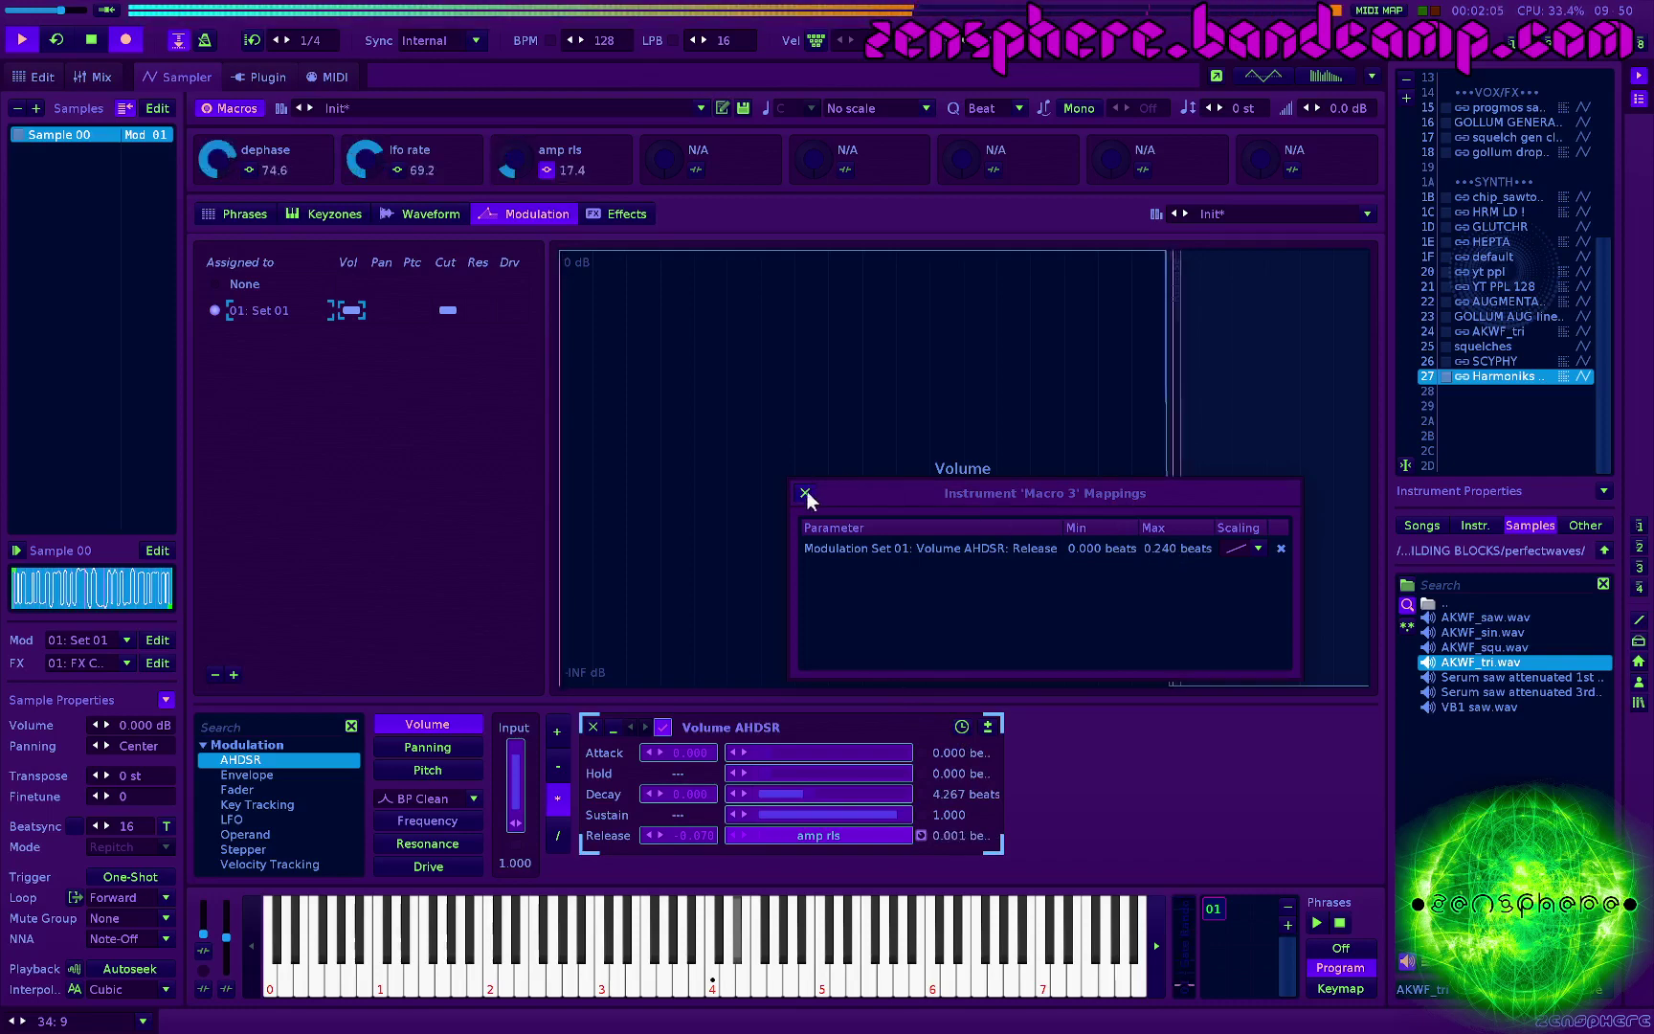
{"action": "double_click", "coordinate": [1171, 545]}
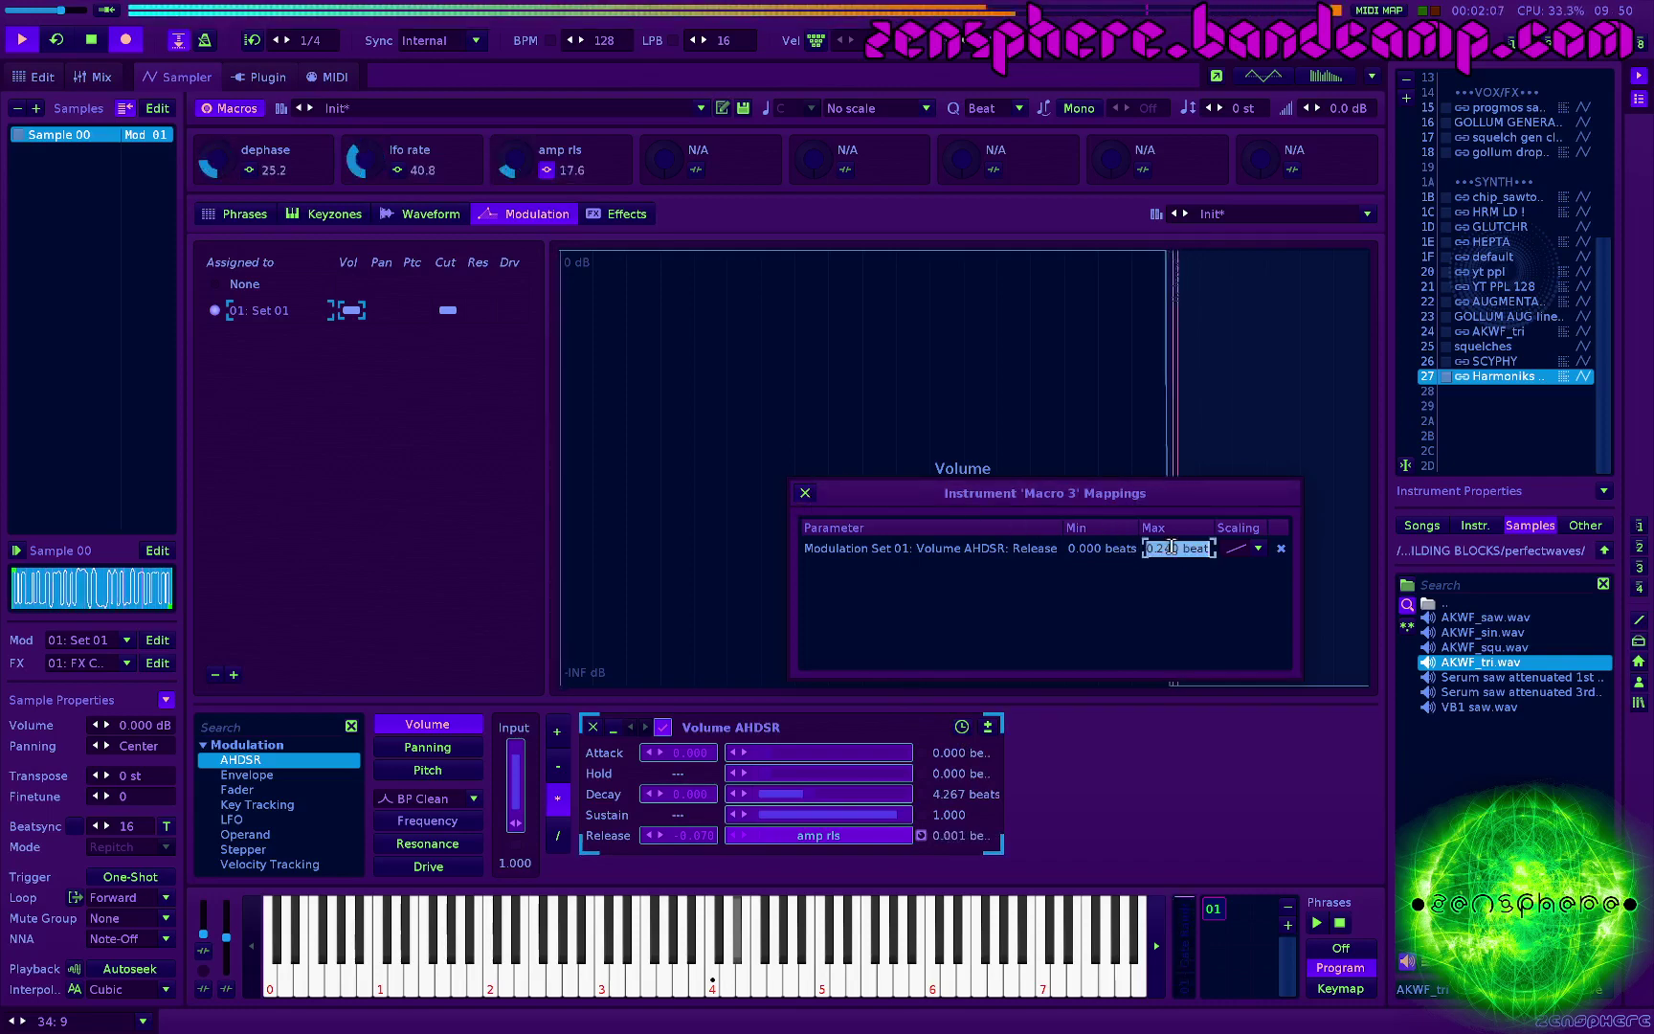
{"action": "key", "text": "BackSpace"}
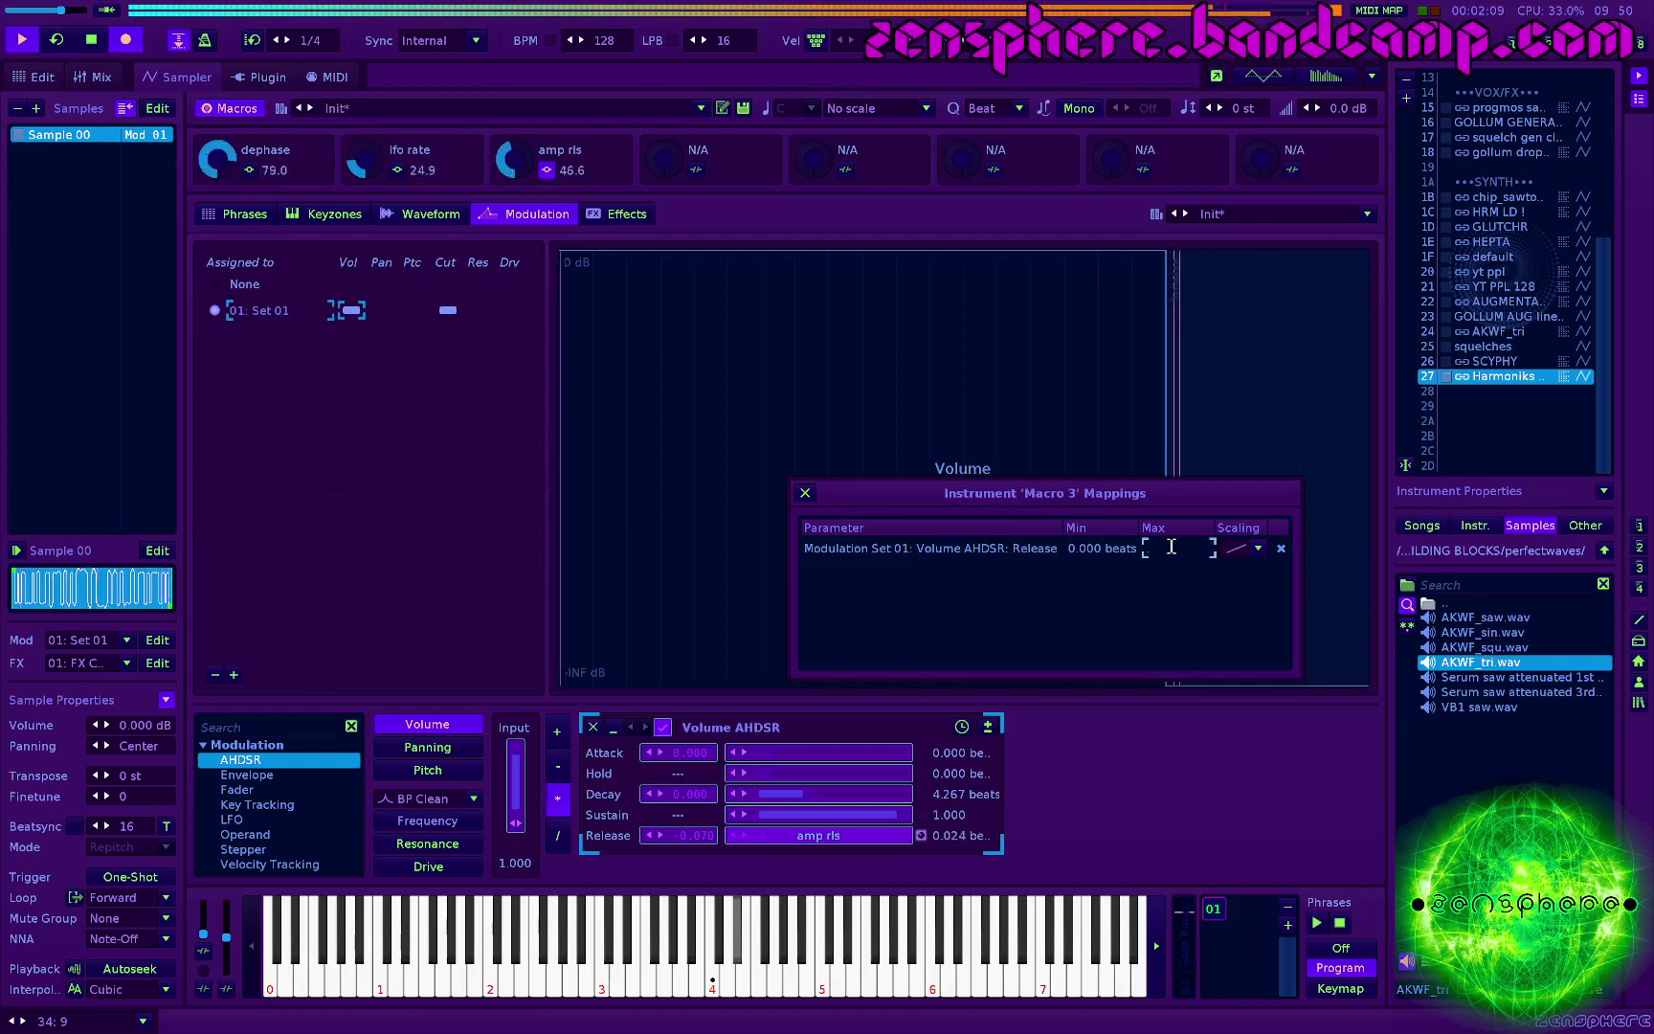
{"action": "type", "text": "220 beats"}
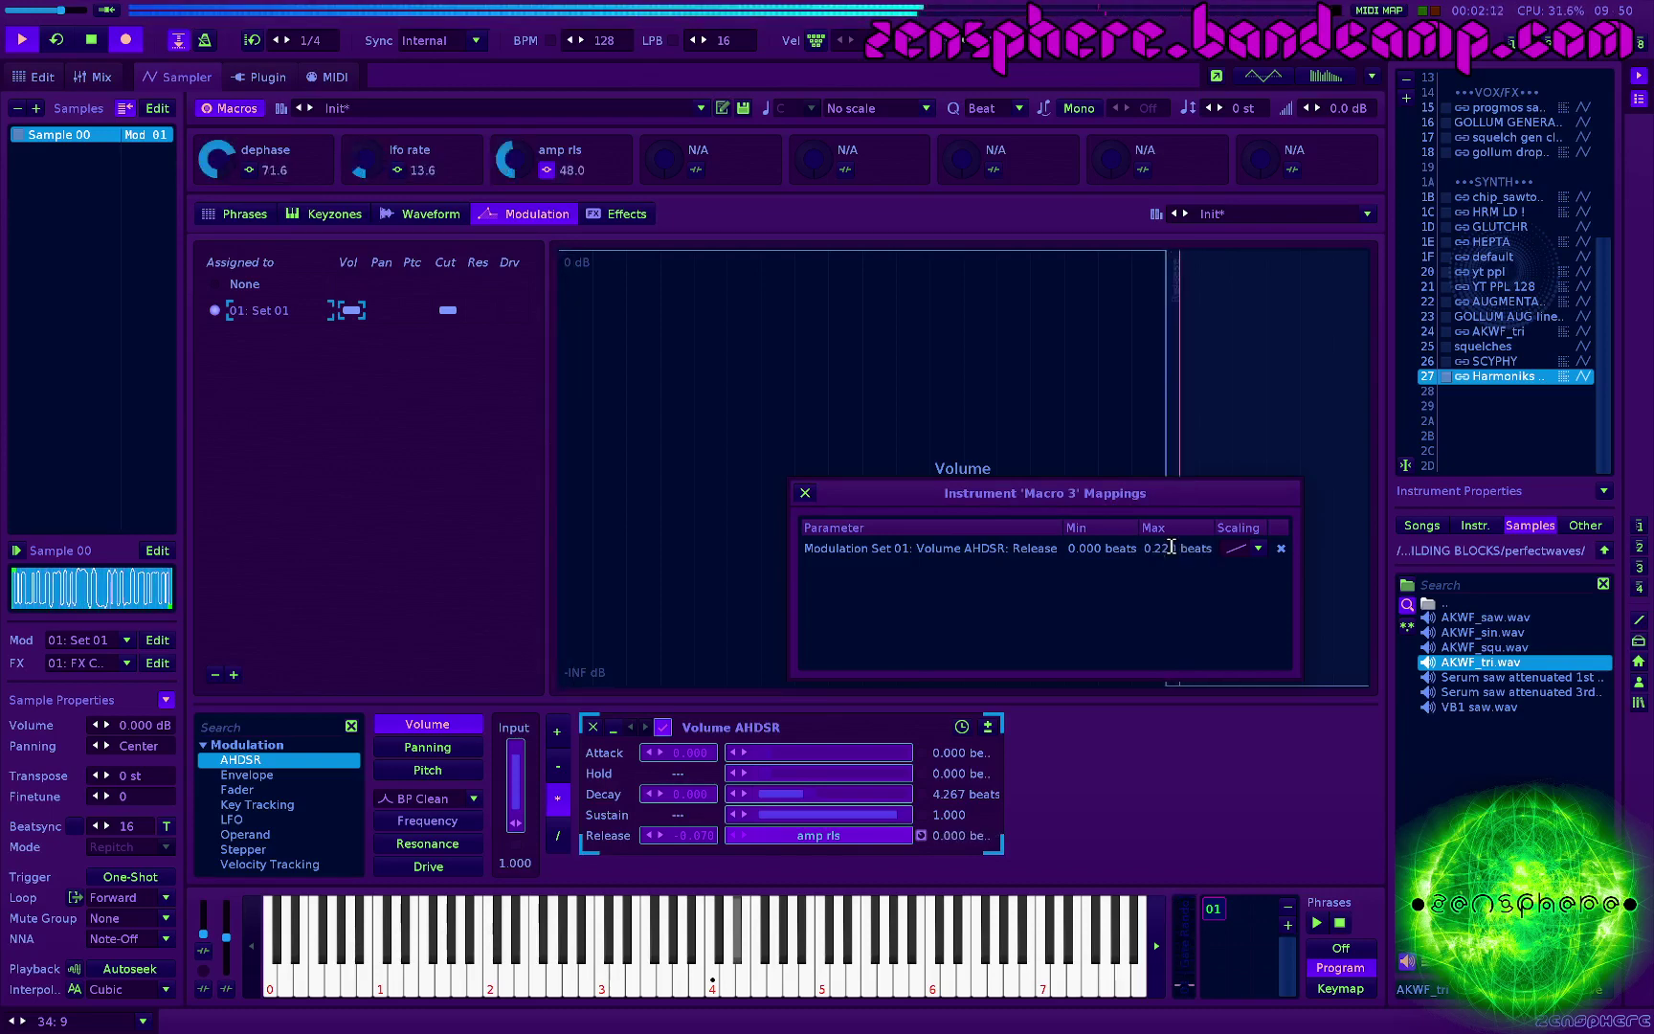
{"action": "key", "text": "Return"}
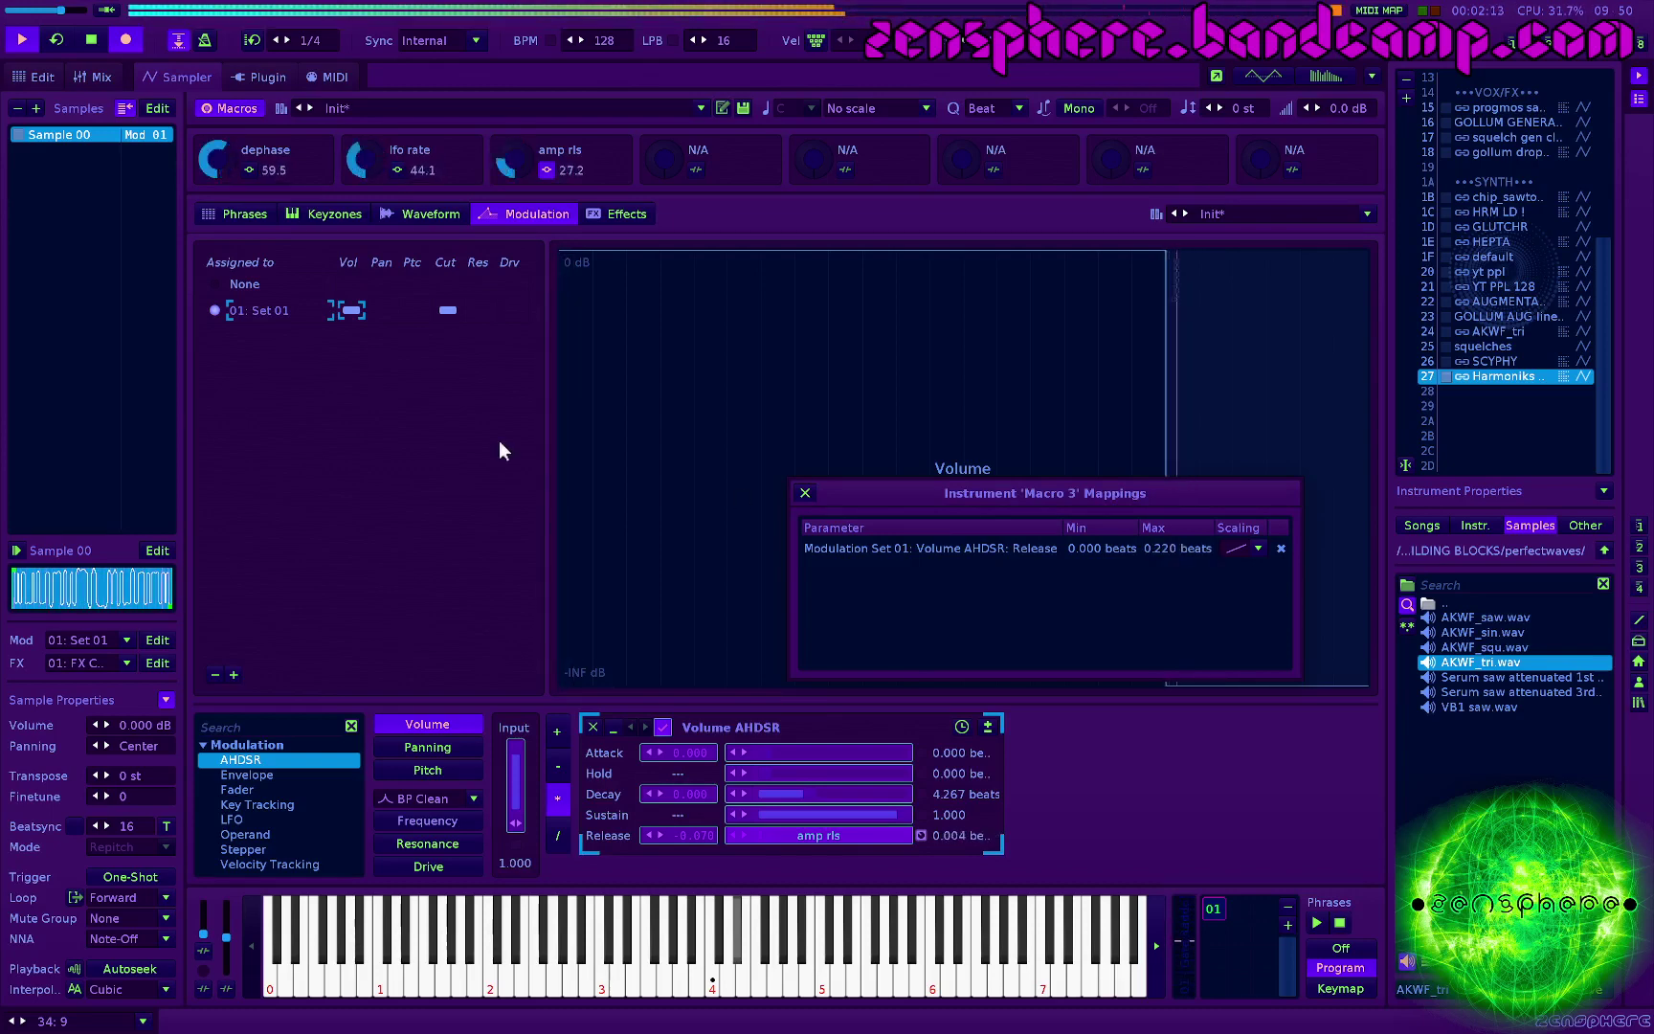
{"action": "left_click", "coordinate": [804, 492]}
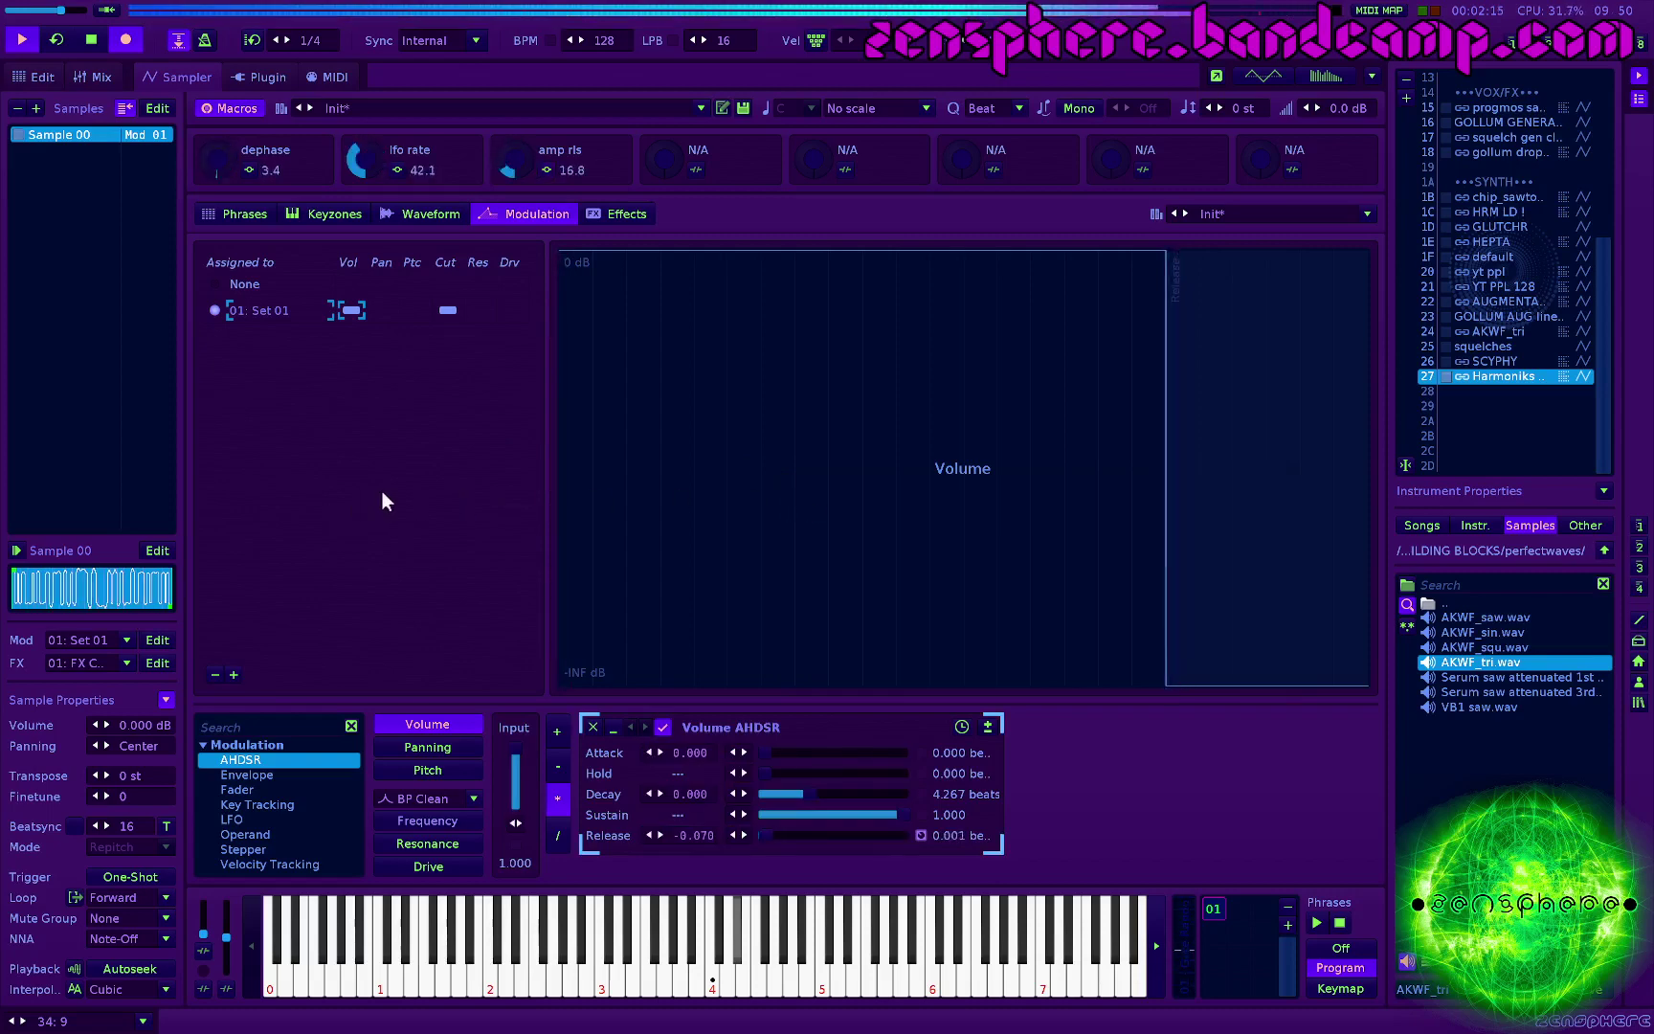
Step: Show the instrument's effect chains with FX Chain 01 selected and the effects list scrolled to Native devices
{"action": "left_click", "coordinate": [617, 215]}
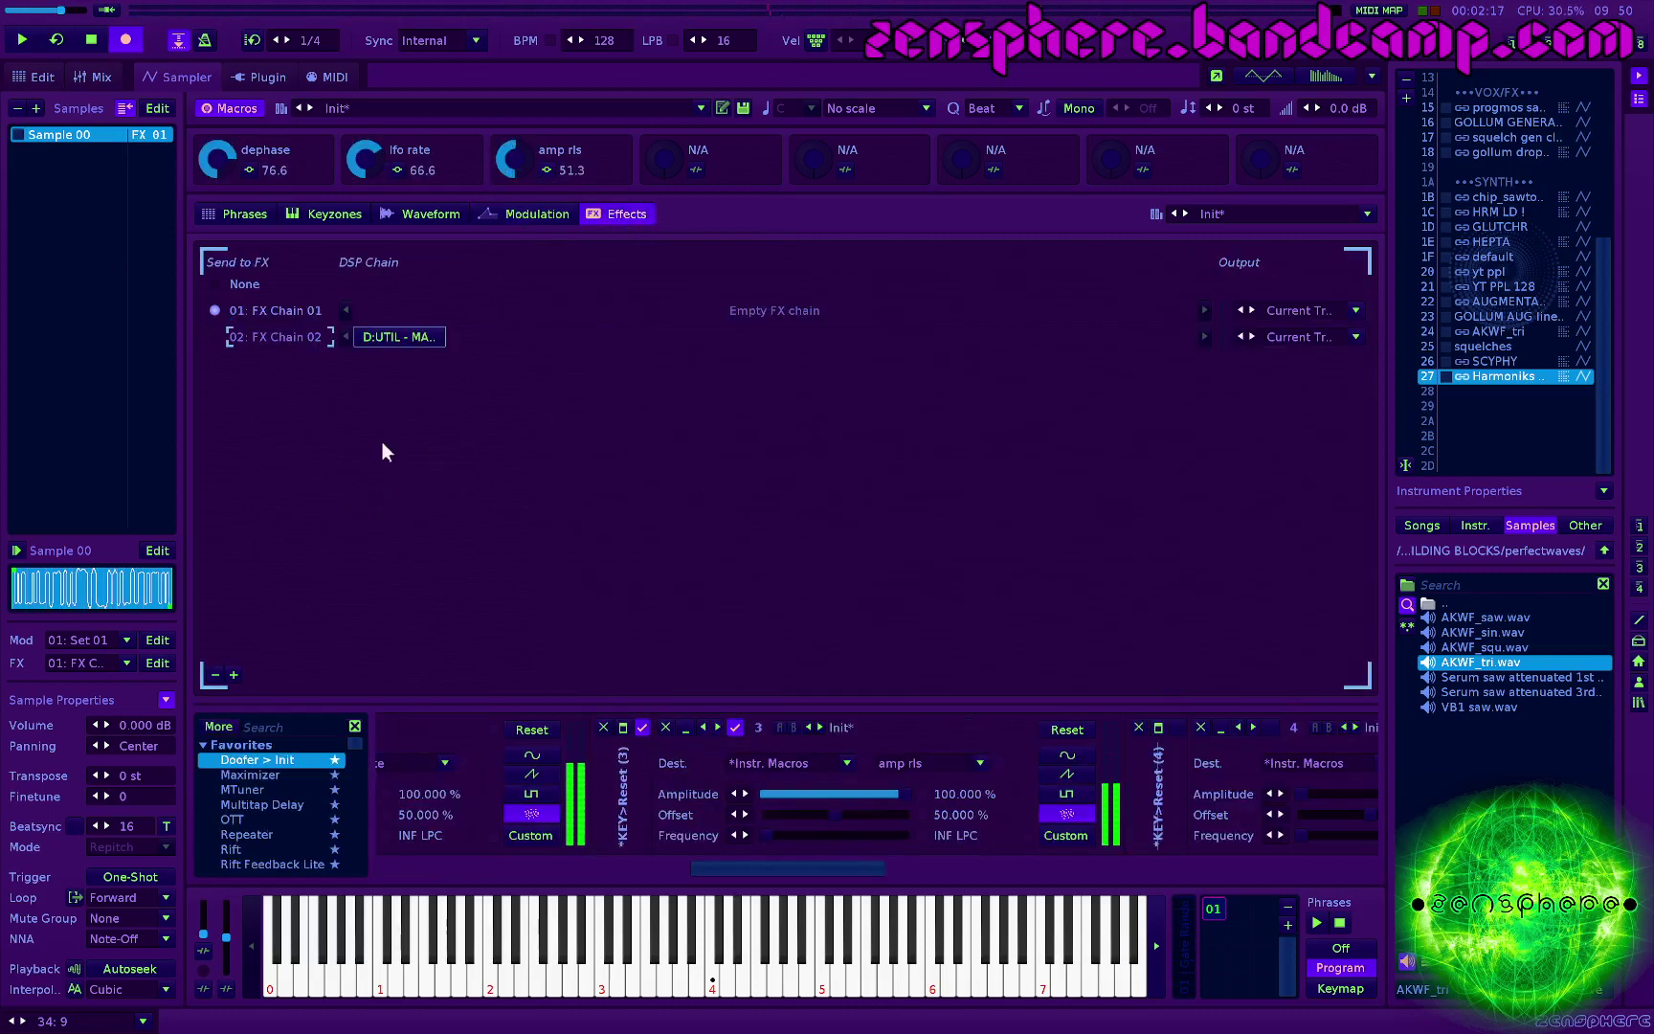
{"action": "left_click", "coordinate": [379, 310]}
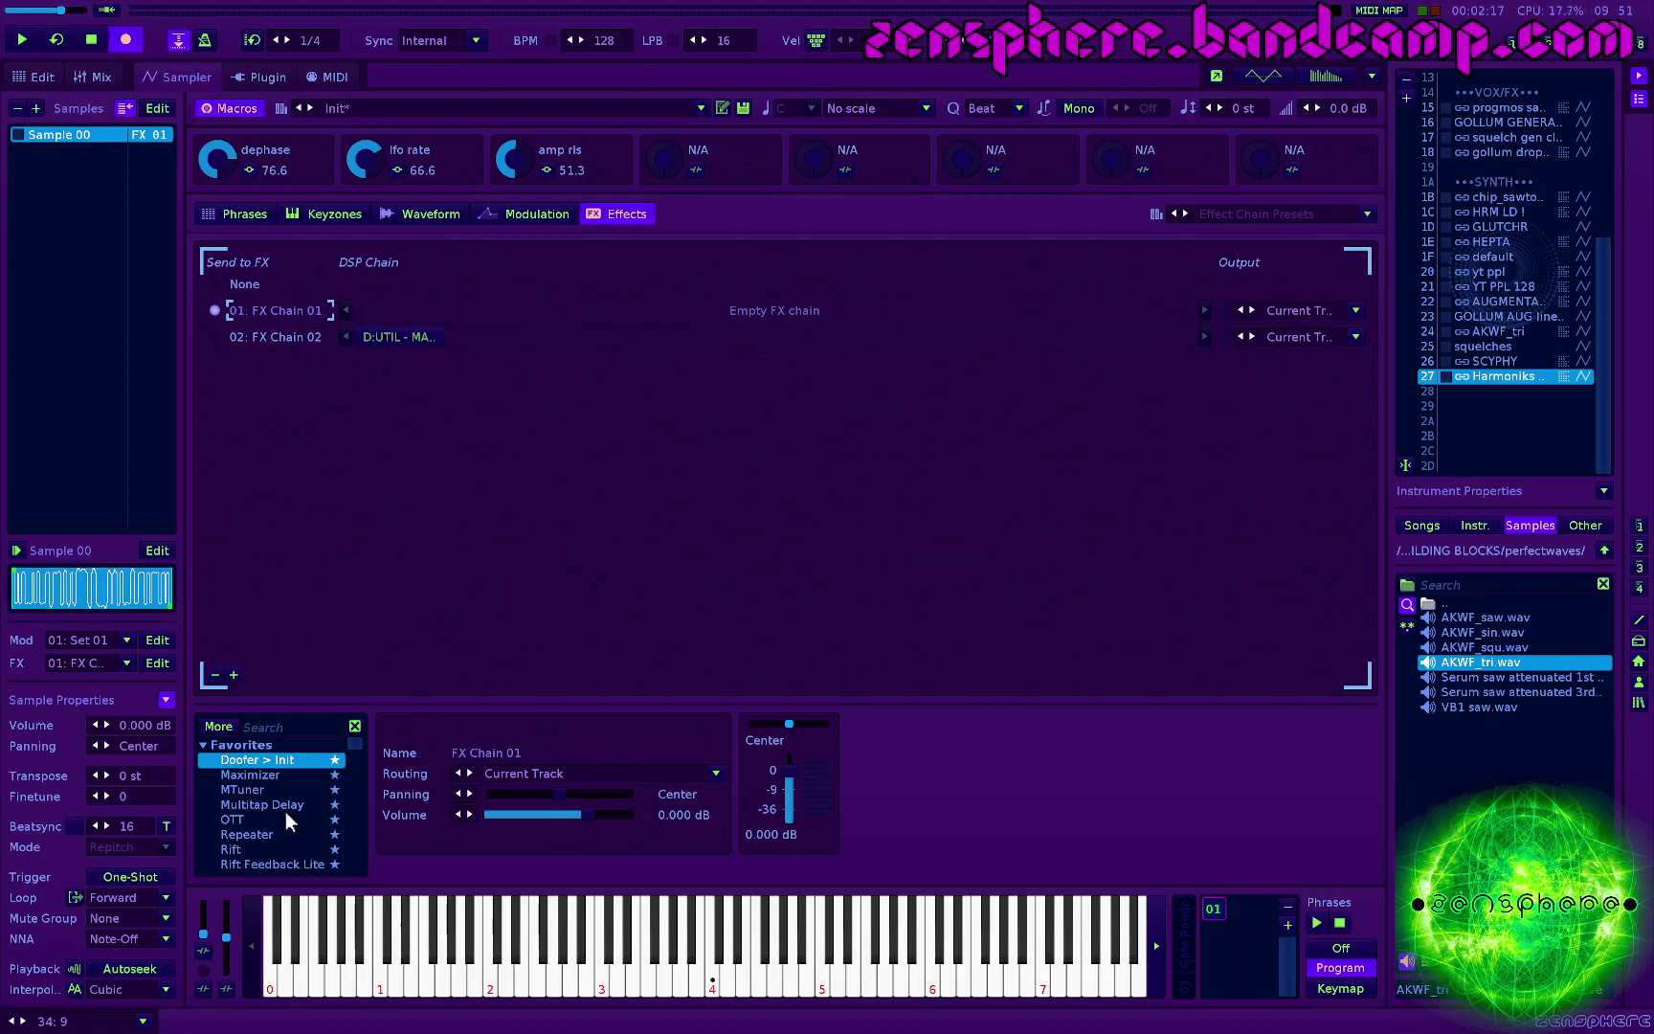
{"action": "scroll", "coordinate": [285, 812], "scroll_direction": "down", "scroll_amount": 2}
{"action": "scroll", "coordinate": [242, 847], "scroll_direction": "down", "scroll_amount": 4}
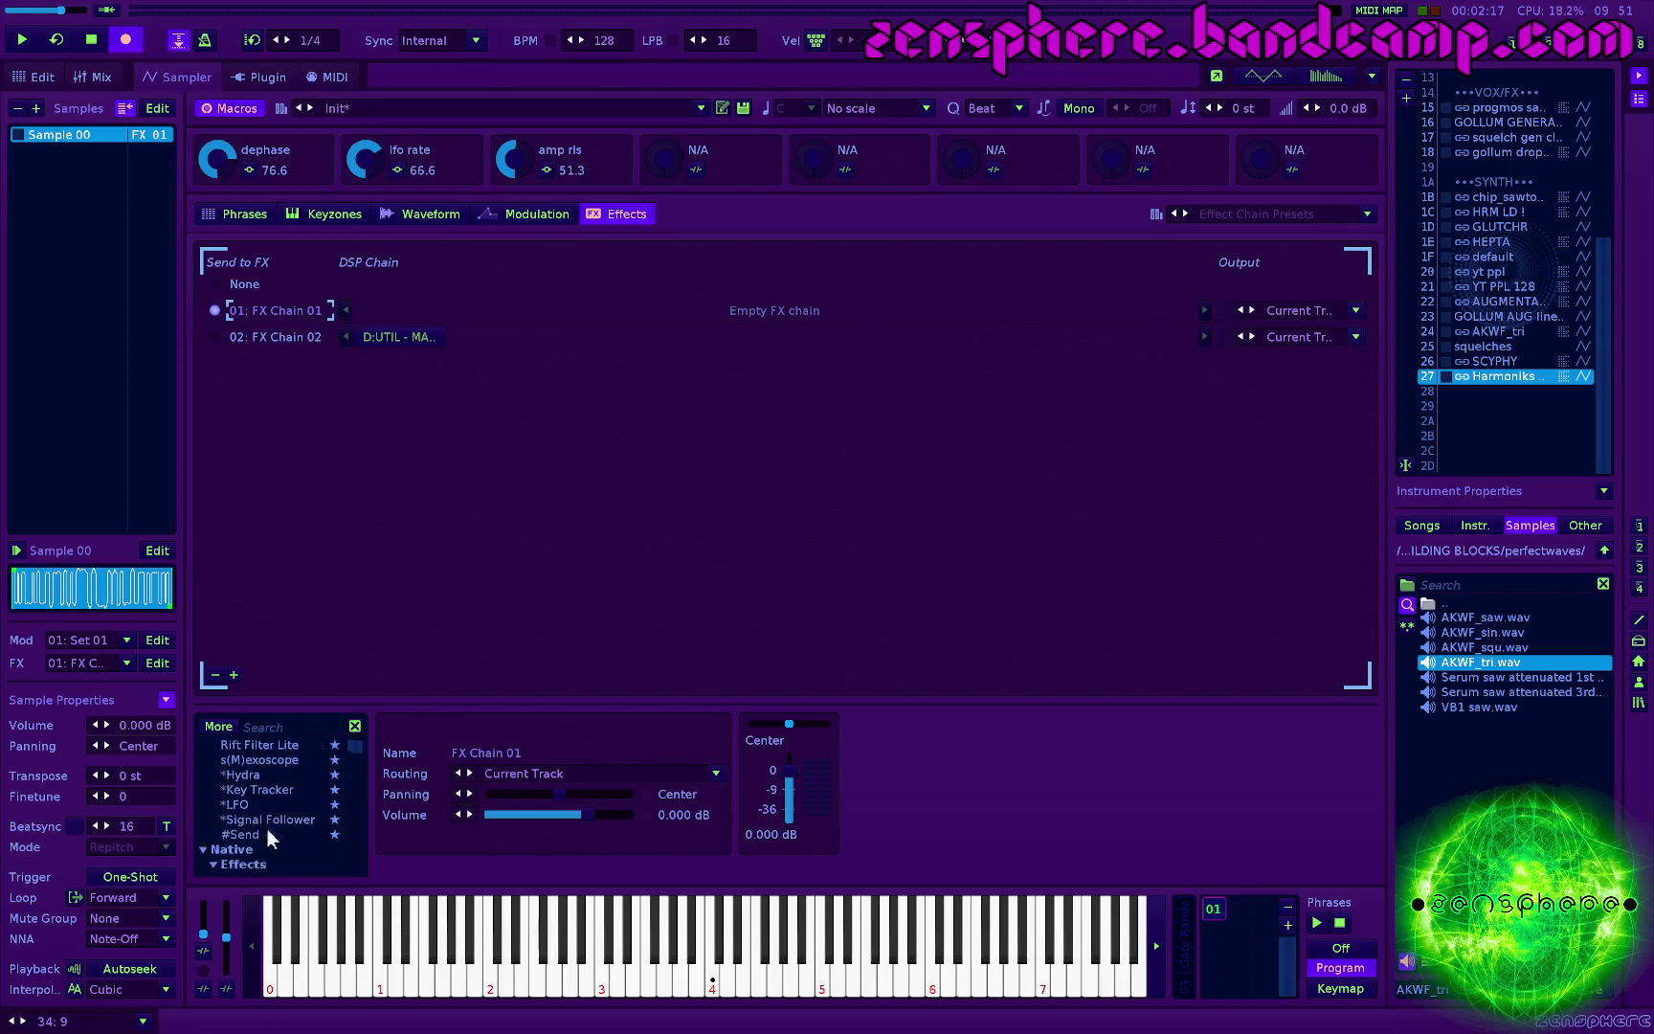
{"action": "scroll", "coordinate": [267, 849], "scroll_direction": "down", "scroll_amount": 2}
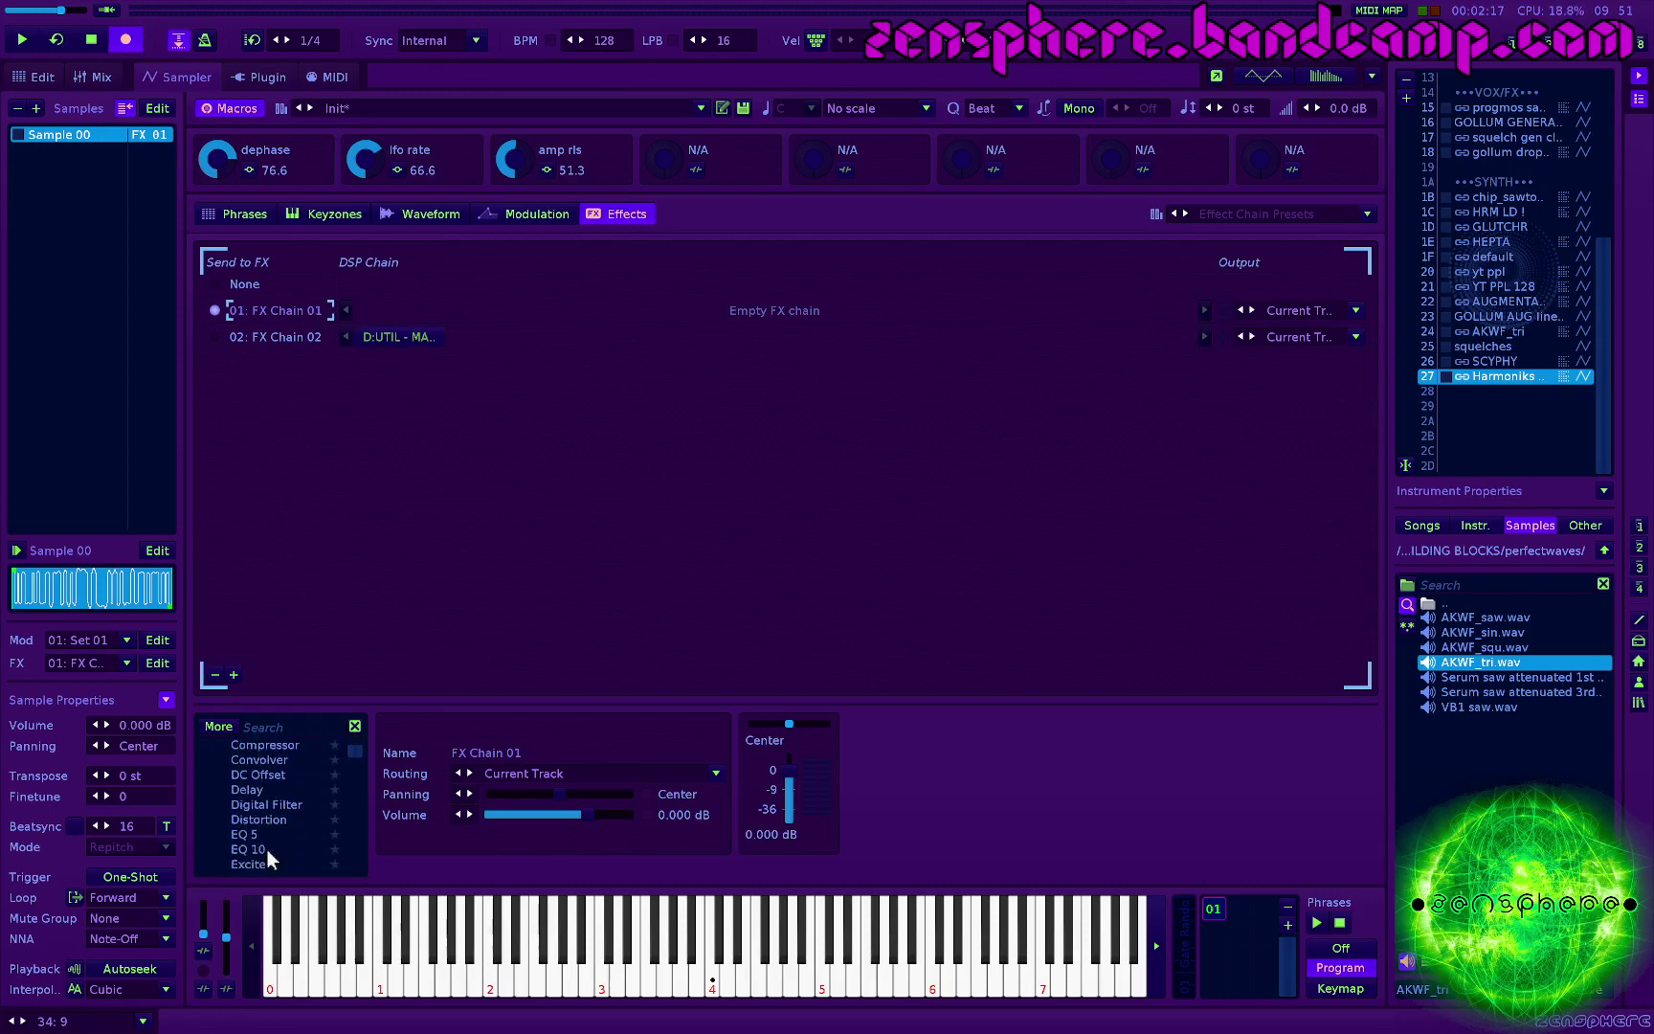
Step: Add an Exciter to FX Chain 01, start playback and show the master spectrum analyser
{"action": "double_click", "coordinate": [251, 834]}
{"action": "key", "text": "space"}
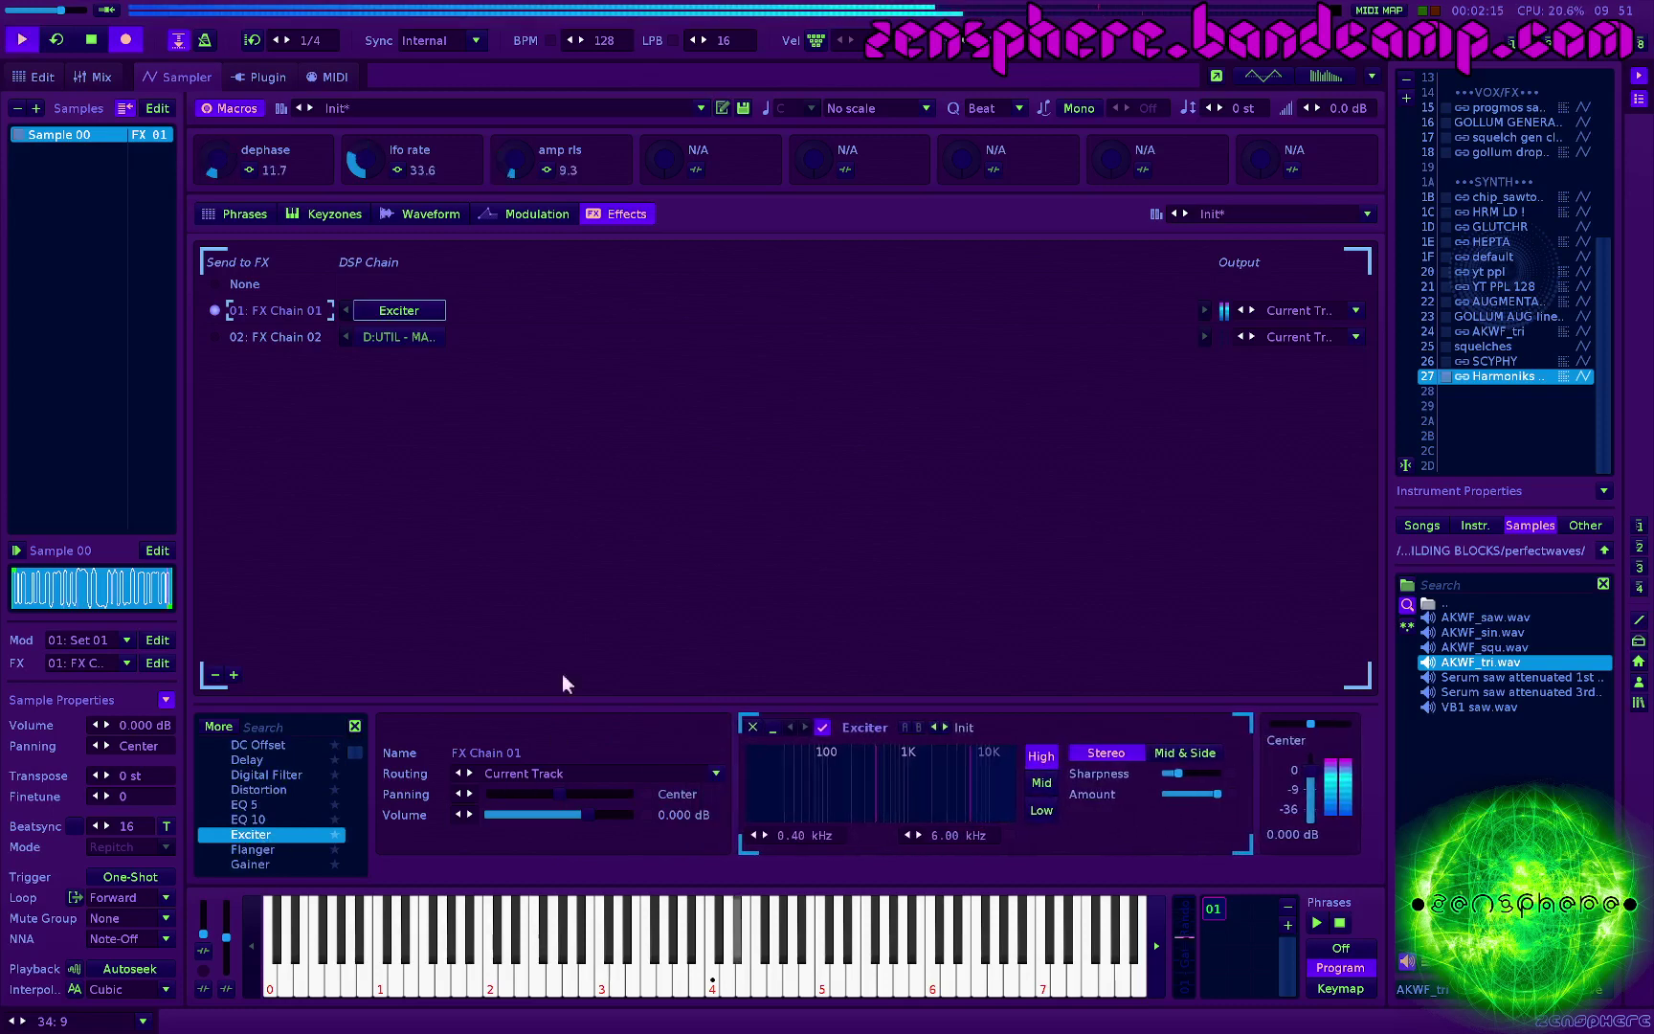
{"action": "key", "text": "ctrl+F2"}
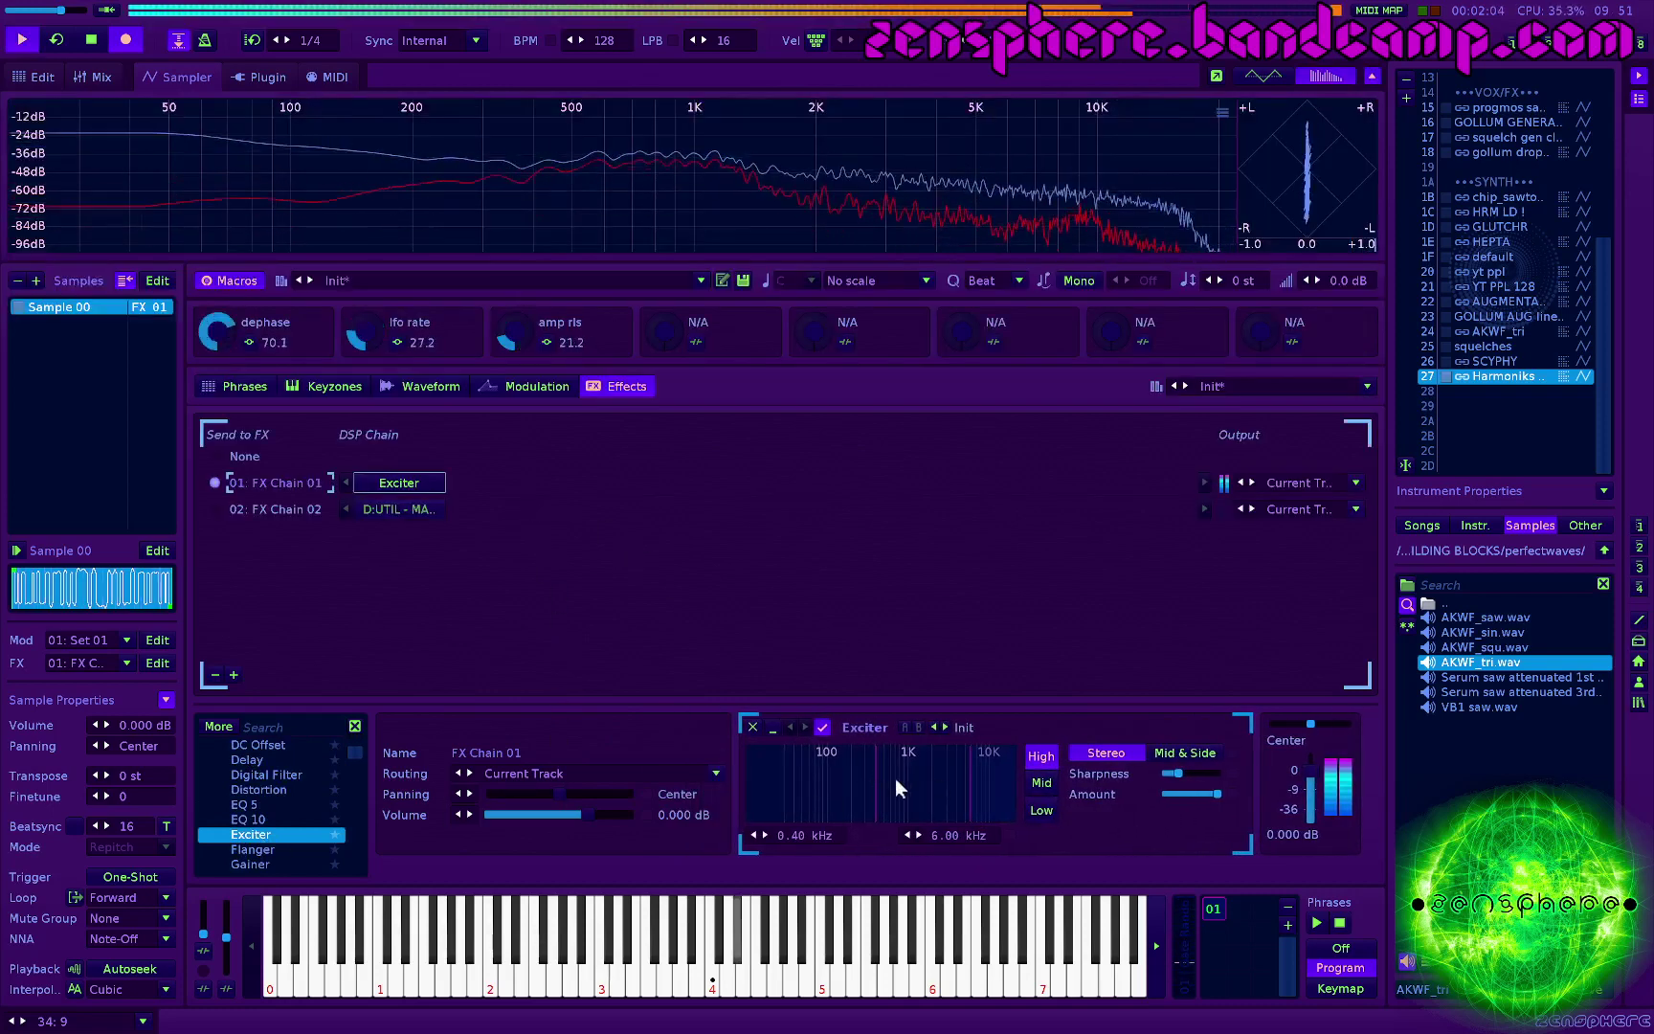
Step: Set the Exciter's Mid and High bands to Mid & Side and Low band sharpness to minimum
{"action": "left_click", "coordinate": [1042, 782]}
{"action": "left_click", "coordinate": [1211, 753]}
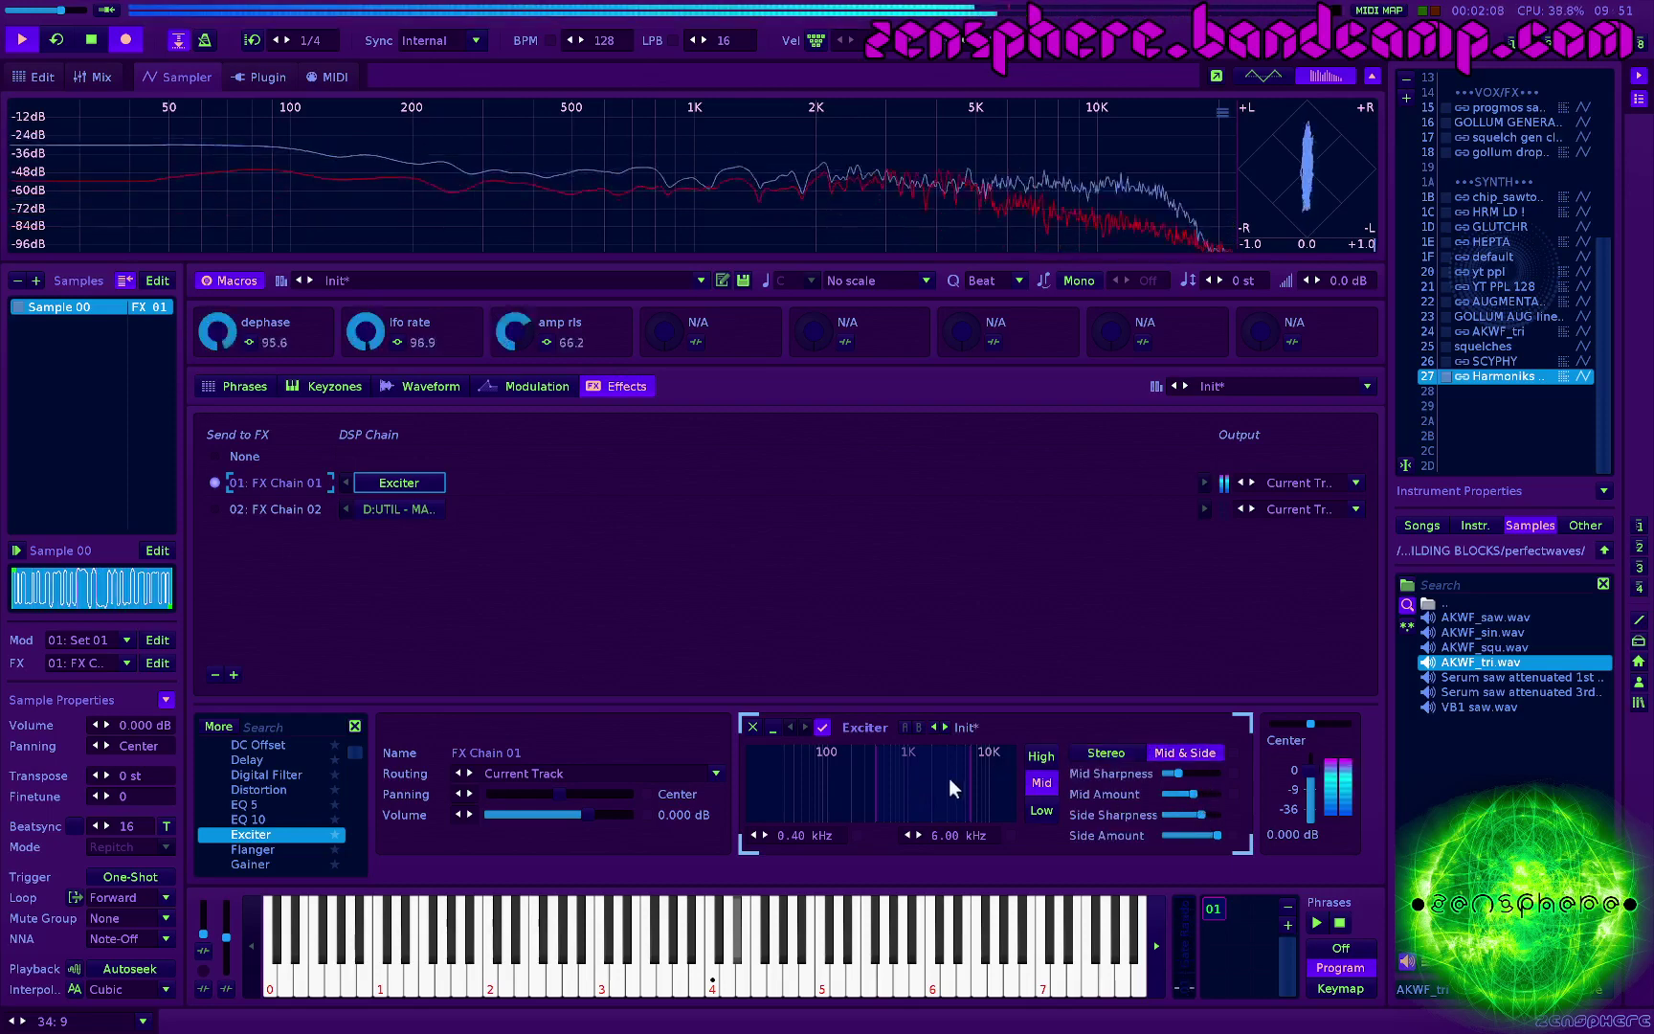
{"action": "left_click", "coordinate": [1041, 756]}
{"action": "left_click", "coordinate": [1192, 752]}
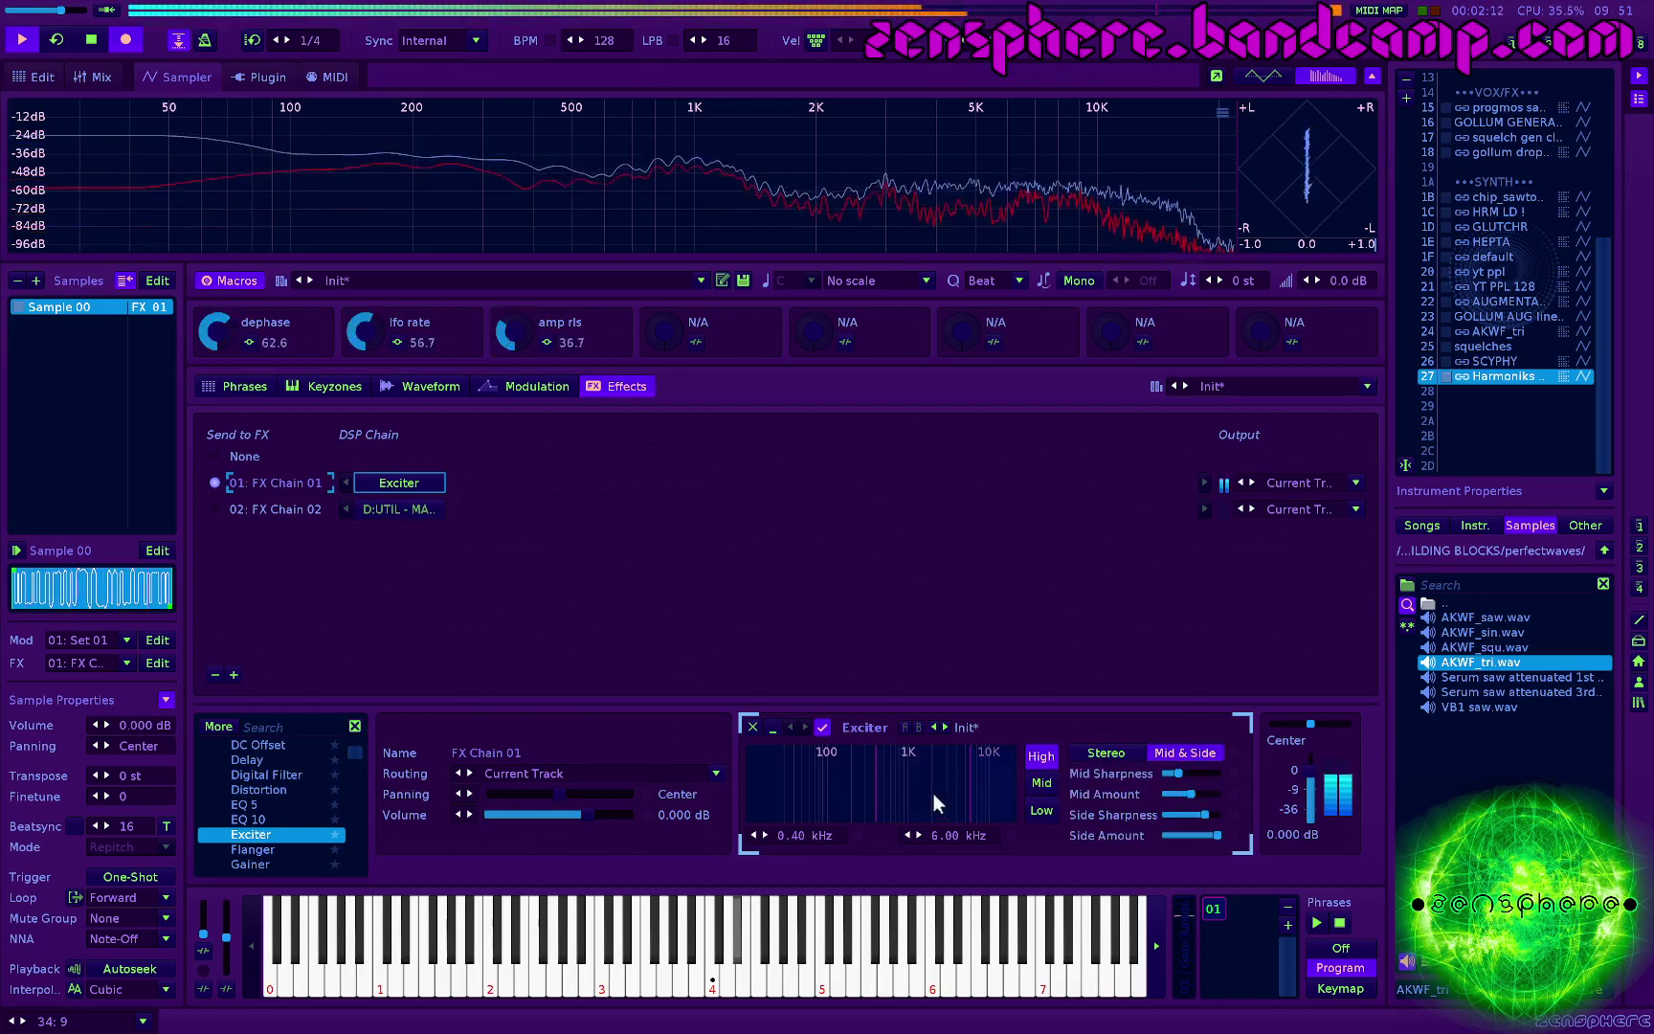
{"action": "left_click", "coordinate": [1041, 783]}
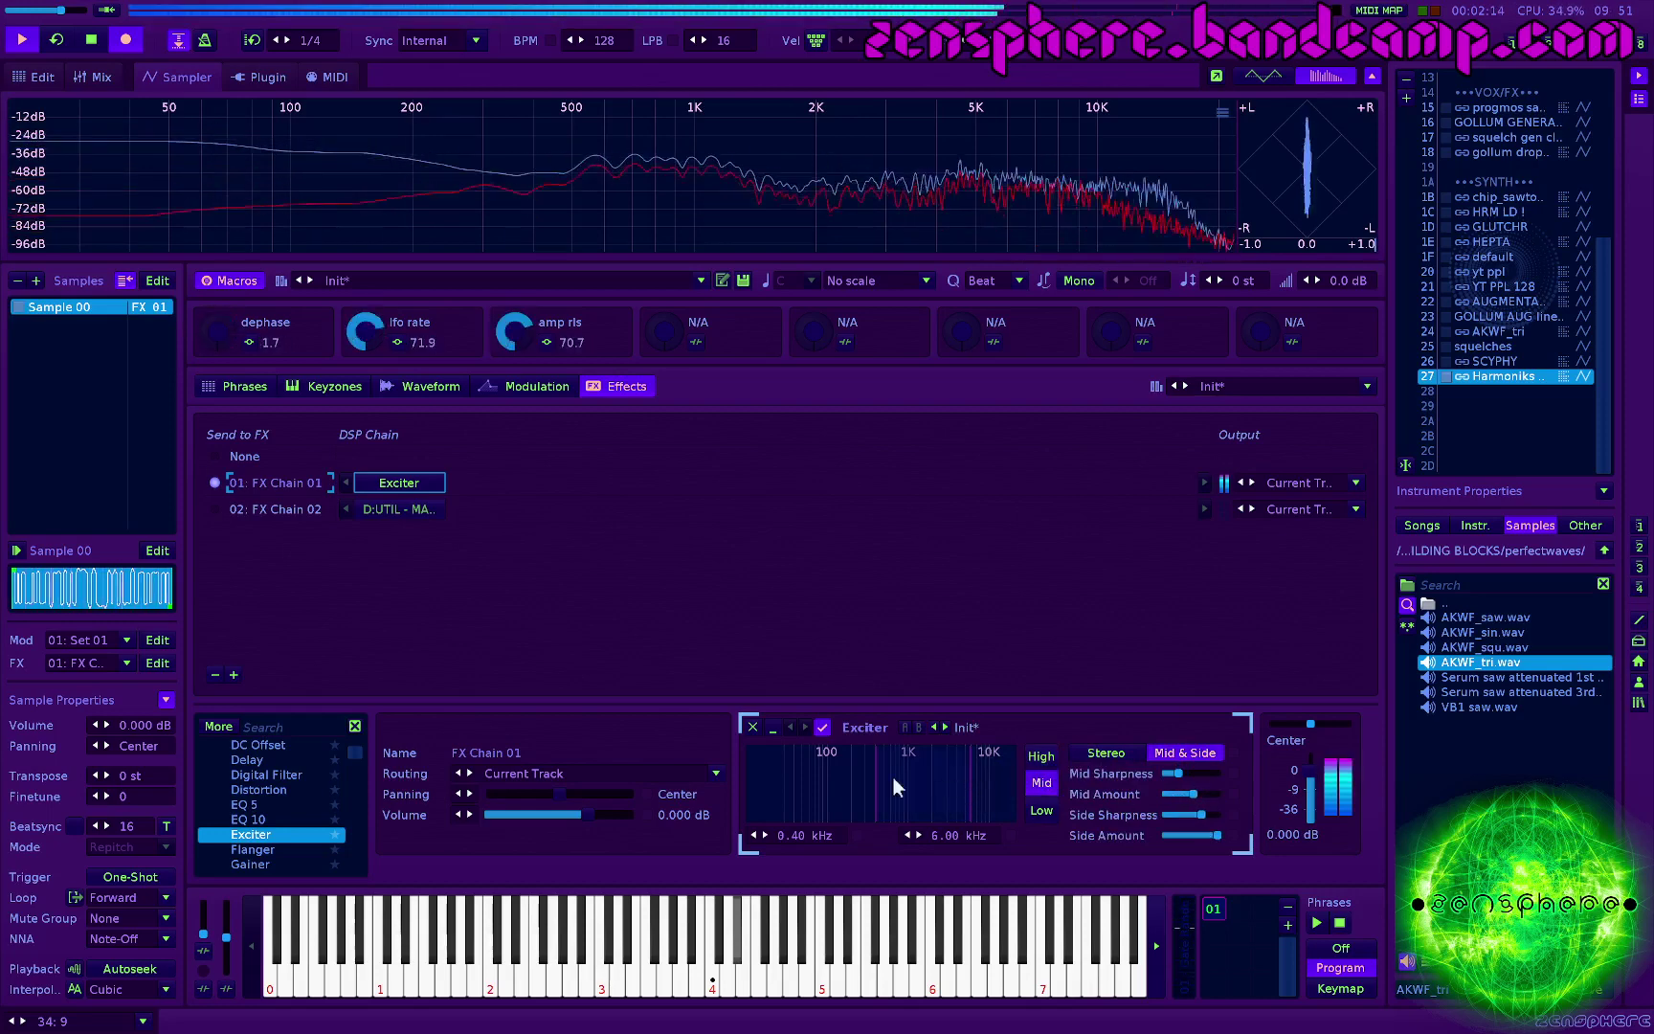
{"action": "left_click", "coordinate": [1042, 810]}
{"action": "left_click_drag", "start_coordinate": [1177, 773], "coordinate": [1213, 793]}
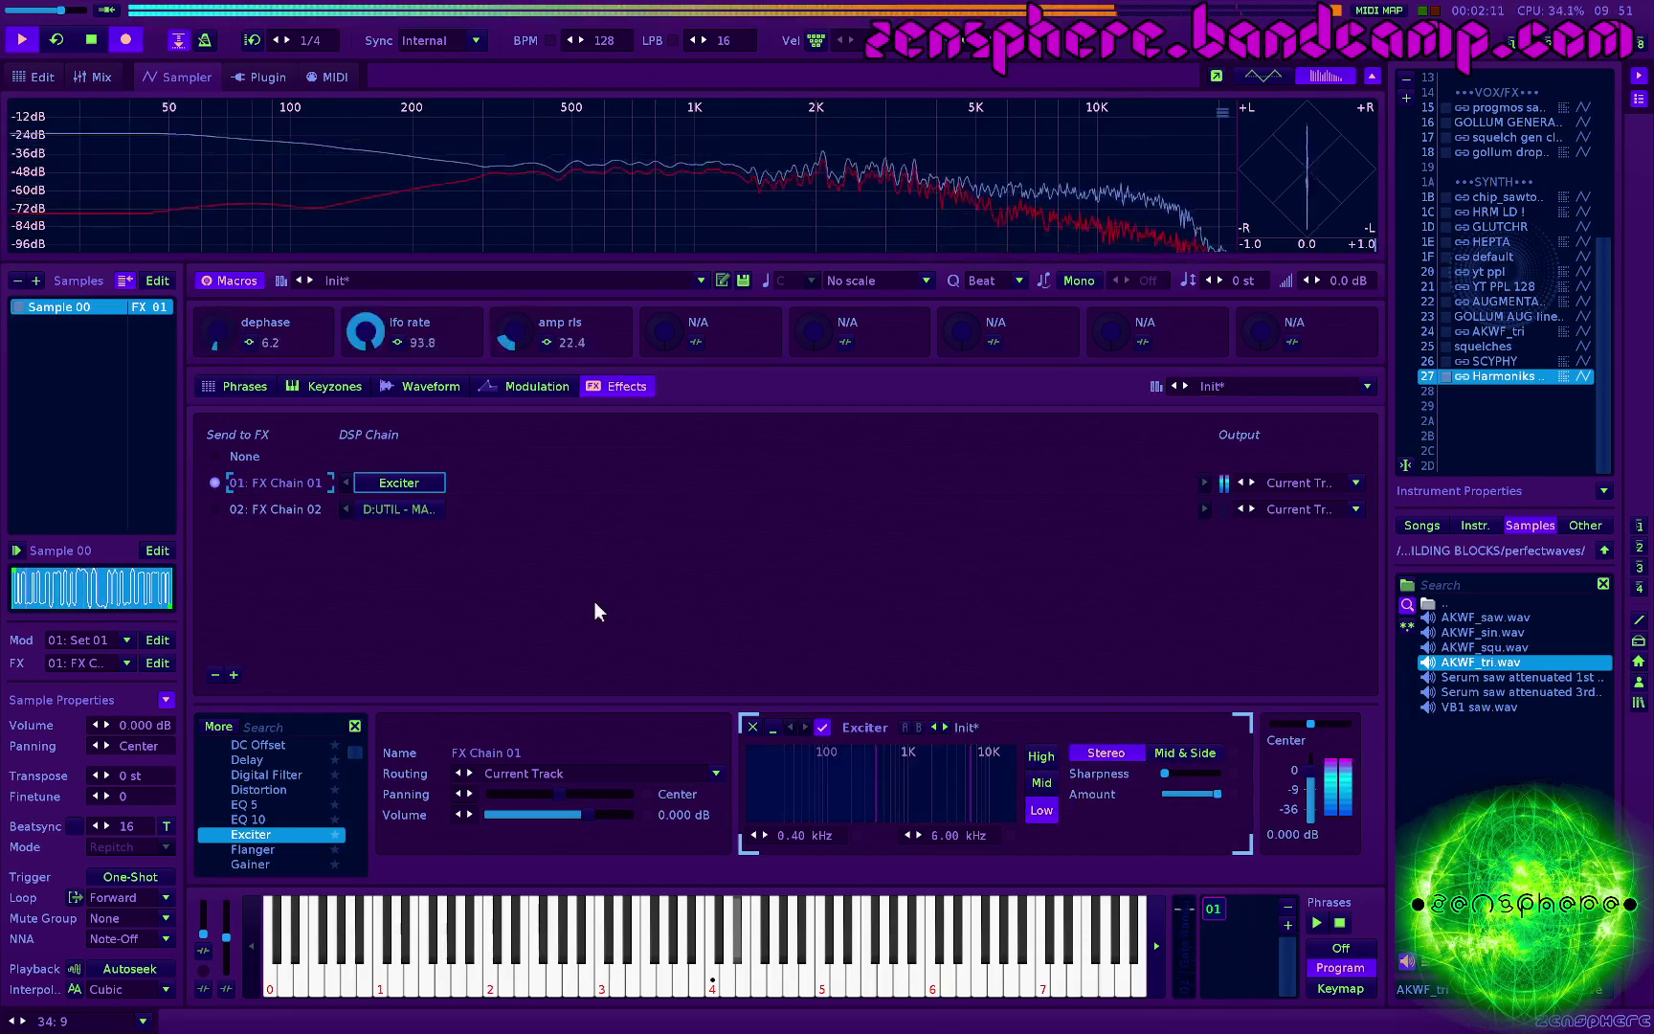
{"action": "key", "text": "space"}
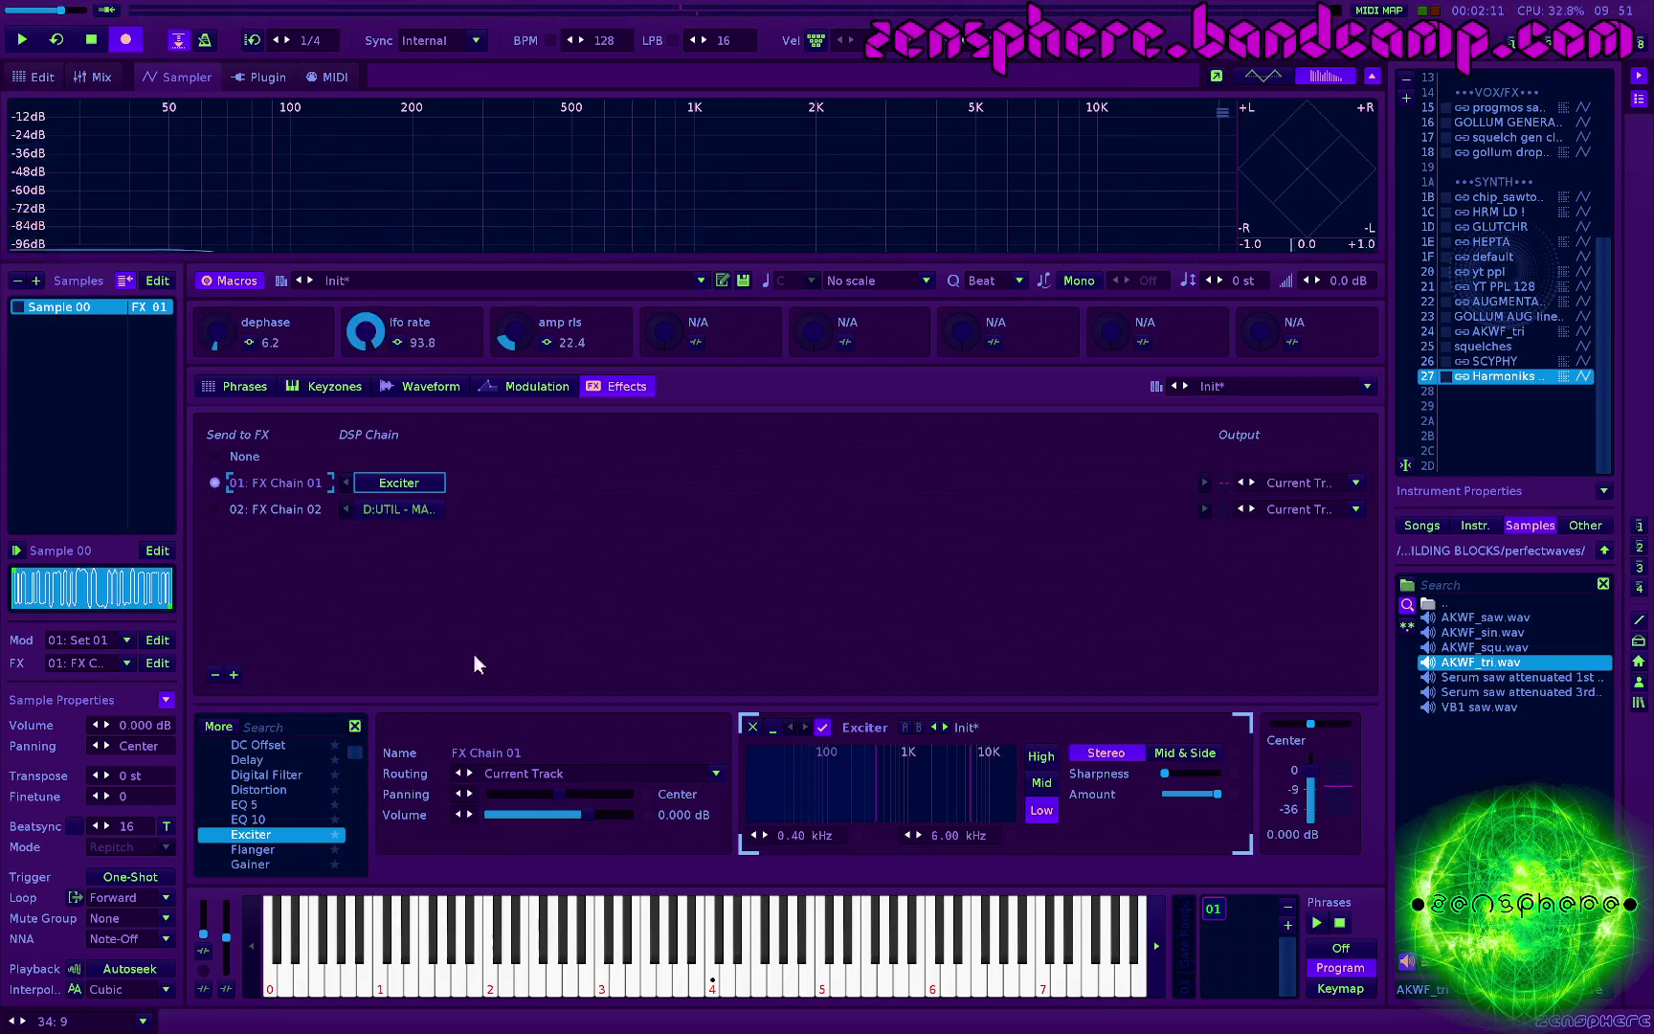
Step: Add a Flanger after the Exciter and slow its rate to 0.0492 Hz while listening
{"action": "double_click", "coordinate": [252, 850]}
{"action": "key", "text": "space"}
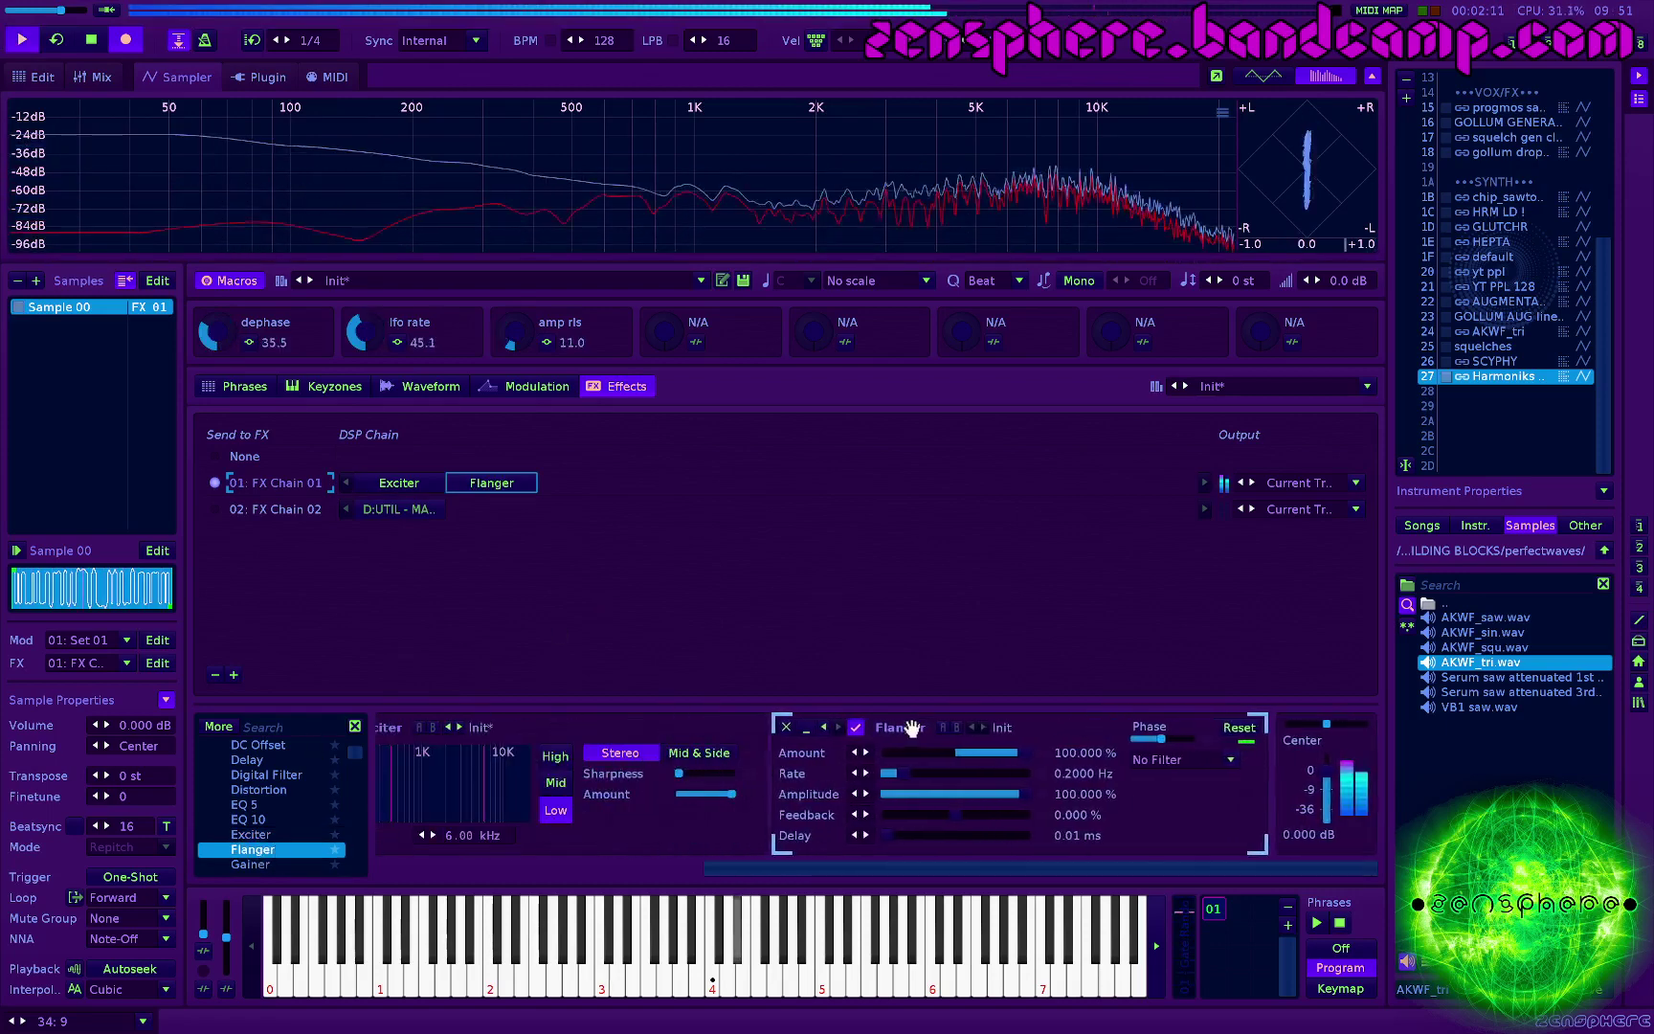
{"action": "left_click_drag", "start_coordinate": [915, 781], "coordinate": [931, 831]}
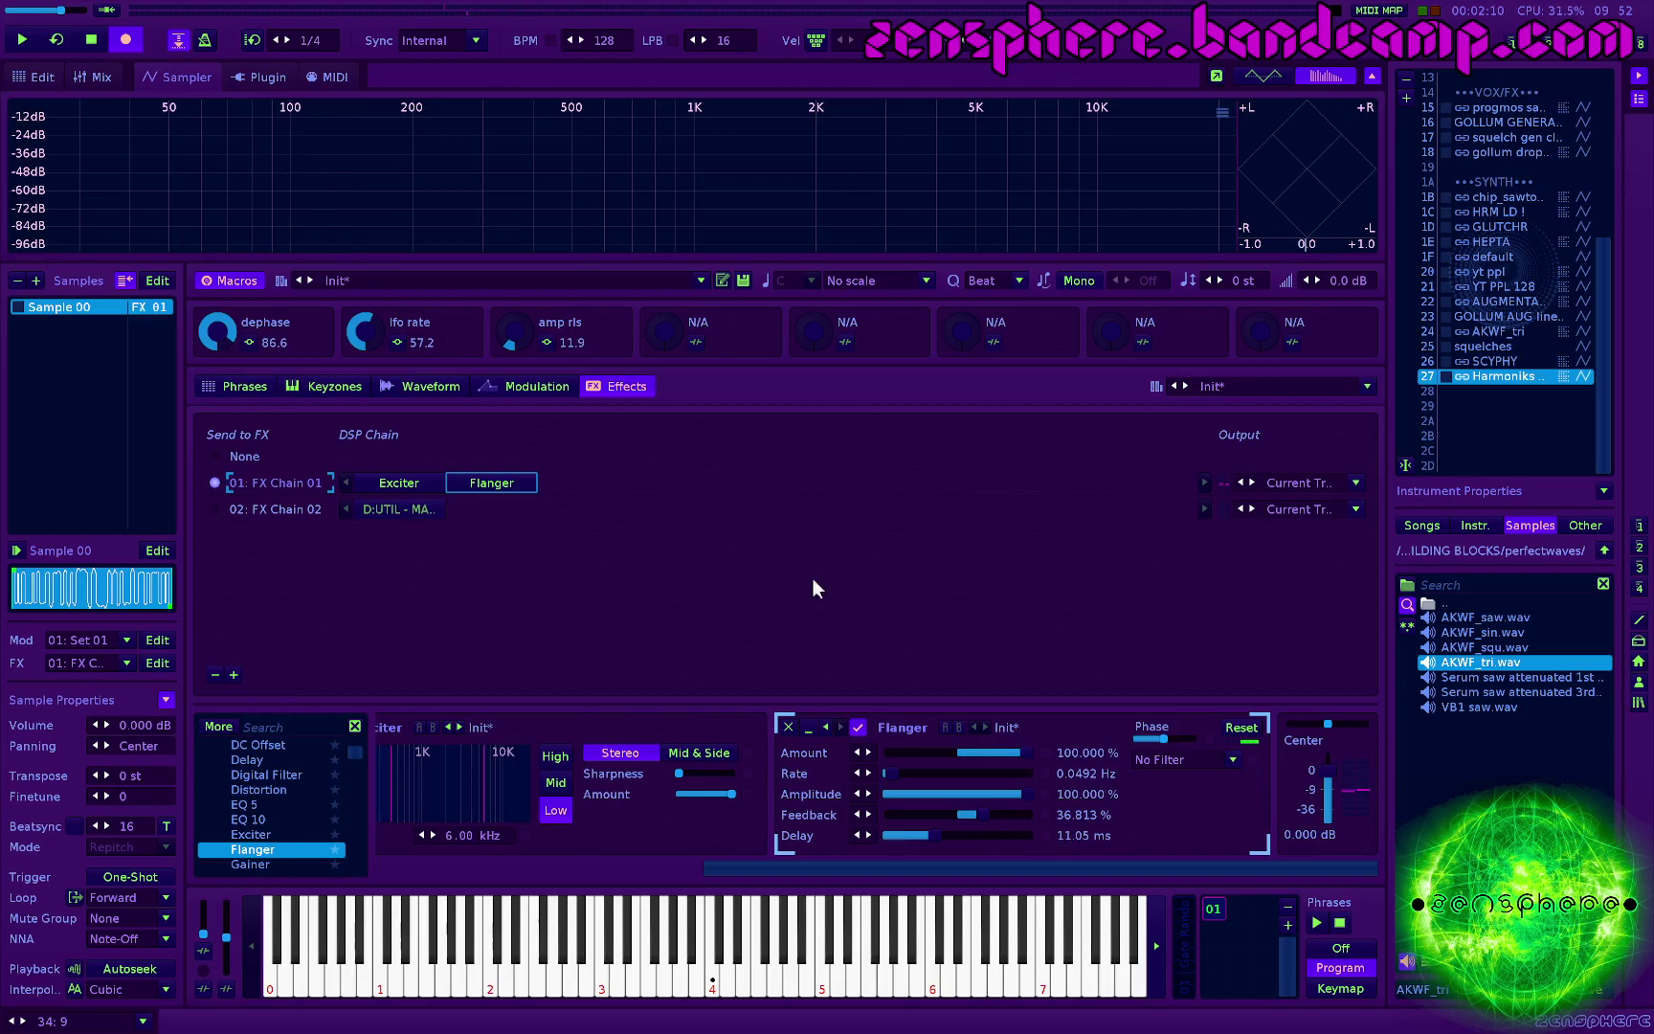
{"action": "key", "text": "super+Tab"}
{"action": "key", "text": "super+Tab"}
{"action": "key", "text": "super+Tab"}
{"action": "key", "text": "super+Tab"}
{"action": "key", "text": "super+Tab"}
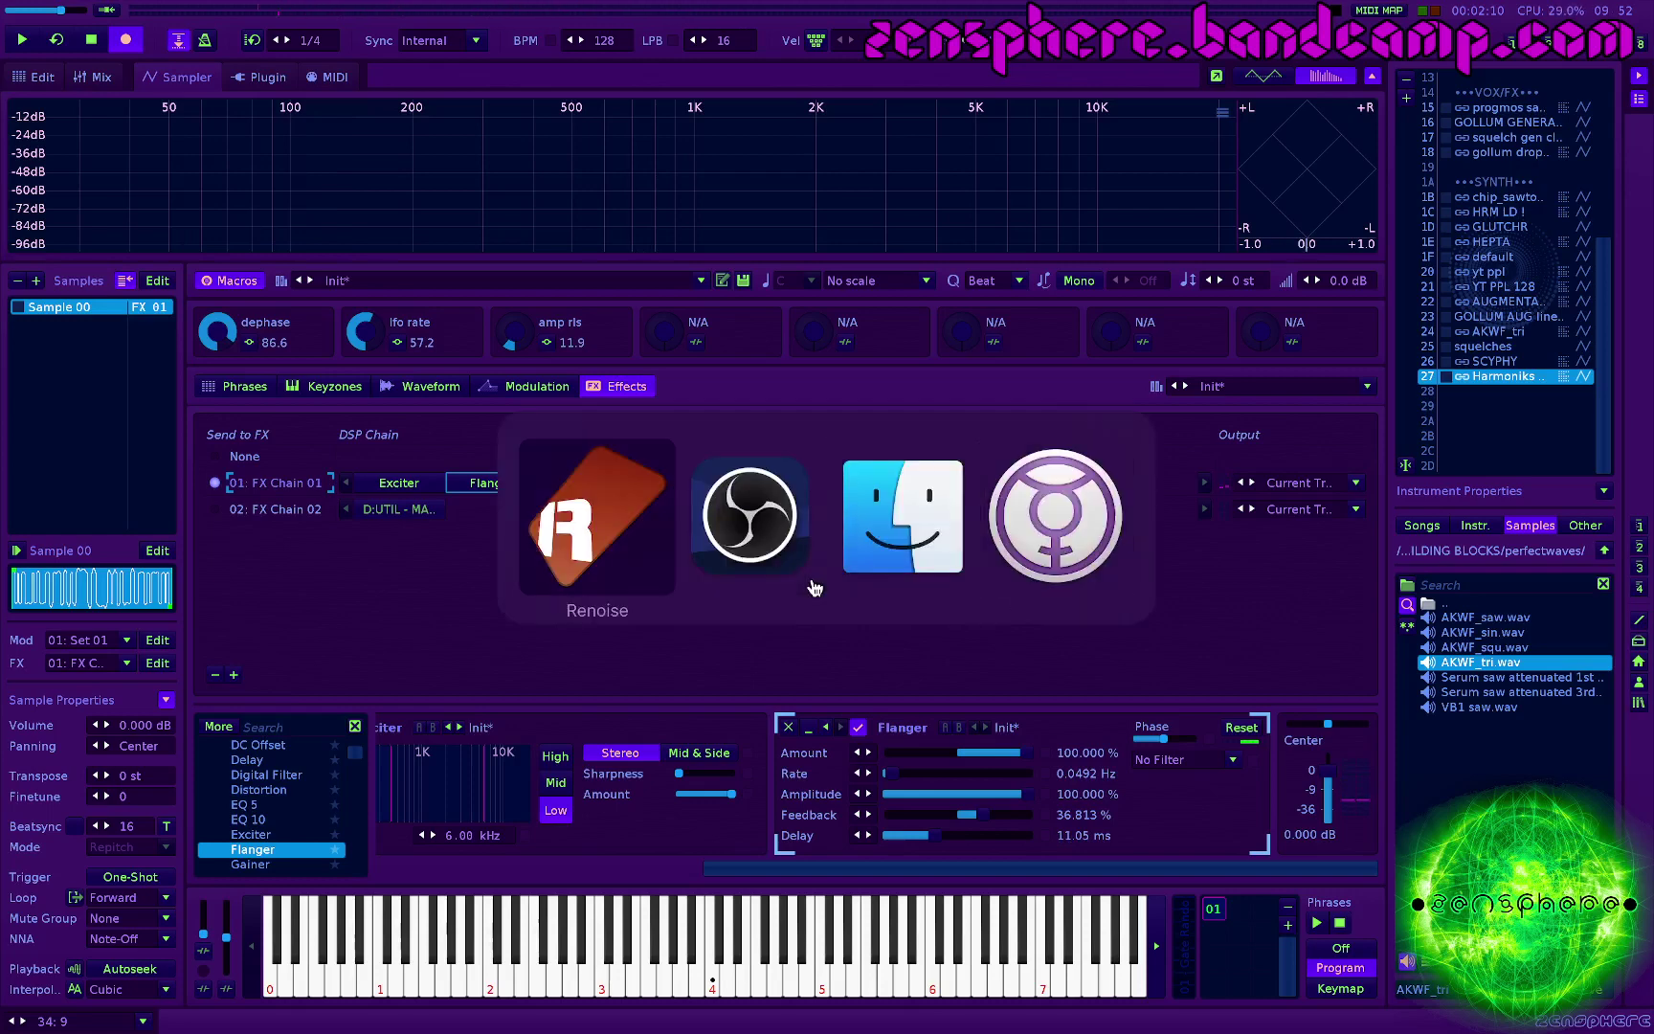
Step: Consult the pitch/time data table from Finder and launch Calculator
{"action": "key", "text": "Tab"}
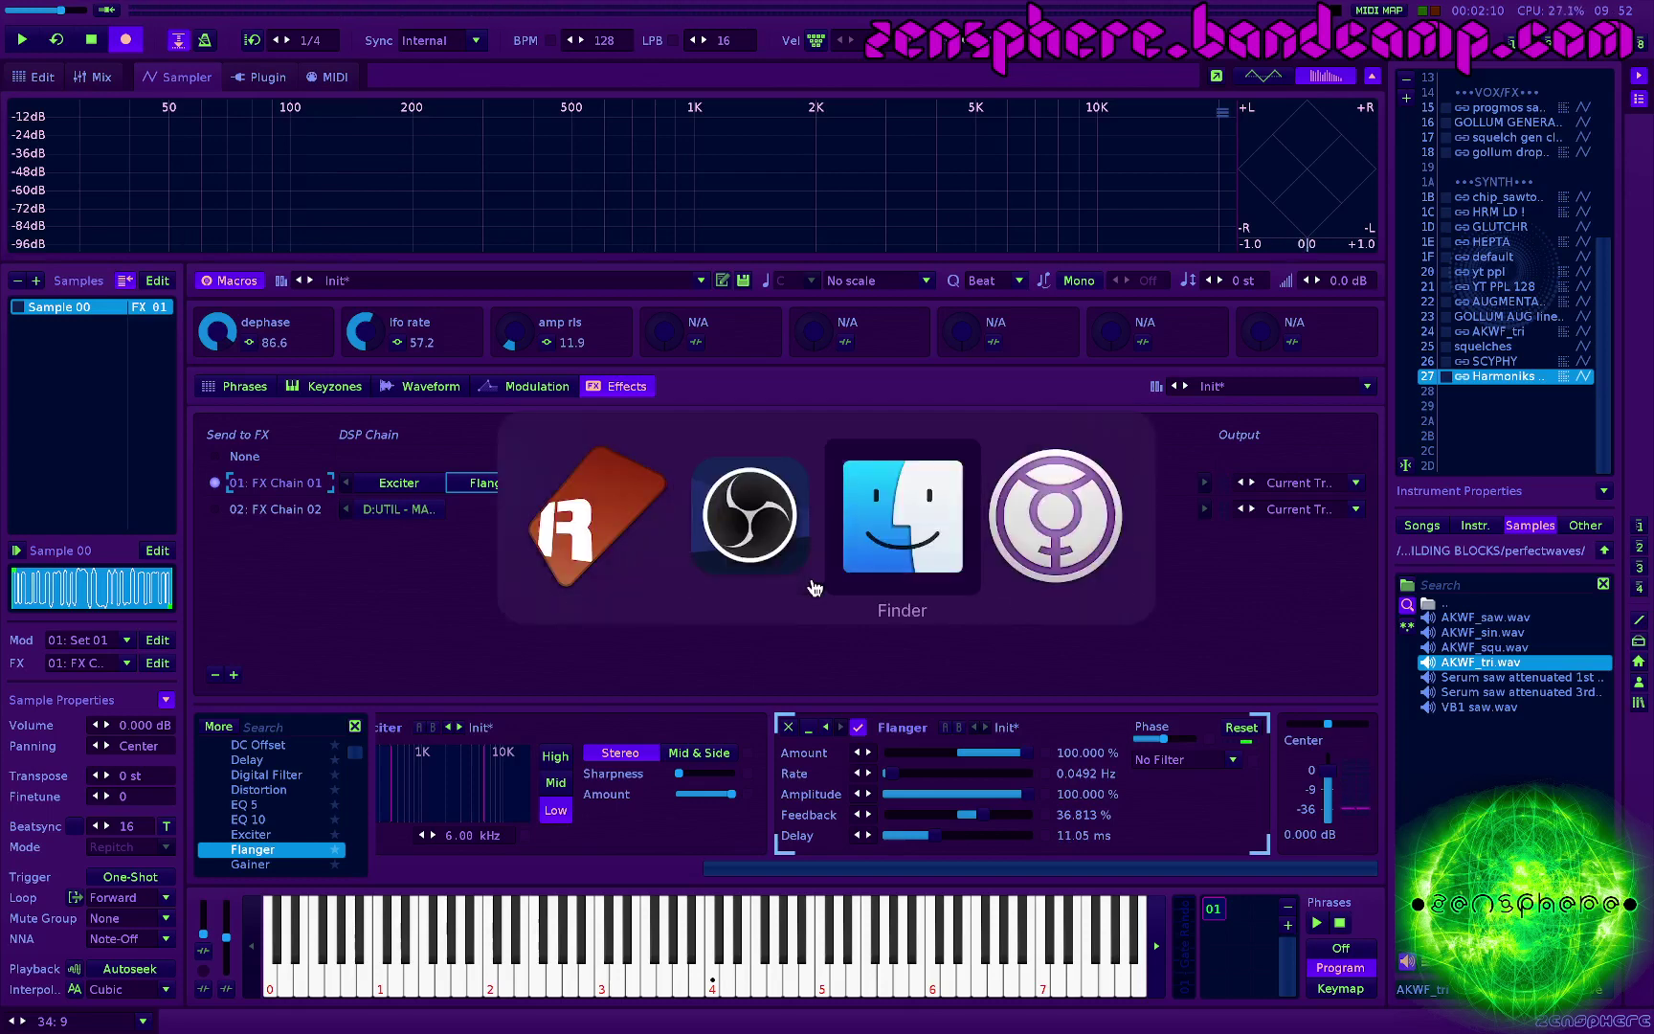
{"action": "key", "text": "F11"}
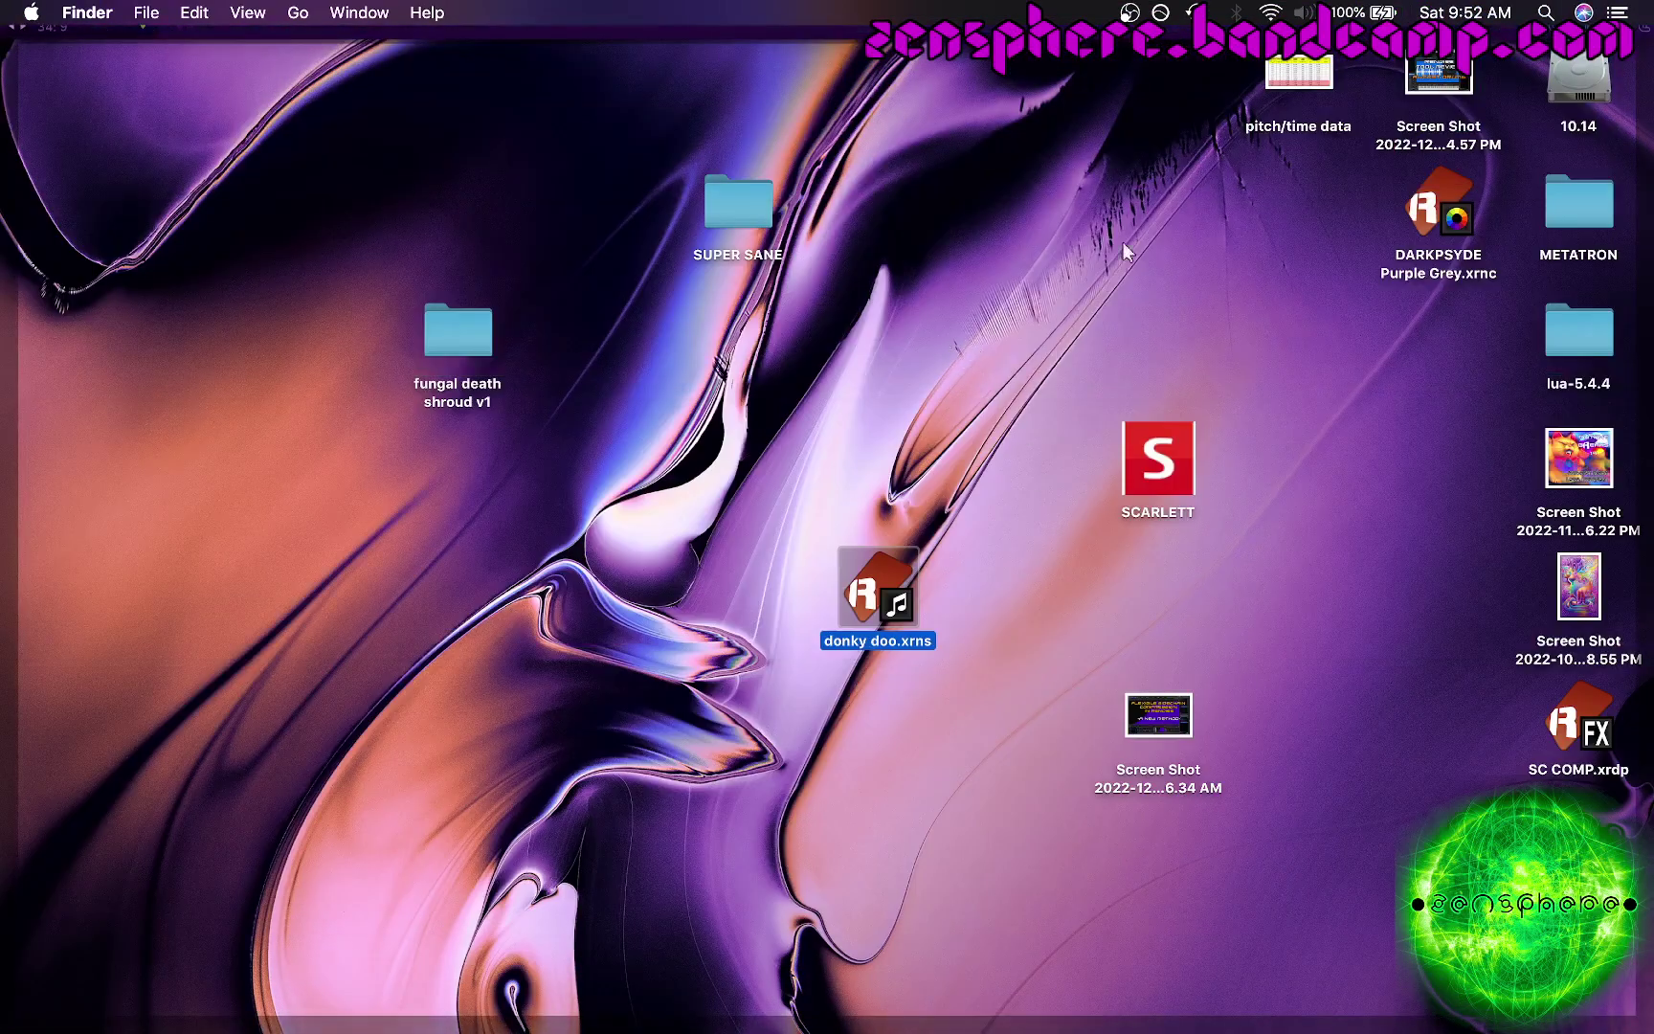
{"action": "double_click", "coordinate": [1273, 72]}
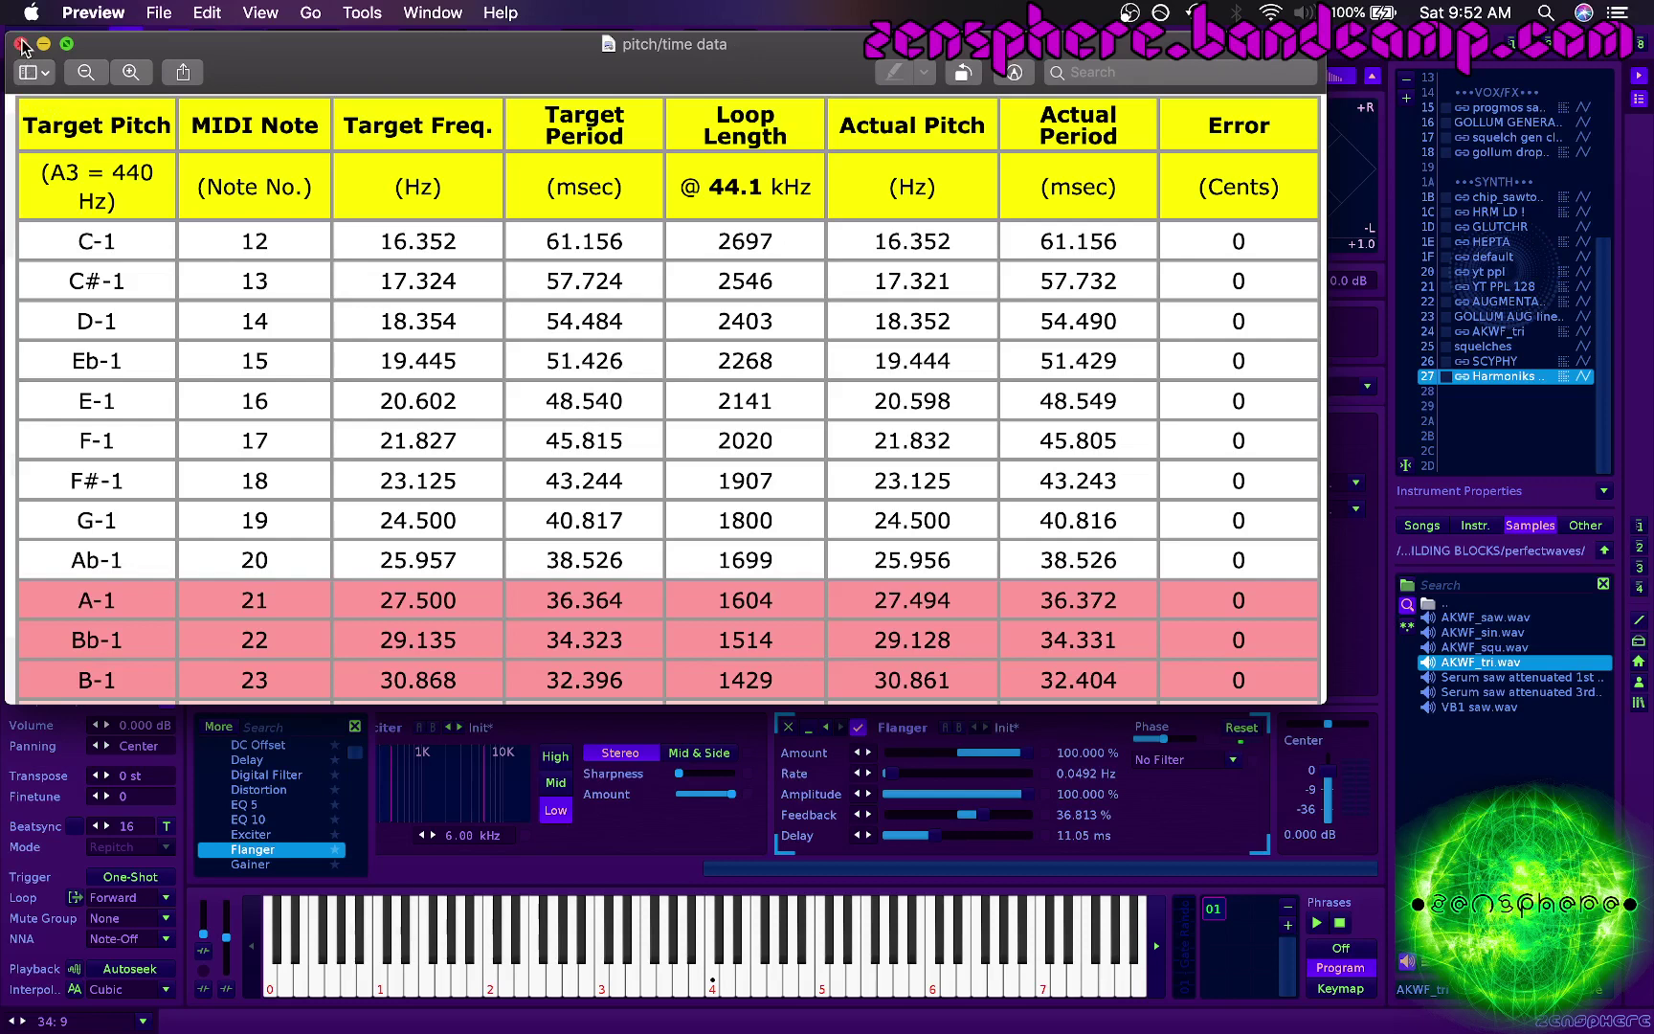
{"action": "left_click", "coordinate": [648, 758]}
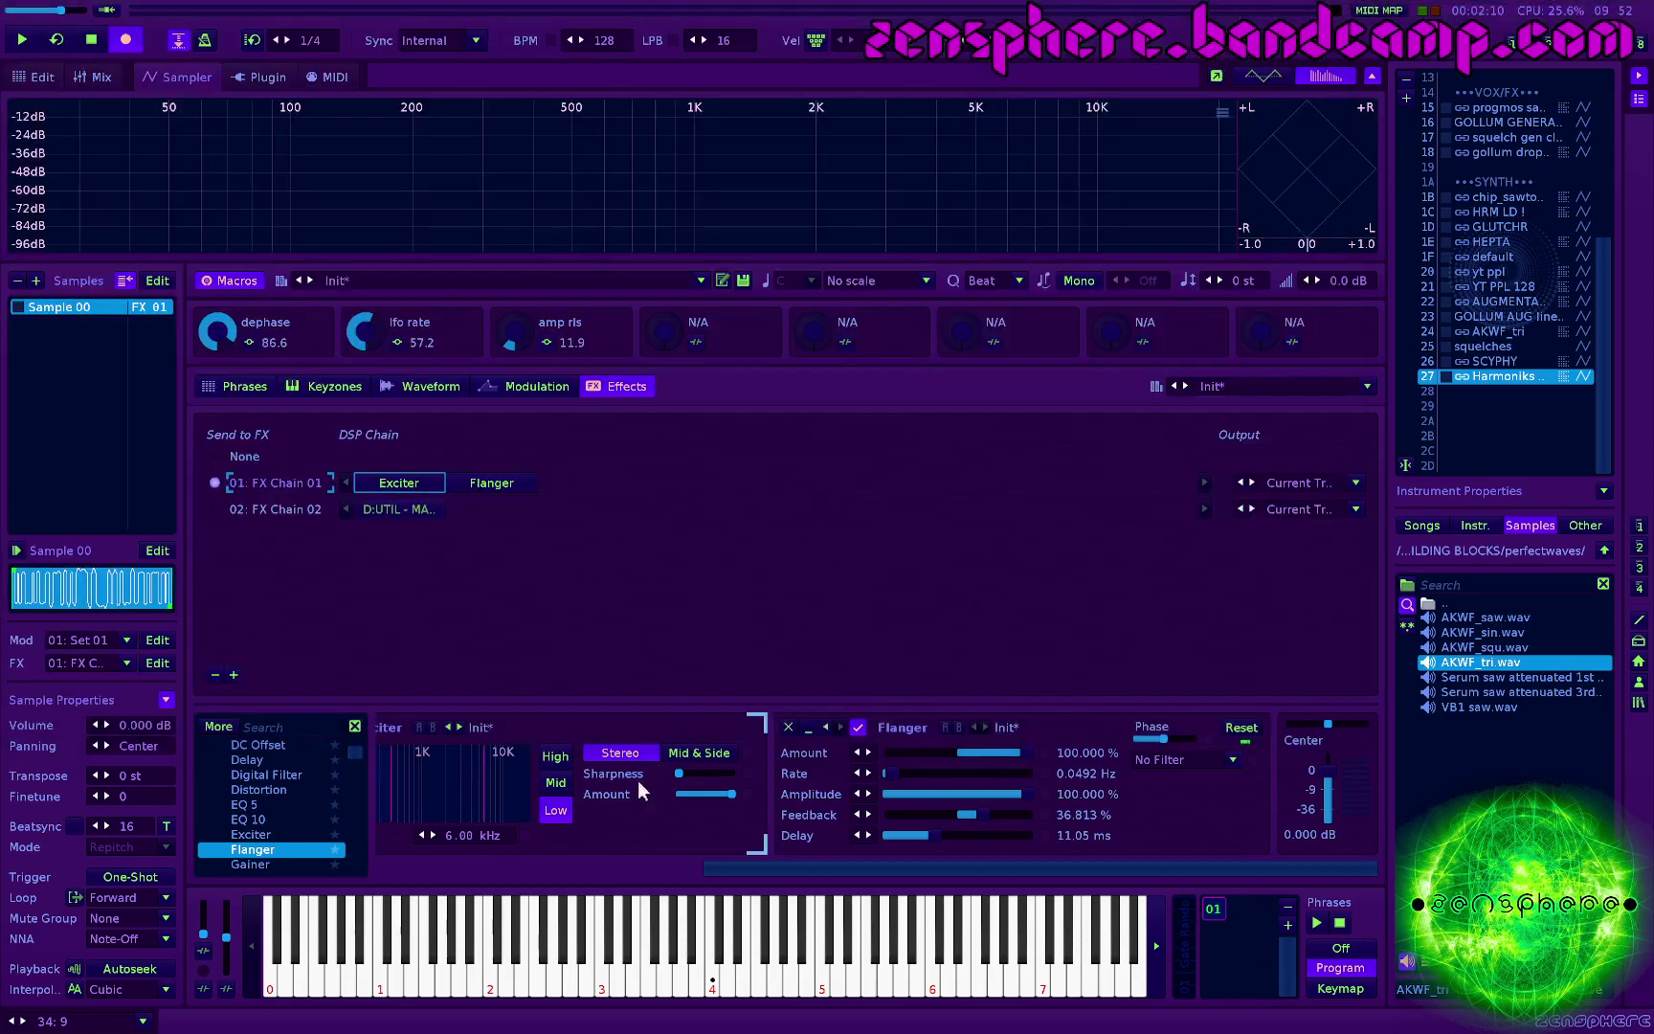
{"action": "key", "text": "ctrl+space"}
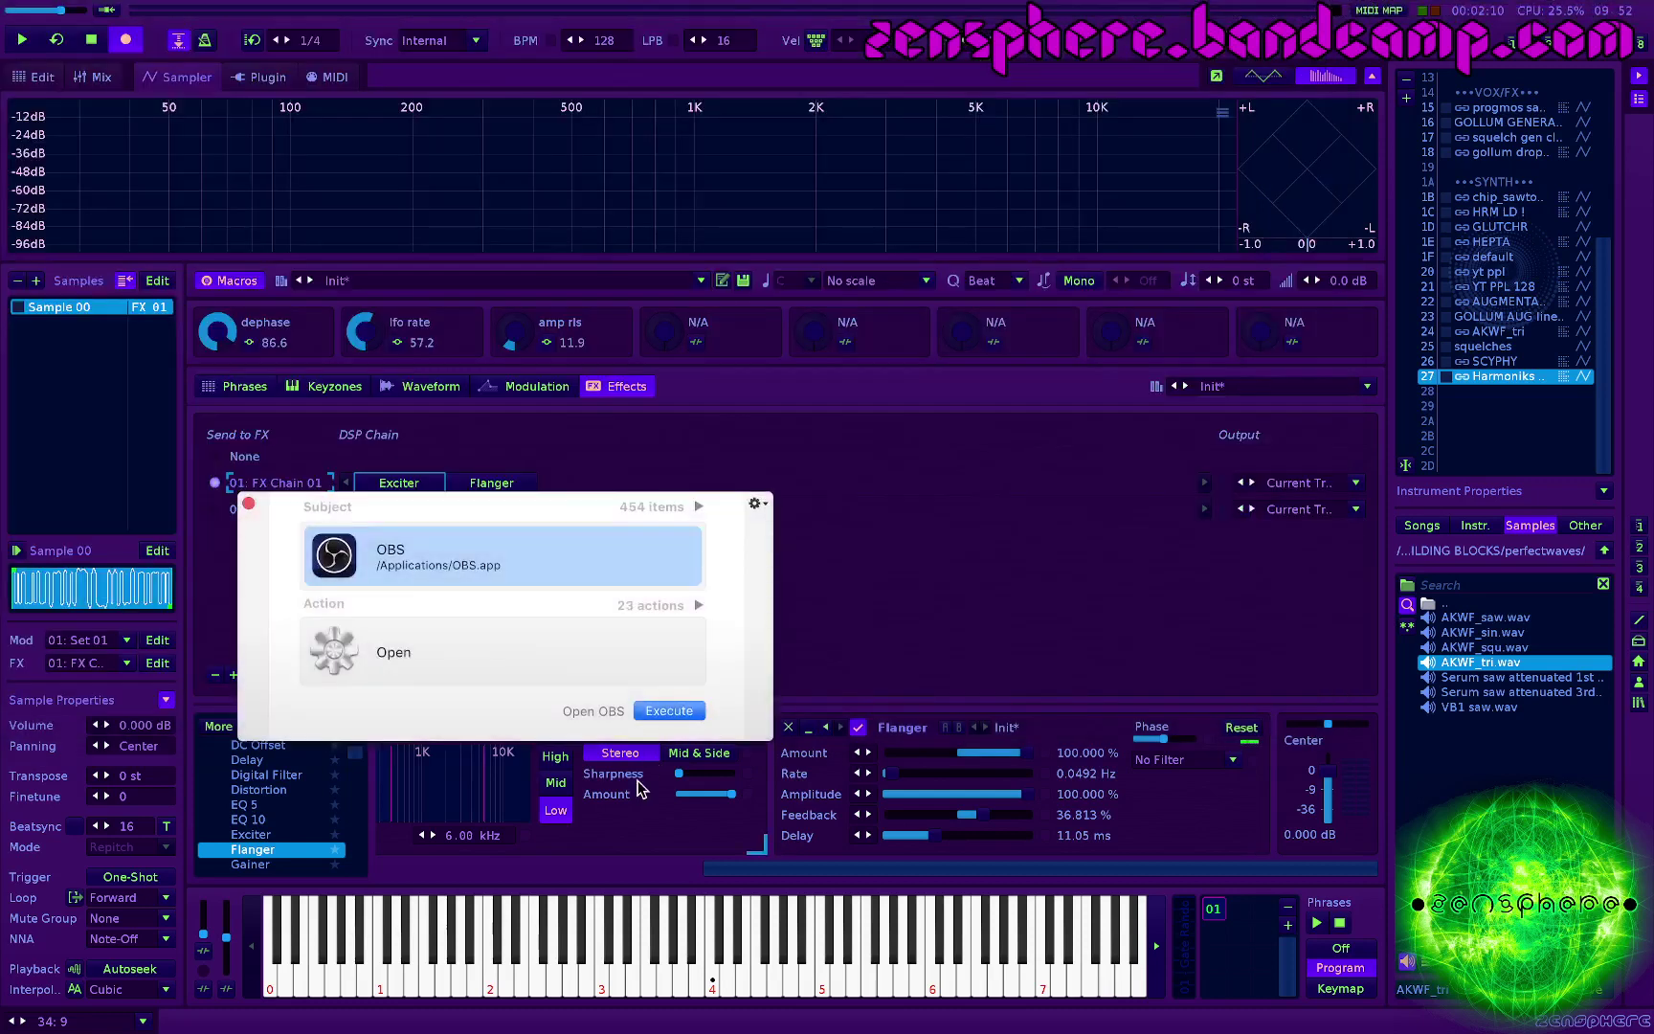
{"action": "type", "text": "c"}
{"action": "key", "text": "Return"}
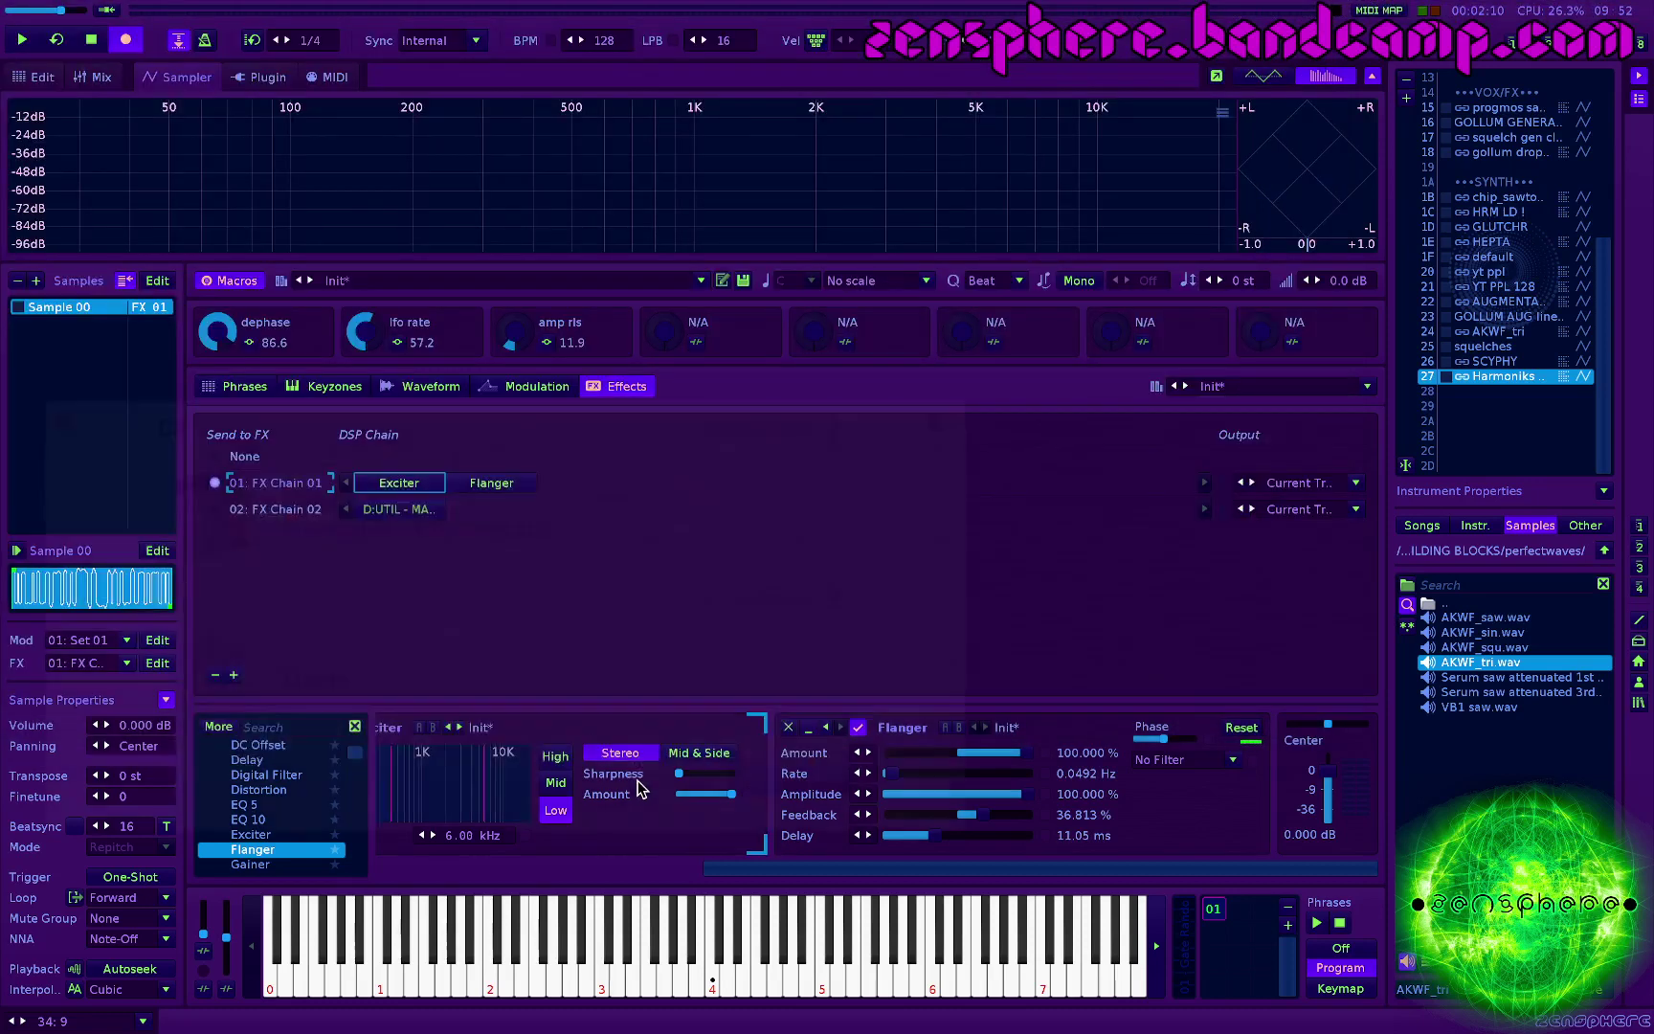
{"action": "key", "text": "super+Tab"}
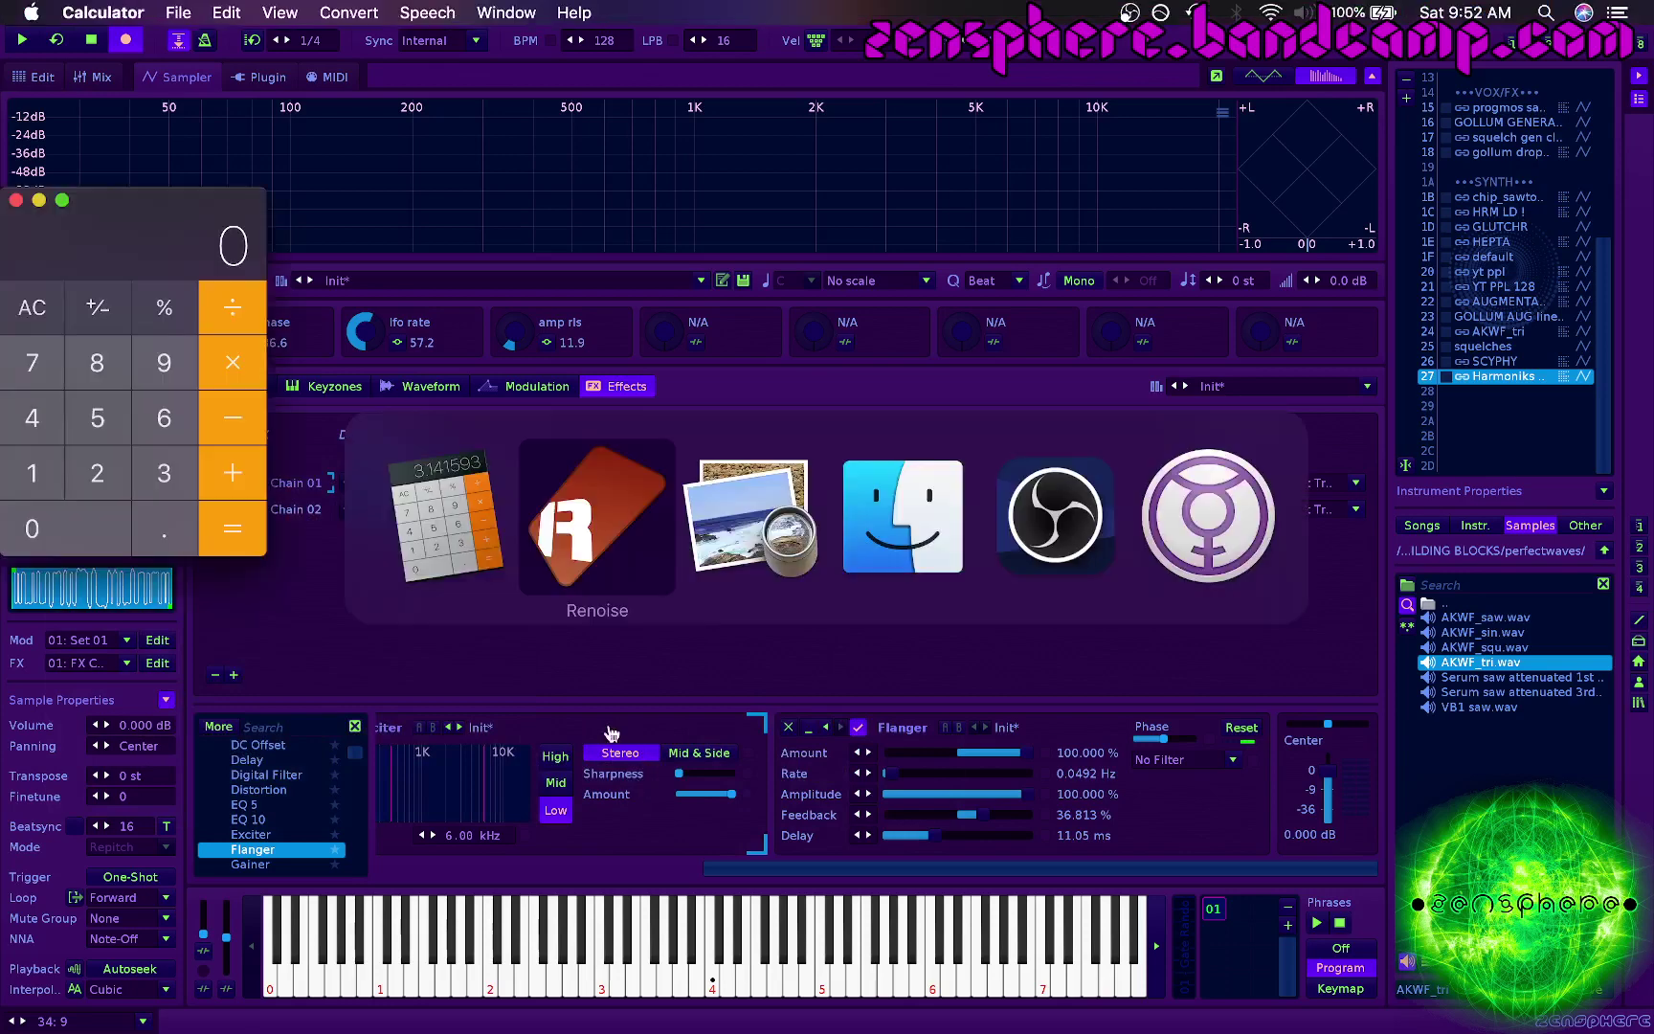
{"action": "key", "text": "super+Tab"}
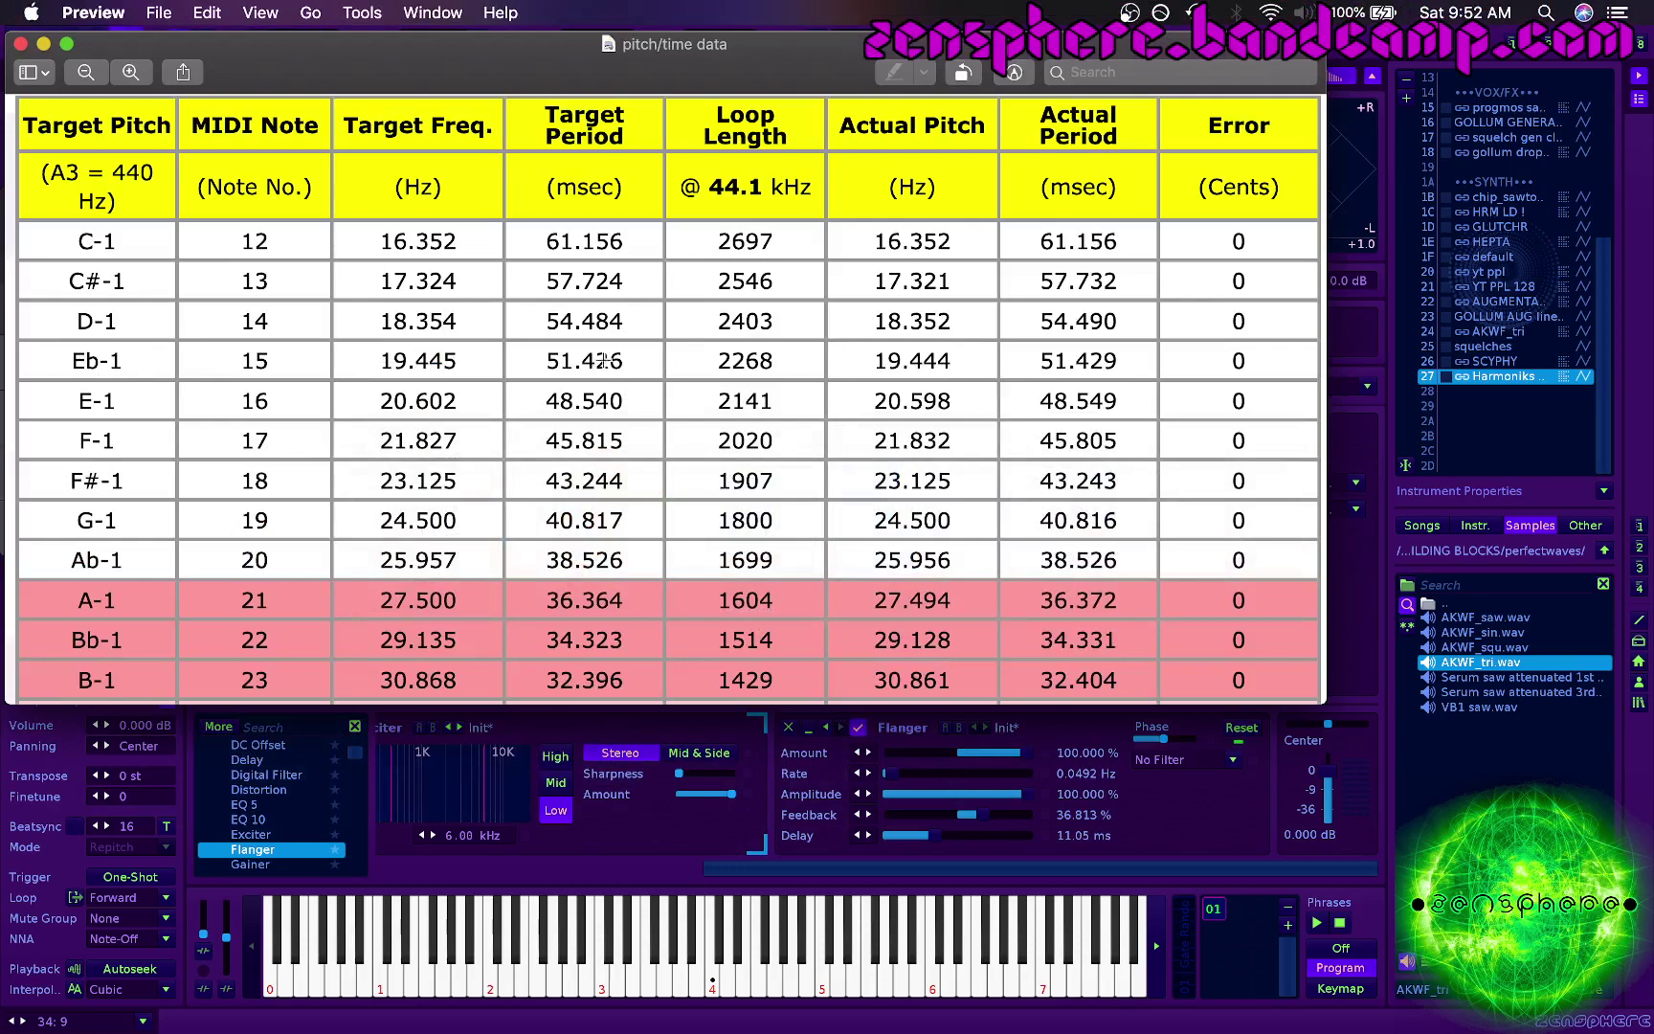
Step: Calculate 51.426 ÷ 4 = 12.8565 in Calculator for the new Flanger delay
{"action": "key", "text": "super+Tab"}
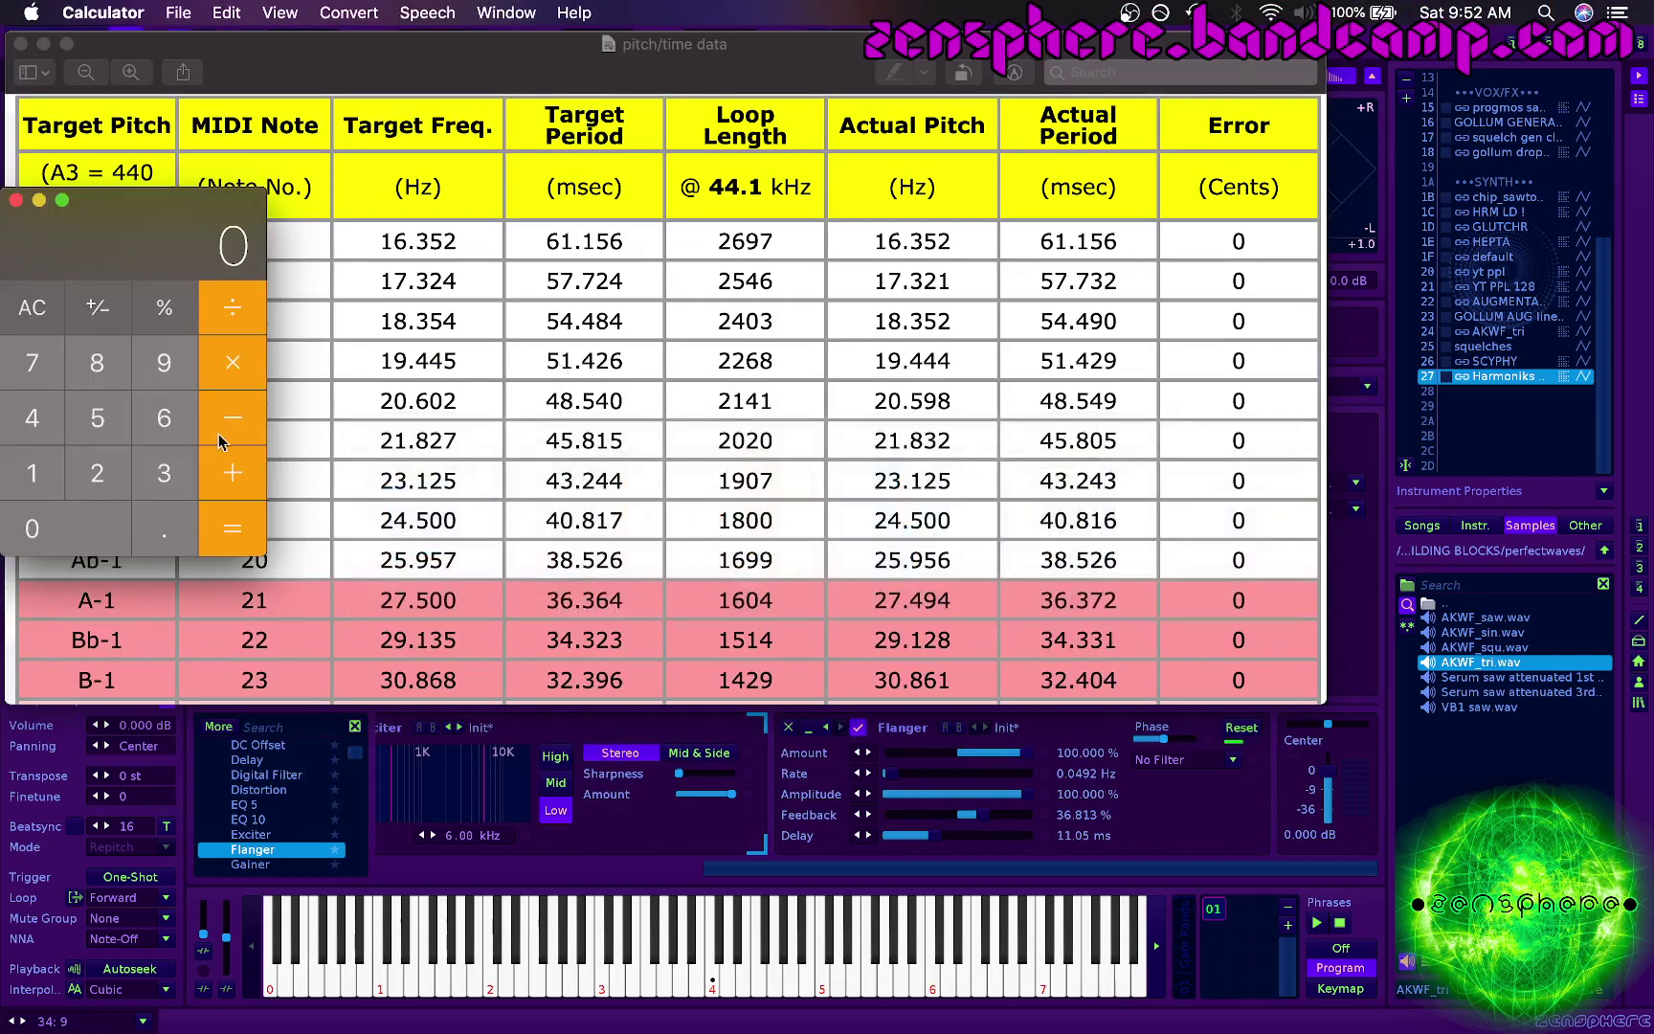
{"action": "type", "text": "51.426"}
{"action": "key", "text": "slash"}
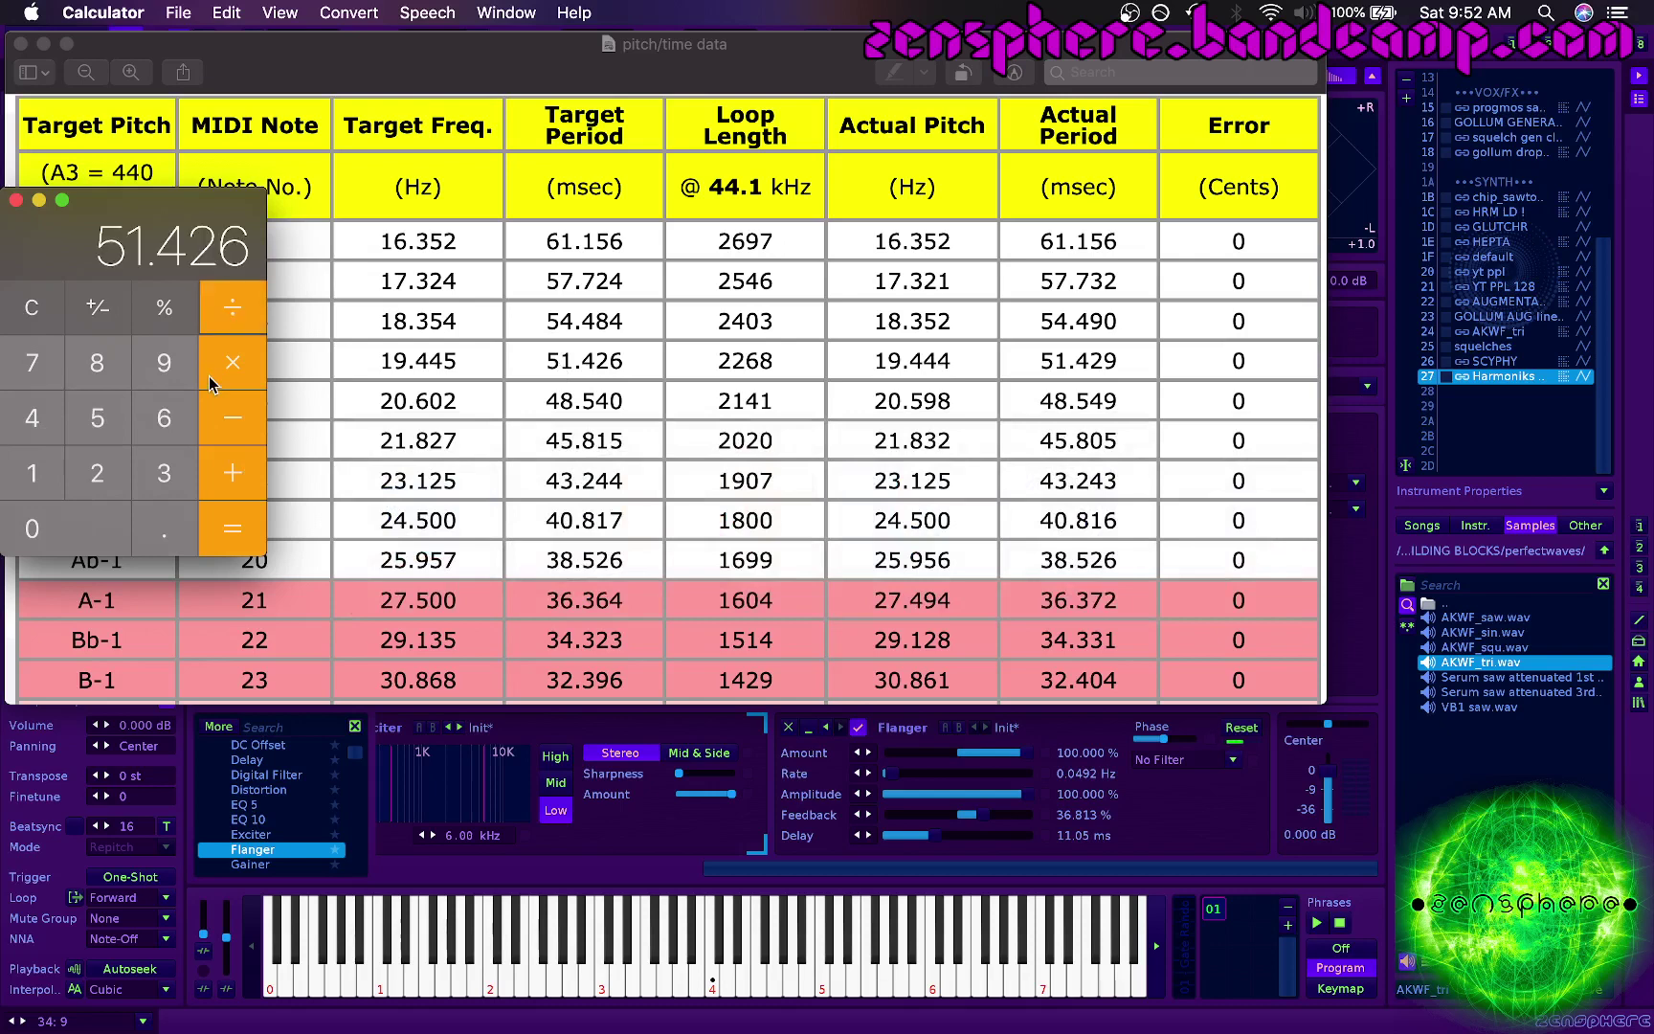
{"action": "type", "text": "4"}
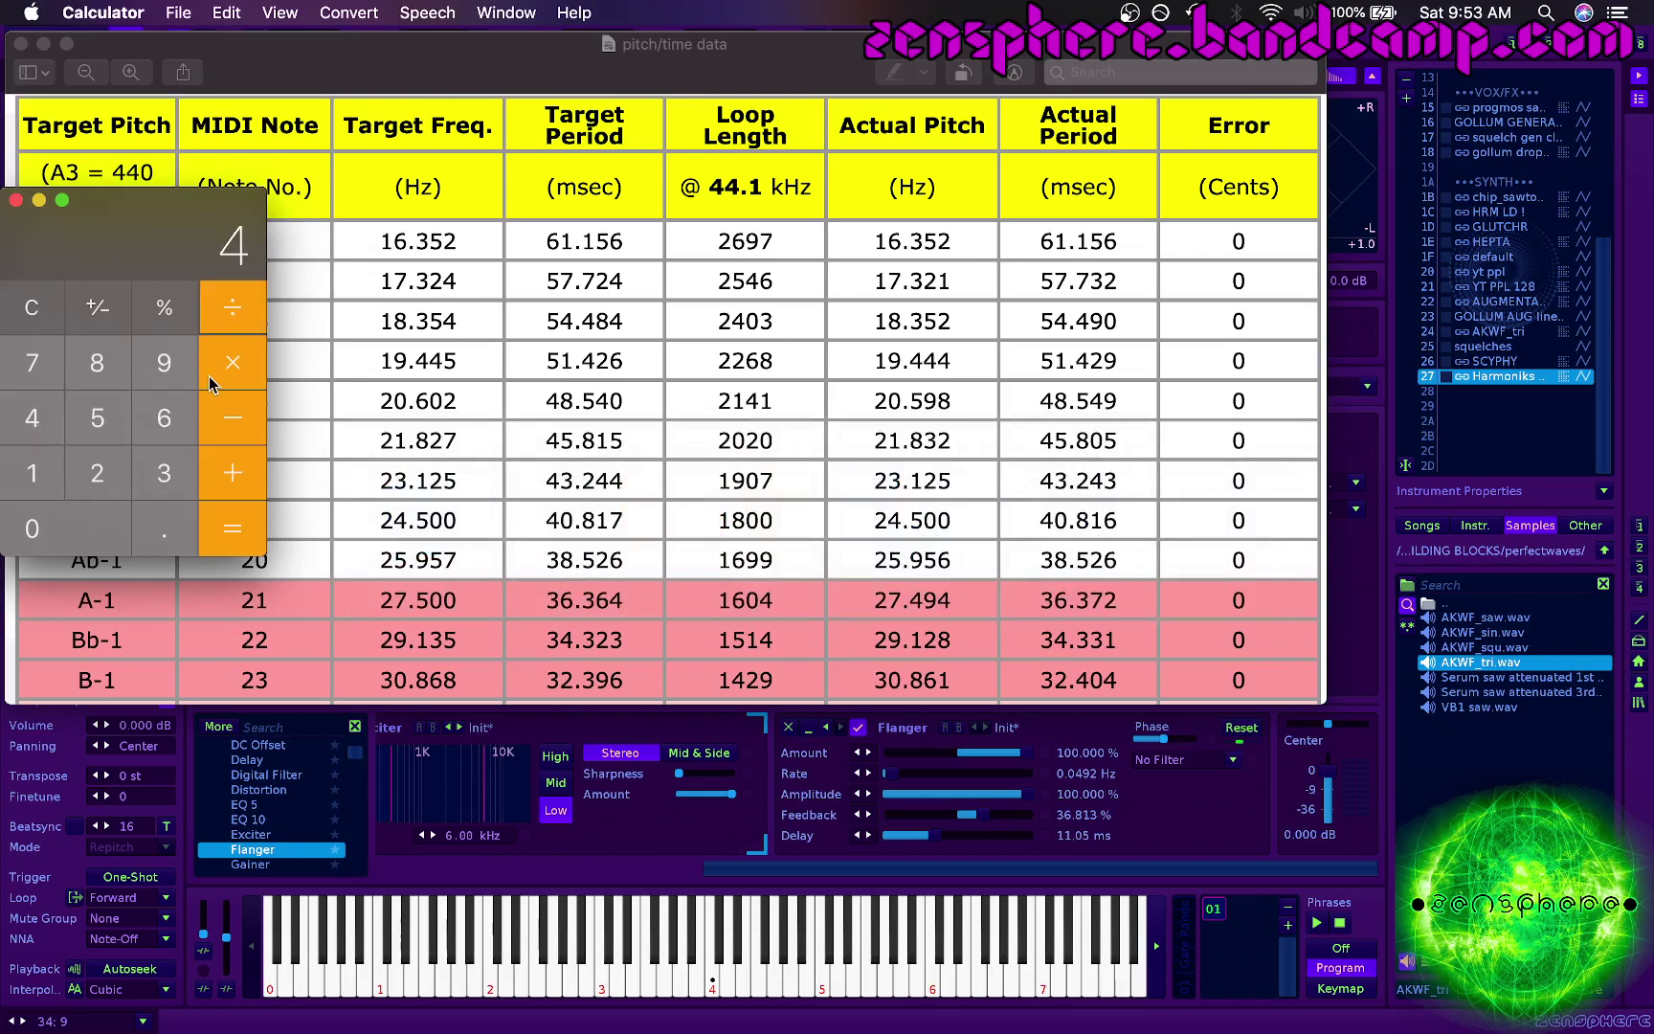
{"action": "left_click", "coordinate": [239, 532]}
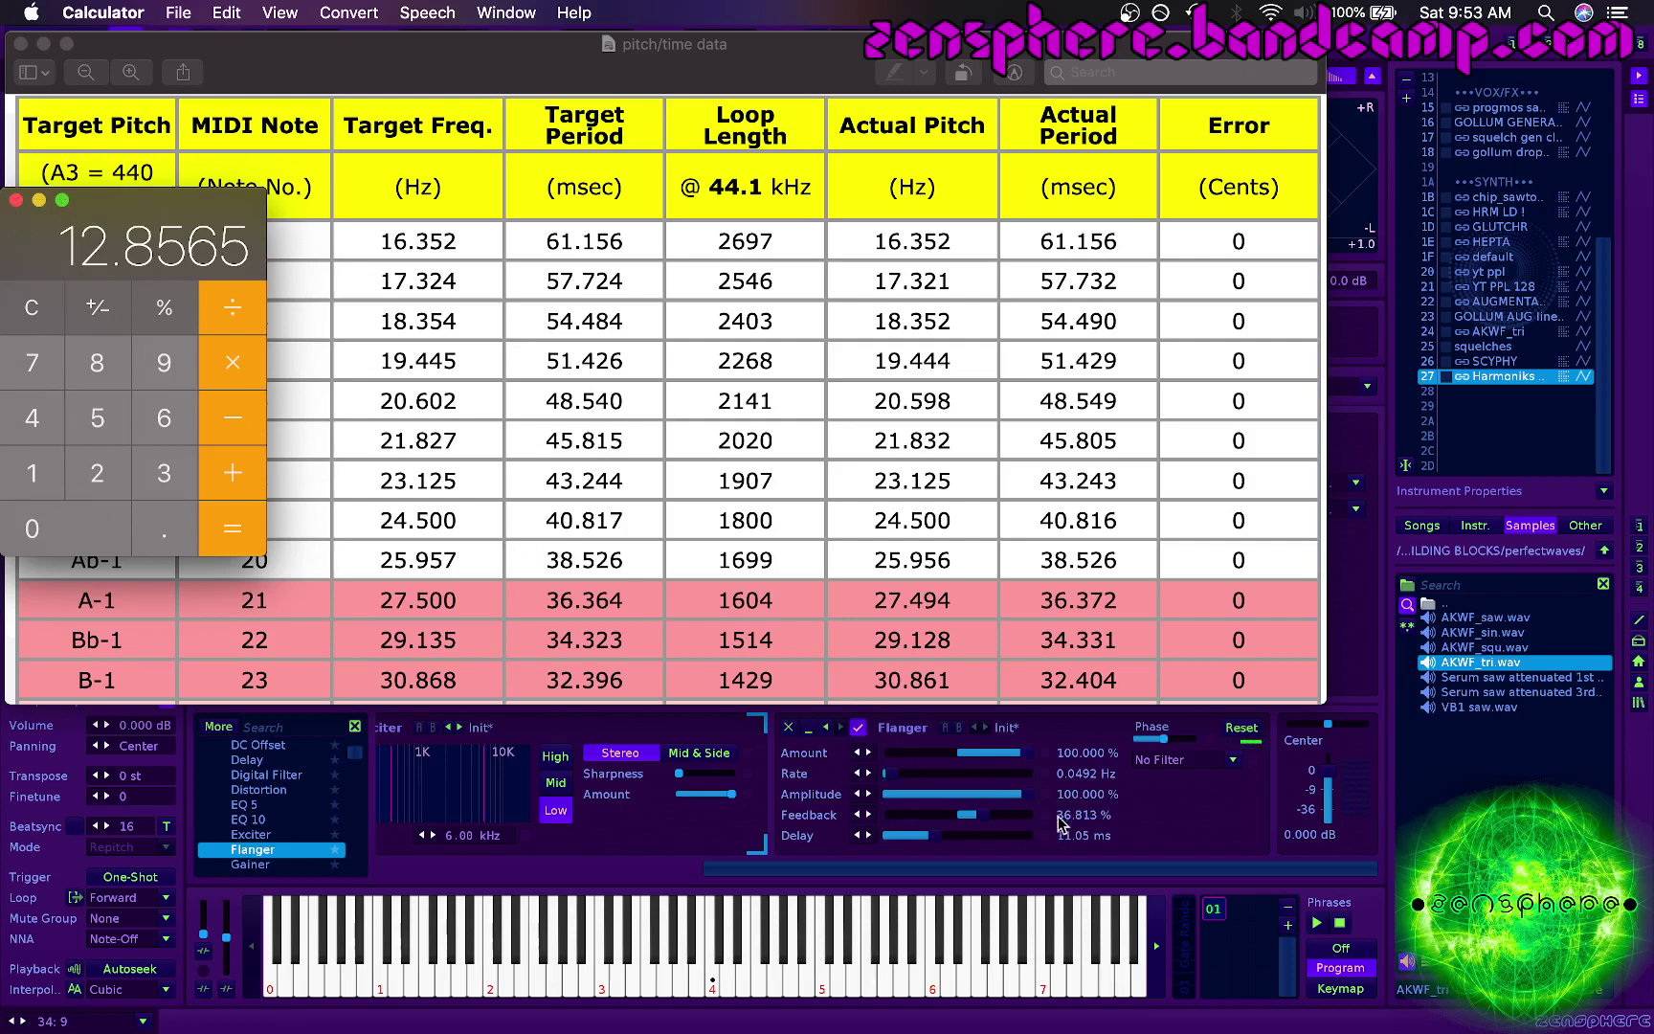
{"action": "double_click", "coordinate": [1085, 837]}
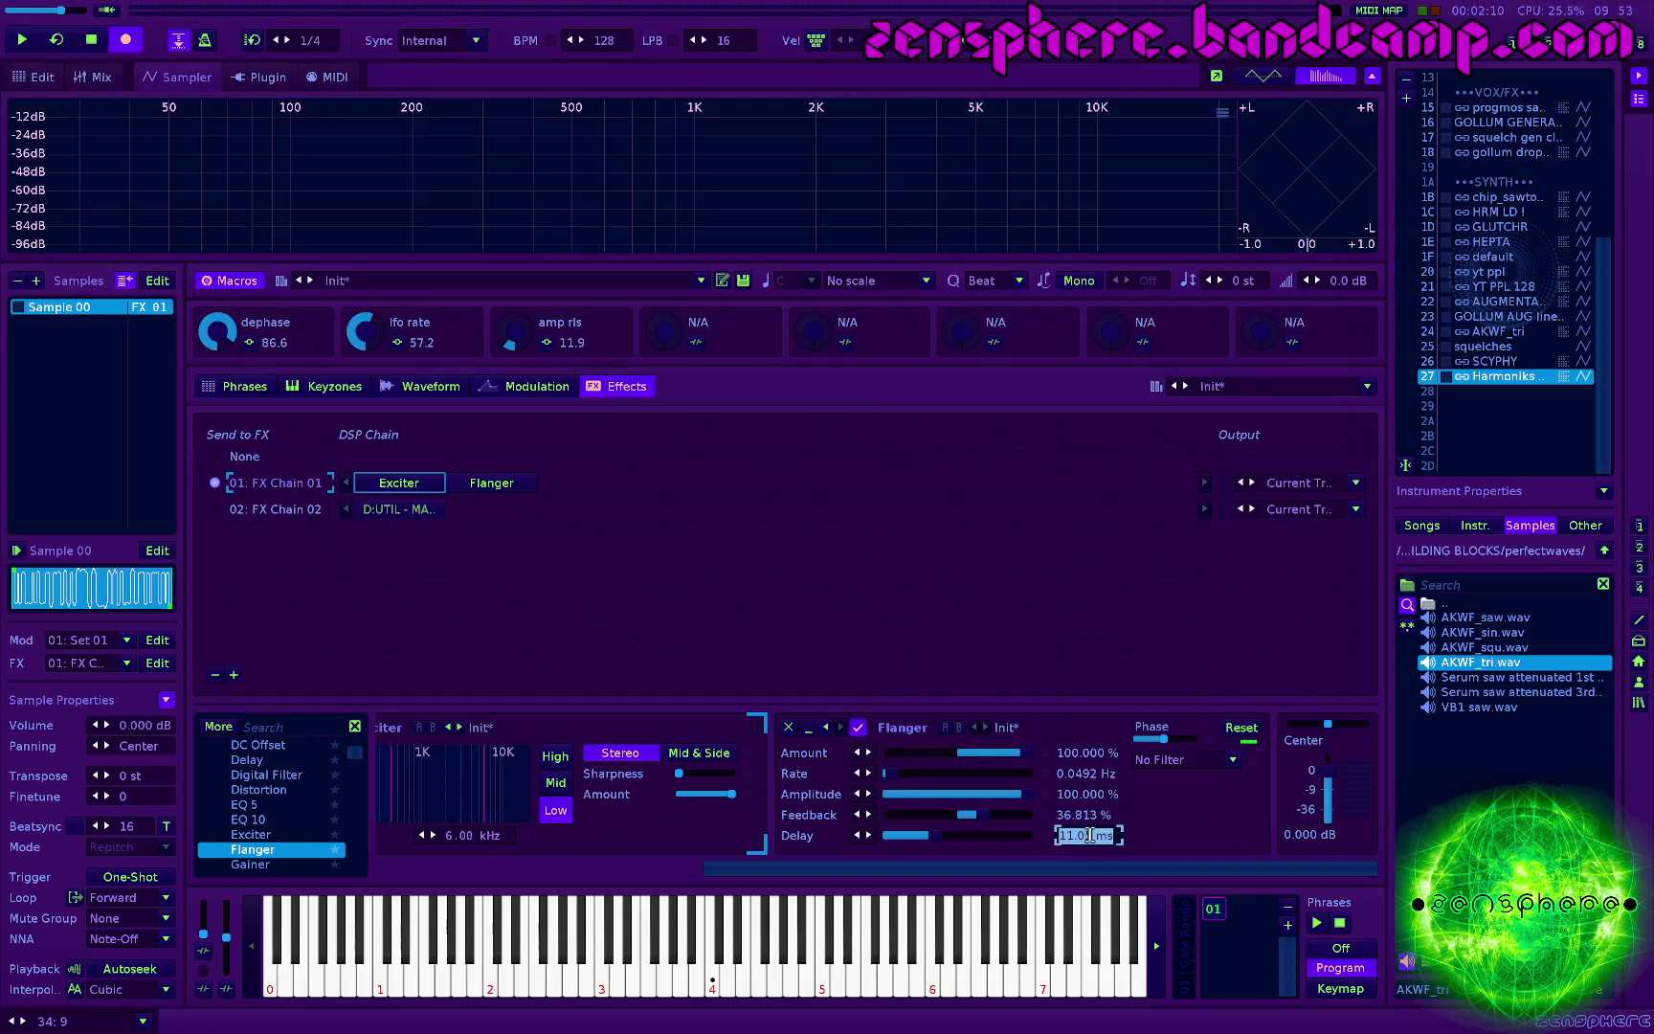
Step: Set the Flanger delay to 12.86 ms and raise its amount to about 71.2% while listening
{"action": "type", "text": "12"}
{"action": "key", "text": "Return"}
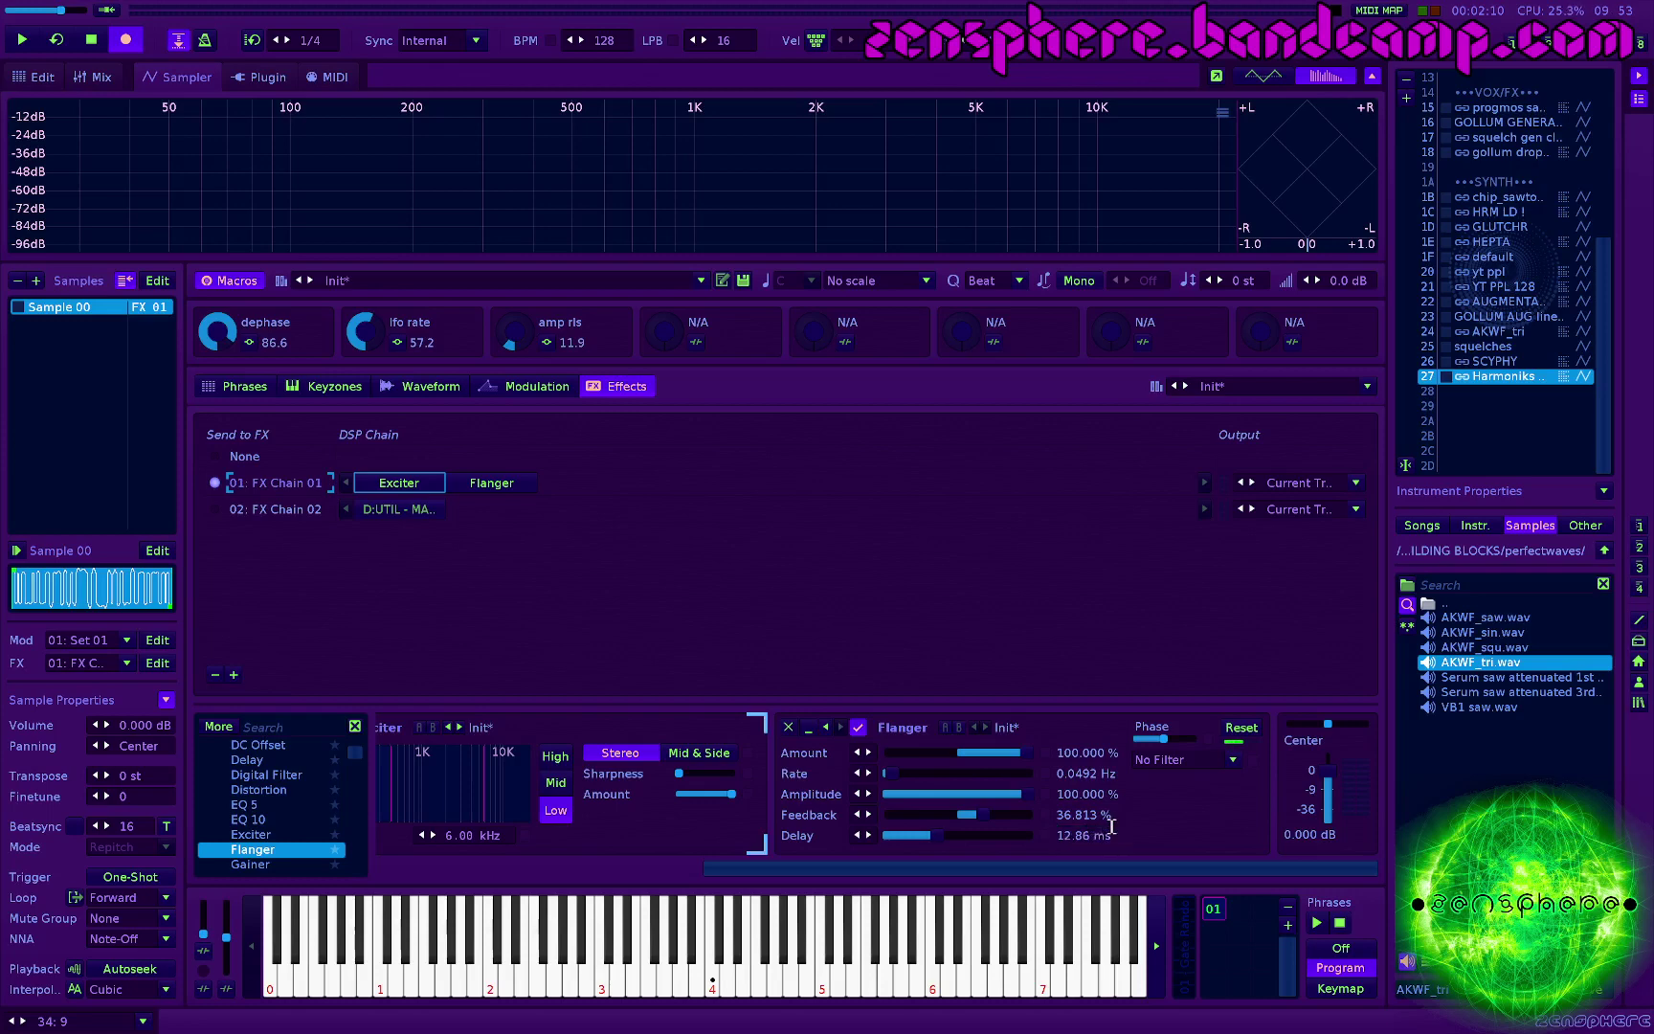
{"action": "key", "text": "space"}
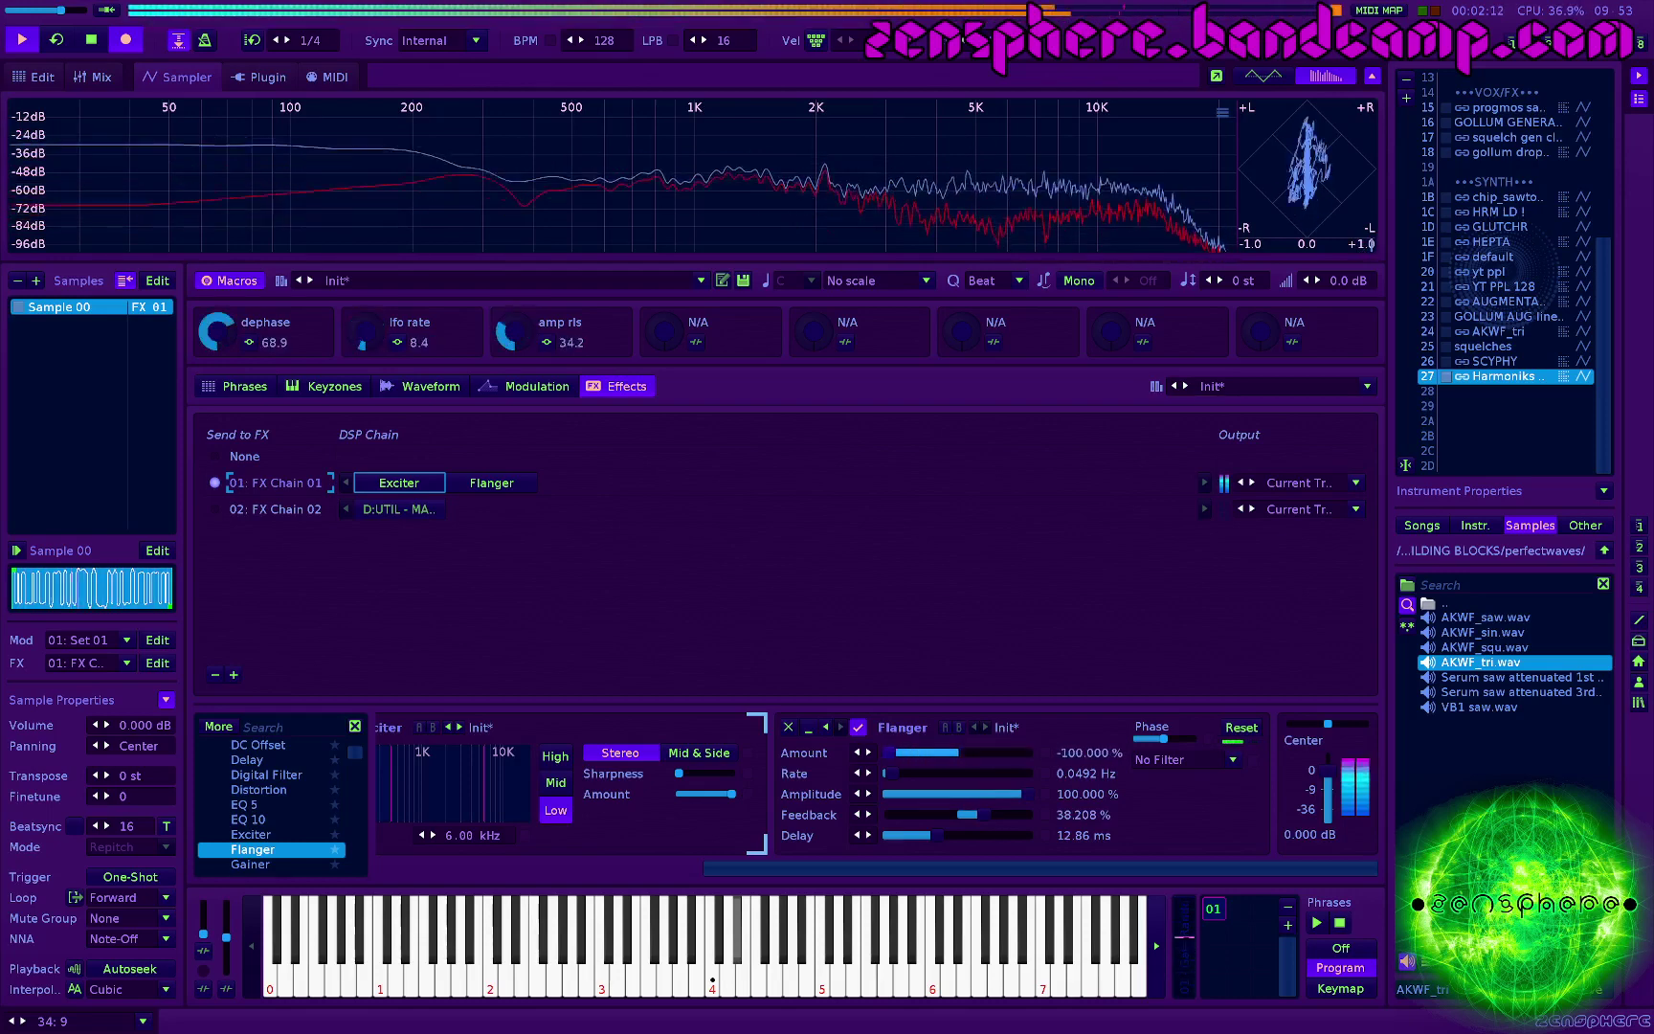
{"action": "left_click_drag", "start_coordinate": [889, 752], "coordinate": [1008, 751]}
{"action": "key", "text": "space"}
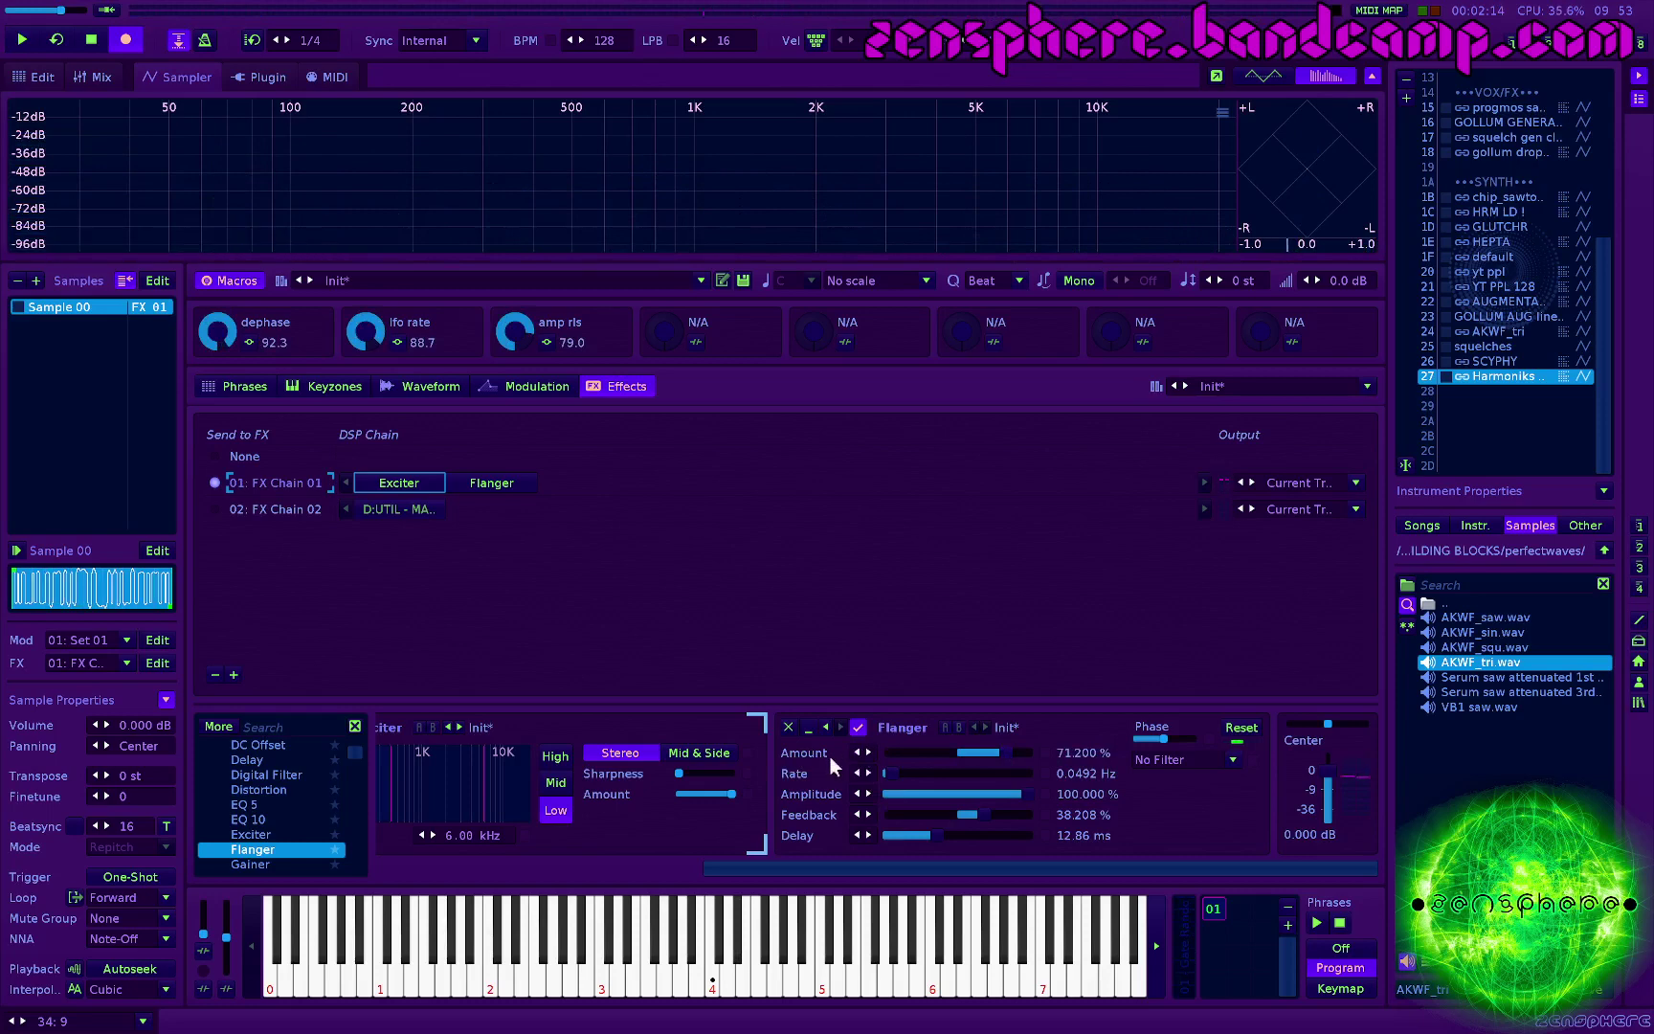
Step: Map the Flanger amount to the fourth macro
{"action": "left_click", "coordinate": [696, 343]}
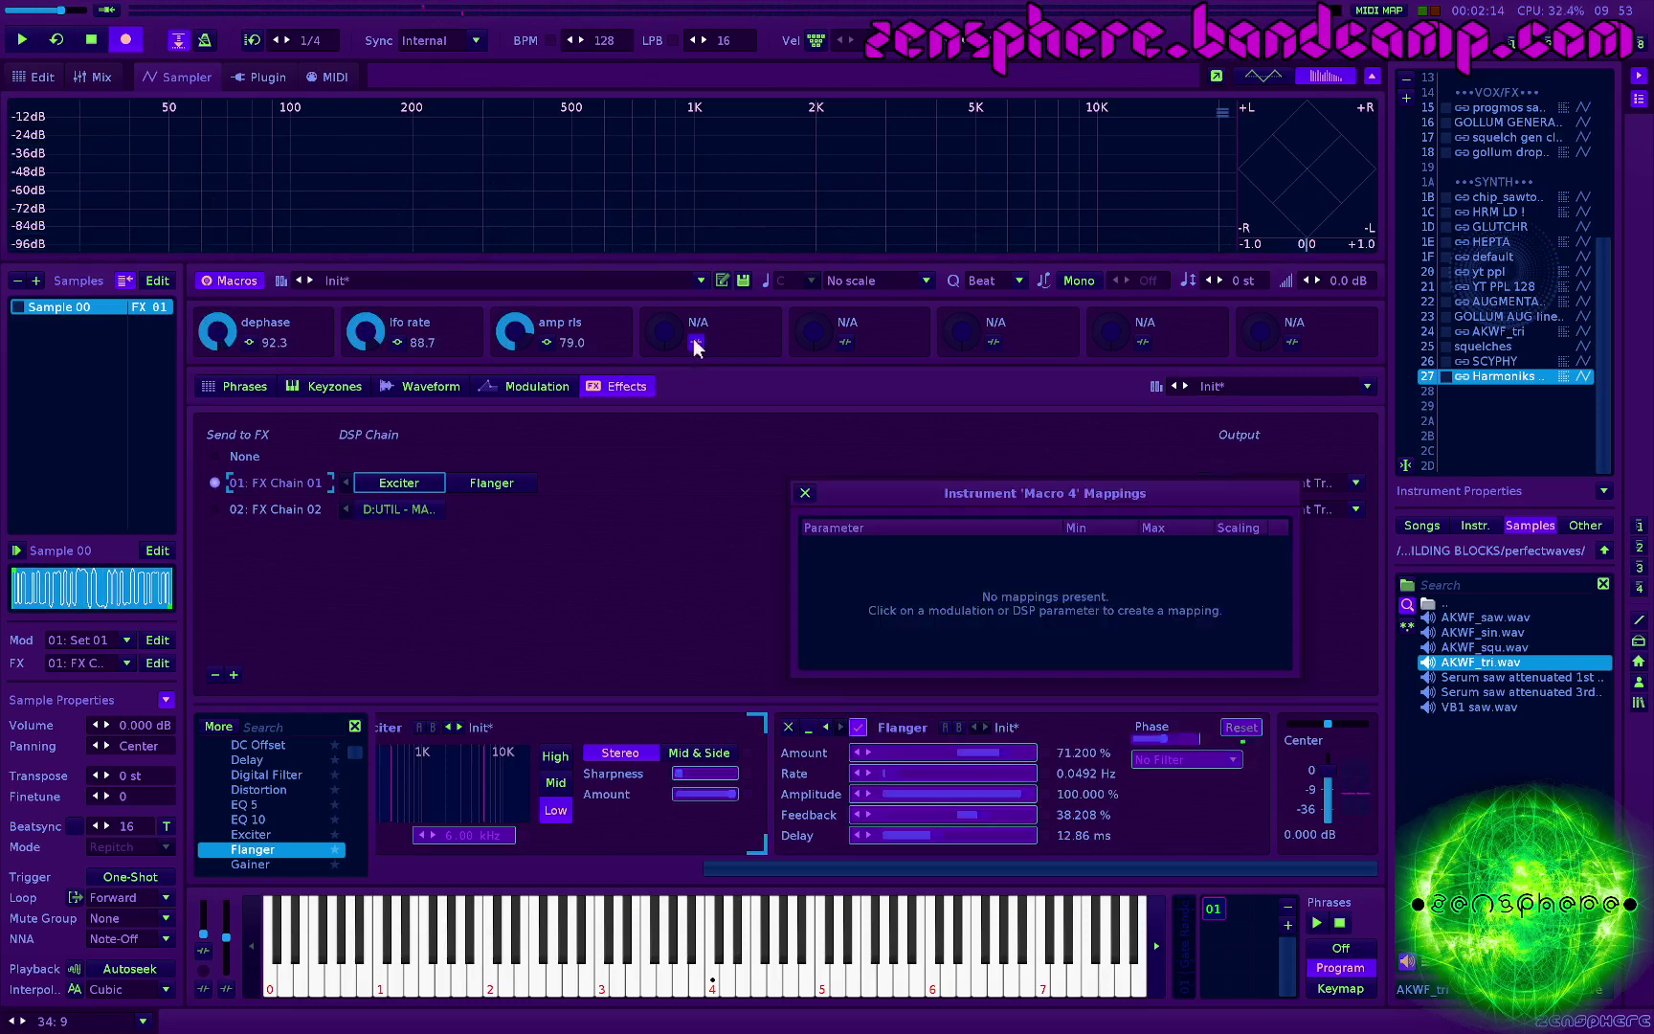
{"action": "left_click", "coordinate": [958, 752]}
{"action": "left_click", "coordinate": [796, 479]}
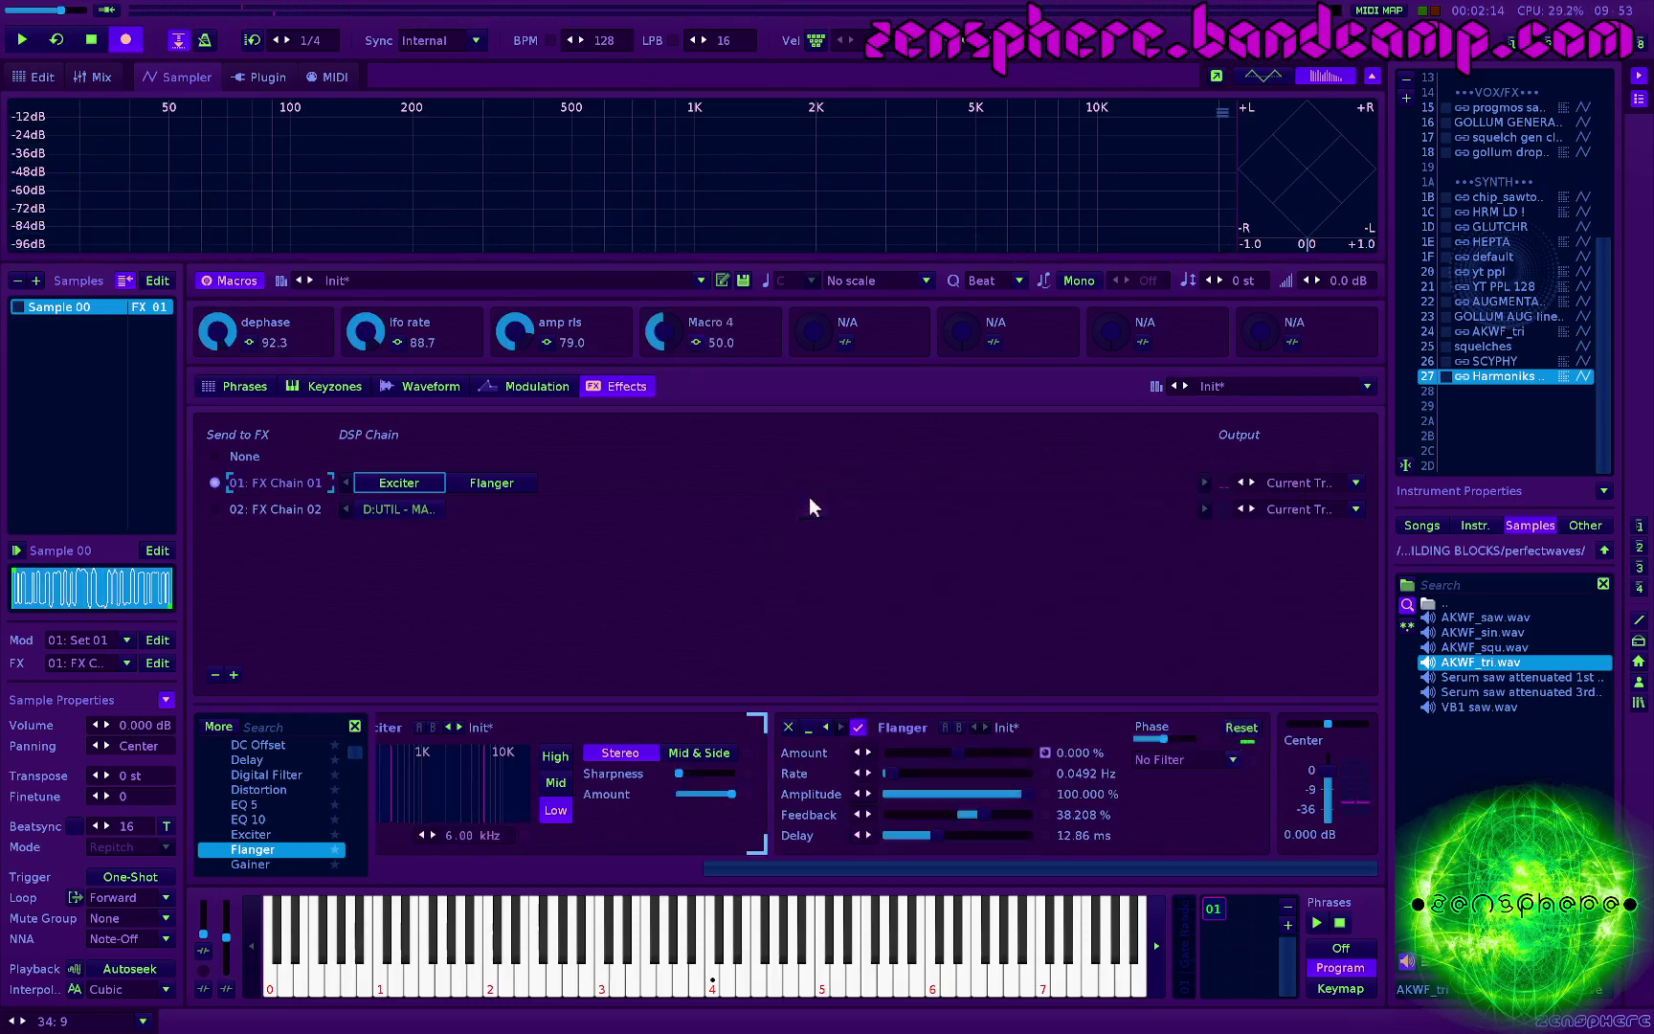
Step: Set the fourth modulator's amplitude in FX Chain 02 to 100% and play to hear it
{"action": "left_click", "coordinate": [424, 515]}
{"action": "scroll", "coordinate": [911, 814], "scroll_direction": "right", "scroll_amount": 10}
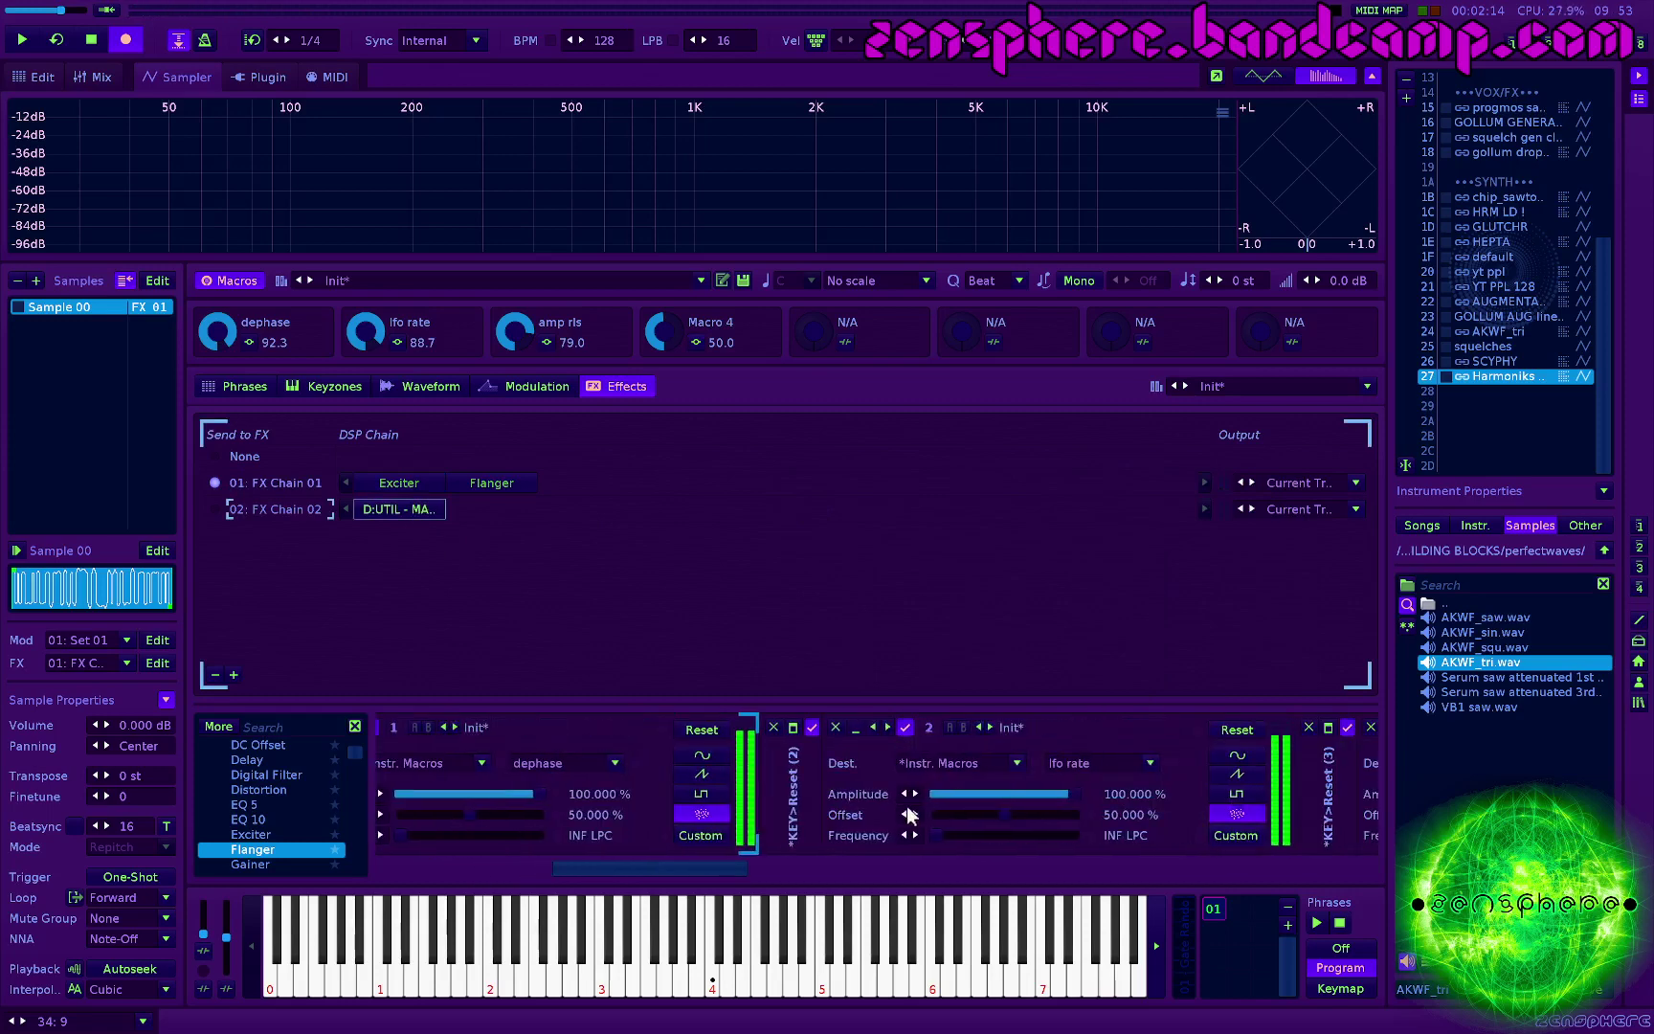
{"action": "scroll", "coordinate": [887, 792], "scroll_direction": "right", "scroll_amount": 2}
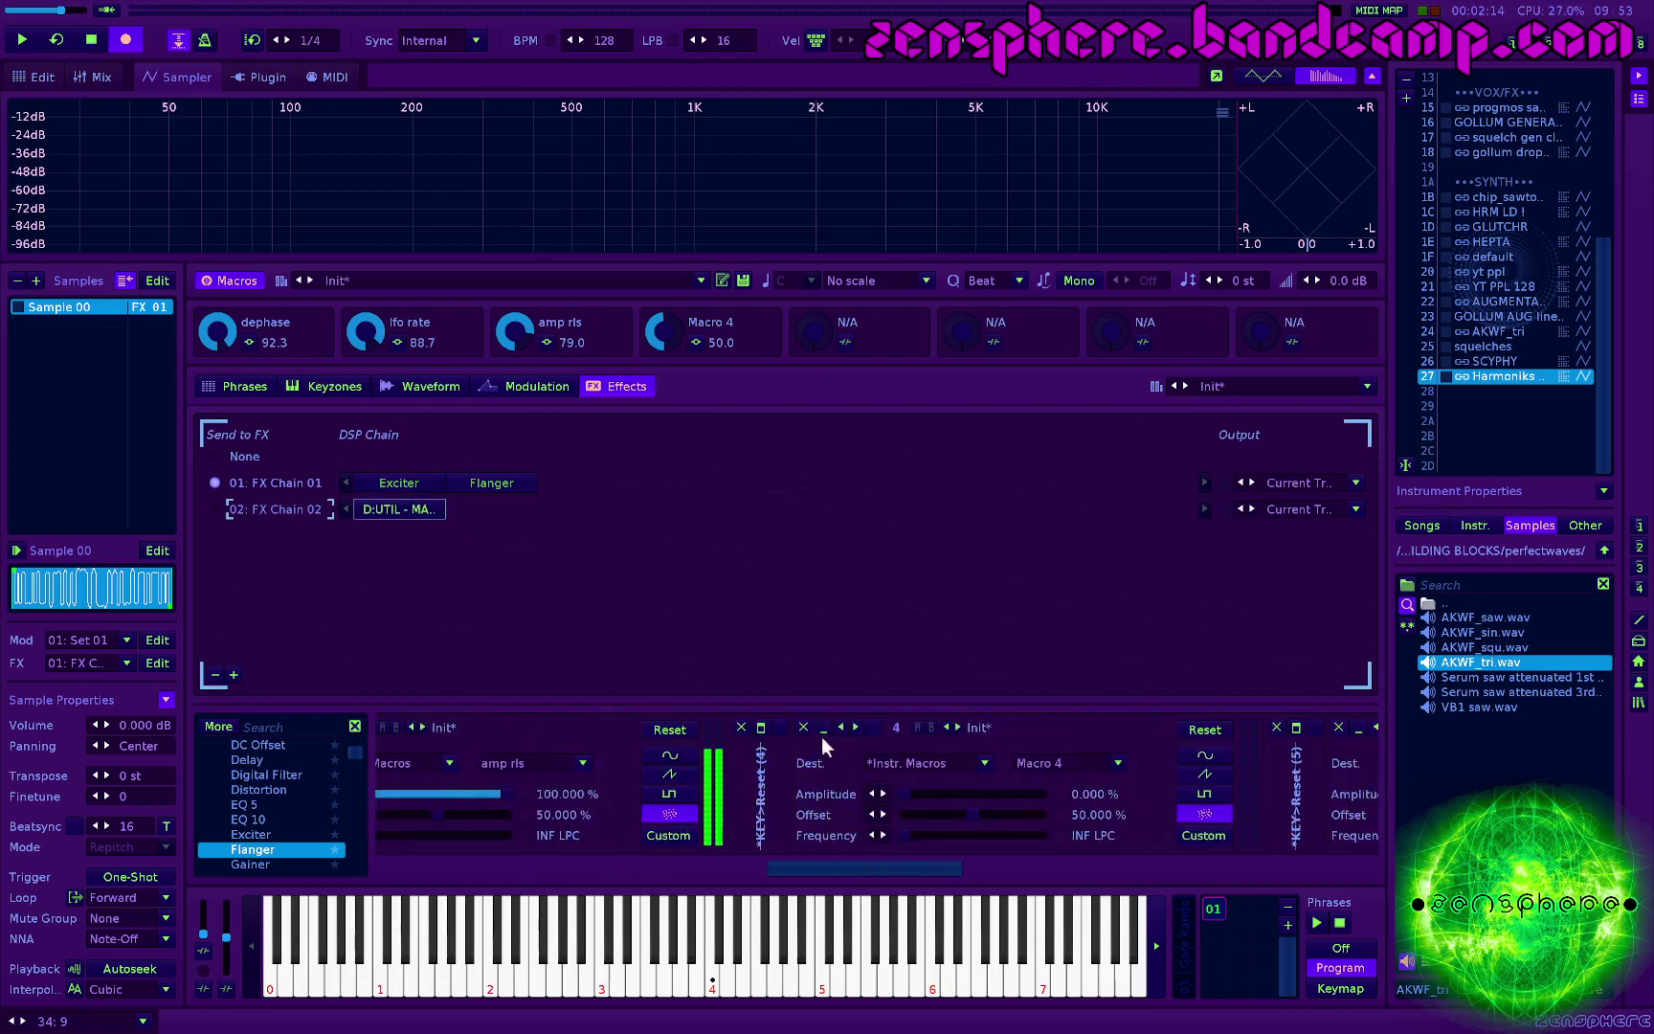
{"action": "left_click", "coordinate": [1048, 795]}
{"action": "key", "text": "space"}
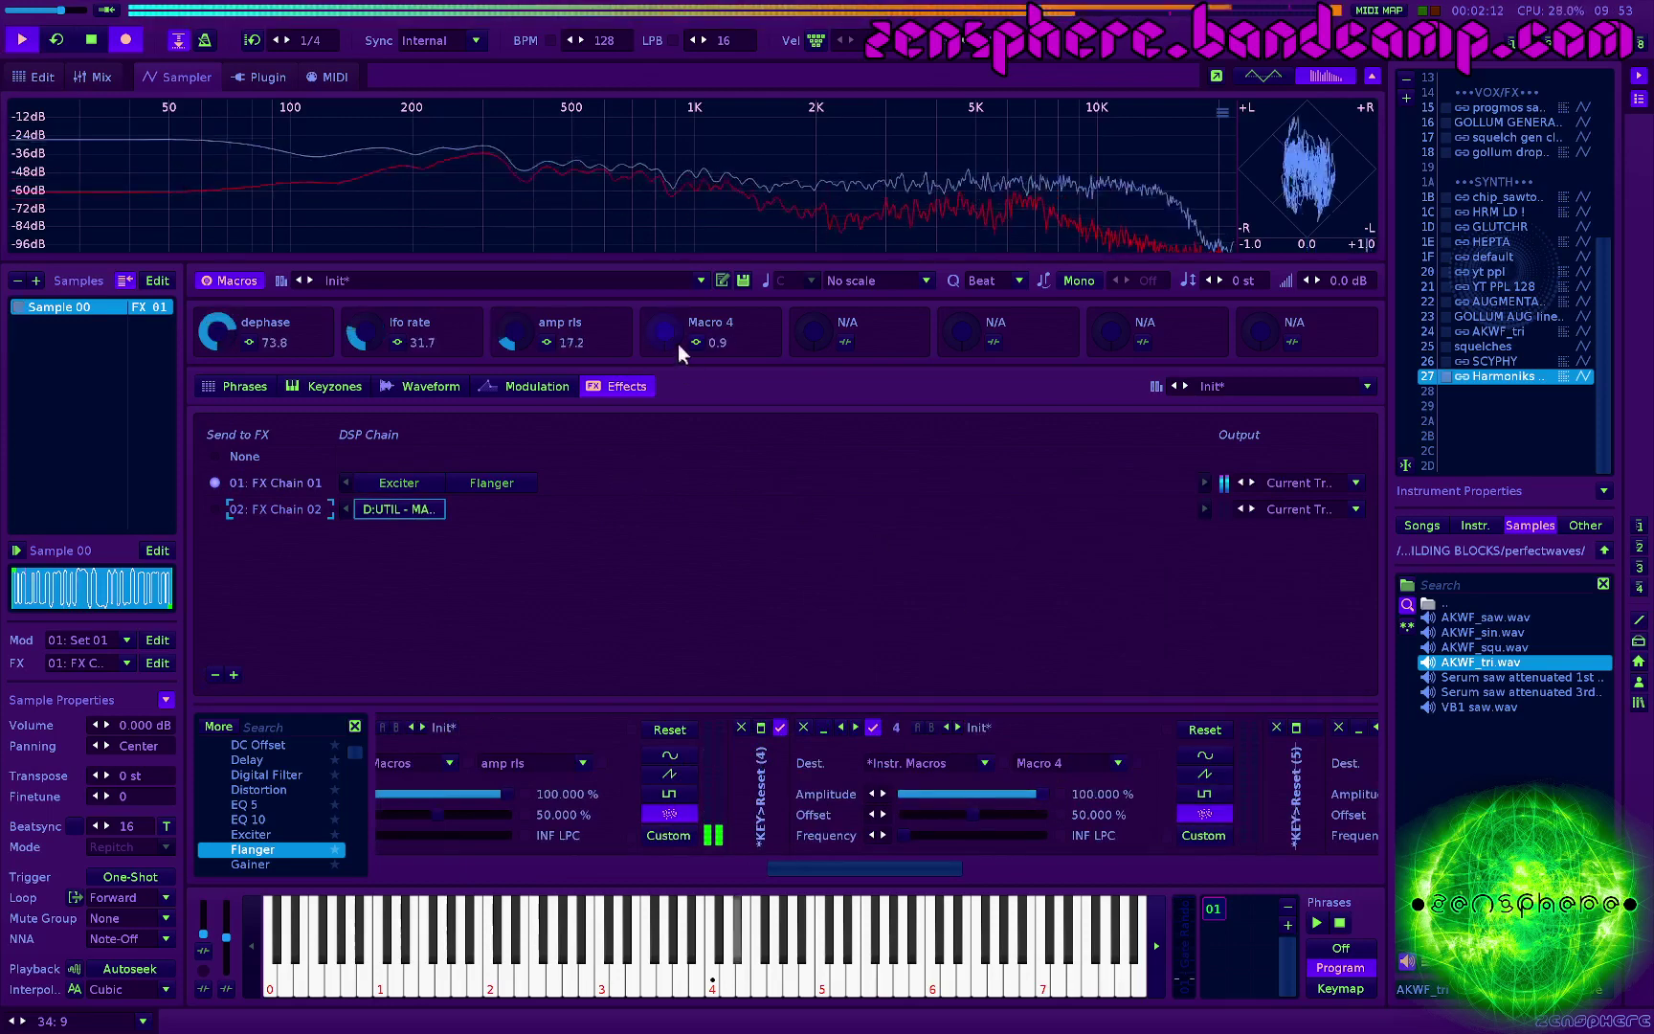
Step: Rename the fourth macro to 'flng amt'
{"action": "left_click", "coordinate": [702, 324]}
{"action": "type", "text": "fl"}
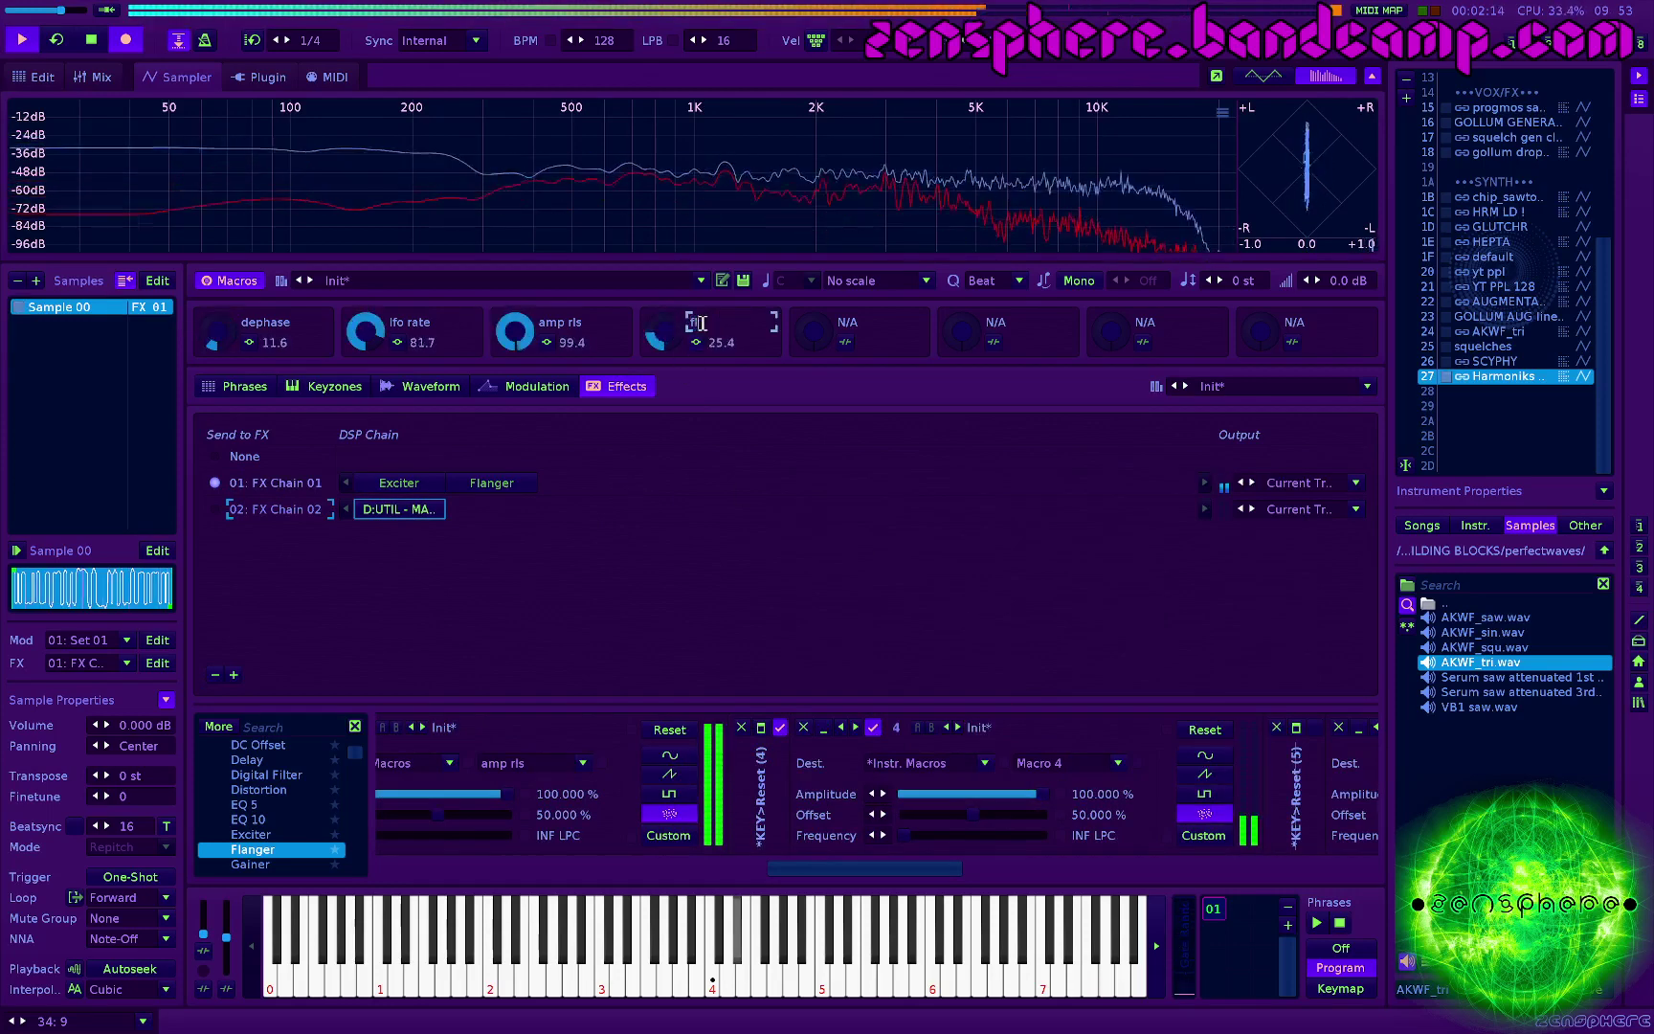
{"action": "type", "text": "ng amt"}
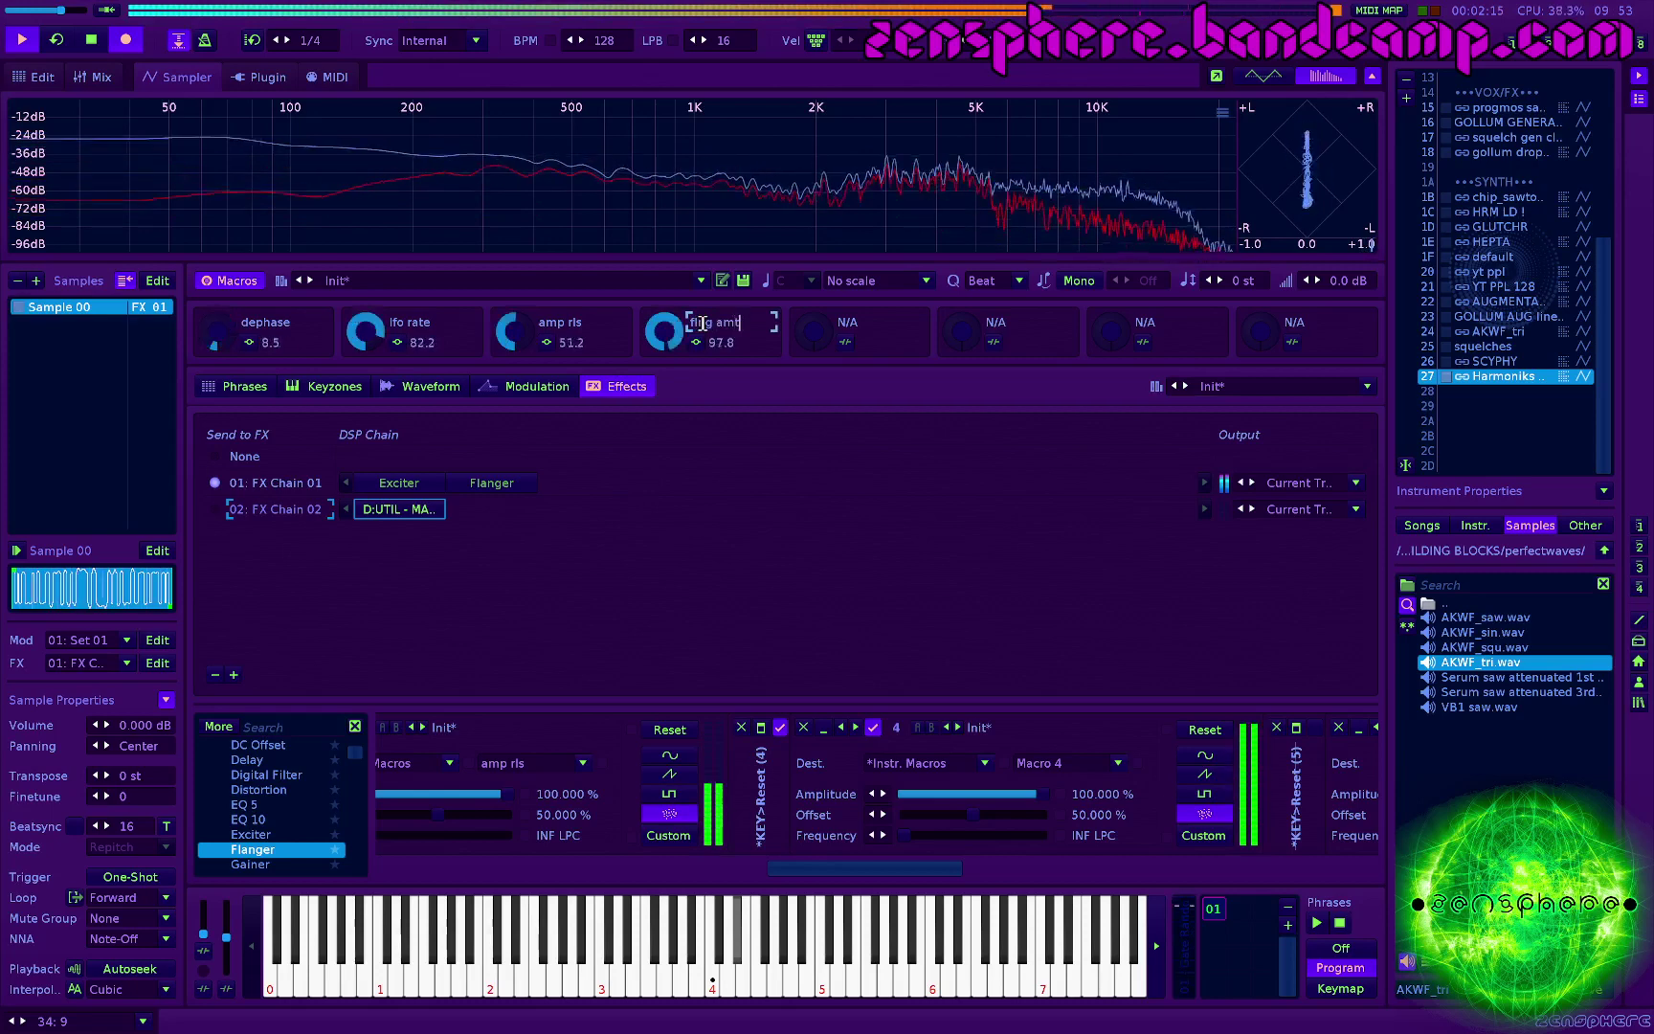
{"action": "key", "text": "Return"}
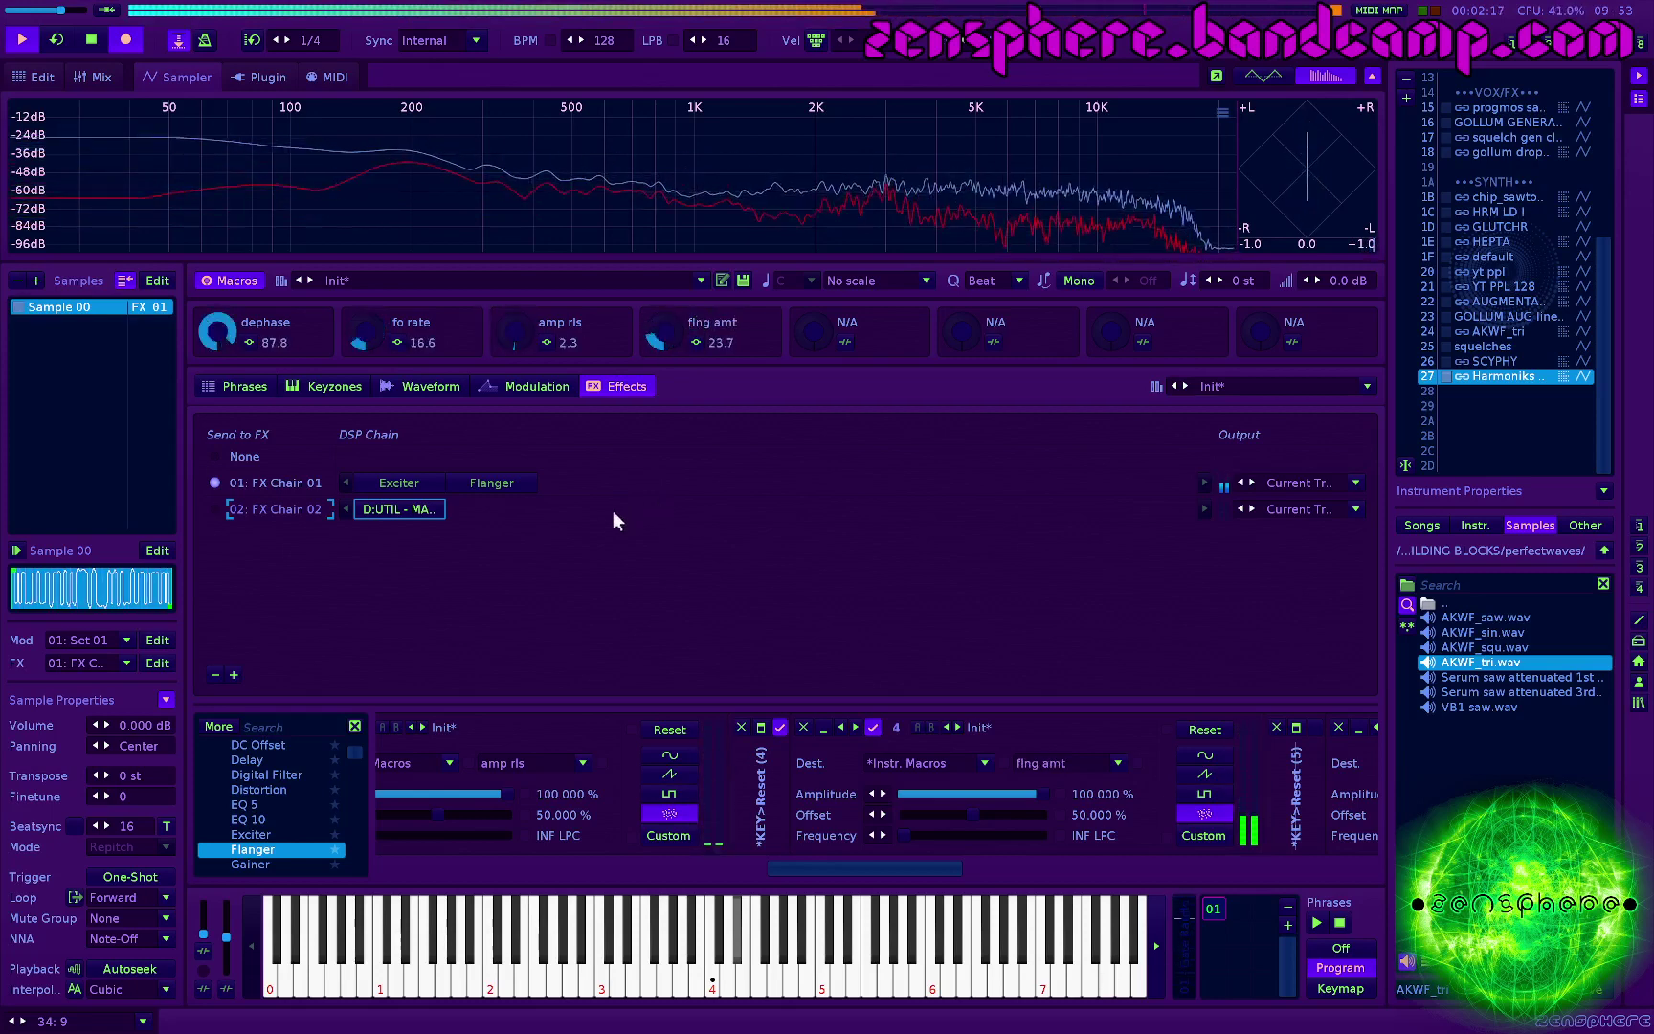
{"action": "left_click", "coordinate": [494, 485]}
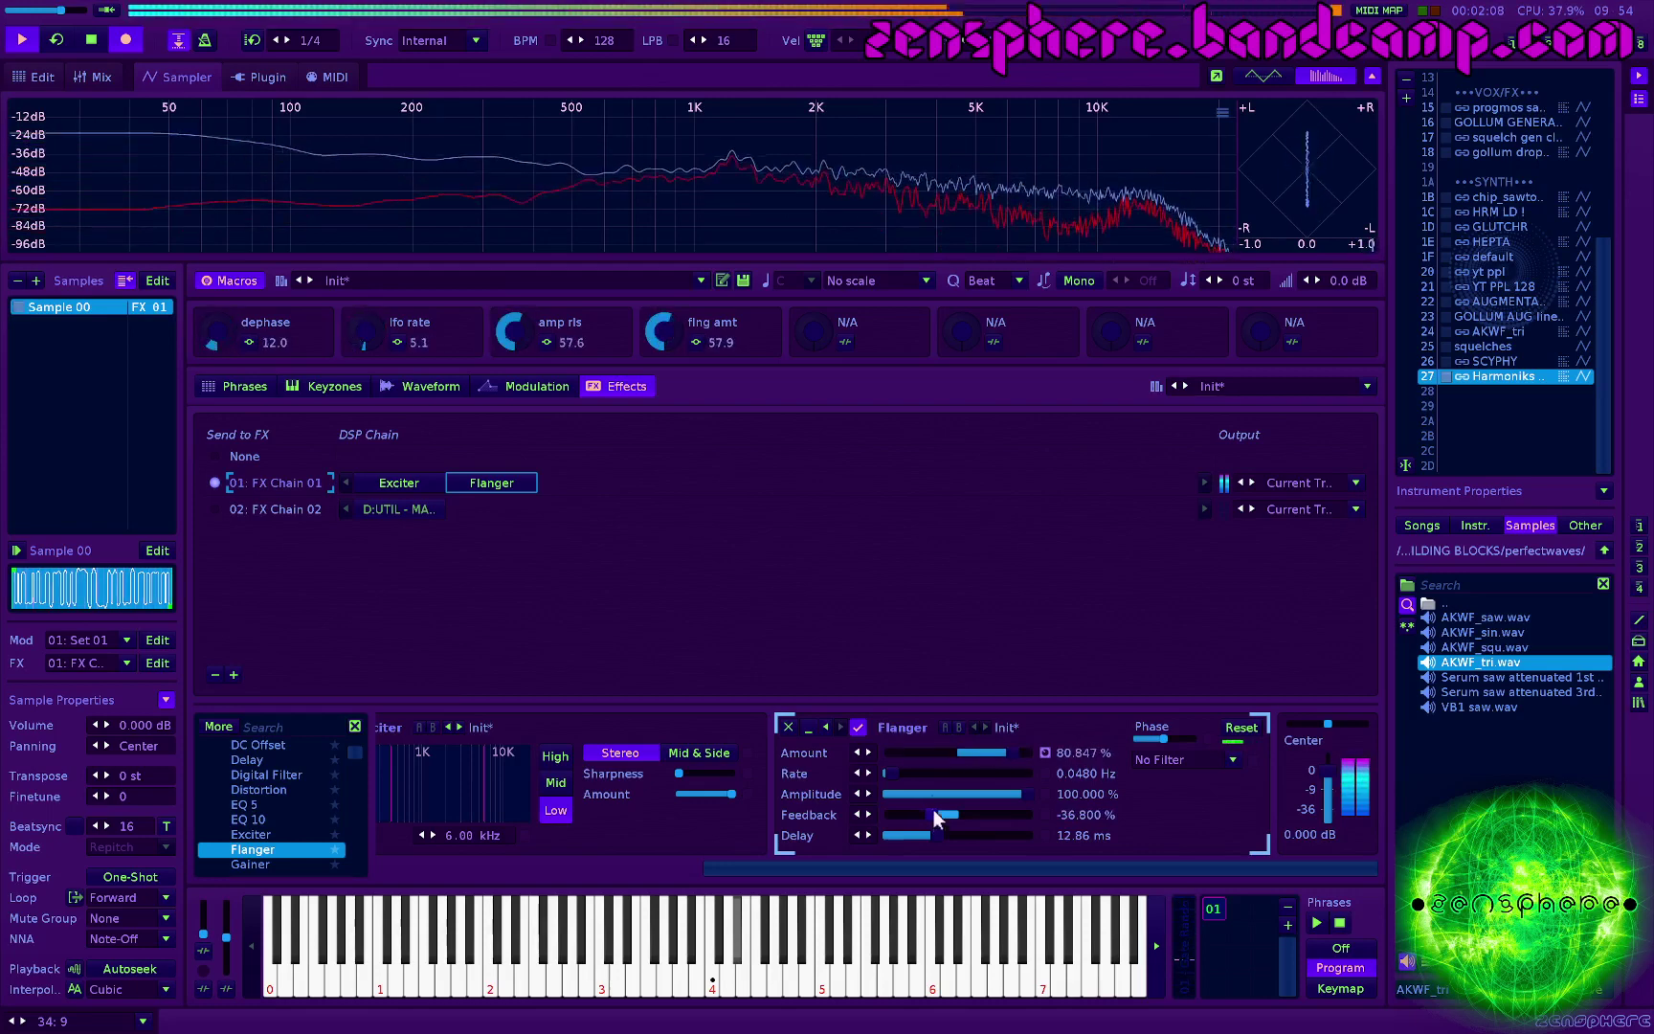
Step: Audition the lead through the flanger while easing its feedback to -27.008%
{"action": "key", "text": "space"}
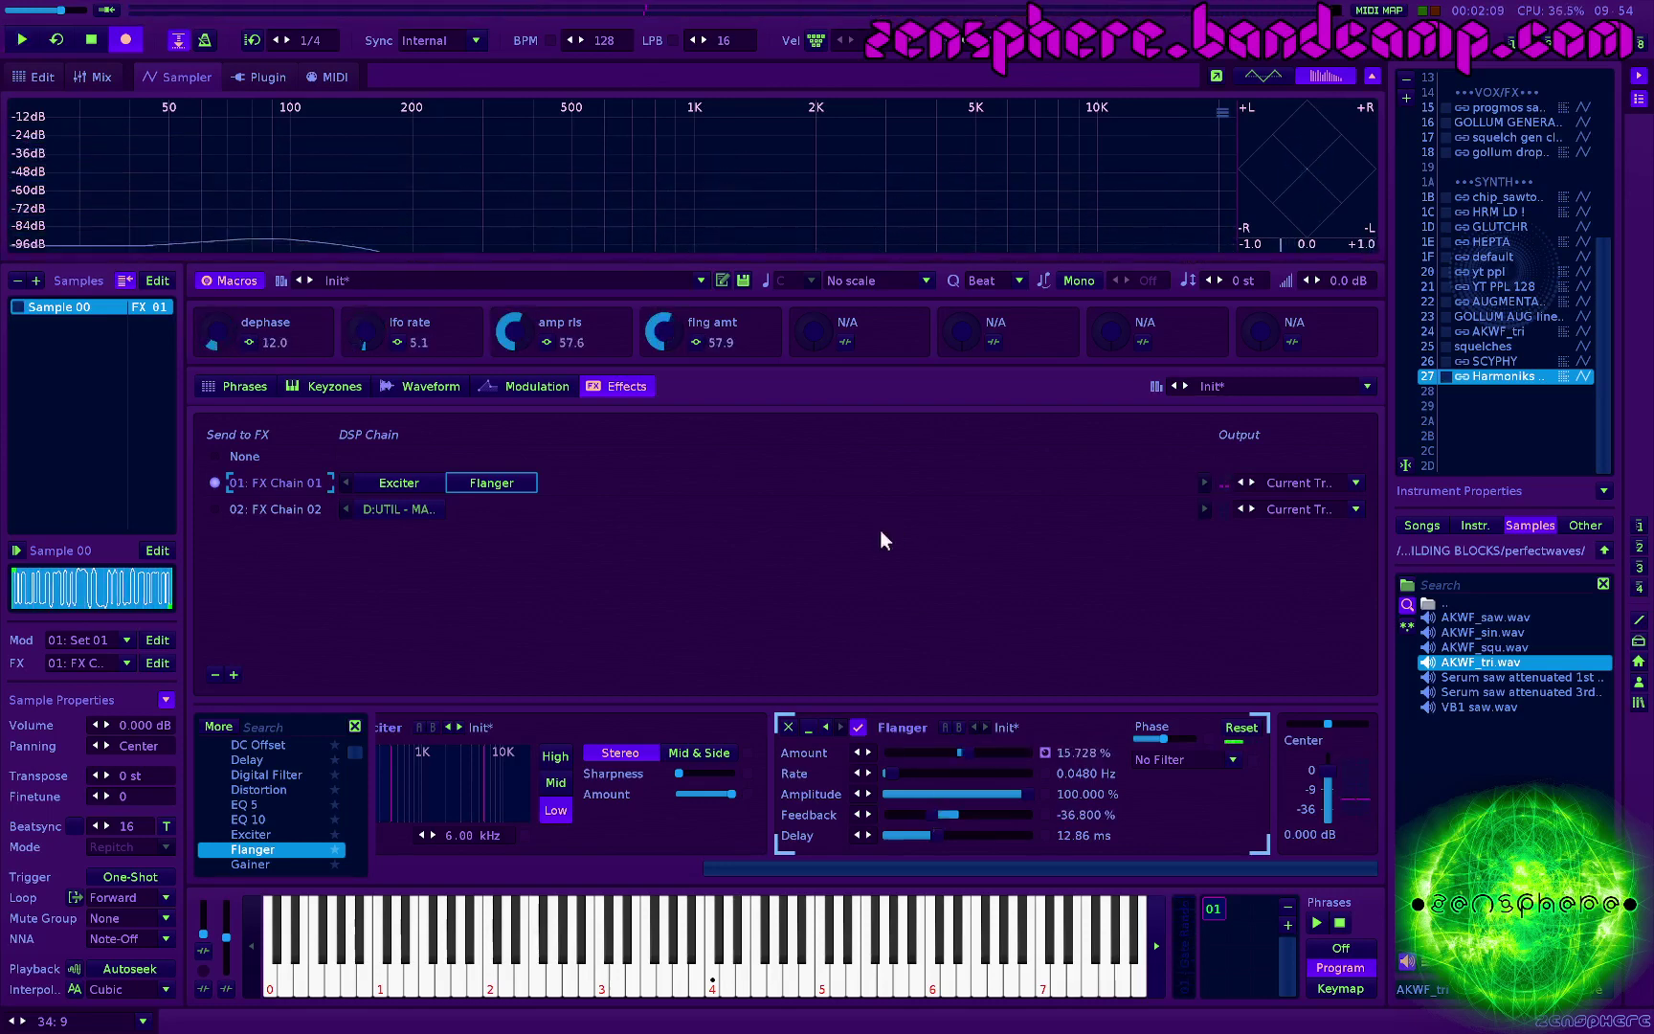
{"action": "key", "text": "space"}
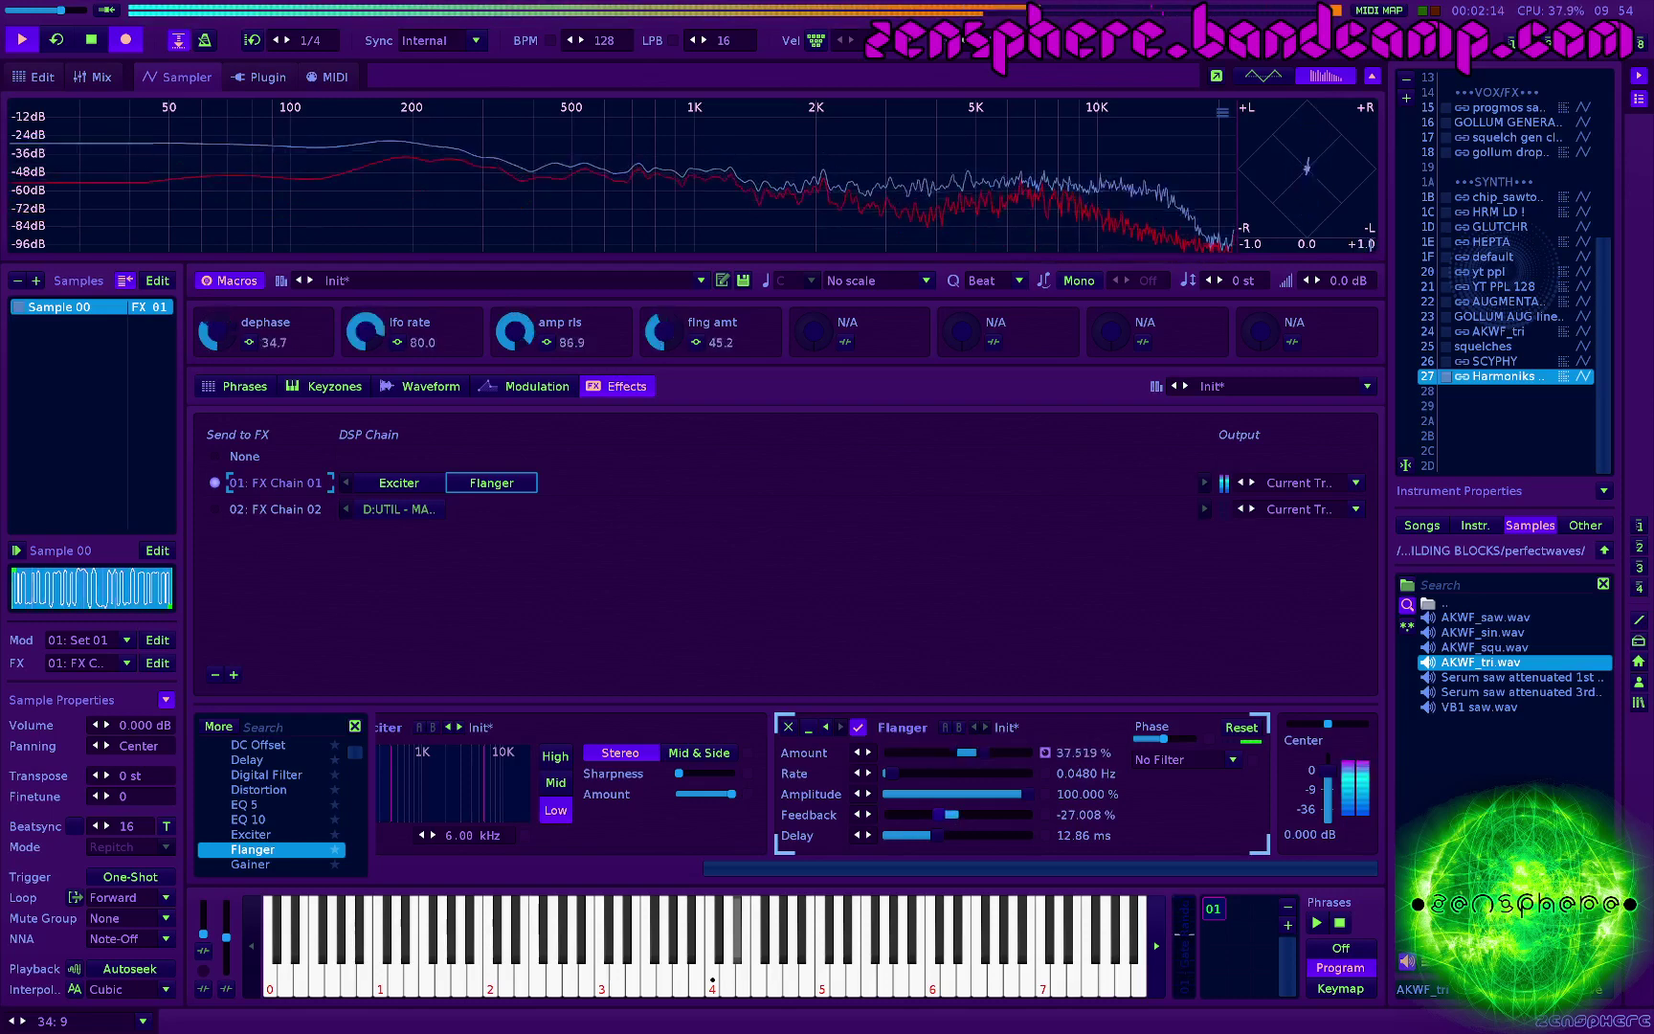
{"action": "key", "text": "space"}
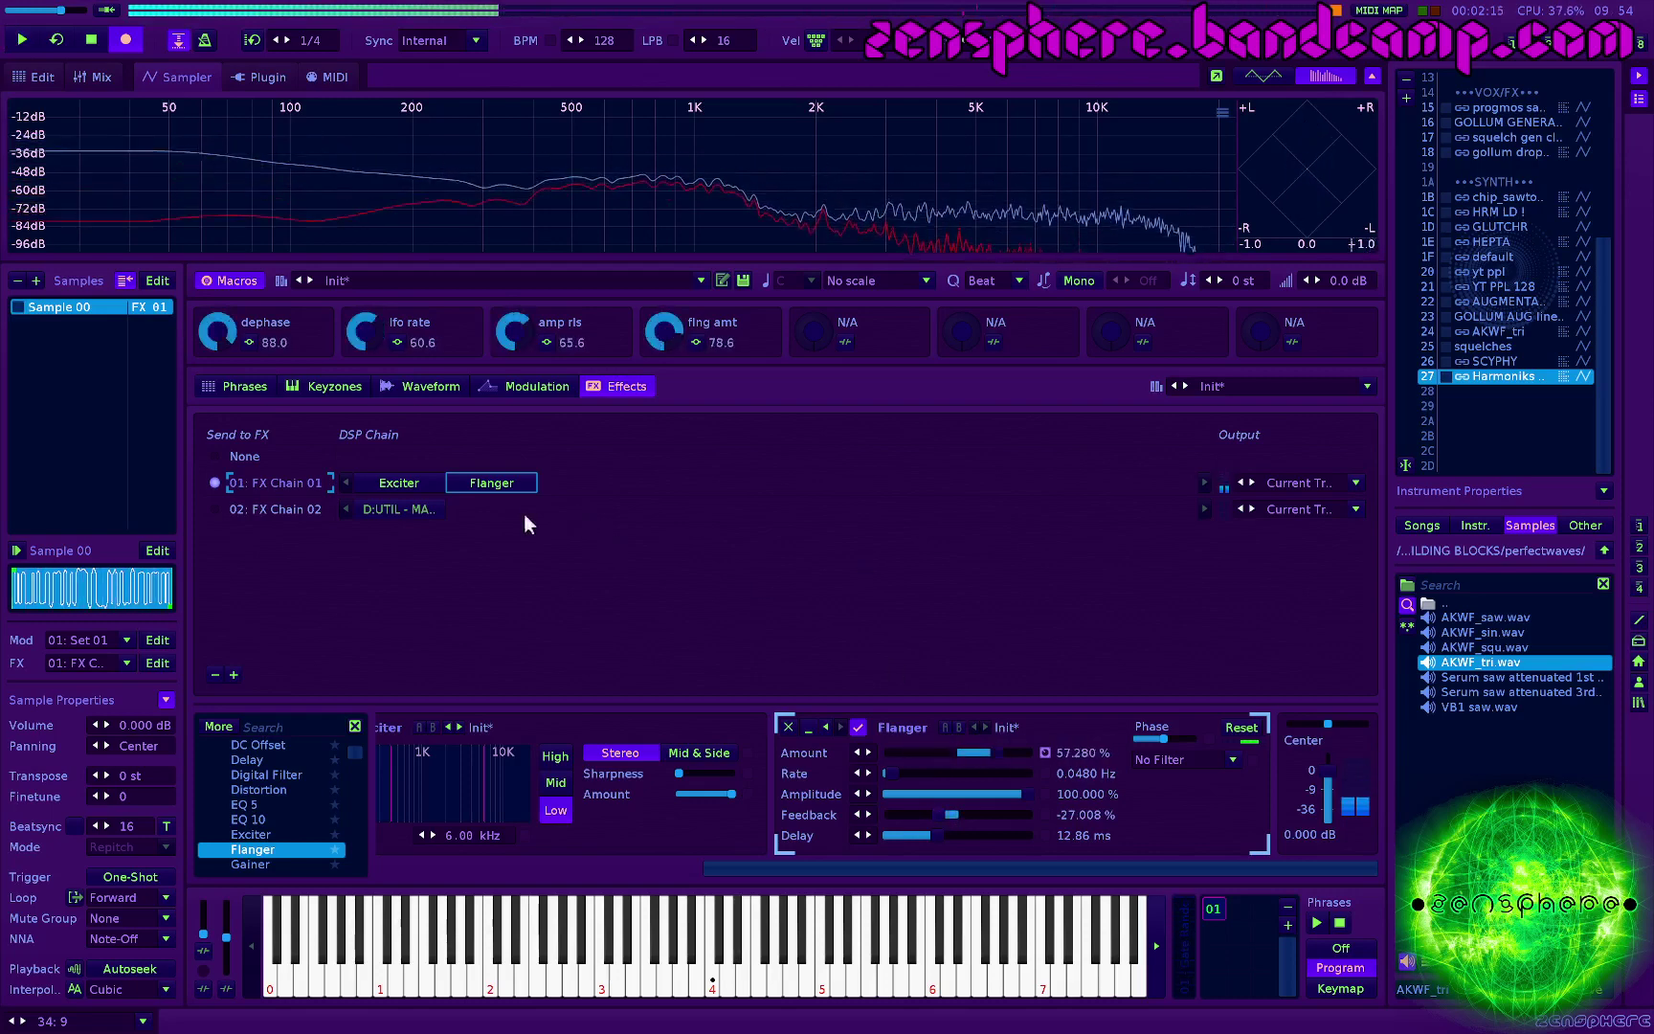
Step: Add a Doofer after the Flanger and load the TIME - AUTOREPEATER preset into it
{"action": "scroll", "coordinate": [279, 768], "scroll_direction": "up", "scroll_amount": 5}
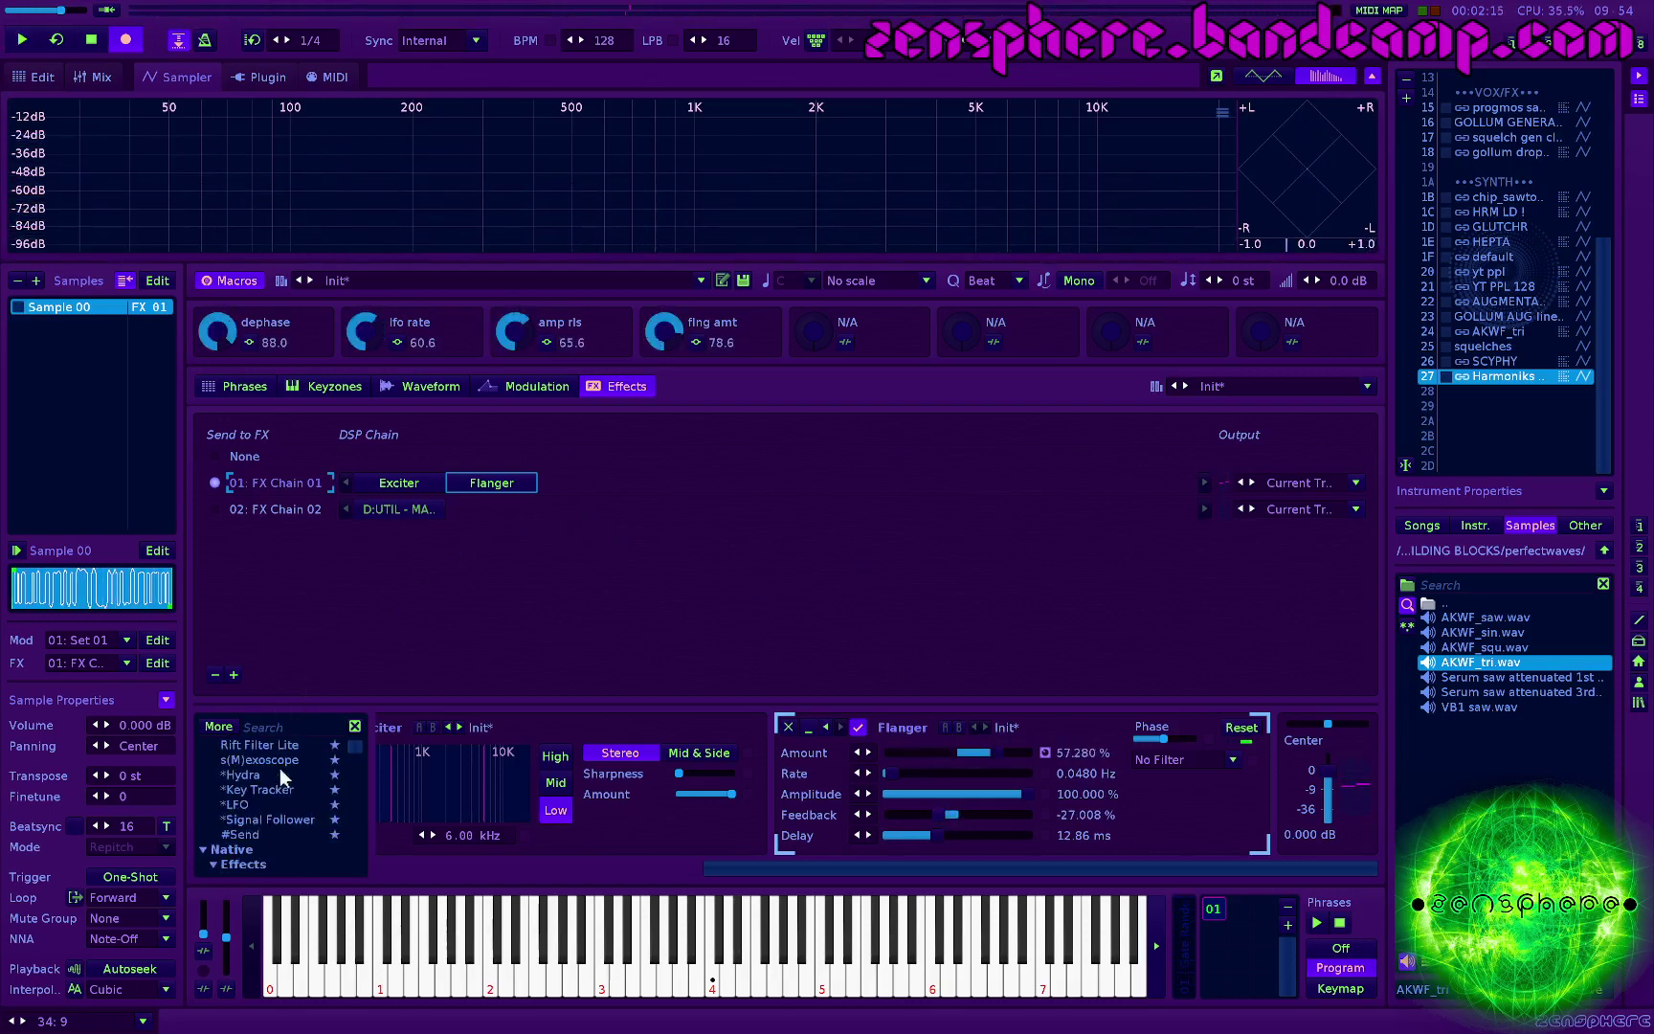
{"action": "double_click", "coordinate": [259, 760]}
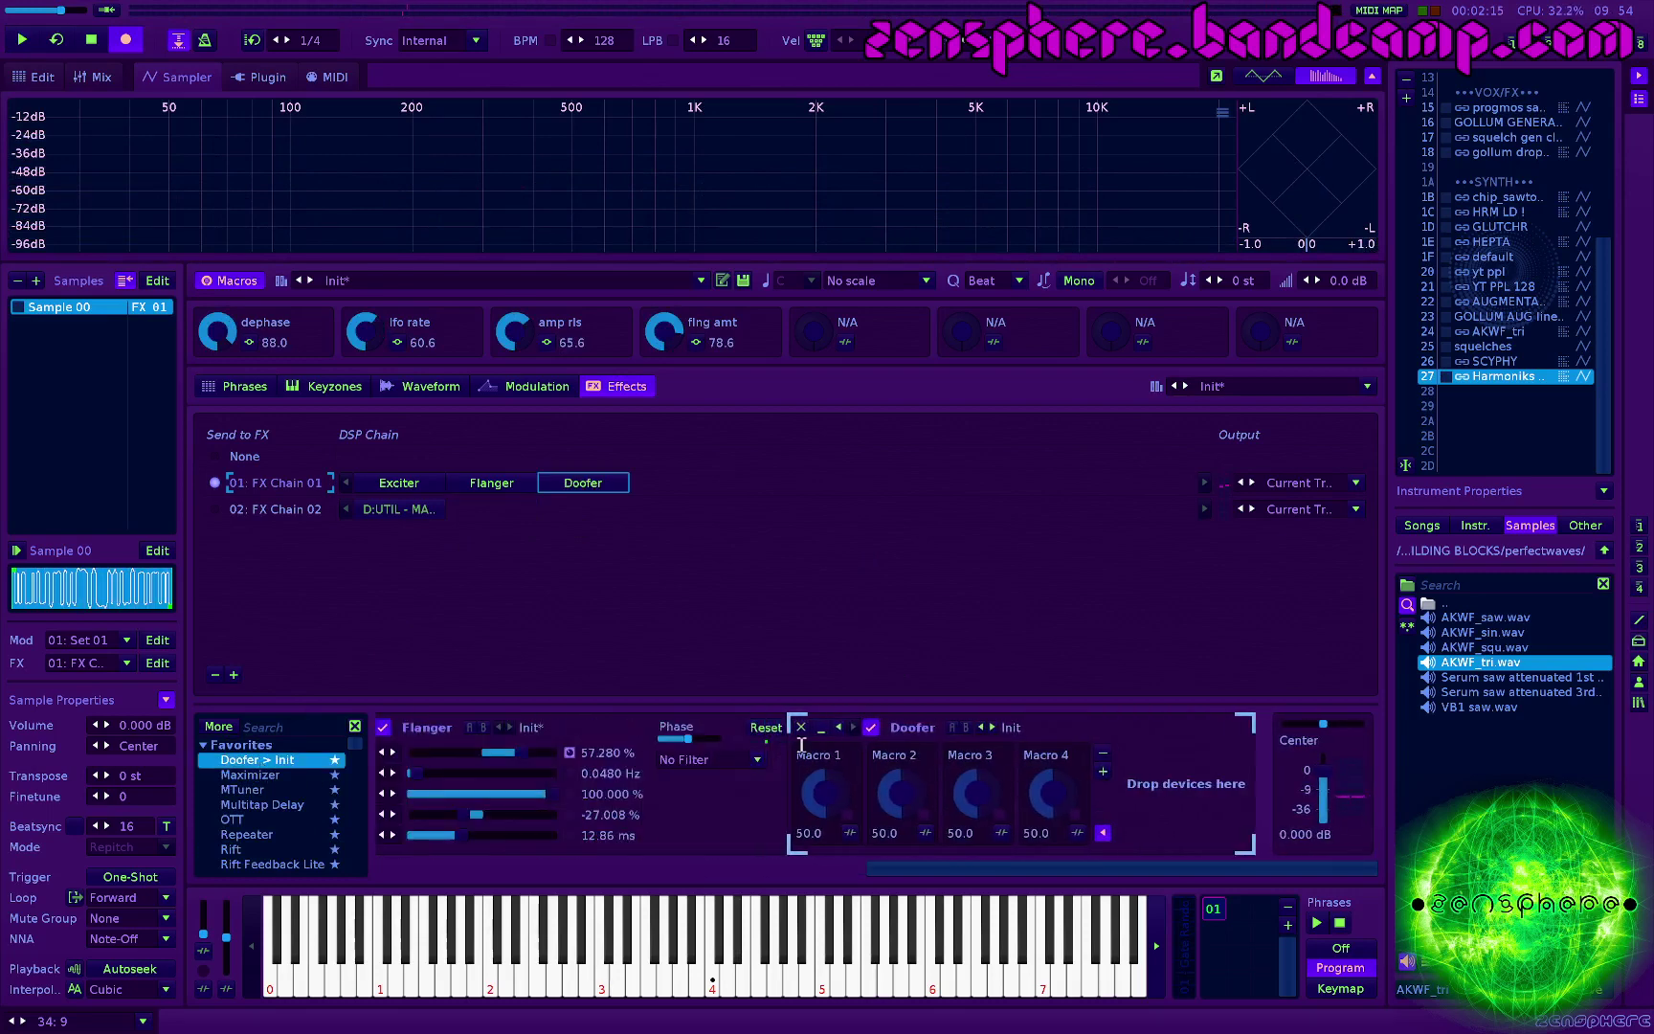
{"action": "left_click", "coordinate": [1038, 726]}
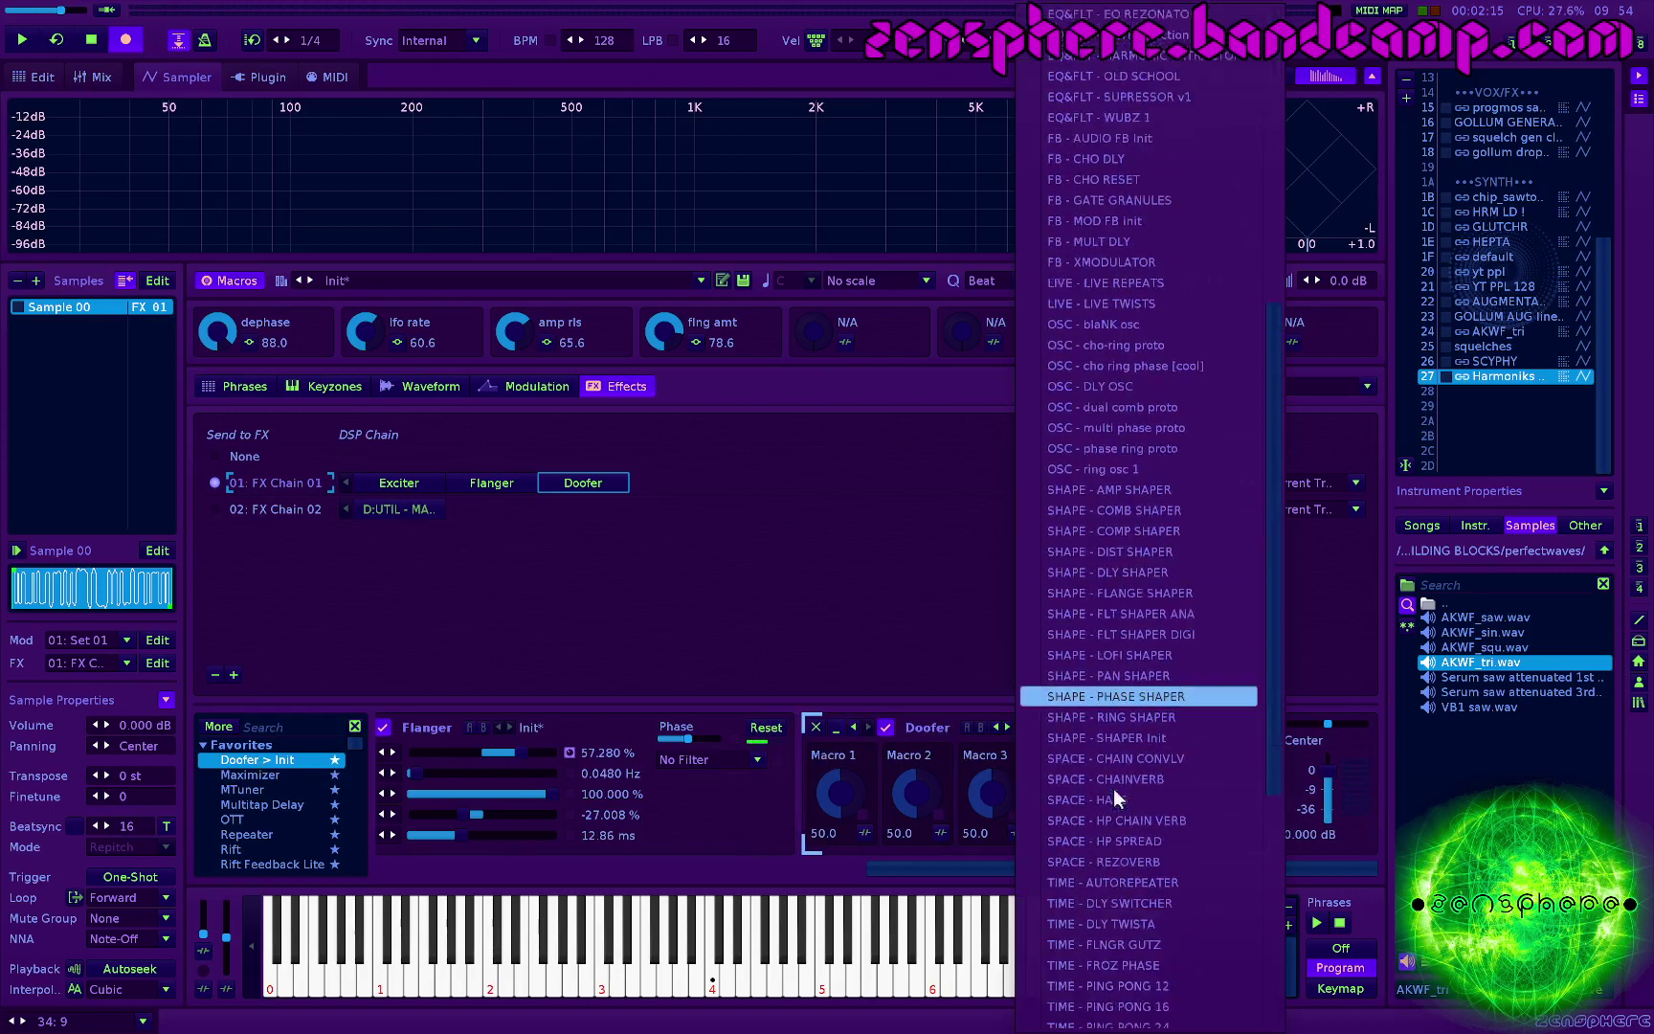
{"action": "scroll", "coordinate": [1112, 790], "scroll_direction": "down", "scroll_amount": 3}
{"action": "left_click", "coordinate": [1124, 785]}
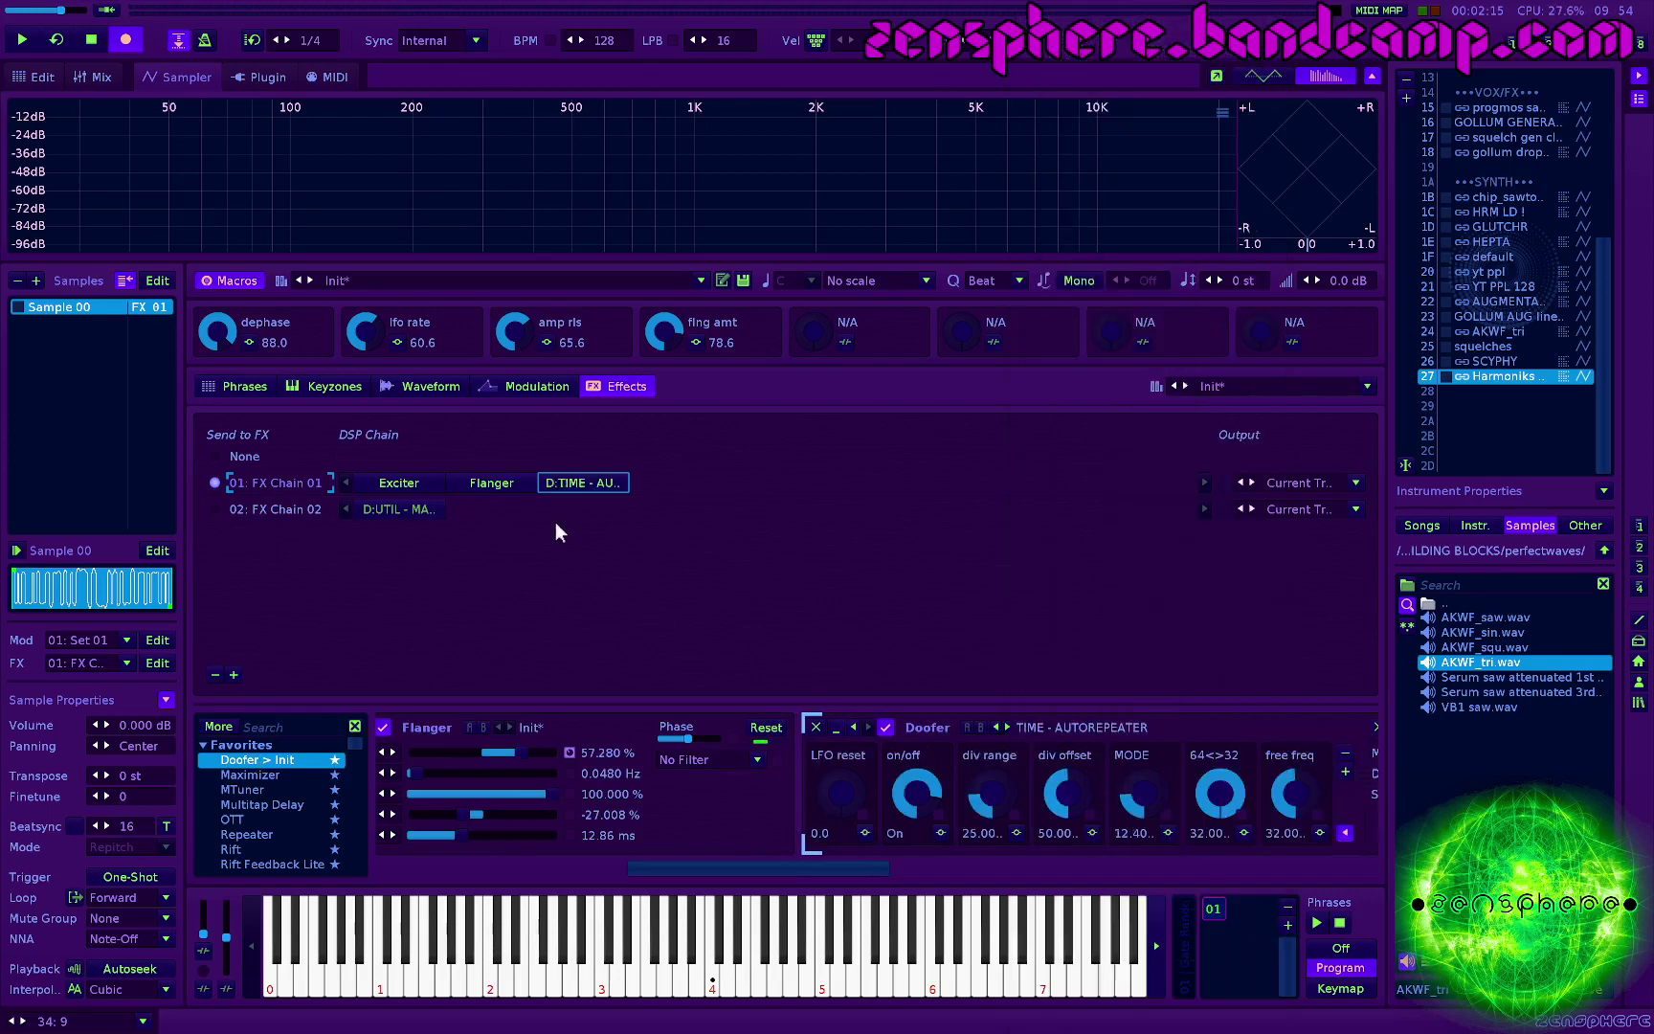
Step: Inspect the autorepeater's Formula and Hydra modulators, then play the lead to hear it
{"action": "scroll", "coordinate": [850, 806], "scroll_direction": "down", "scroll_amount": 6}
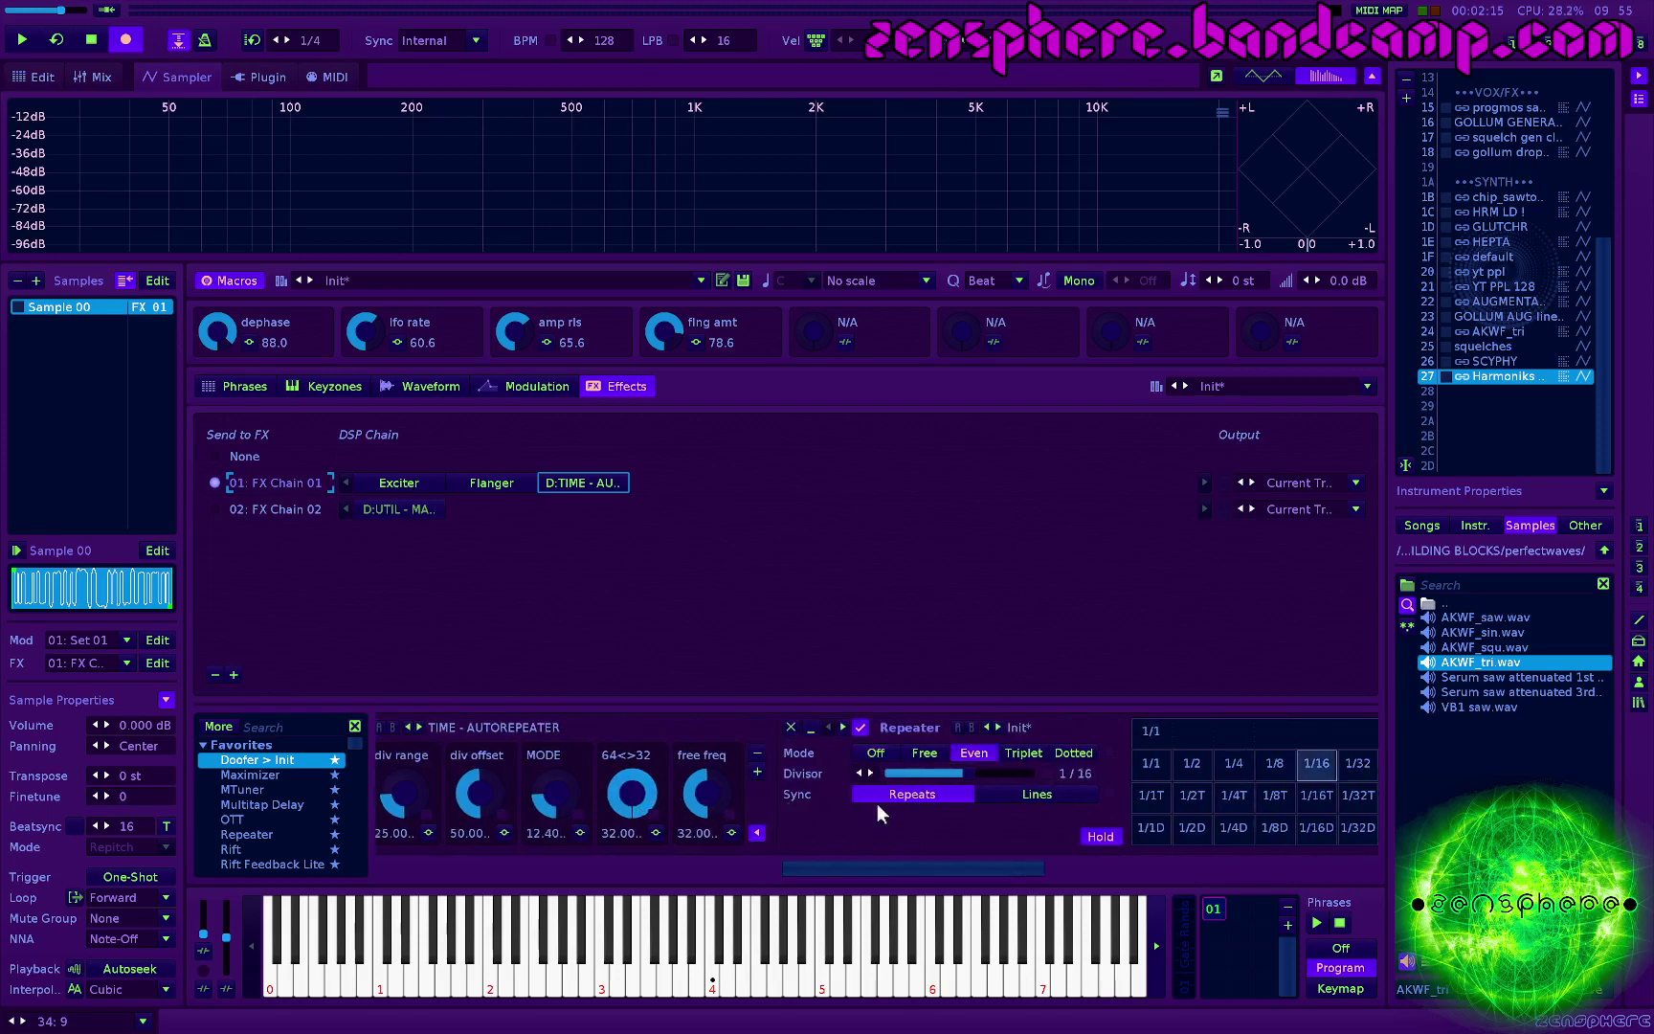
{"action": "scroll", "coordinate": [767, 809], "scroll_direction": "down", "scroll_amount": 3}
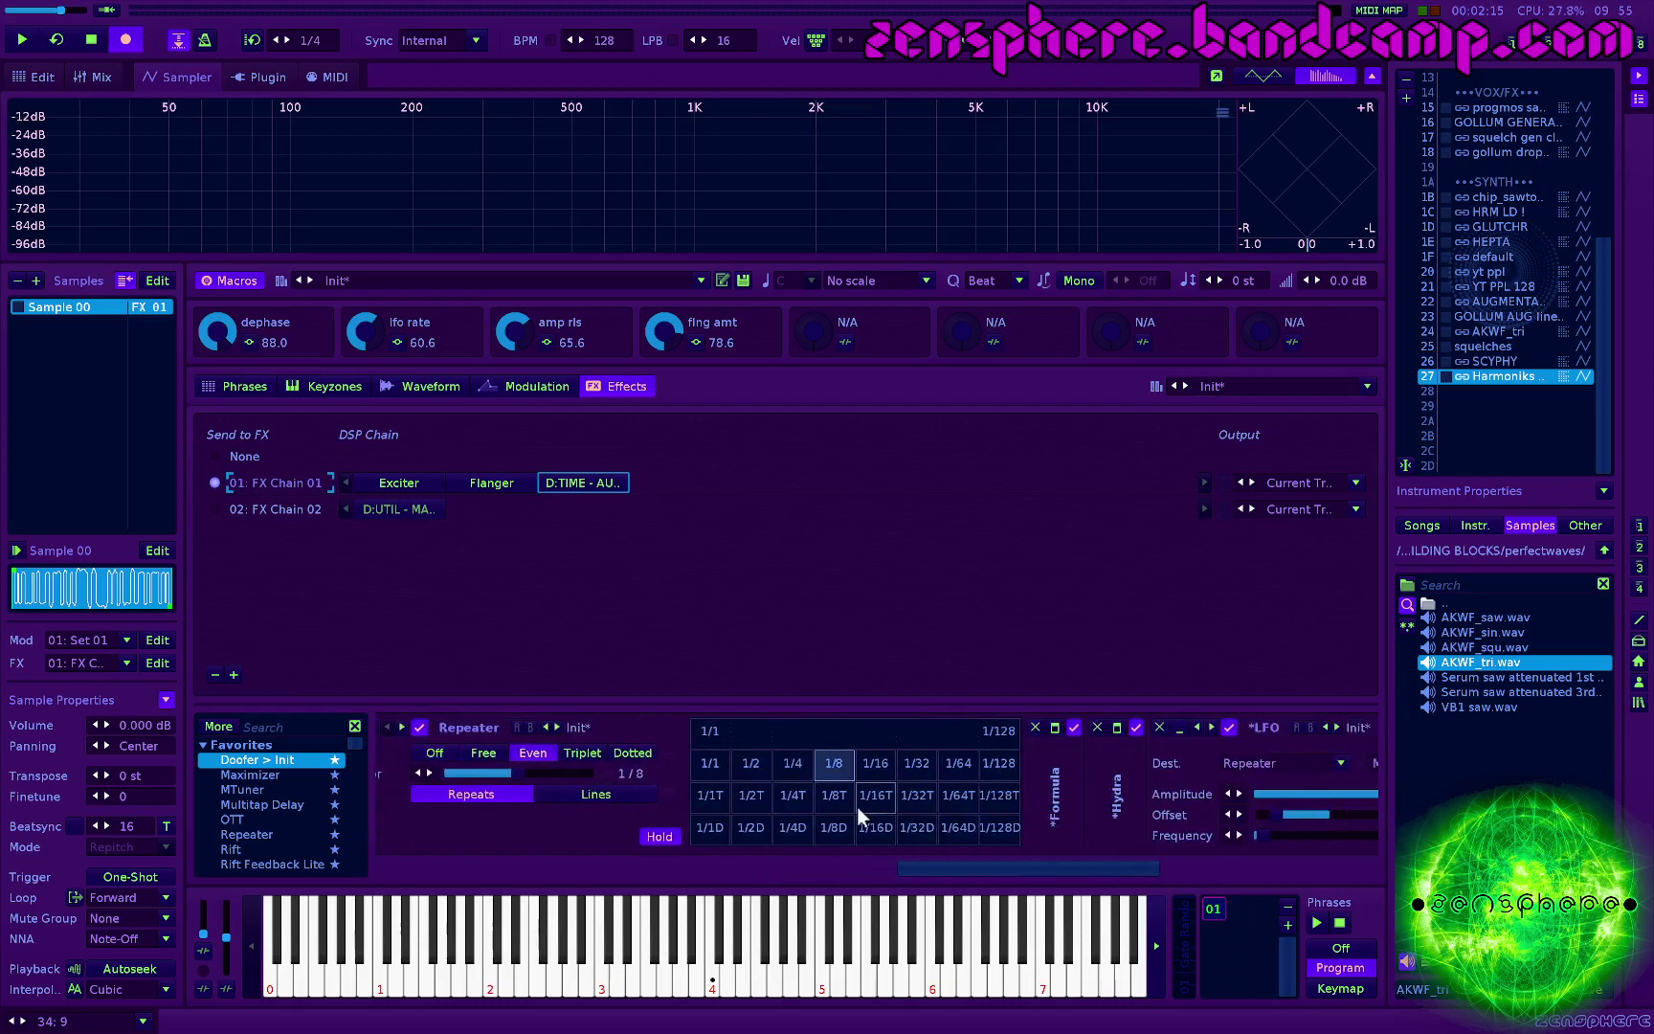
{"action": "scroll", "coordinate": [857, 806], "scroll_direction": "down", "scroll_amount": 3}
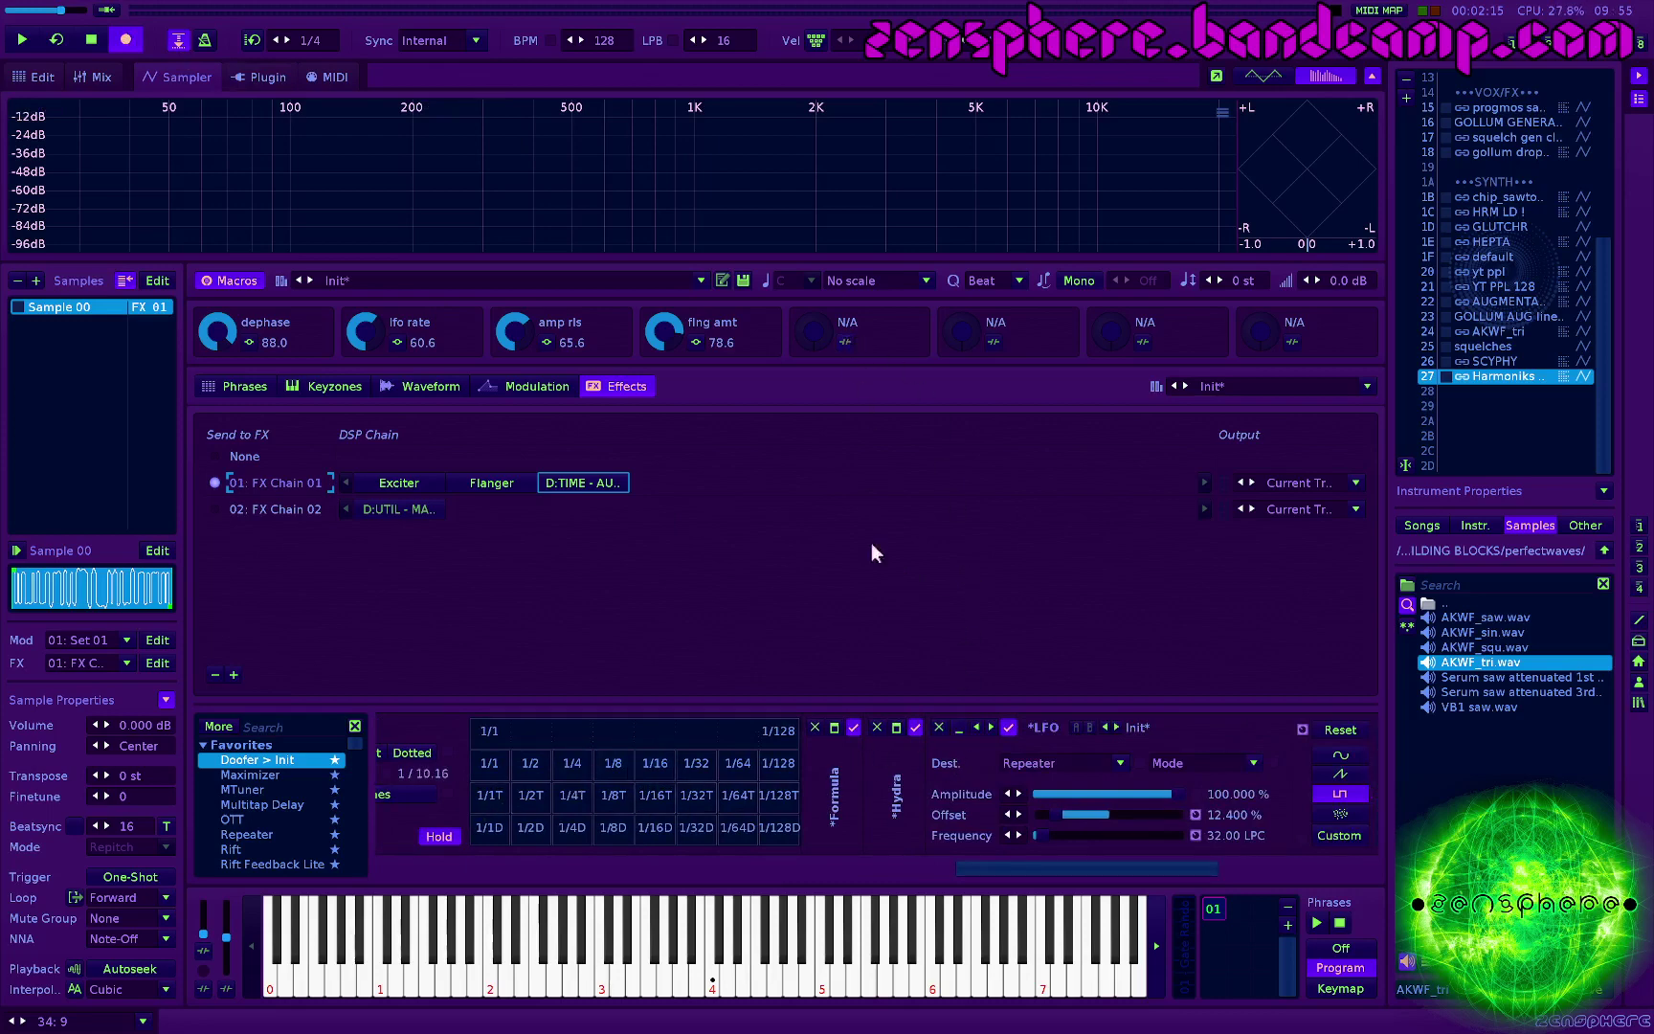
{"action": "left_click", "coordinate": [835, 775]}
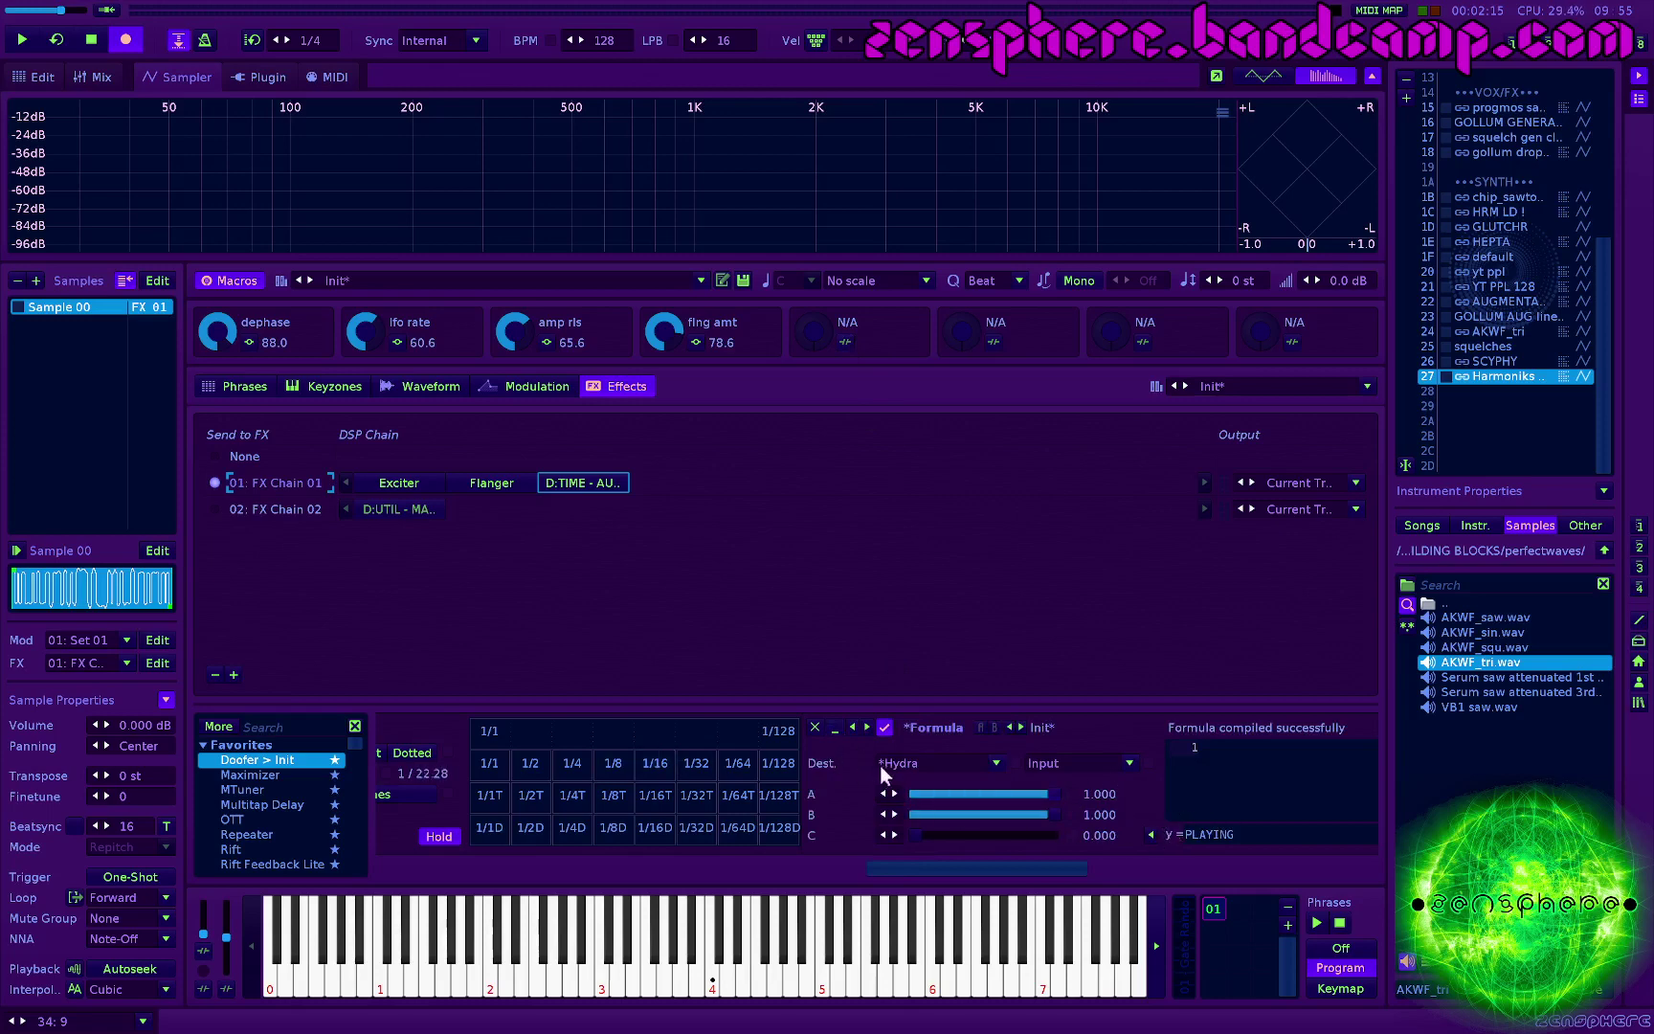
{"action": "scroll", "coordinate": [880, 764], "scroll_direction": "down", "scroll_amount": 3}
{"action": "scroll", "coordinate": [1154, 766], "scroll_direction": "down", "scroll_amount": 1}
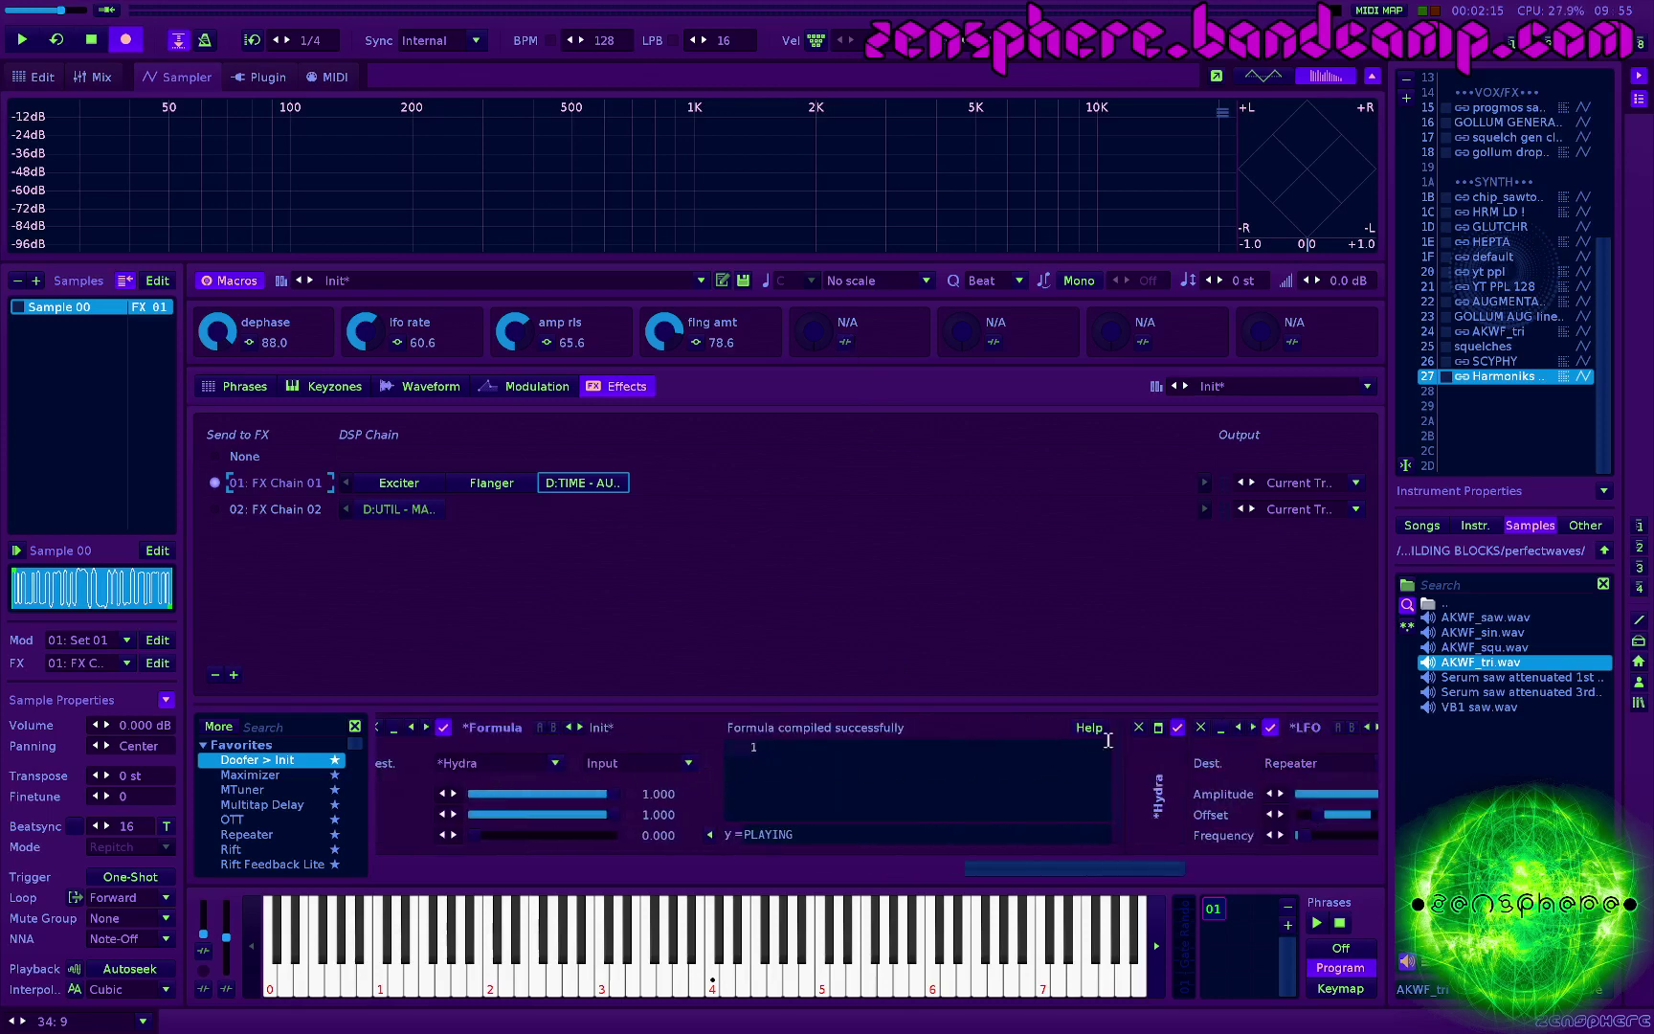
{"action": "left_click", "coordinate": [1156, 727]}
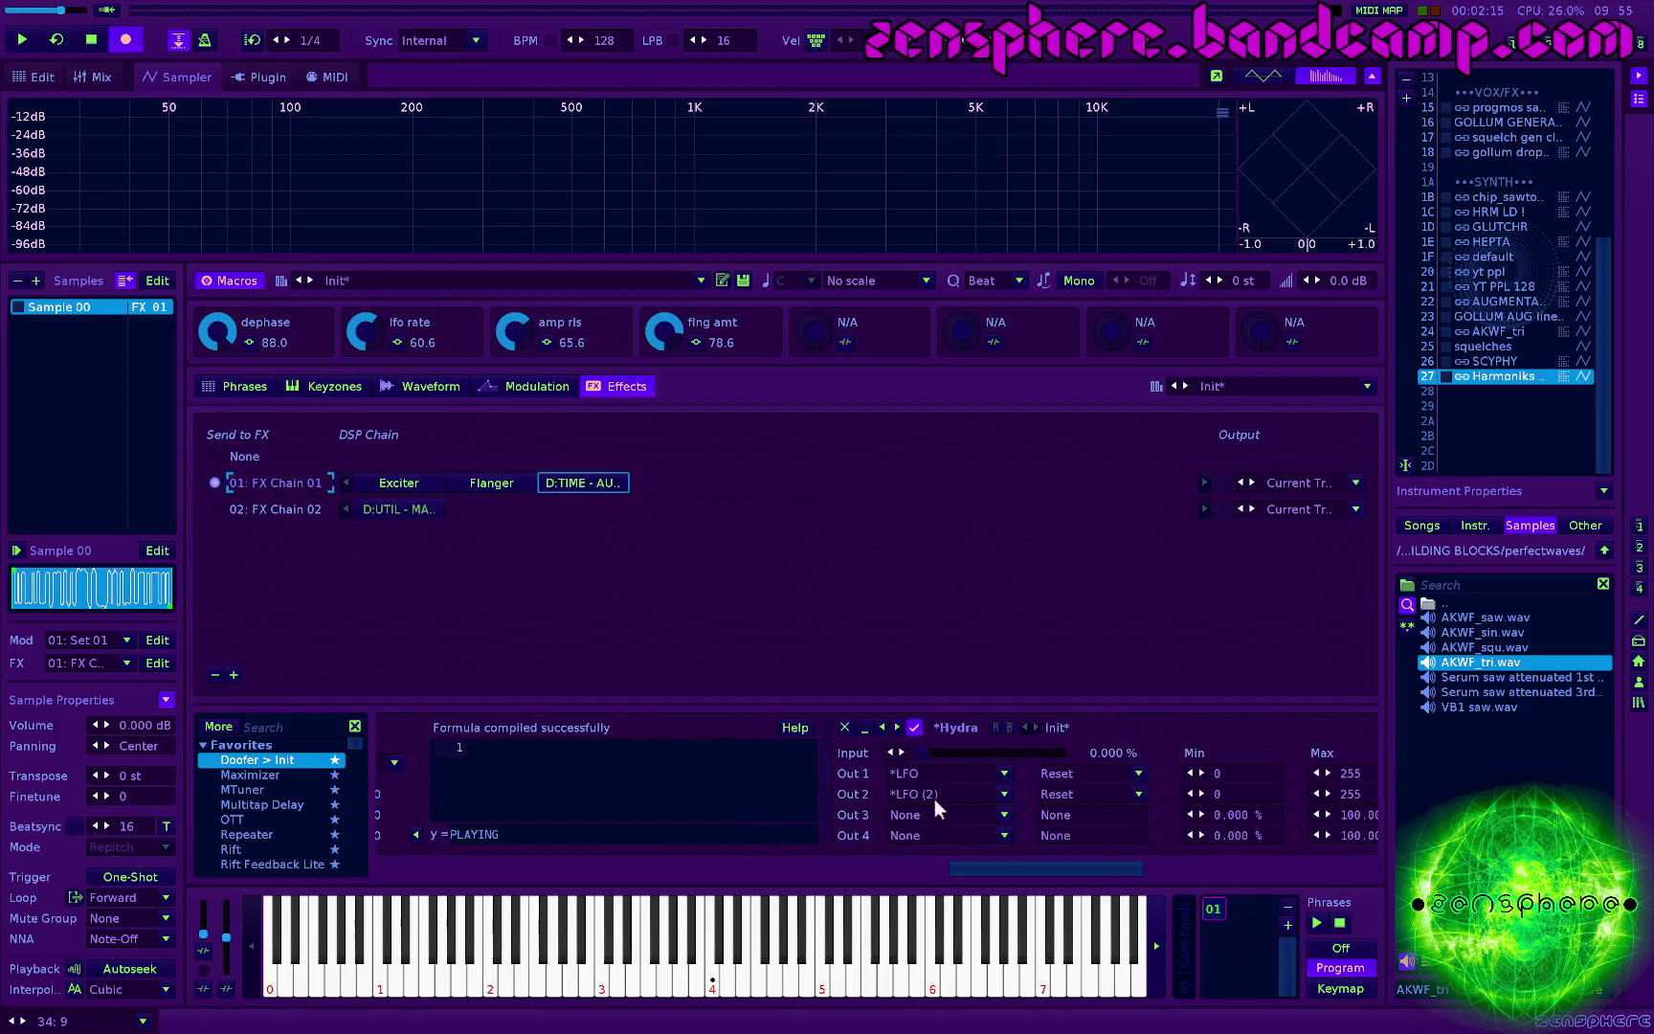
{"action": "left_click", "coordinate": [865, 729]}
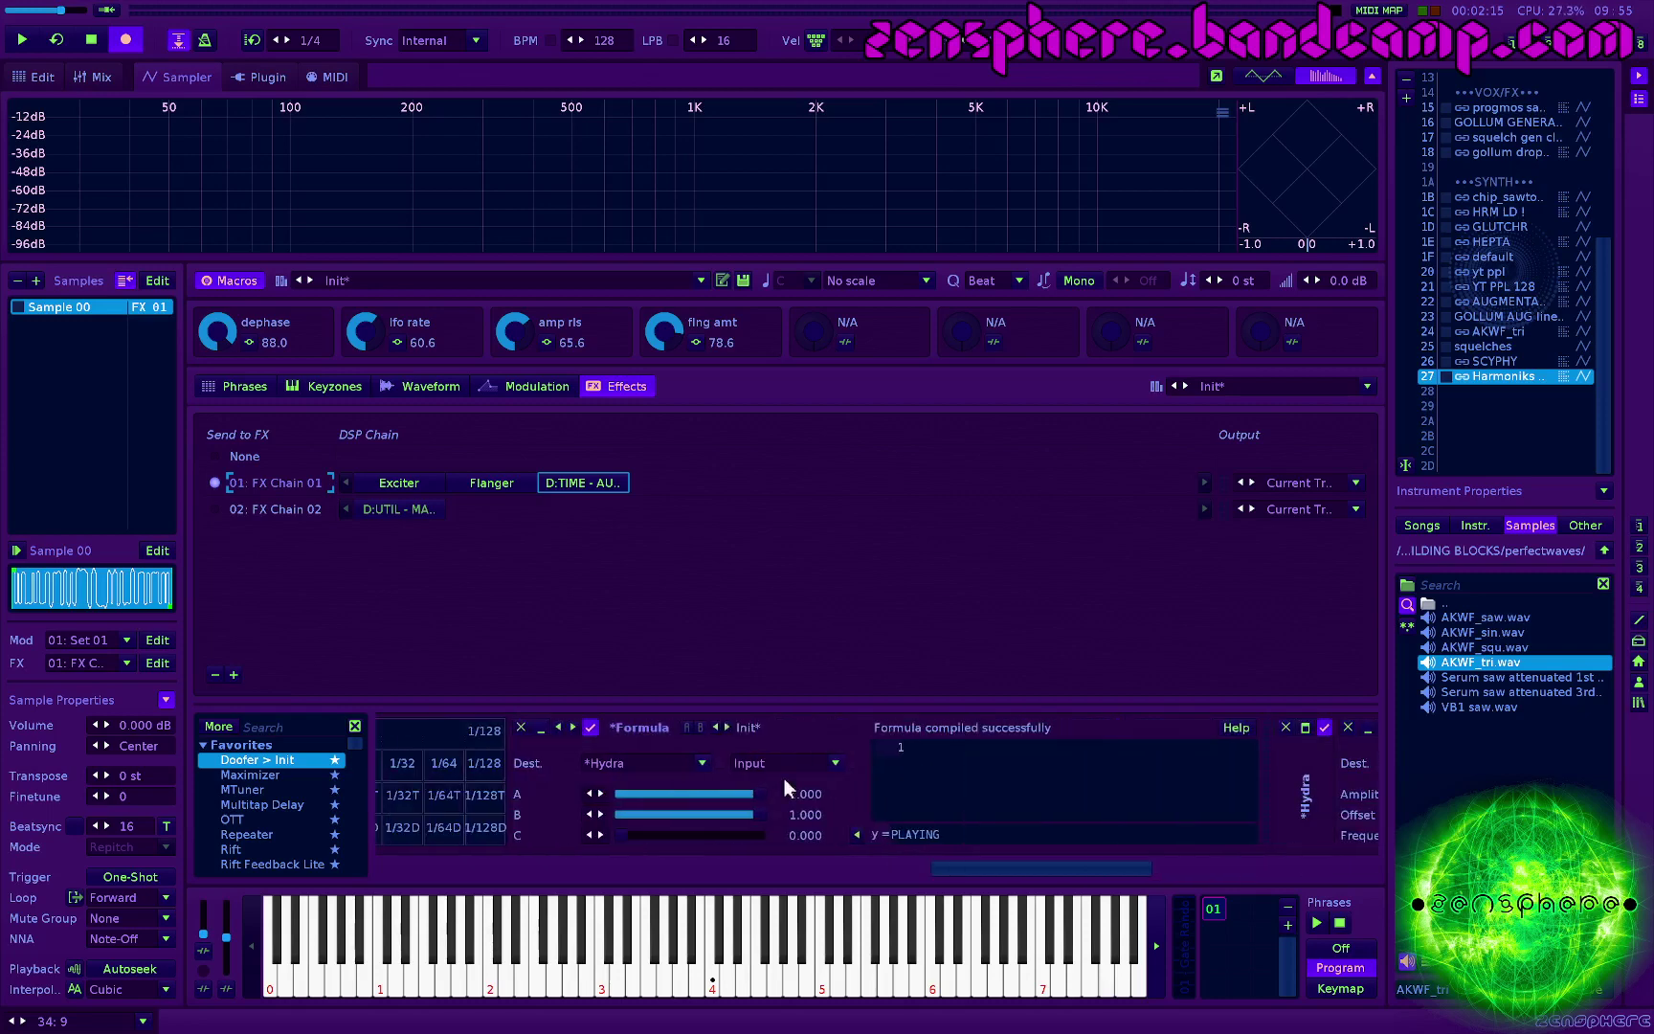
{"action": "left_click", "coordinate": [542, 732]}
{"action": "scroll", "coordinate": [558, 793], "scroll_direction": "up", "scroll_amount": 10}
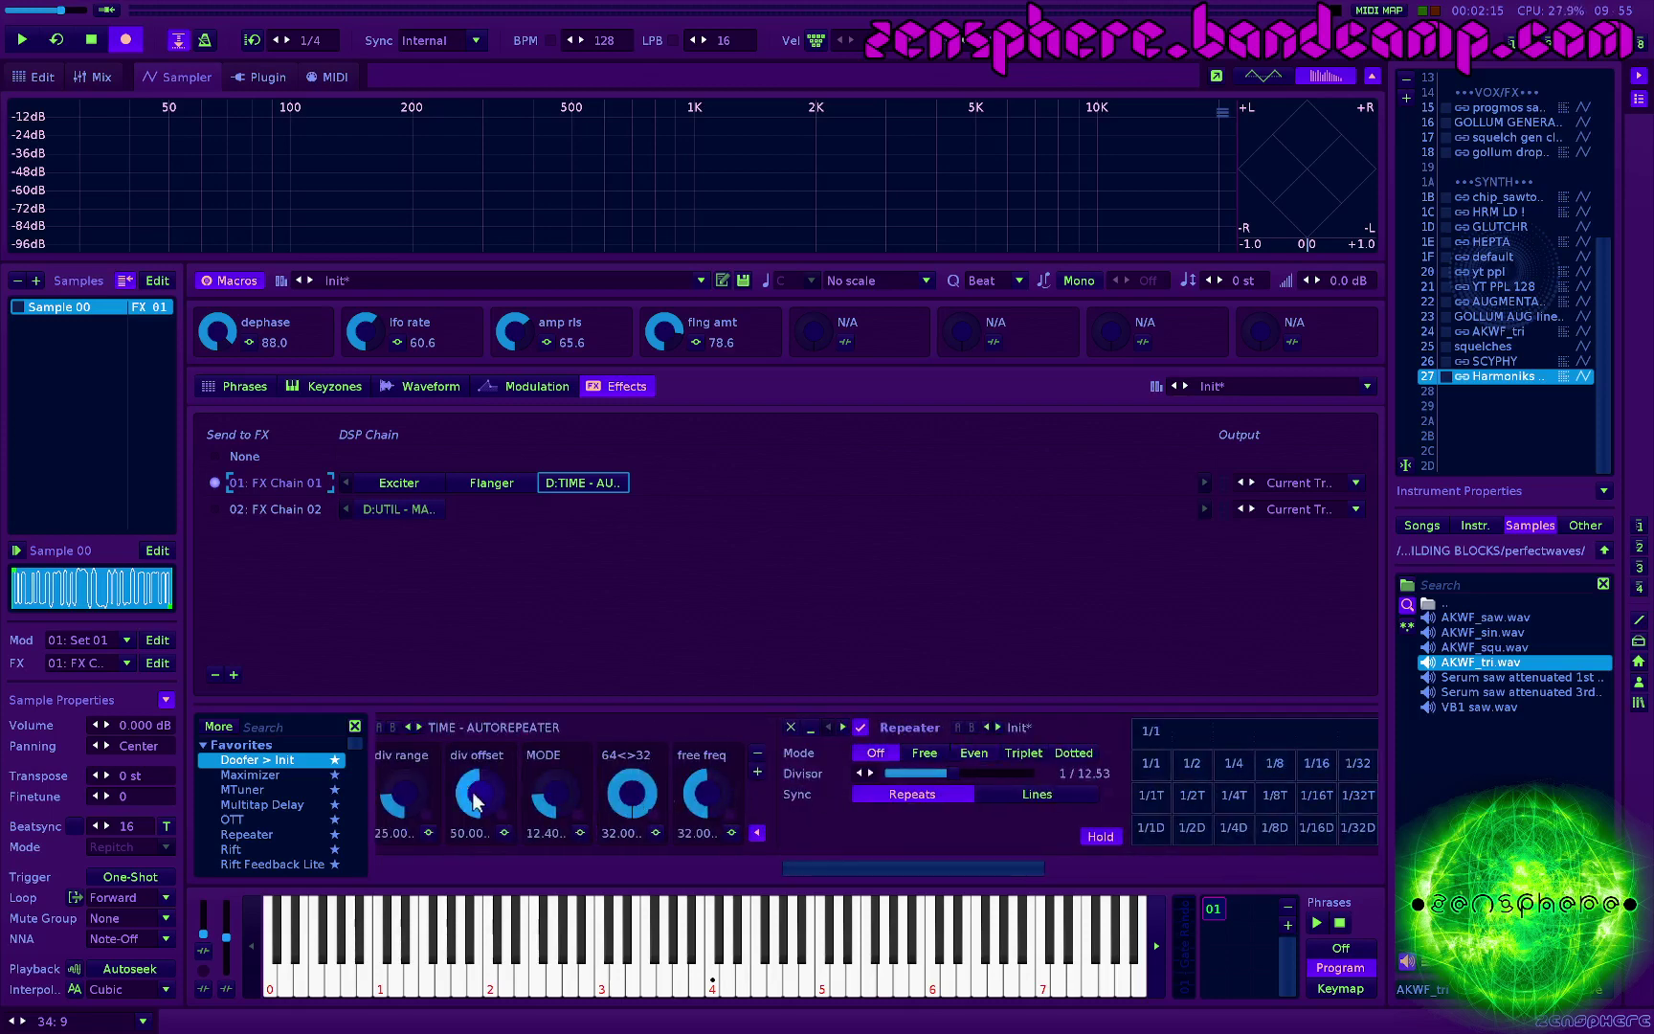
{"action": "scroll", "coordinate": [638, 792], "scroll_direction": "down", "scroll_amount": 4}
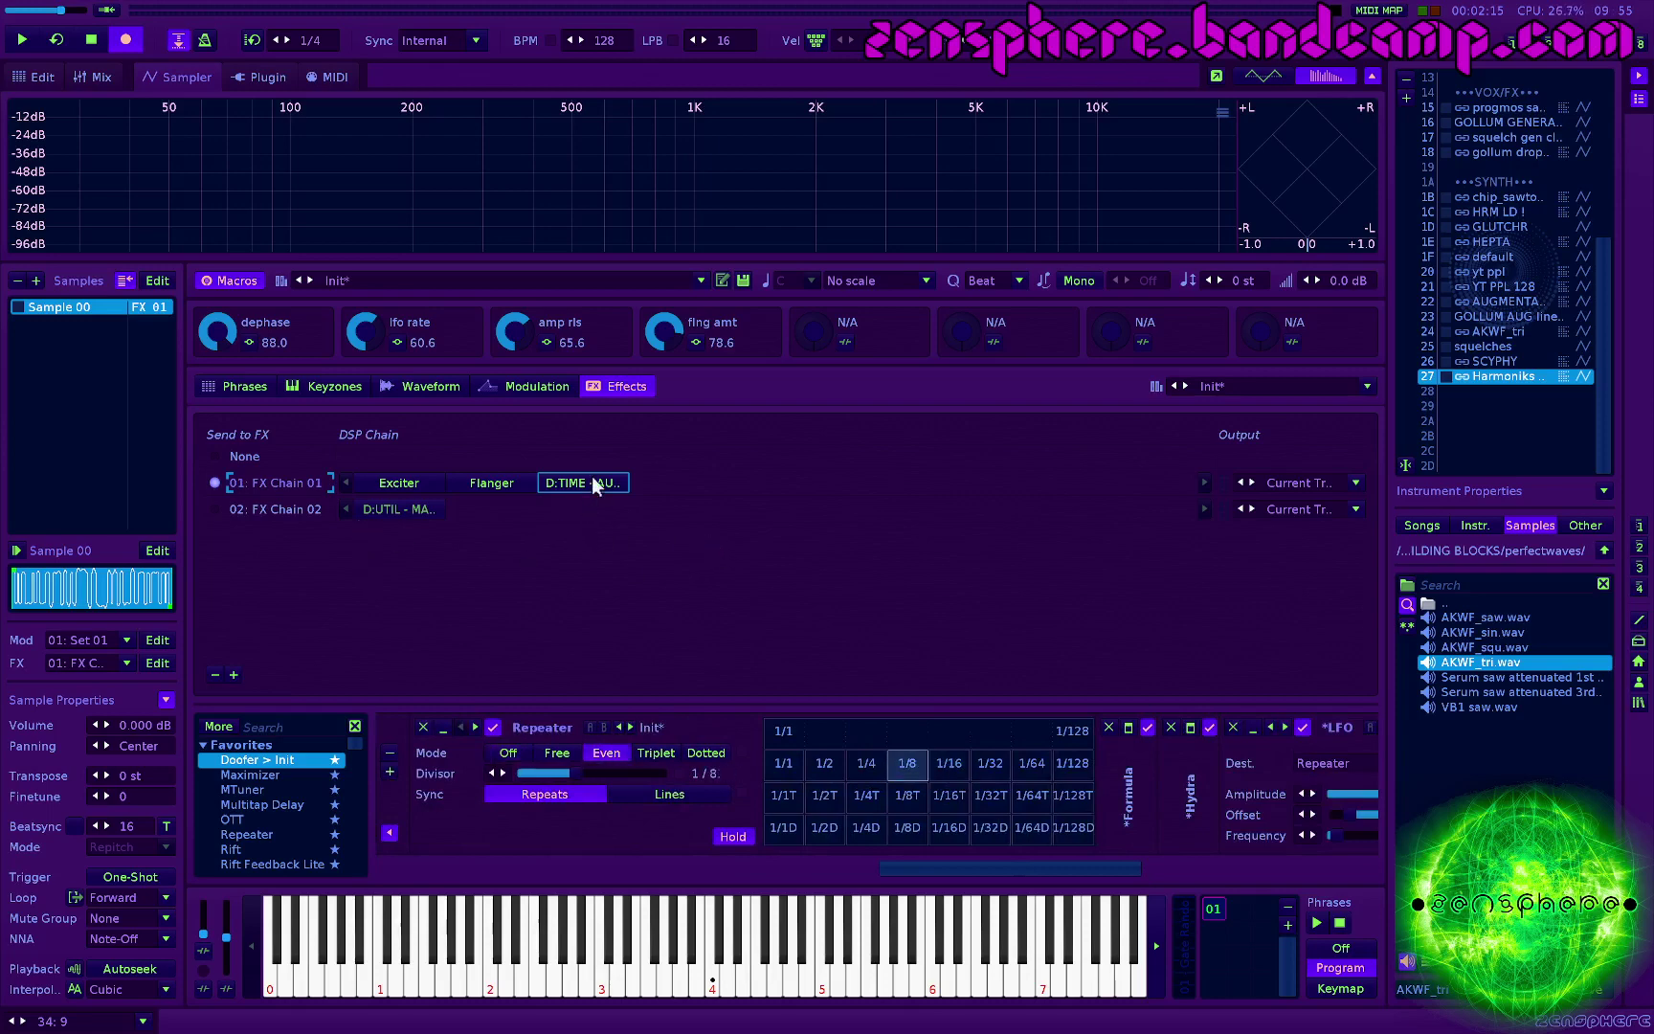
{"action": "key", "text": "space"}
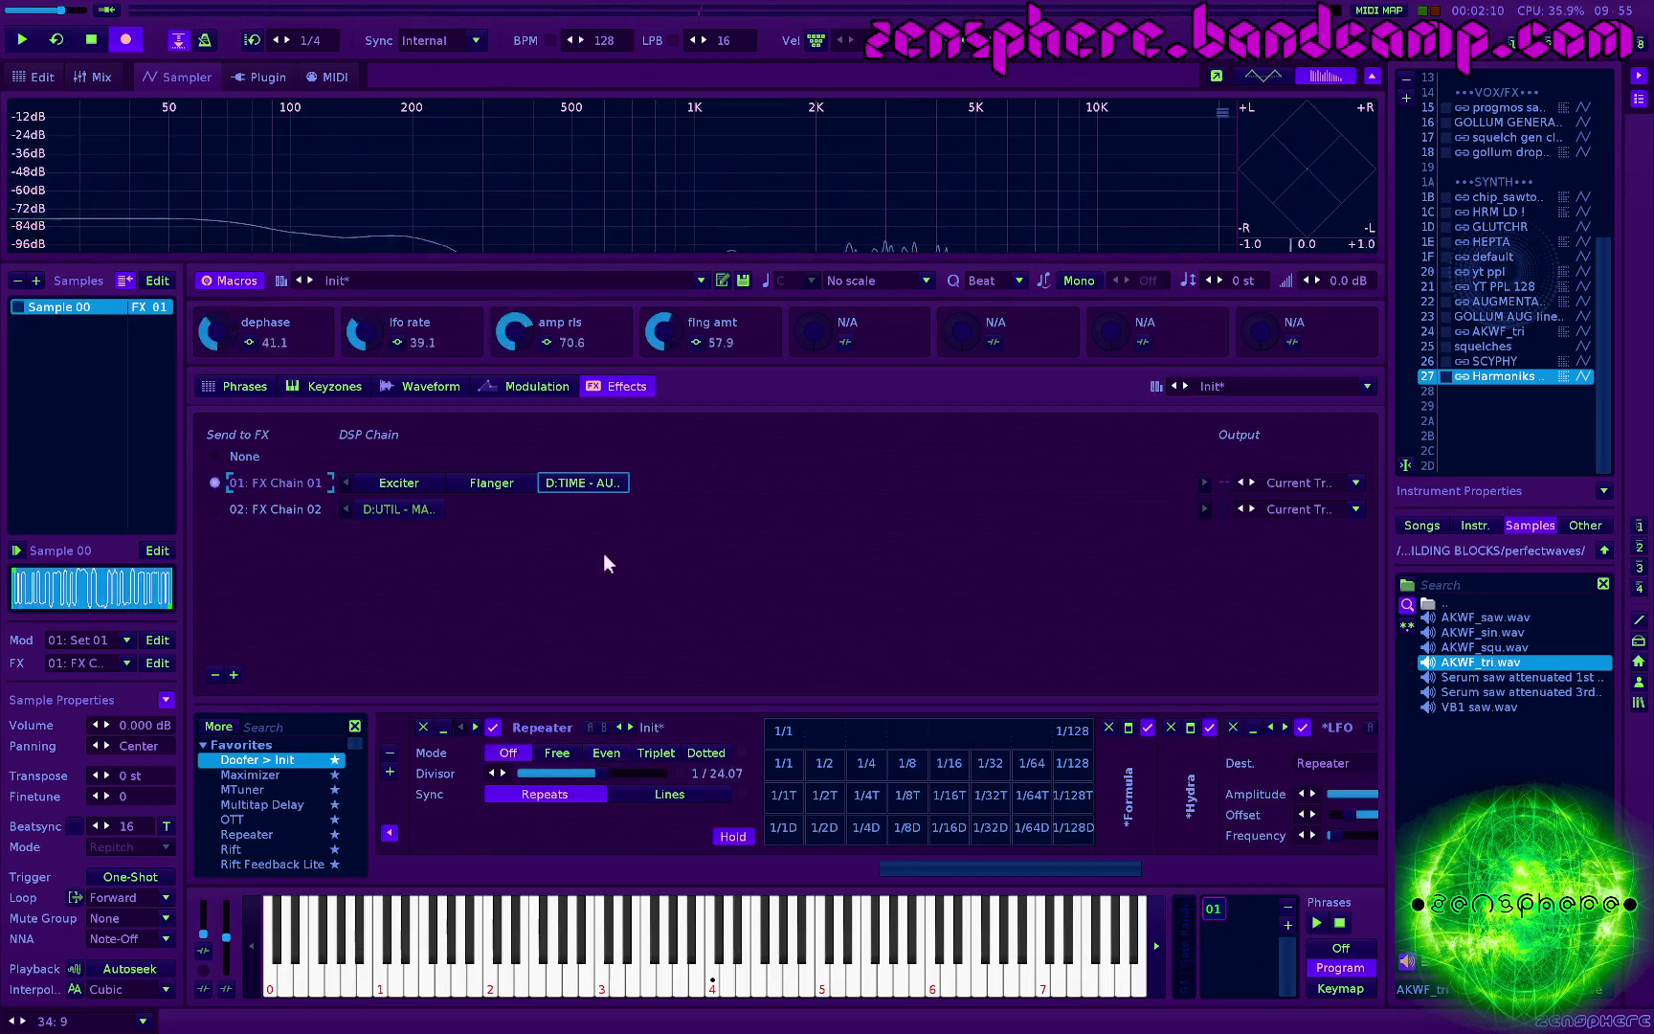
Step: Add a second Doofer loaded with the TIME - PING PONG 24 preset and start playback
{"action": "double_click", "coordinate": [254, 761]}
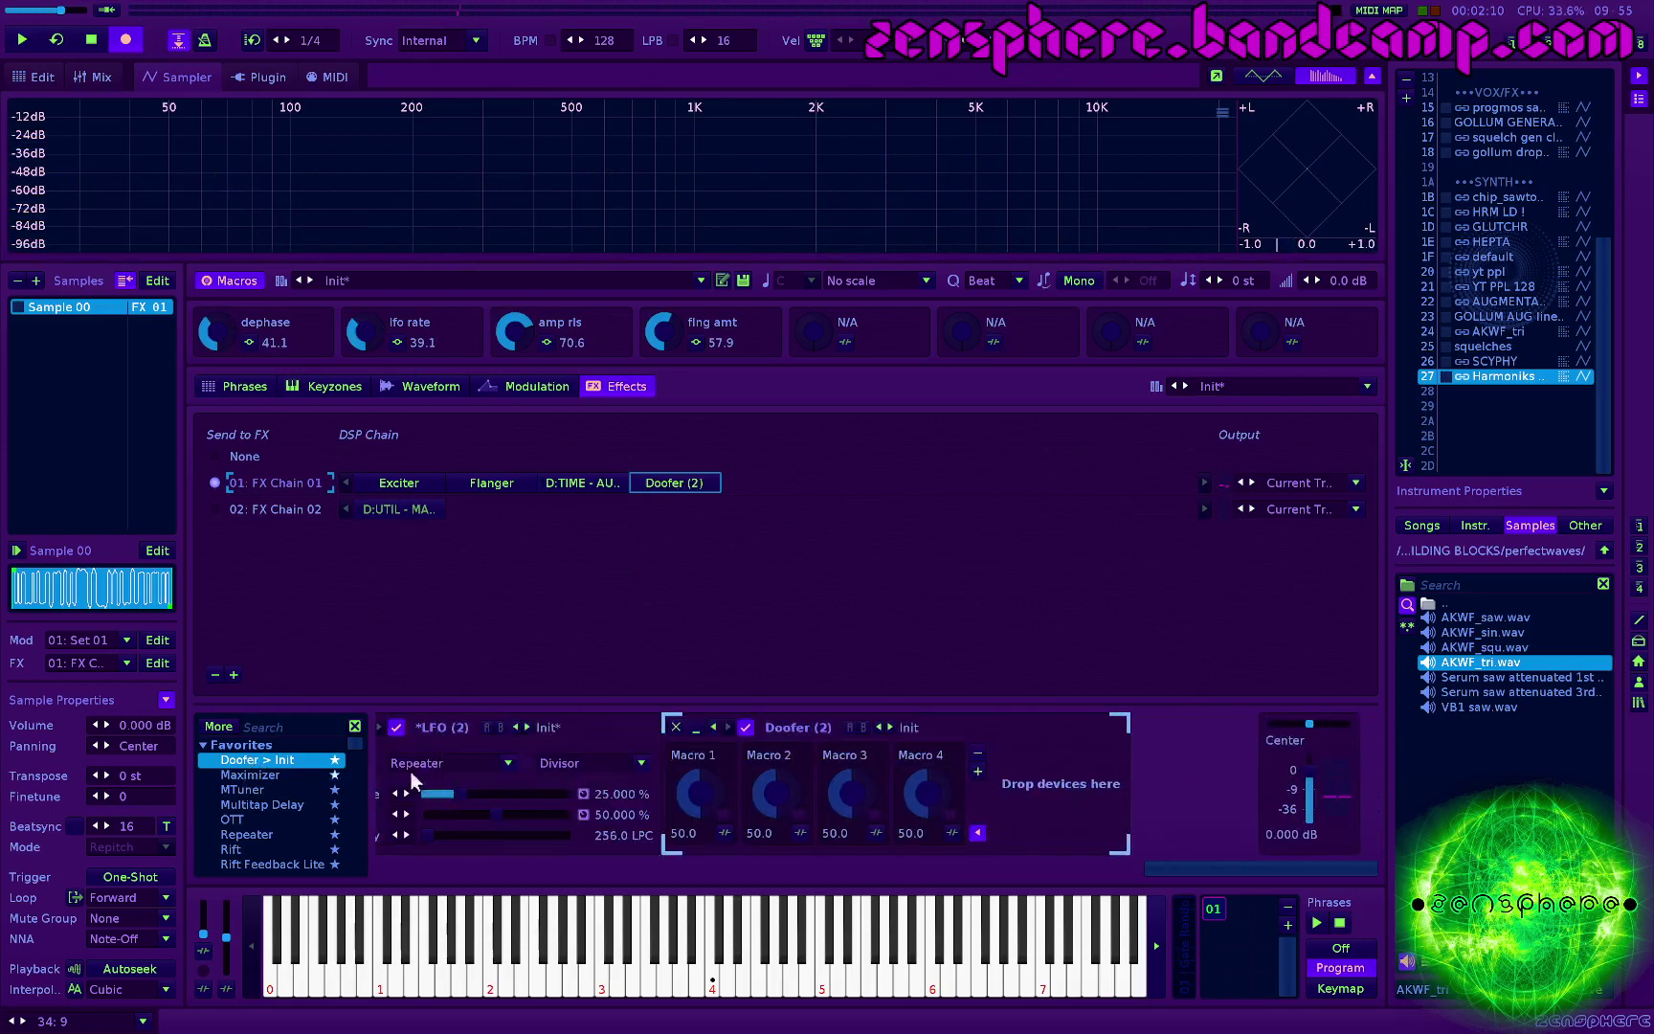
{"action": "left_click", "coordinate": [1050, 728]}
{"action": "scroll", "coordinate": [1078, 776], "scroll_direction": "down", "scroll_amount": 15}
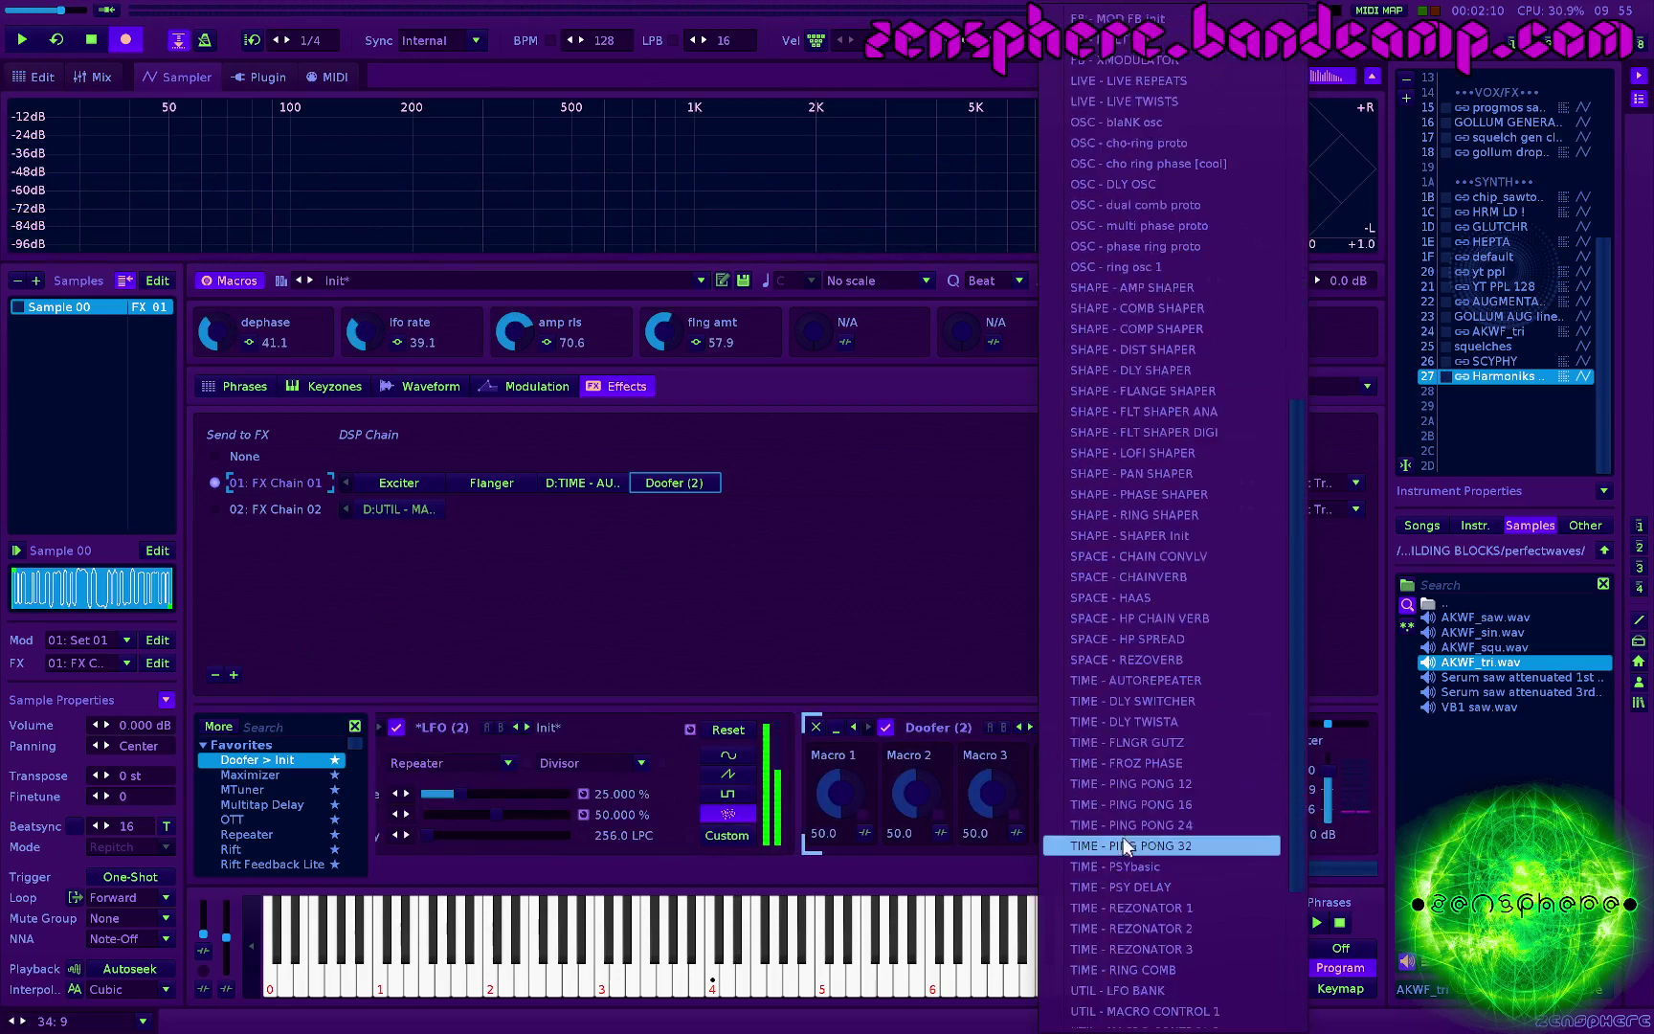
{"action": "left_click", "coordinate": [1164, 823]}
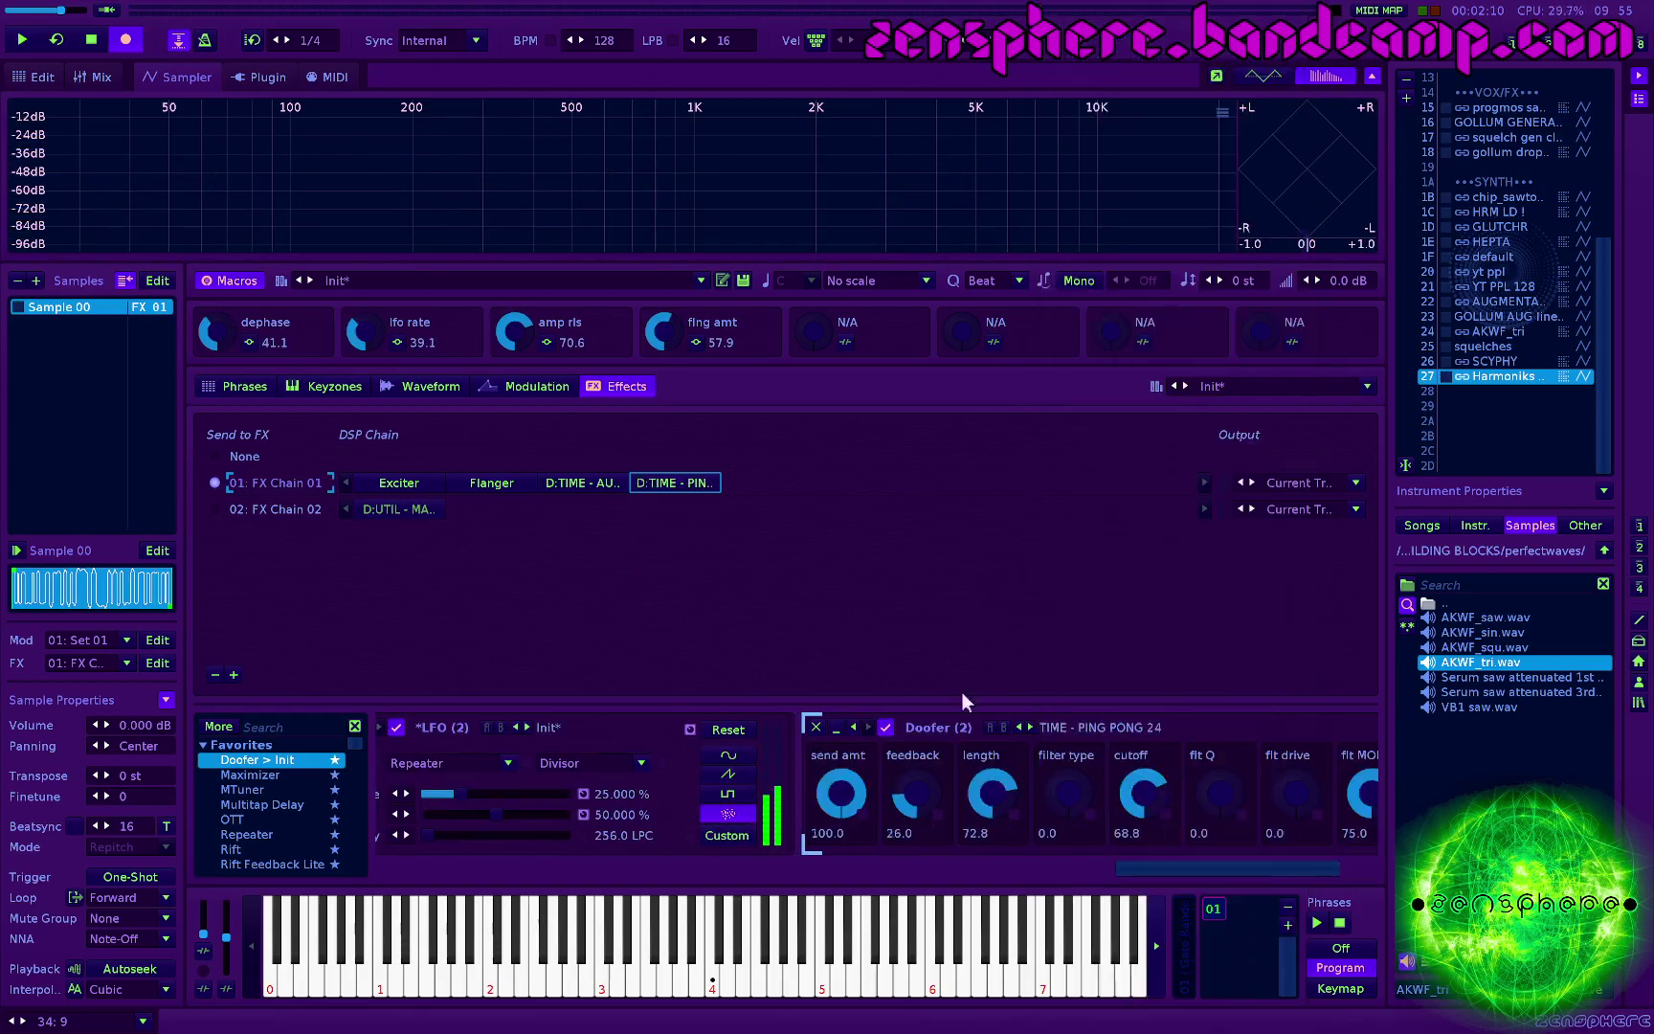
{"action": "key", "text": "space"}
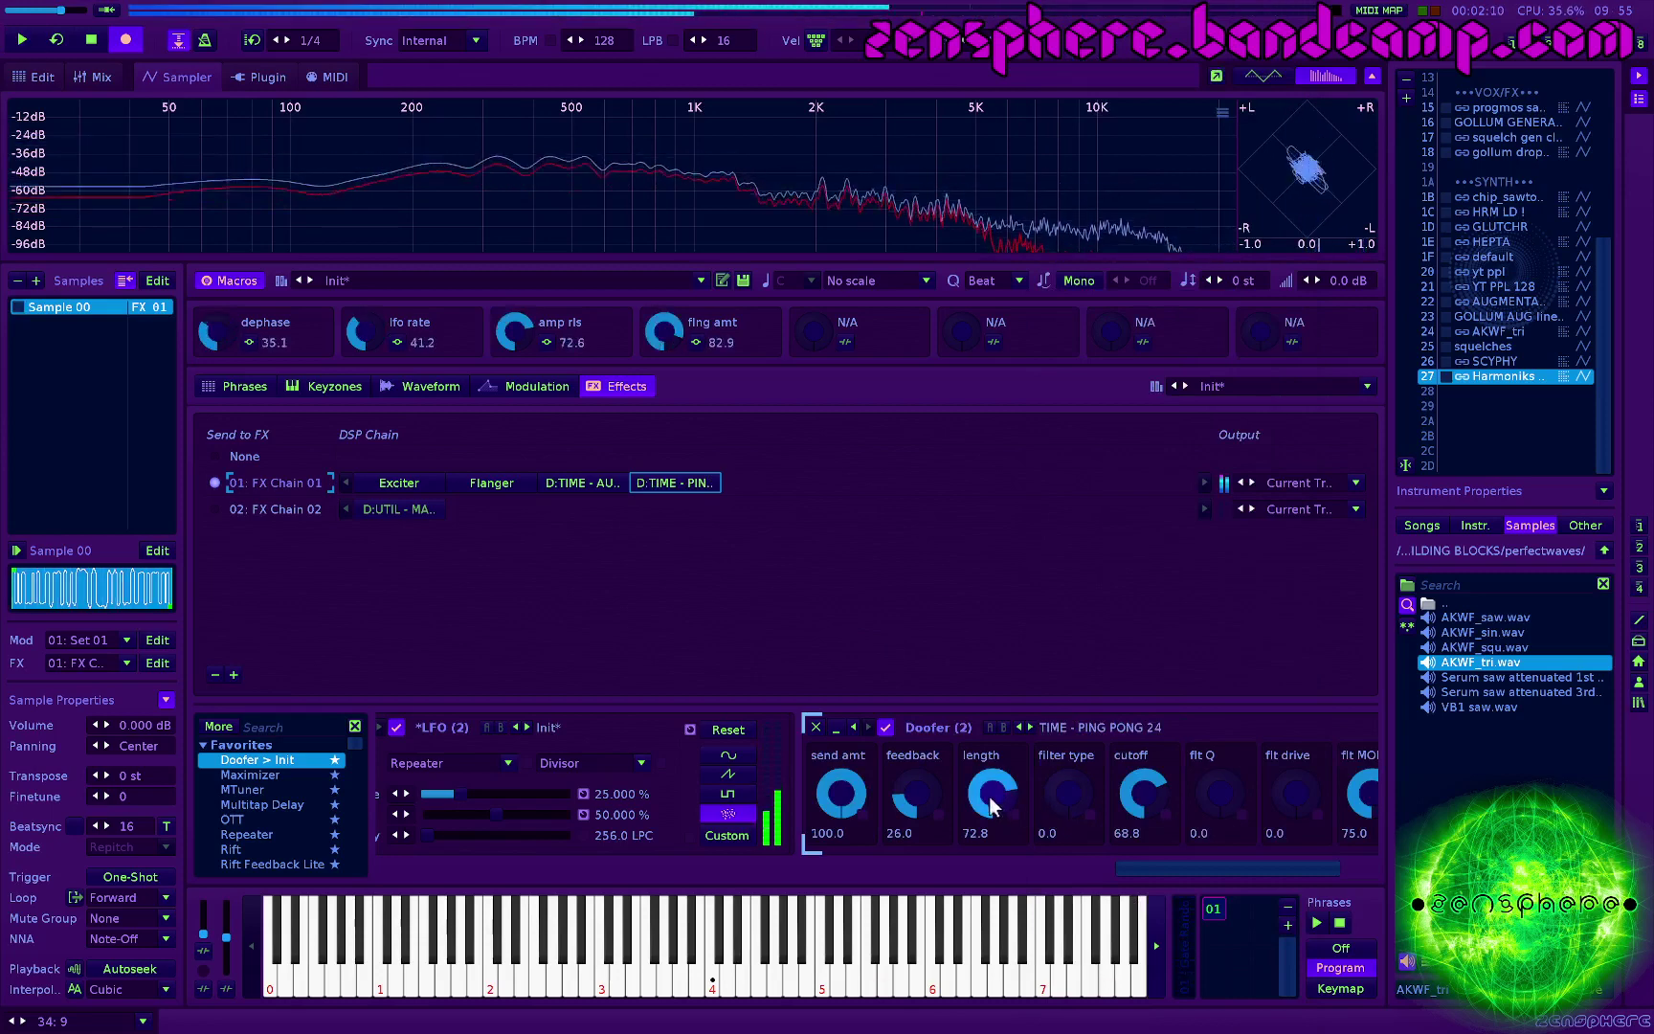
Step: Lower the ping-pong delay's filter cutoff and filter mode while auditioning
{"action": "scroll", "coordinate": [989, 796], "scroll_direction": "right", "scroll_amount": 2}
{"action": "left_click_drag", "start_coordinate": [999, 790], "coordinate": [999, 819]}
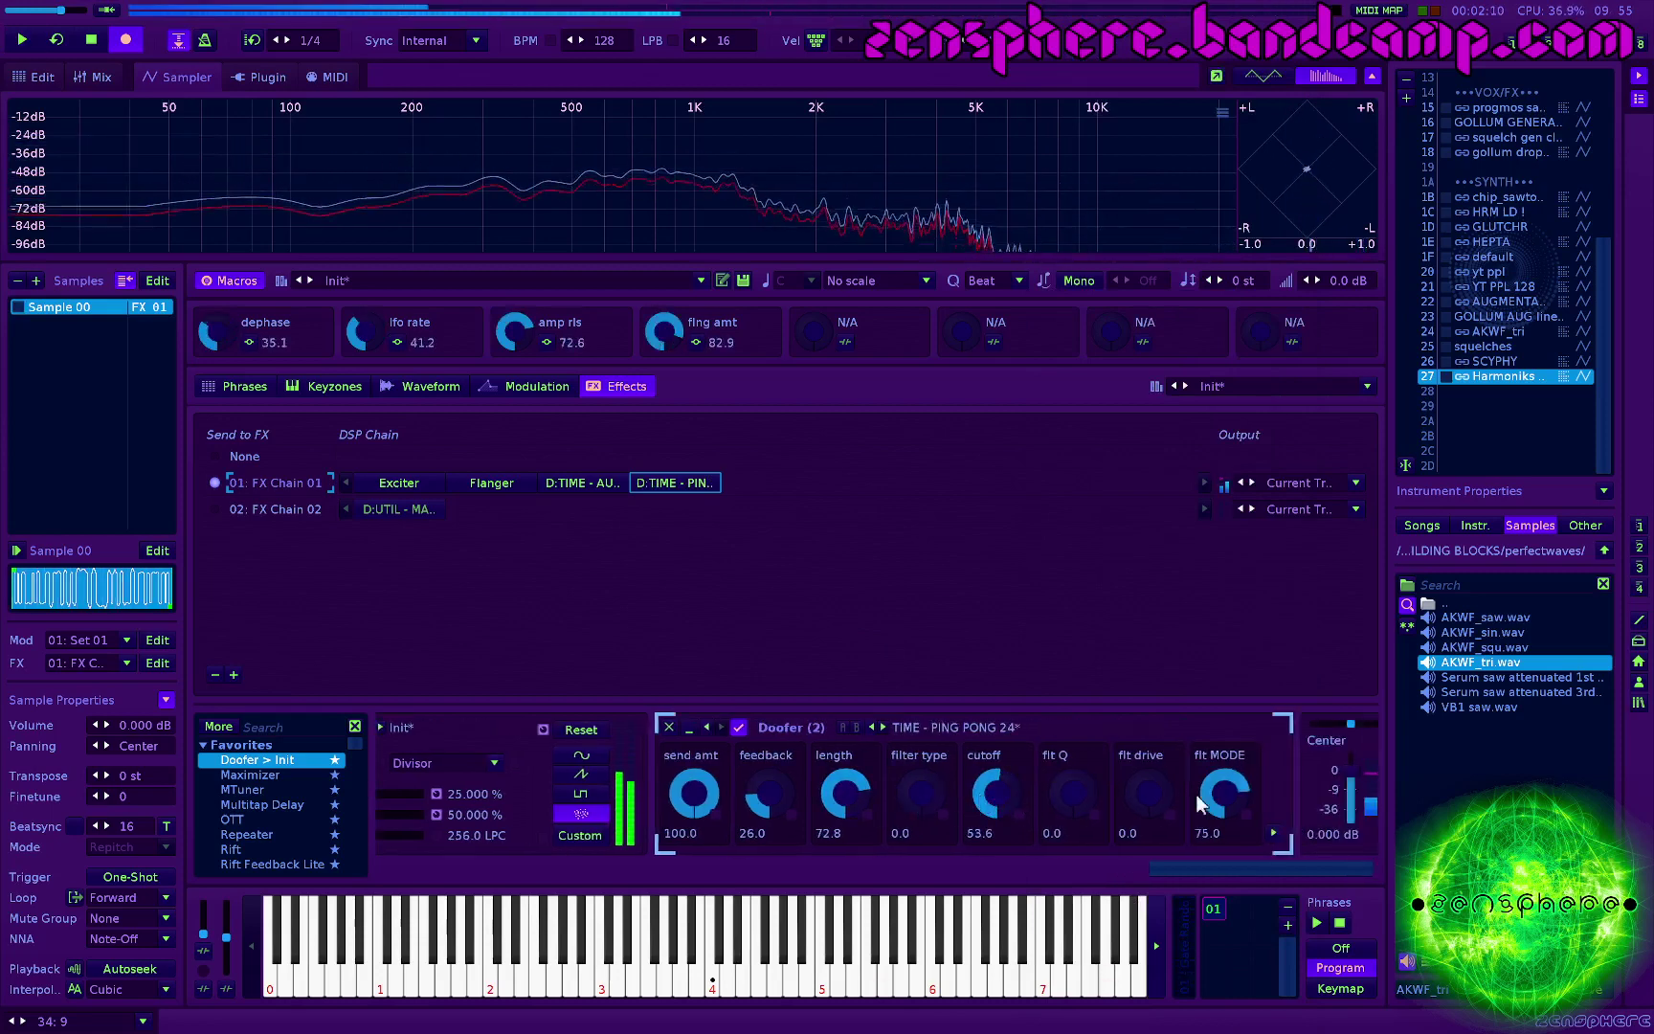
{"action": "left_click_drag", "start_coordinate": [1222, 794], "coordinate": [1222, 800]}
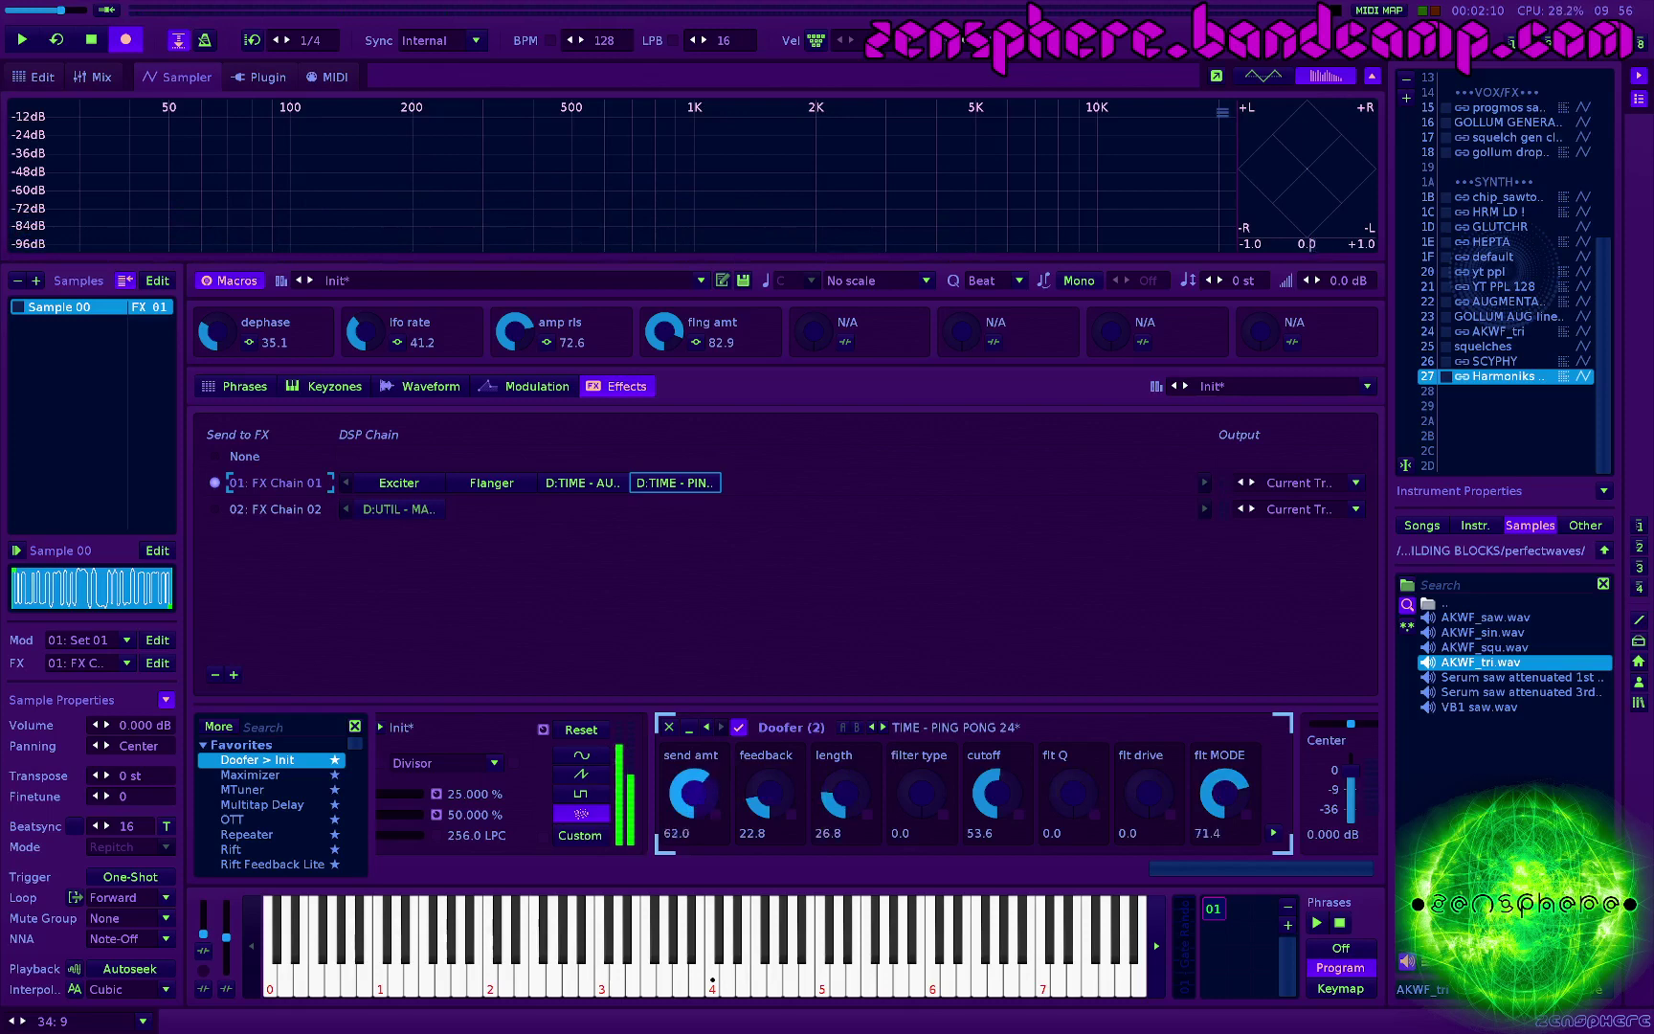
{"action": "key", "text": "space"}
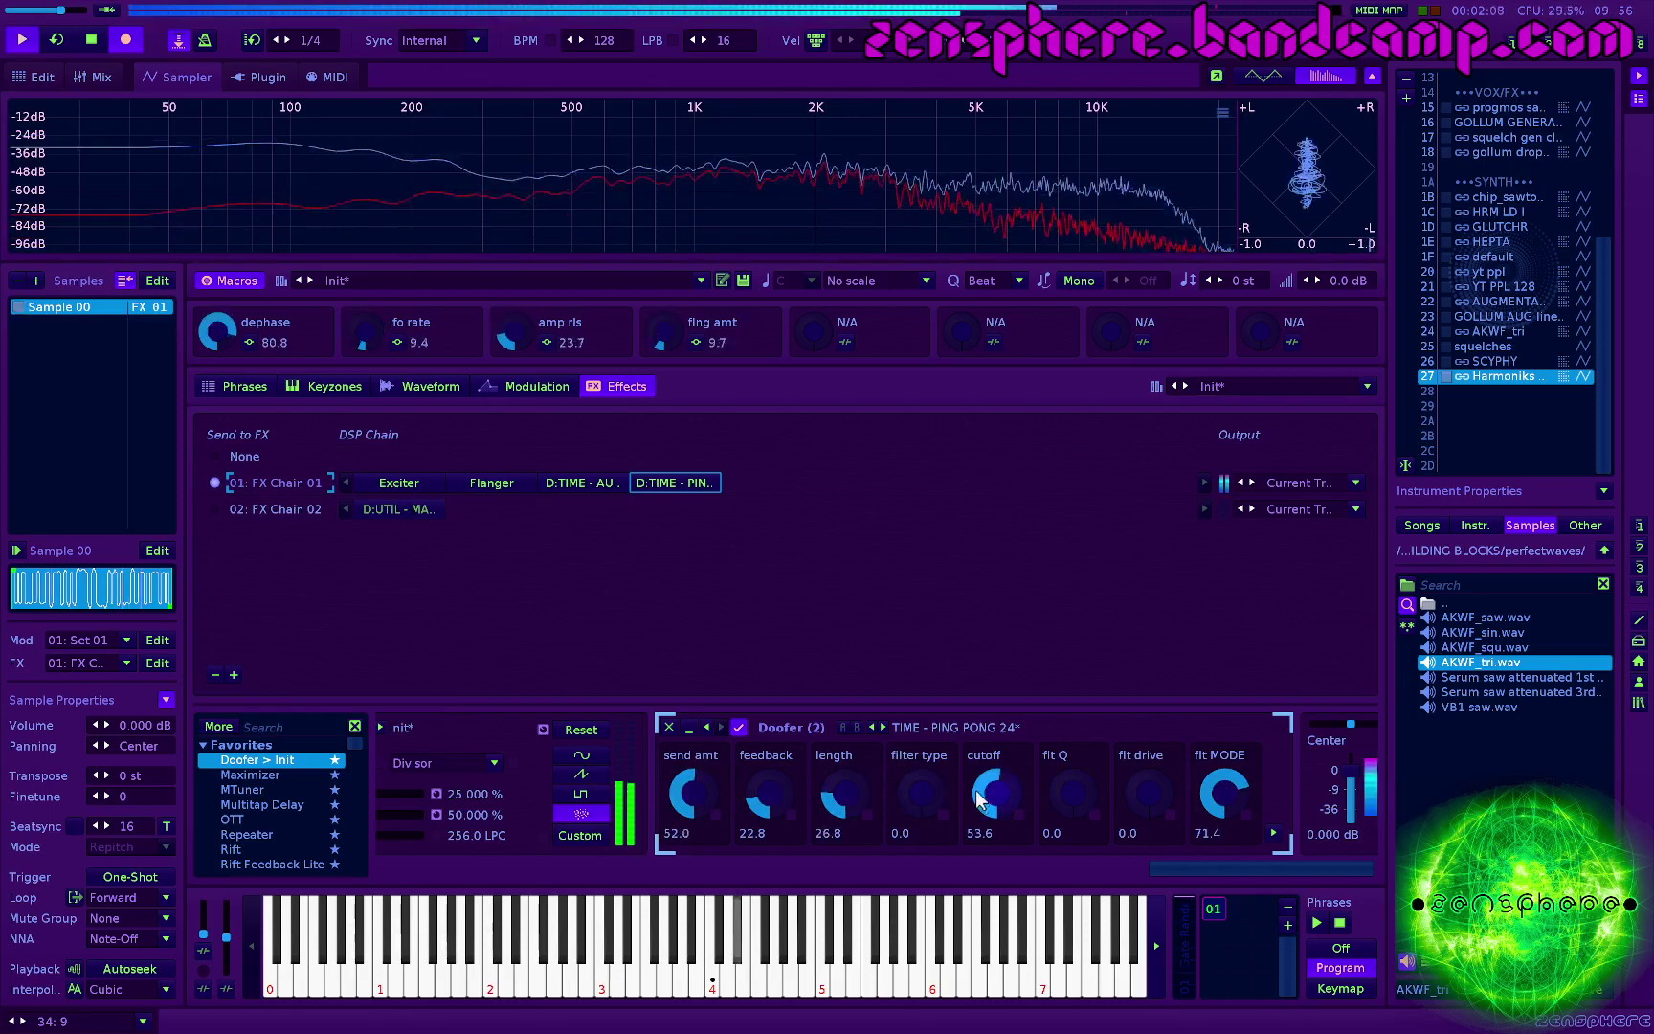
{"action": "key", "text": "space"}
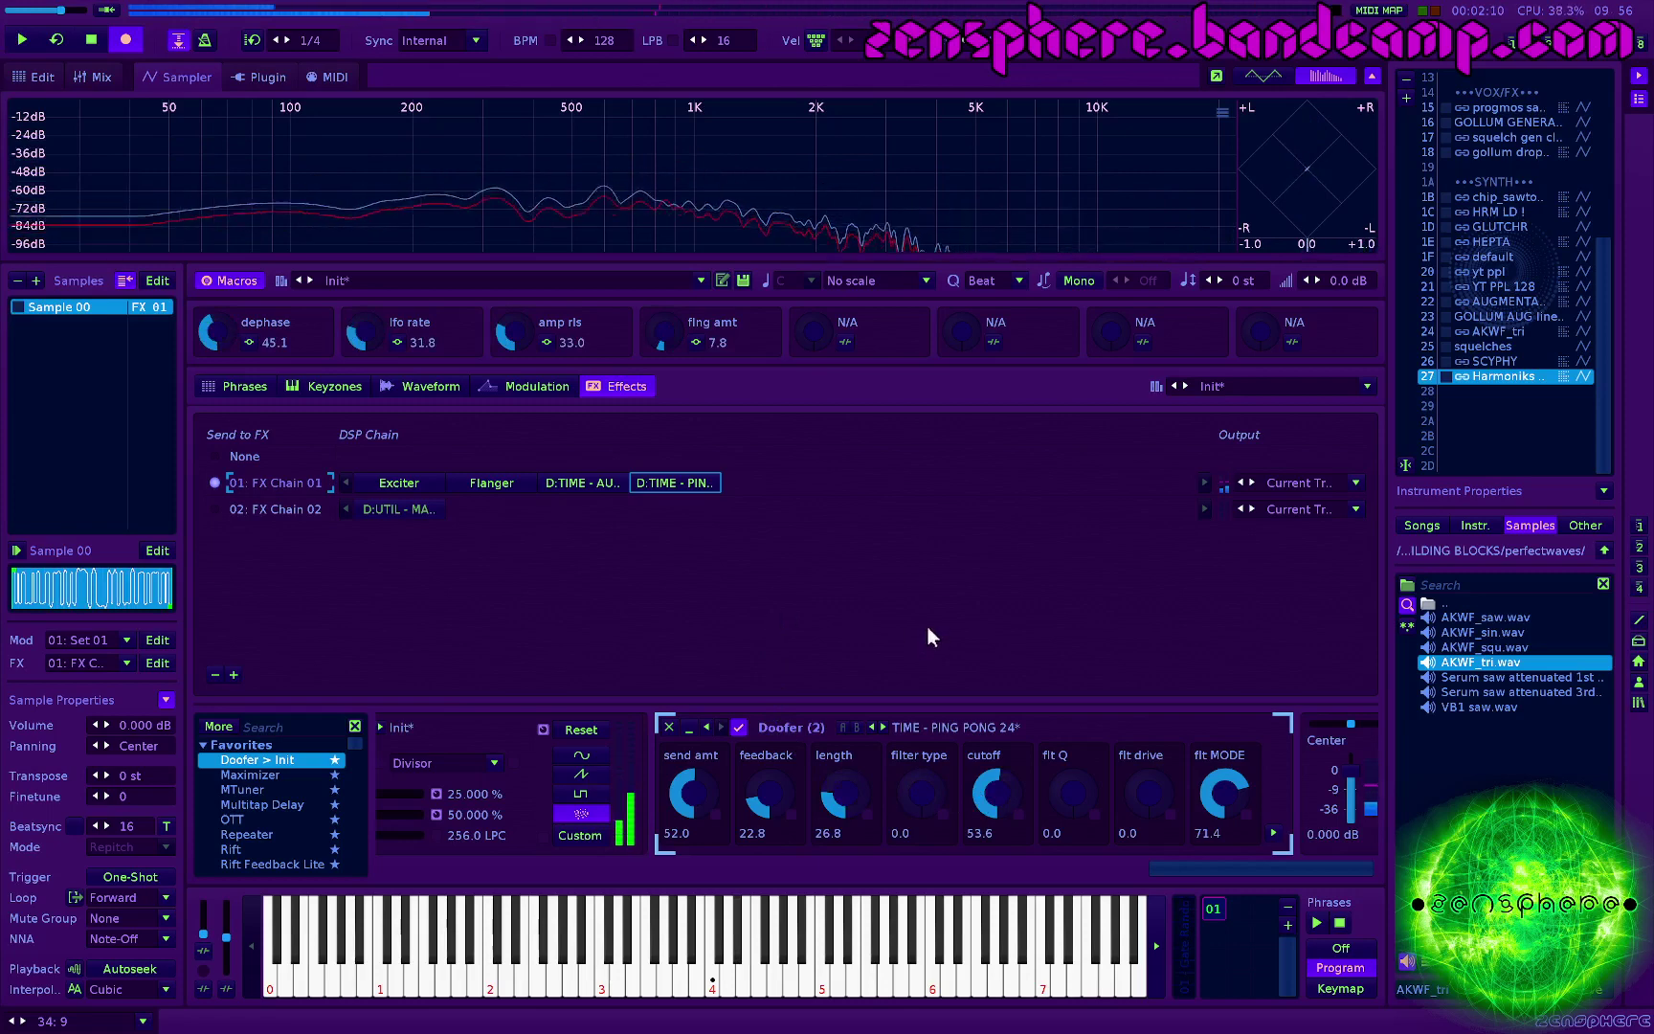
{"action": "key", "text": "space"}
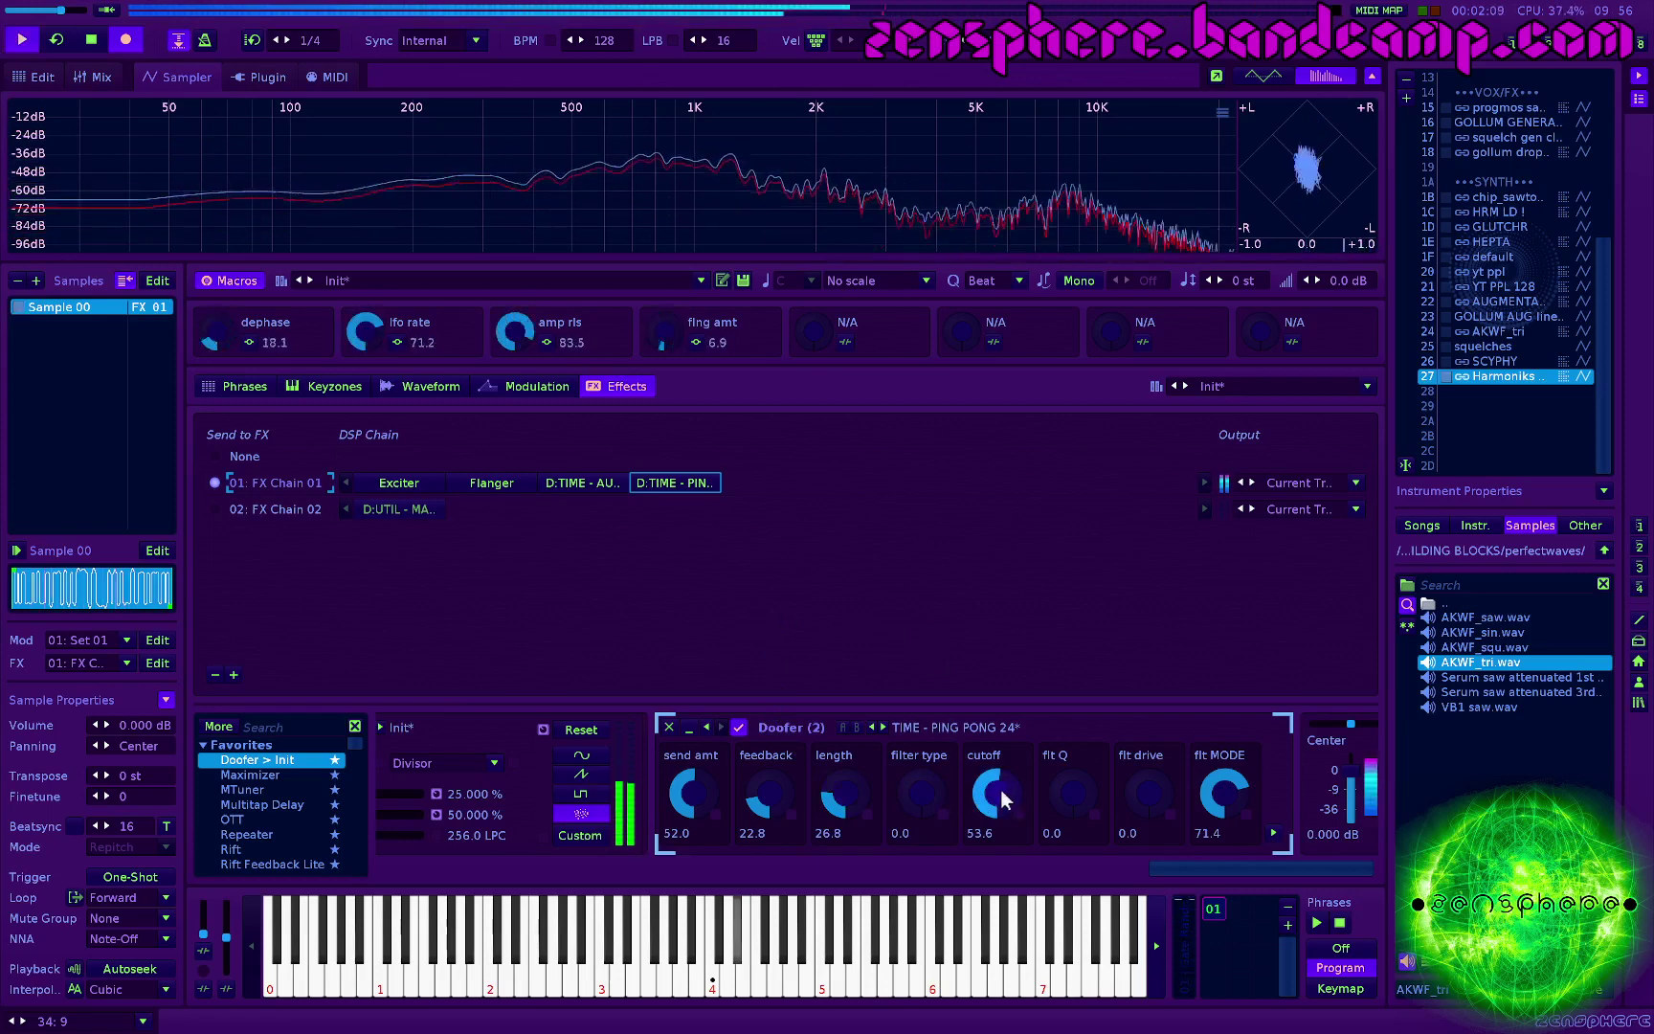
Step: Retune the delay filter: cutoff to 72.0, Q to 66.4, mode nudged down, drive lowered
{"action": "left_click_drag", "start_coordinate": [1001, 791], "coordinate": [1001, 814]}
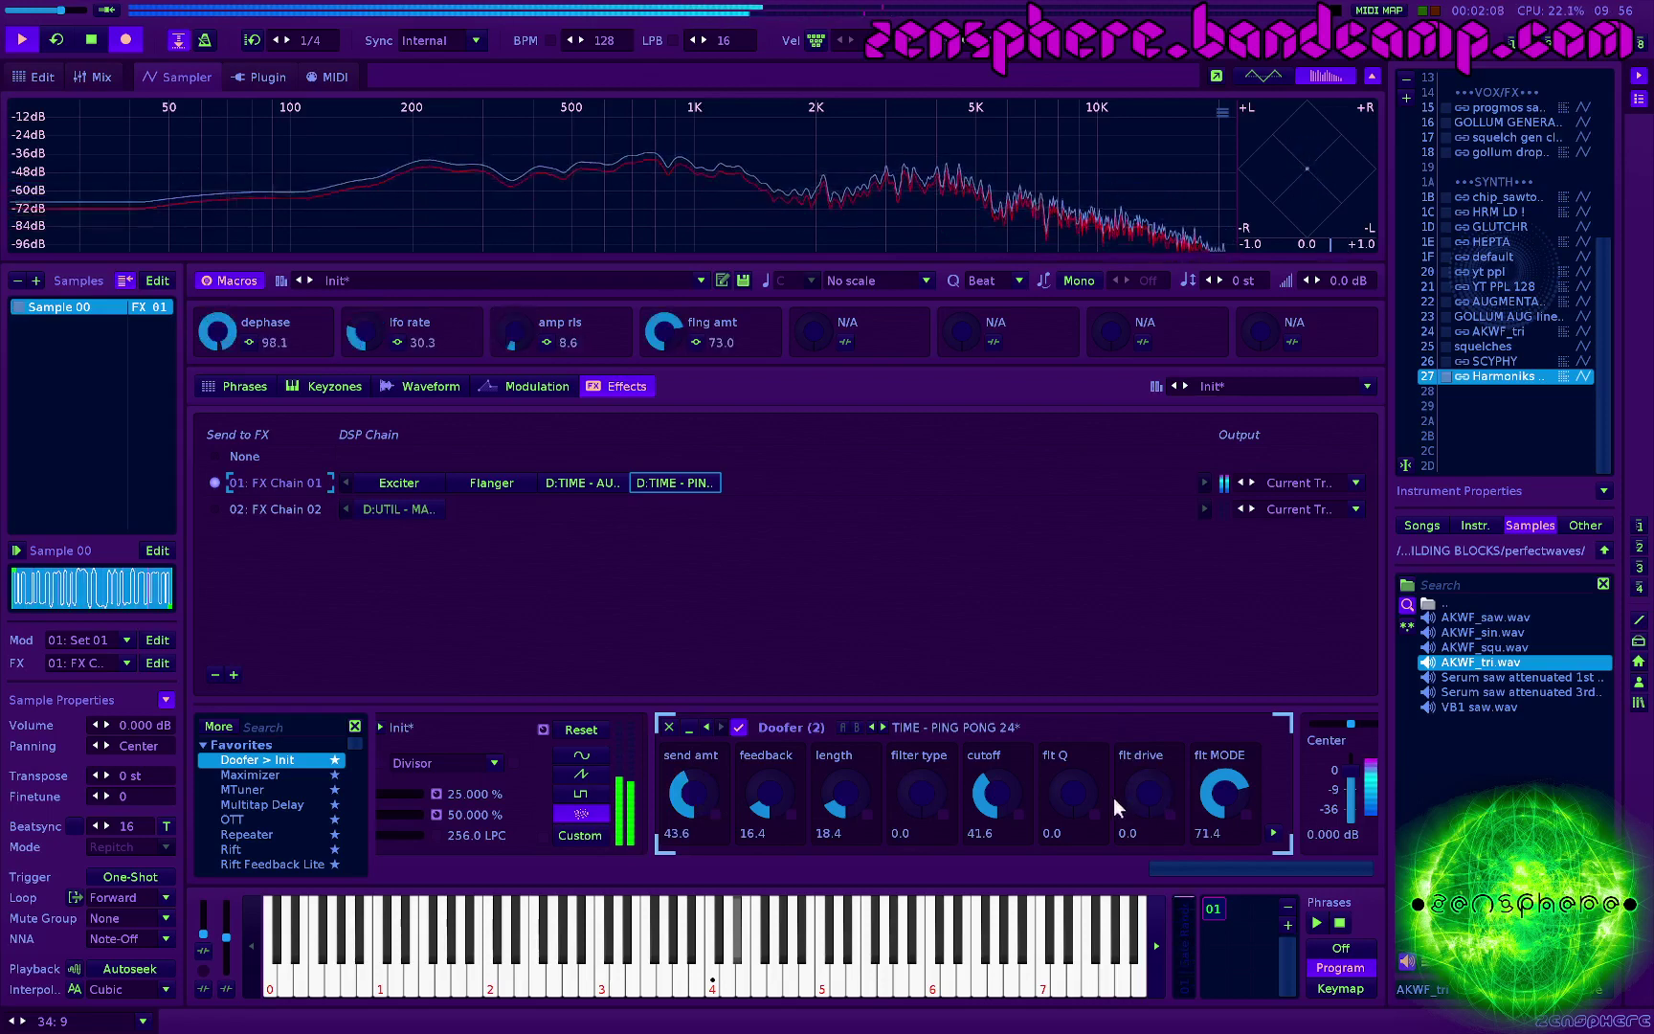
{"action": "left_click_drag", "start_coordinate": [1224, 793], "coordinate": [1224, 799]}
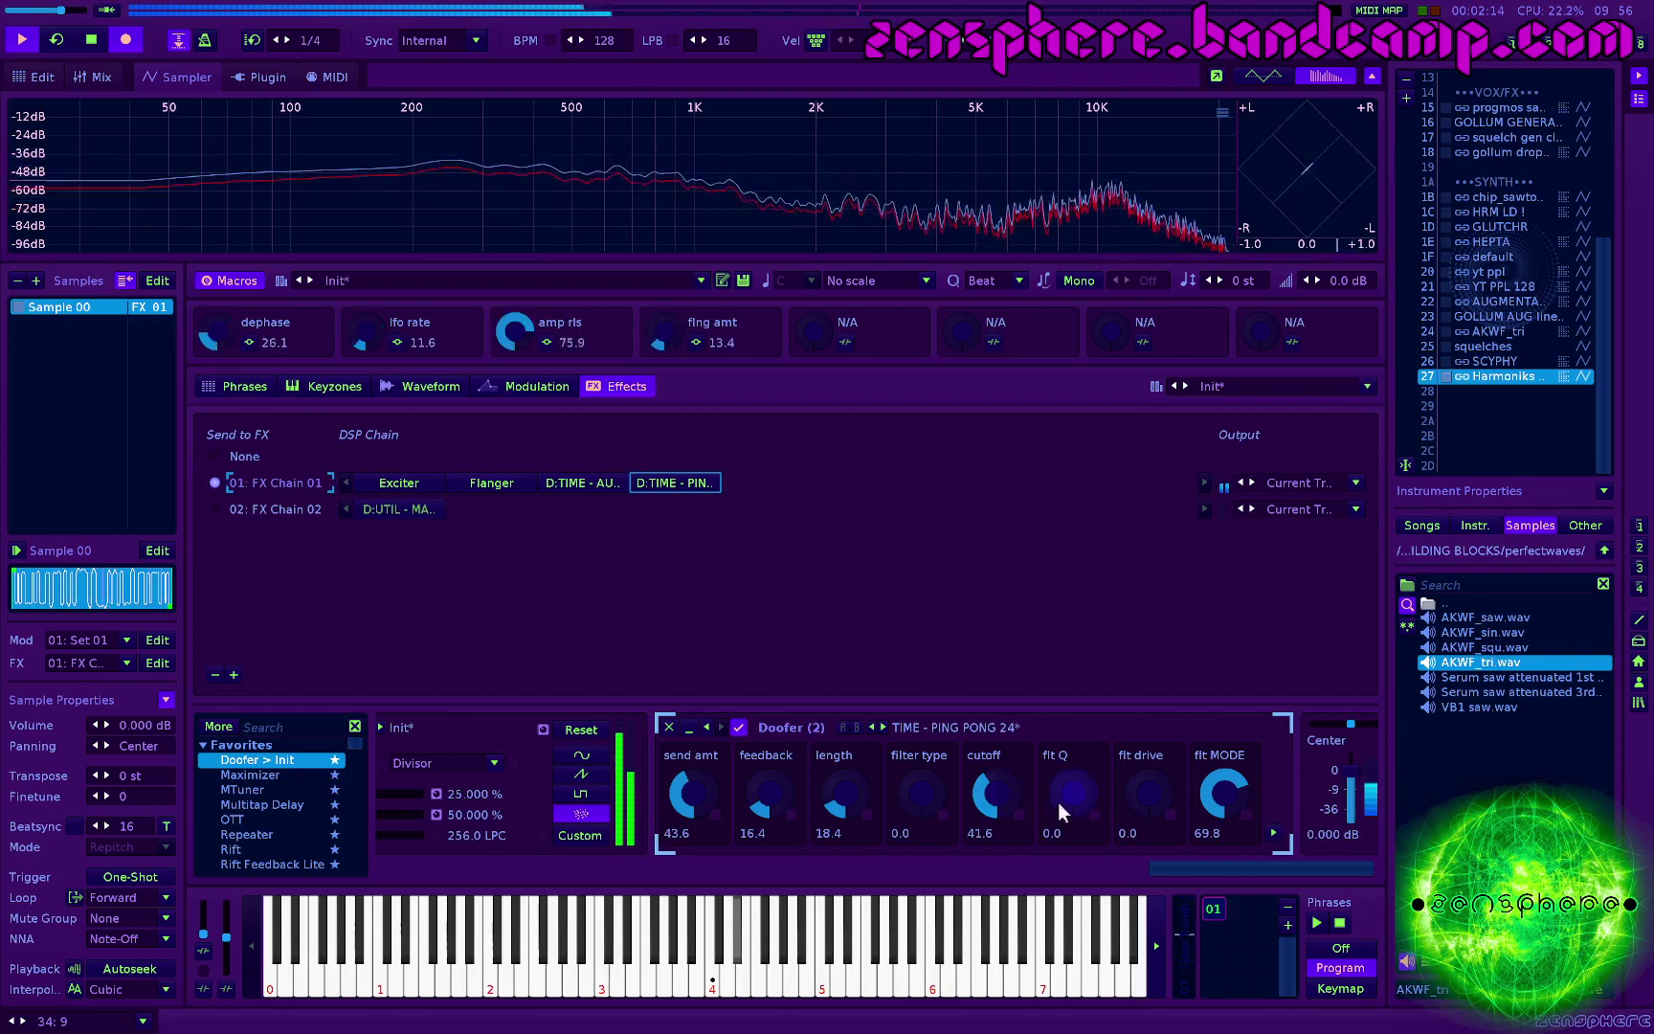
{"action": "left_click_drag", "start_coordinate": [1060, 802], "coordinate": [1060, 737]}
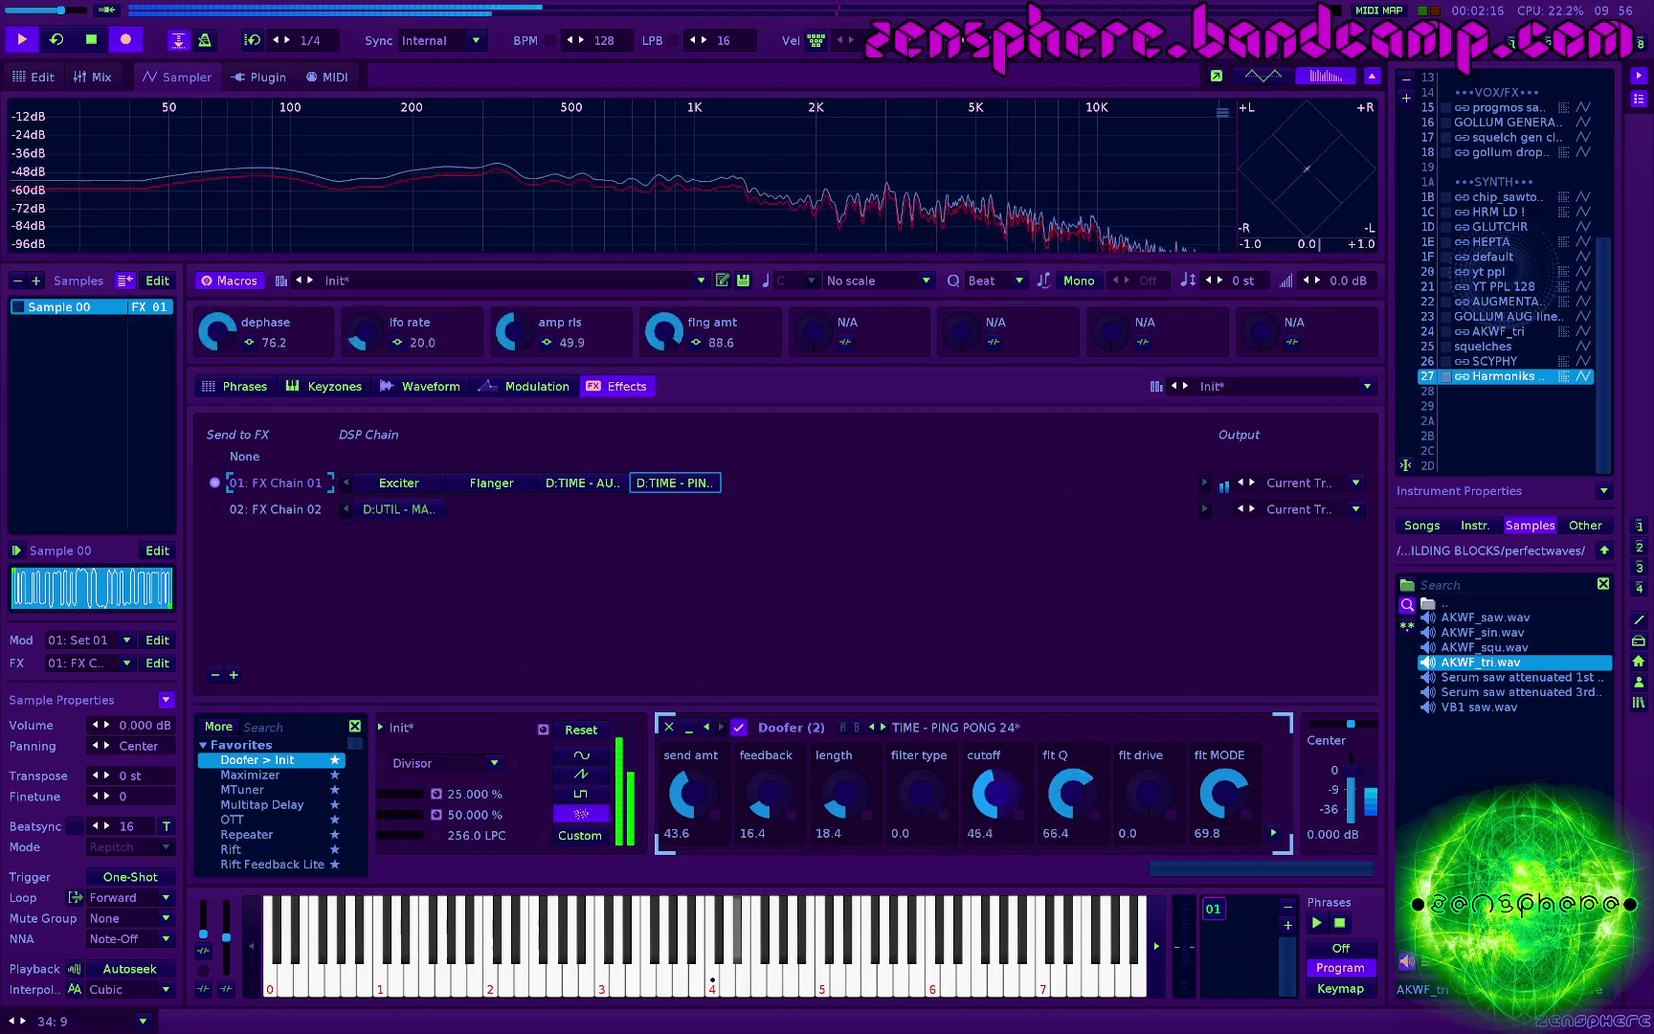
{"action": "left_click_drag", "start_coordinate": [1027, 802], "coordinate": [1027, 772]}
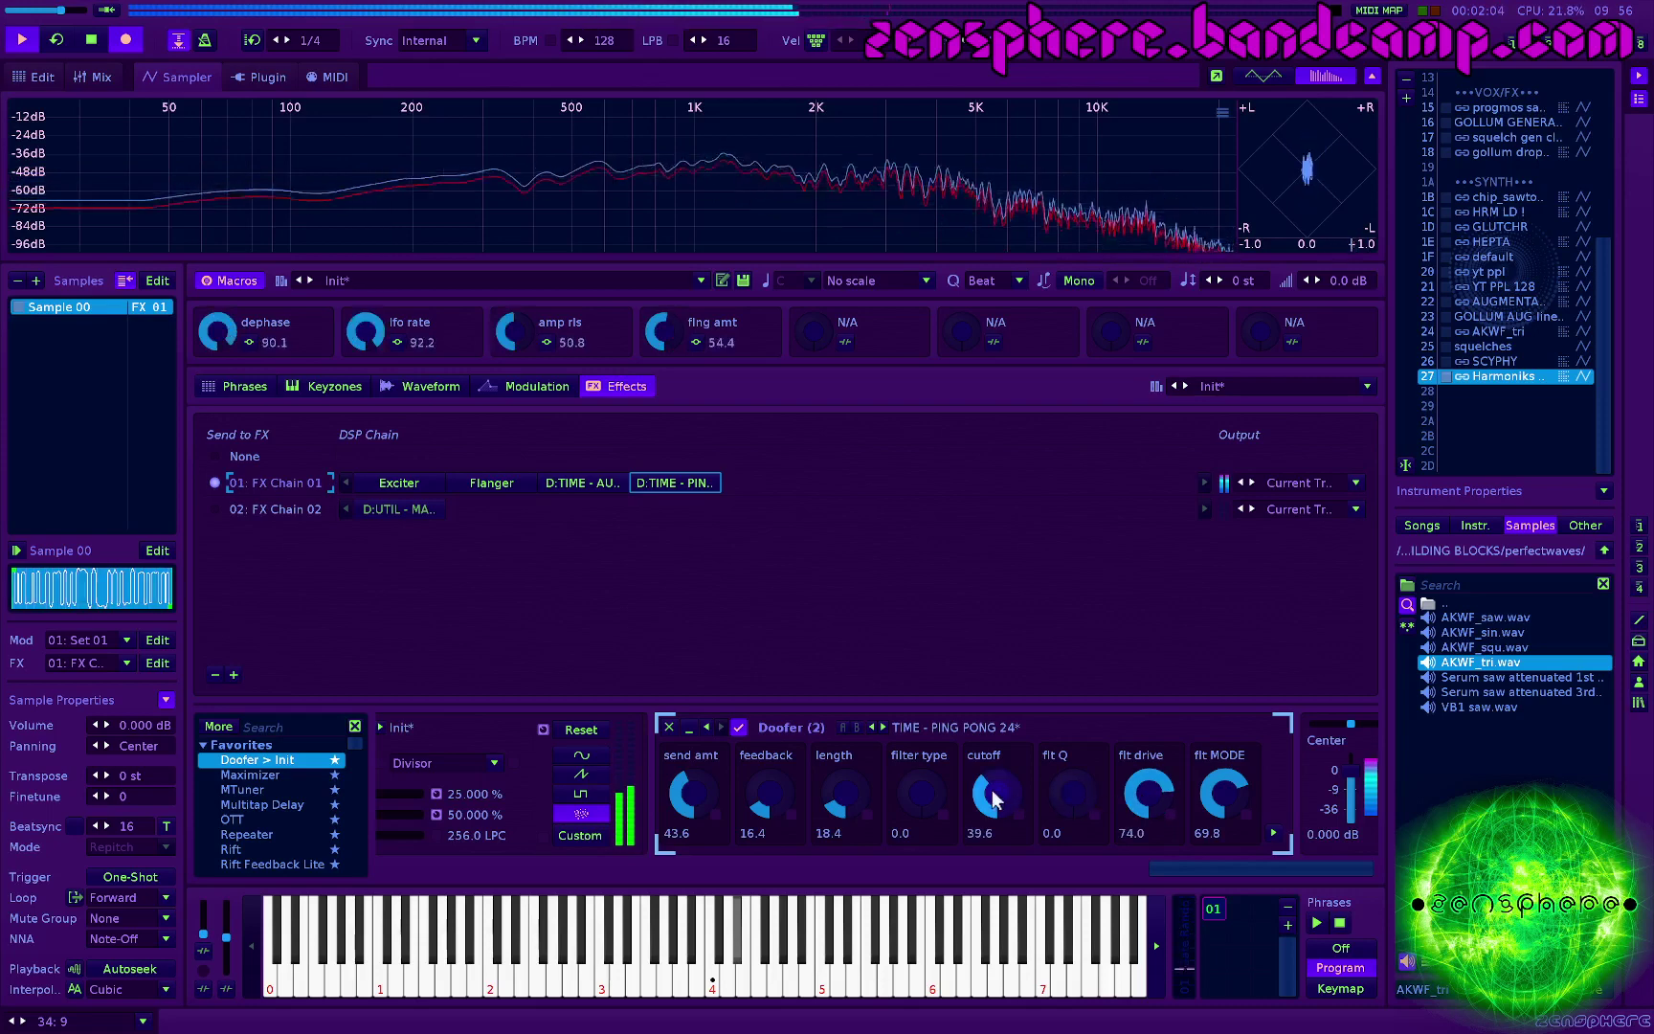
{"action": "left_click_drag", "start_coordinate": [1159, 788], "coordinate": [1159, 806]}
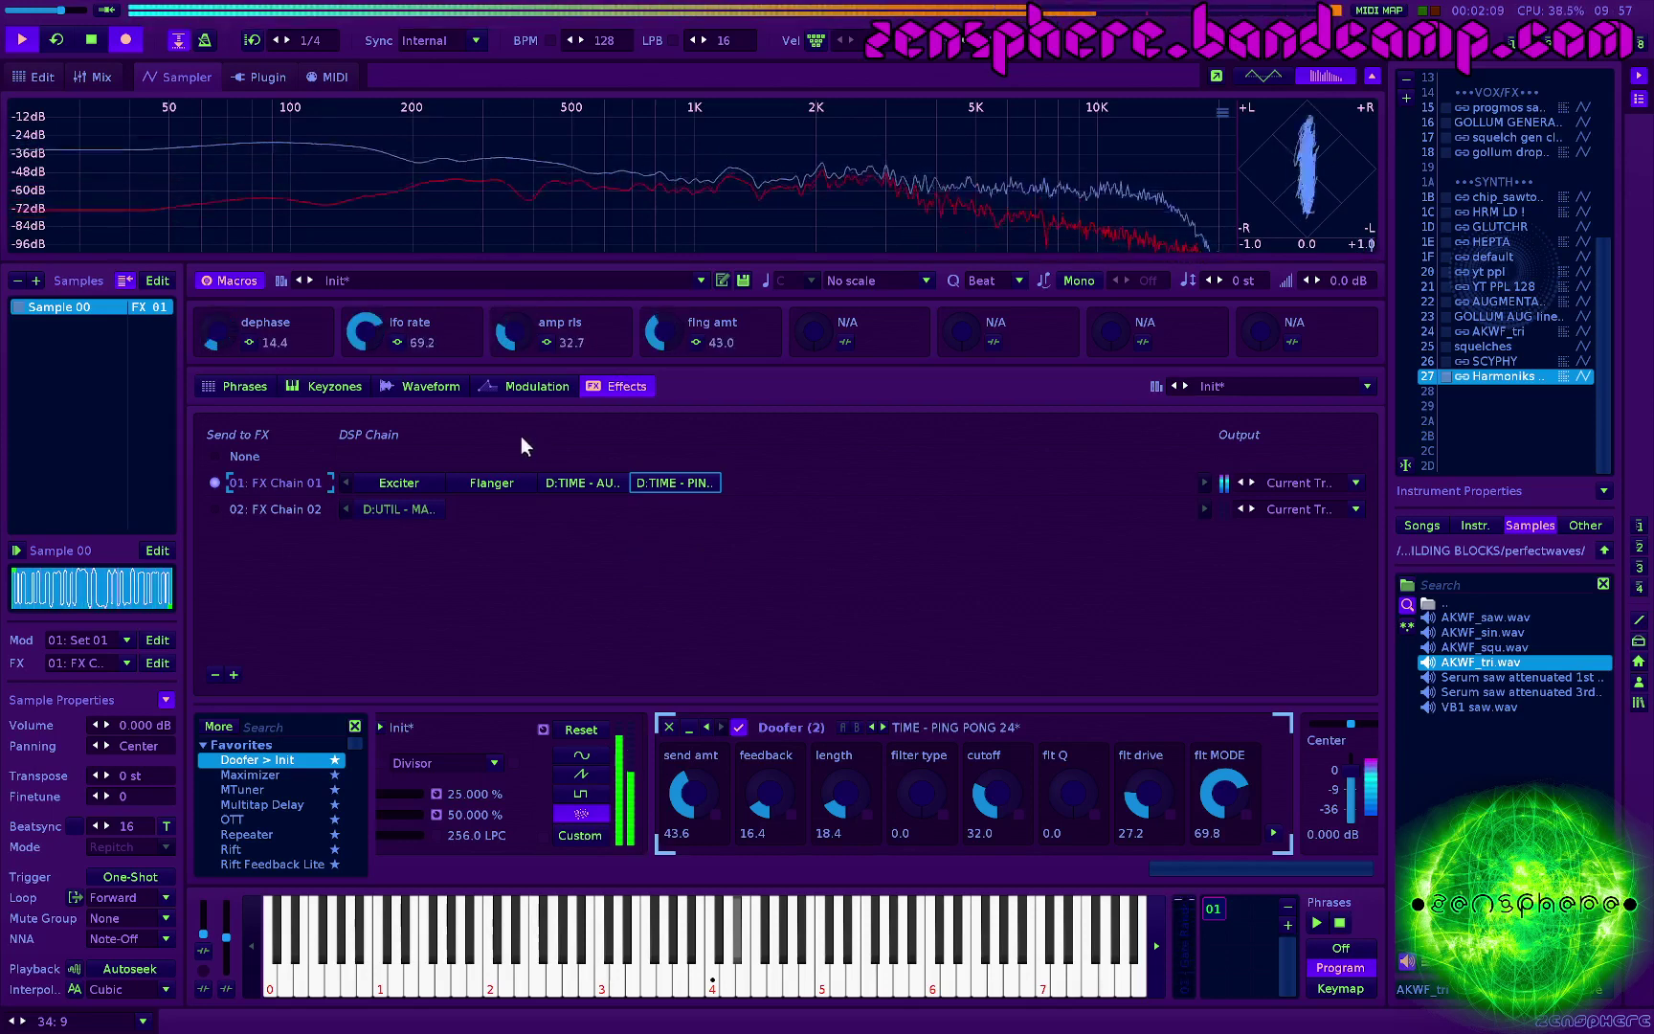
Step: Insert a Compressor into FX Chain 01 near the autorepeater and audition it
{"action": "left_click", "coordinate": [564, 482]}
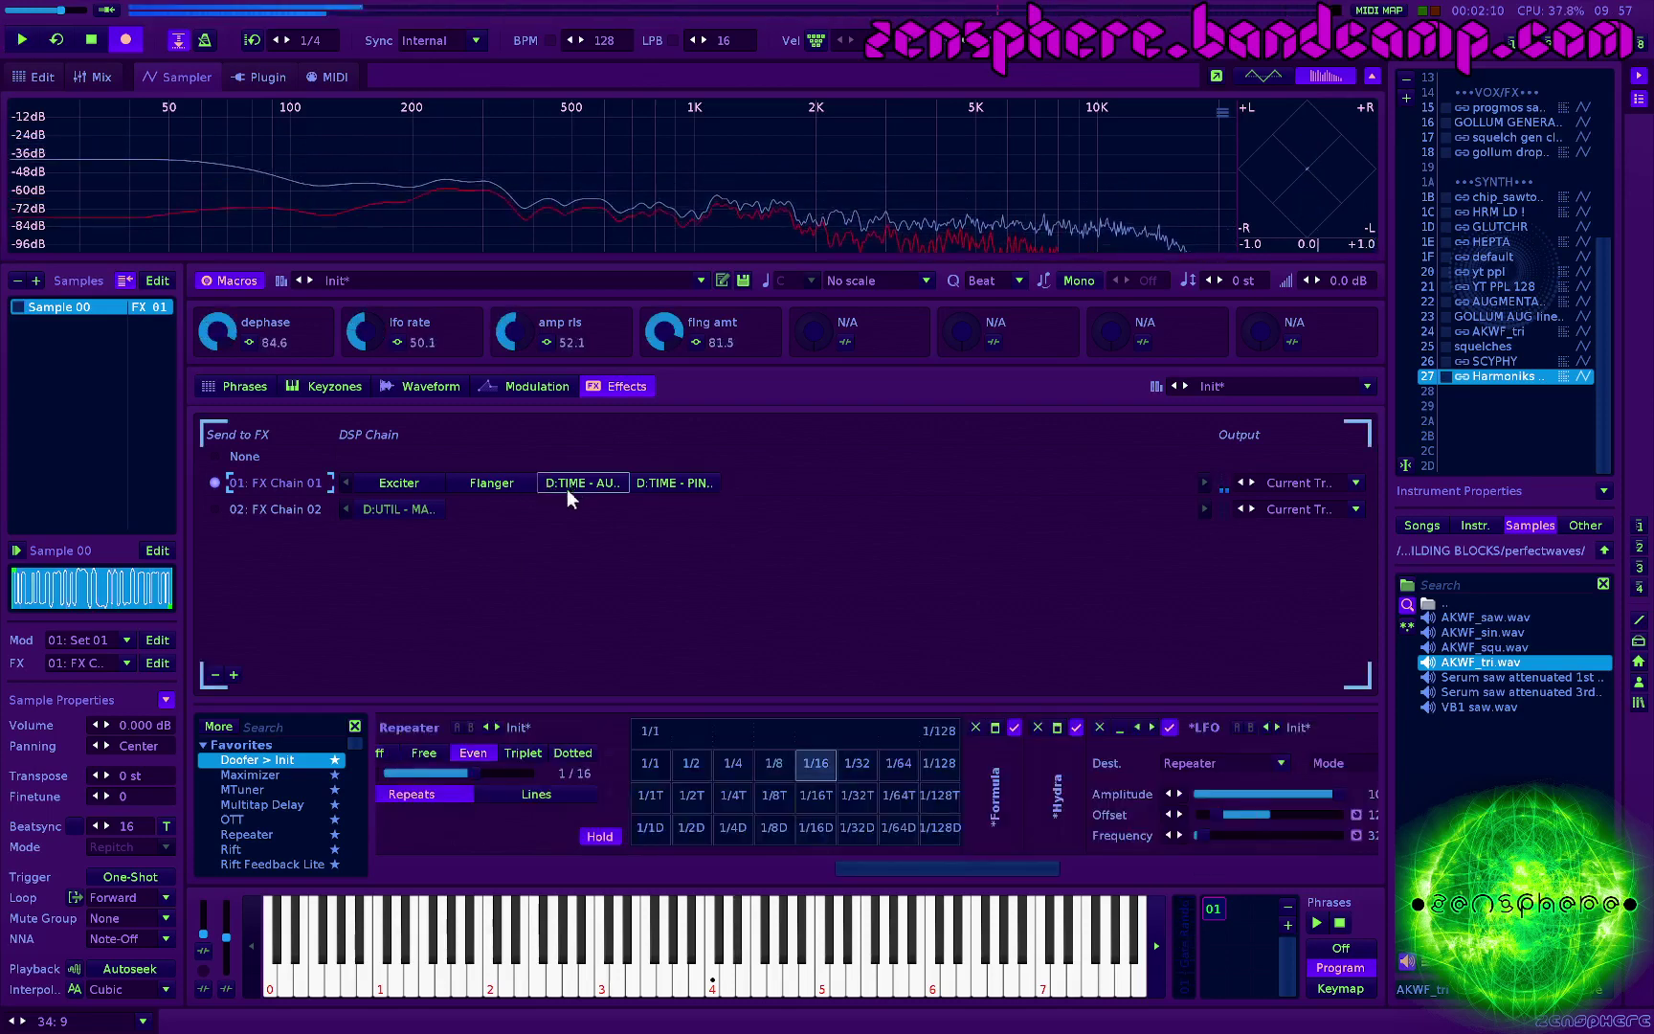
{"action": "scroll", "coordinate": [278, 802], "scroll_direction": "down", "scroll_amount": 2}
{"action": "scroll", "coordinate": [259, 801], "scroll_direction": "up", "scroll_amount": 10}
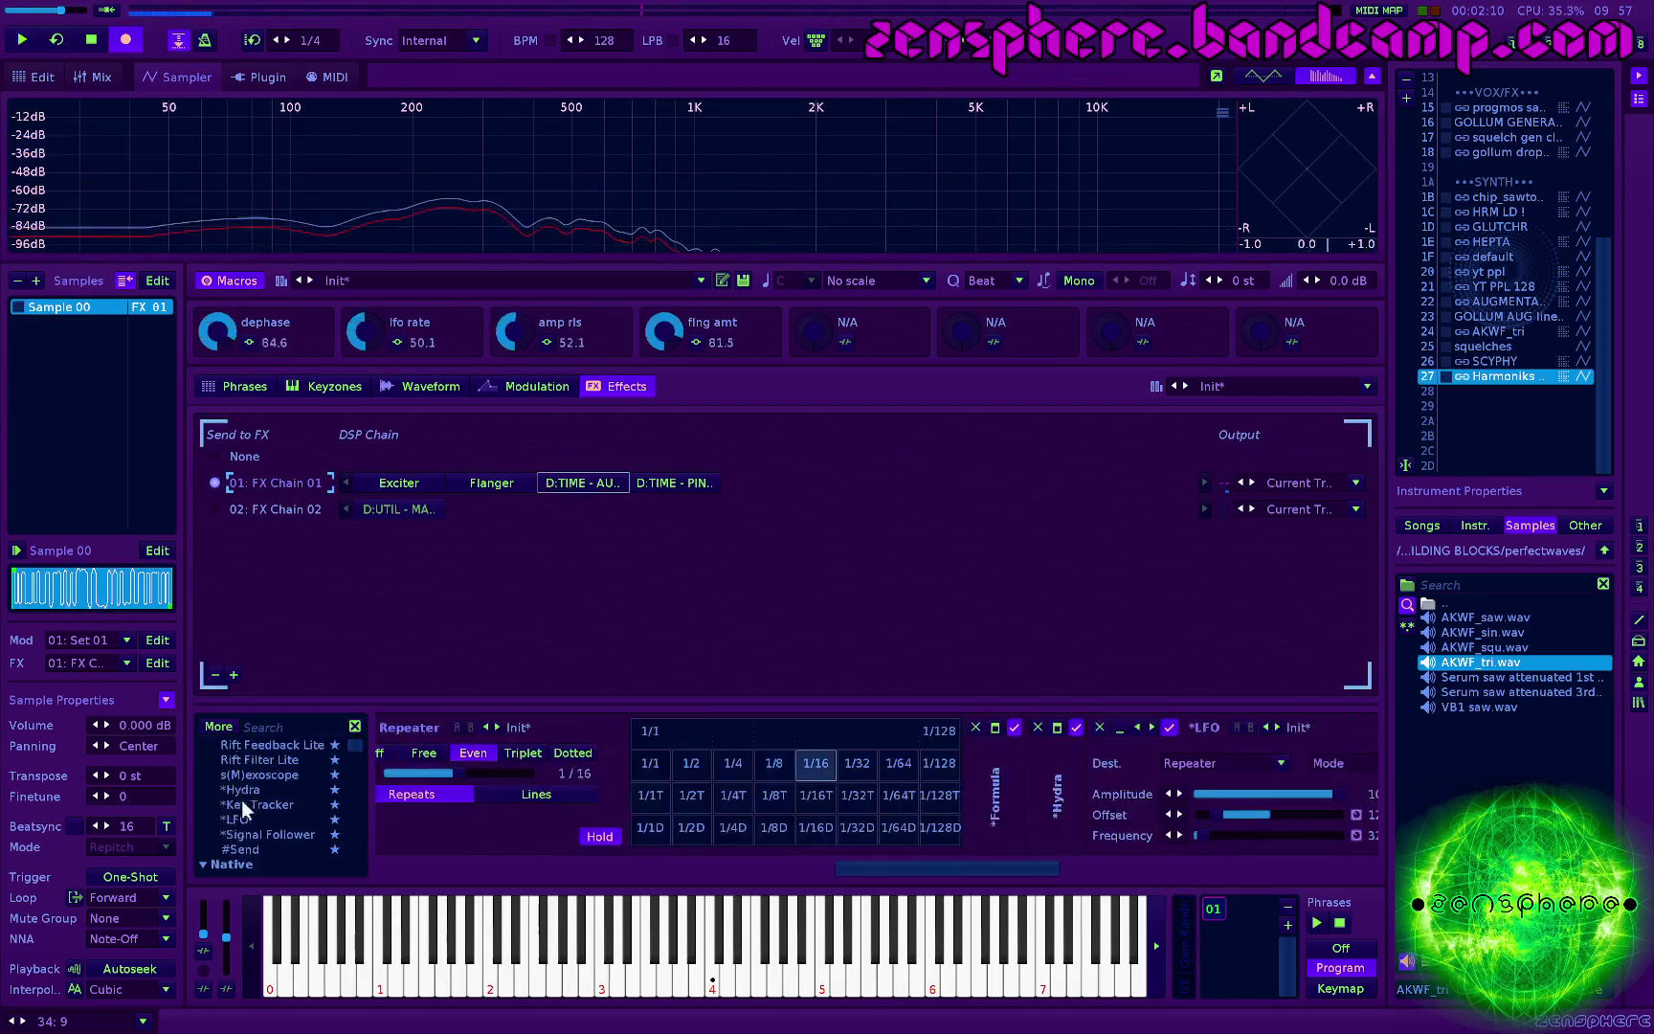
{"action": "scroll", "coordinate": [263, 806], "scroll_direction": "down", "scroll_amount": 3}
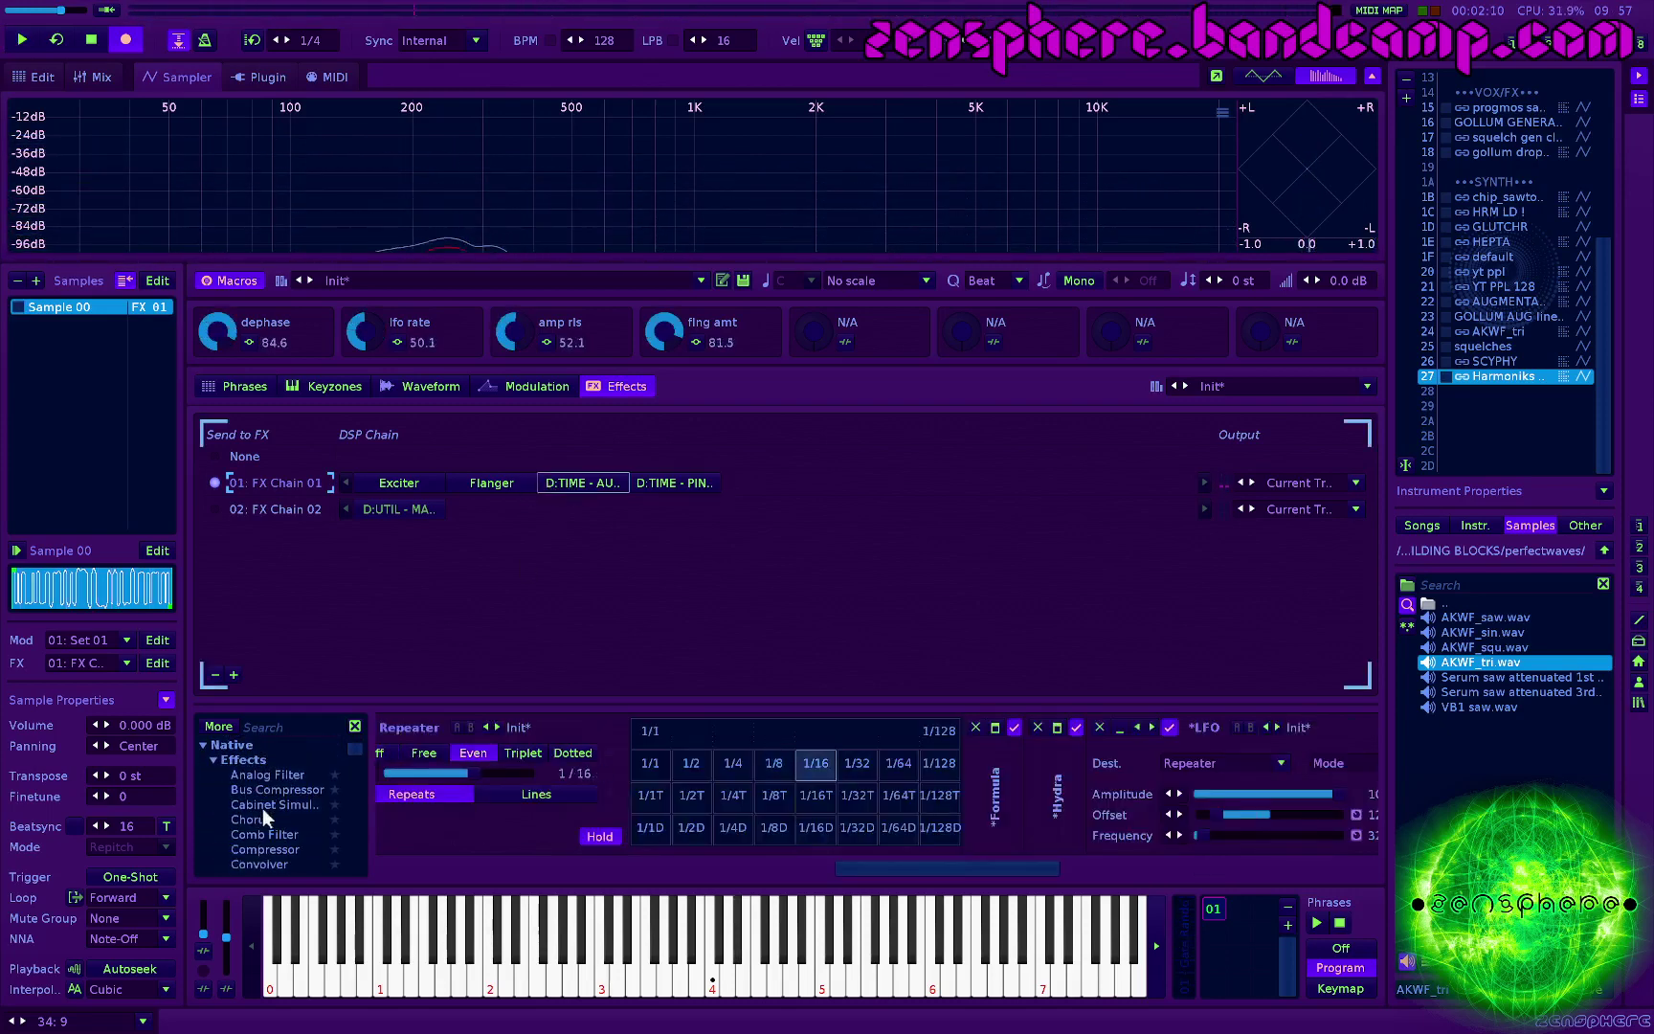
{"action": "left_click_drag", "start_coordinate": [263, 818], "coordinate": [612, 480]}
{"action": "key", "text": "space"}
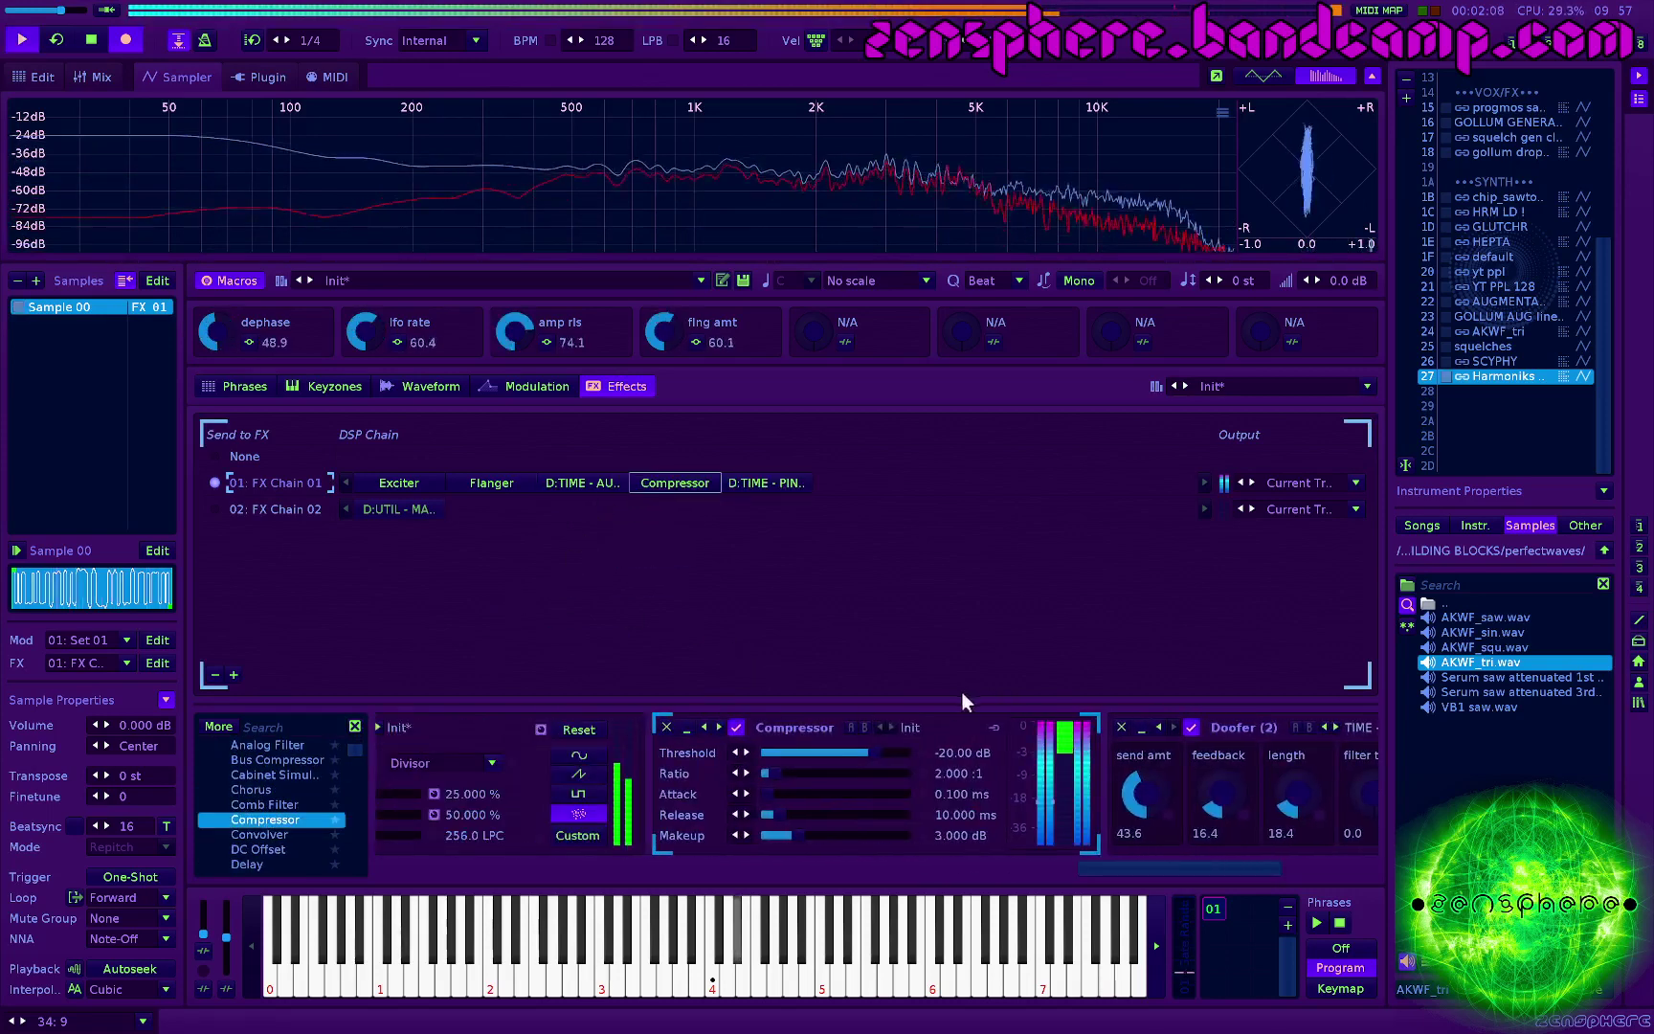
{"action": "key", "text": "space"}
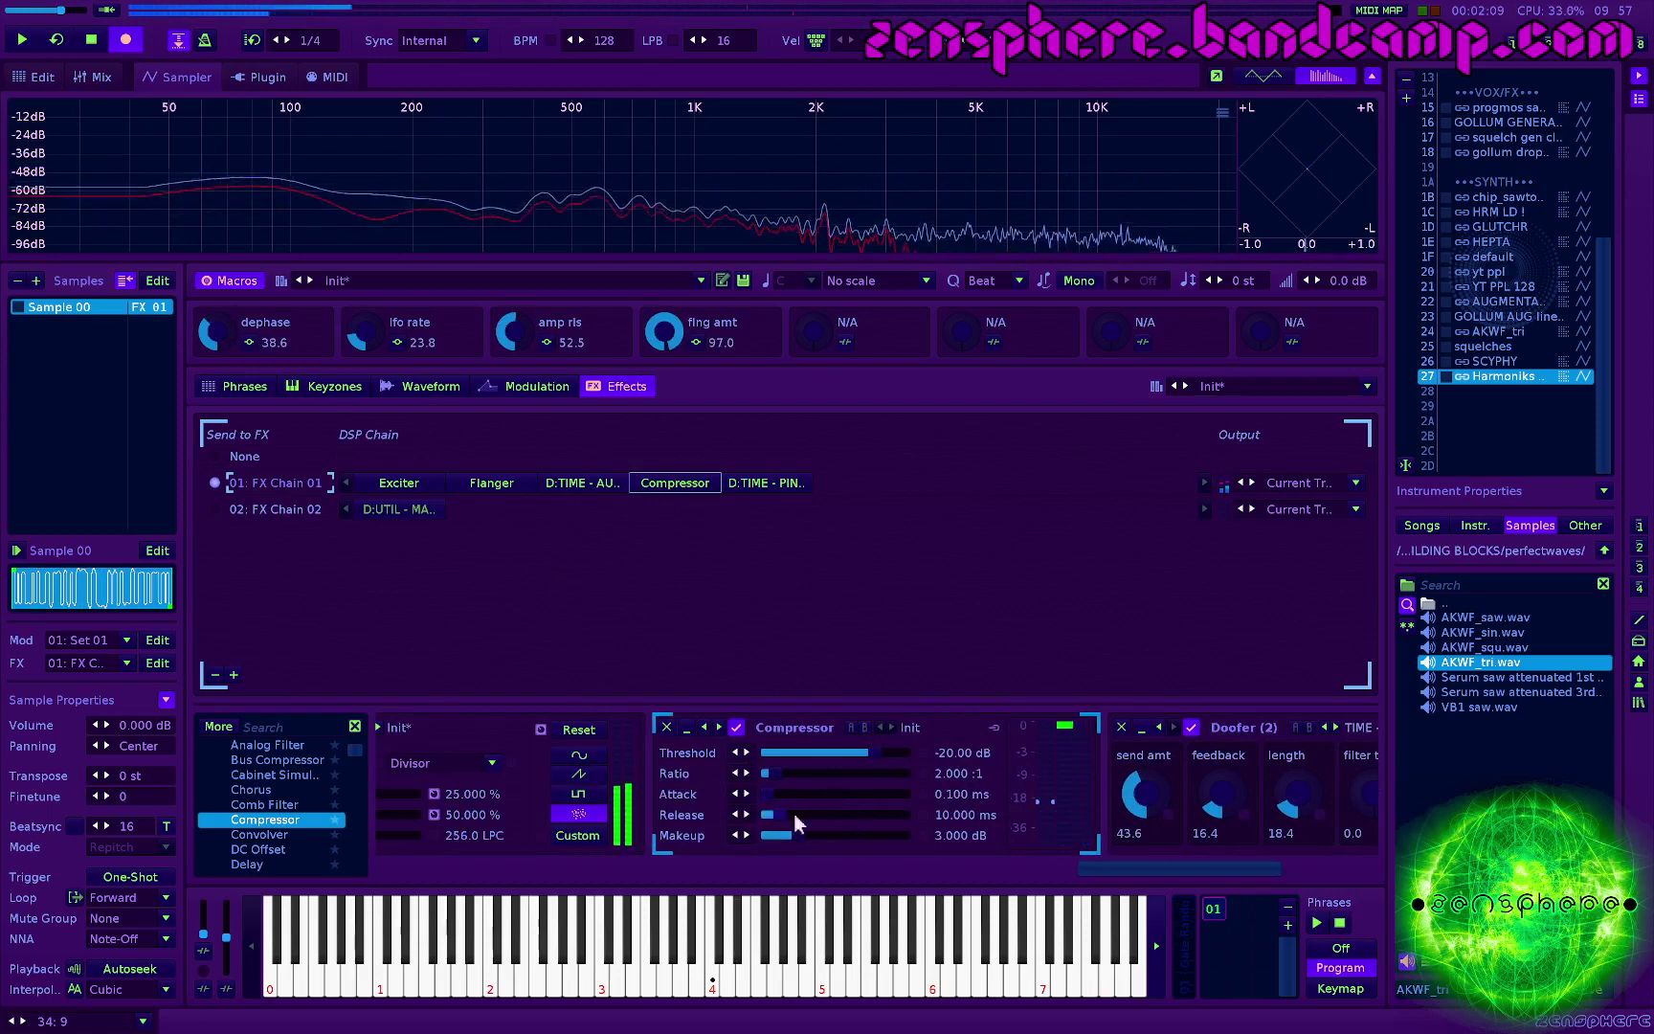
Step: Adjust the FX Chain 01 volume and set the Compressor to -12 dB threshold, 12.1:1 ratio
{"action": "scroll", "coordinate": [632, 848], "scroll_direction": "up", "scroll_amount": 5}
{"action": "scroll", "coordinate": [625, 842], "scroll_direction": "up", "scroll_amount": 6}
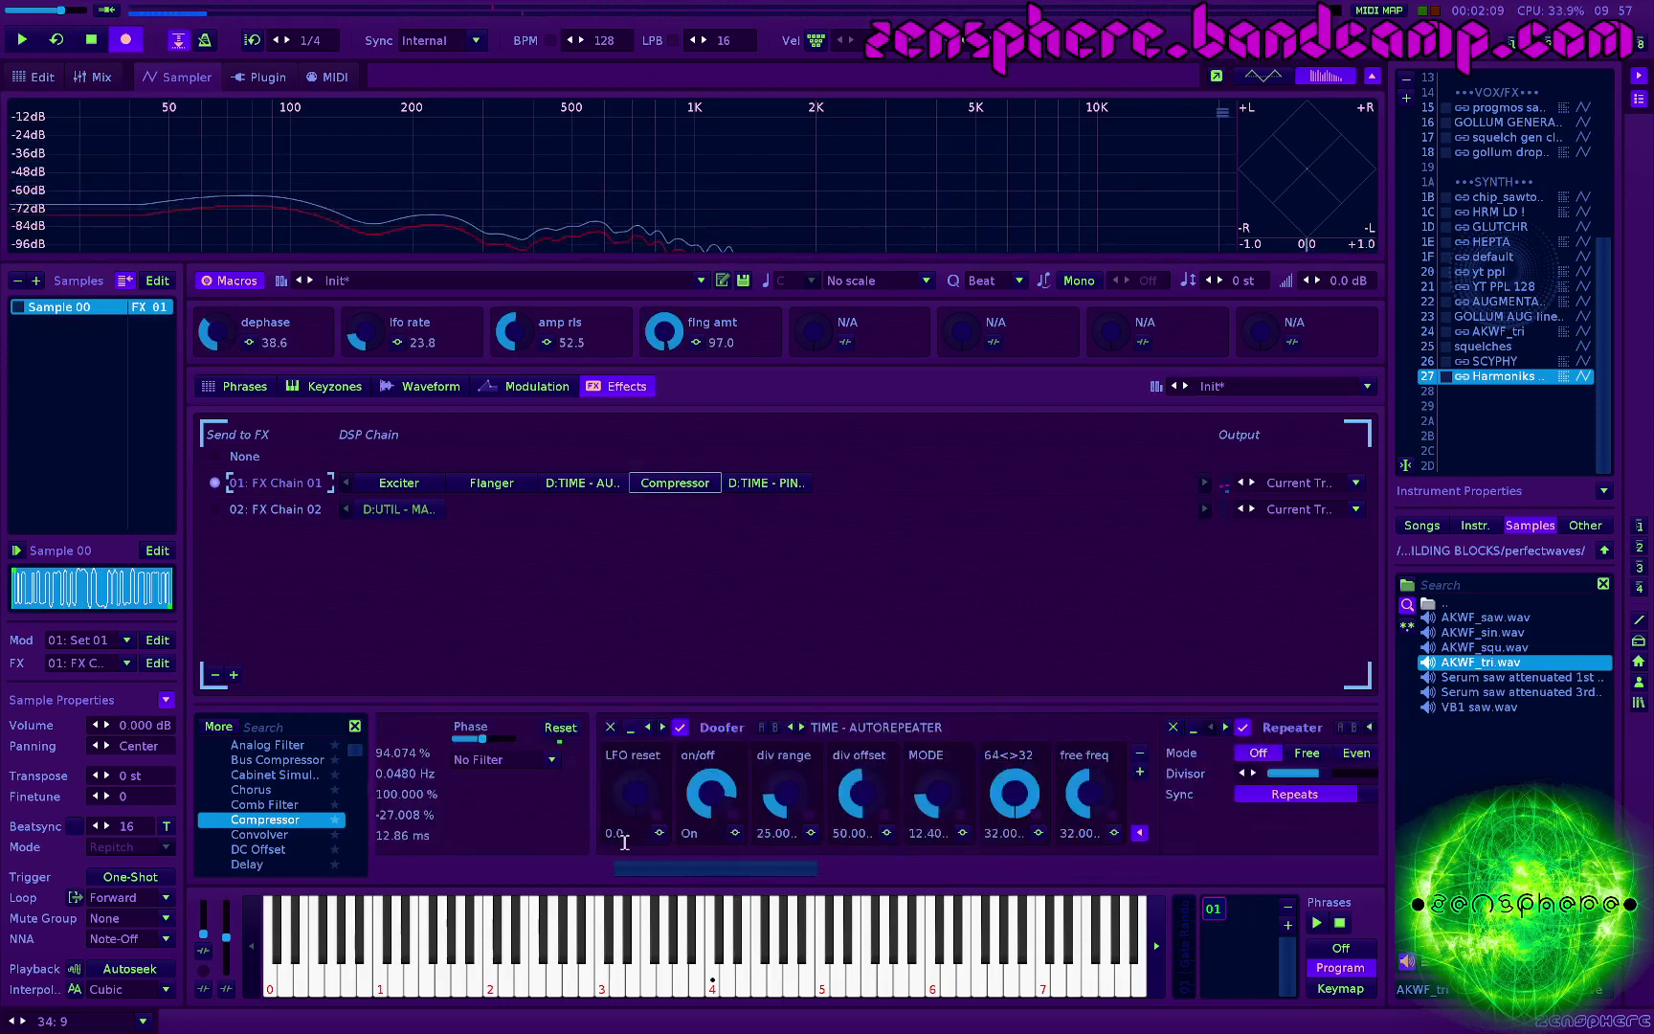
{"action": "scroll", "coordinate": [617, 830], "scroll_direction": "up", "scroll_amount": 5}
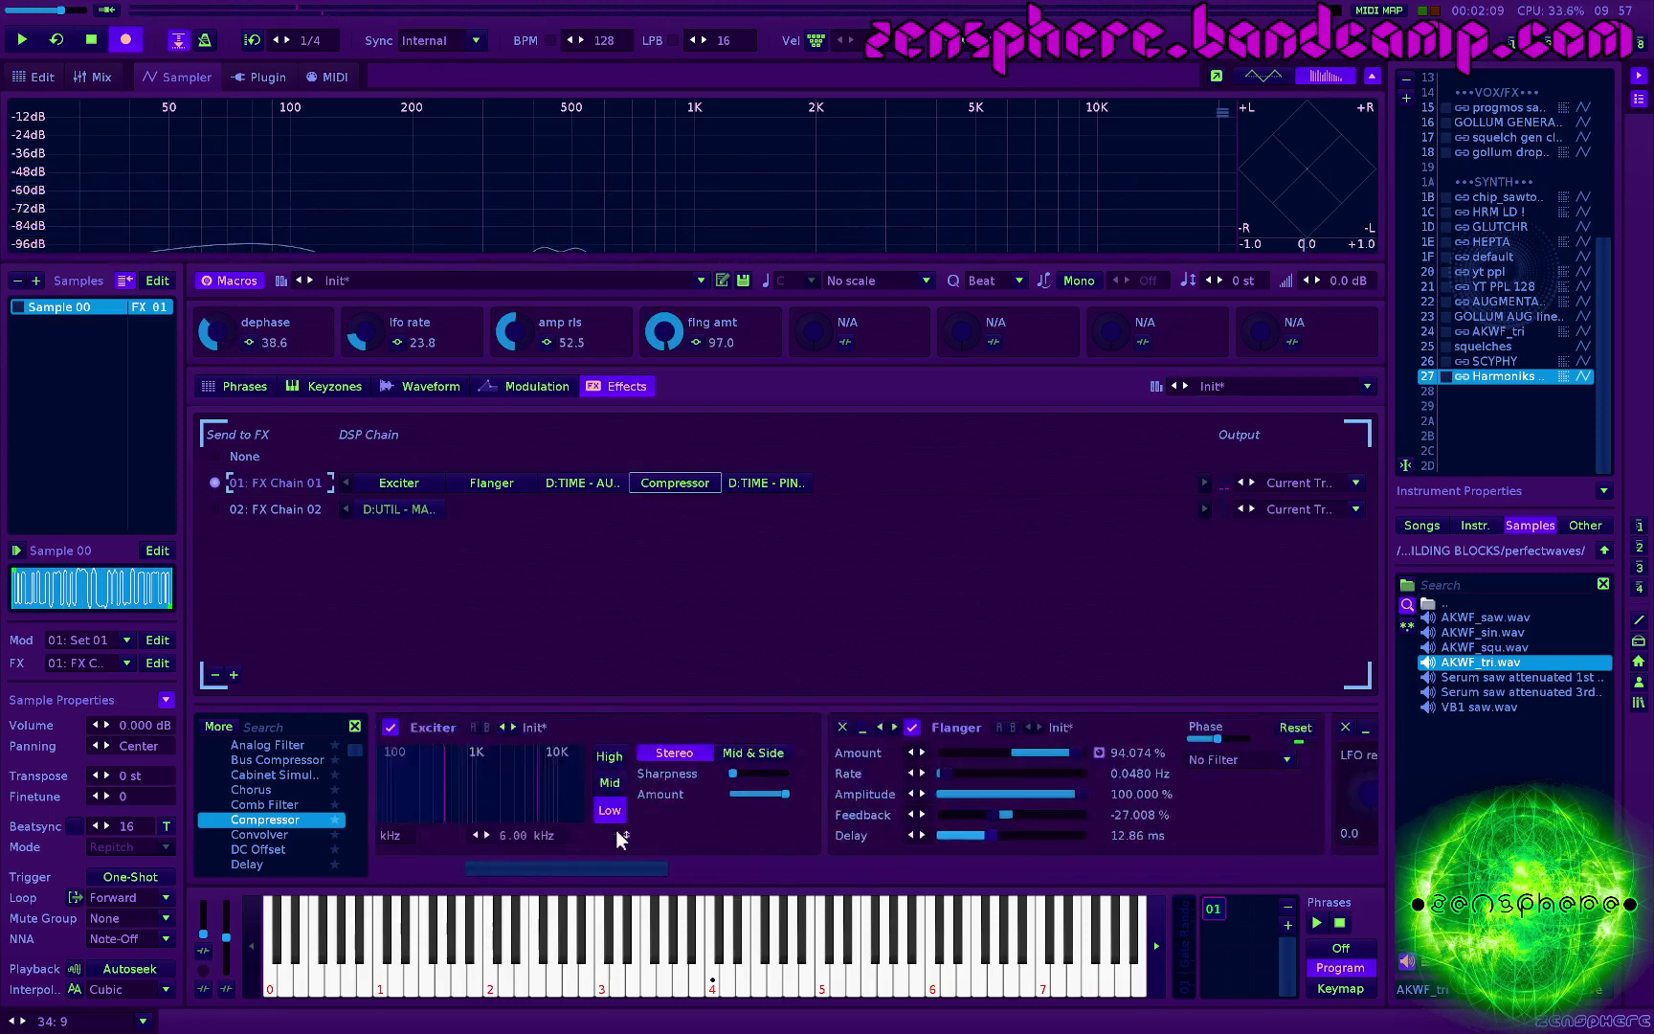
{"action": "double_click", "coordinate": [673, 813]}
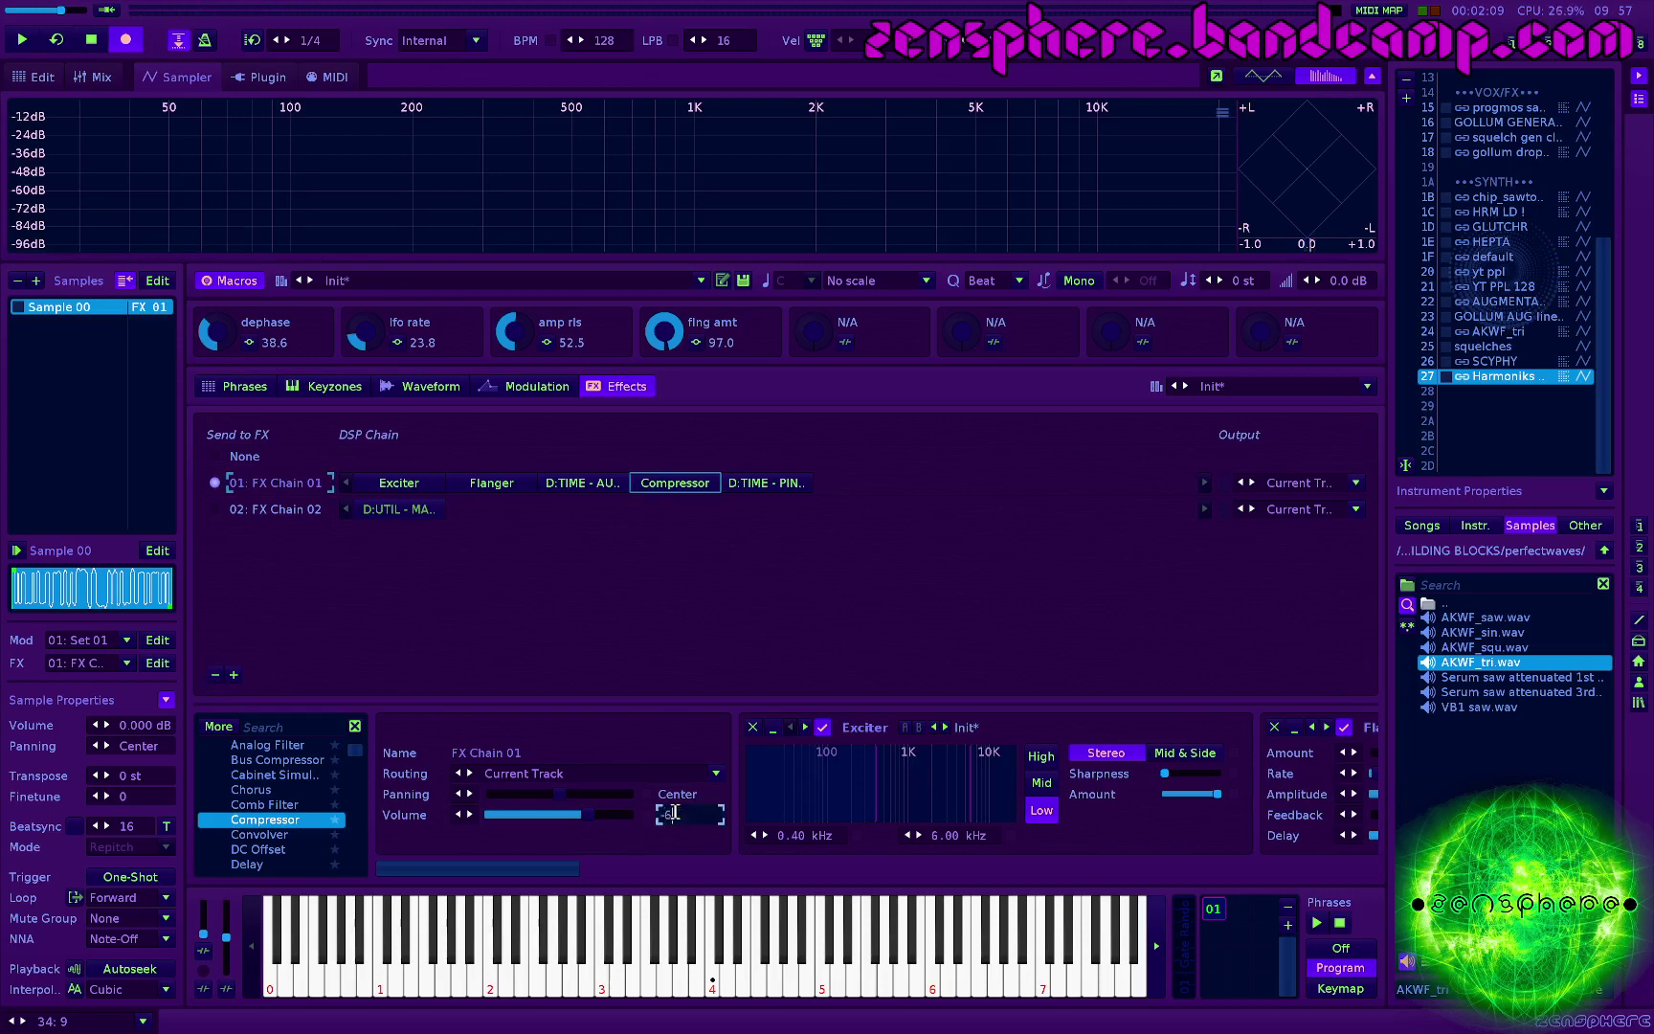
{"action": "key", "text": "space"}
{"action": "scroll", "coordinate": [688, 796], "scroll_direction": "down", "scroll_amount": 6}
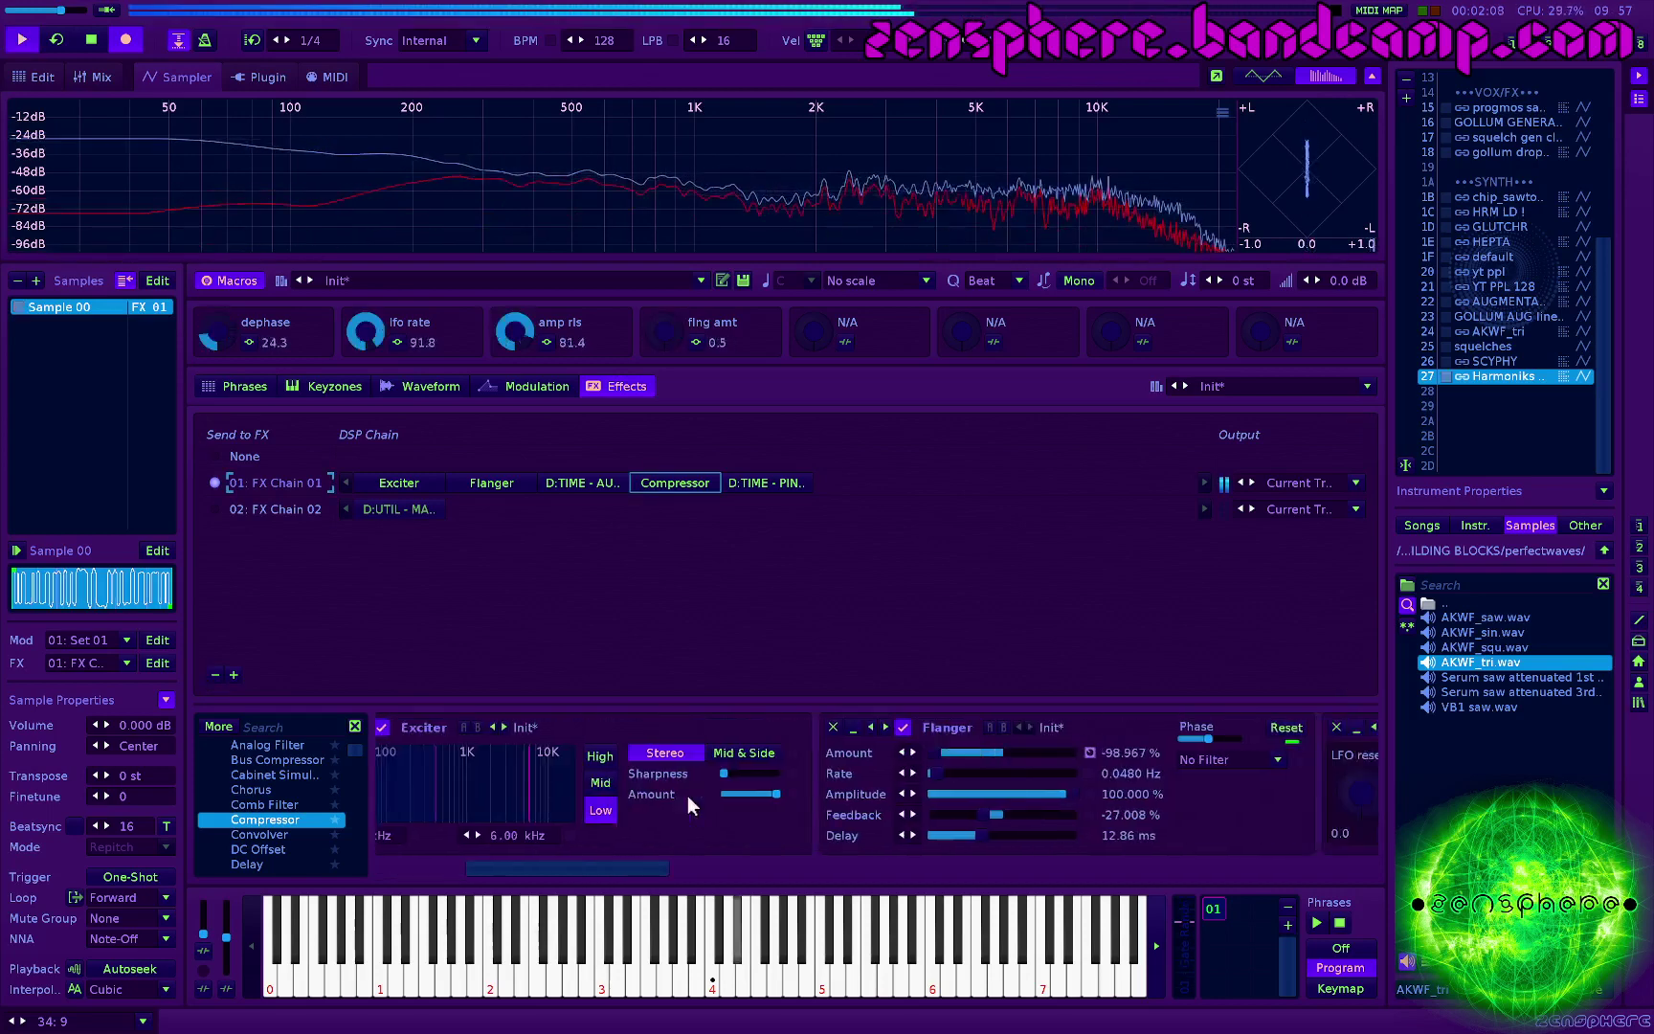
{"action": "scroll", "coordinate": [690, 791], "scroll_direction": "down", "scroll_amount": 4}
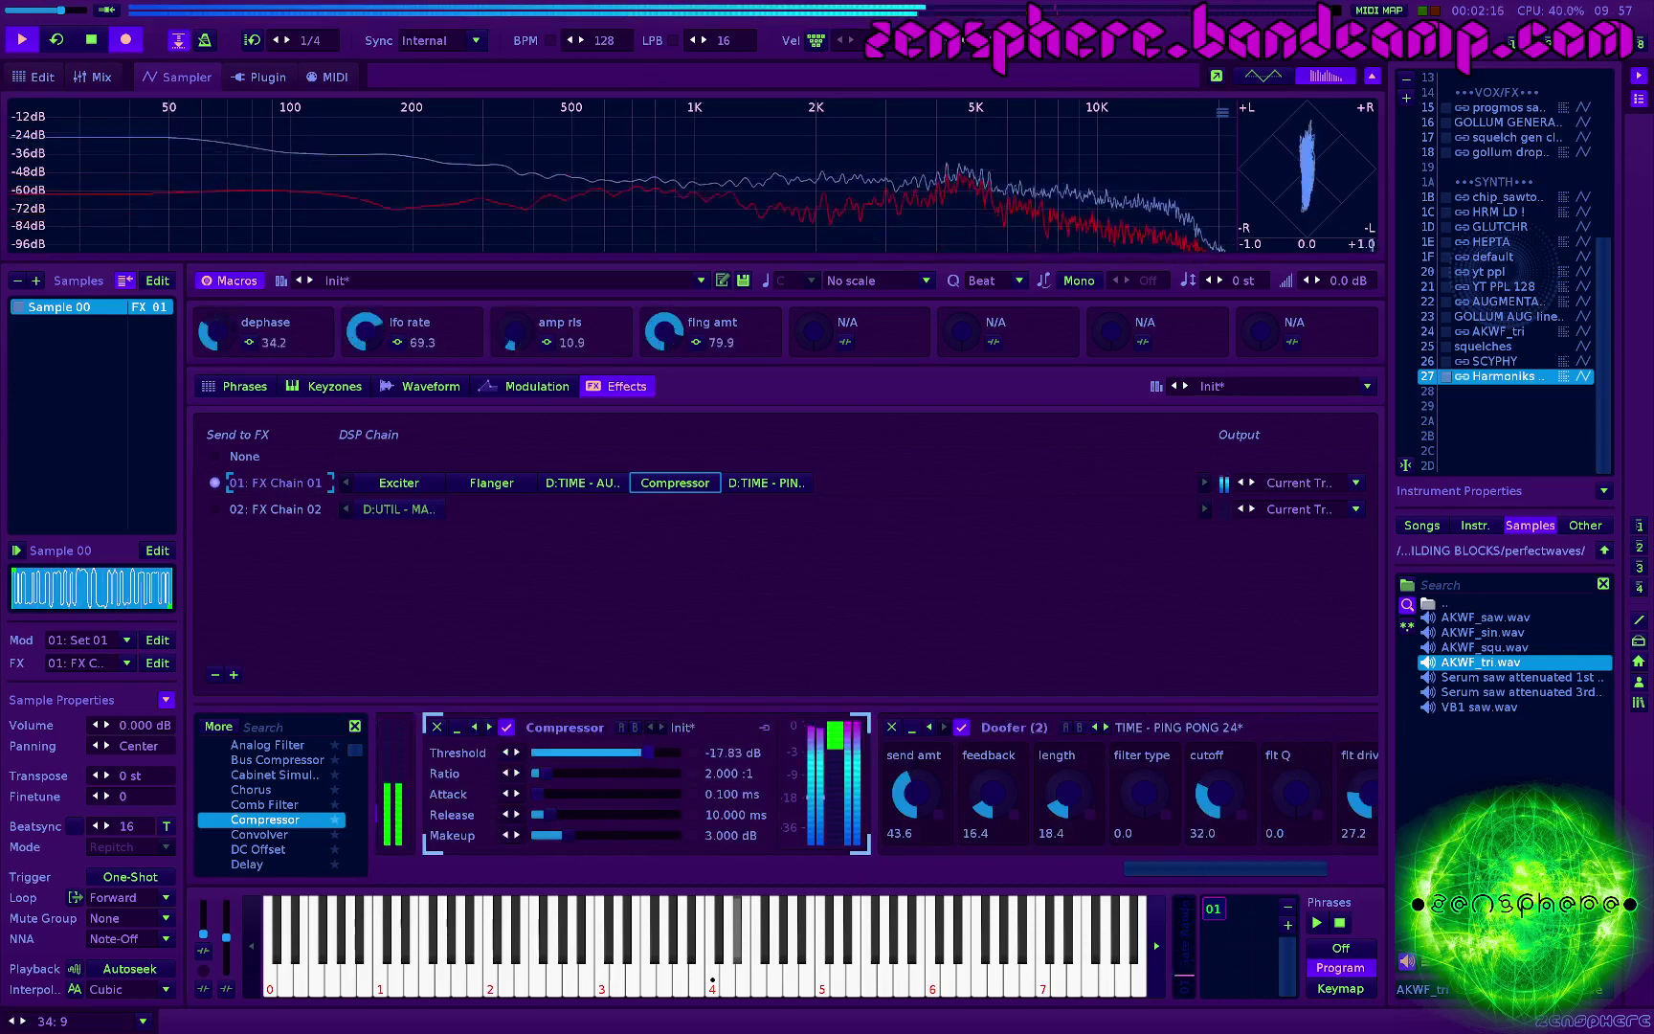
{"action": "double_click", "coordinate": [727, 753]}
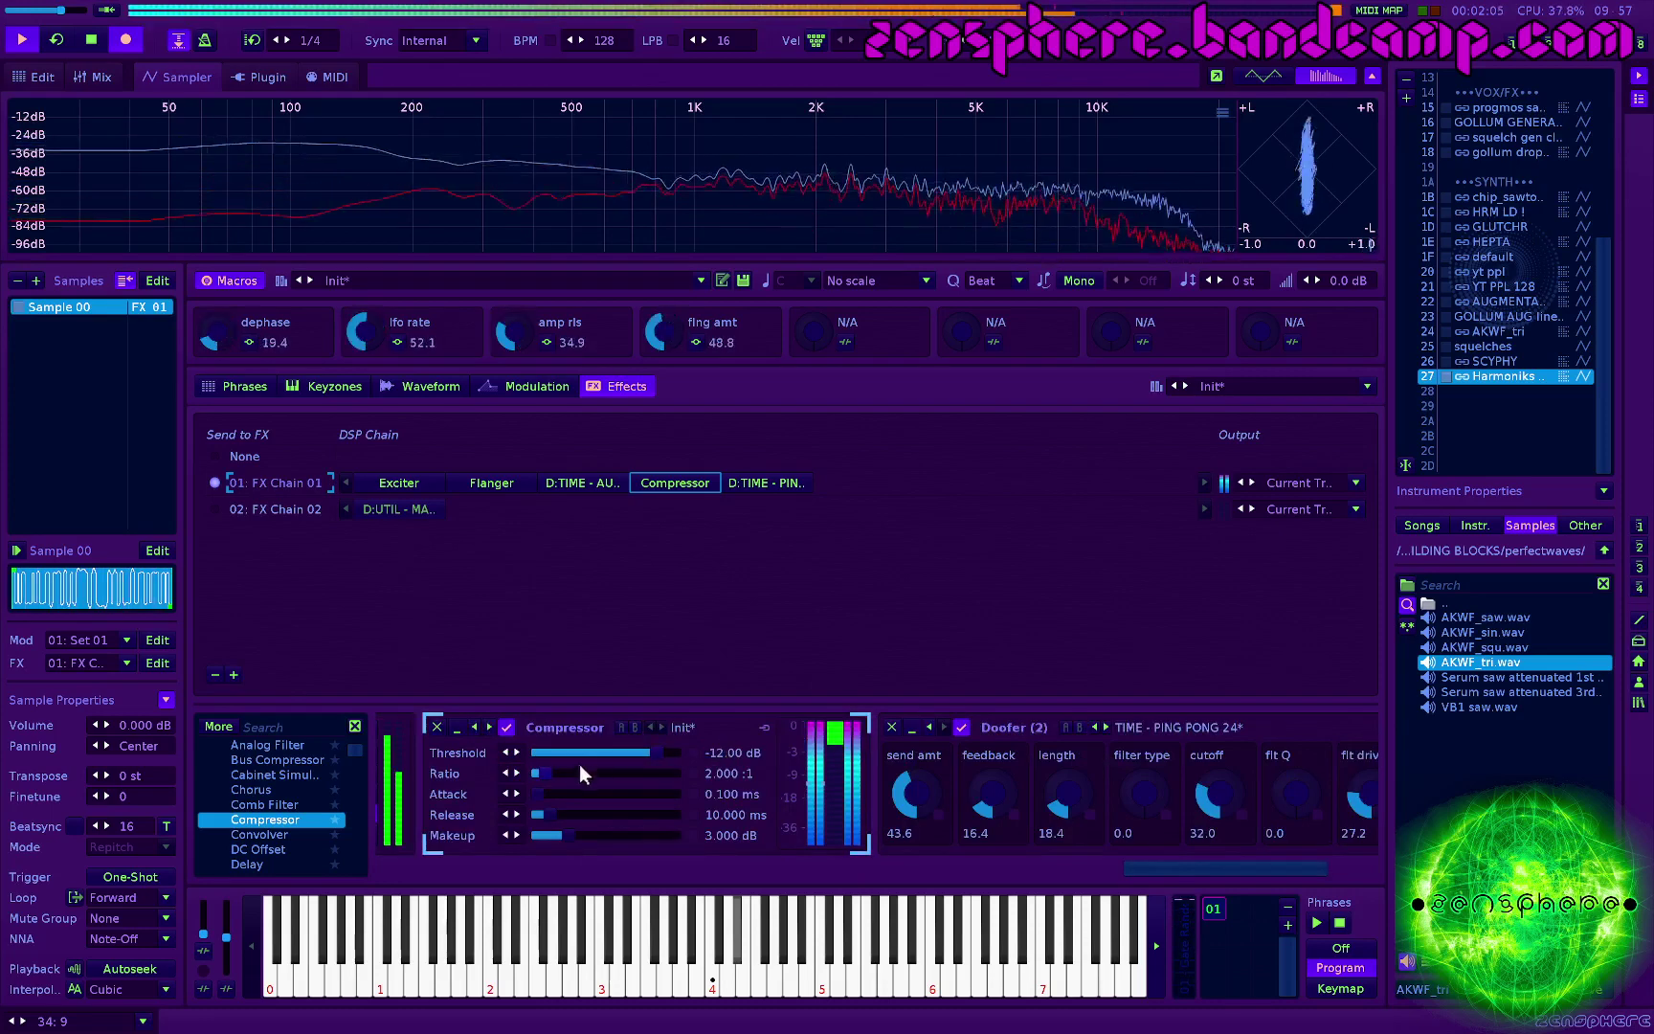
{"action": "left_click_drag", "start_coordinate": [547, 773], "coordinate": [638, 773]}
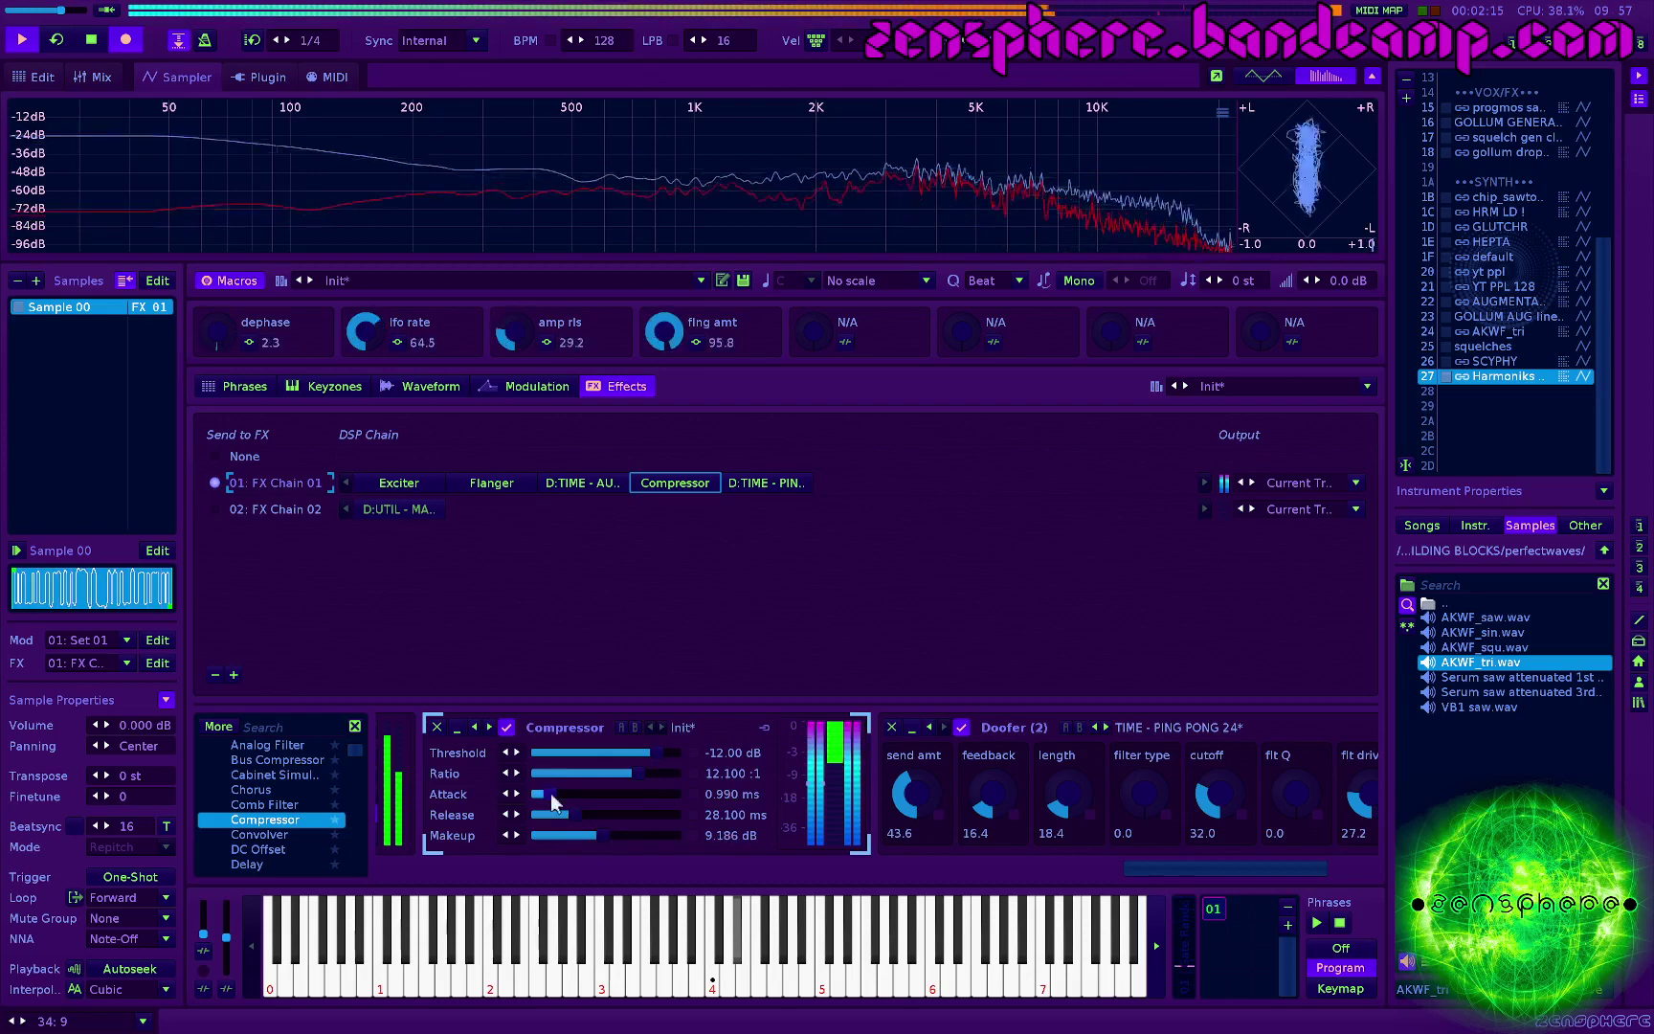
Step: Raise the Compressor makeup gain to 11.05 dB, comparing the sound with it bypassed
{"action": "left_click", "coordinate": [506, 729]}
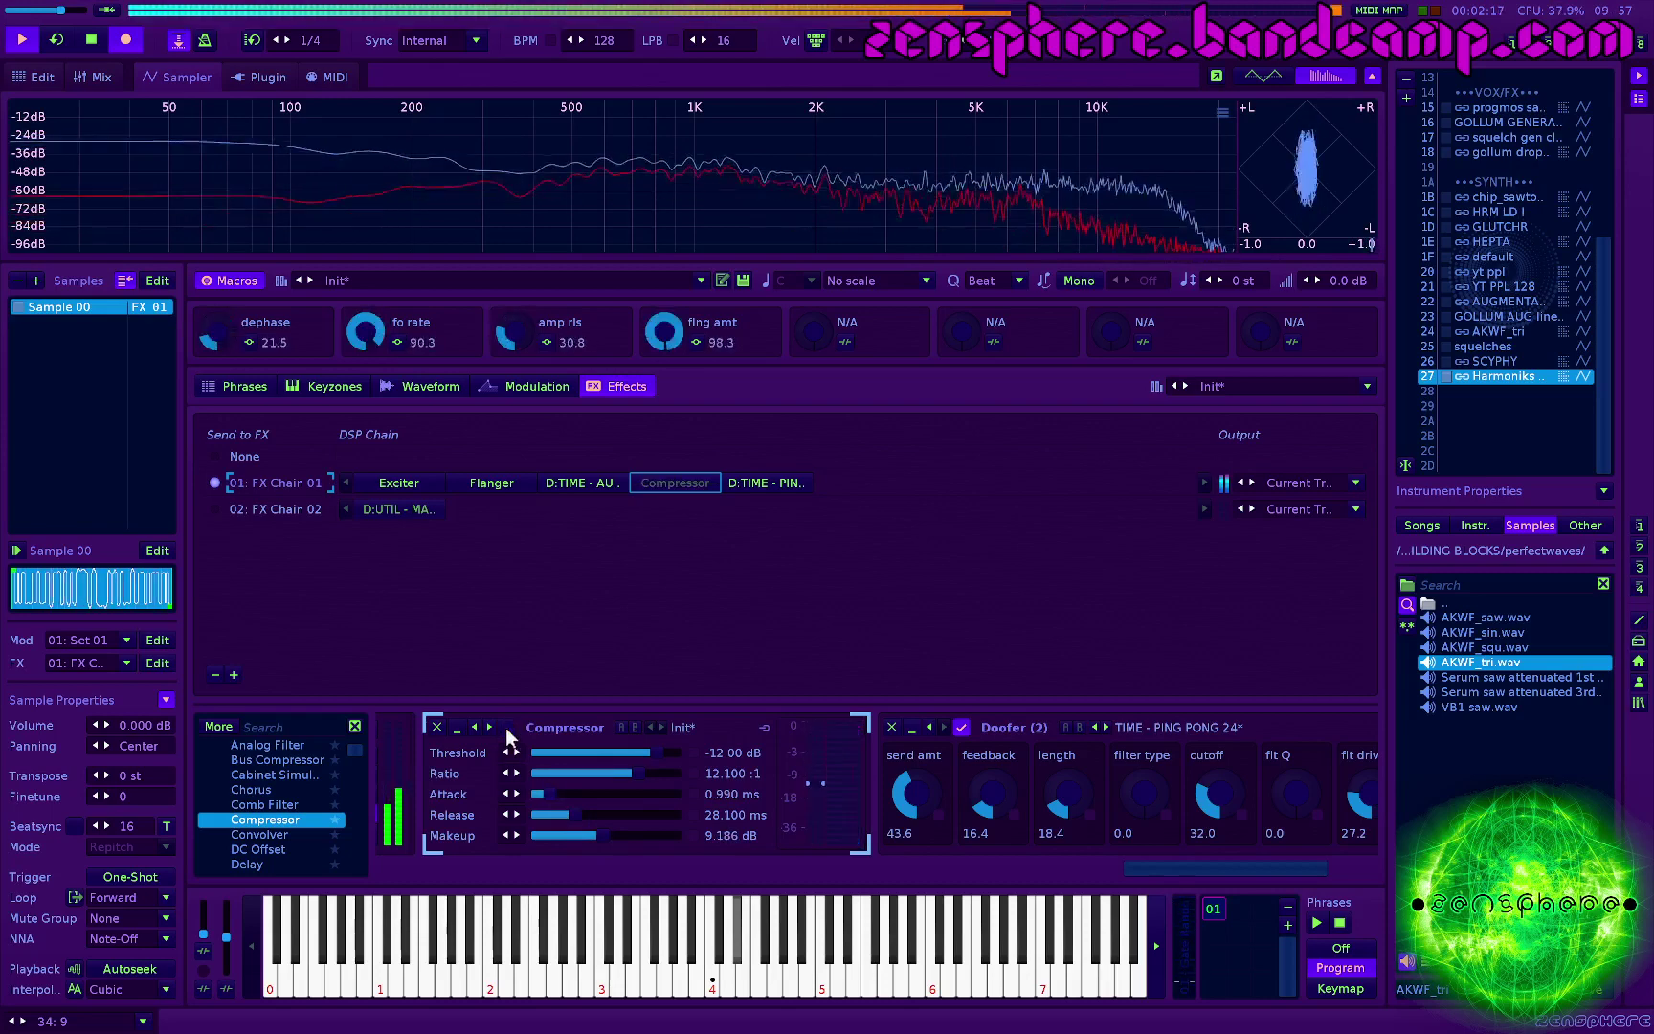
{"action": "left_click", "coordinate": [506, 730]}
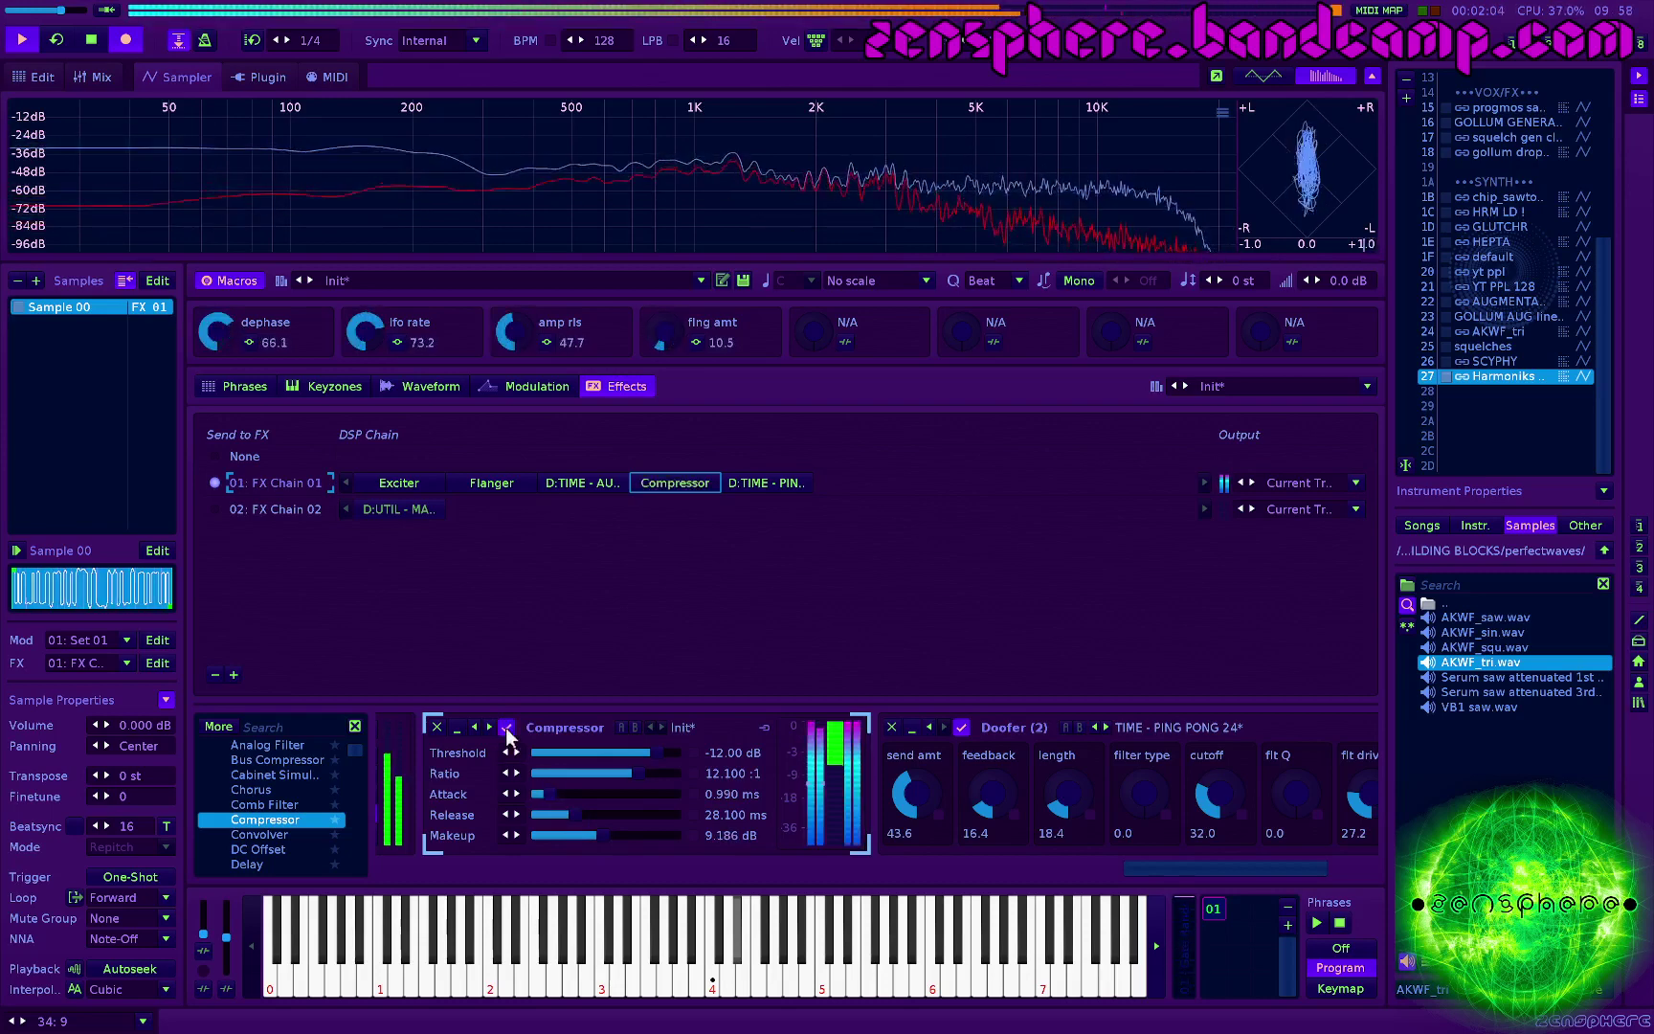
{"action": "left_click", "coordinate": [618, 833]}
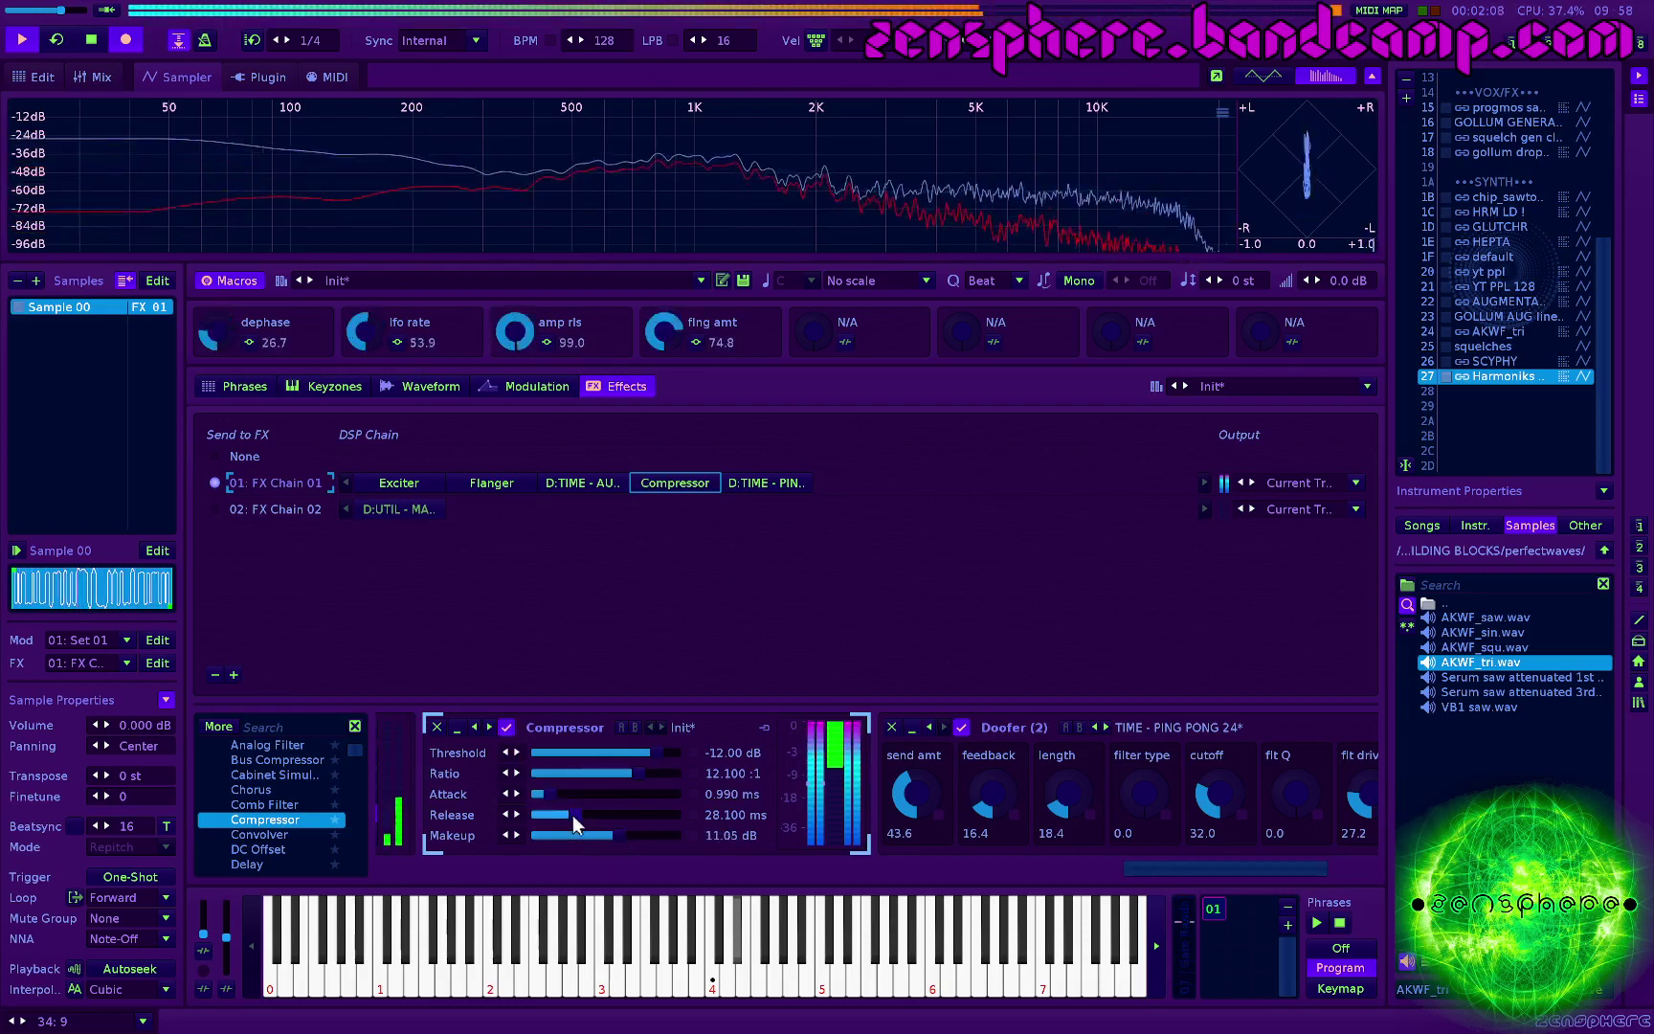
{"action": "left_click", "coordinate": [506, 728]}
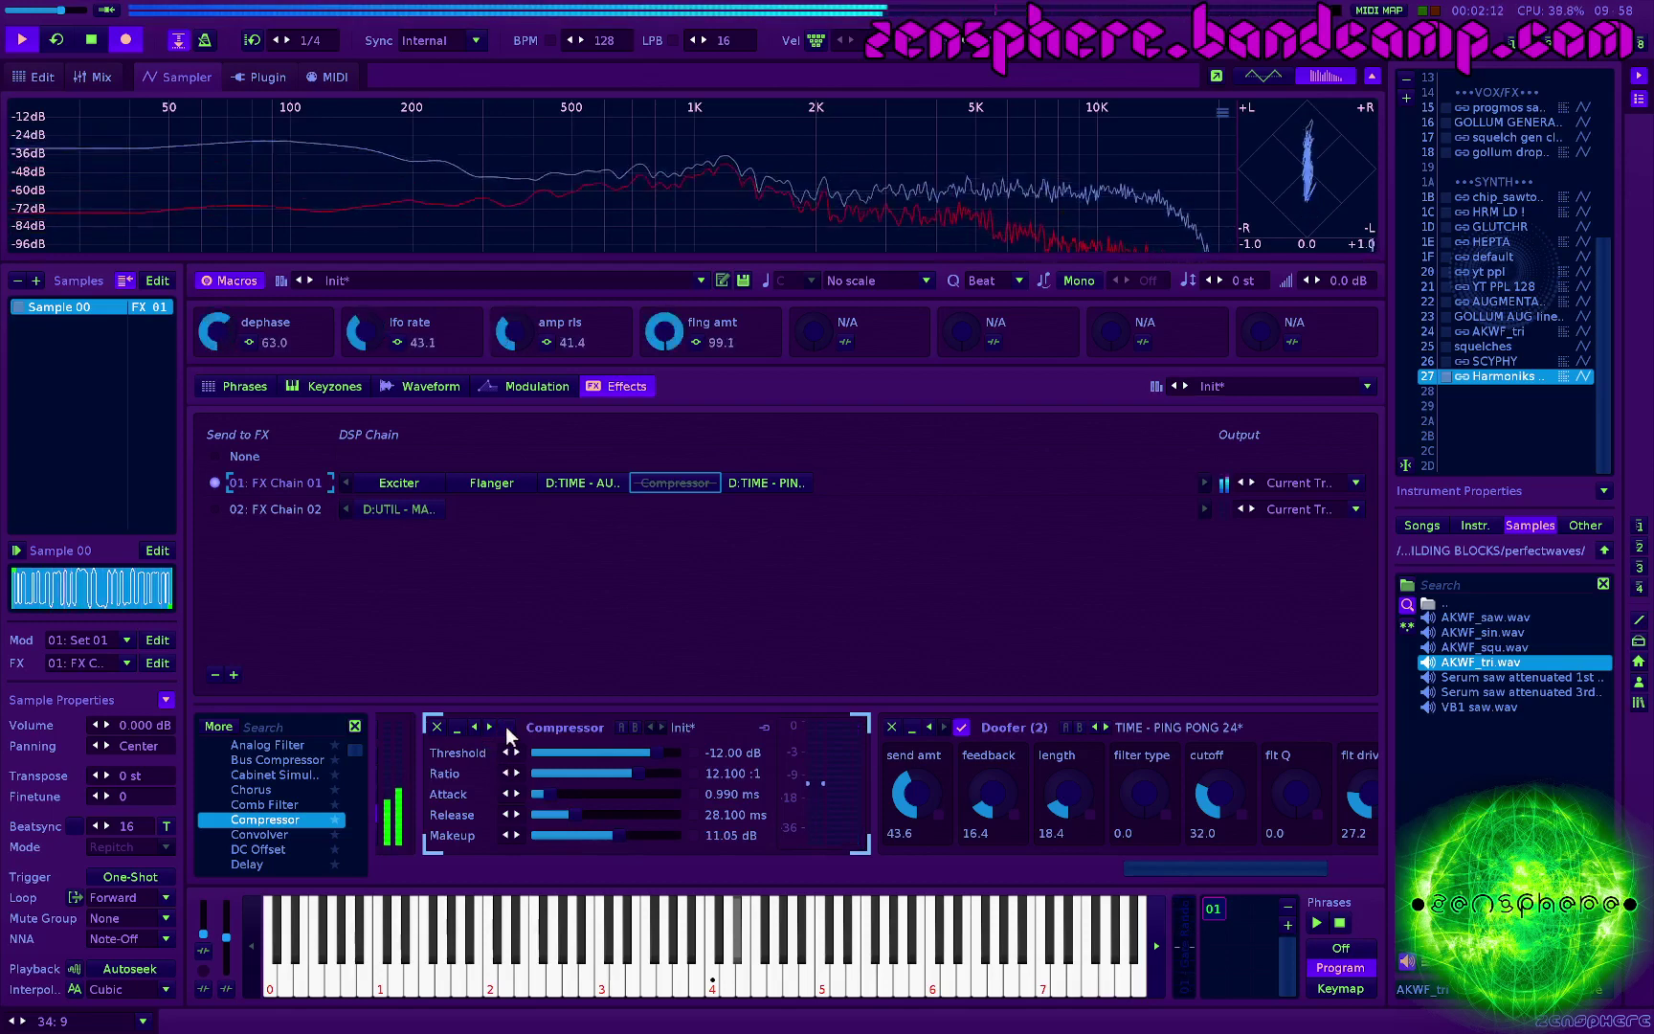
{"action": "left_click", "coordinate": [507, 728]}
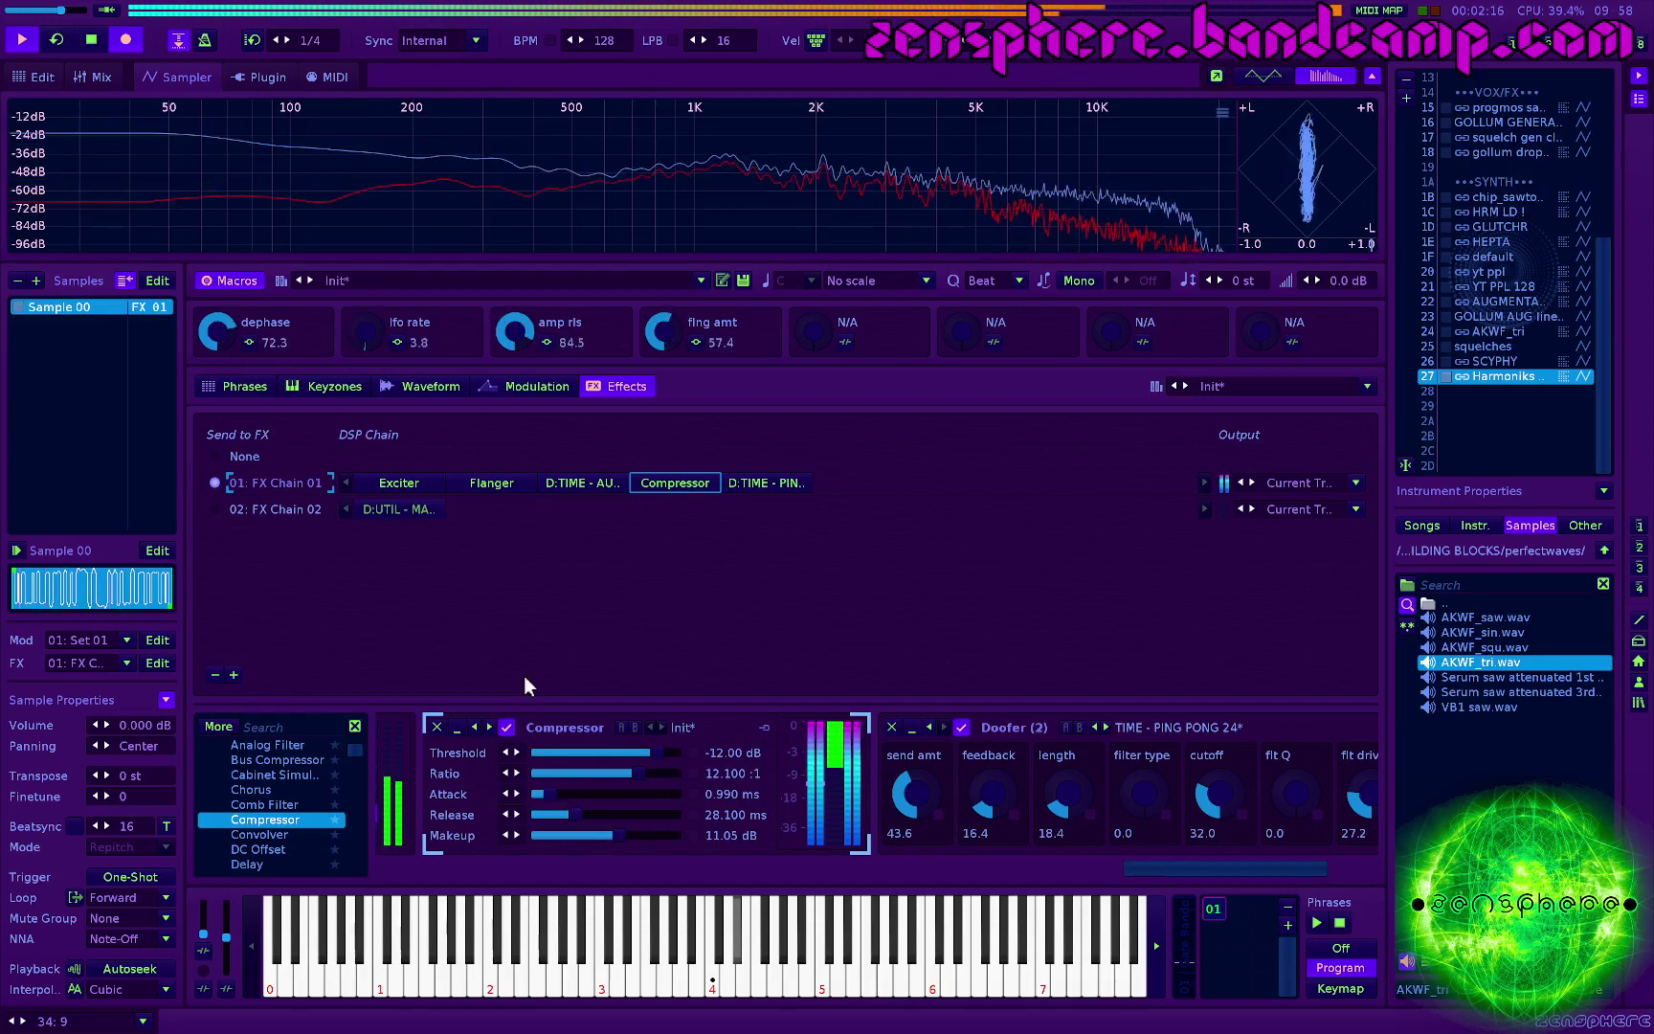
Step: Set the instrument Compressor's makeup gain to exactly 4 dB
{"action": "key", "text": "F2"}
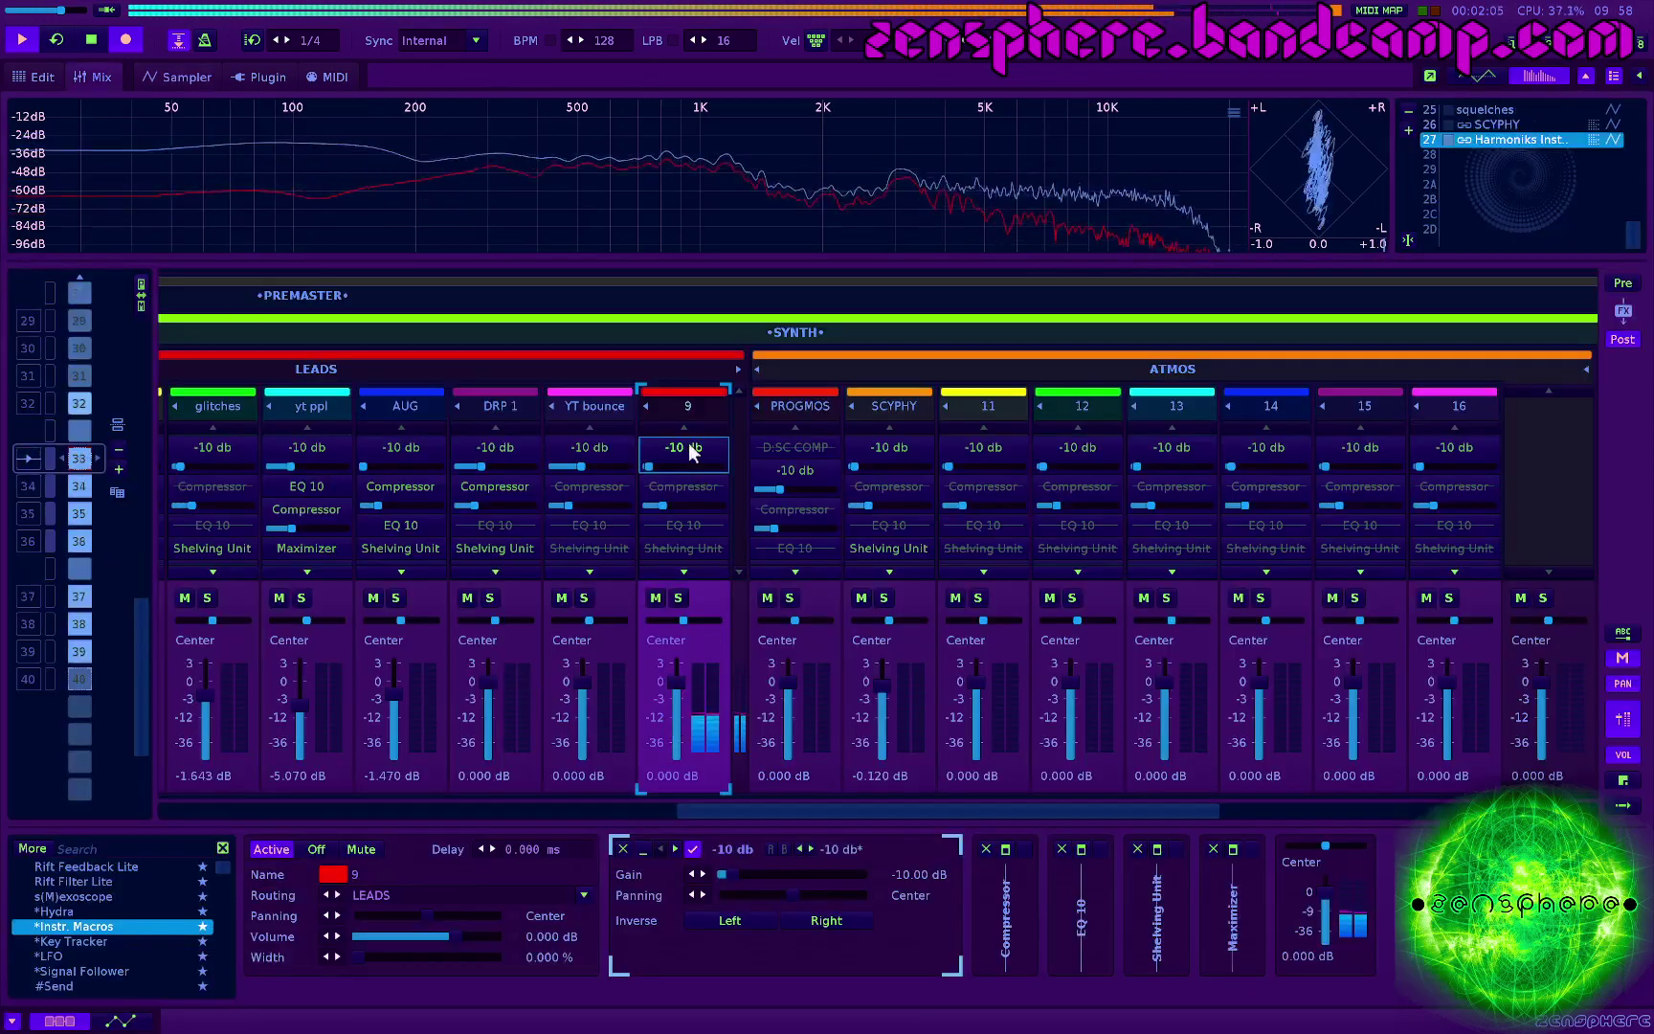
{"action": "double_click", "coordinate": [676, 487]}
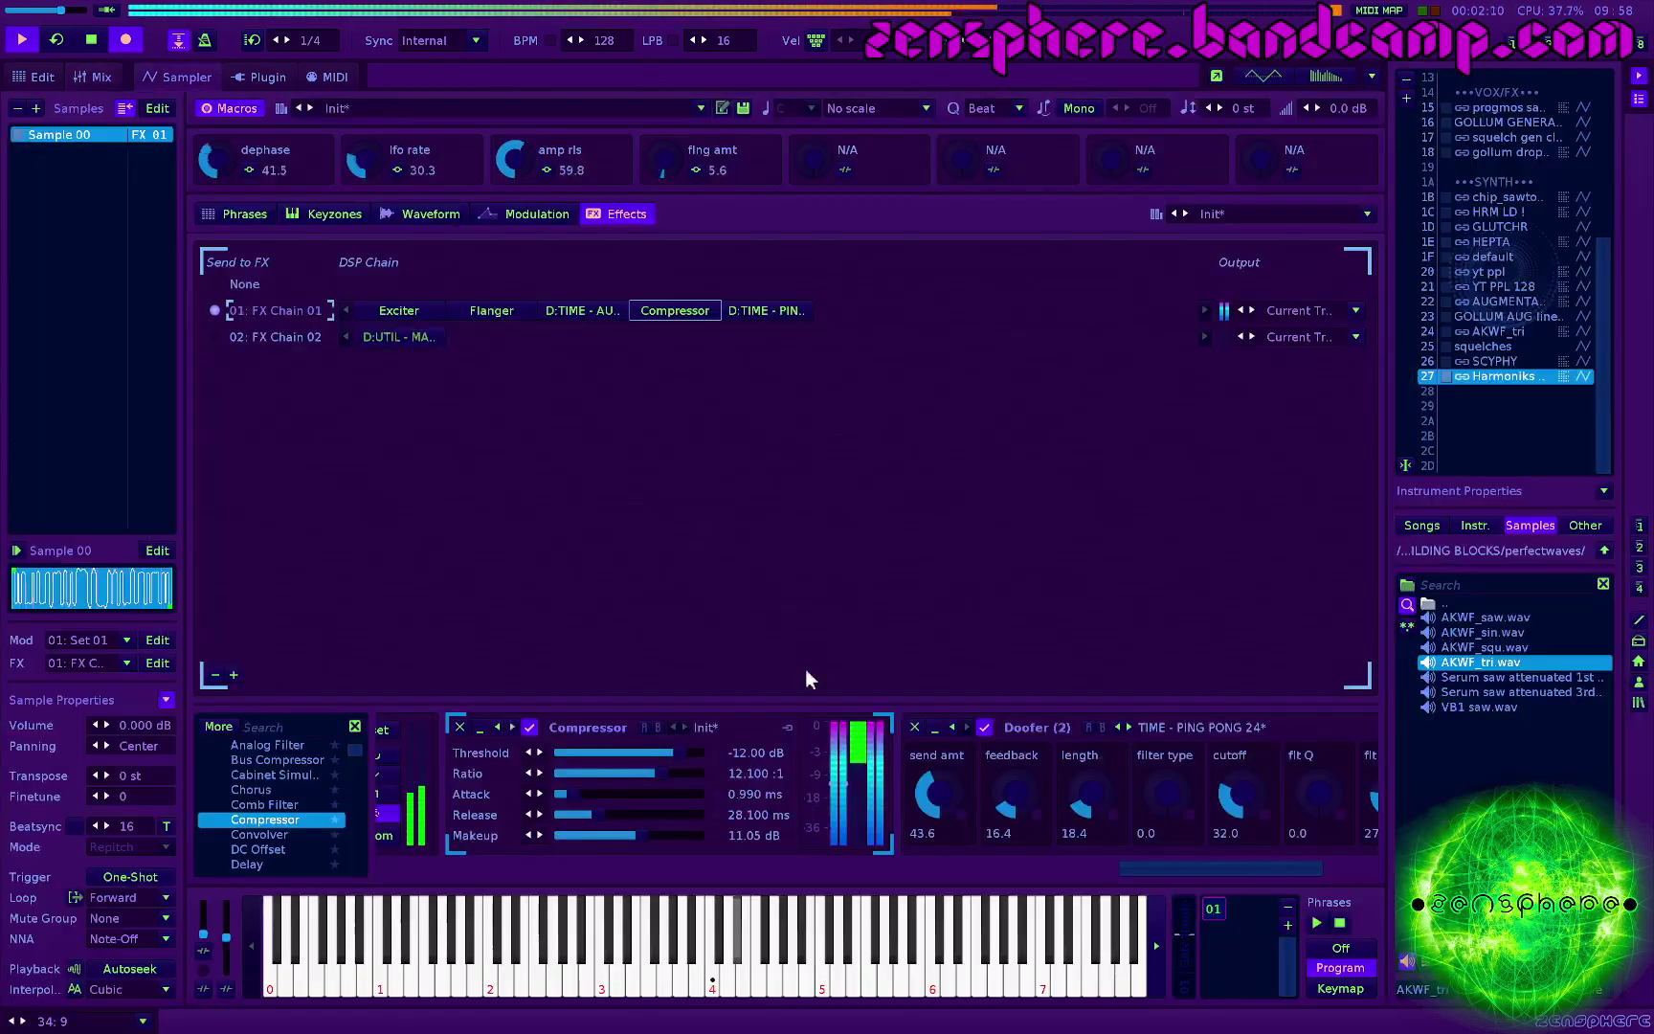
{"action": "left_click", "coordinate": [594, 836]}
{"action": "double_click", "coordinate": [746, 836]}
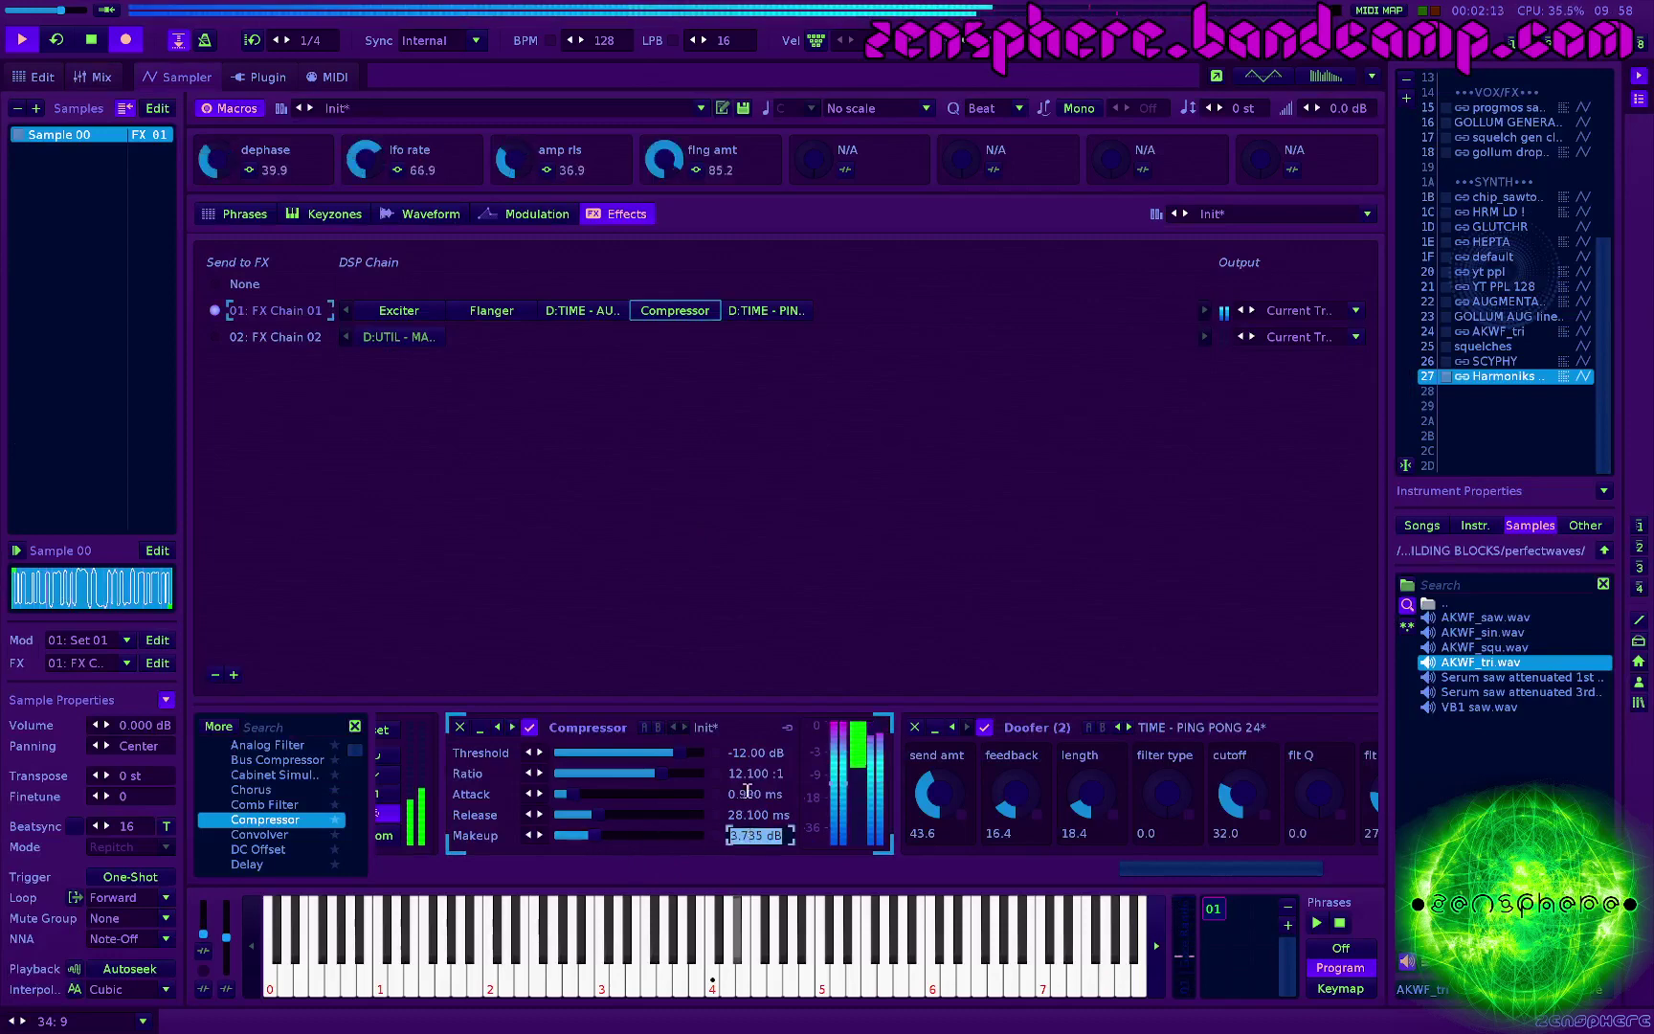
{"action": "type", "text": "4"}
{"action": "key", "text": "Return"}
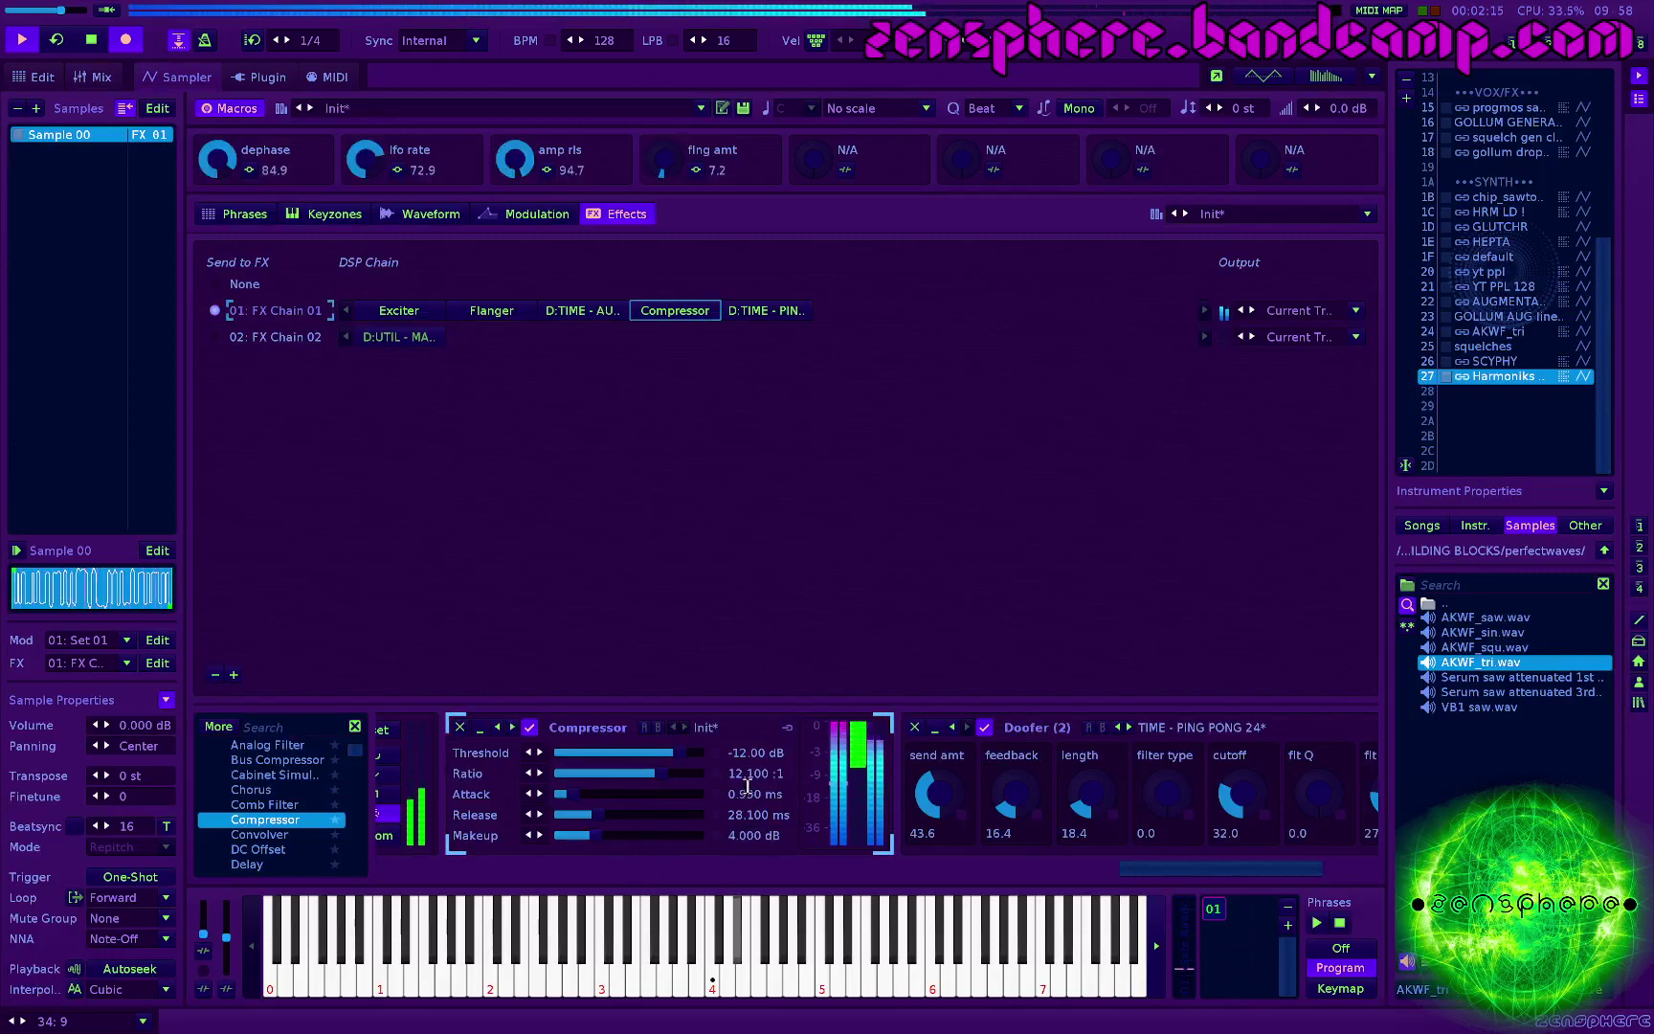
{"action": "key", "text": "F2"}
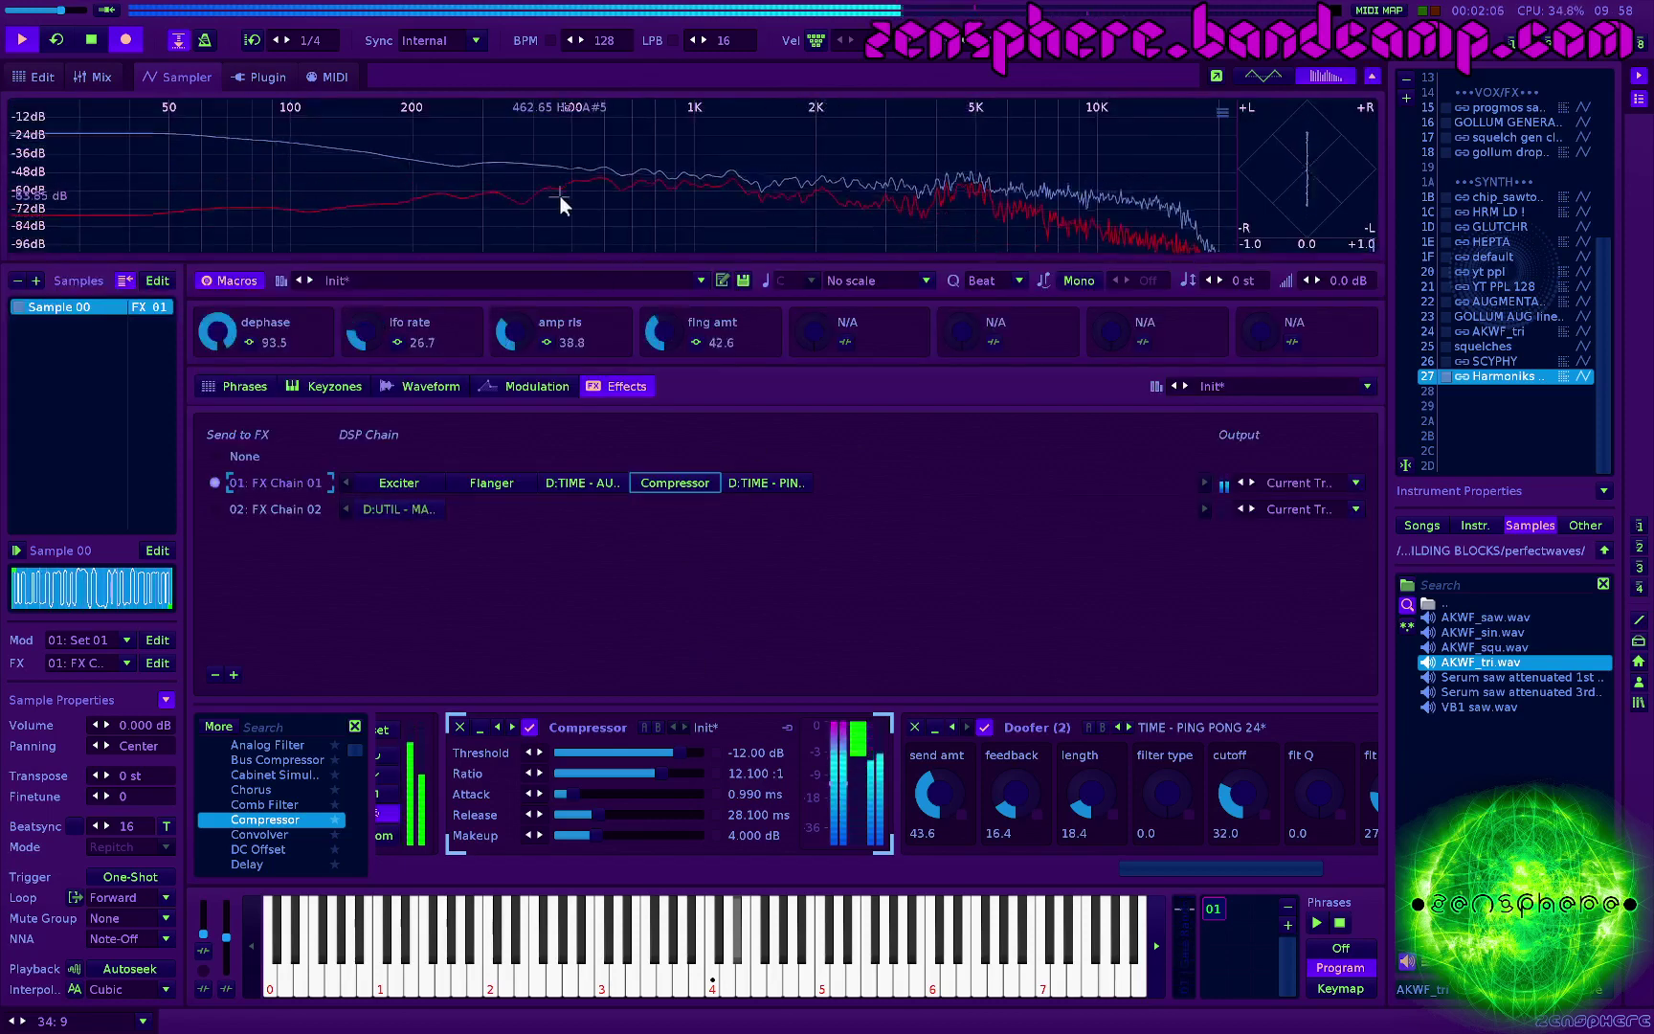
Step: Enable the Compressor and Shelving Unit on track 9 in the mixer
{"action": "key", "text": "F3"}
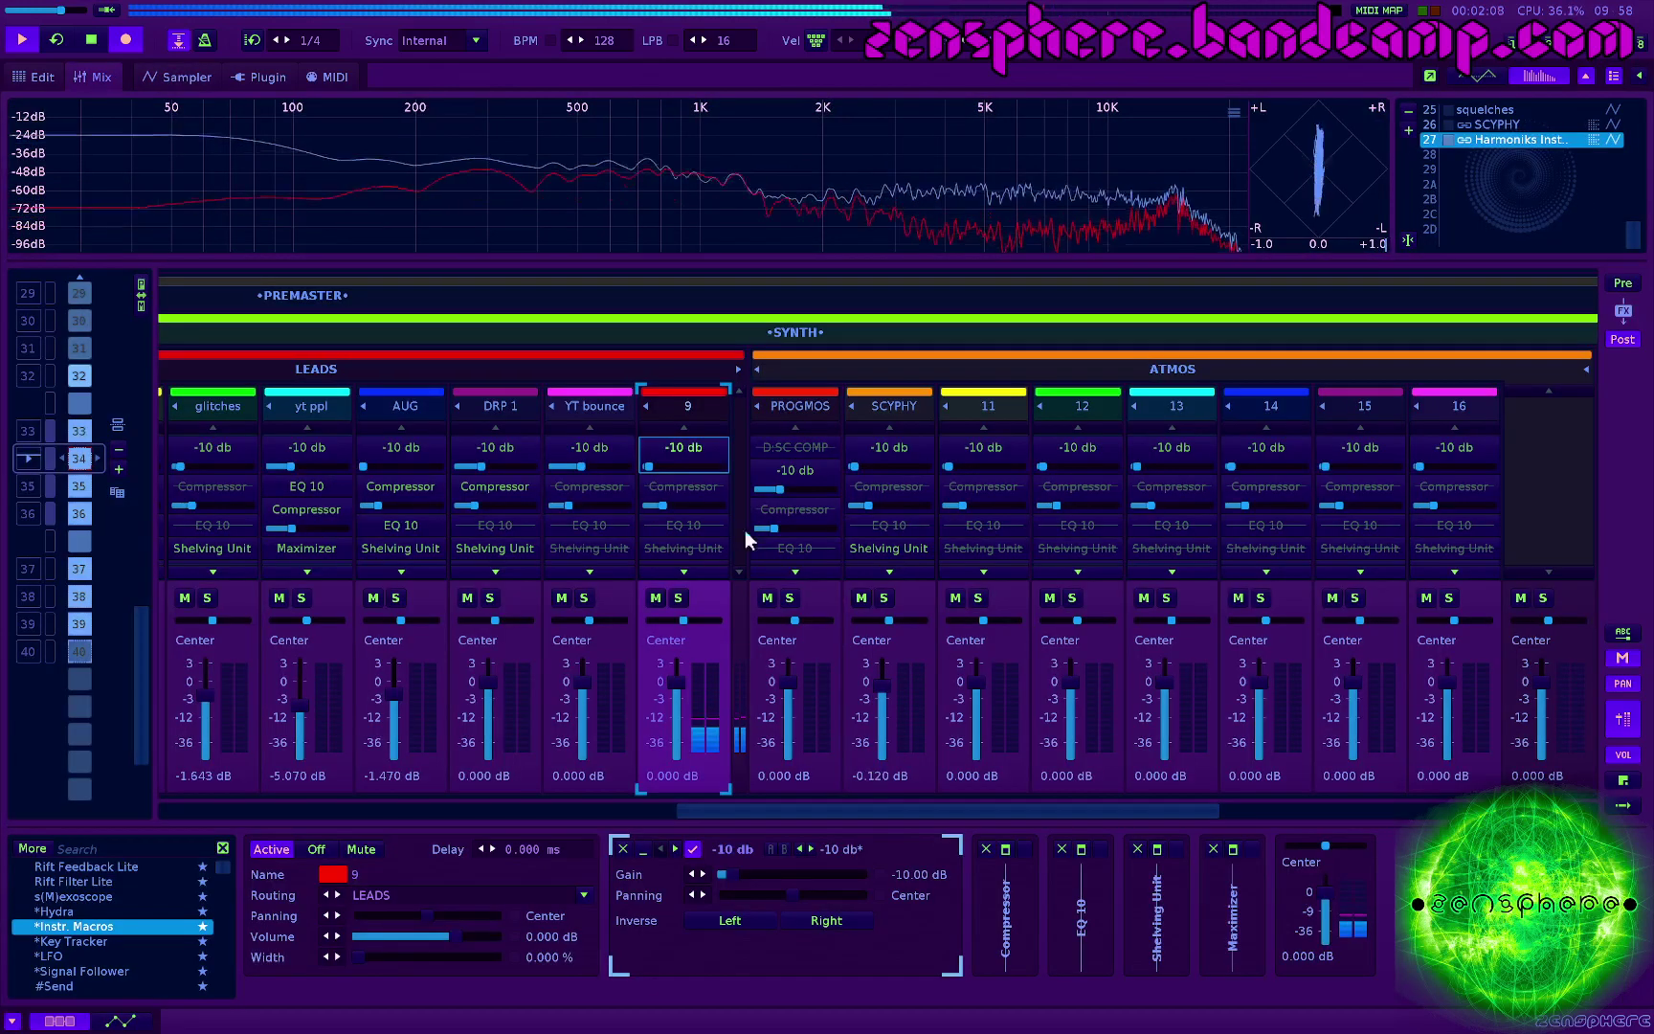
{"action": "key", "text": "space"}
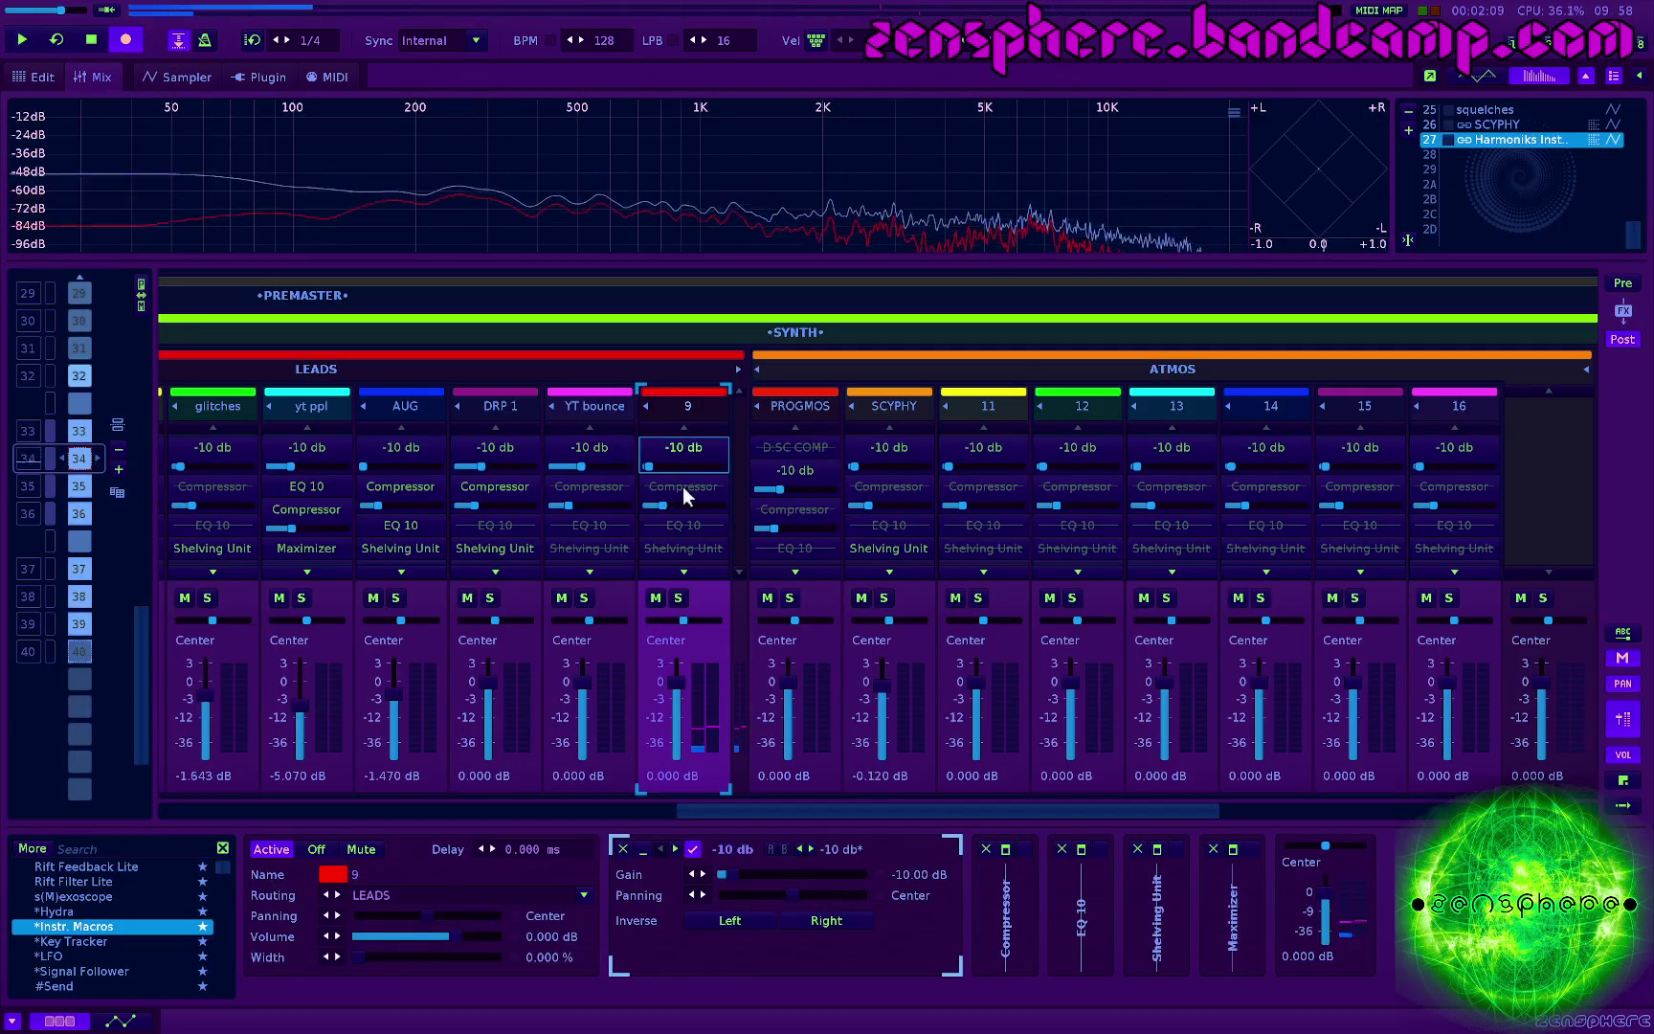
{"action": "middle_click", "coordinate": [682, 487]}
{"action": "scroll", "coordinate": [676, 520], "scroll_direction": "down", "scroll_amount": 1}
{"action": "middle_click", "coordinate": [684, 527]}
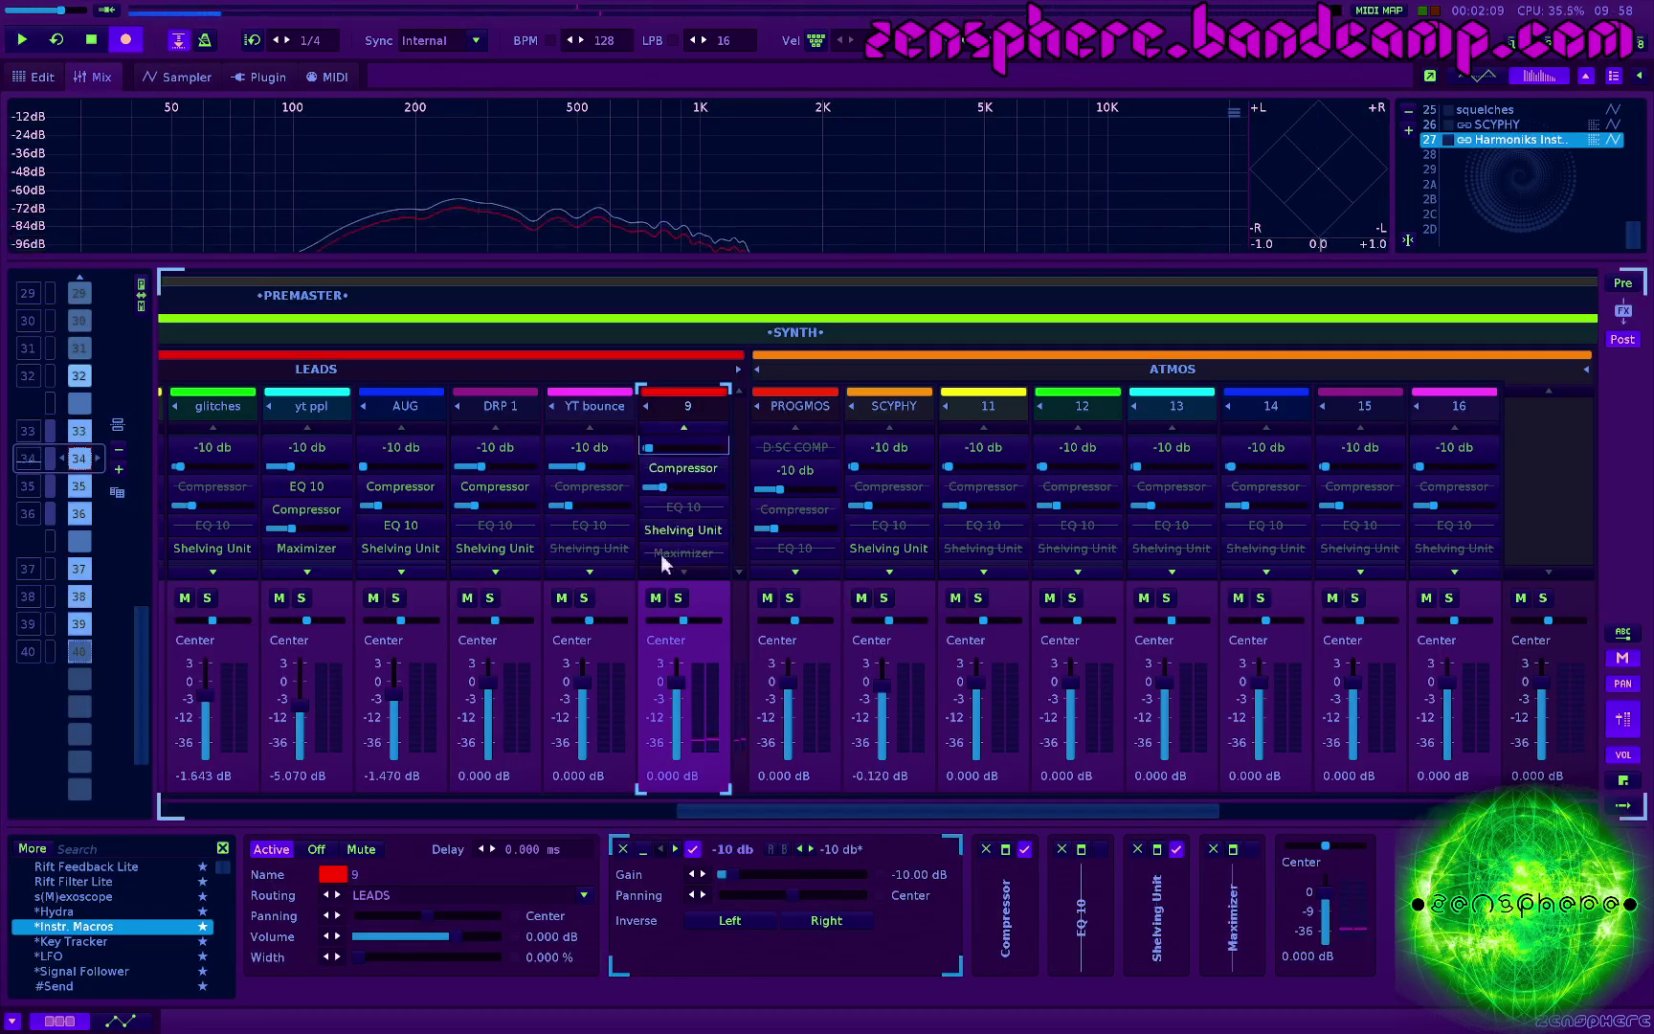
{"action": "left_click", "coordinate": [672, 530]}
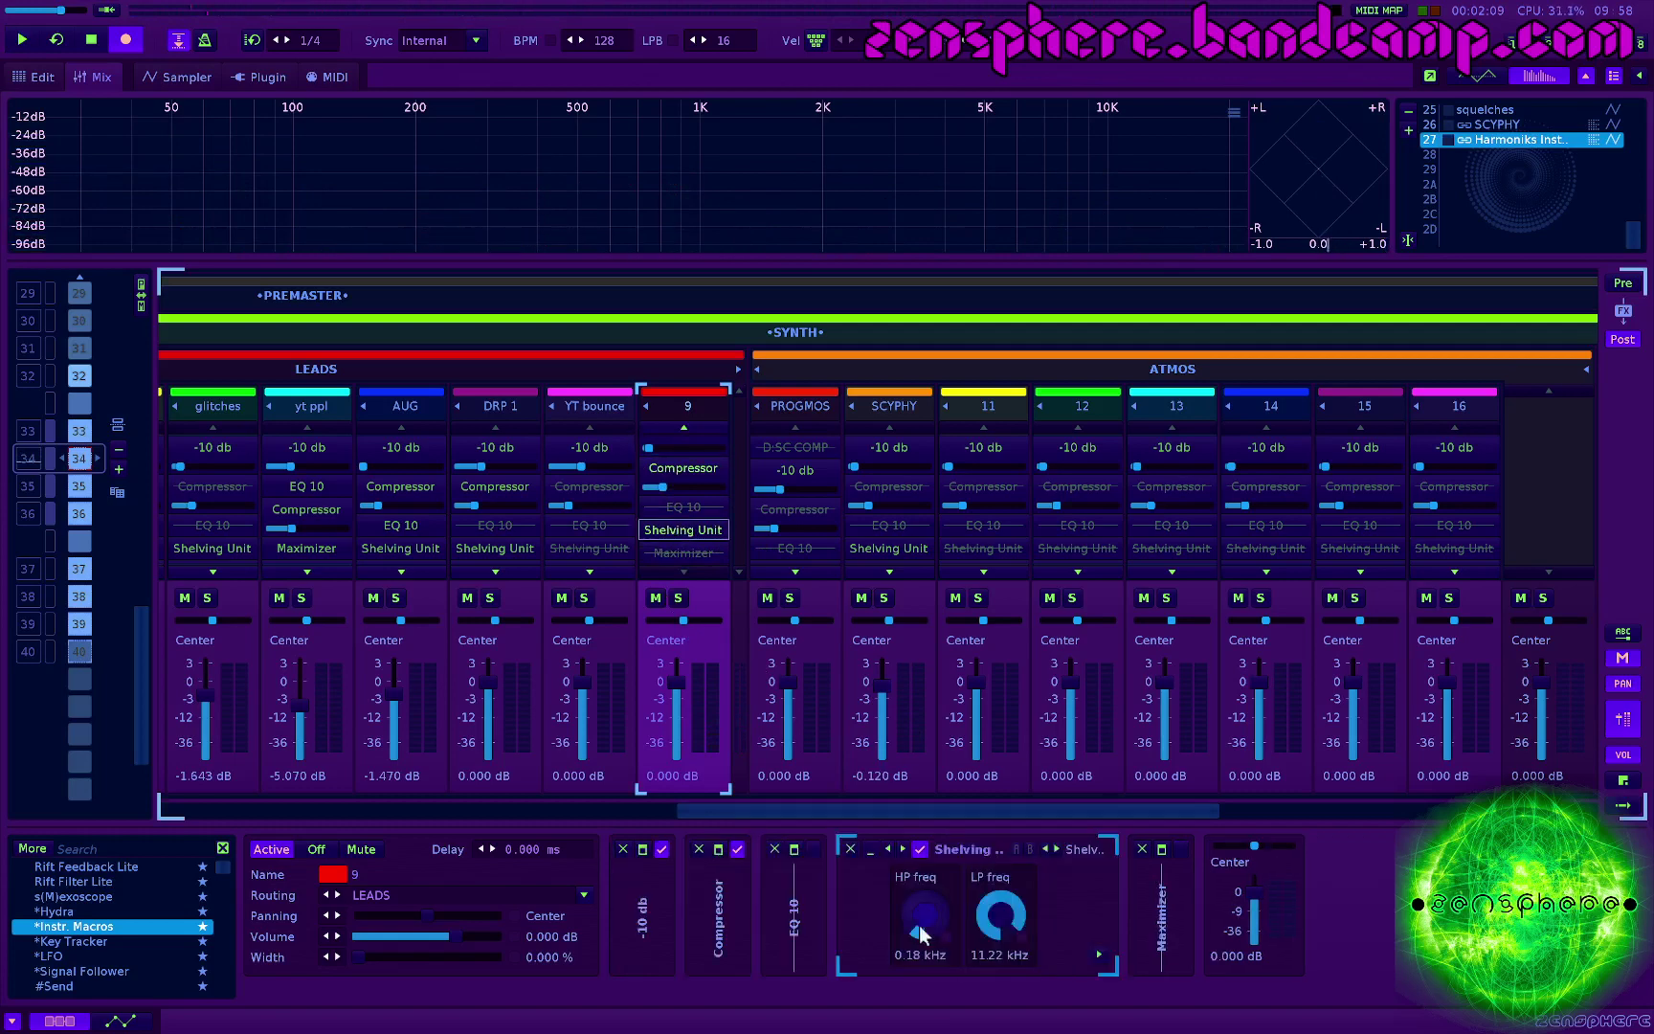
Step: Raise the Shelving Unit's high-pass, drop low-pass to 10.41 kHz, enable the Maximizer, return to patterns
{"action": "key", "text": "space"}
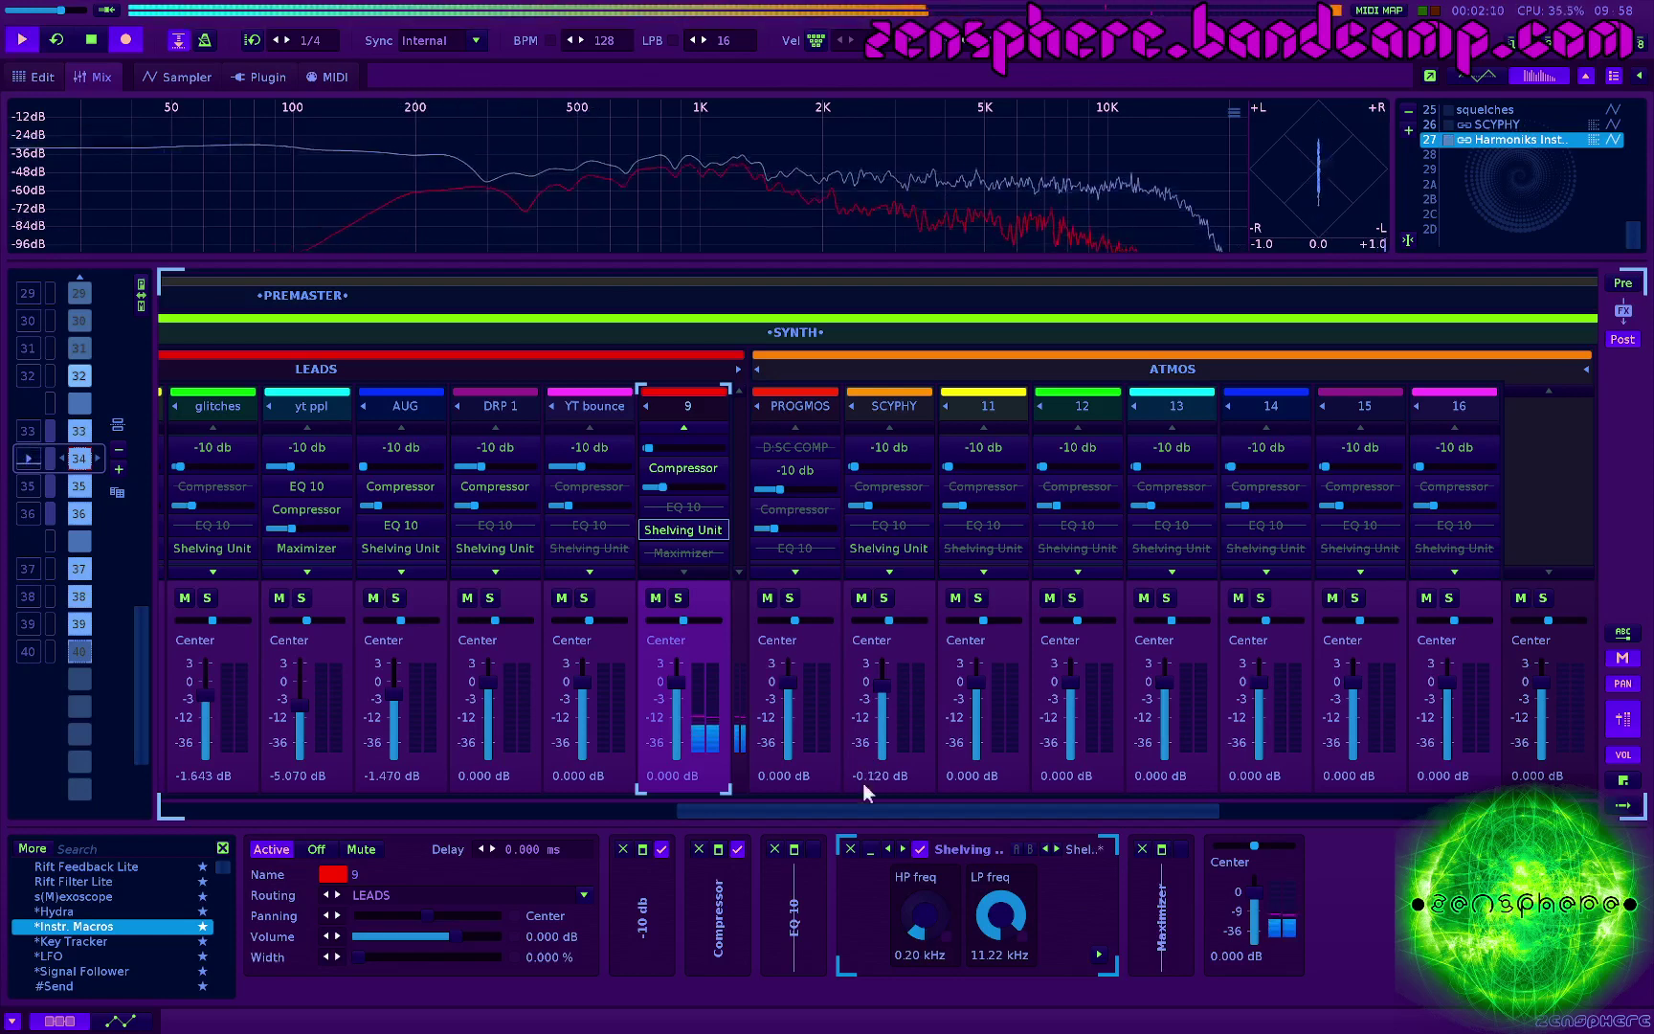
{"action": "mouse_move", "coordinate": [925, 933]}
{"action": "left_mouse_down"}
{"action": "mouse_move", "coordinate": [925, 912]}
{"action": "mouse_move", "coordinate": [927, 936]}
{"action": "left_mouse_up"}
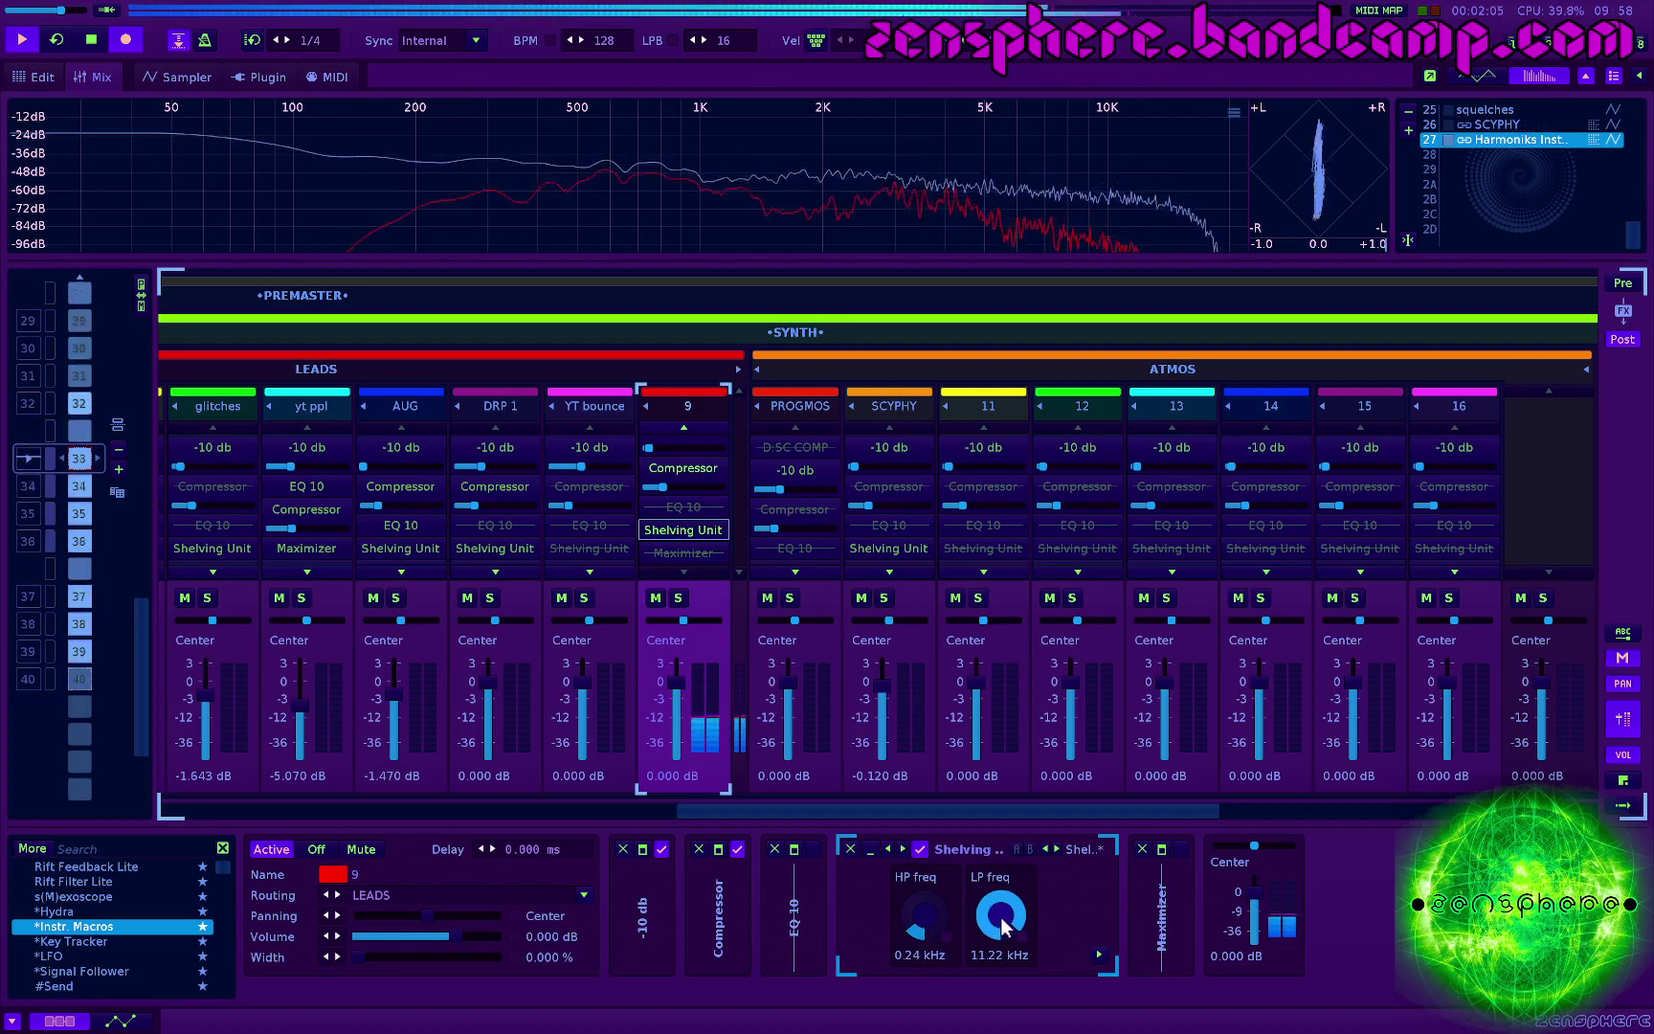
{"action": "left_click_drag", "start_coordinate": [996, 907], "coordinate": [995, 911]}
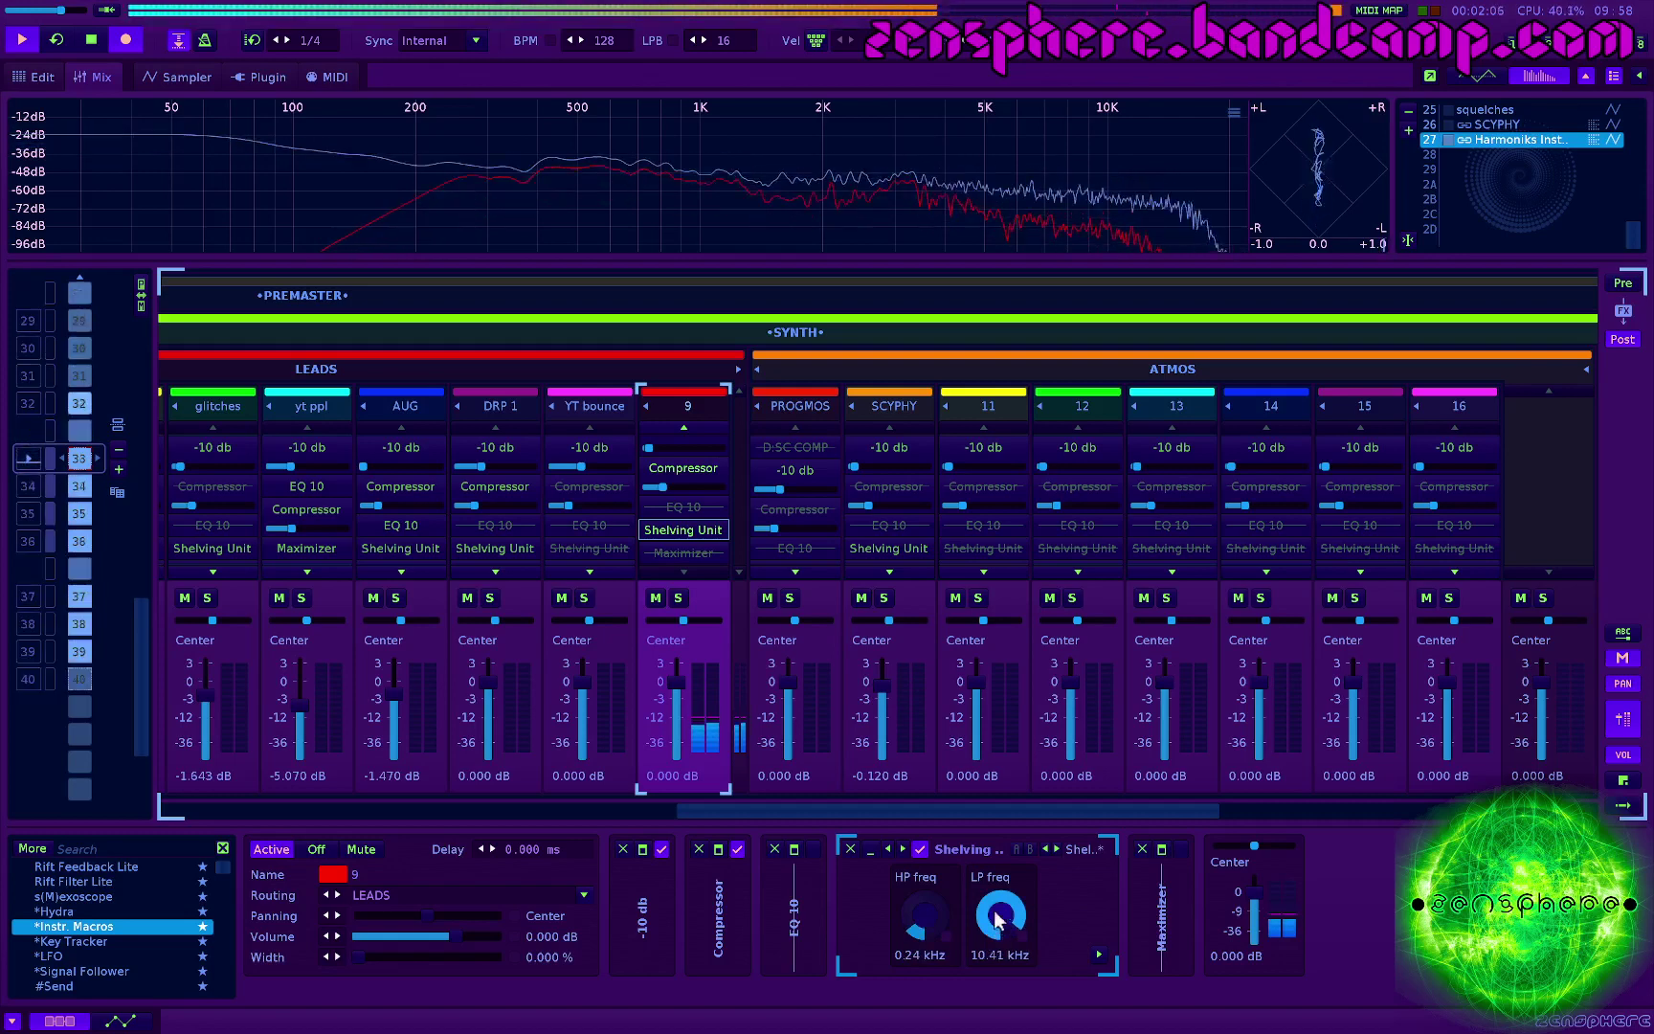
{"action": "left_click", "coordinate": [677, 548]}
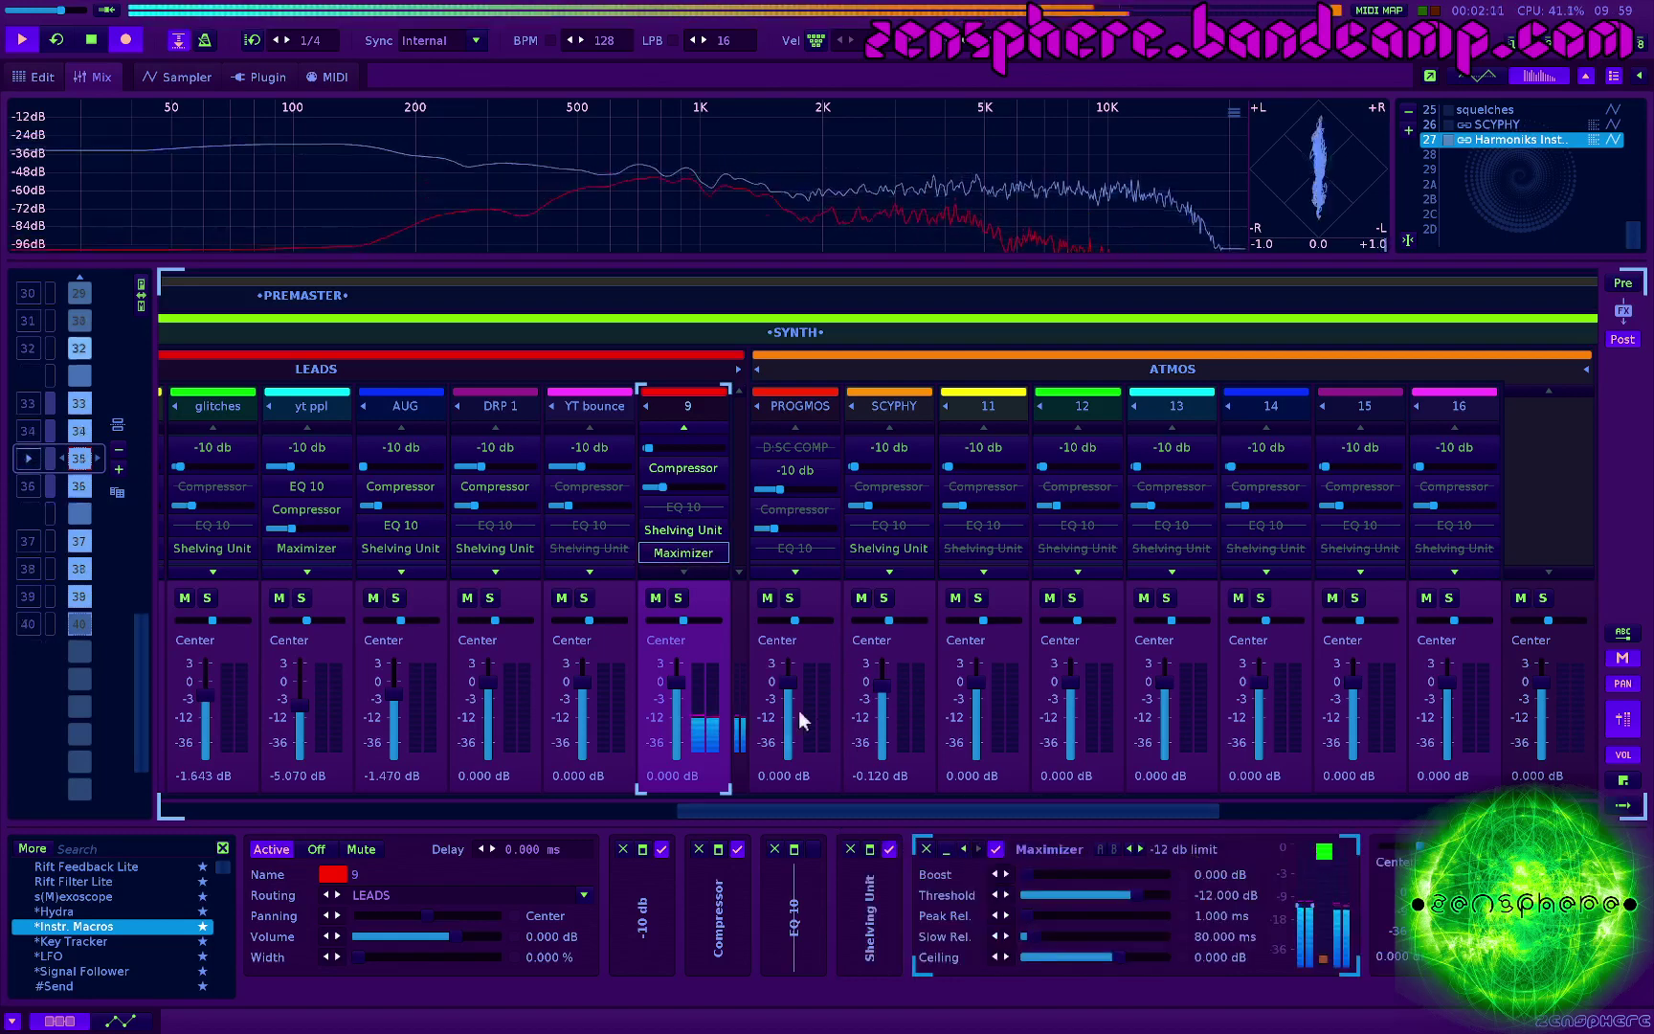
{"action": "left_click_drag", "start_coordinate": [679, 682], "coordinate": [679, 685]}
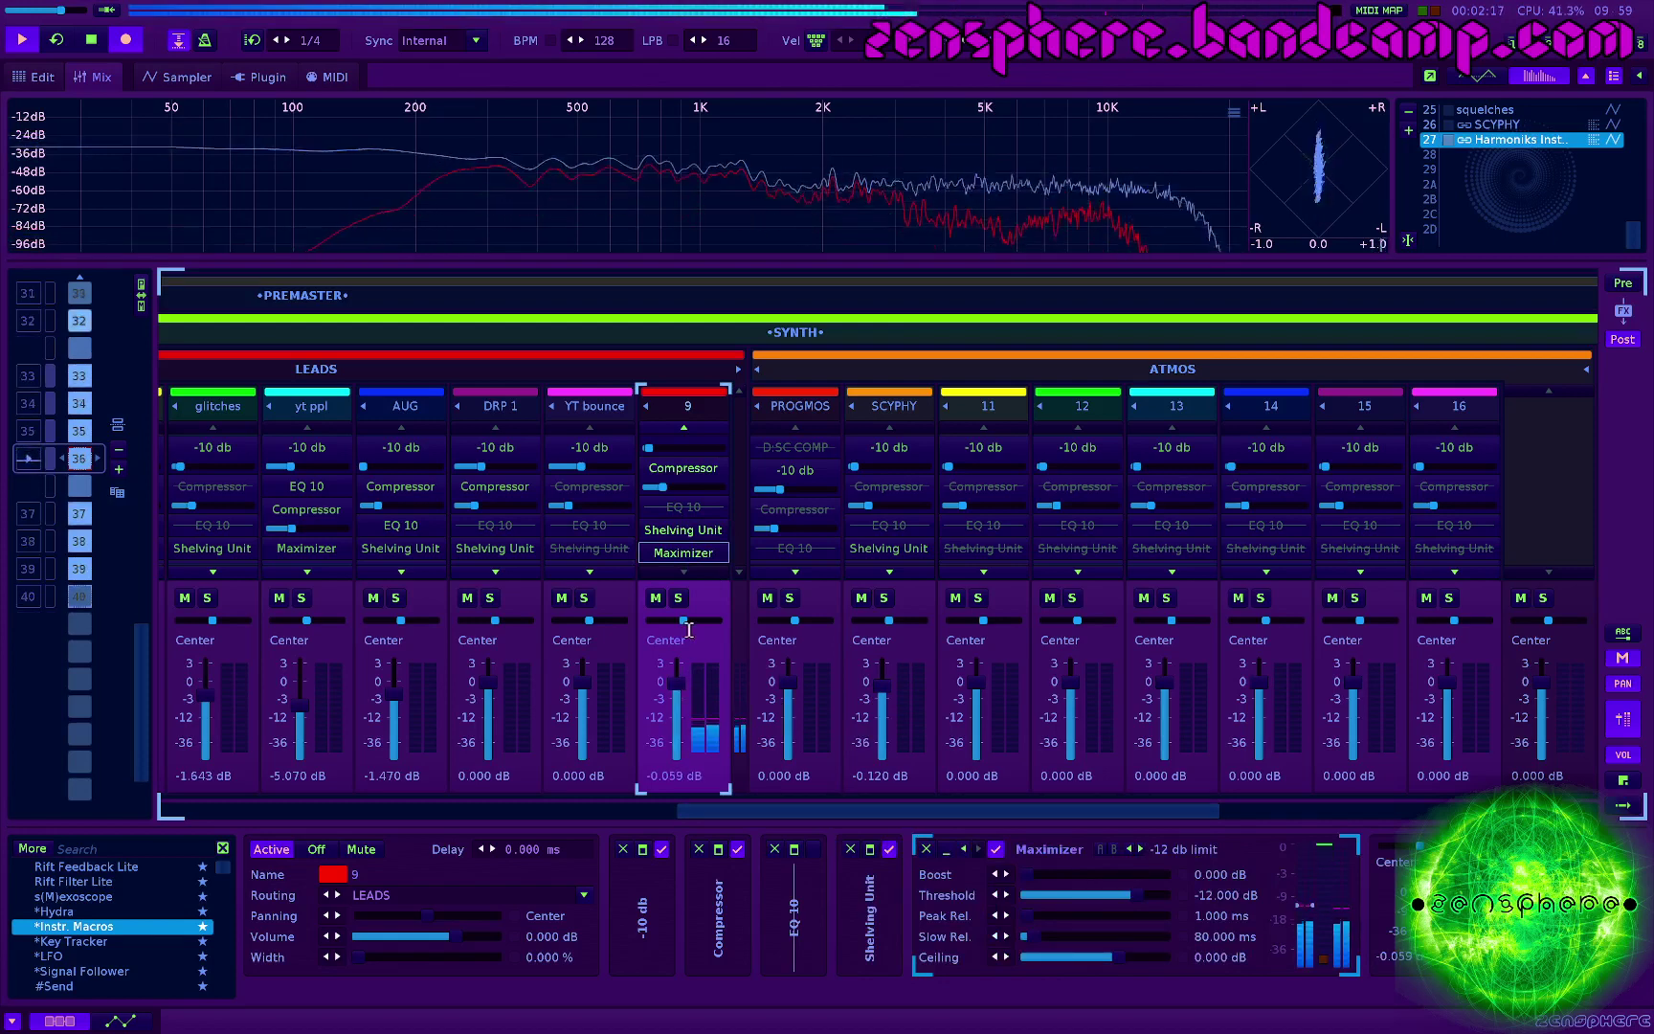
{"action": "key", "text": "F1"}
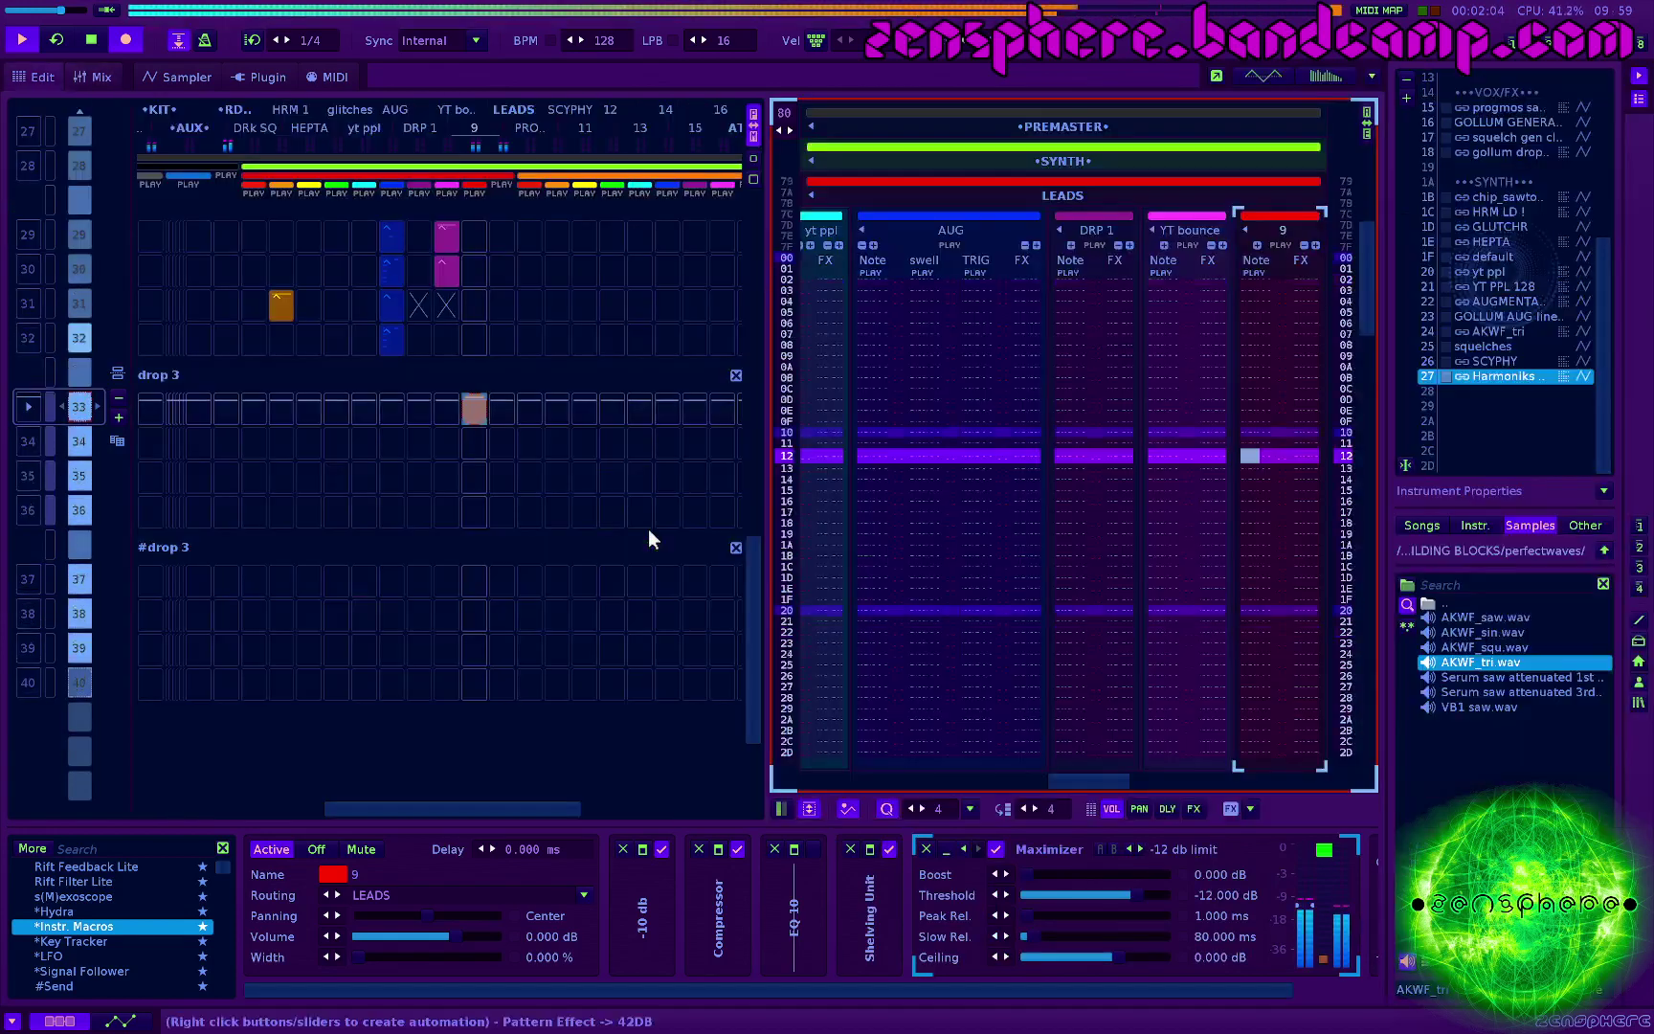
Step: Stop playback, leave edit mode and save the song
{"action": "key", "text": "space"}
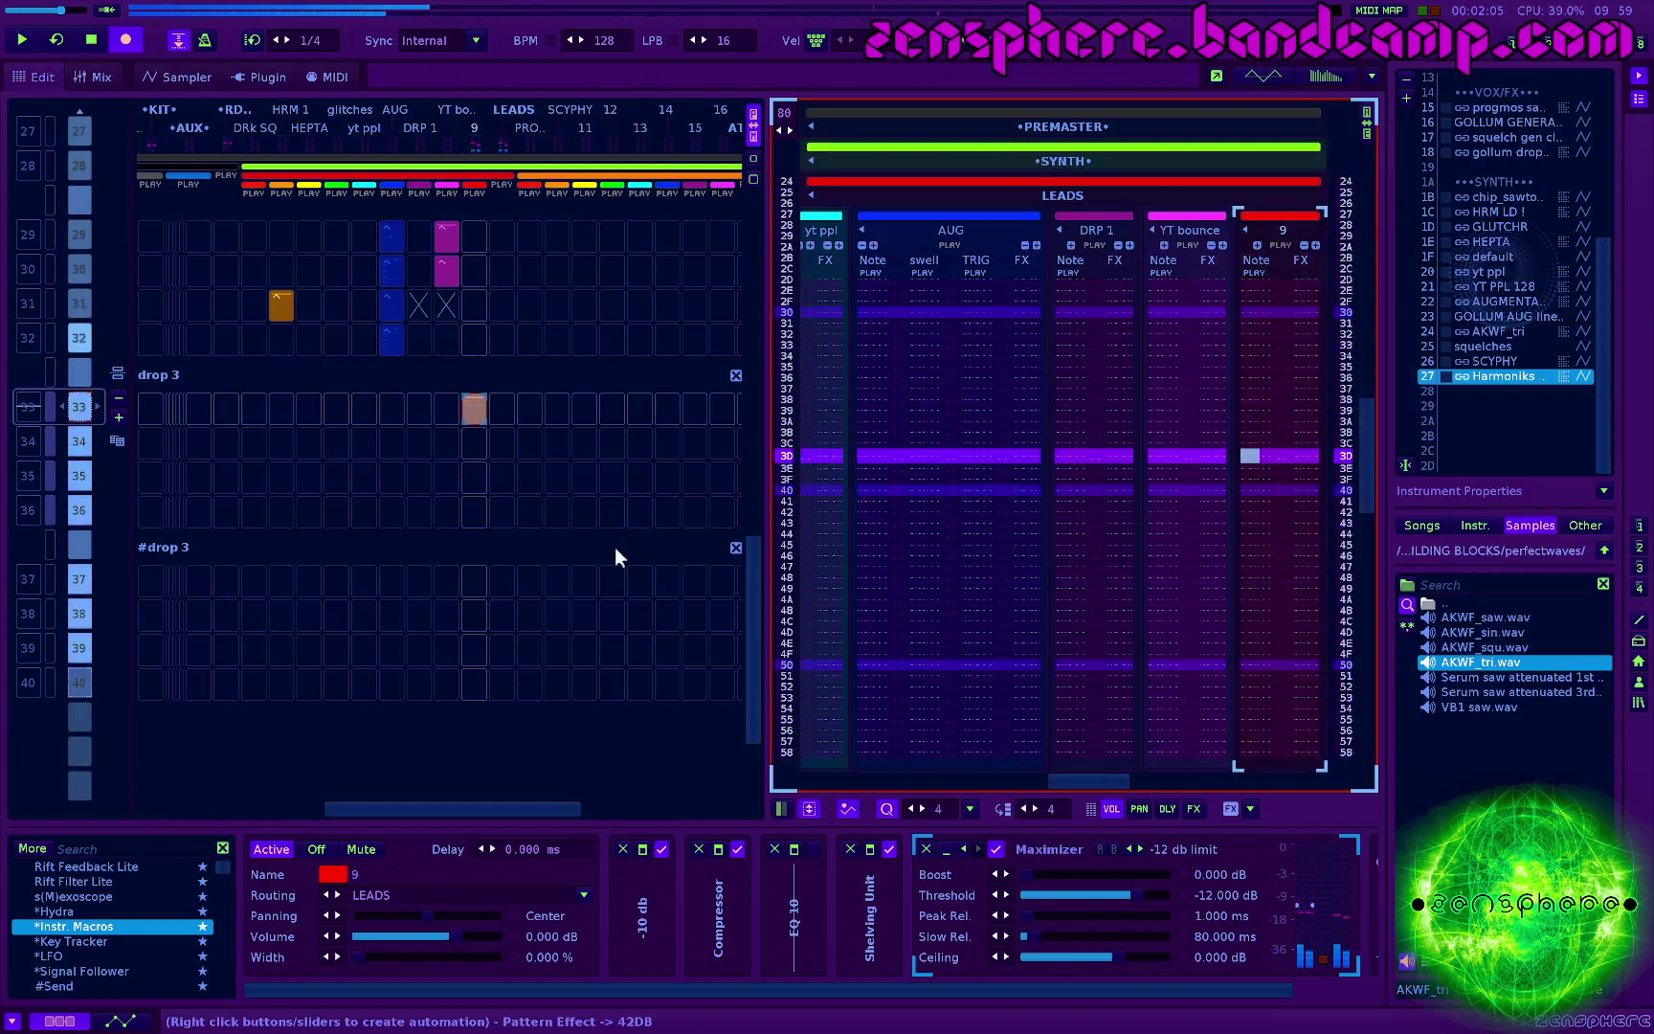
{"action": "key", "text": "Escape"}
{"action": "key", "text": "ctrl+s"}
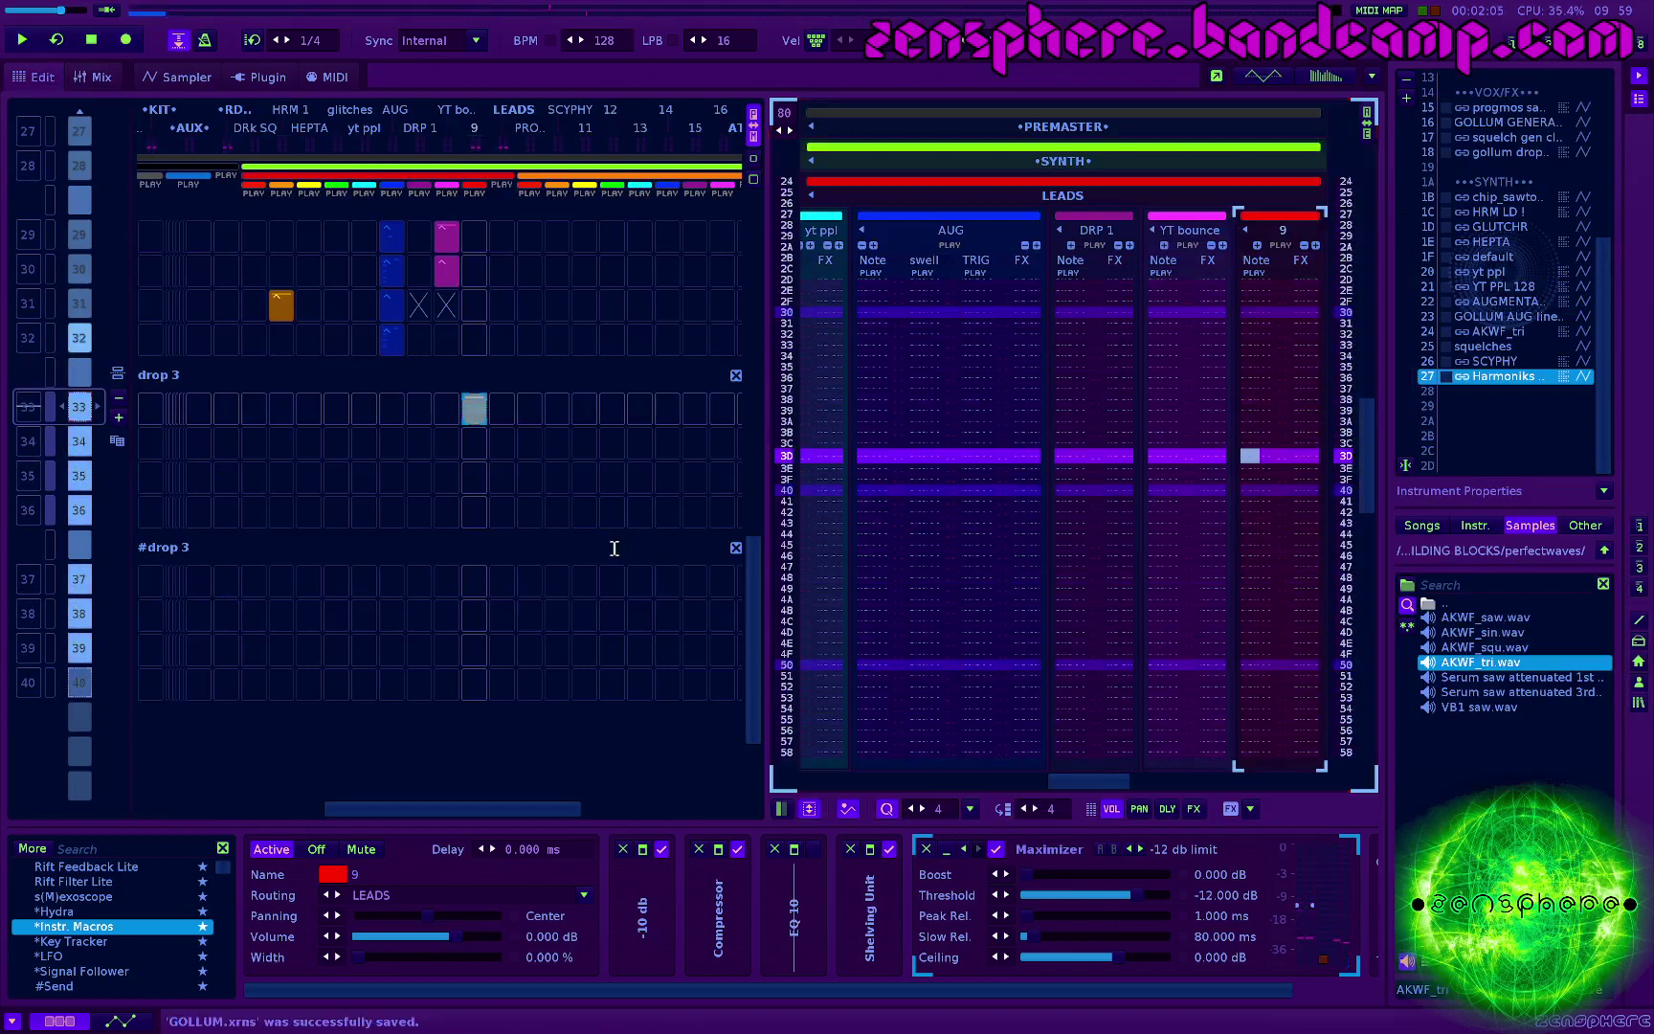
Step: Rename the Harmoniks instrument to NOISE LEAD and preview the pattern
{"action": "left_click", "coordinate": [1503, 379]}
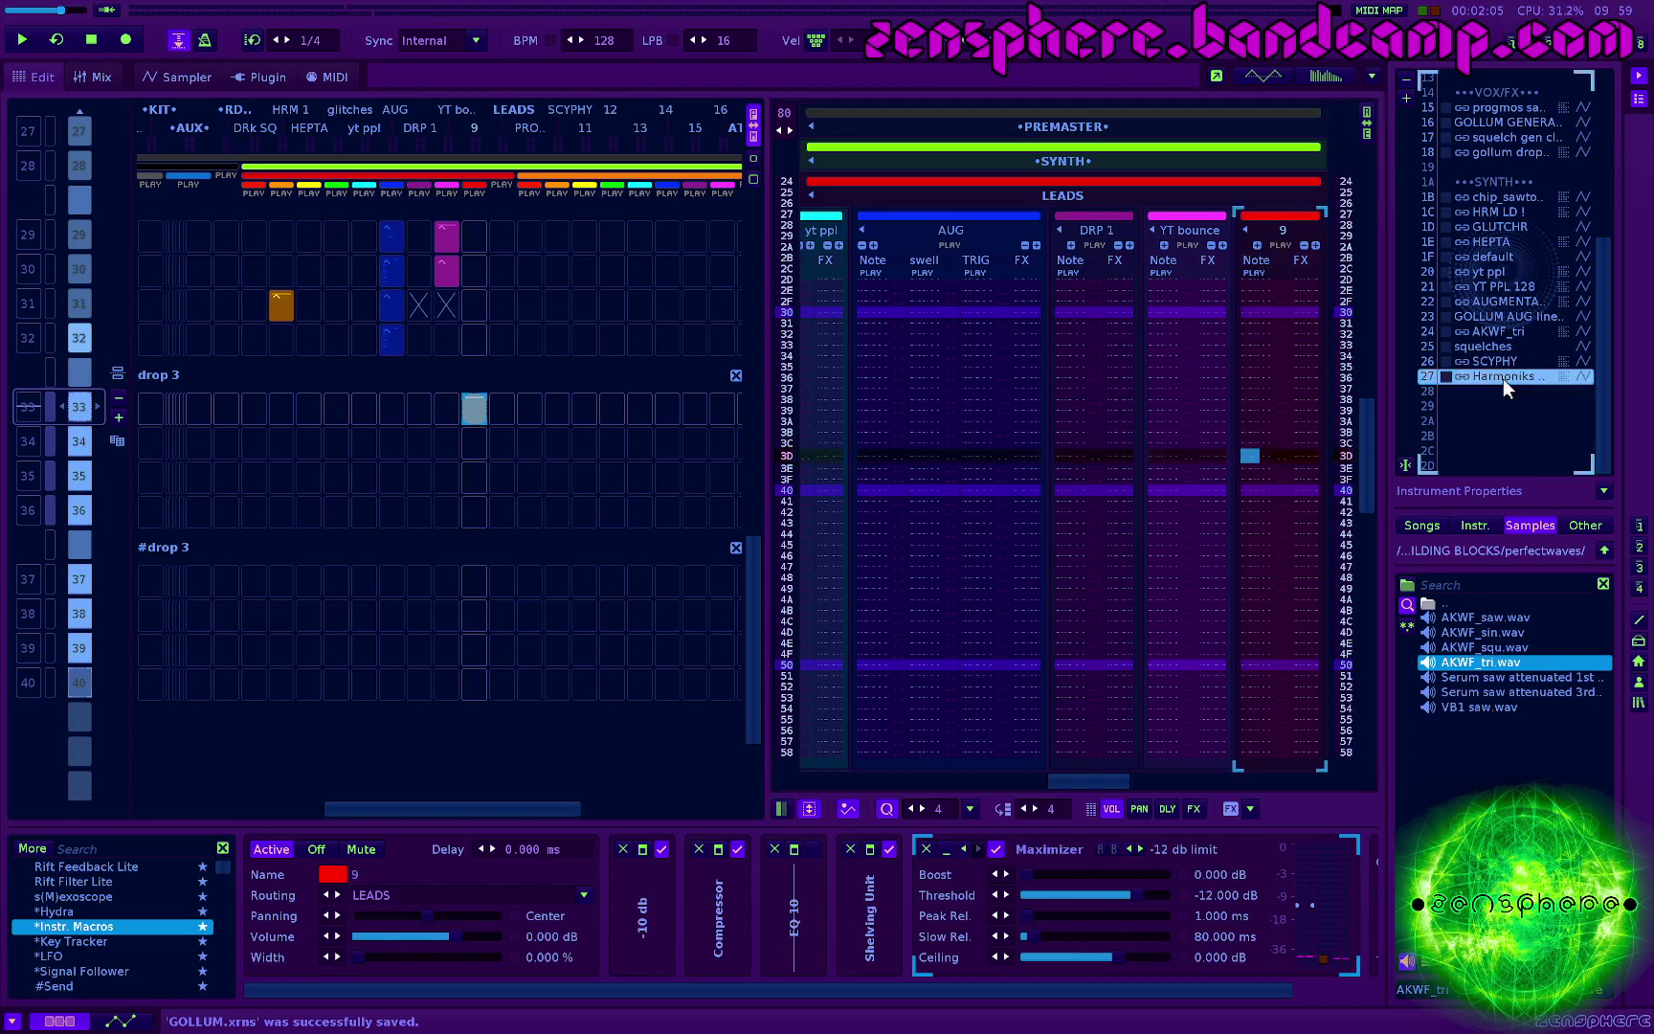
{"action": "double_click", "coordinate": [1503, 379]}
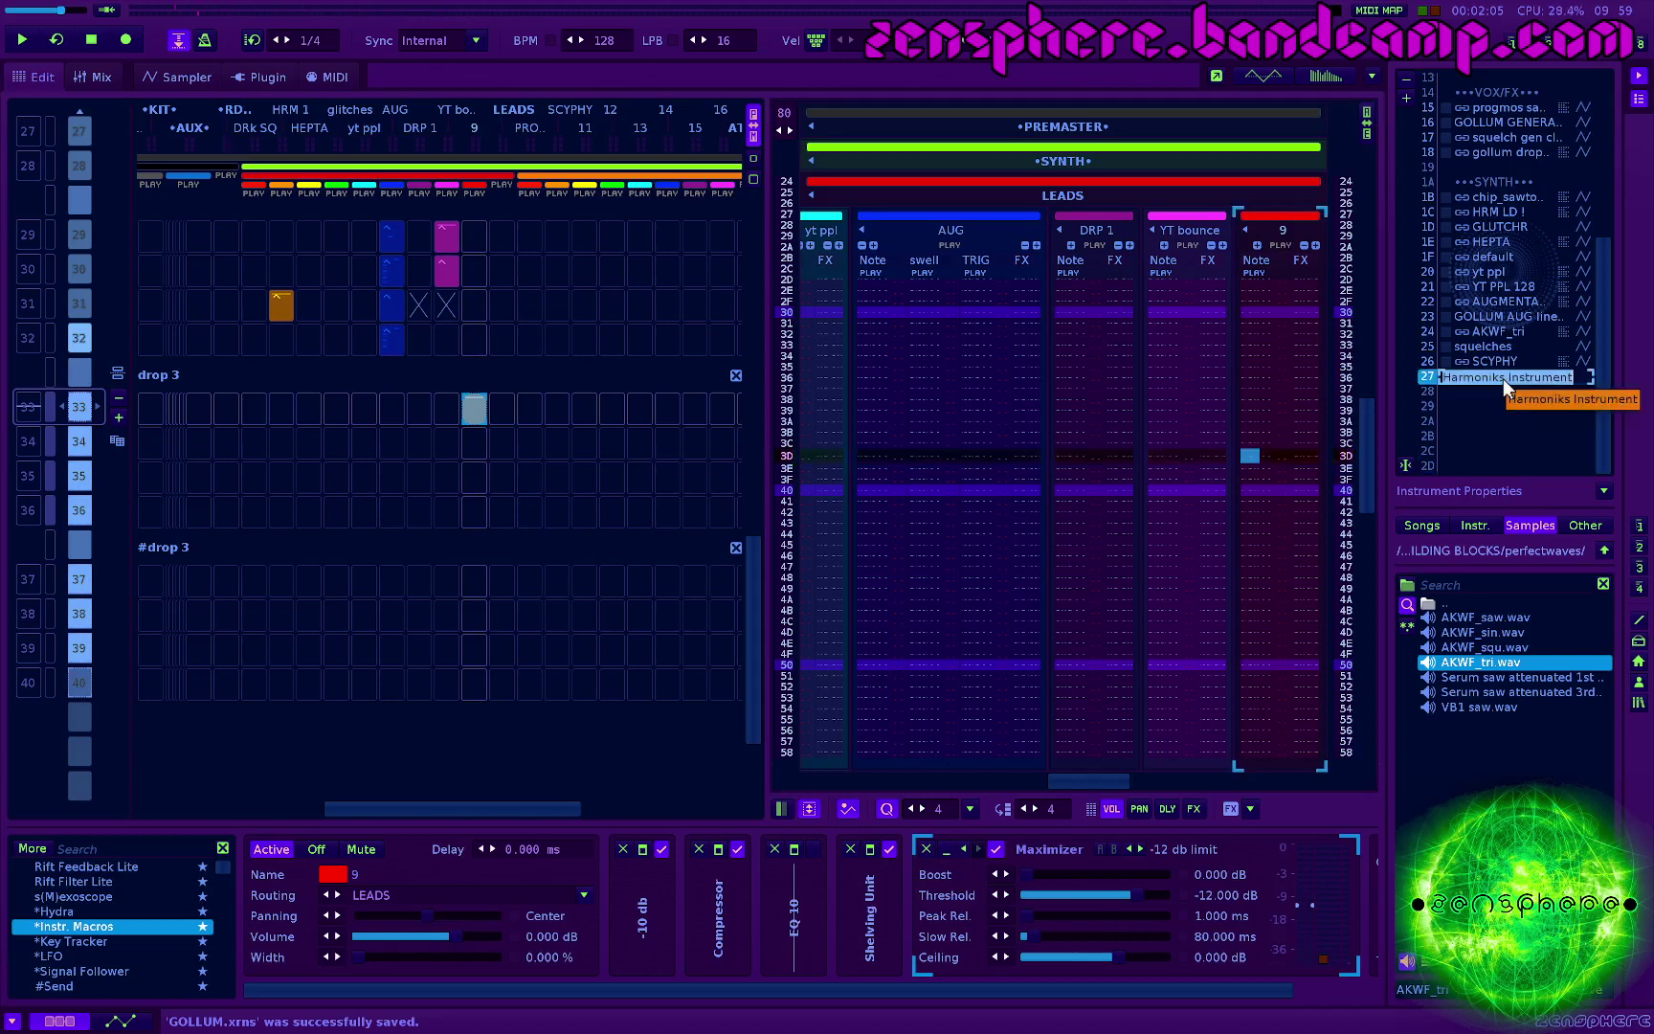
{"action": "type", "text": "NOISE LEAD"}
{"action": "key", "text": "Return"}
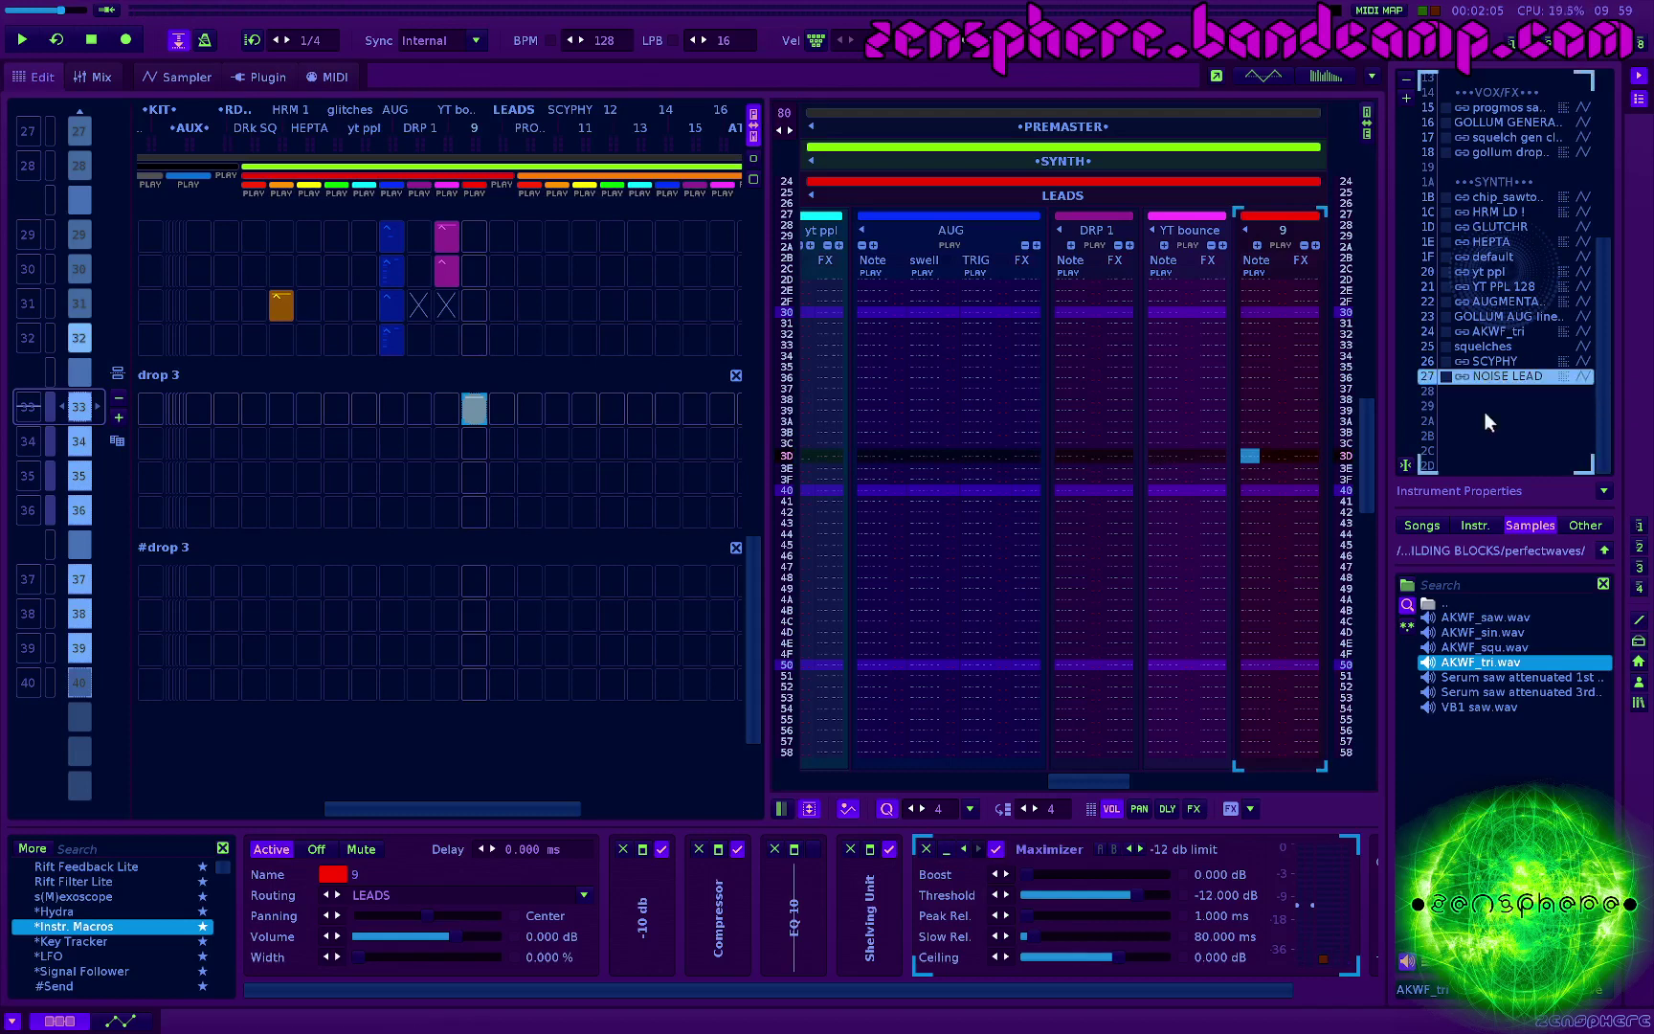
{"action": "key", "text": "space"}
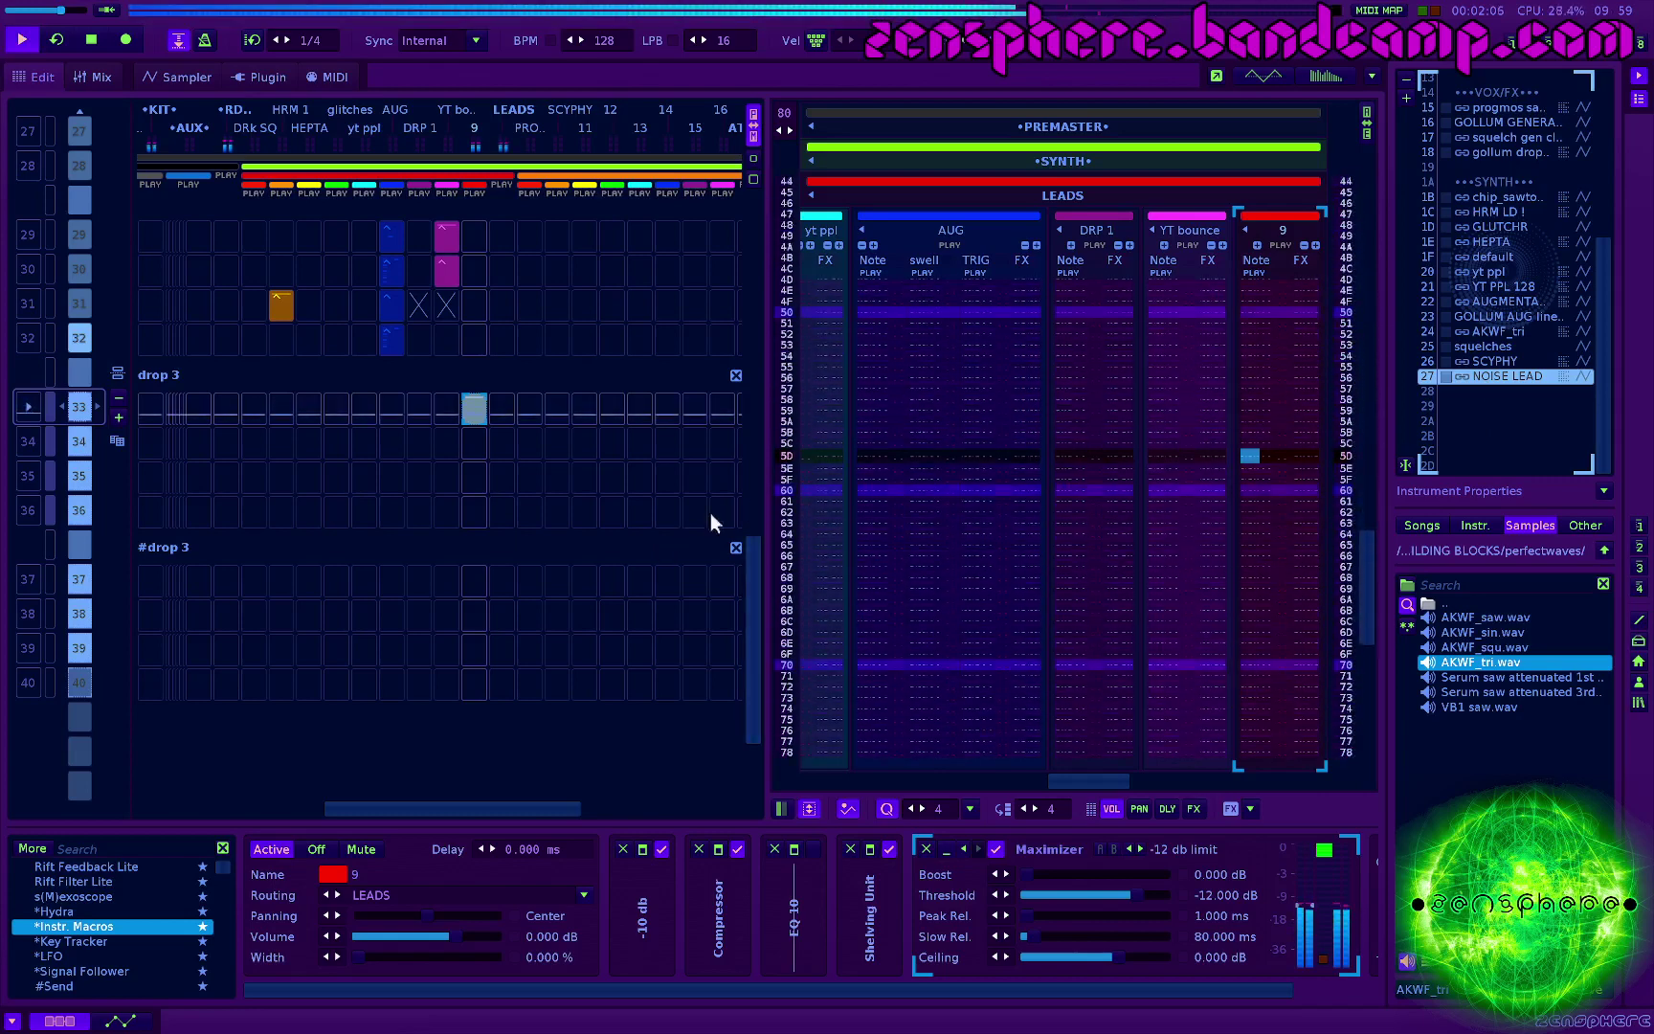
{"action": "key", "text": "space"}
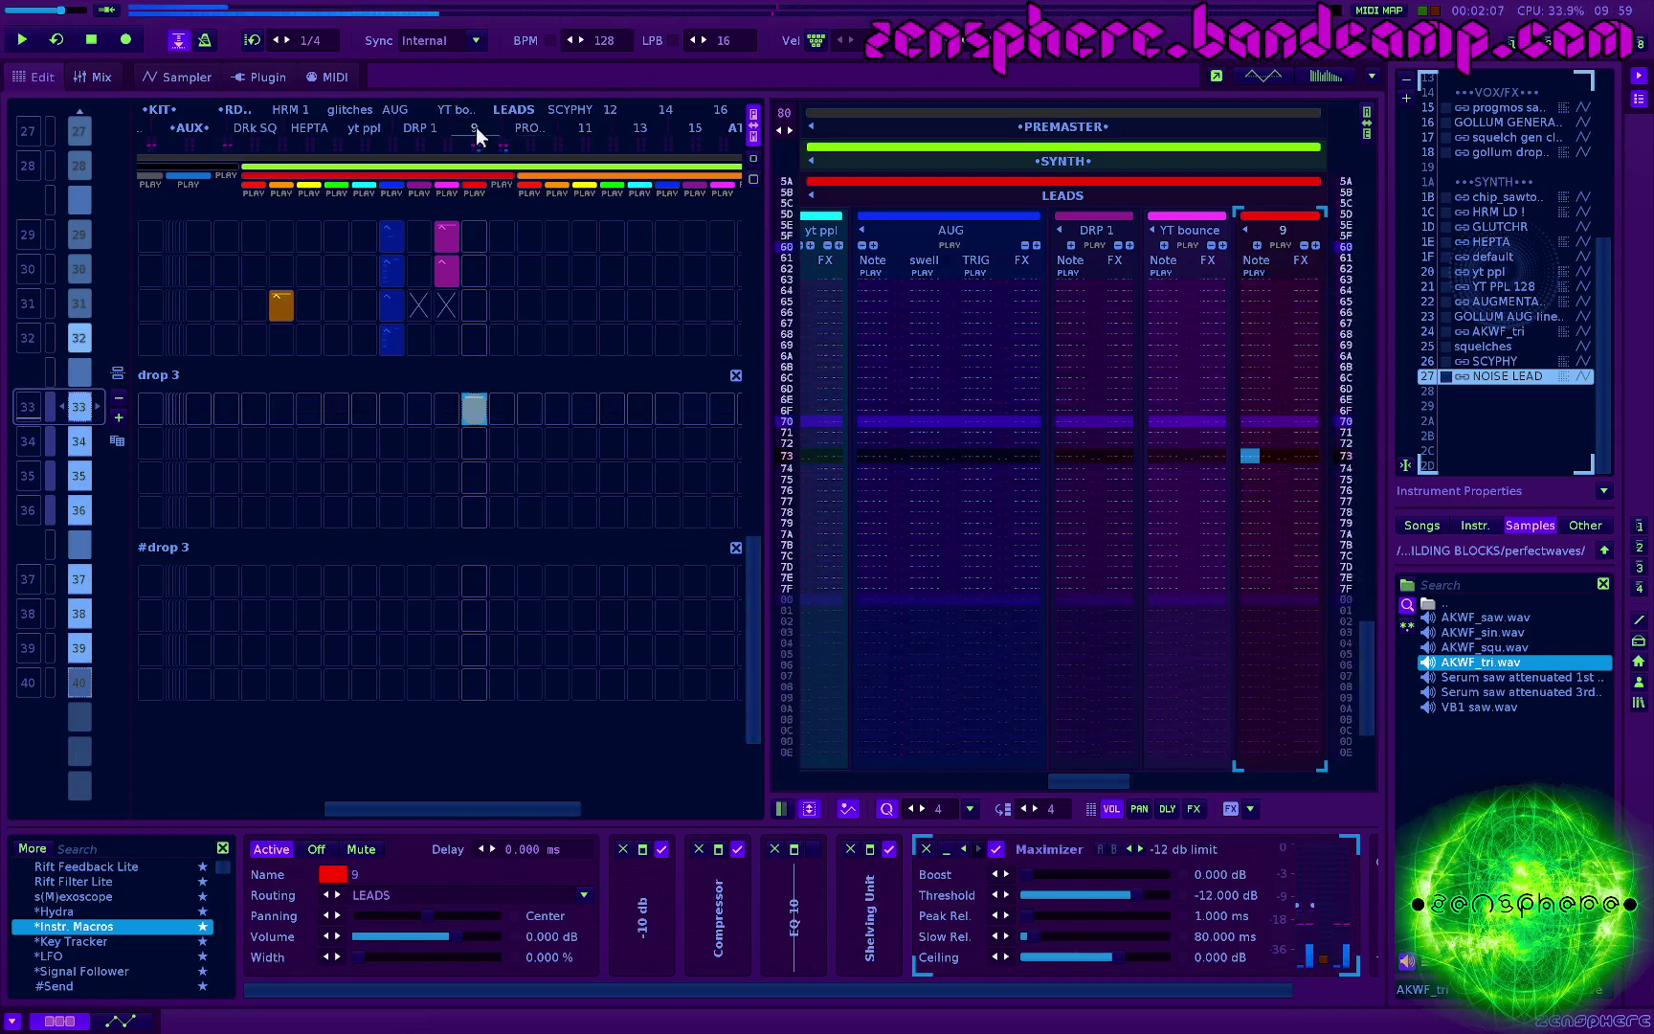
Step: Rename track 9 to NOIZ and resume playback
{"action": "double_click", "coordinate": [474, 129]}
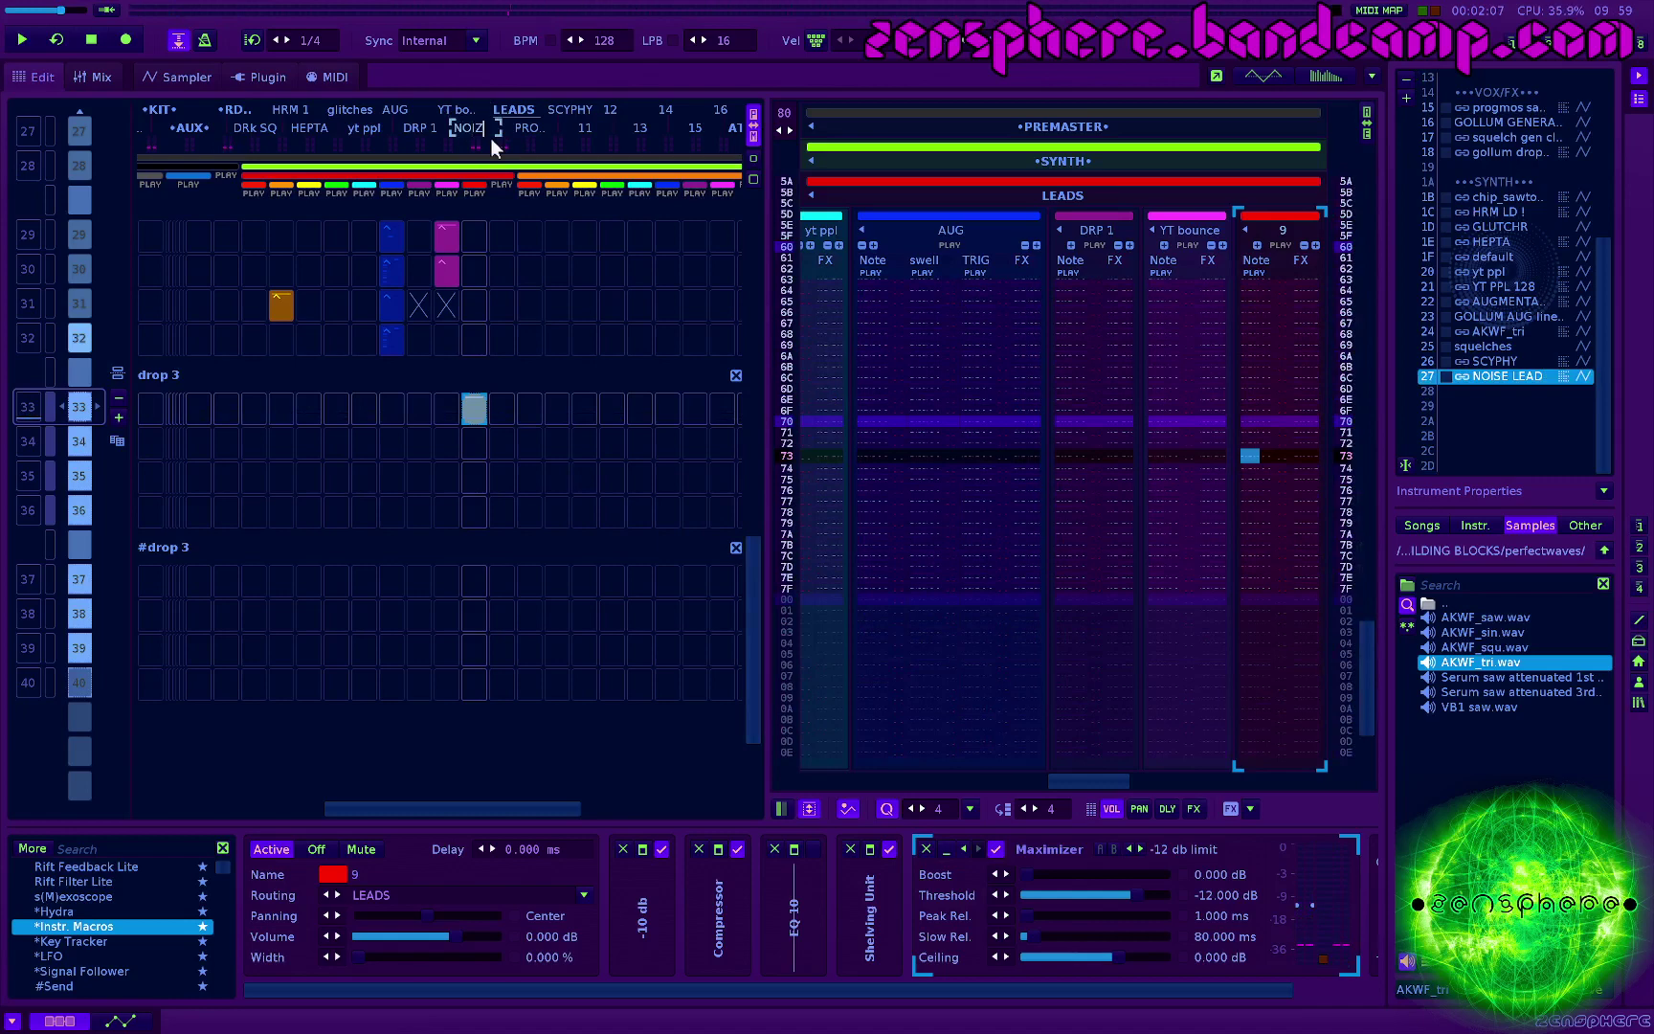
{"action": "type", "text": "NOIZ"}
{"action": "key", "text": "Return"}
{"action": "key", "text": "space"}
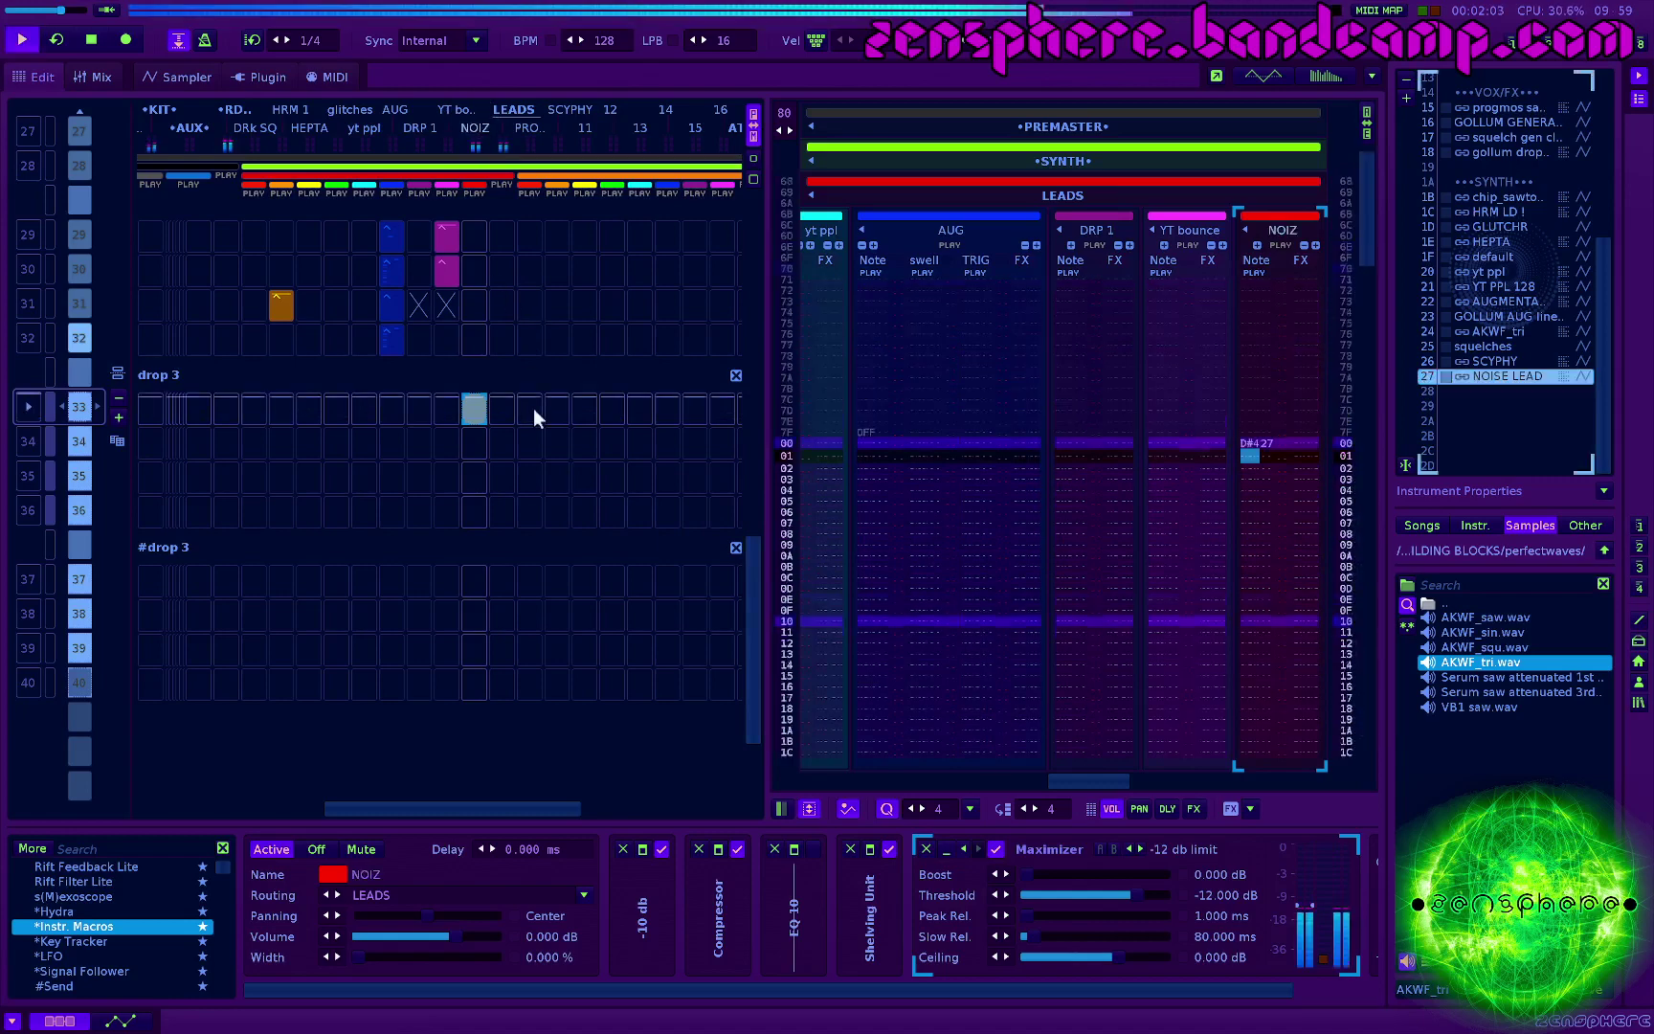